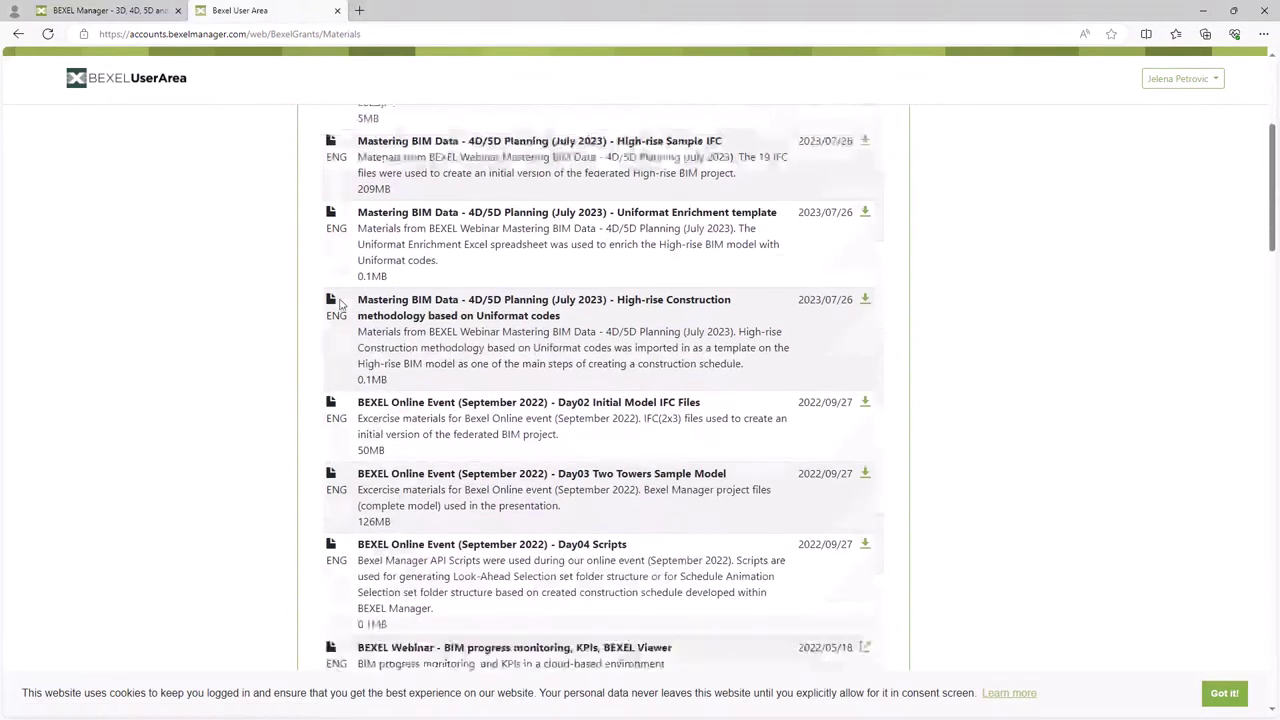
Browse the downloadable webinar materials on the BEXEL User Area page and expand the Tutorials and Workflows section.
scroll(358, 389, down, 15)
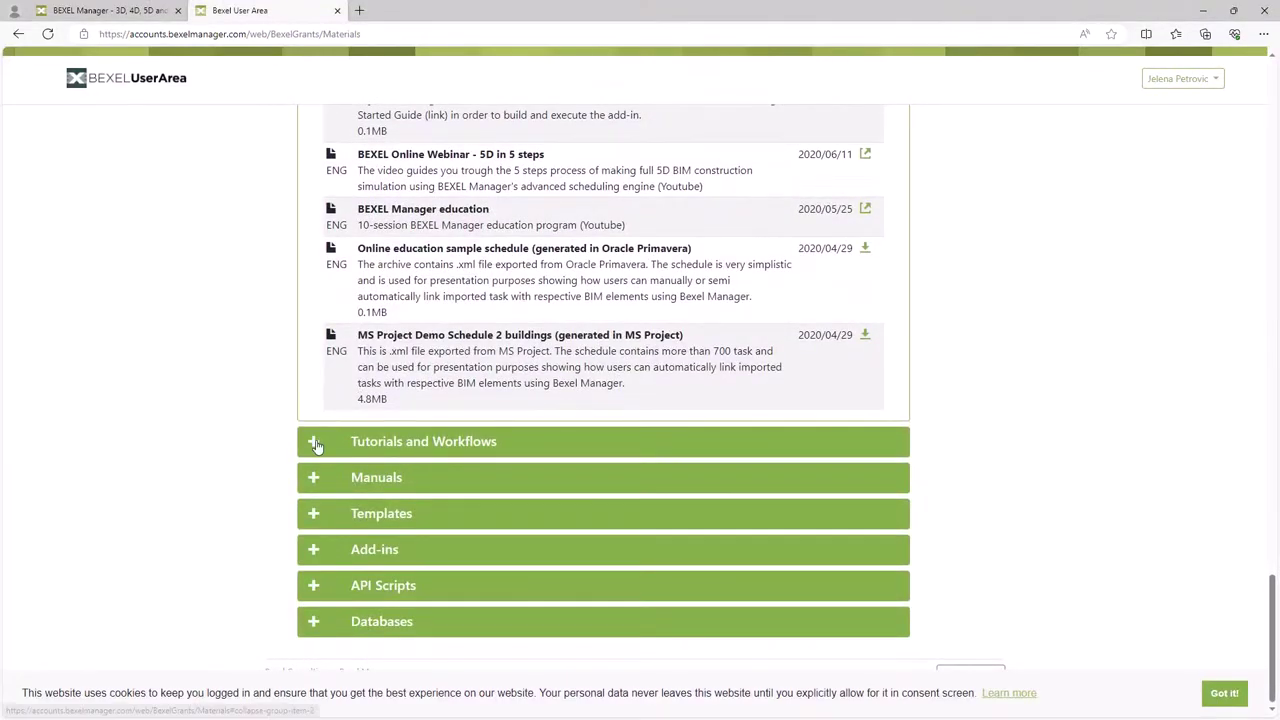
click(314, 442)
scroll(315, 445, down, 5)
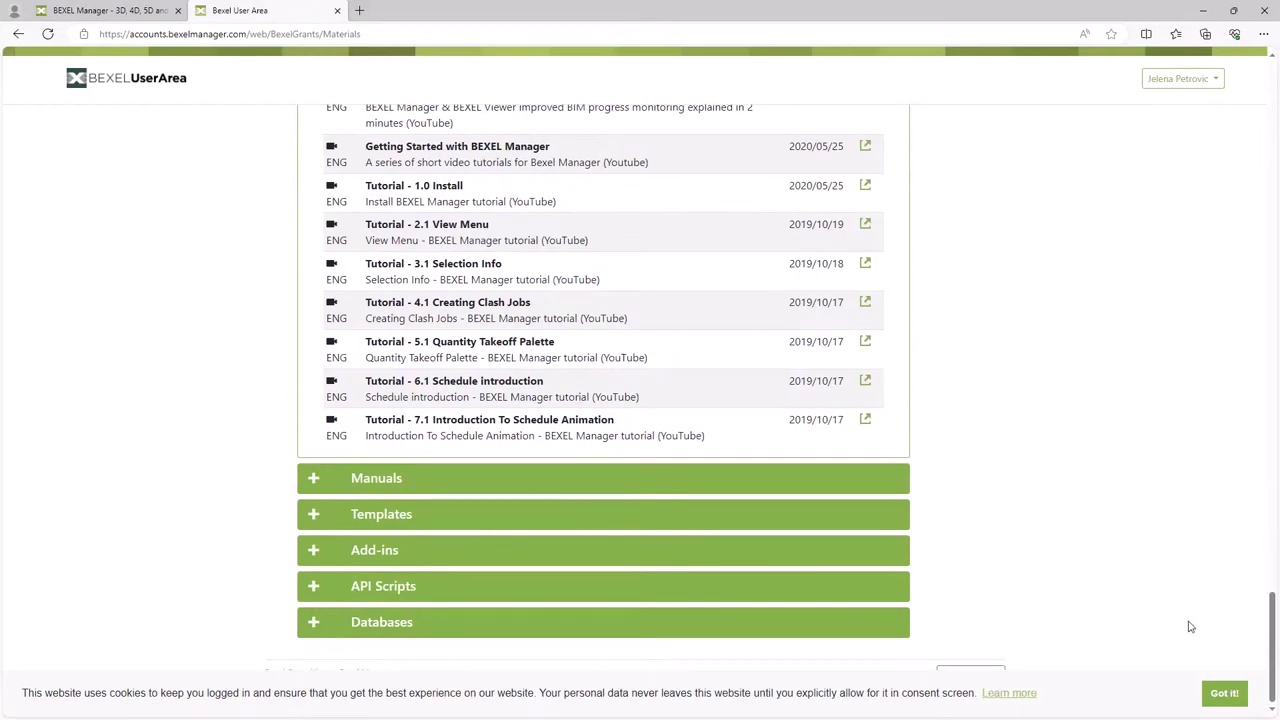
drag(1273, 645, 1272, 140)
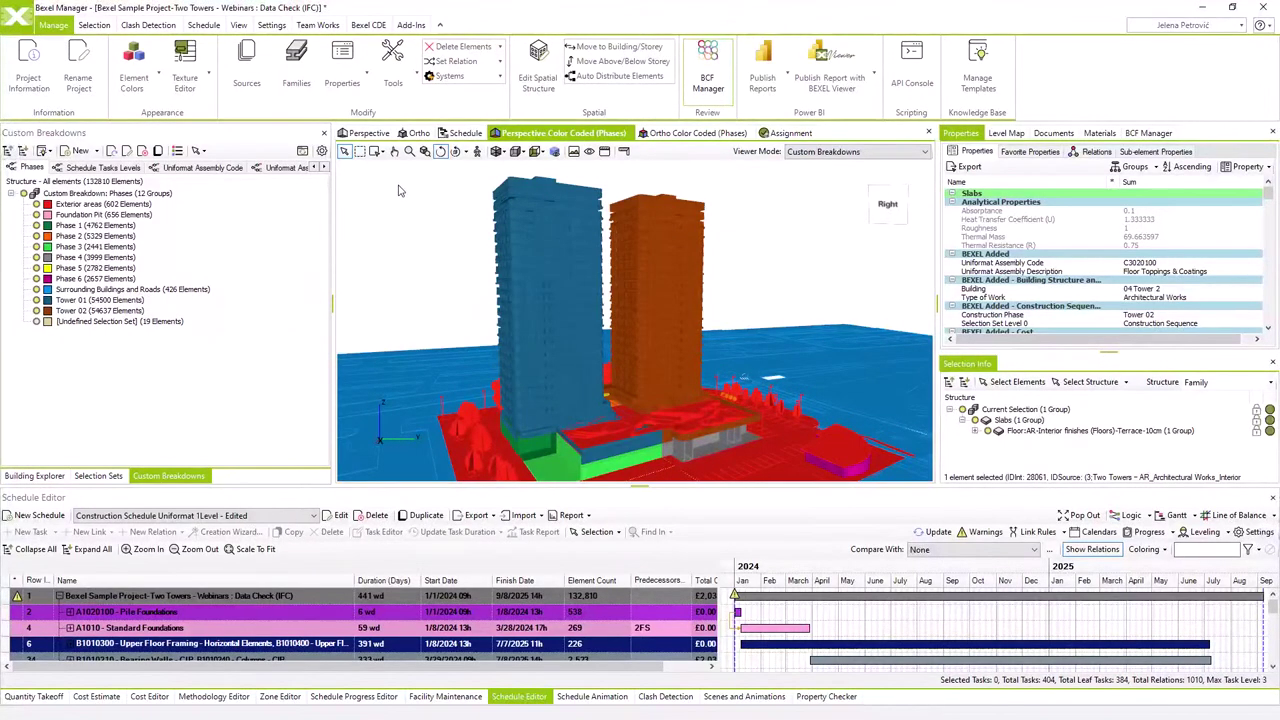
In BEXEL Manager, review the selected slab's added construction sequence, cost, OmniClass and schedule properties.
scroll(1066, 258, down, 3)
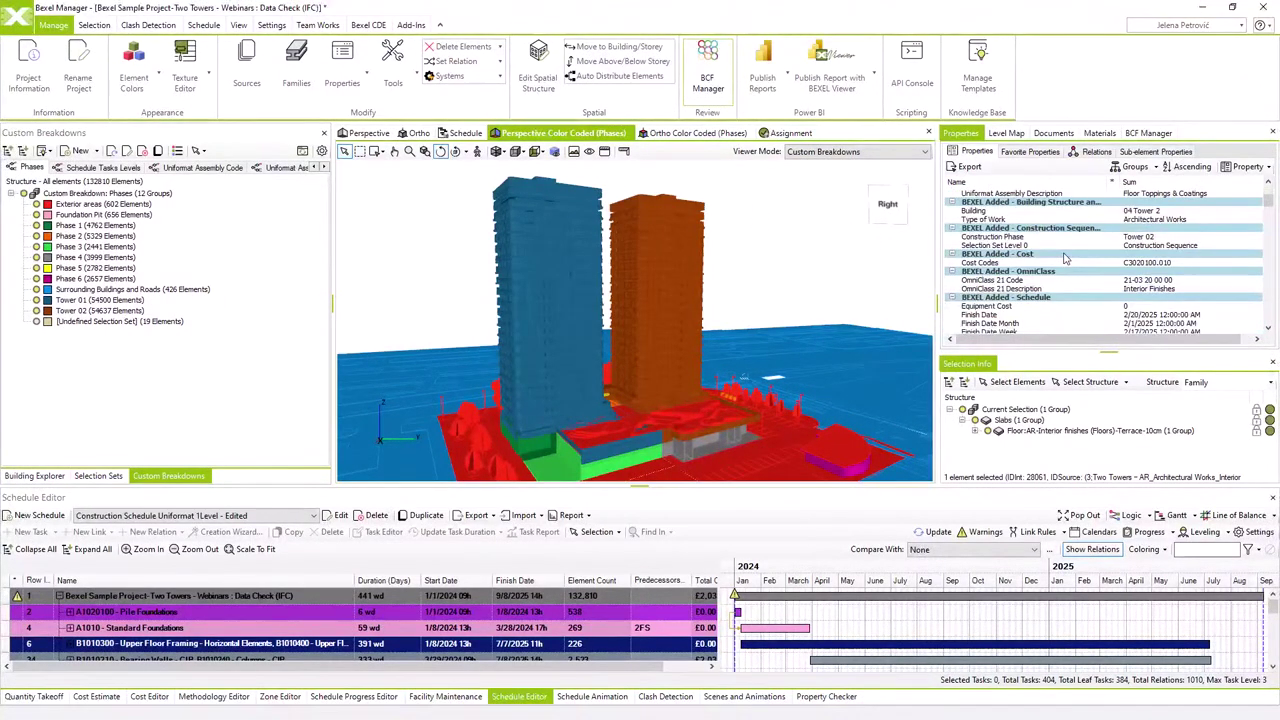
scroll(1066, 258, down, 5)
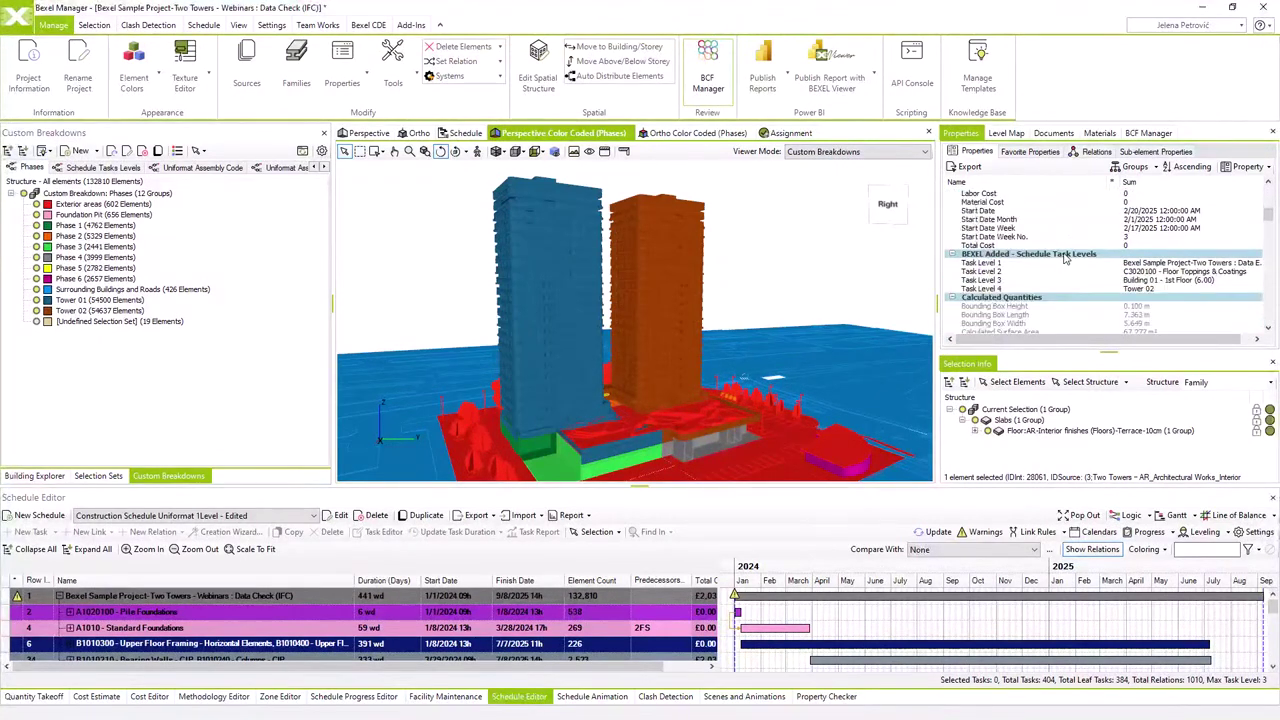
scroll(1066, 258, down, 1)
scroll(1066, 258, up, 9)
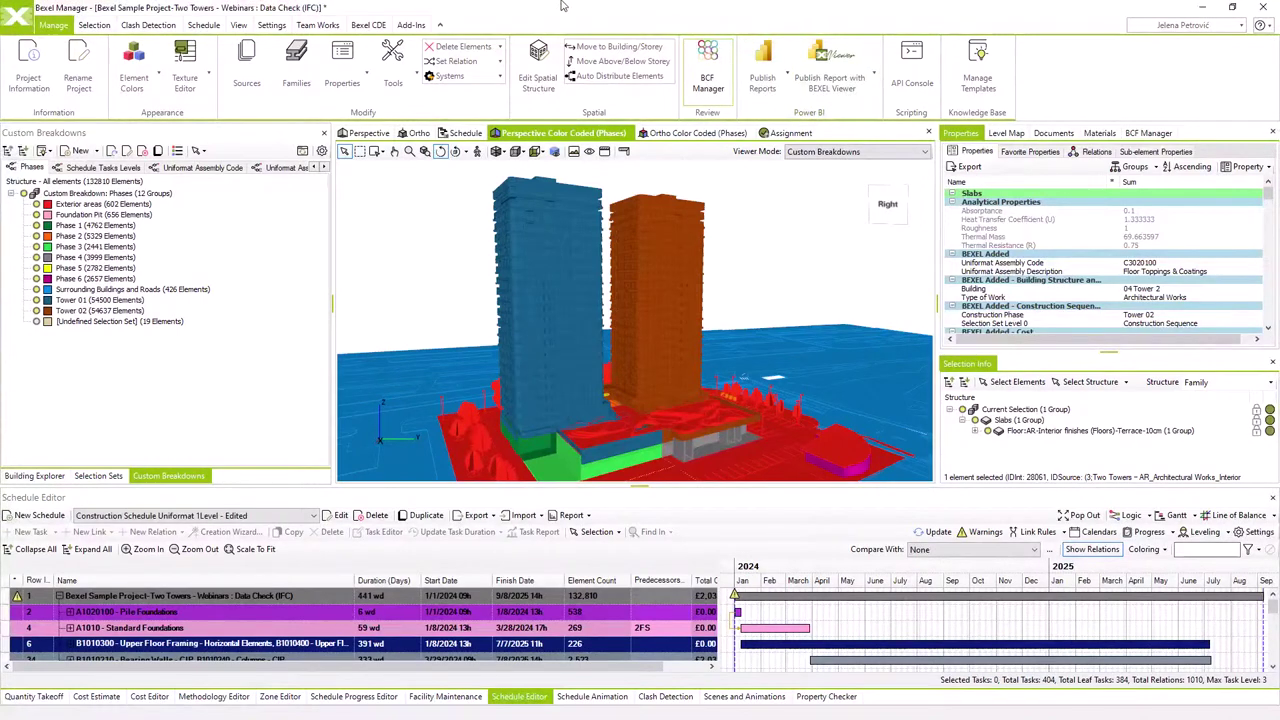
Review the project's source IFC files and expand the building's full spatial structure down to the element families.
click(246, 62)
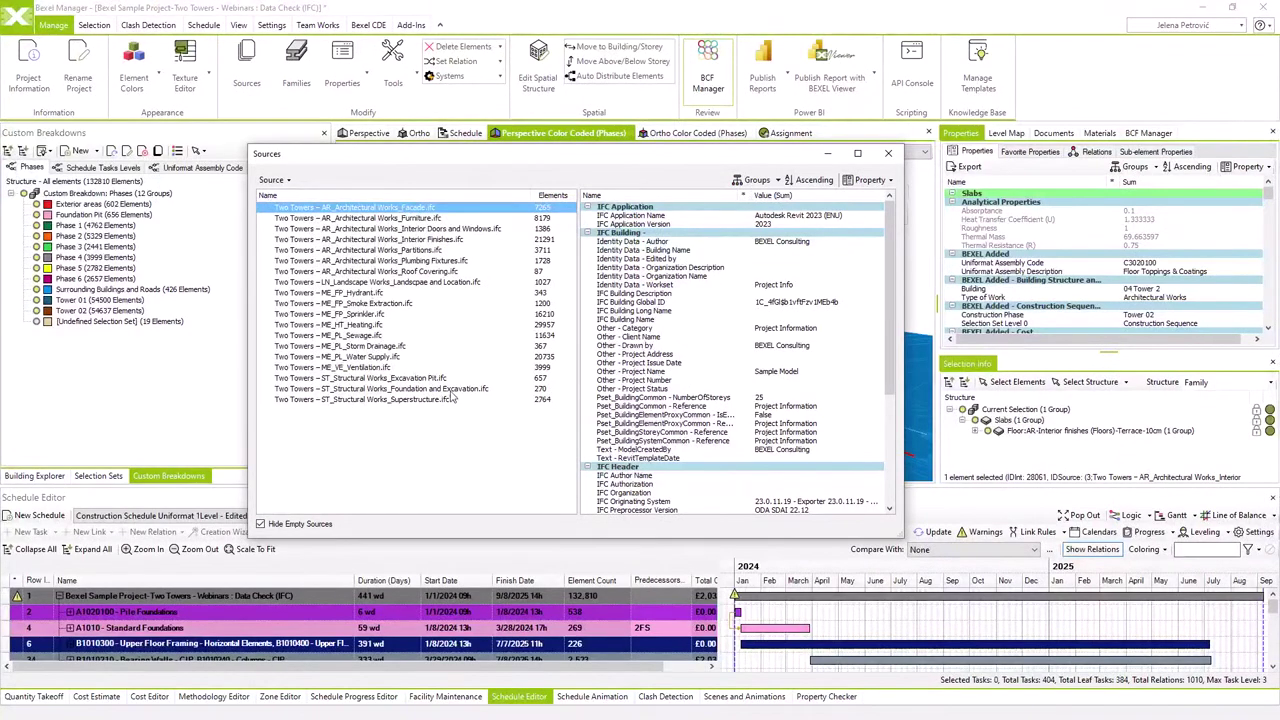
click(888, 153)
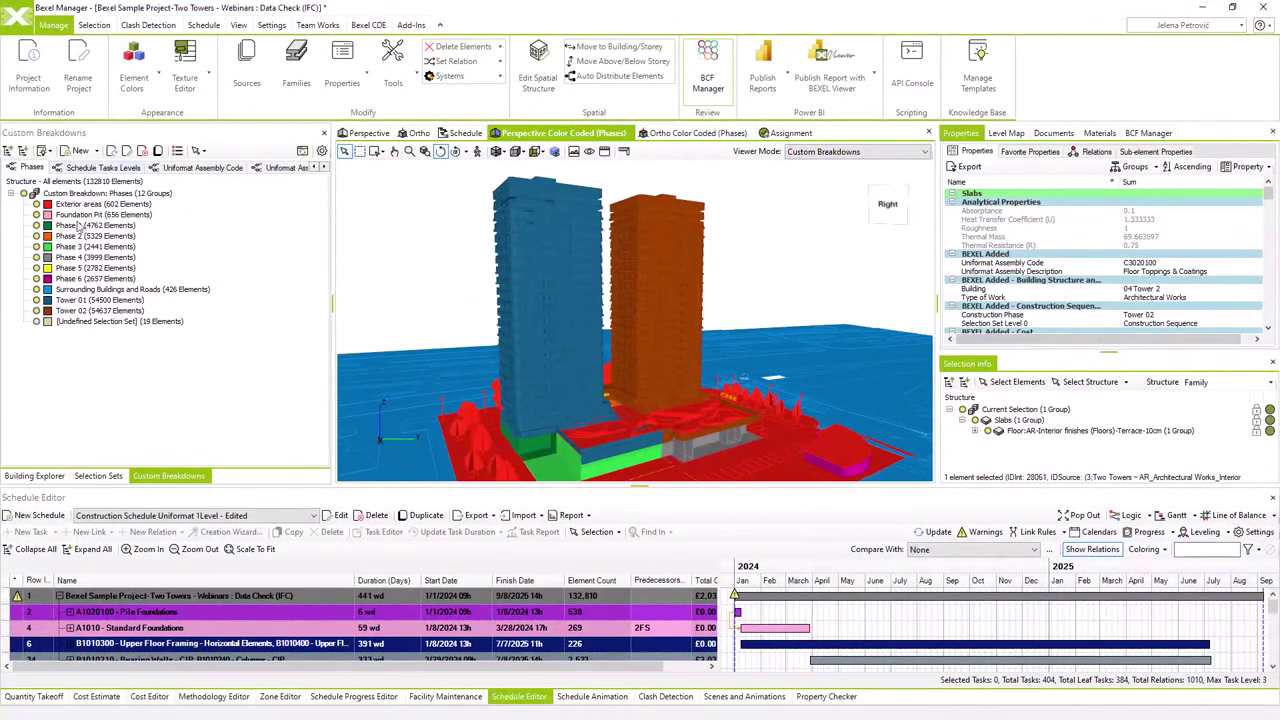
click(40, 476)
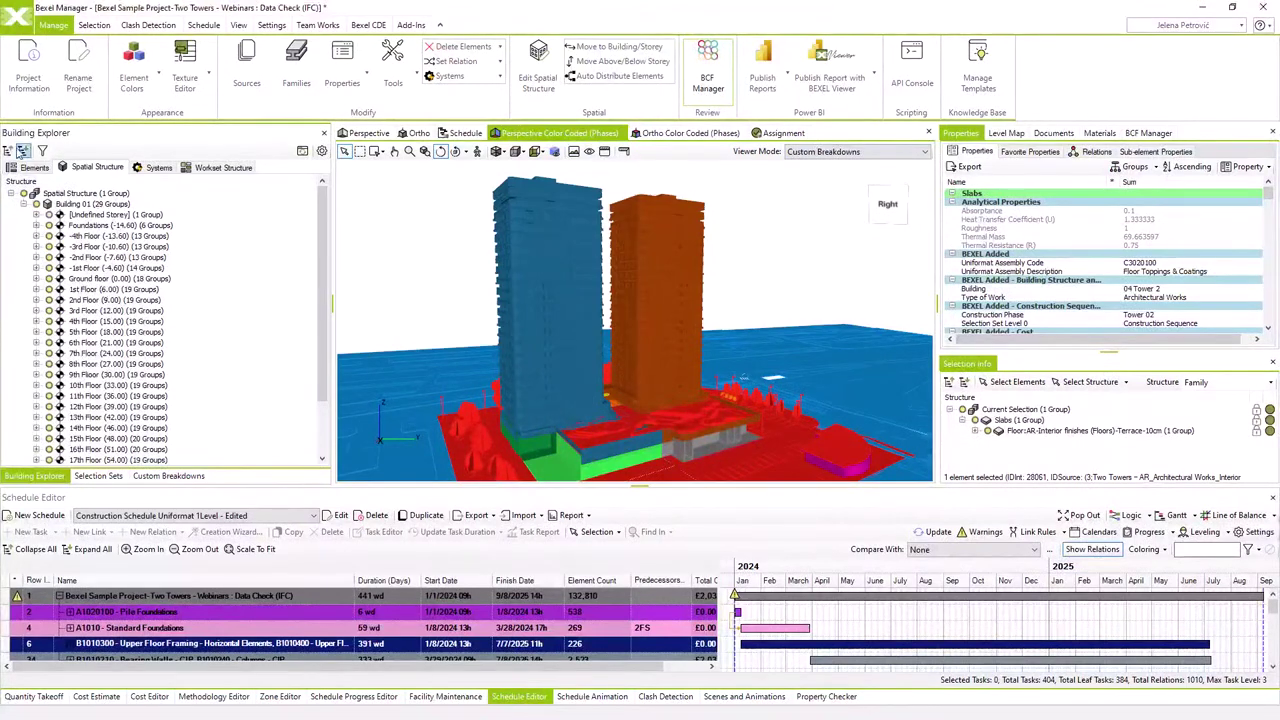
click(22, 151)
scroll(165, 363, down, 8)
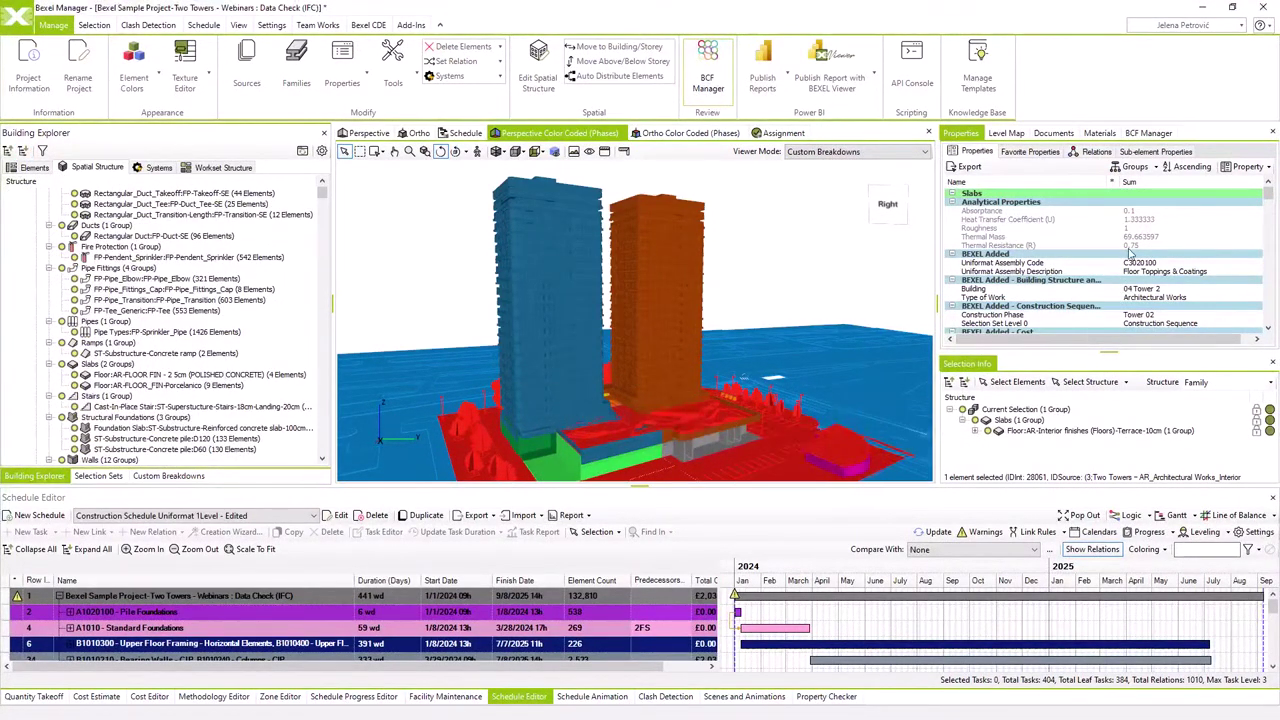
scroll(1123, 262, down, 5)
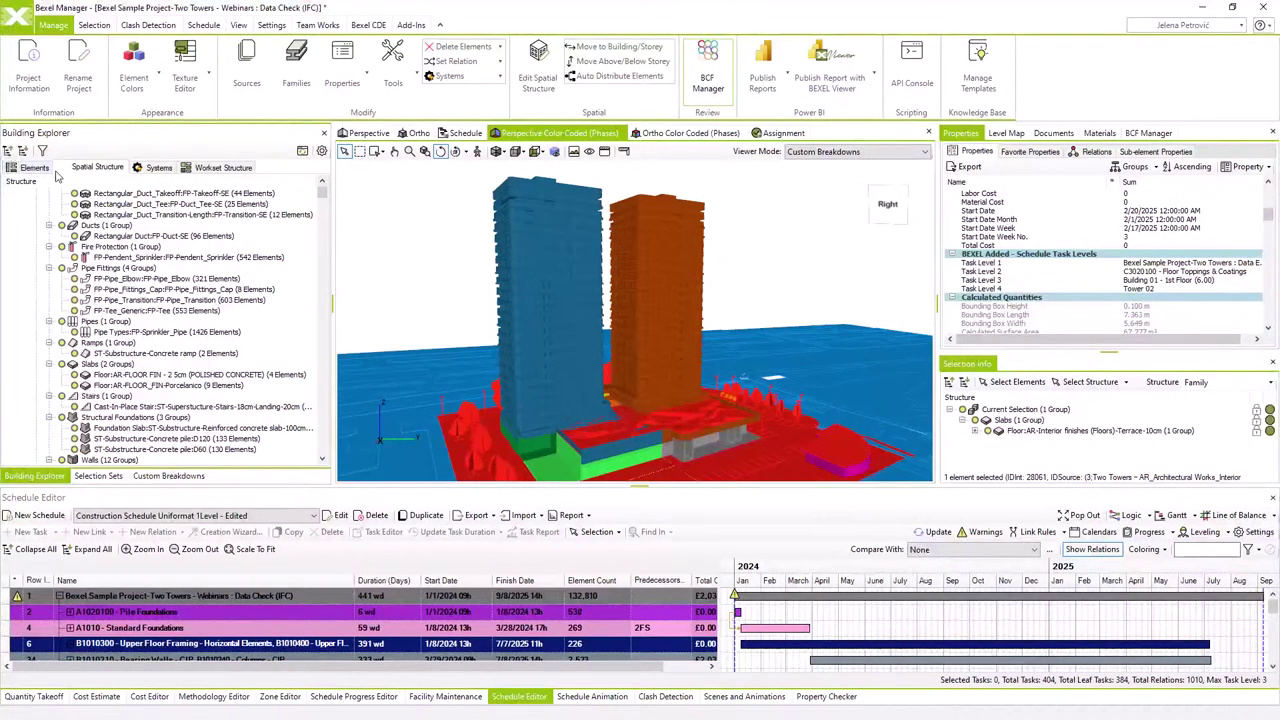
Colour the model by the Uniformat Assembly Code 1 custom breakdown.
click(162, 476)
click(276, 169)
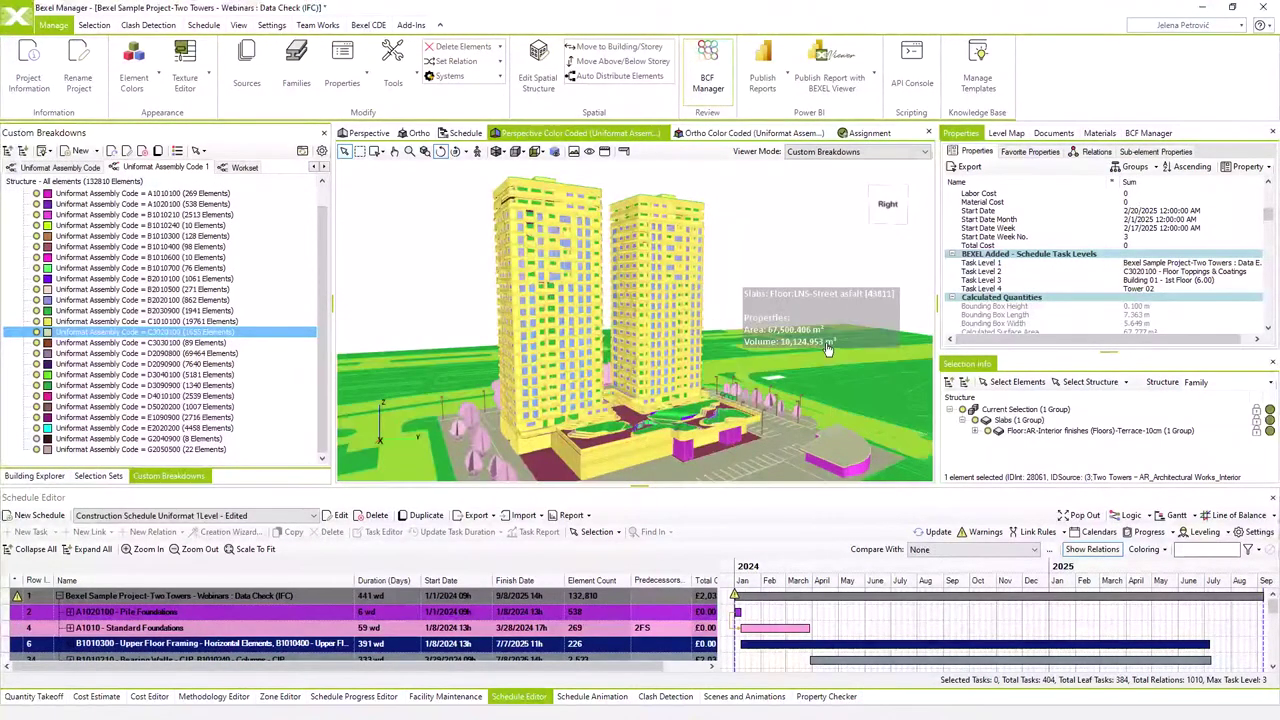
List the values of the Construction Phase property across all categories.
scroll(1013, 270, up, 3)
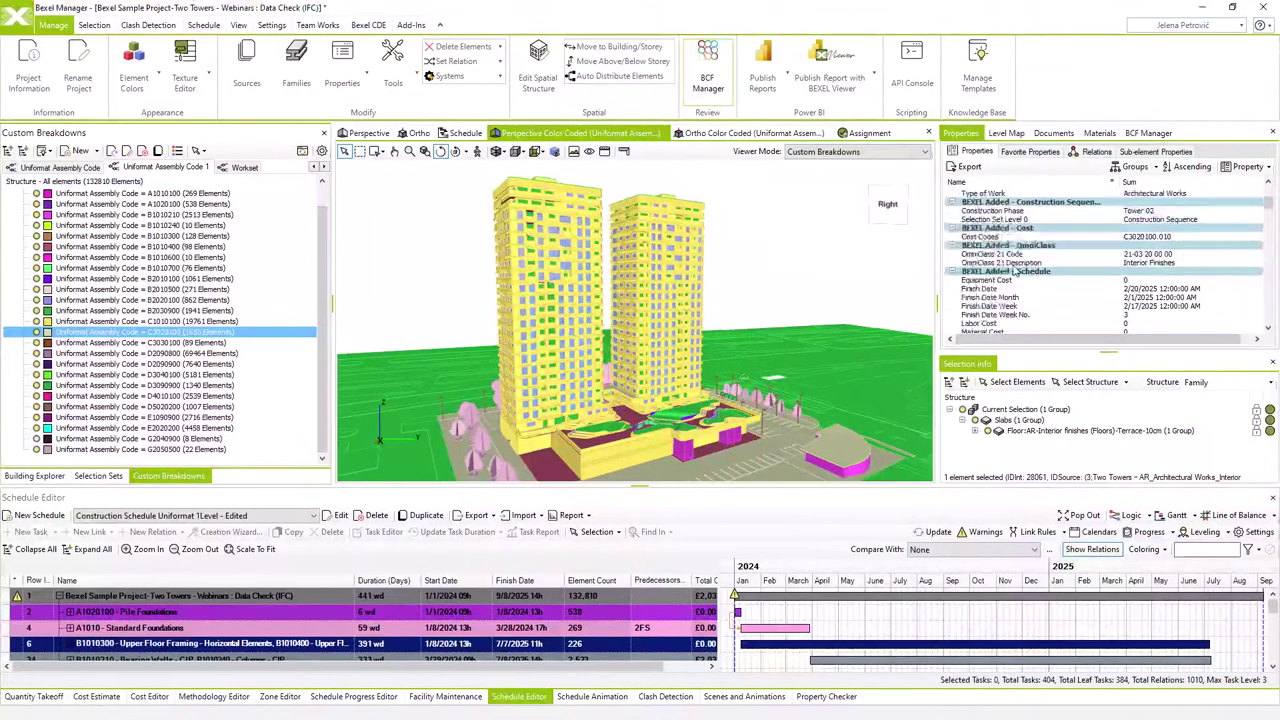
right_click(1022, 212)
click(1073, 334)
click(522, 187)
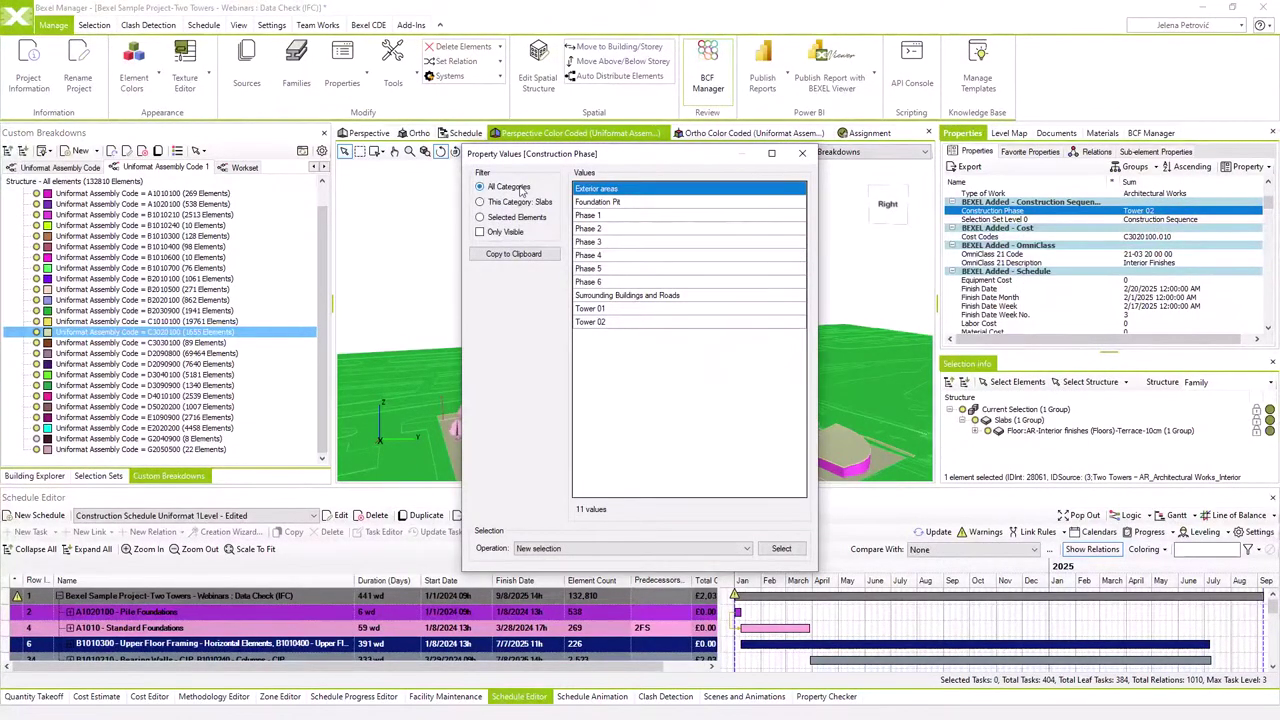
click(802, 153)
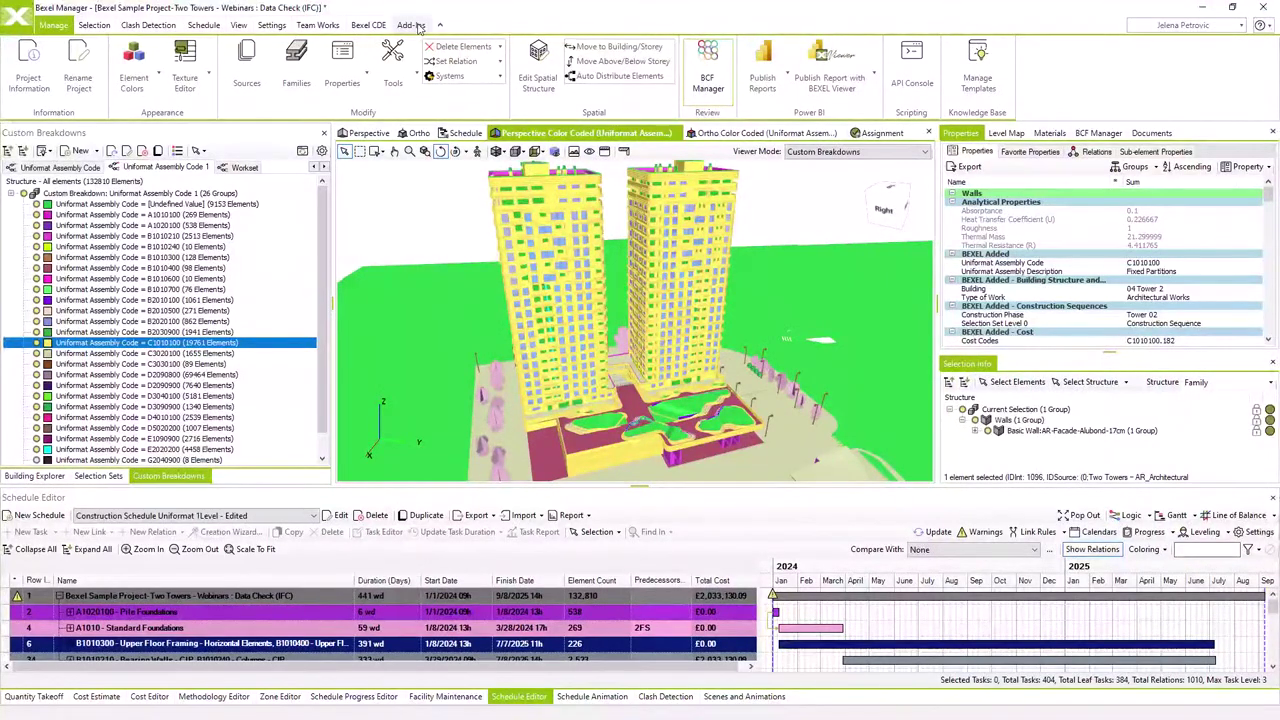
Launch the Property Checker add-in and bring back the project management commands.
click(412, 25)
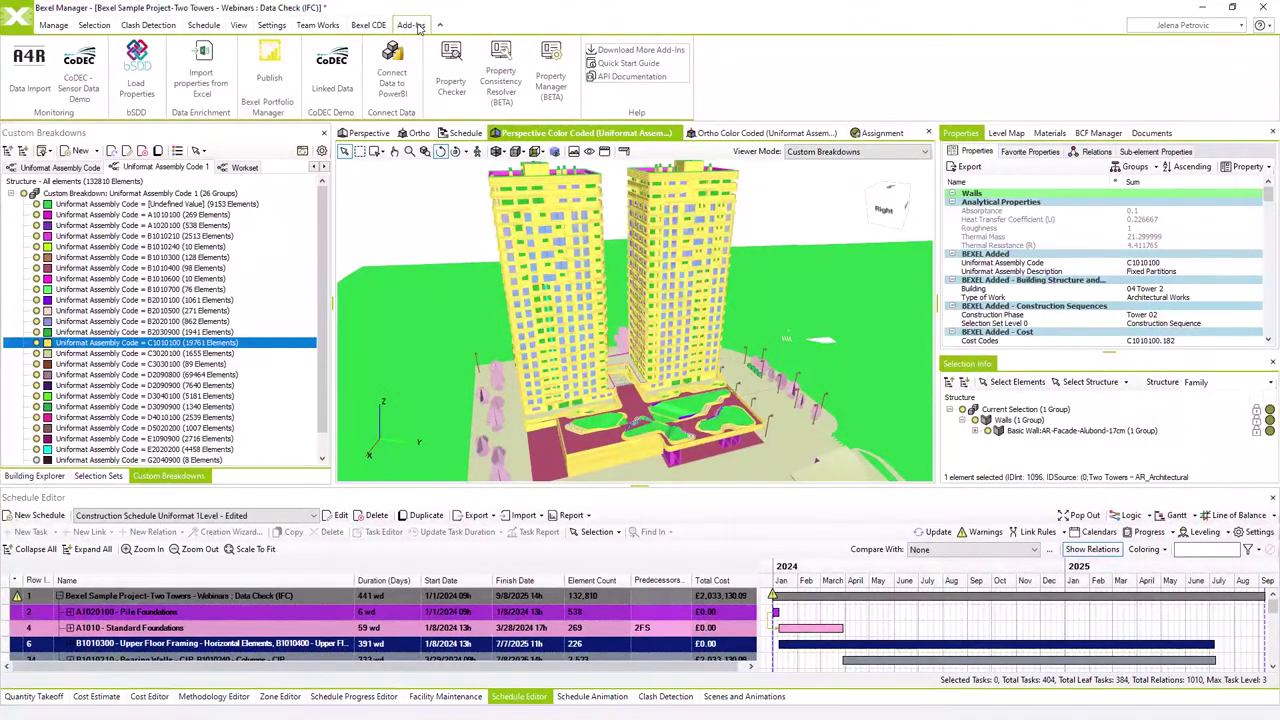
click(451, 62)
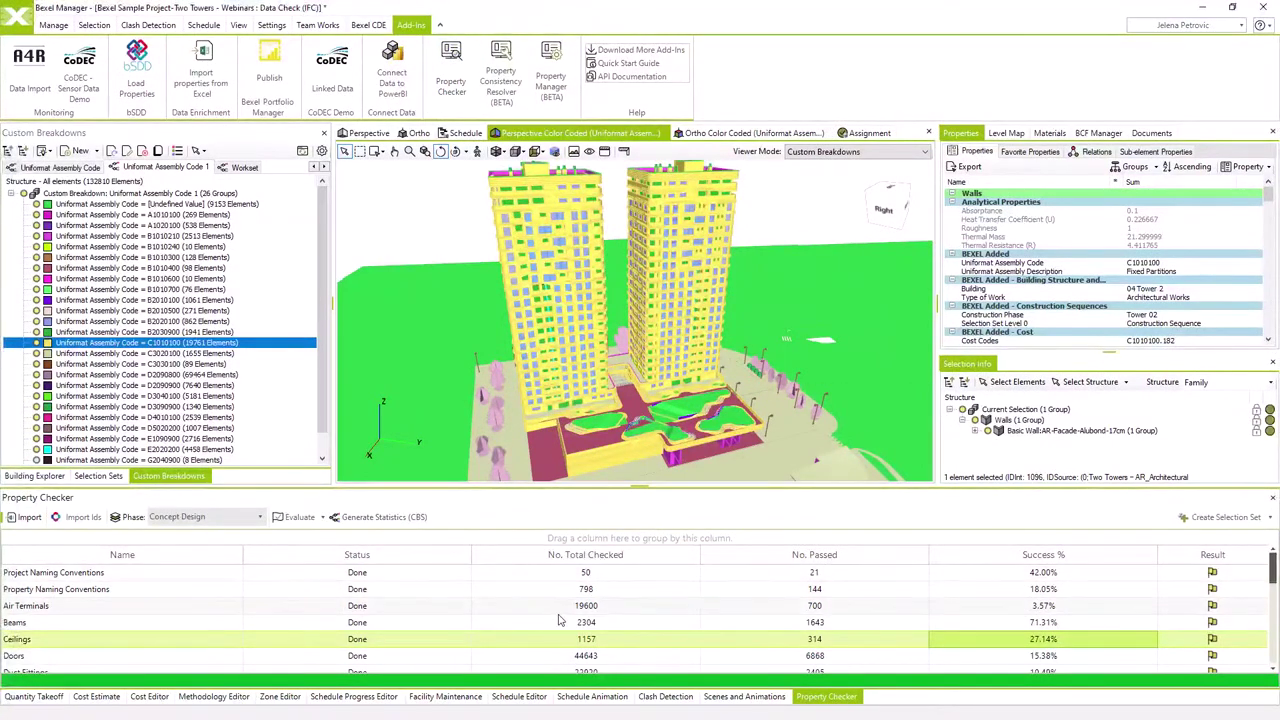
click(240, 26)
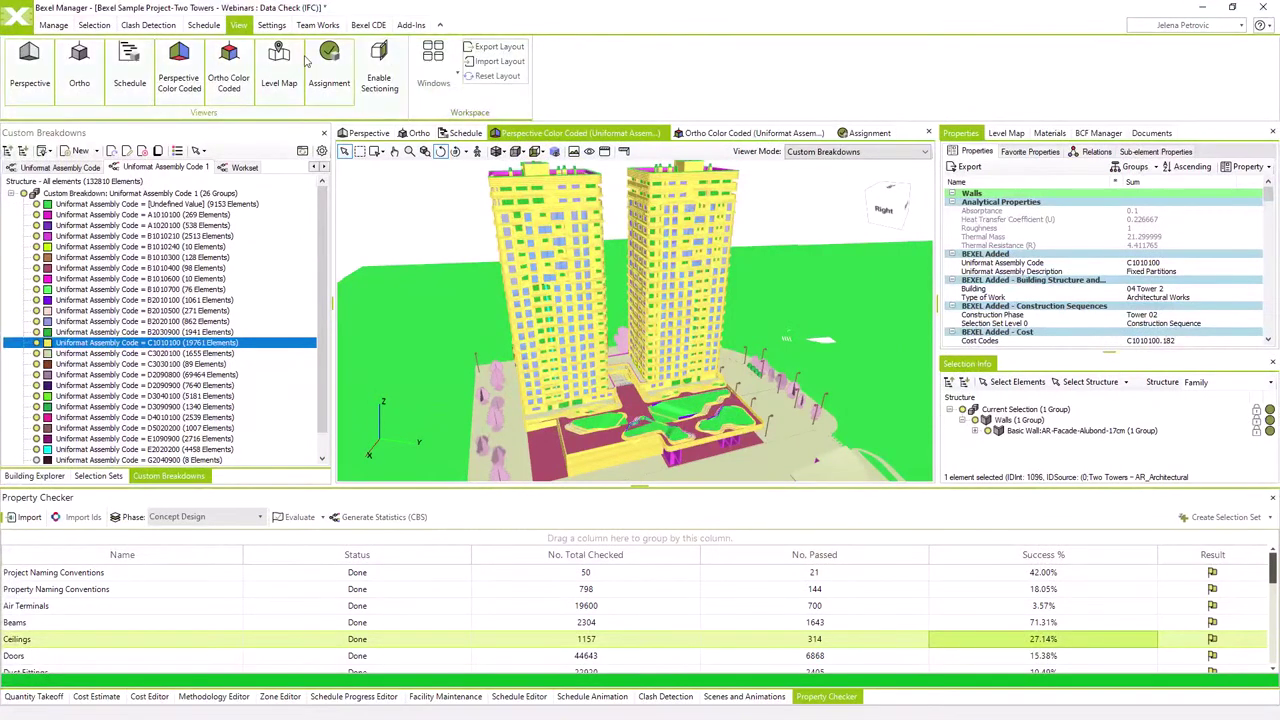
click(55, 26)
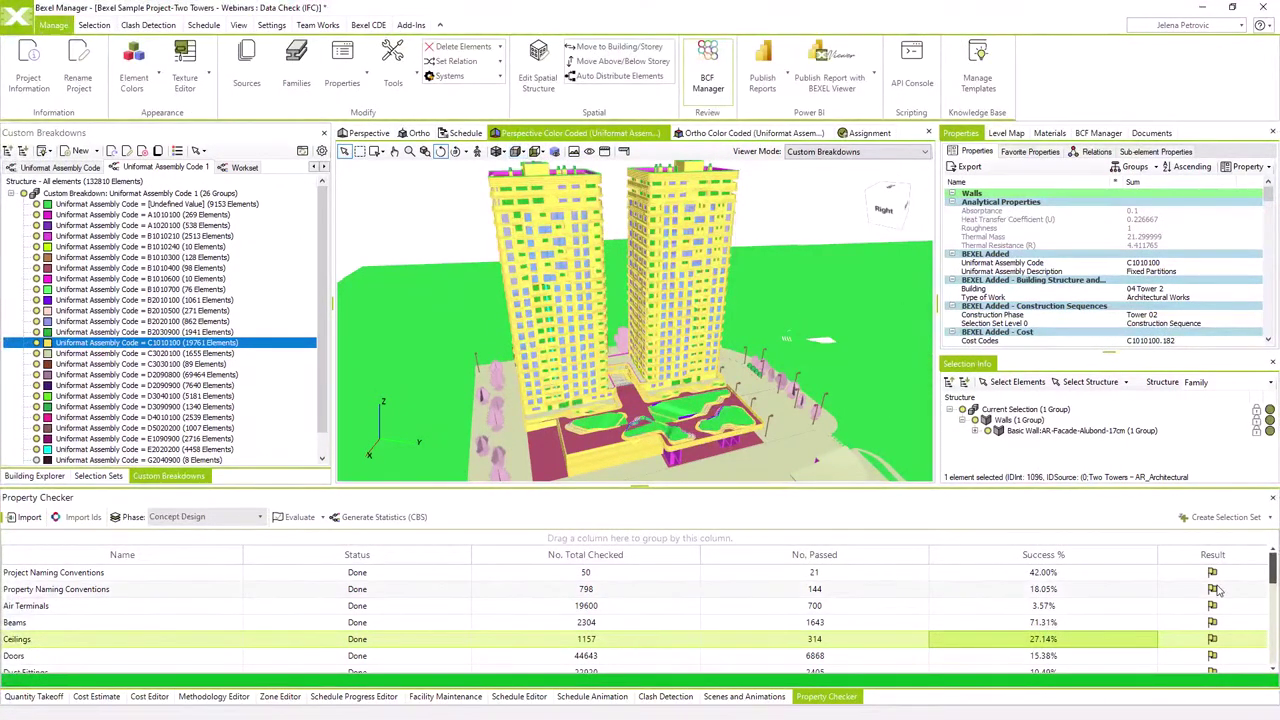
Sort the property check results by number passed and by success percentage.
mouse_move(1273, 566)
mouse_down()
mouse_move(1273, 640)
mouse_move(1276, 545)
mouse_up()
scroll(479, 593, down, 1)
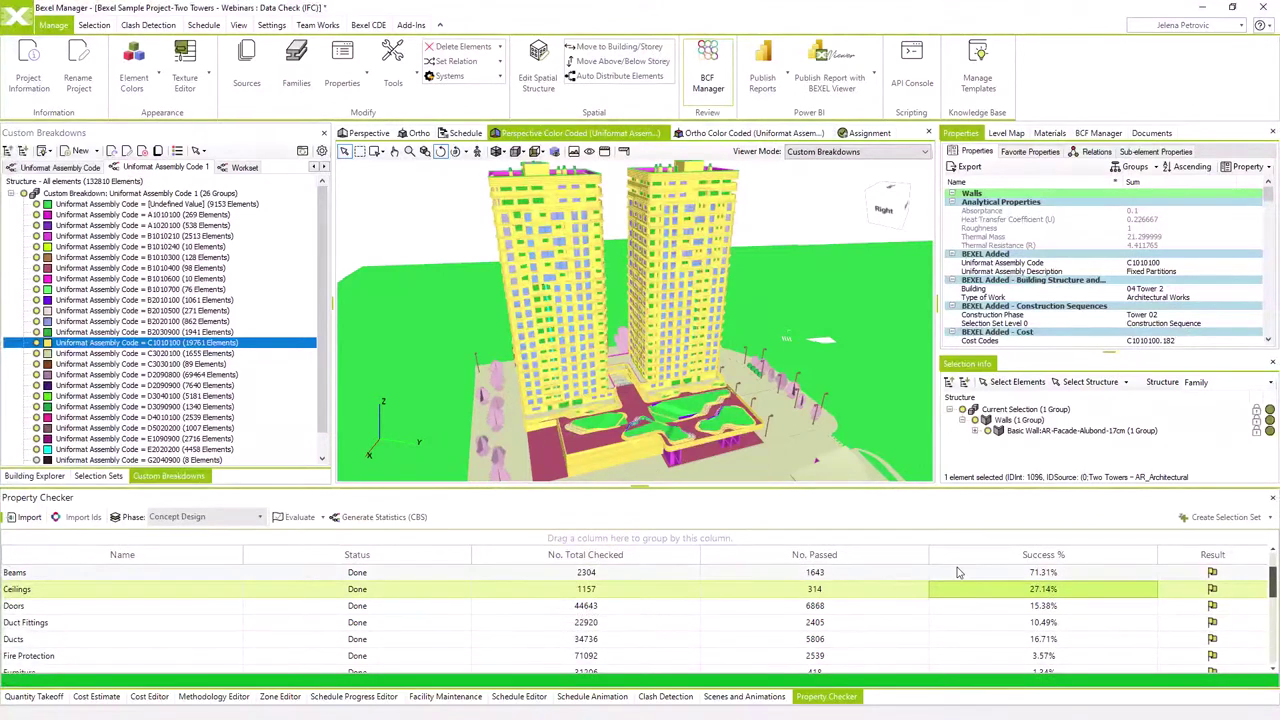
click(810, 555)
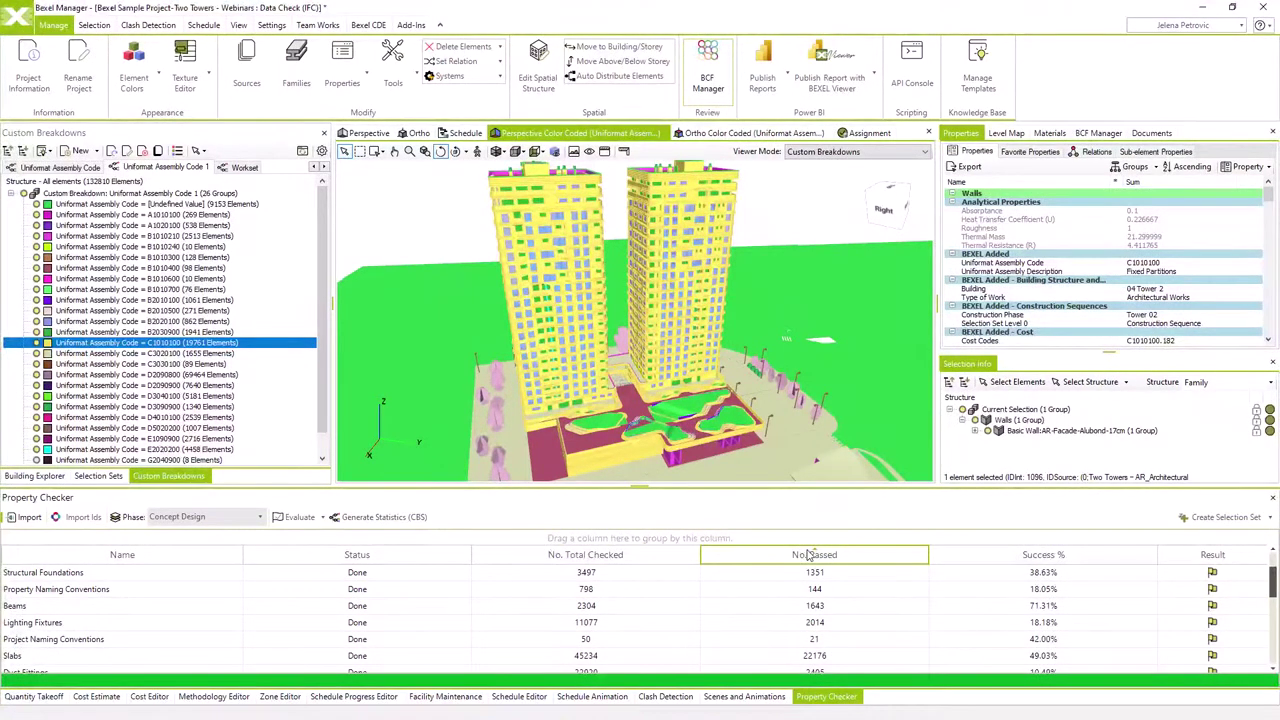
click(810, 555)
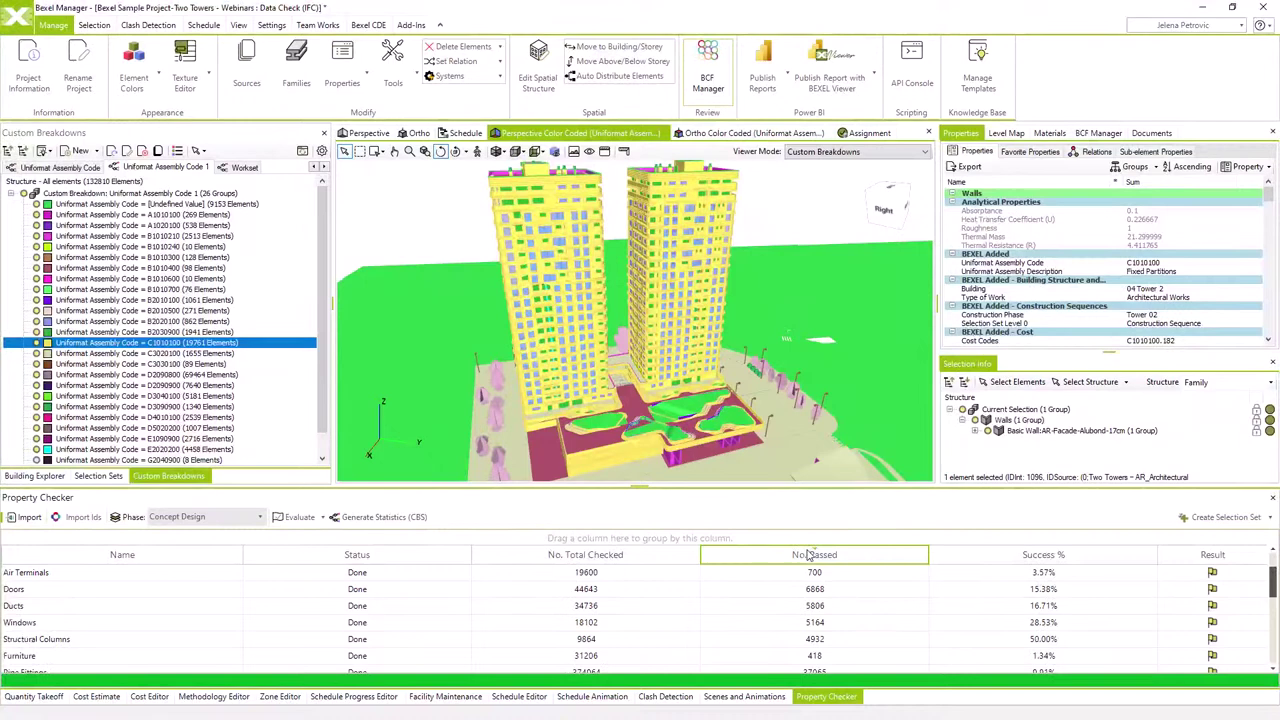
click(1015, 555)
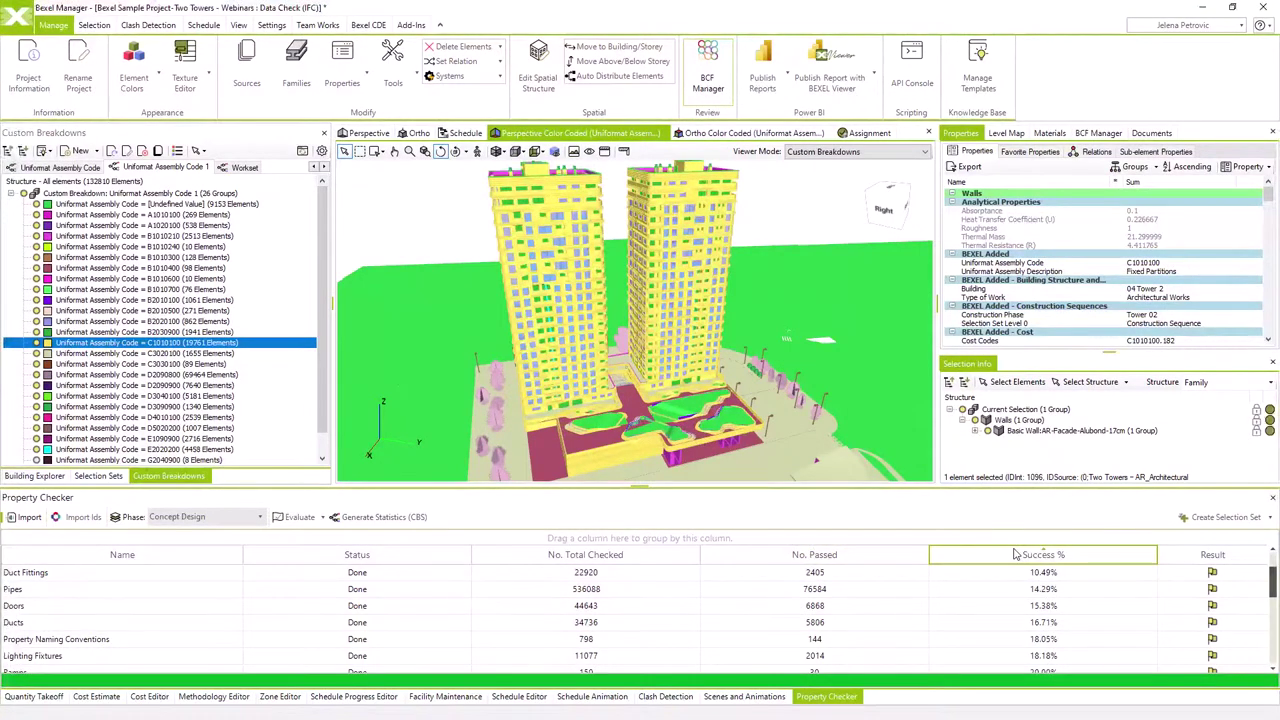
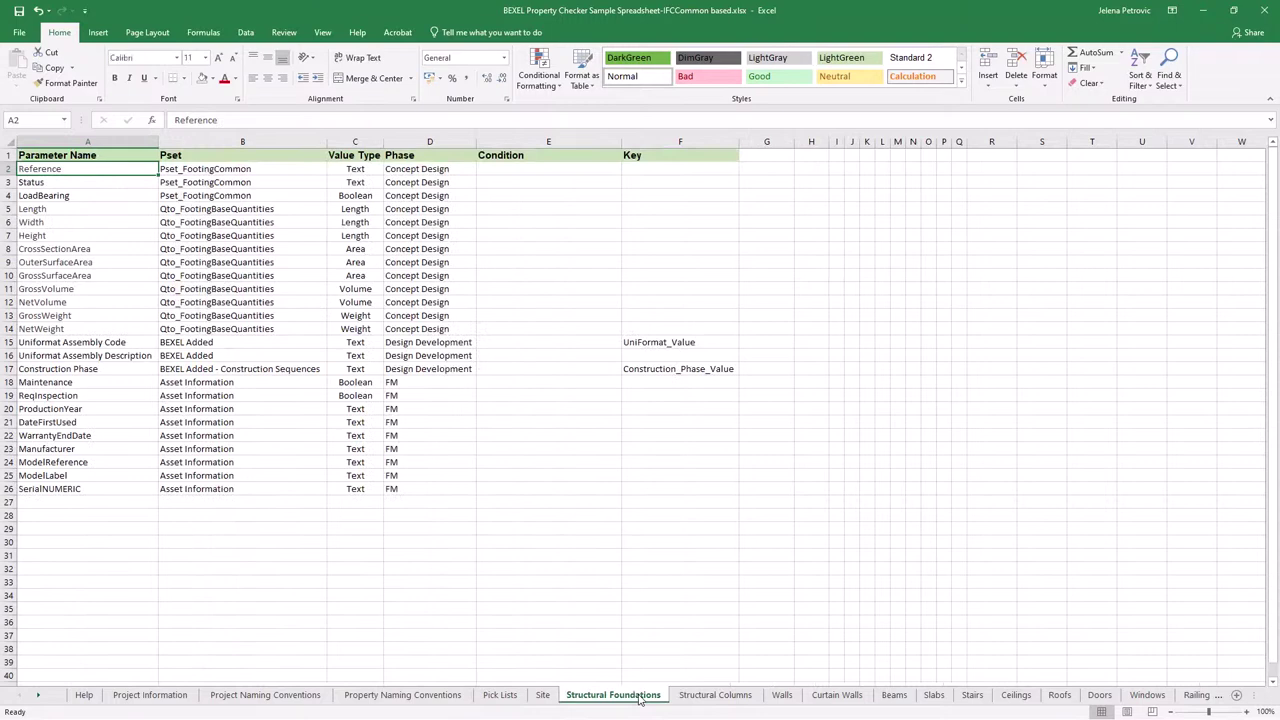
In Excel, examine the parameter requirements for structural columns, walls and beams in the IFCCommon based spreadsheet.
click(708, 697)
click(782, 697)
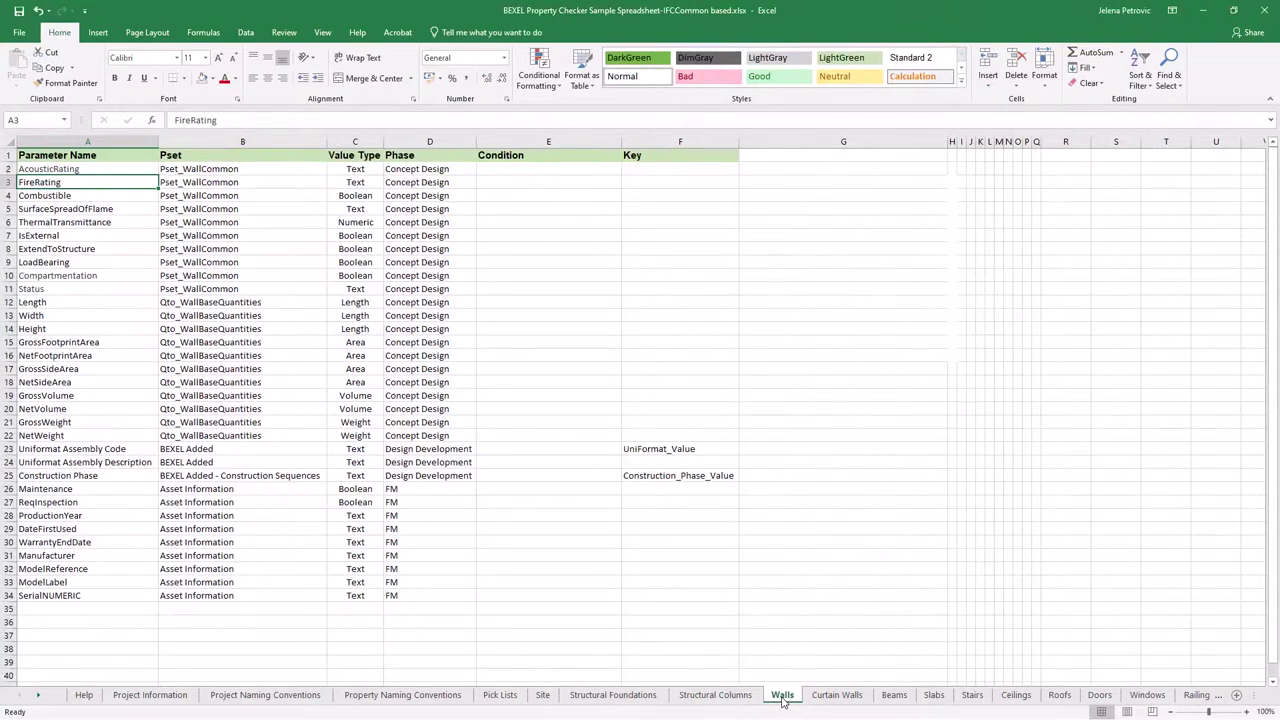
click(893, 697)
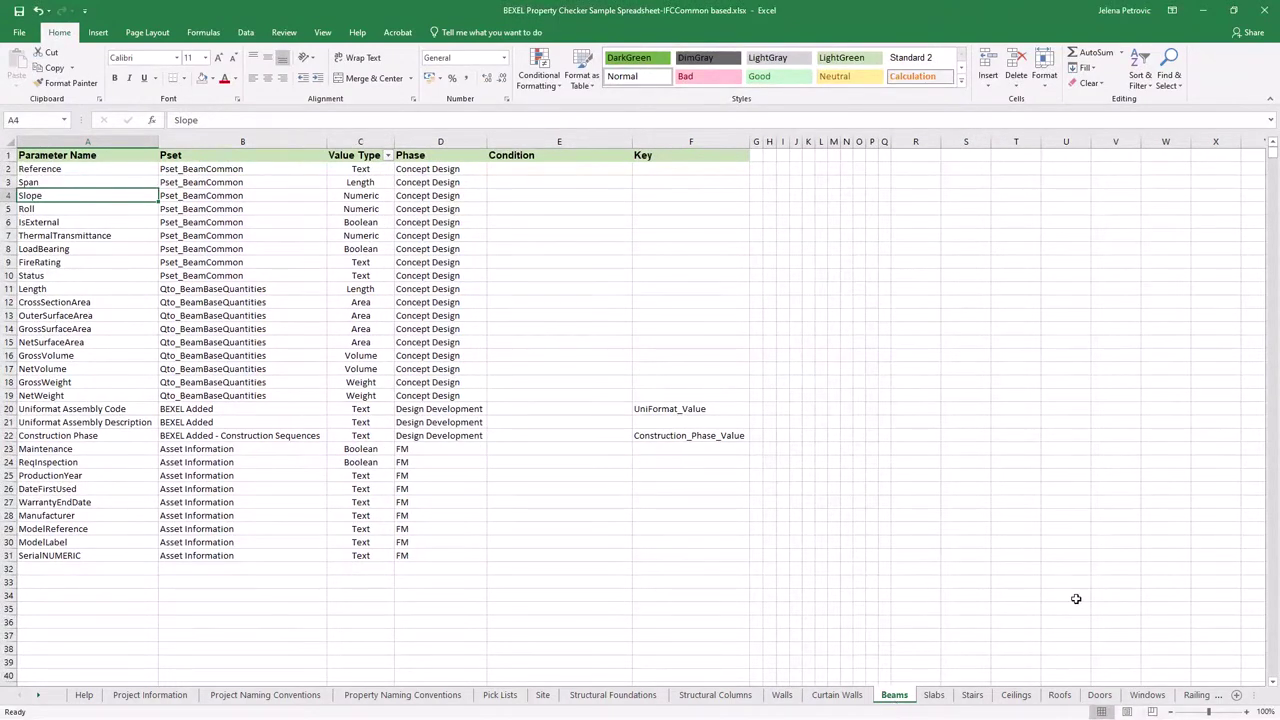
click(1200, 10)
Open the Property Checker folder of the BEXEL Manager knowledge base templates and preview the BASIC sample spreadsheet.
click(977, 66)
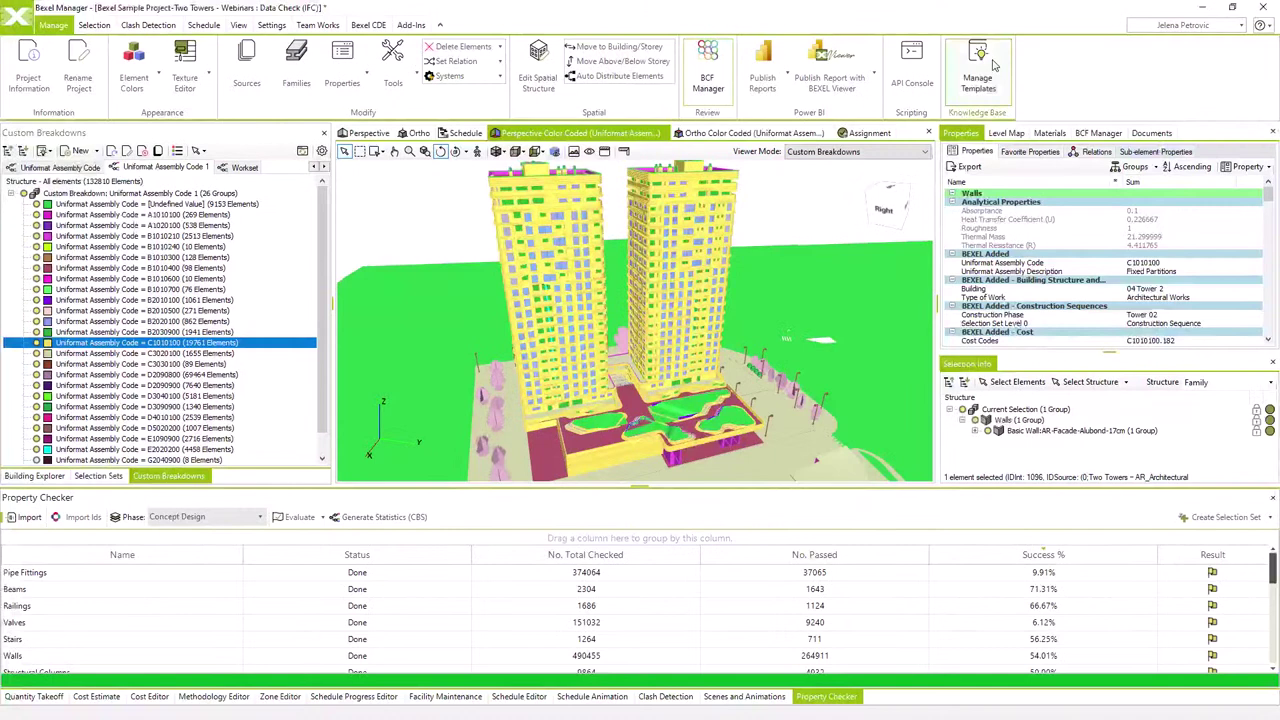
double_click(505, 419)
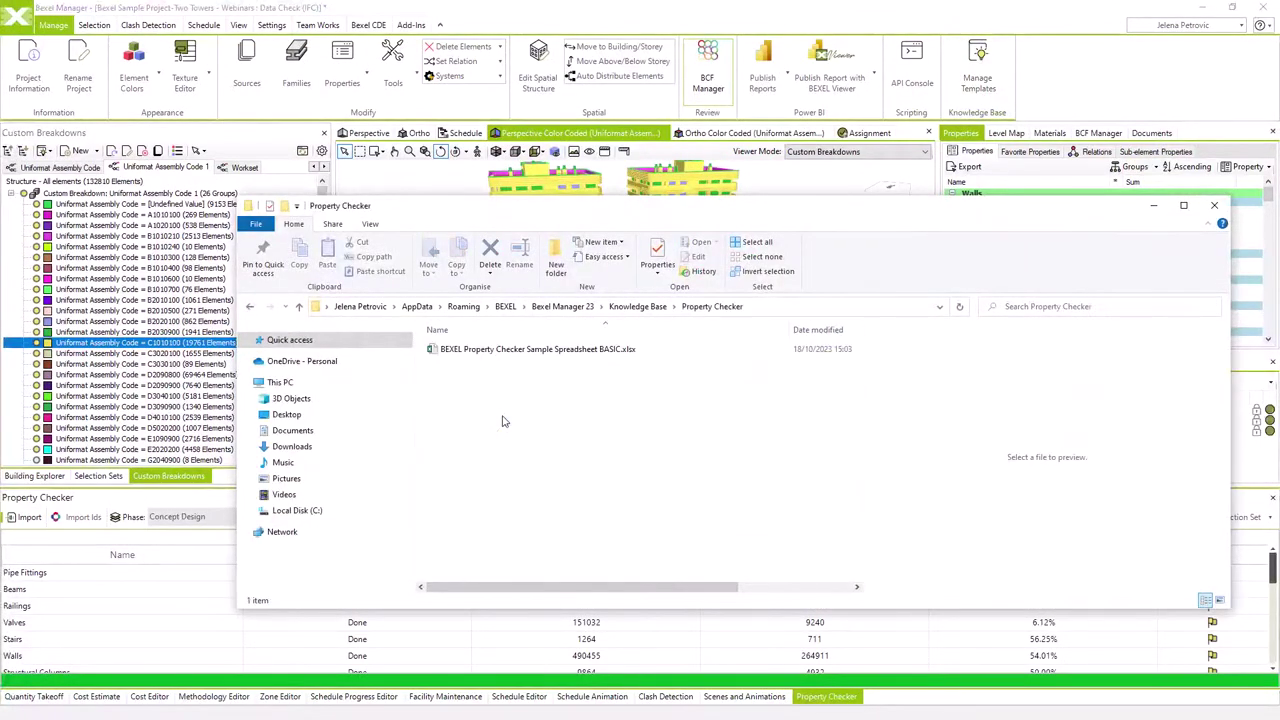
click(516, 350)
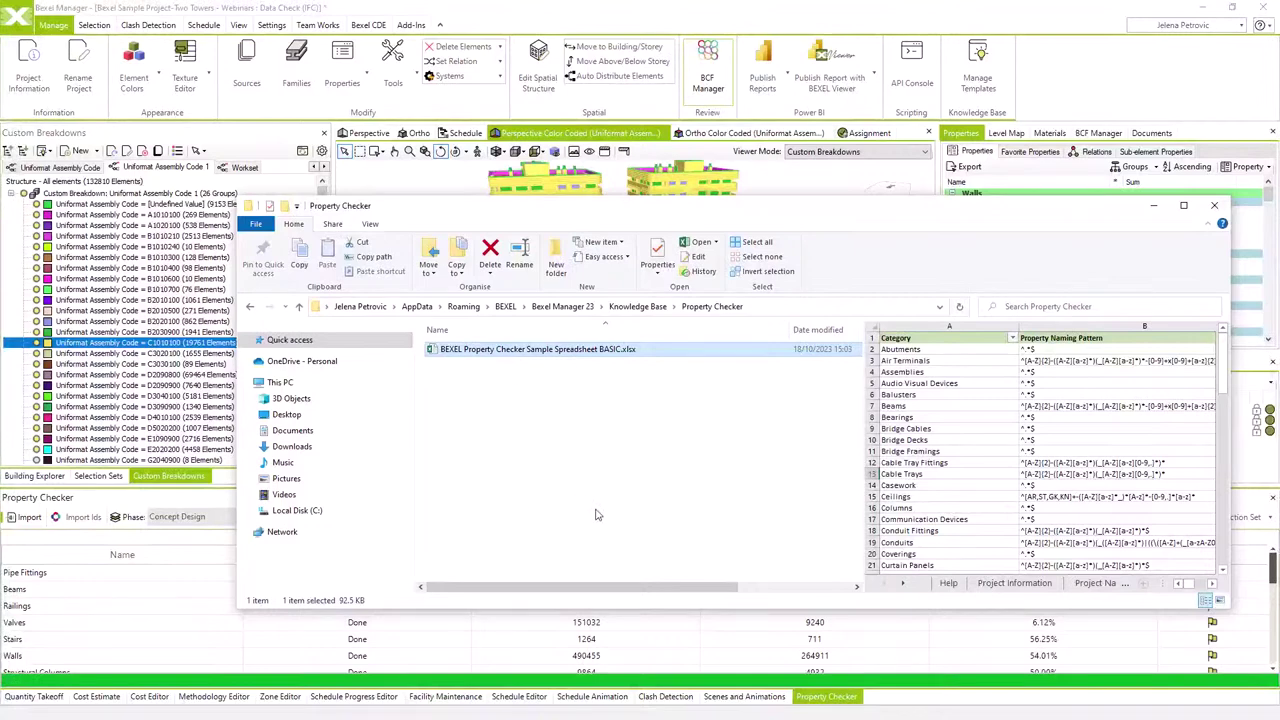
Go to the Property Checker folder under Bexel Manager 23's Custom Templates.
click(629, 308)
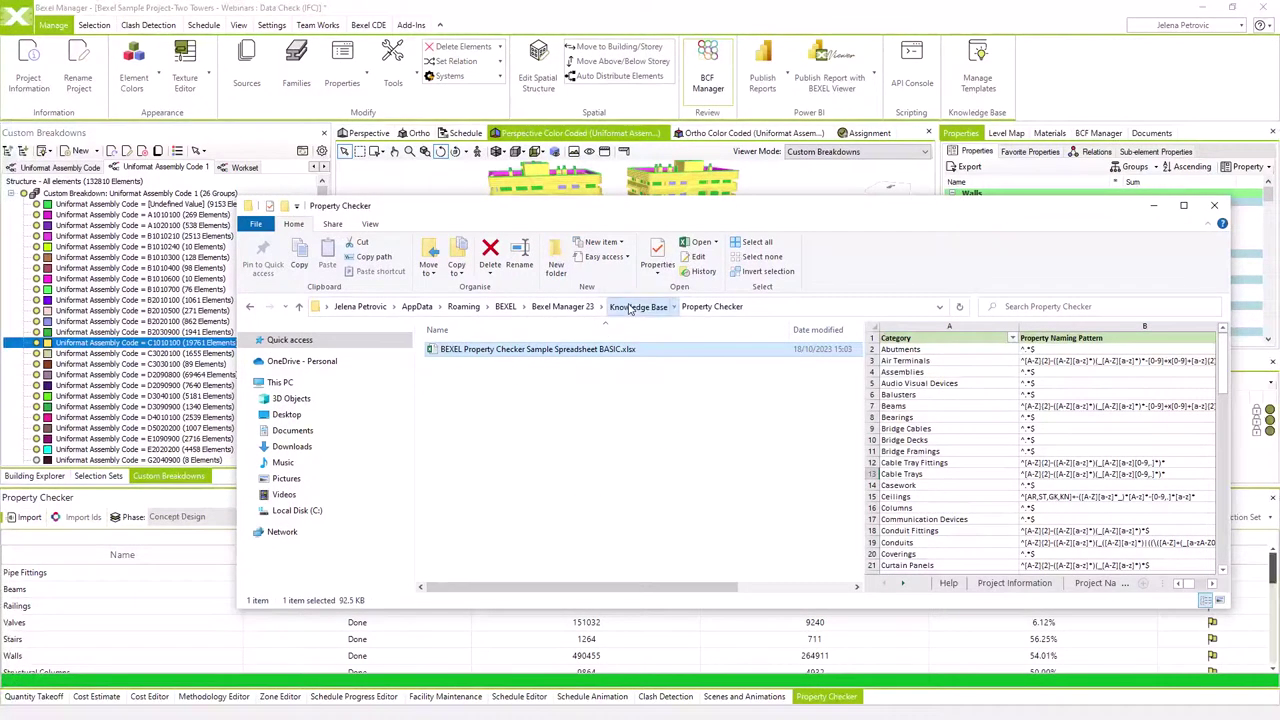
click(569, 308)
double_click(473, 363)
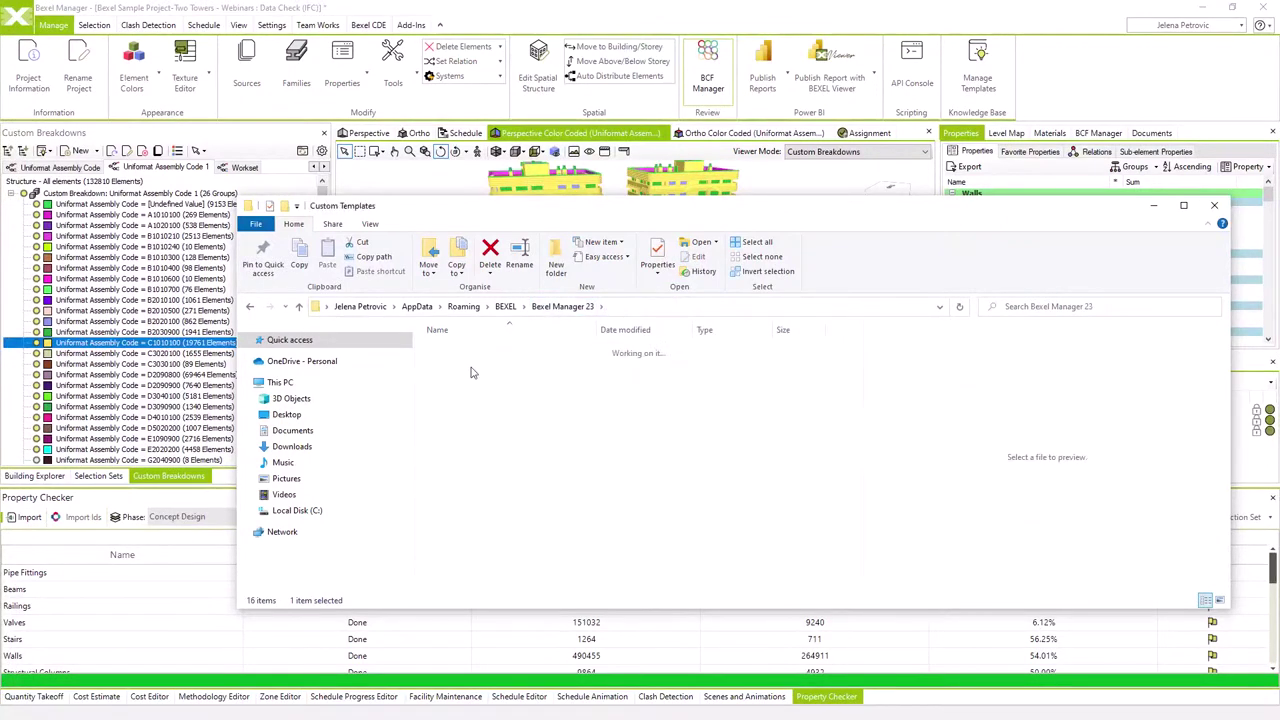
double_click(462, 419)
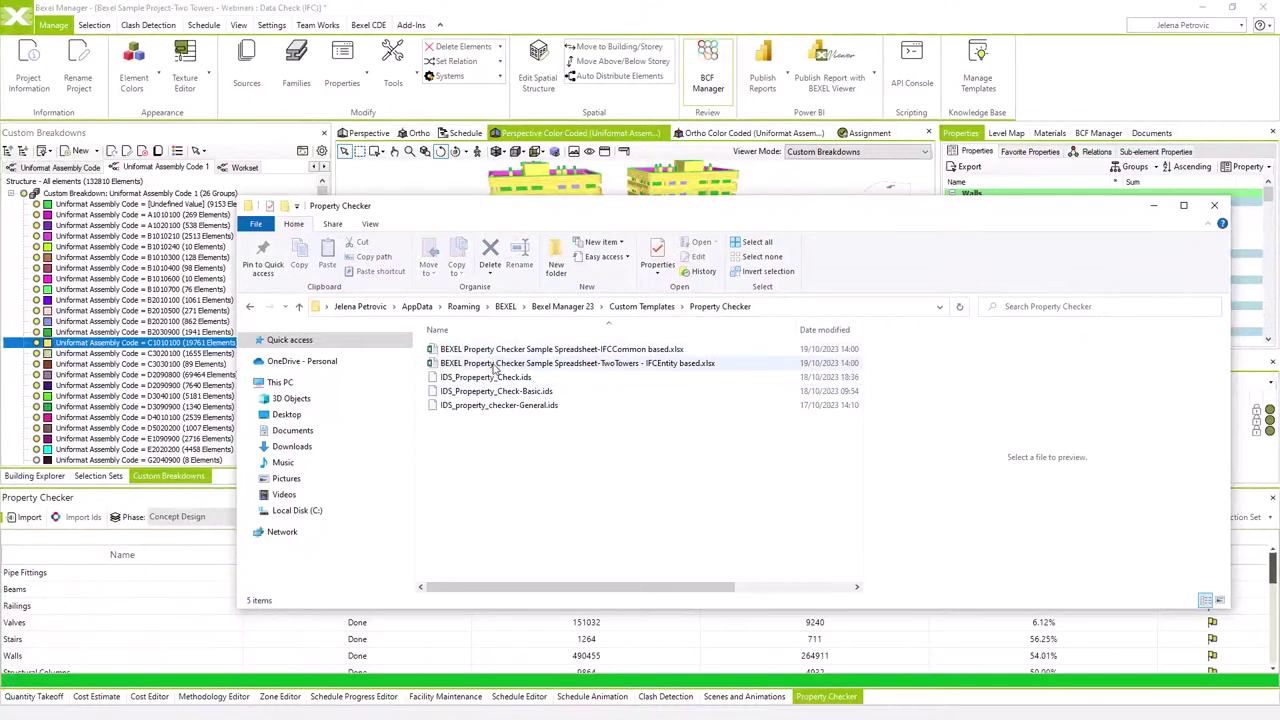
Open "BEXEL Property Checker Sample Spreadsheet-TwoTowers - IFCEntity based.xlsx" in Excel.
click(493, 366)
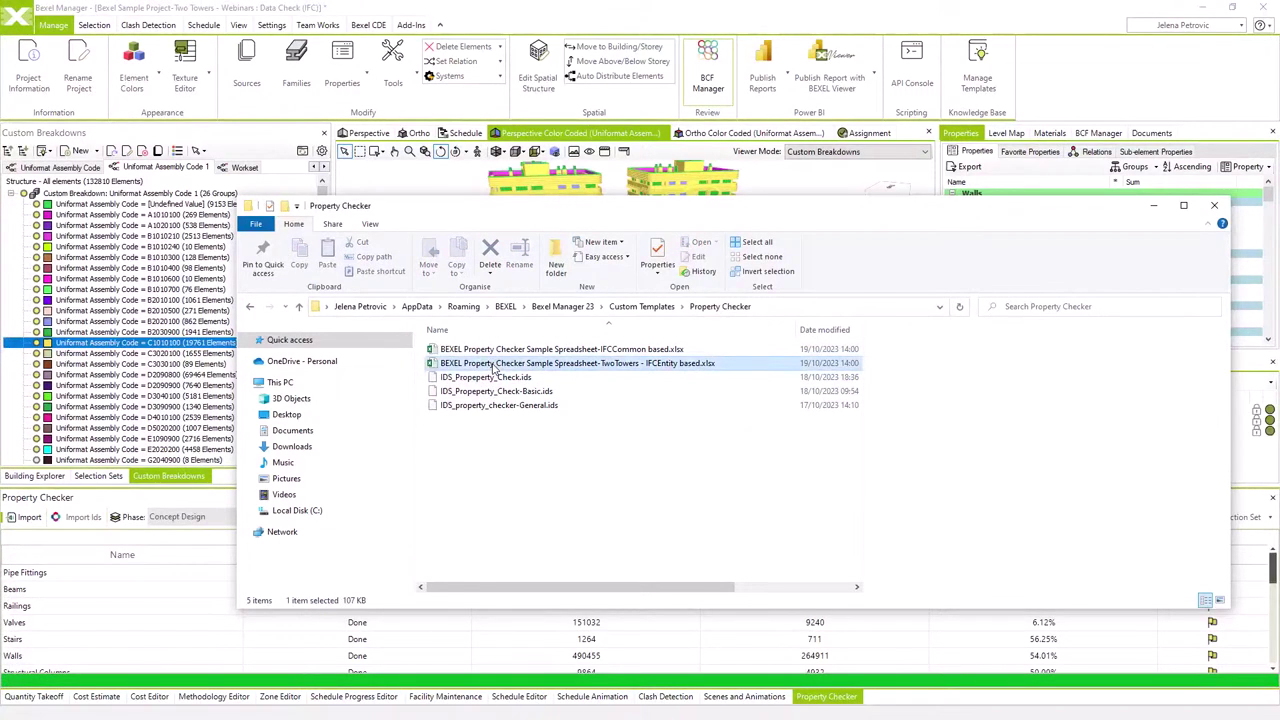
right_click(493, 368)
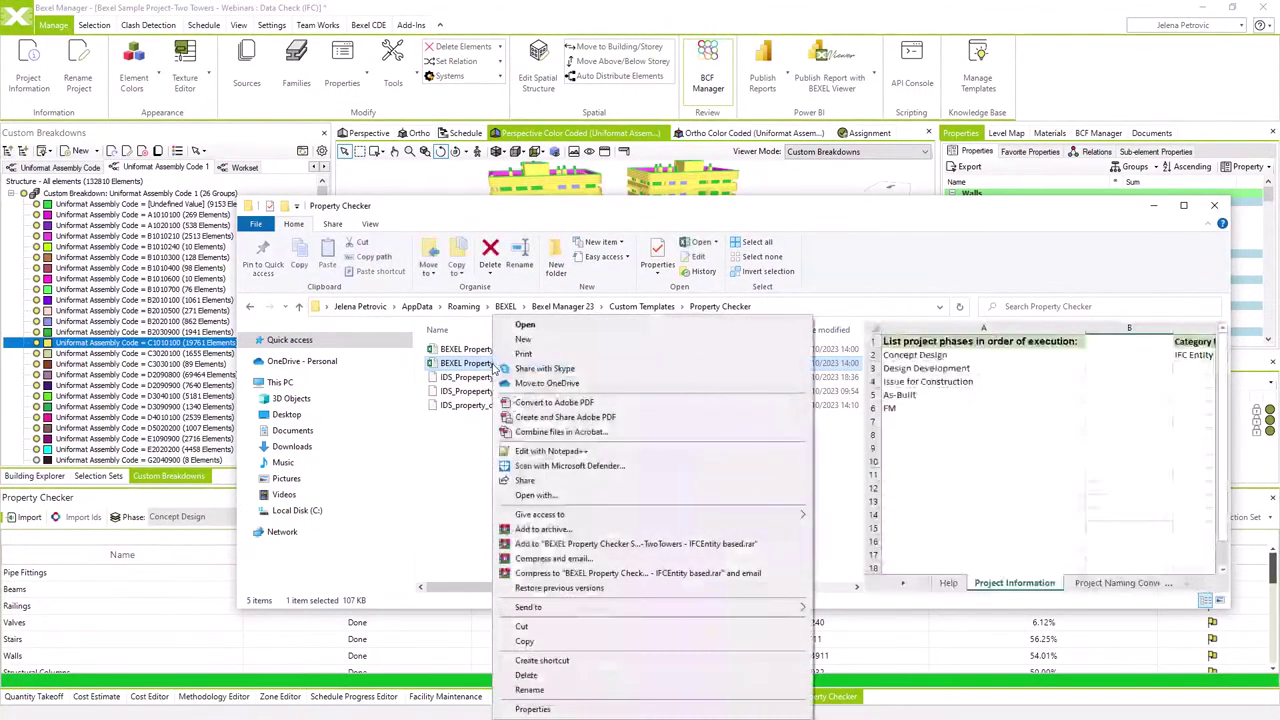
click(535, 326)
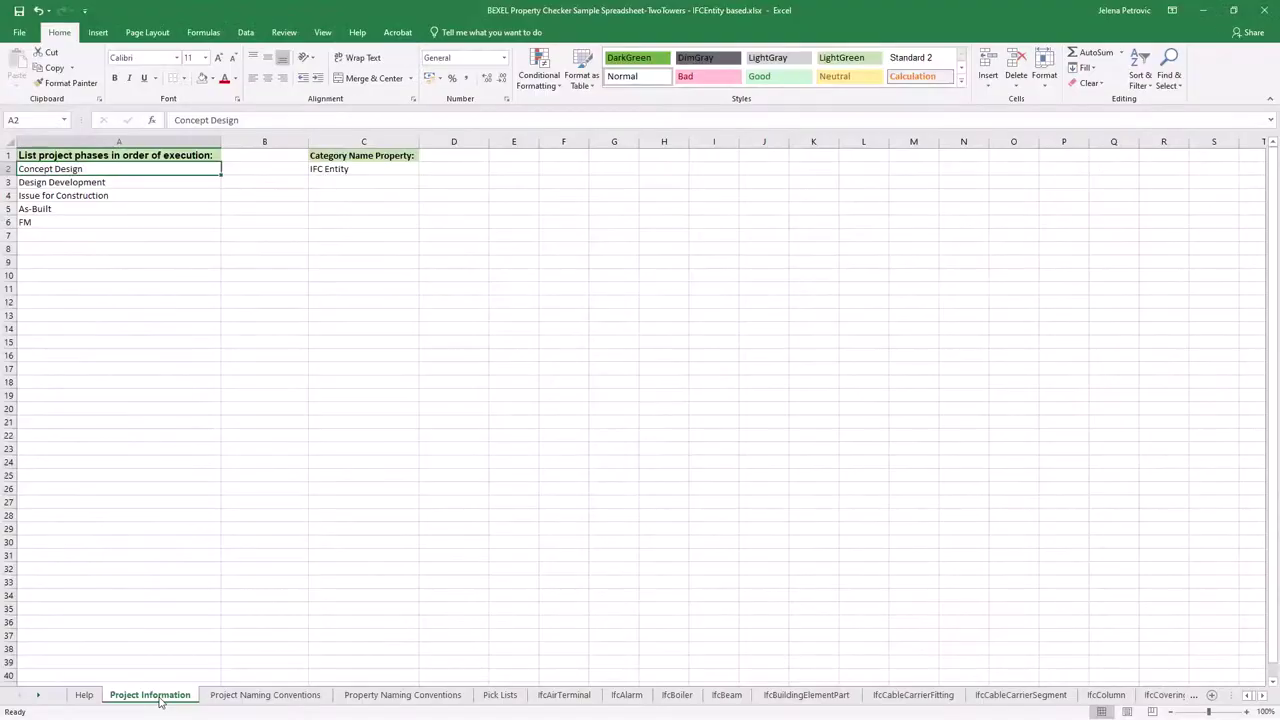
Look through the Project Naming Conventions, Property Naming Conventions and Pick Lists sheets.
click(218, 700)
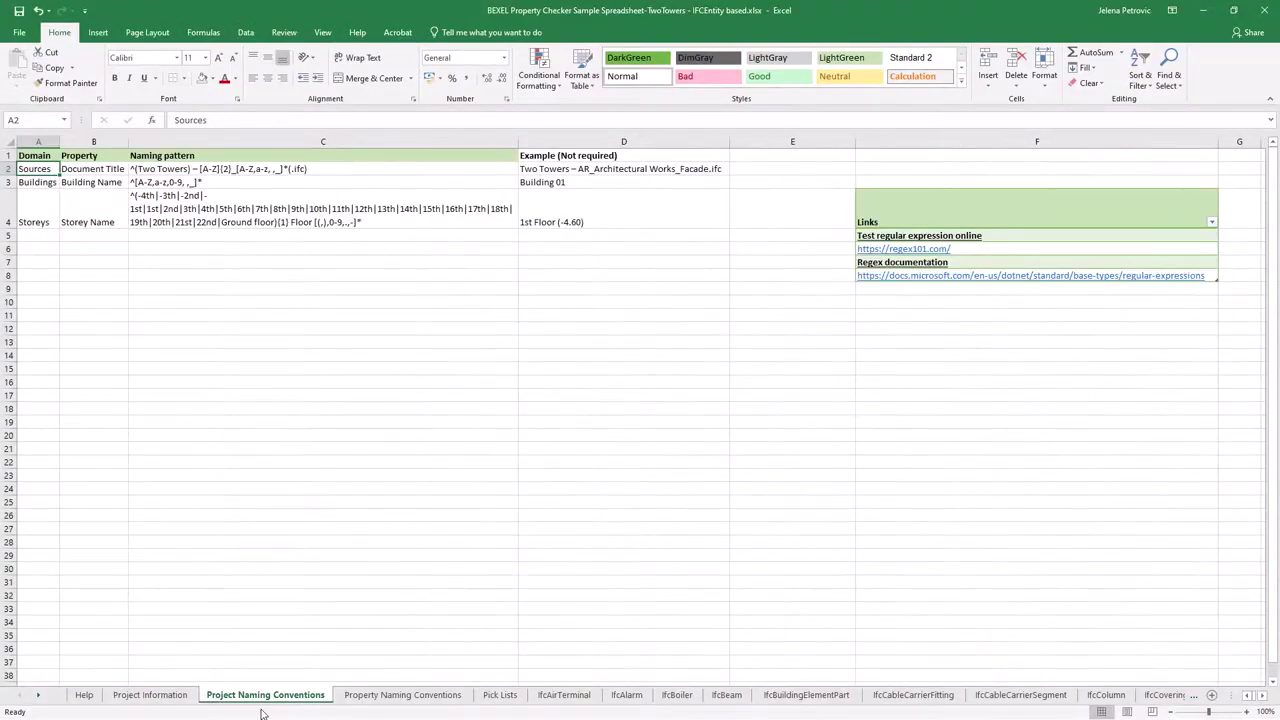
click(369, 697)
click(514, 698)
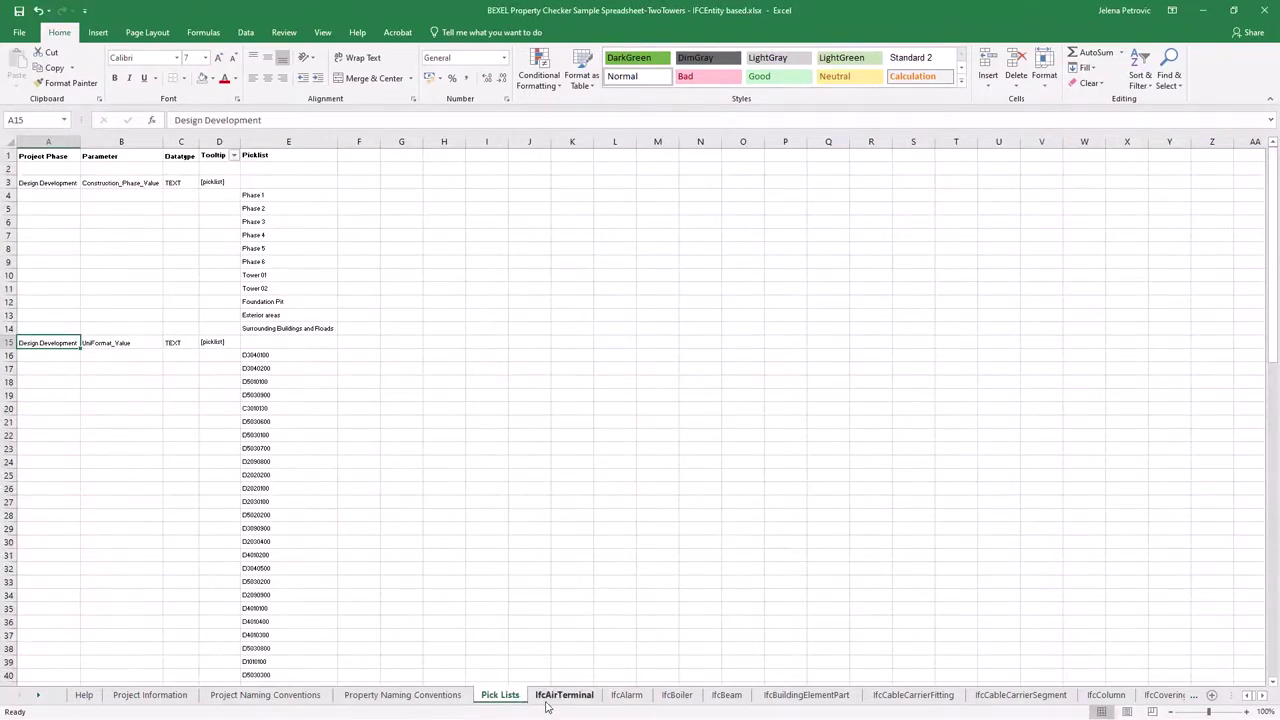
On the IfcBeam sheet, examine the Parameter Name, Value Type, Pset, Condition and Key columns.
click(727, 696)
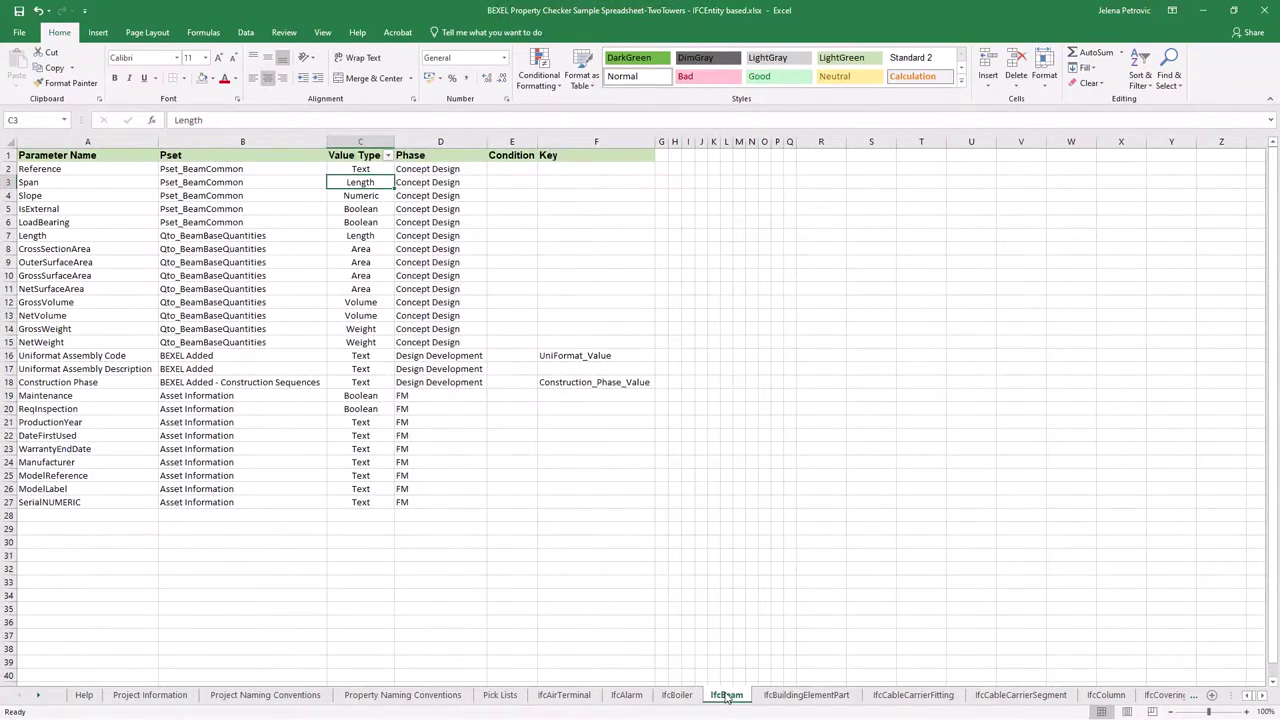
click(132, 143)
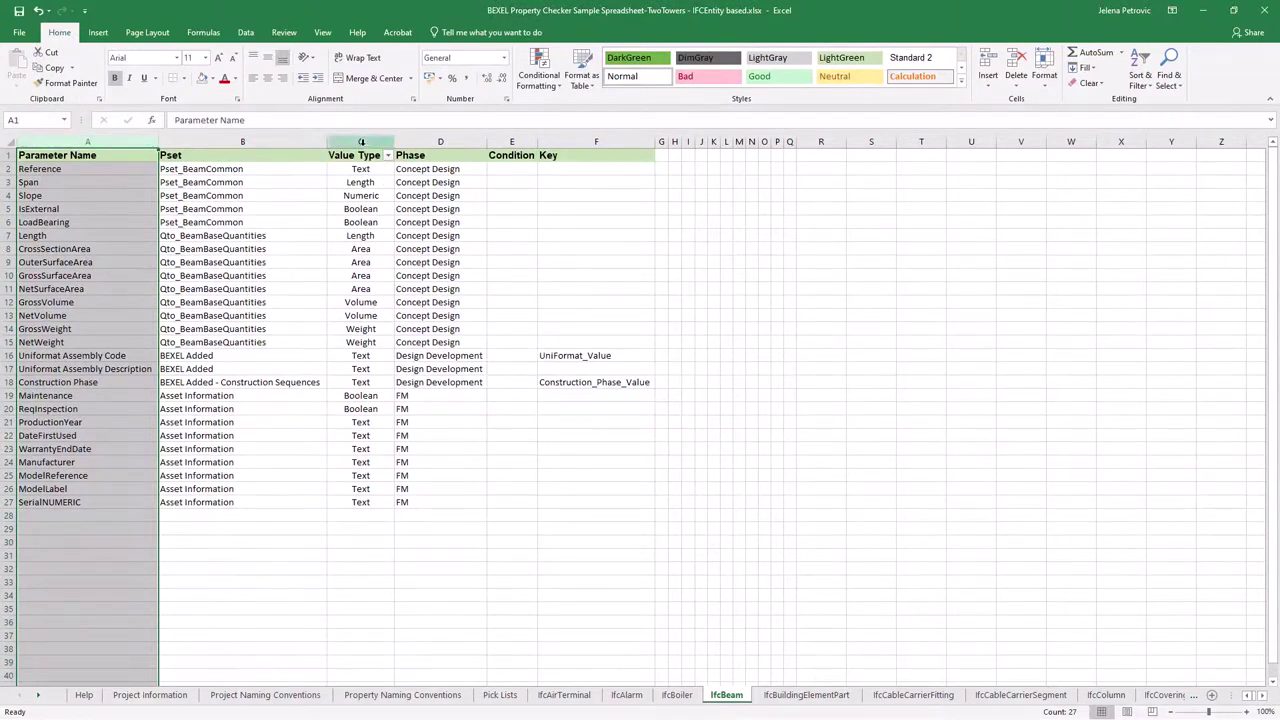
click(362, 145)
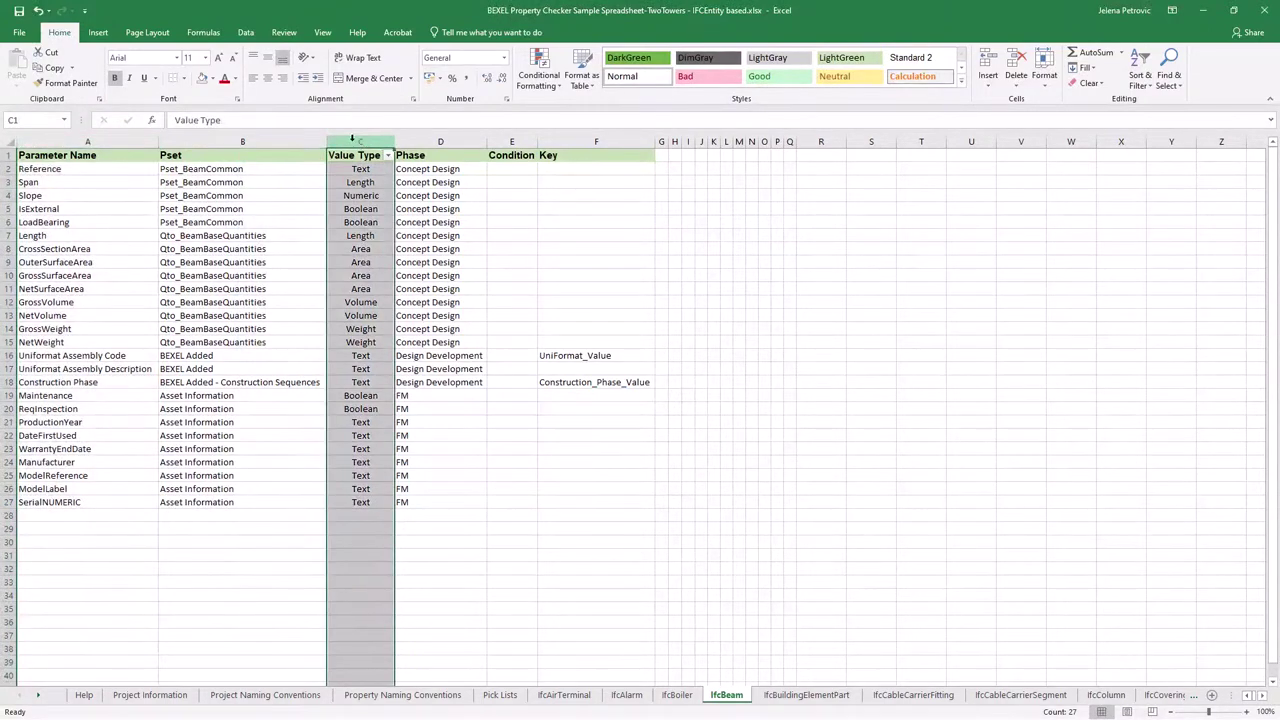
click(289, 143)
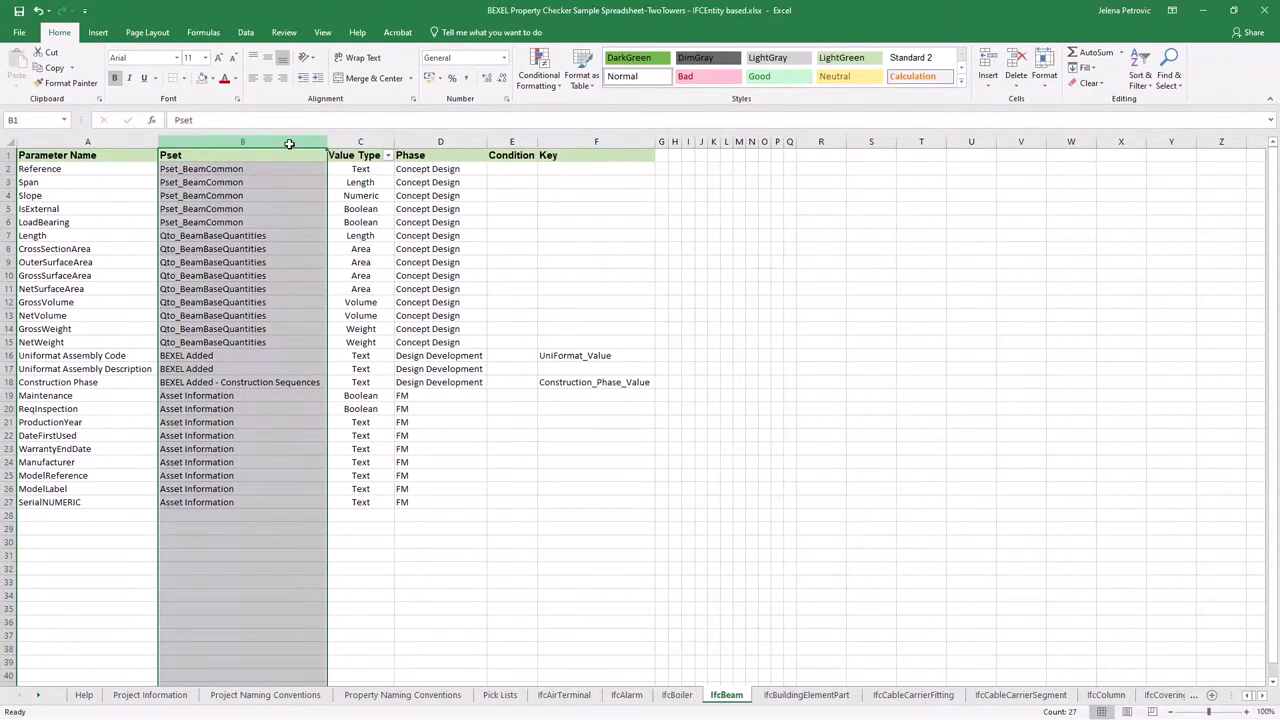
drag(510, 141, 559, 138)
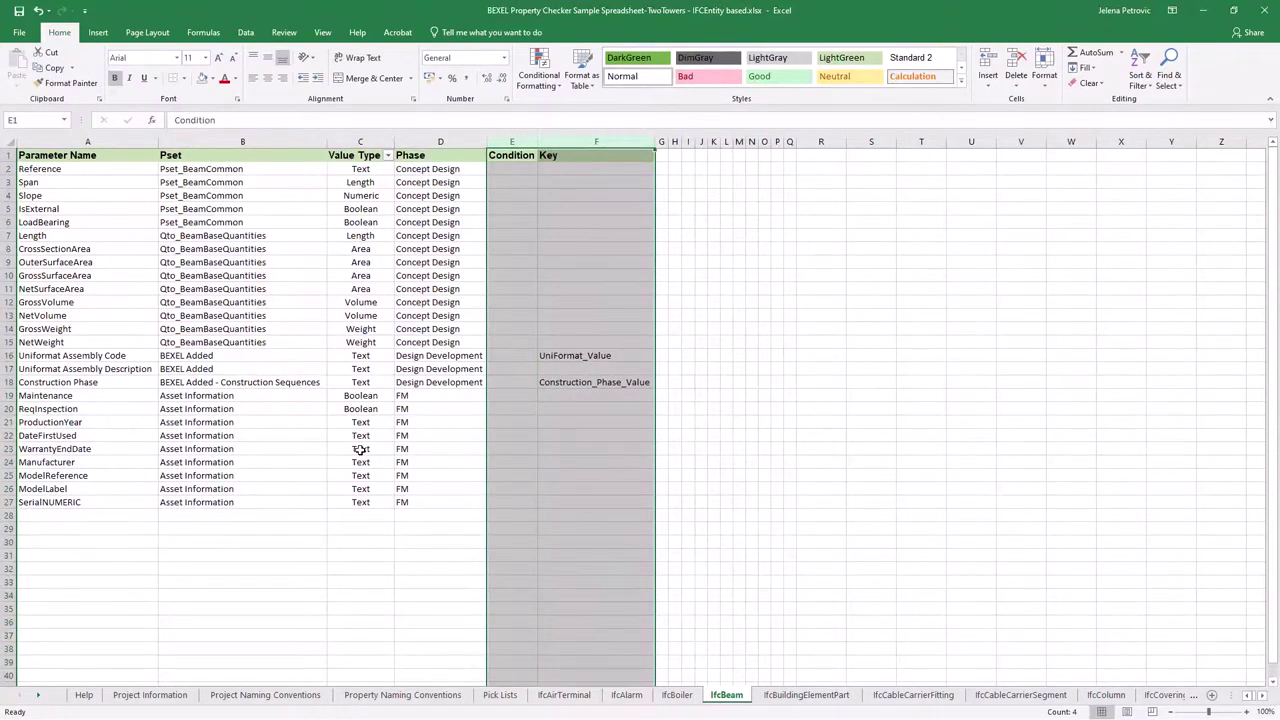
Go to the Project Information sheet through the workbook's list of all sheets.
click(38, 695)
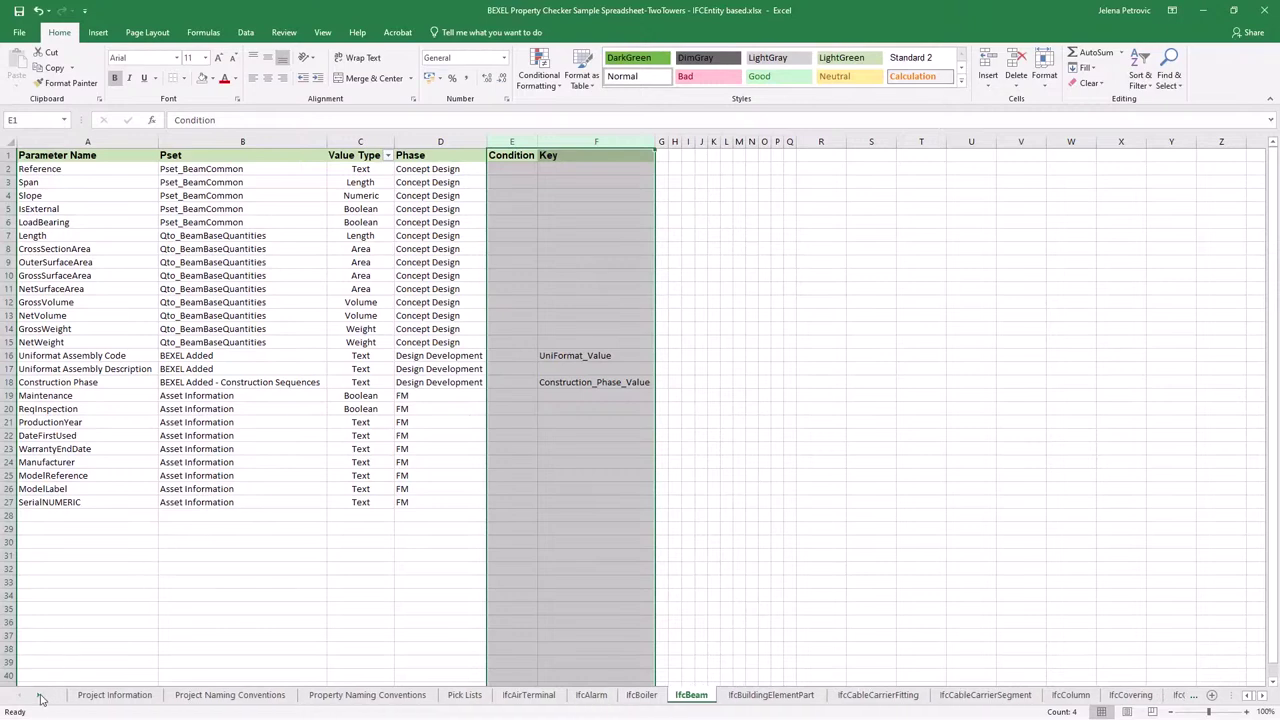
click(38, 695)
click(26, 695)
click(26, 695)
right_click(27, 696)
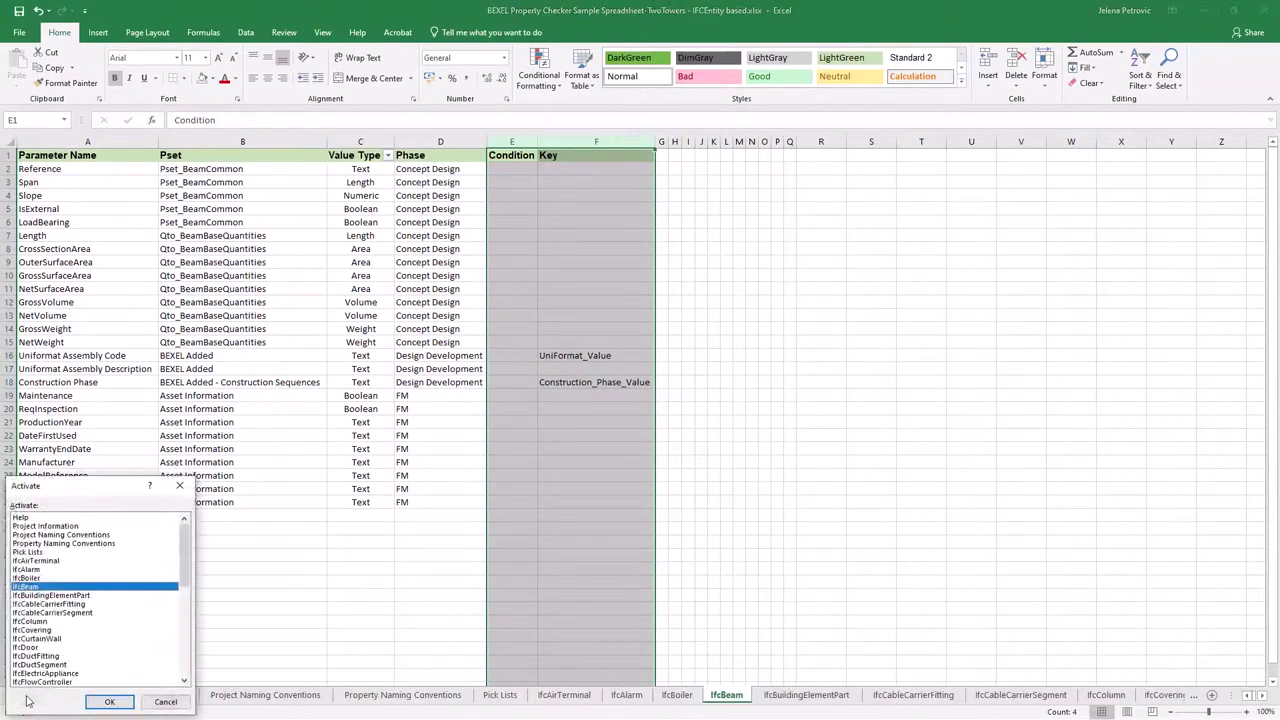
click(52, 526)
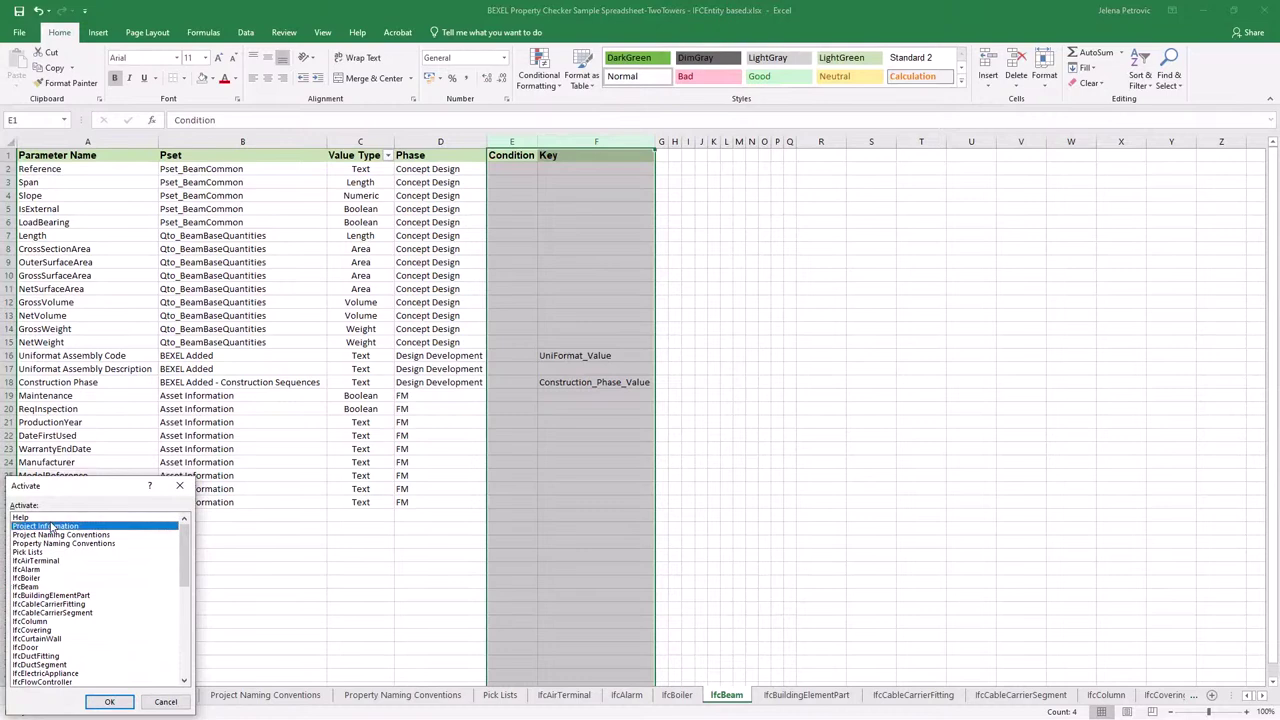
click(110, 701)
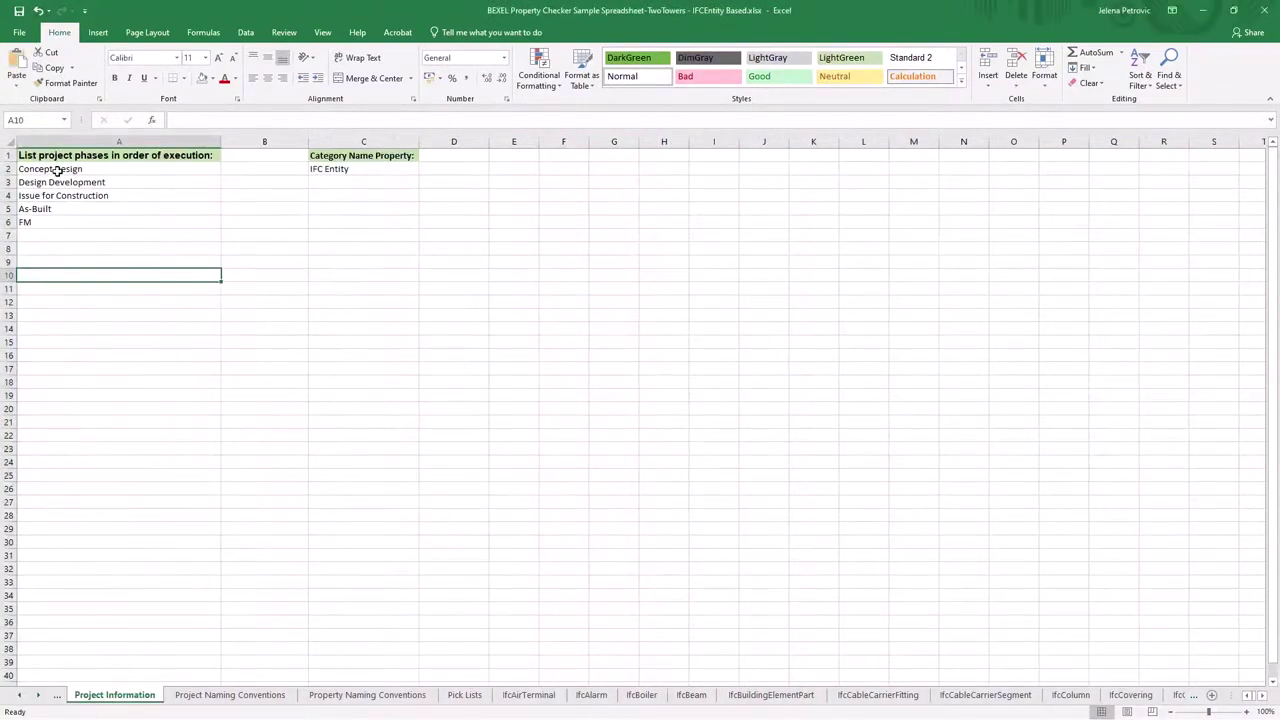
Highlight the IFC Entity cell under Category Name Property with the standard orange fill.
click(347, 169)
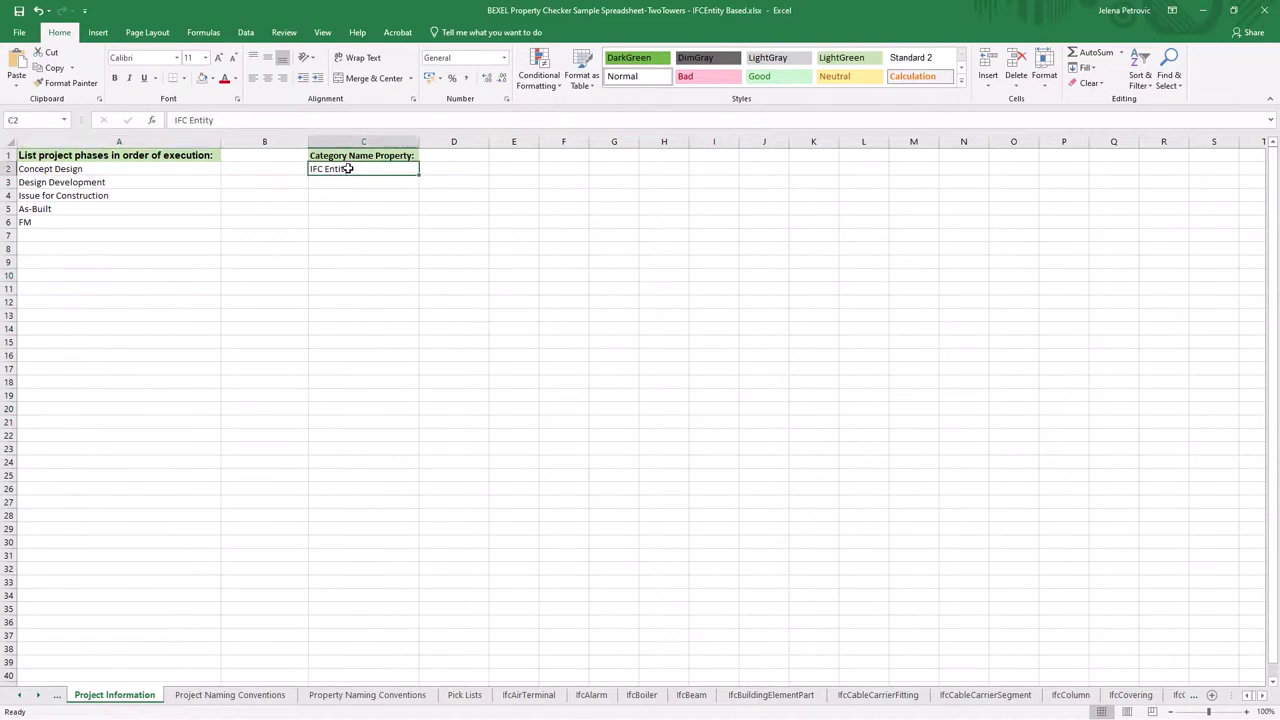
click(213, 78)
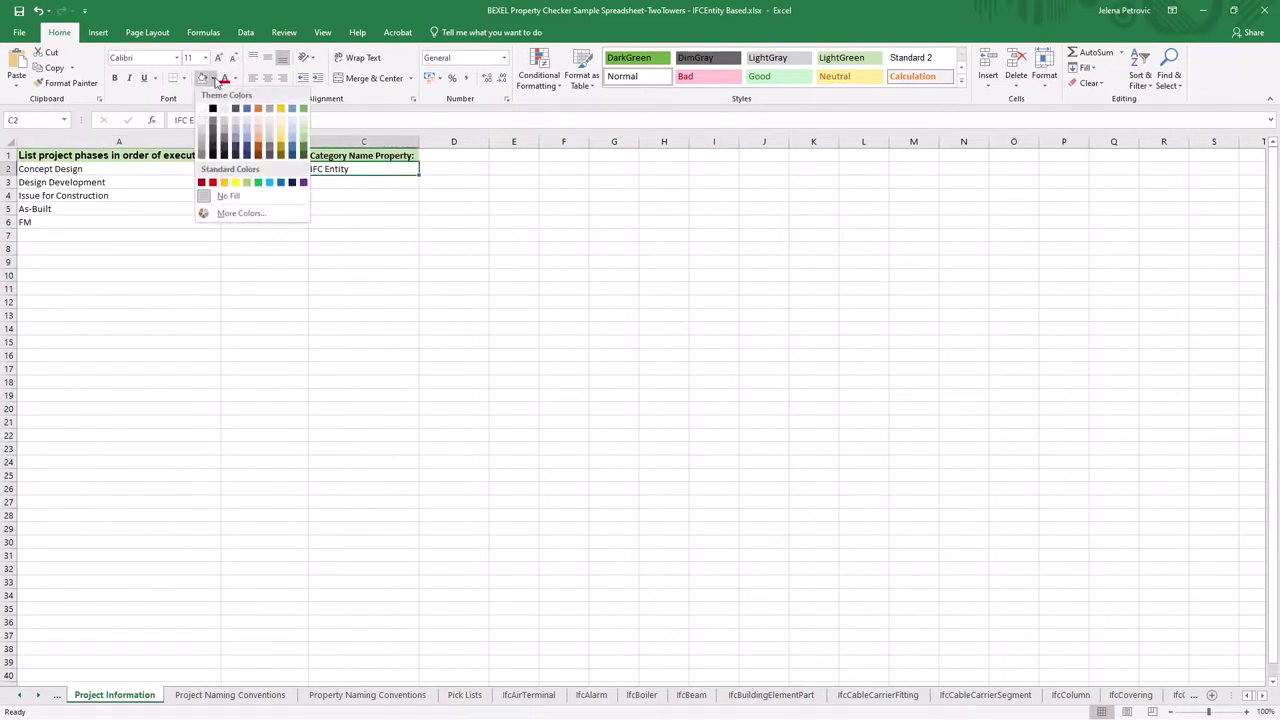
click(225, 183)
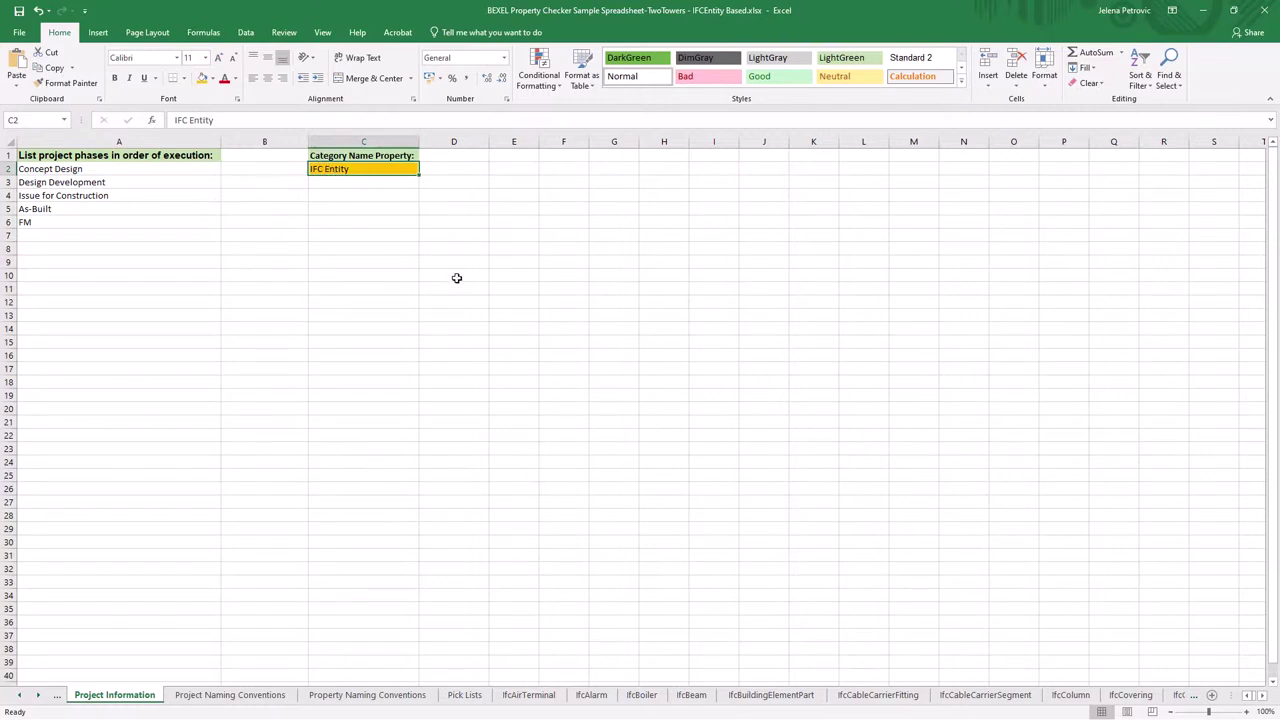
Look through the IfcBeam, IfcBuildingElementPart, IfcColumn and IfcAirTerminal requirement sheets.
click(691, 695)
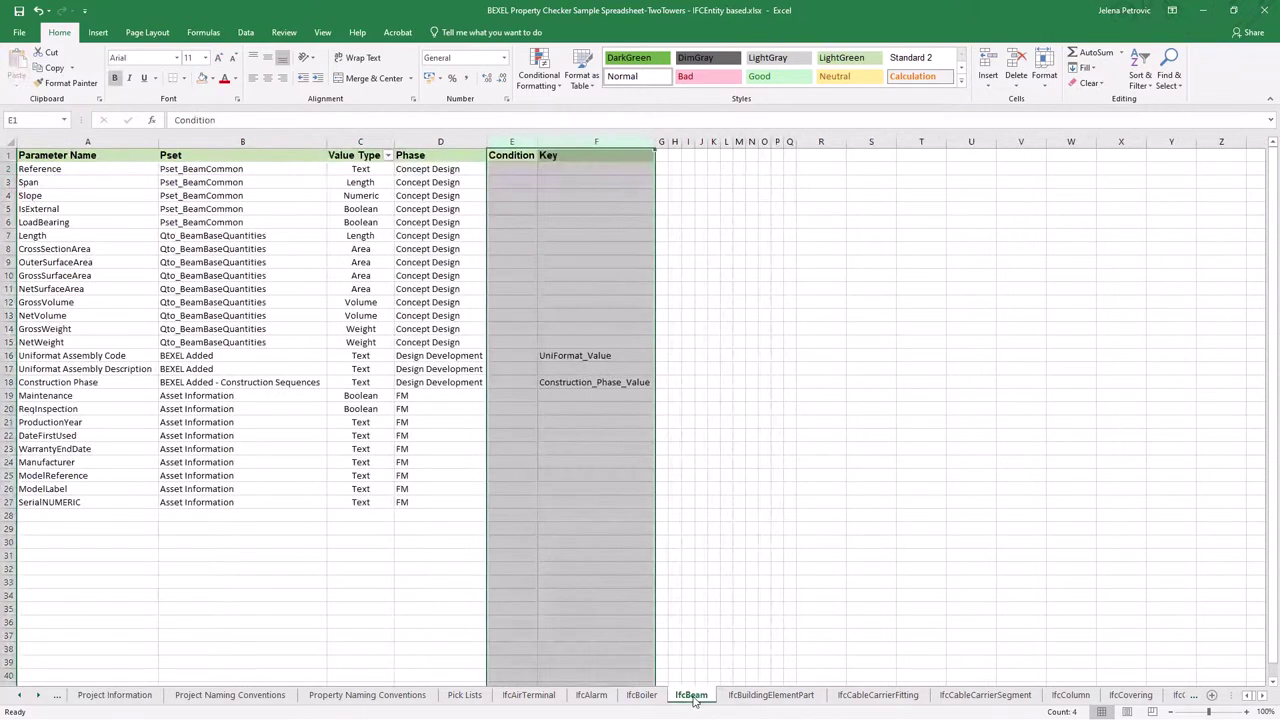
click(740, 700)
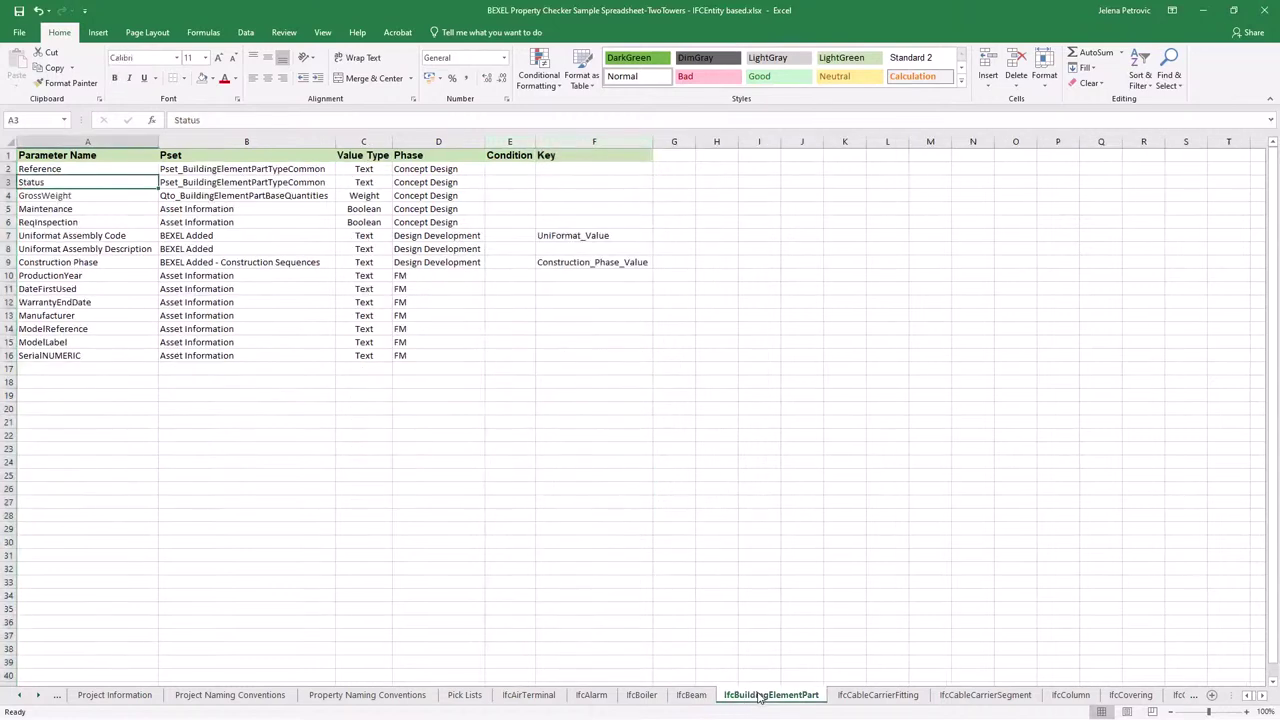
click(1070, 697)
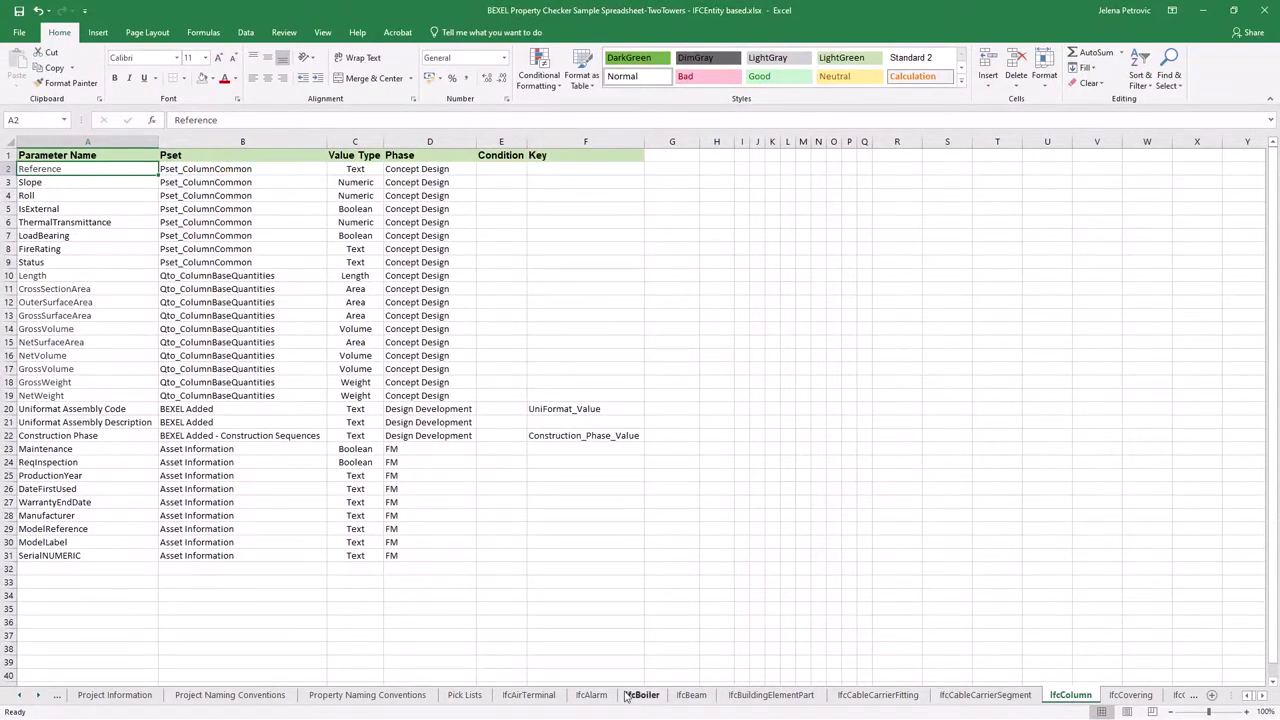
click(528, 695)
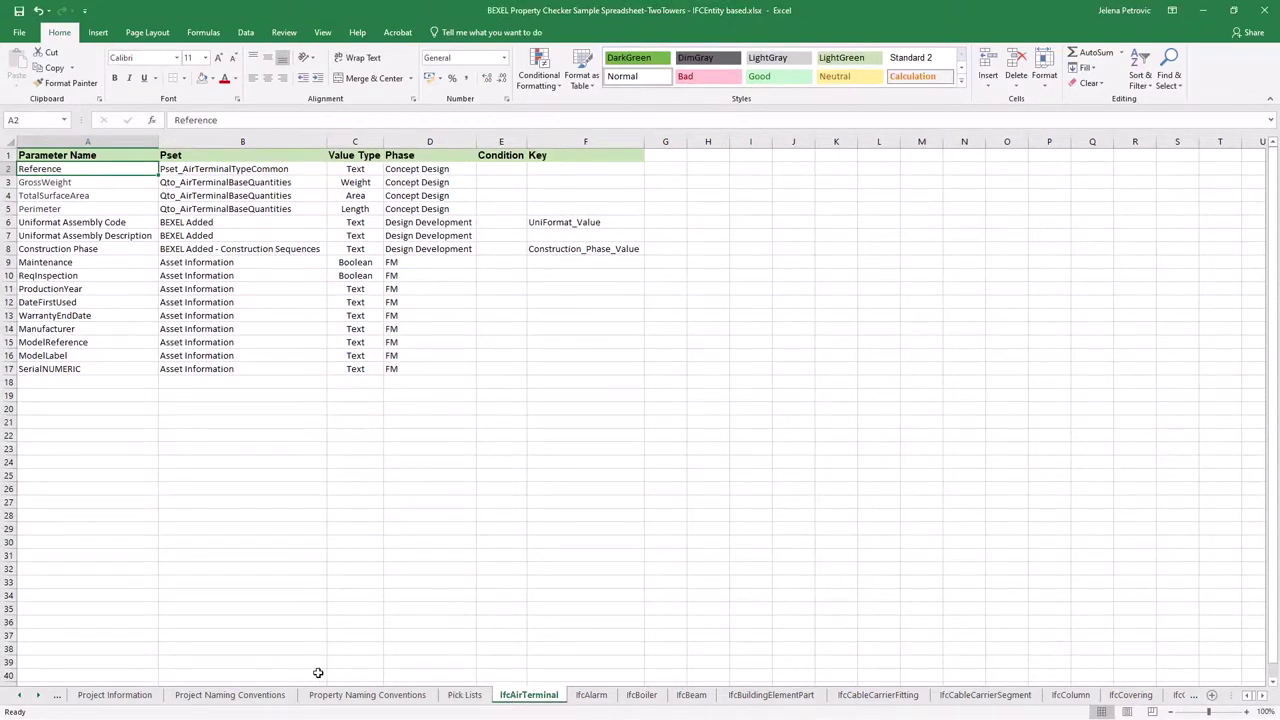
On the Project Information sheet, highlight the project phases from Concept Design to FM with the same orange fill.
click(139, 696)
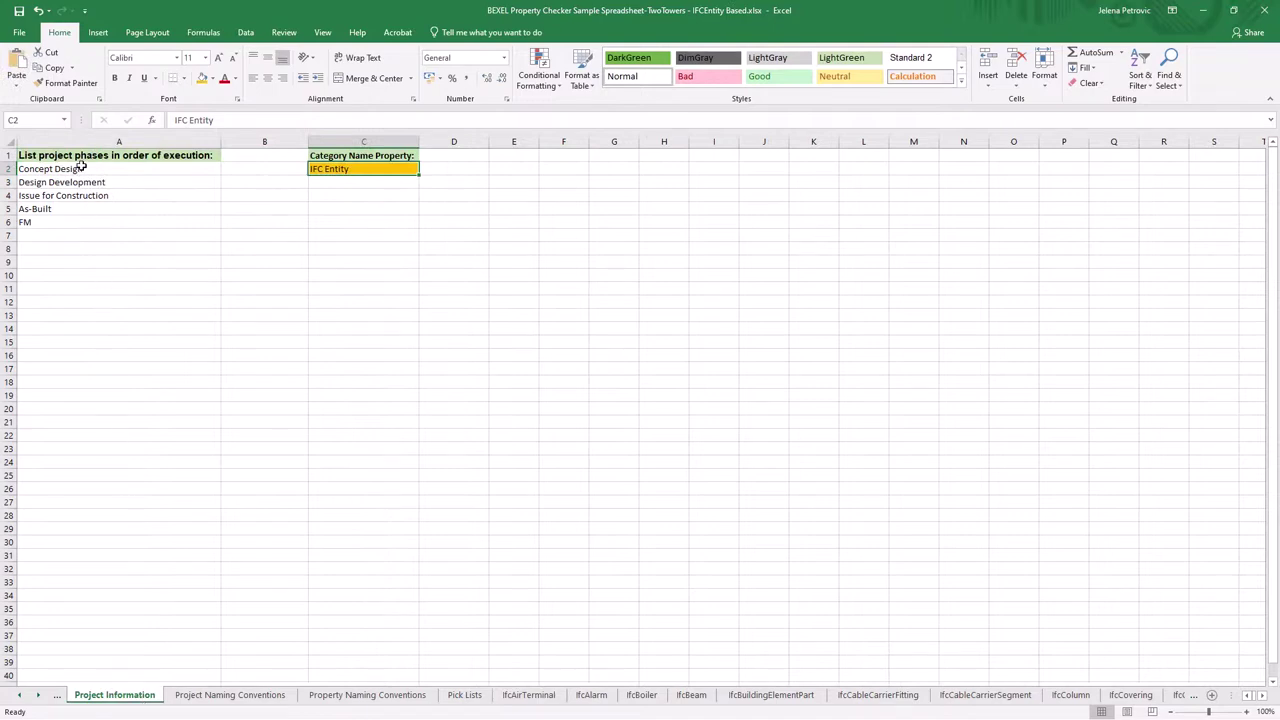
drag(83, 169, 80, 218)
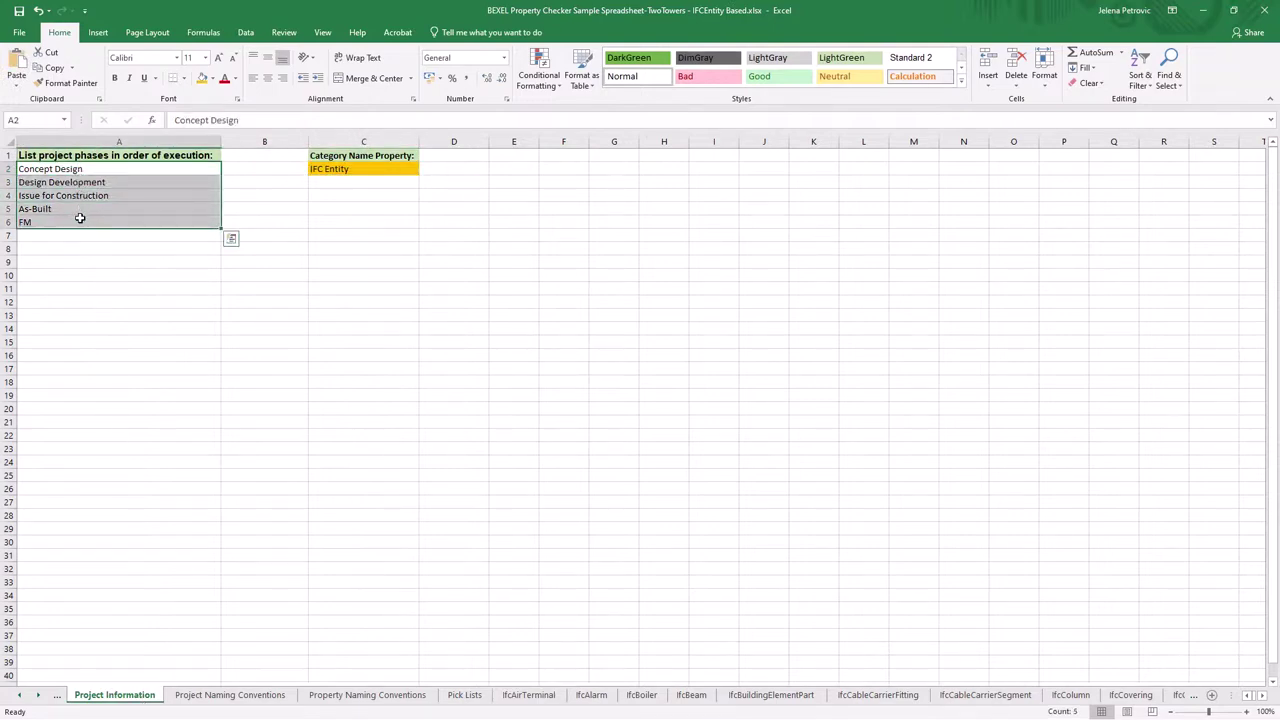
click(201, 80)
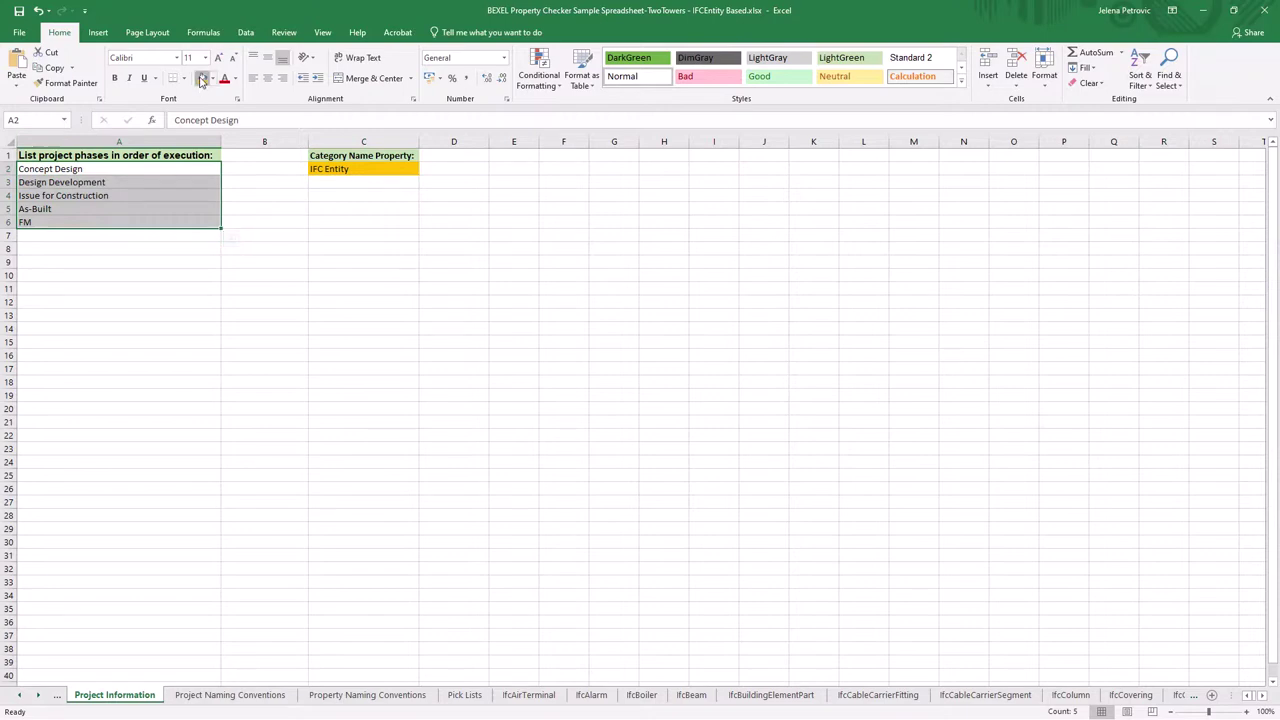
Go through the project phases one by one from Concept Design to FM, and select the header row.
click(126, 171)
click(128, 183)
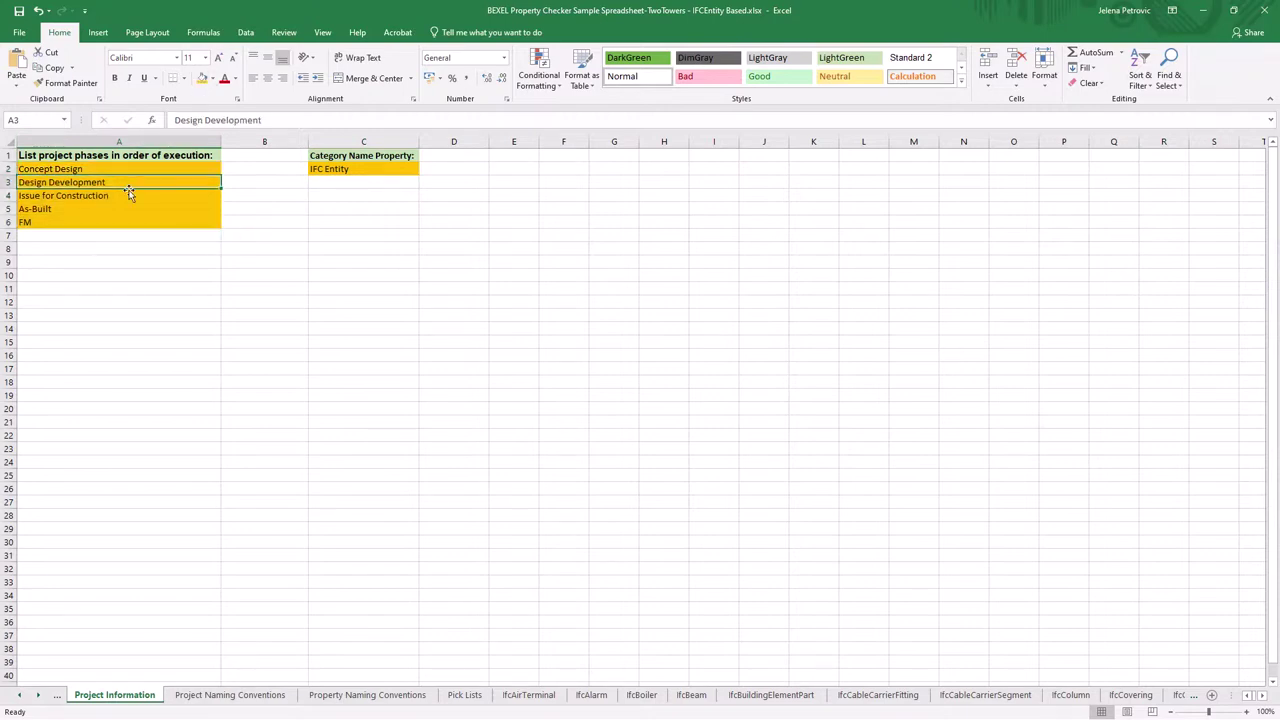
click(127, 195)
click(127, 208)
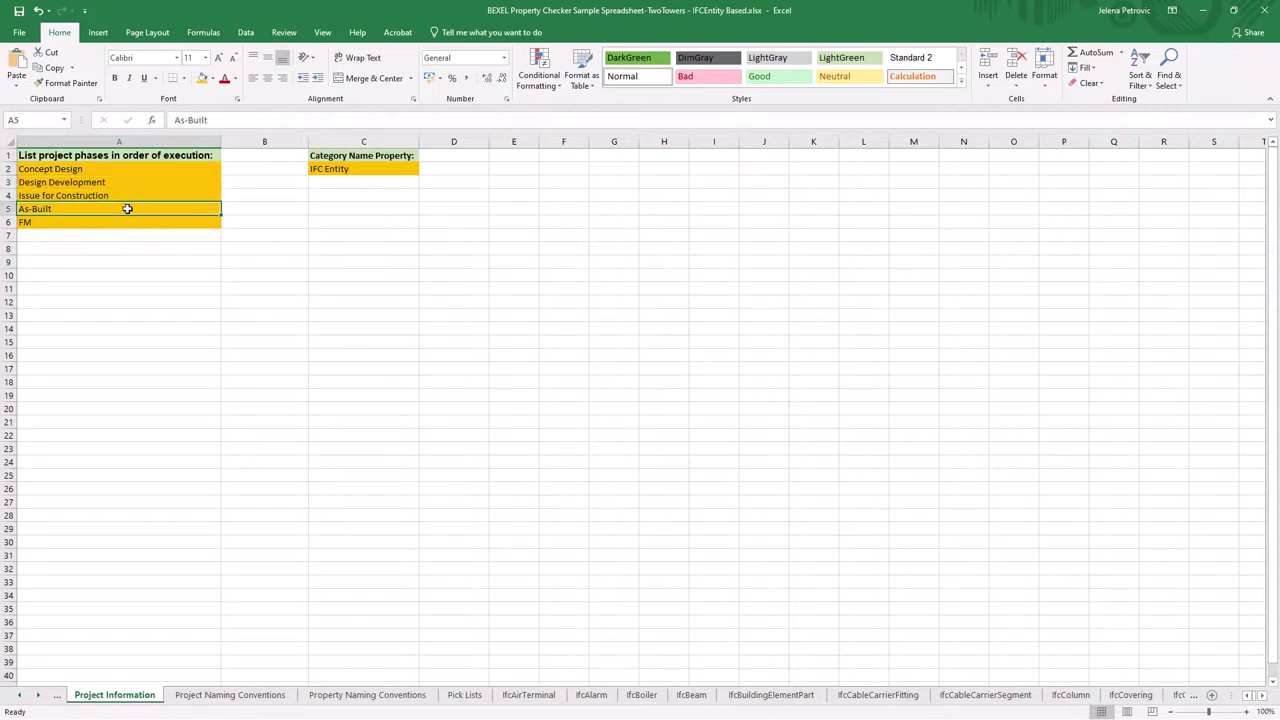
click(126, 224)
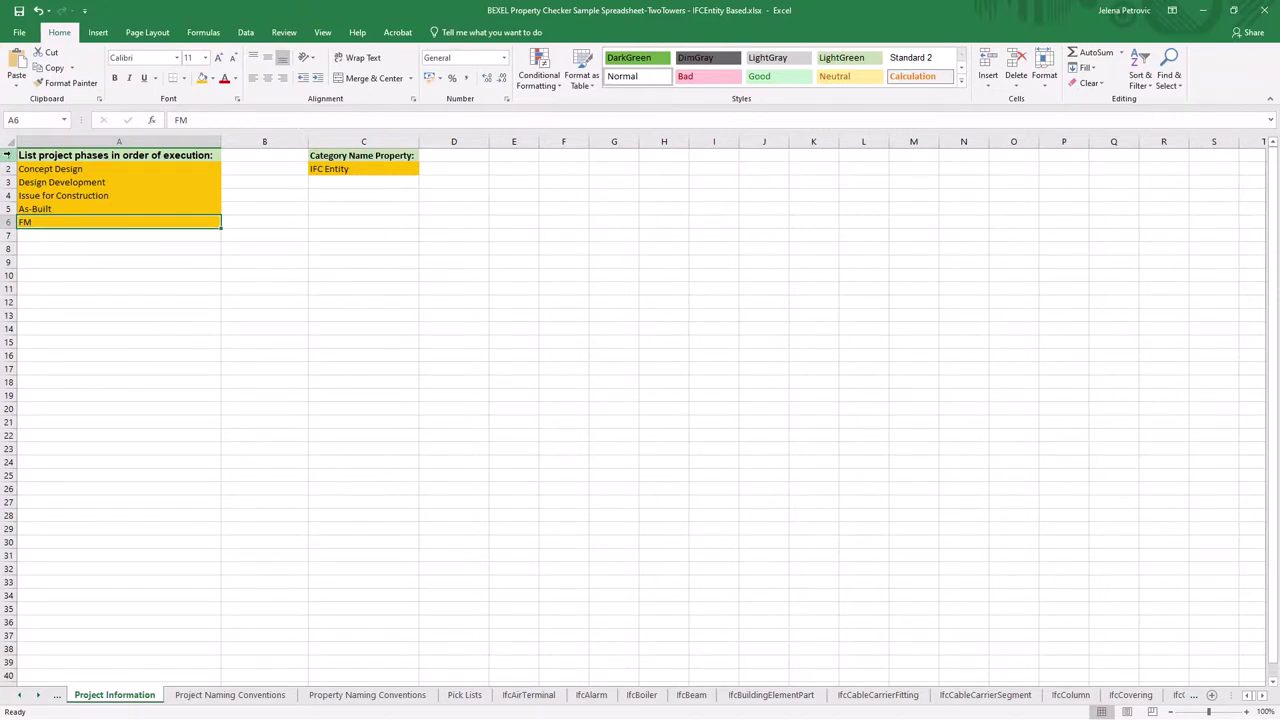
click(6, 154)
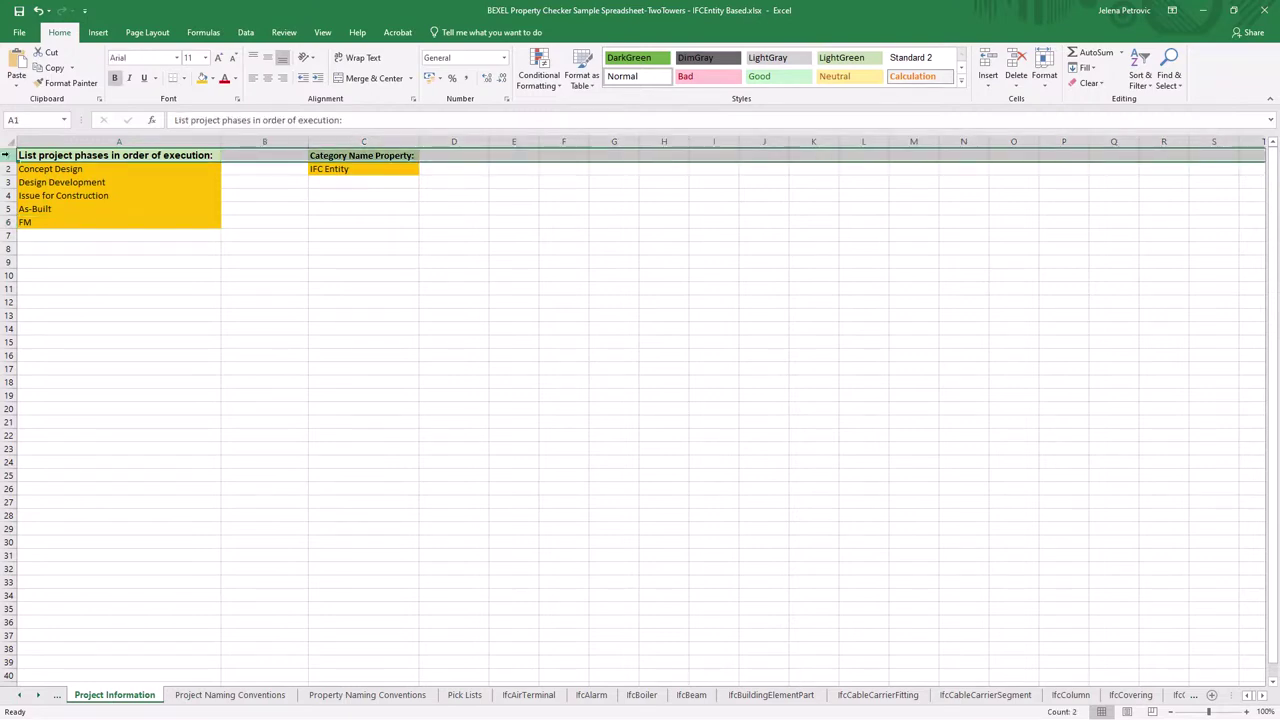
Change the fill of the IFC Entity cell to a dark orange theme color.
click(342, 169)
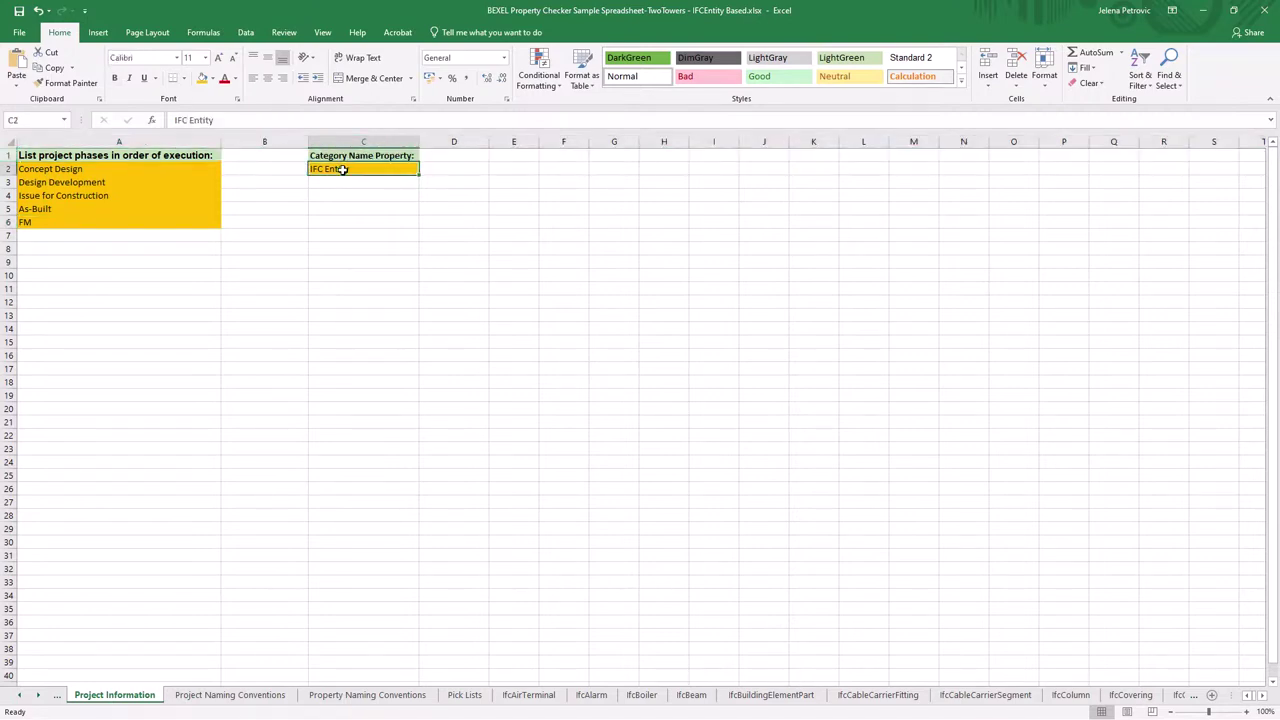
click(213, 78)
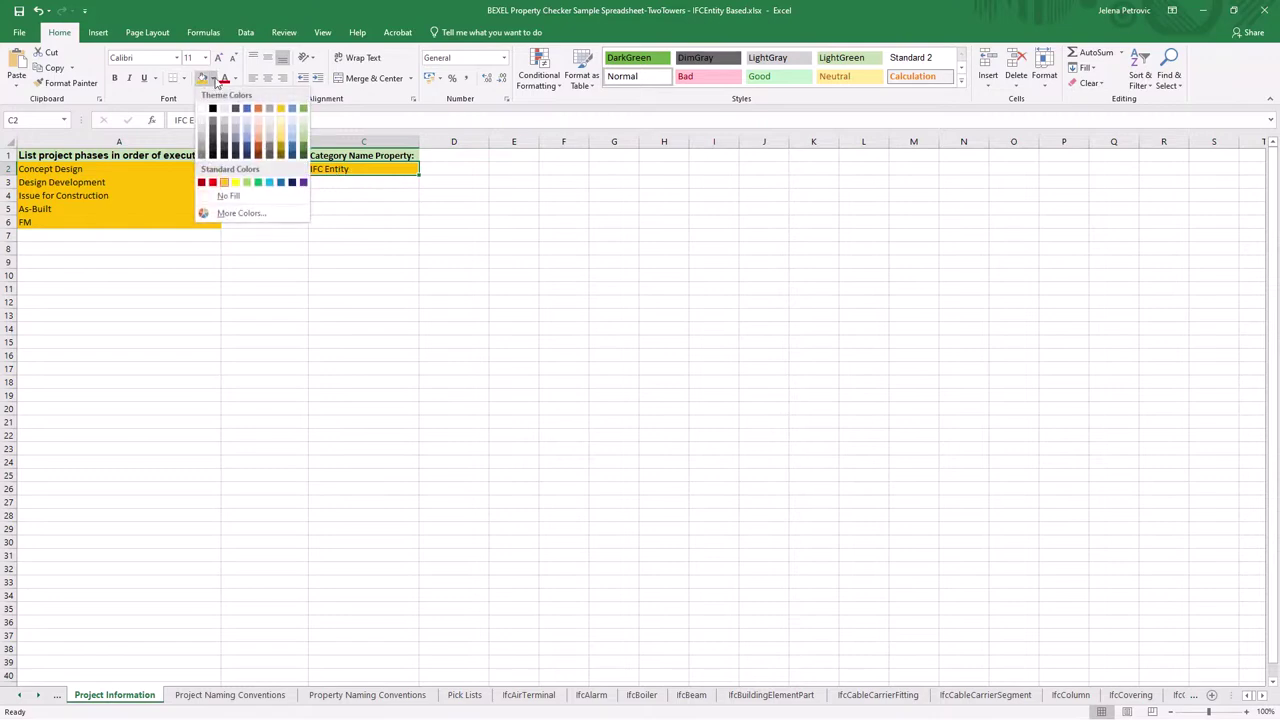
click(258, 145)
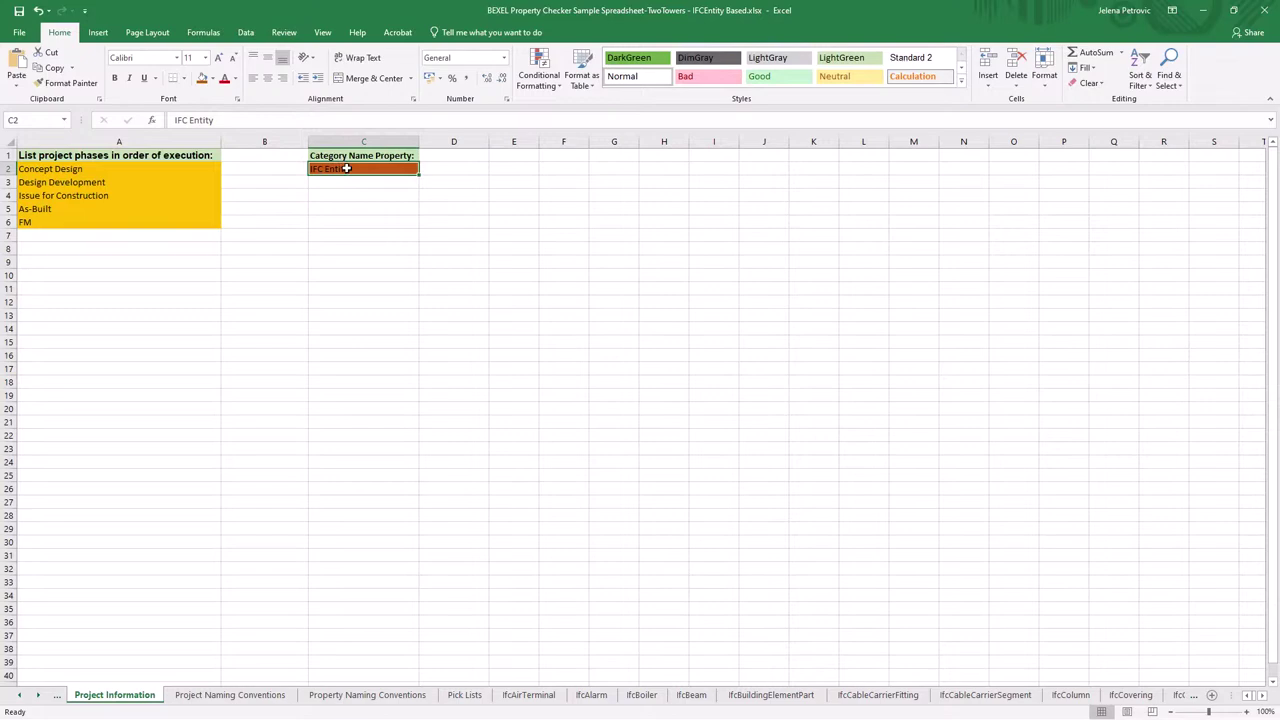
Point out the range of project phases and view the Project Naming Conventions and Property Naming Conventions sheets.
click(215, 167)
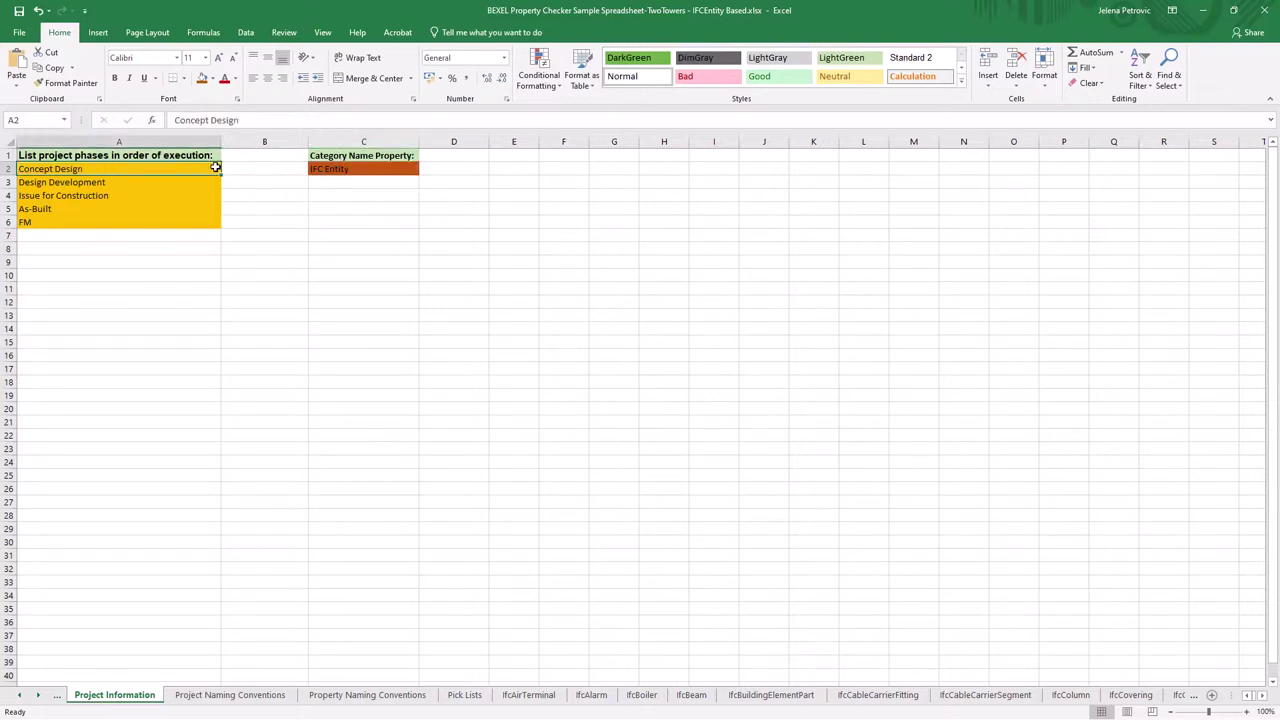
drag(215, 167, 206, 231)
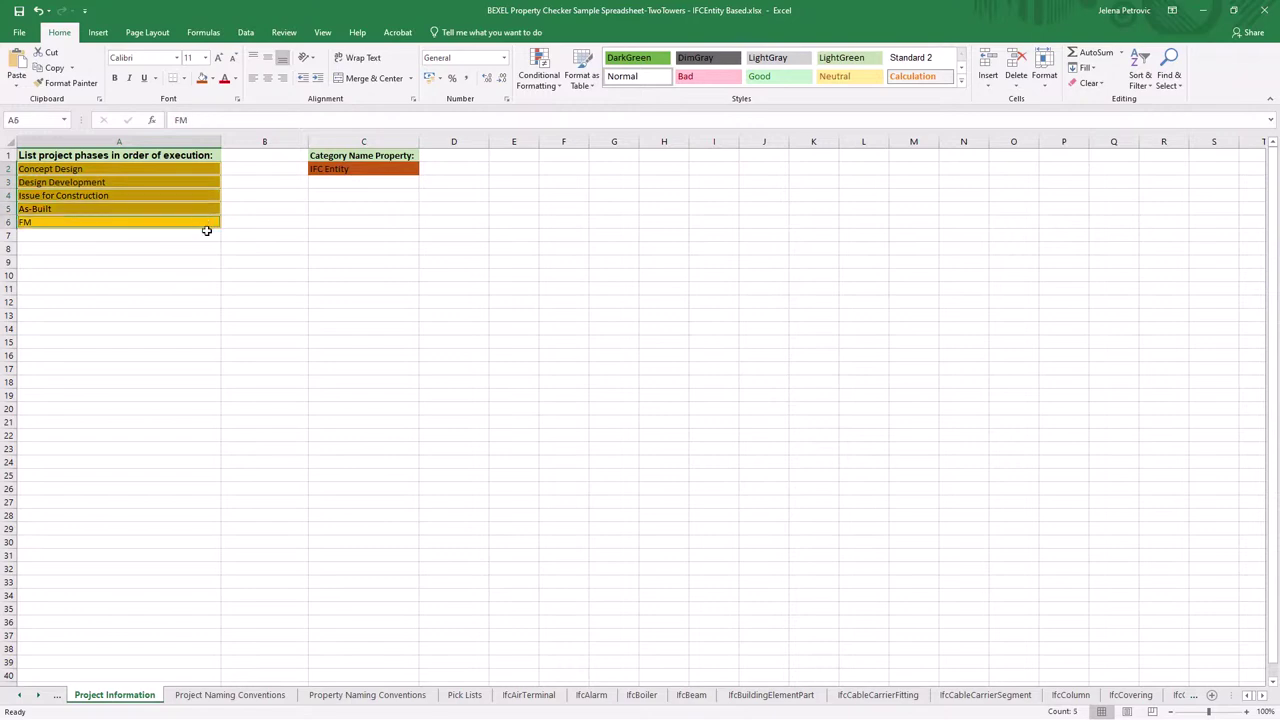
click(212, 696)
click(322, 697)
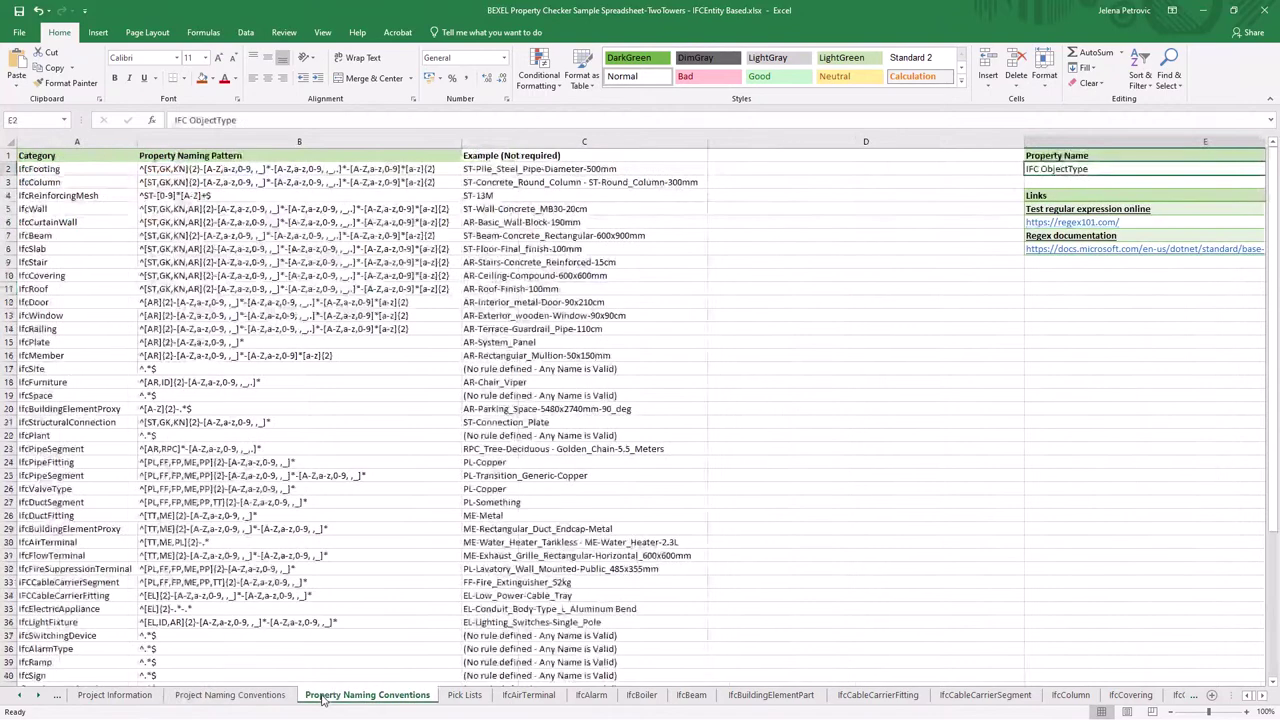
Browse the list of all workbook sheets, from Help through the IFC entity sheets, moving the list clear of the sheet's corner.
right_click(33, 697)
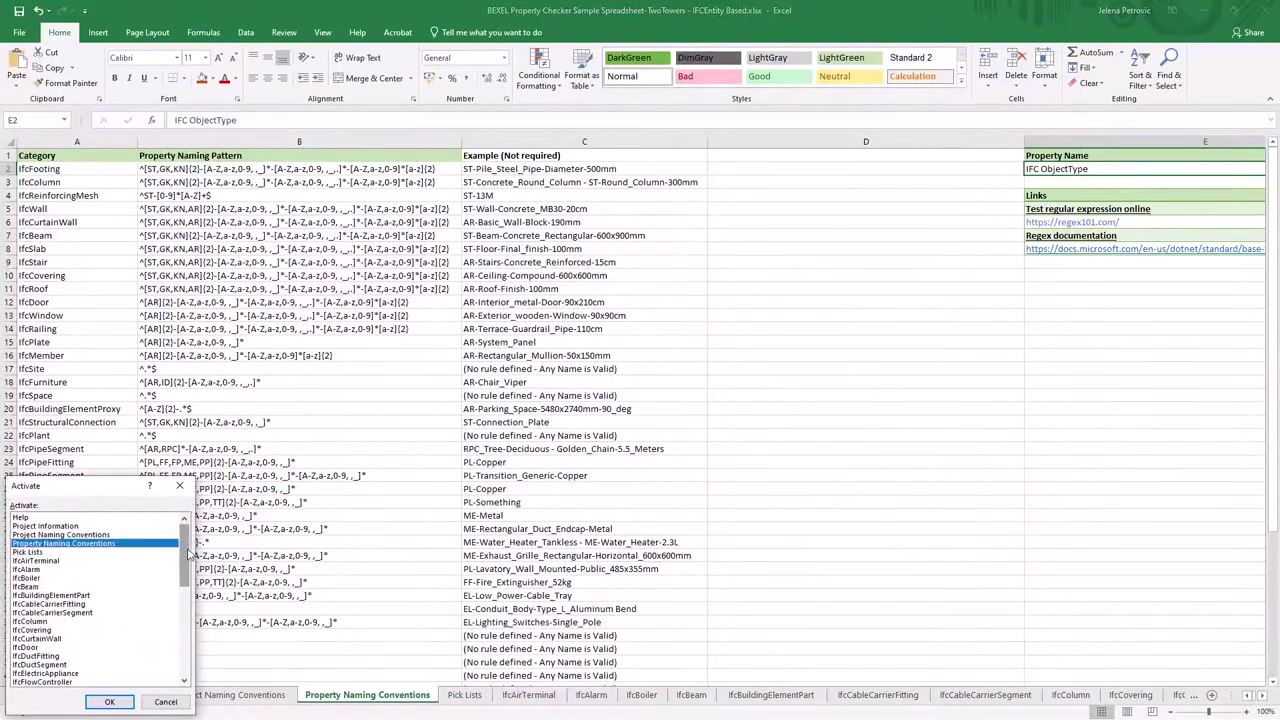
drag(188, 553, 192, 655)
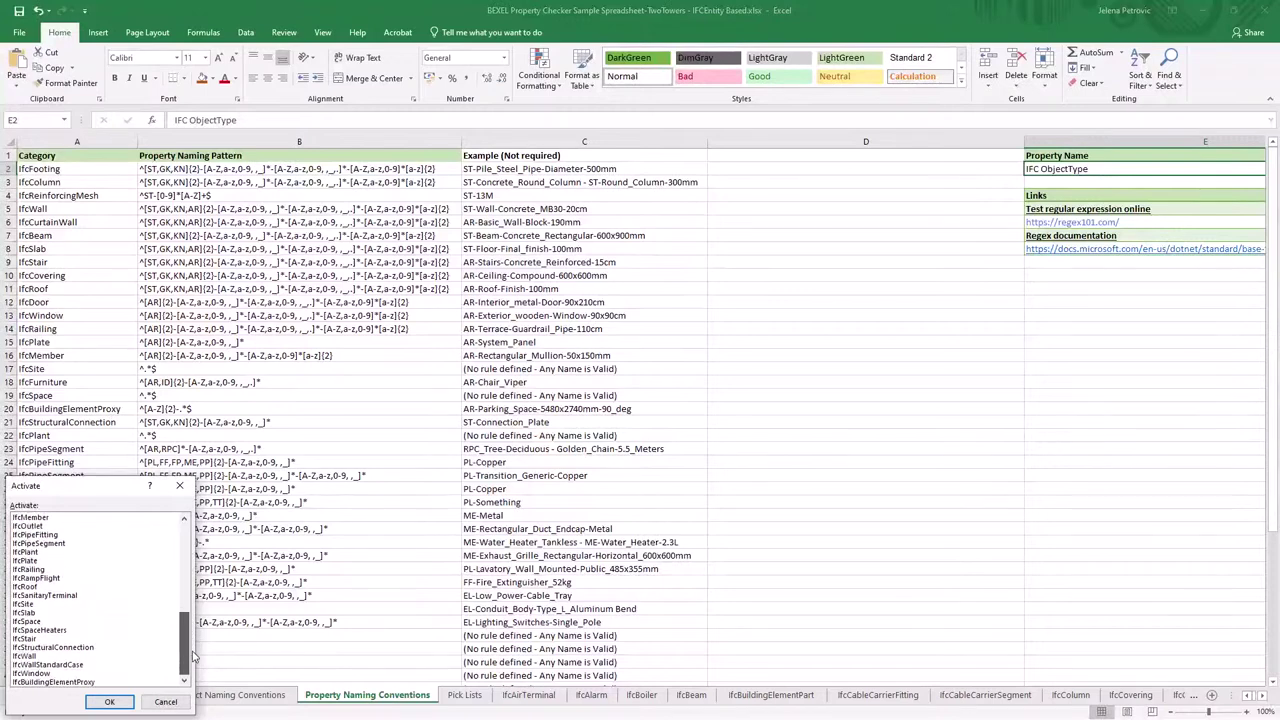
click(30, 613)
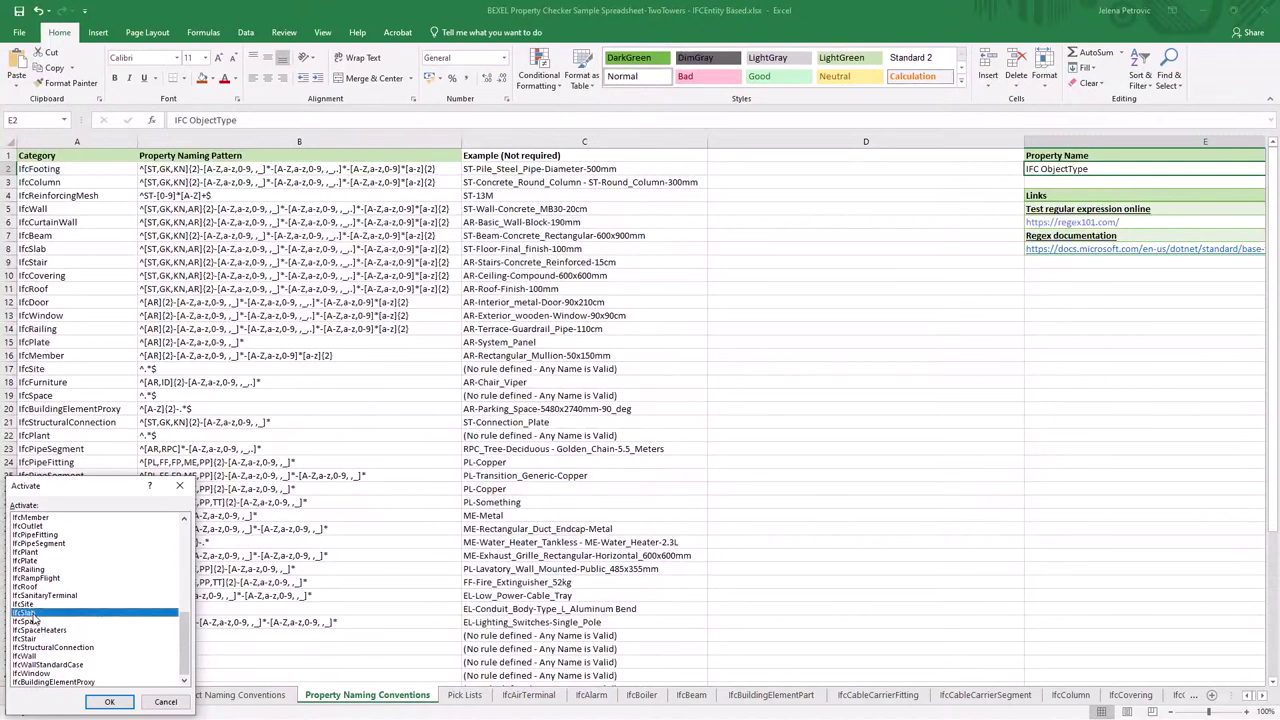
scroll(81, 558, up, 6)
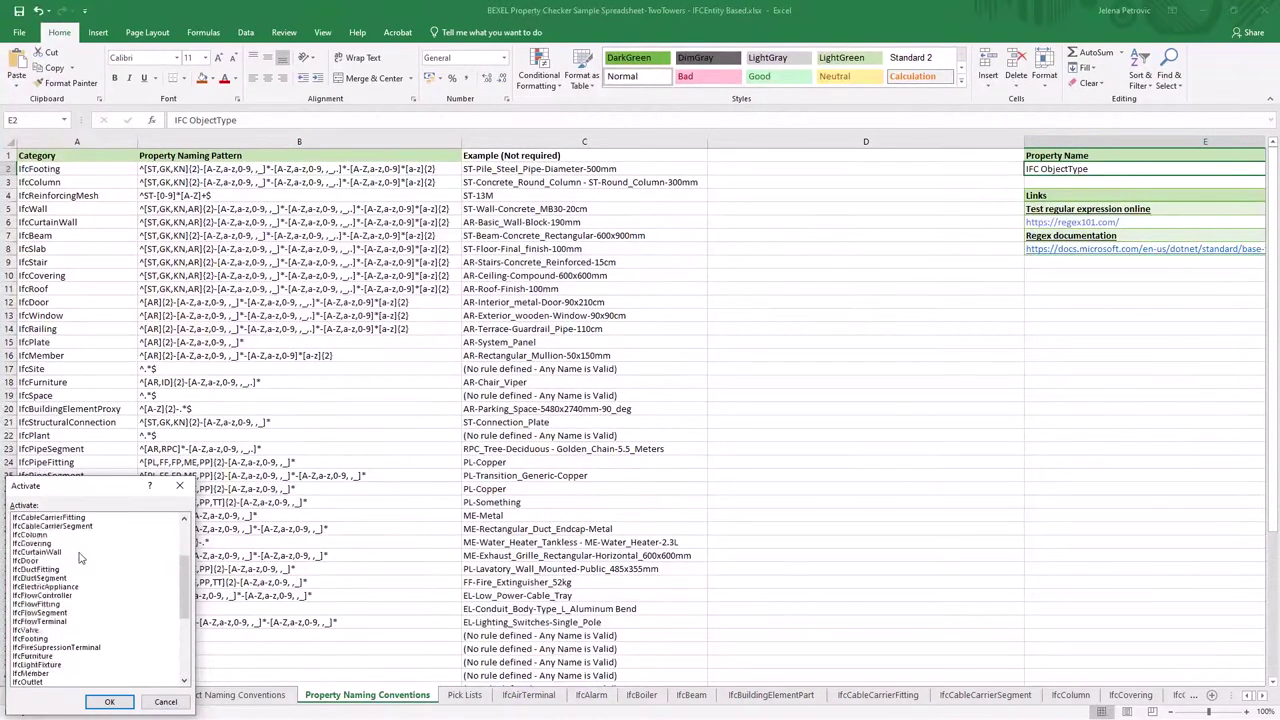
scroll(81, 558, up, 3)
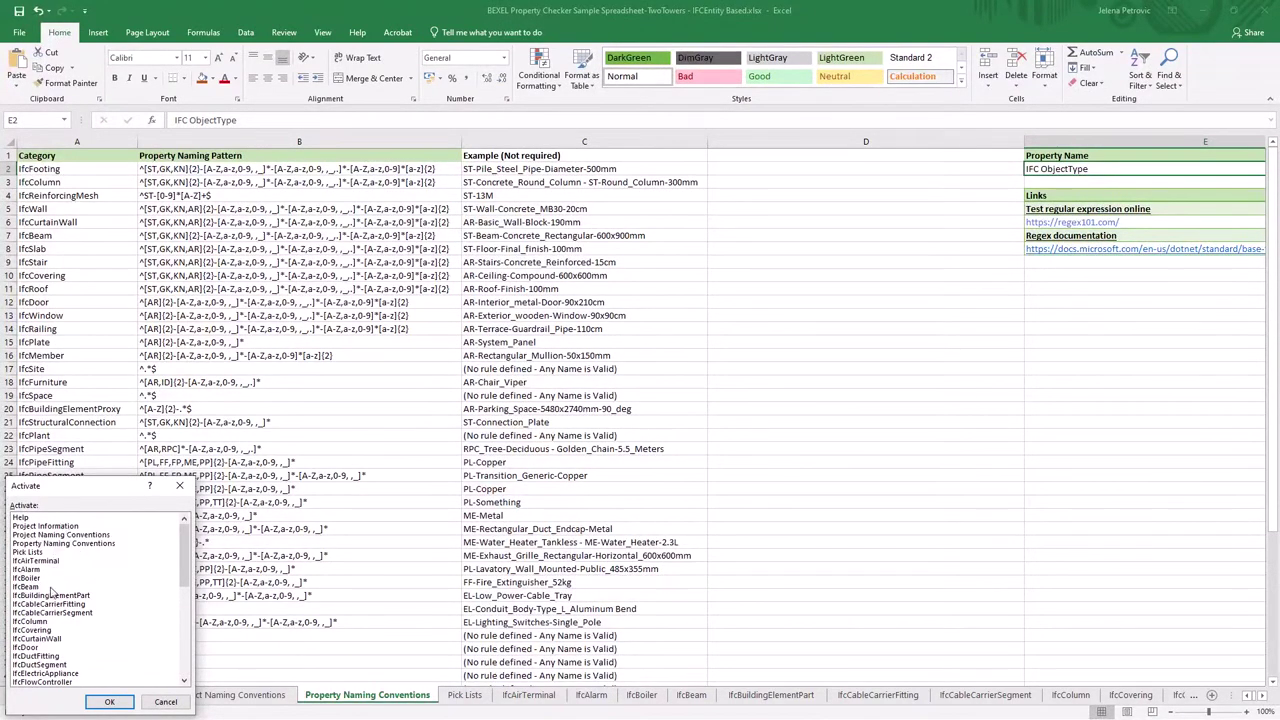
scroll(50, 591, down, 3)
scroll(50, 591, down, 1)
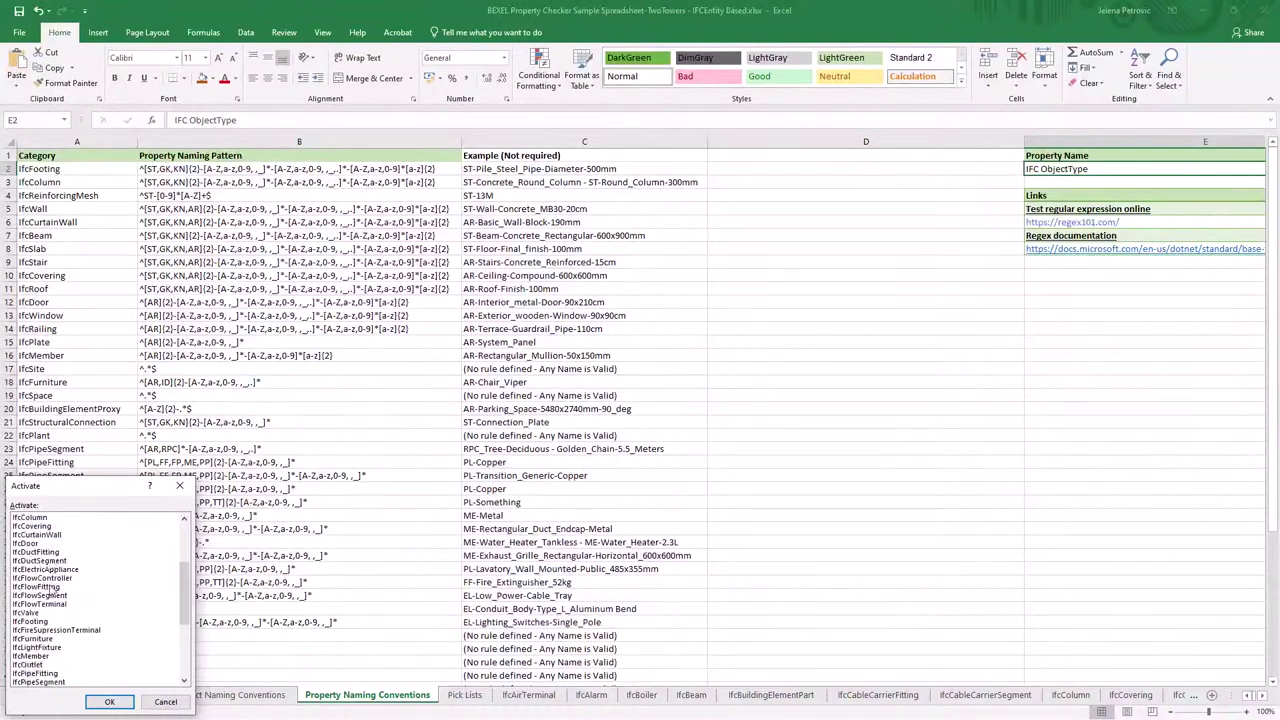
drag(80, 490, 542, 257)
scroll(527, 362, down, 4)
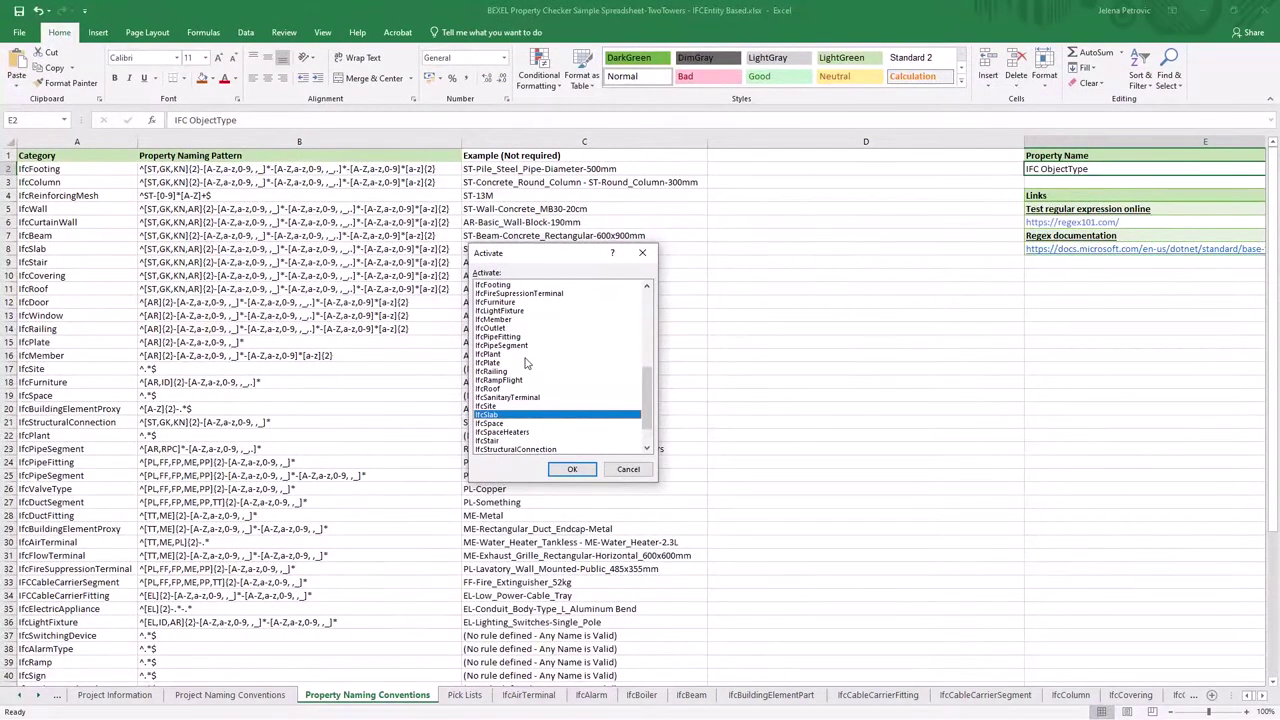
scroll(527, 363, up, 1)
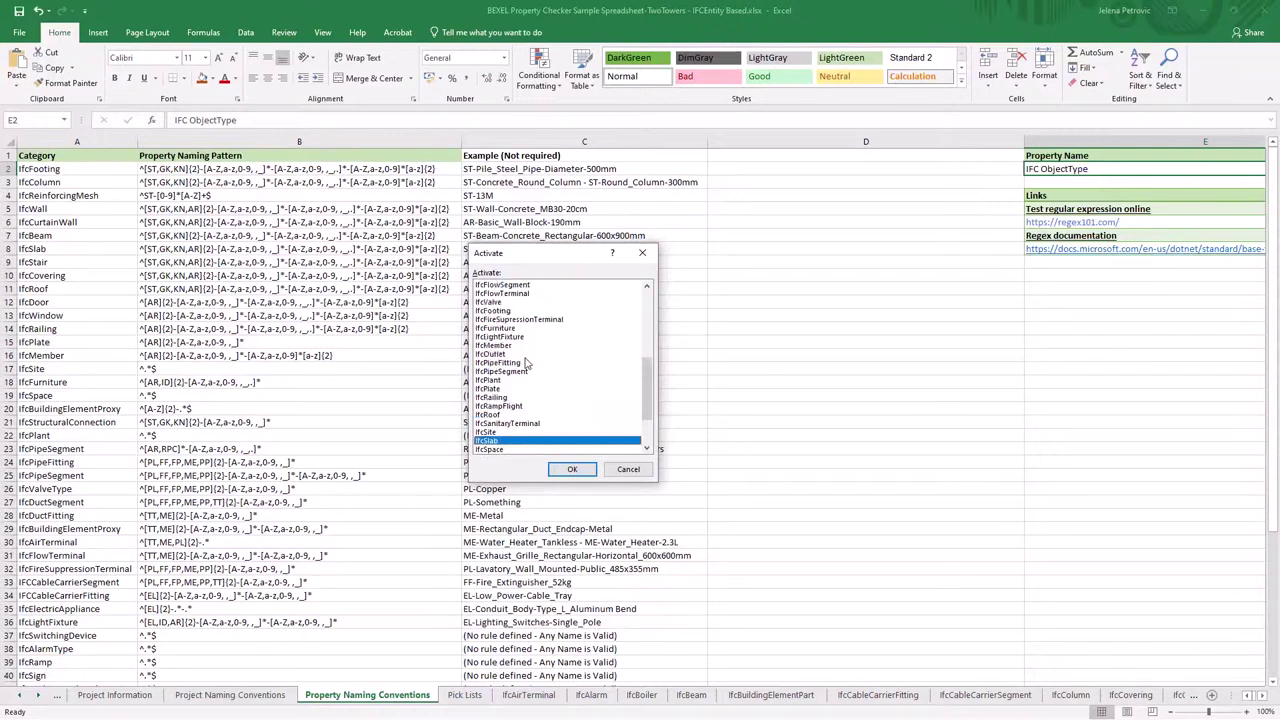
Go through the IfcFurniture and IfcPipeFitting entries in the sheet list and open the IfcSlab sheet.
click(500, 310)
click(500, 330)
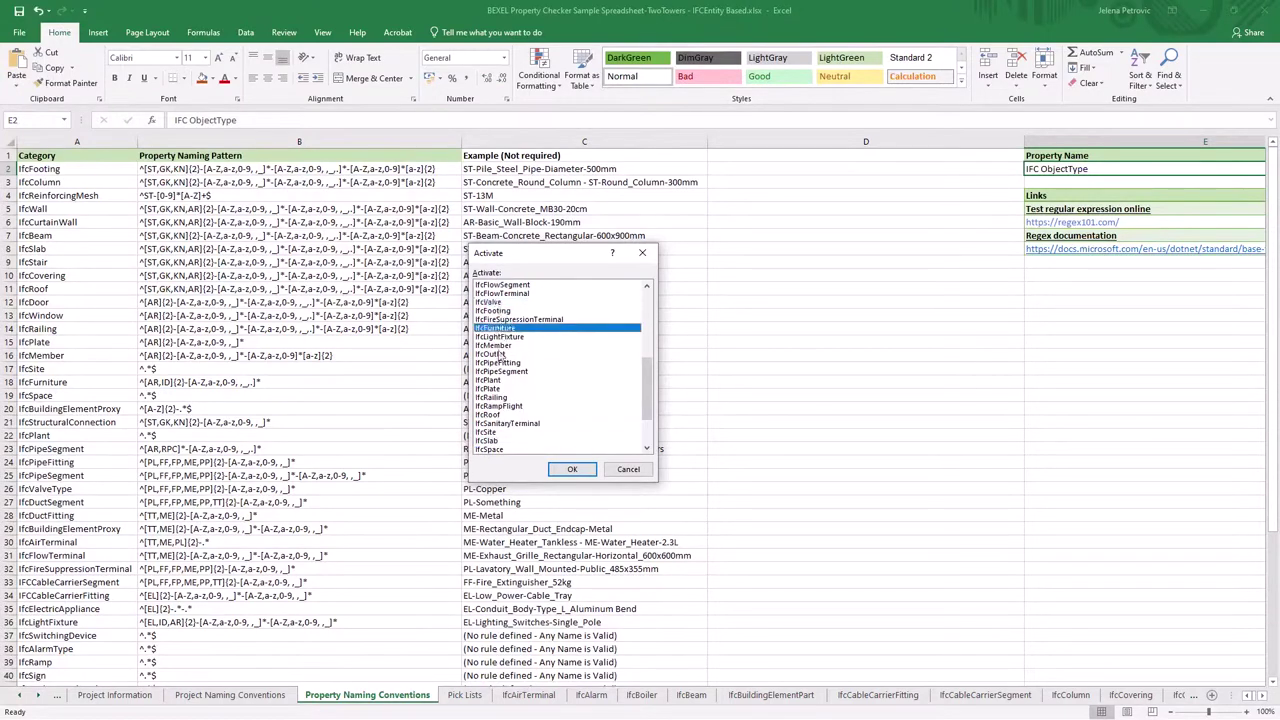
click(499, 363)
scroll(500, 370, down, 1)
scroll(499, 372, down, 1)
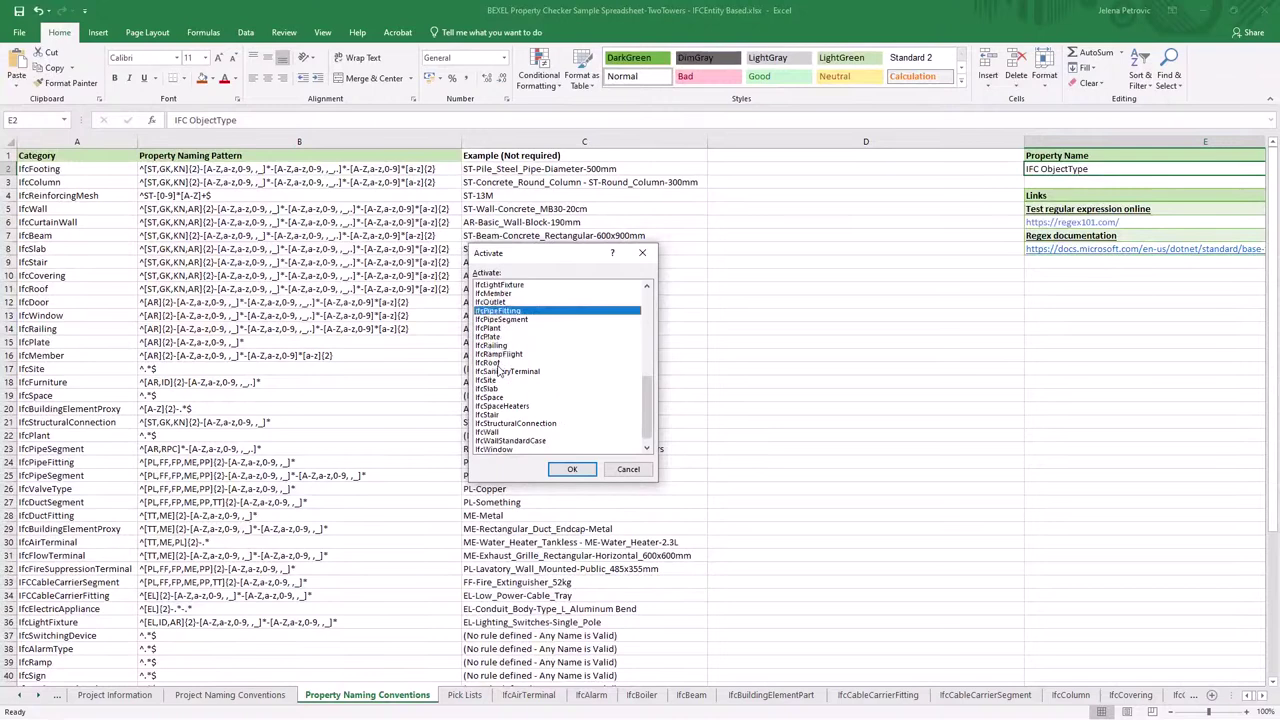
scroll(499, 372, down, 1)
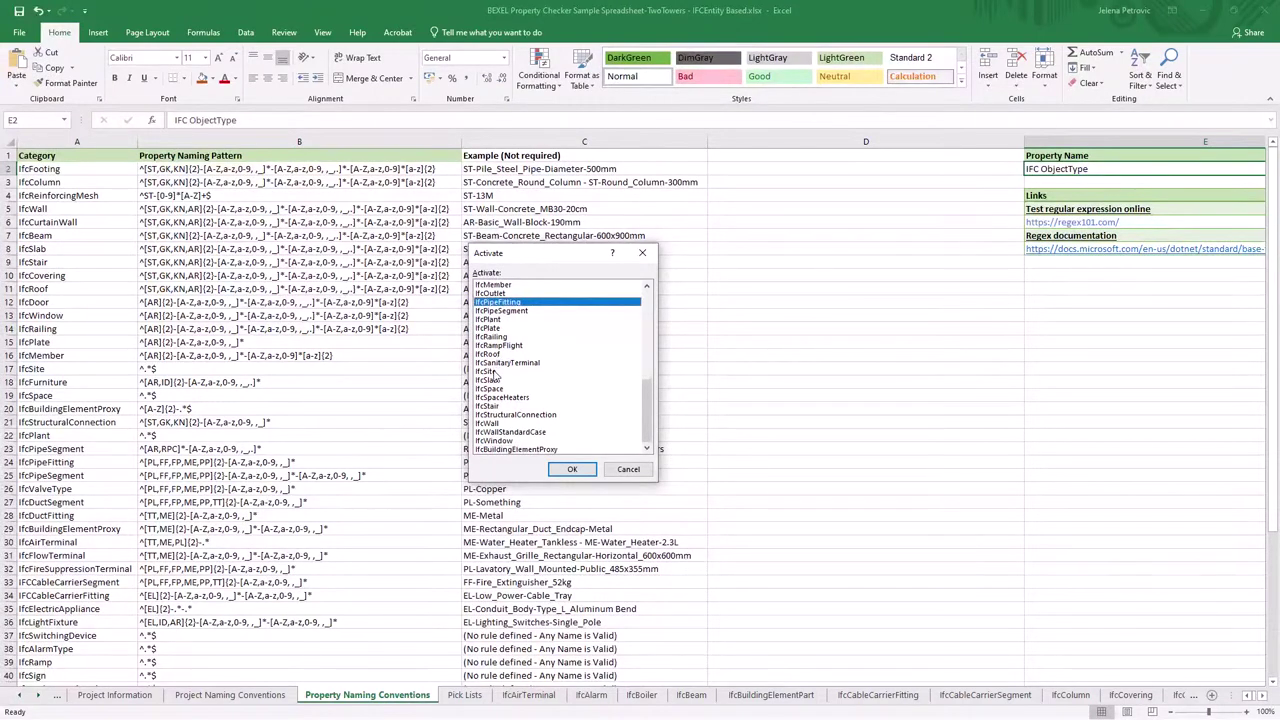
click(491, 381)
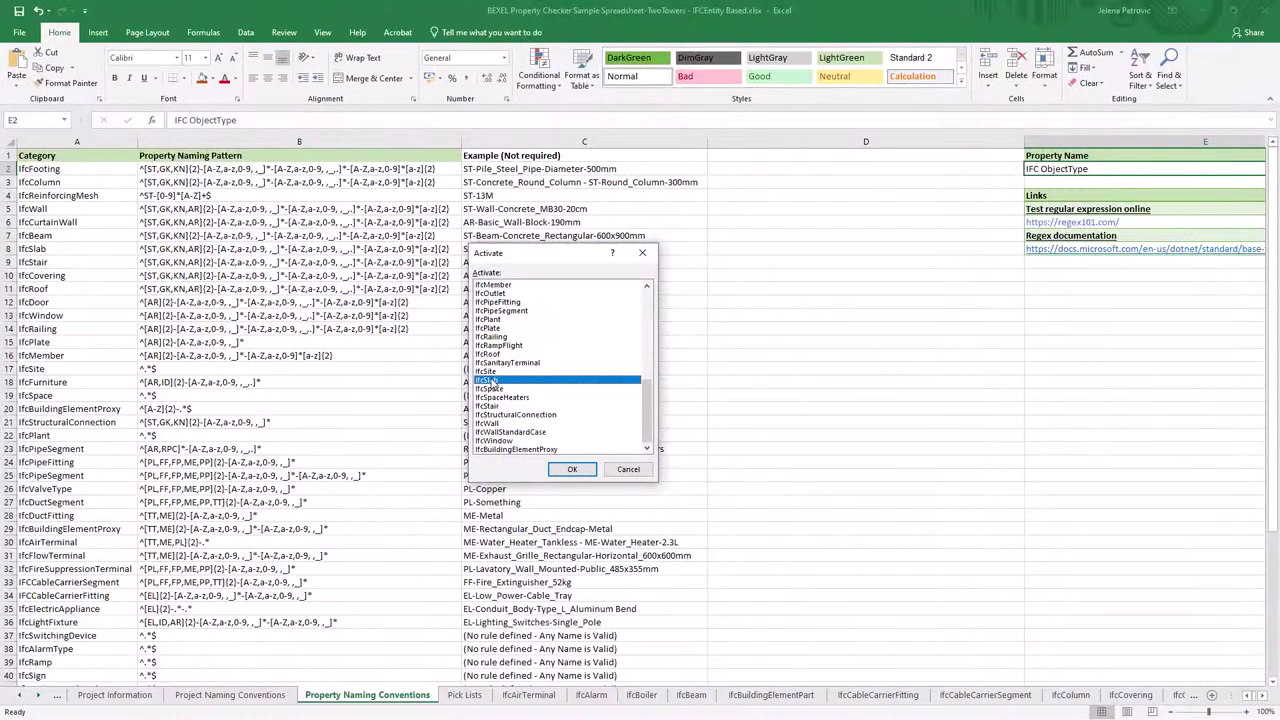
click(574, 470)
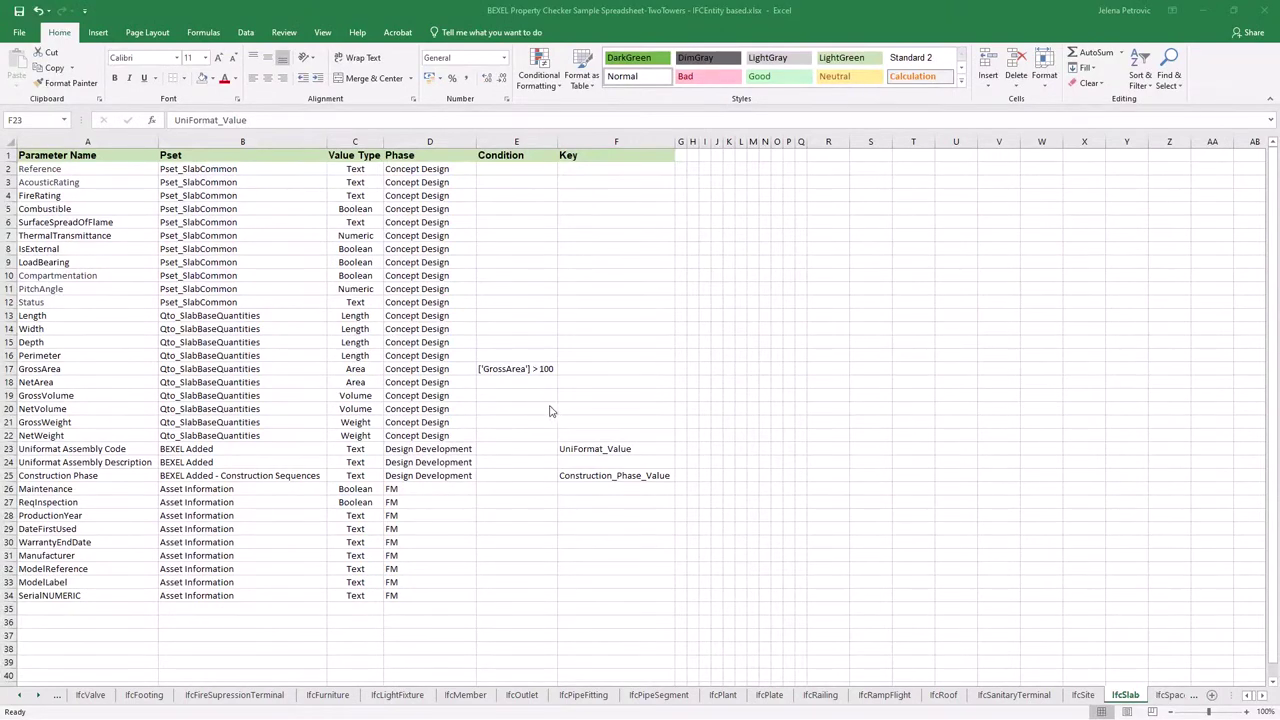
click(1130, 697)
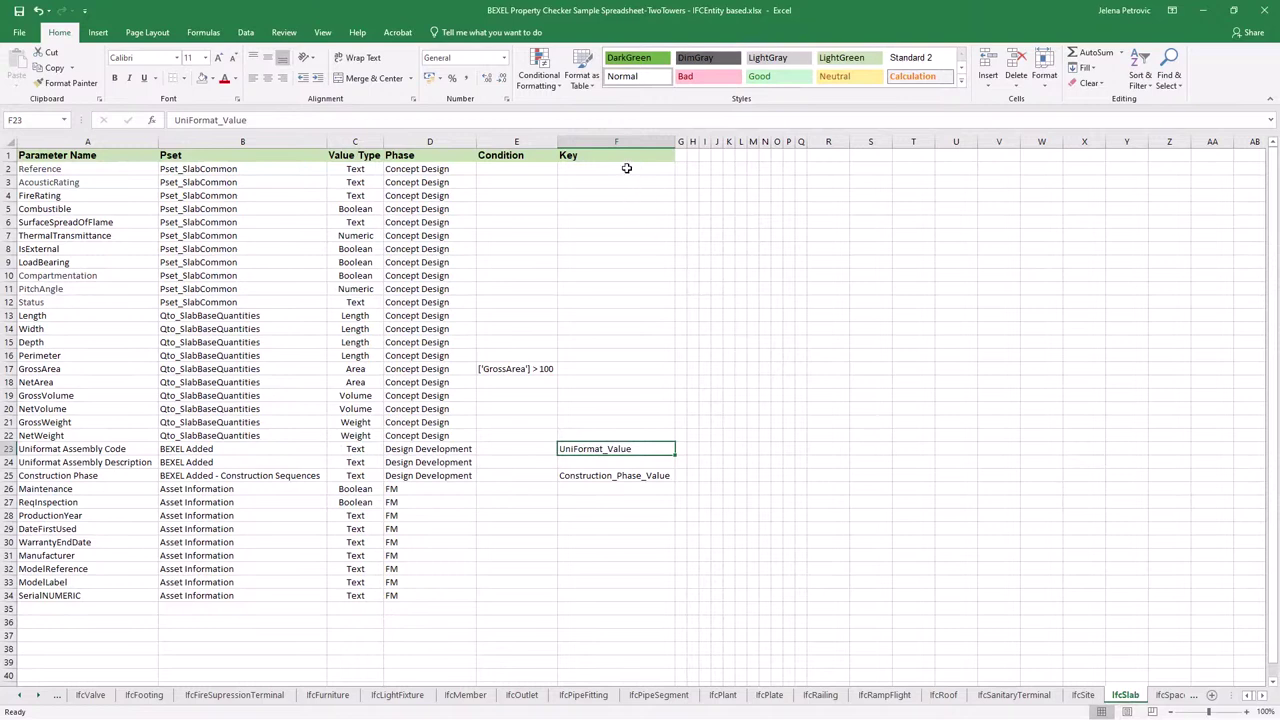
Select all slab requirement rows, and go through the Parameter Name, Pset, Value Type and Phase columns one by one.
drag(625, 168, 298, 514)
drag(100, 594, 101, 594)
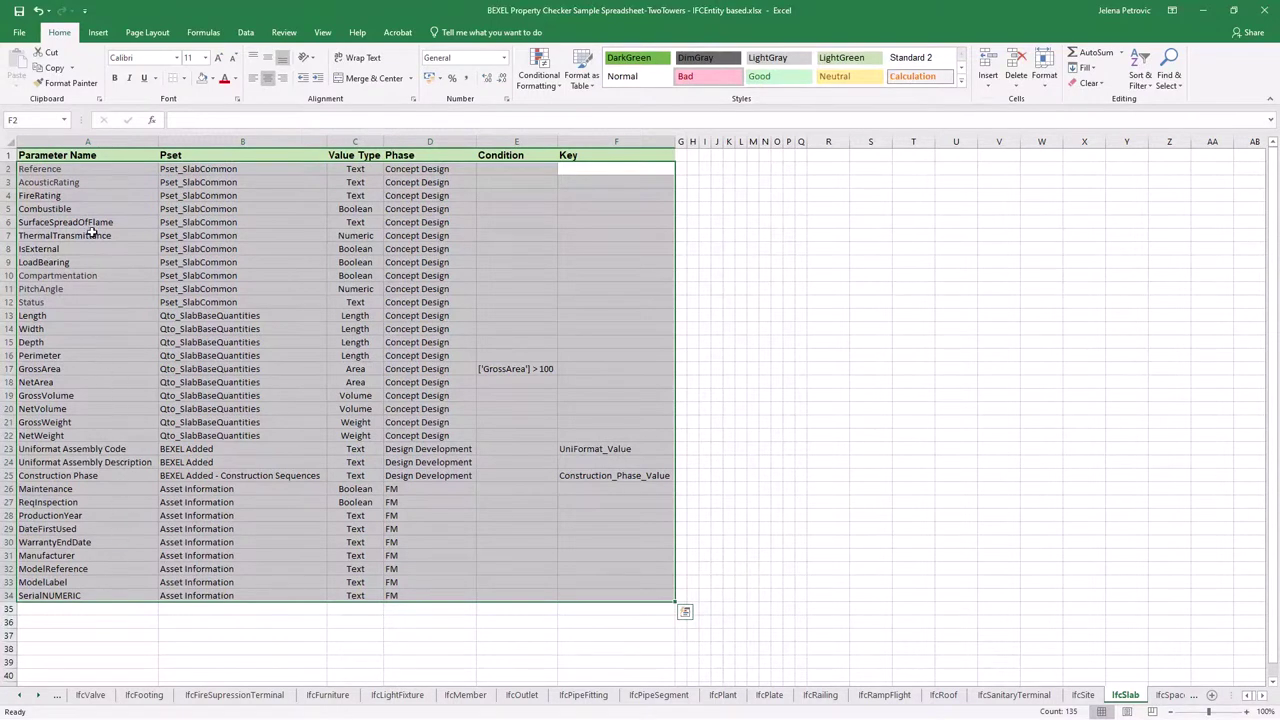
click(102, 141)
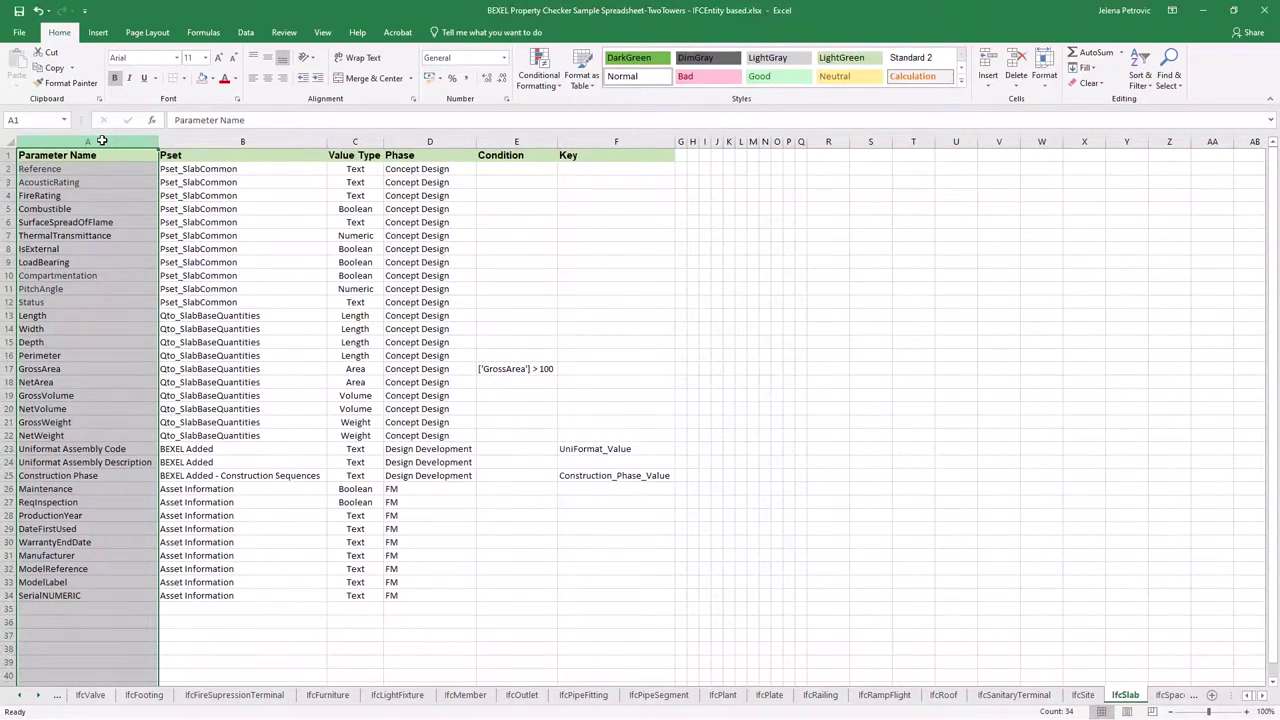
click(174, 142)
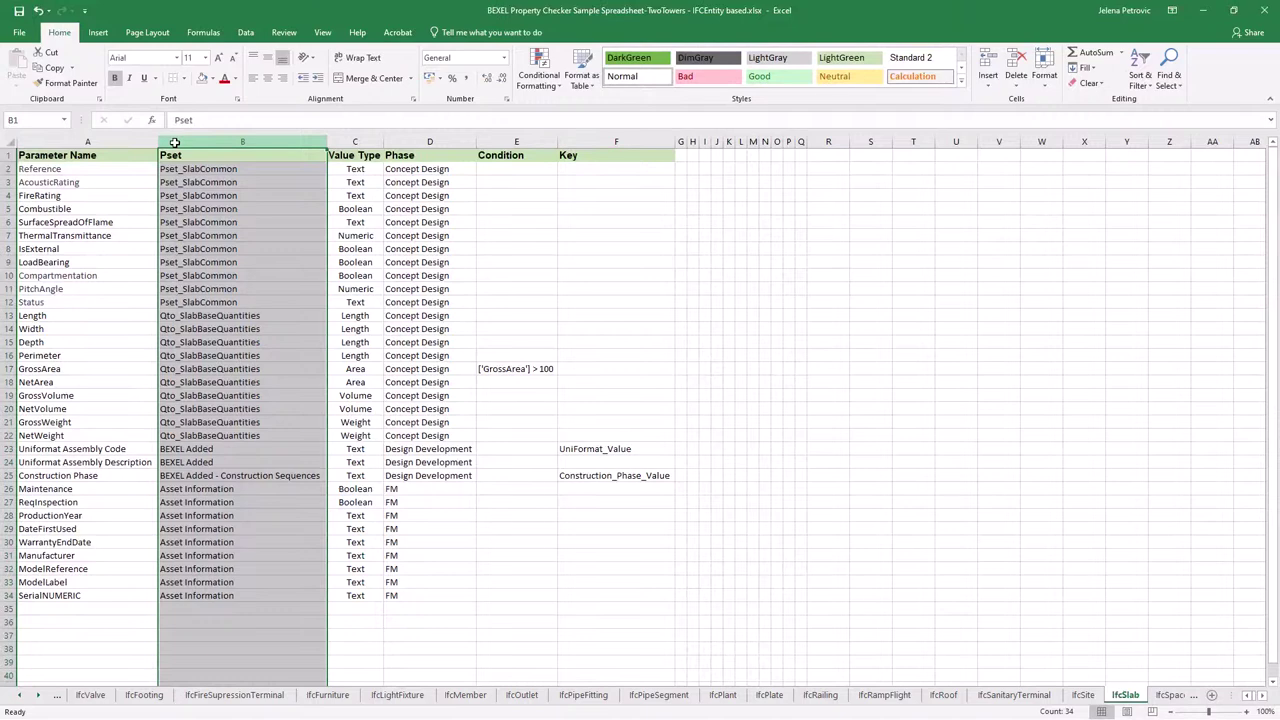
click(362, 141)
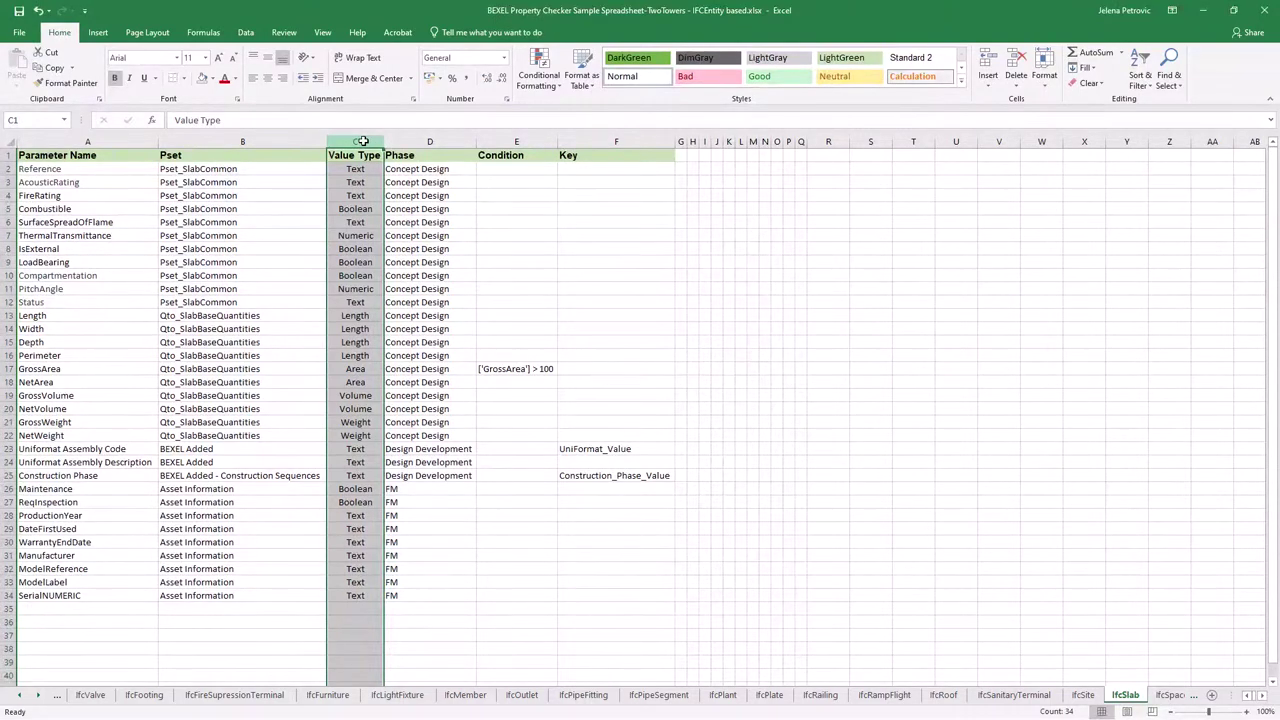
click(419, 142)
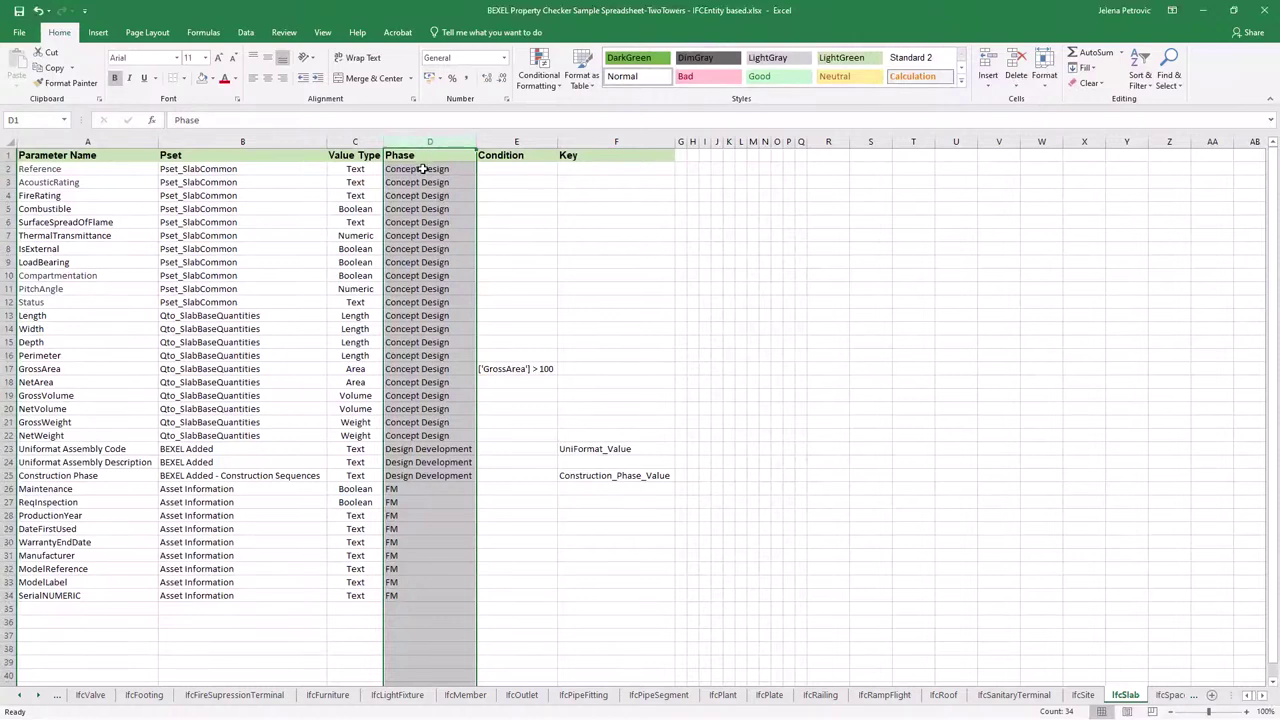
Point out the Phase entries from Concept Design to FM, and the range from Concept Design to Design Development.
drag(423, 169, 416, 597)
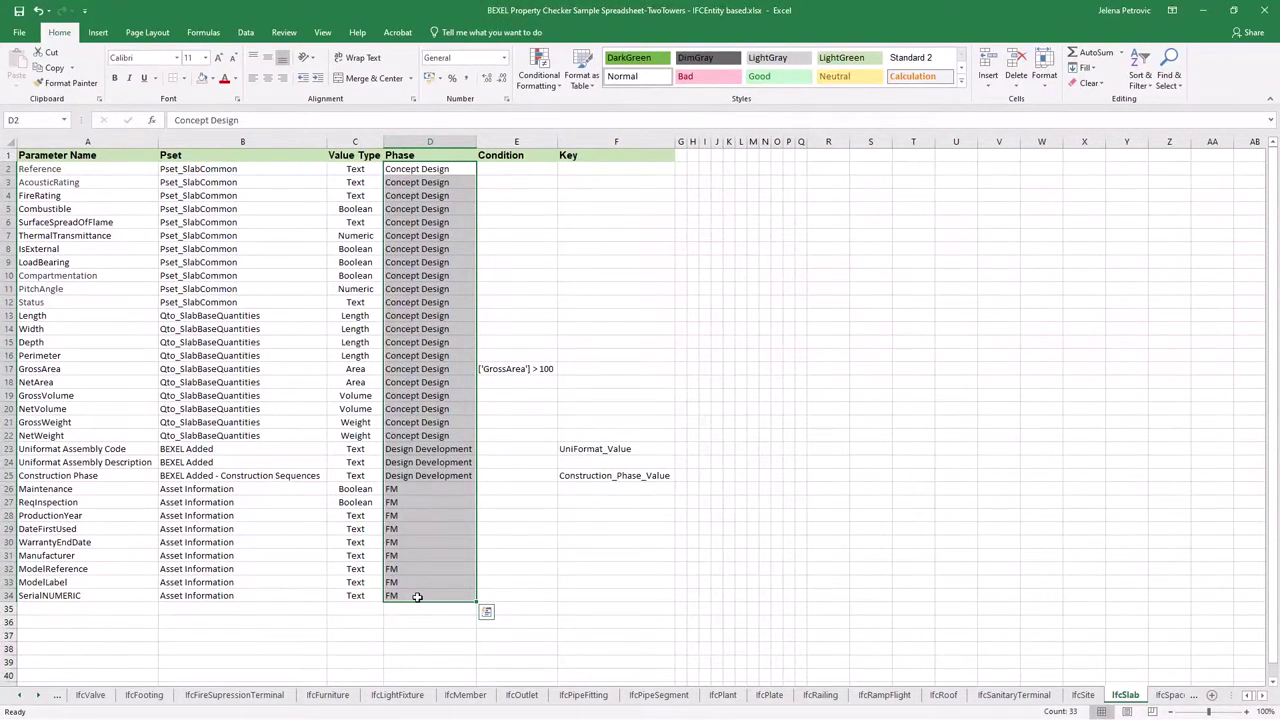
click(432, 169)
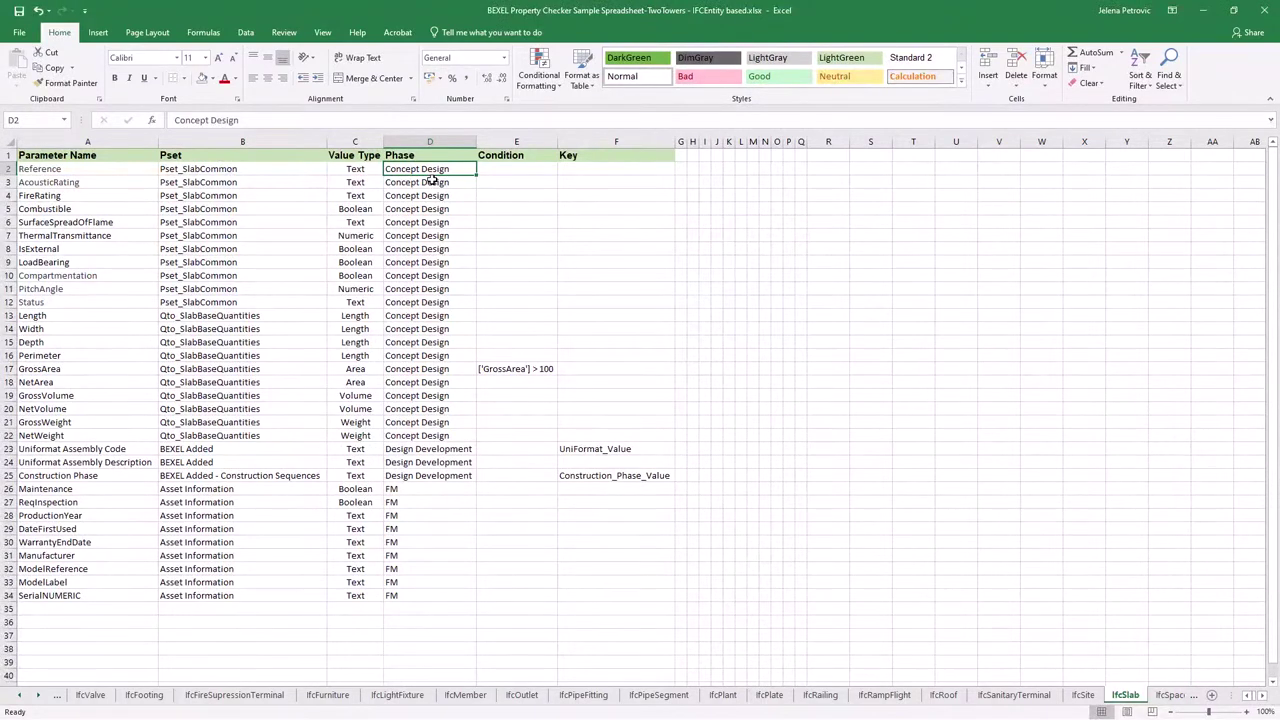
drag(432, 180, 432, 476)
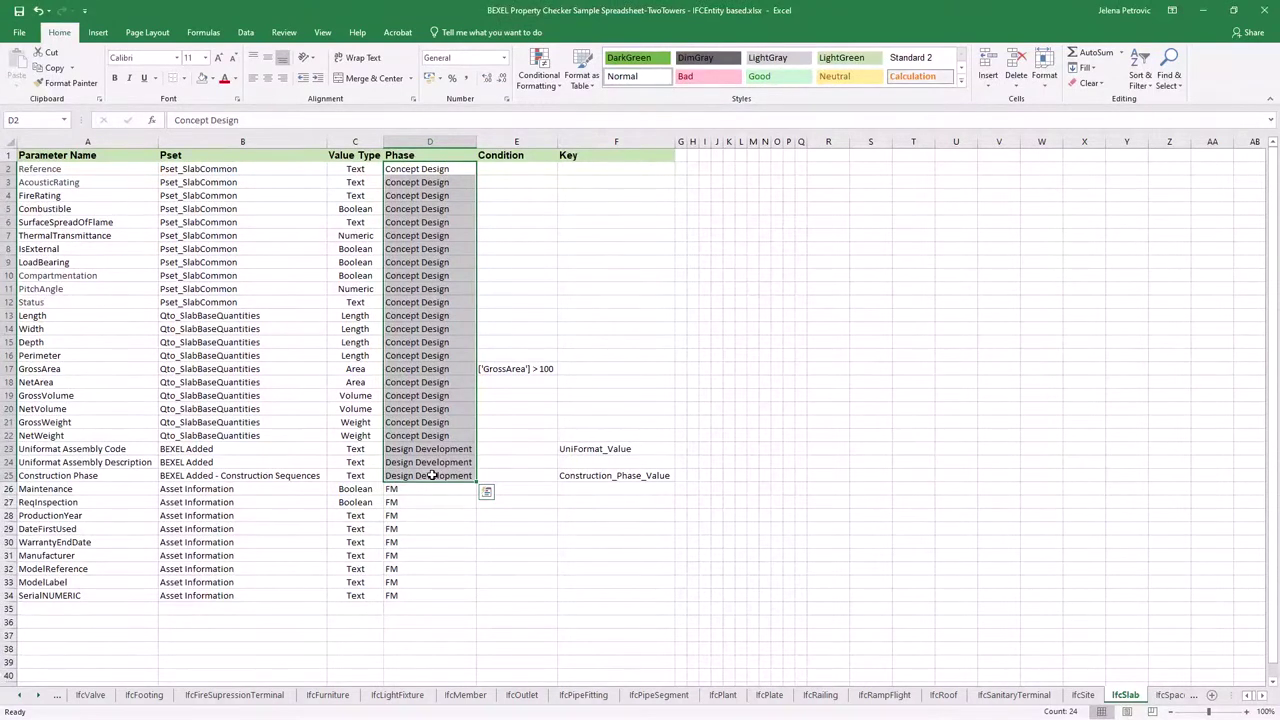
click(432, 476)
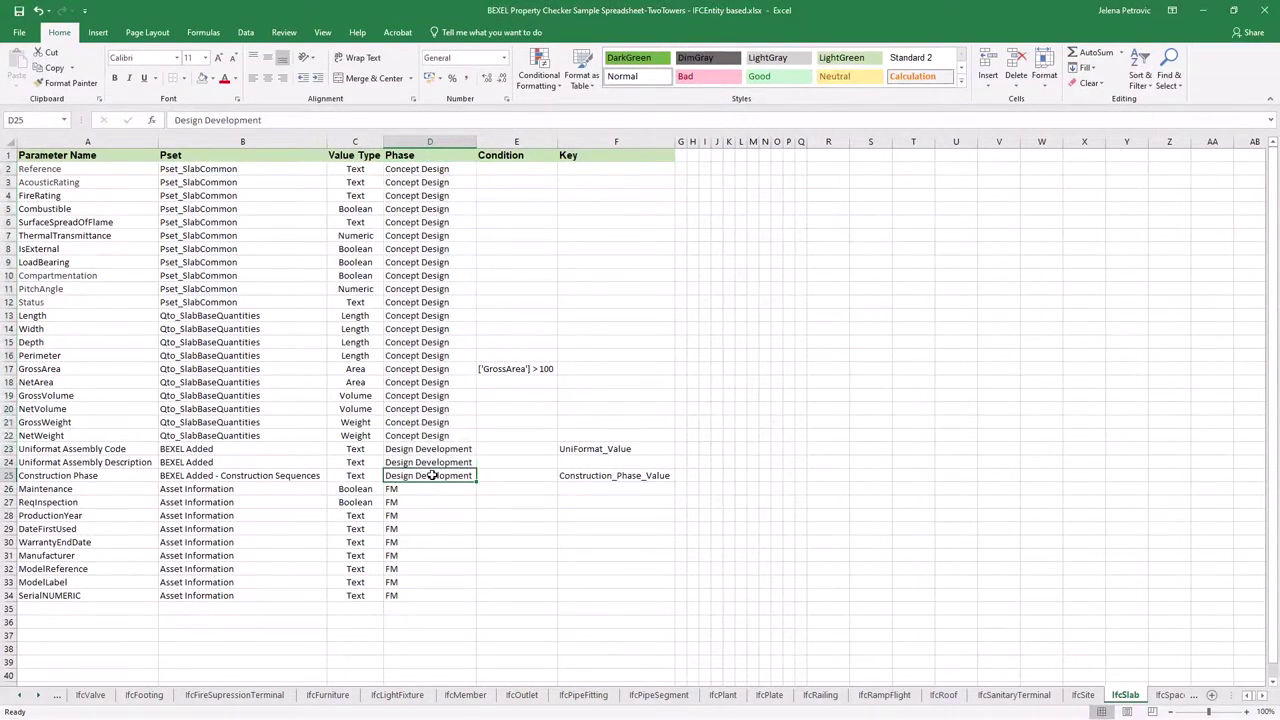
drag(432, 476, 420, 166)
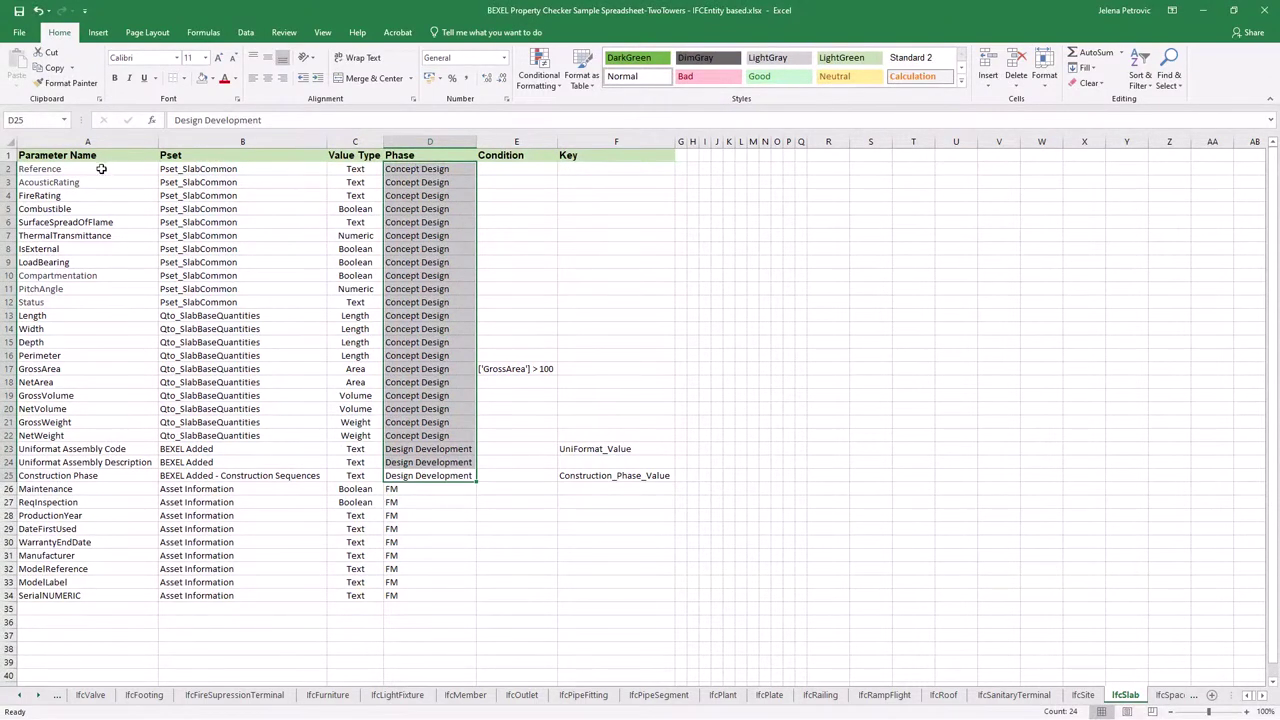
Point out the first requirement row and the Key column, and select the UniFormat_Value key.
drag(101, 169, 577, 165)
click(614, 141)
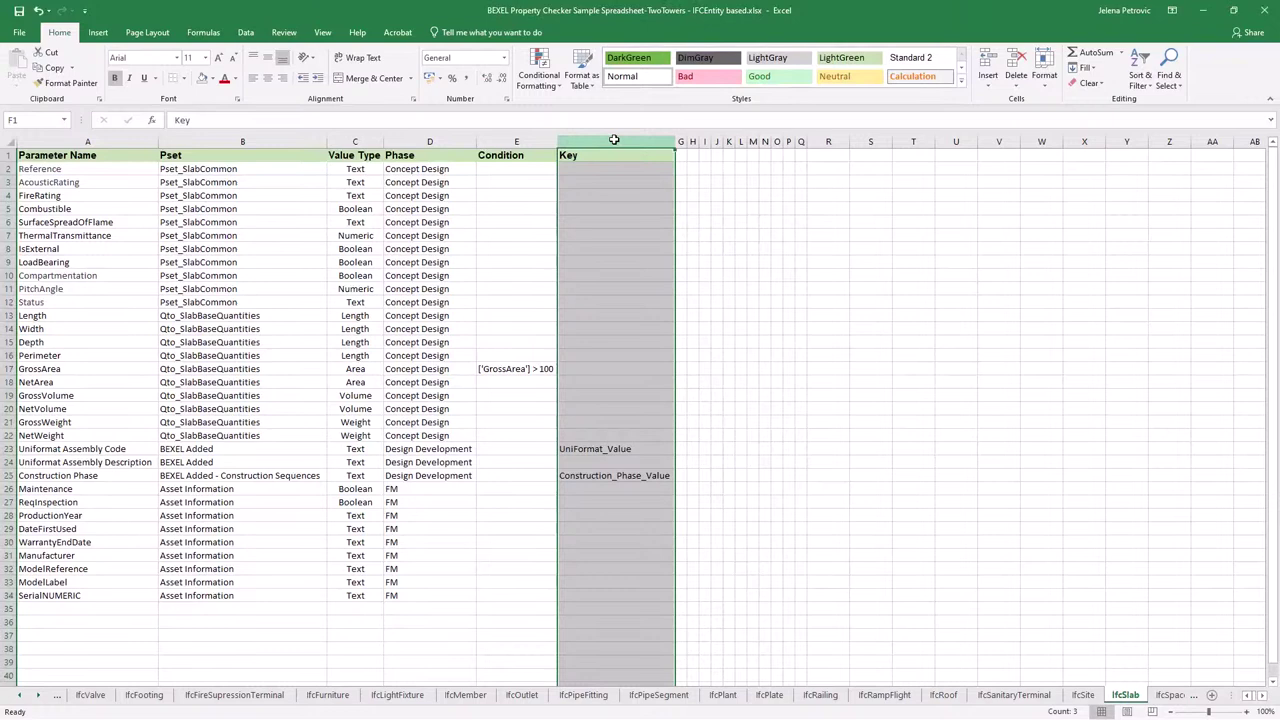
click(594, 449)
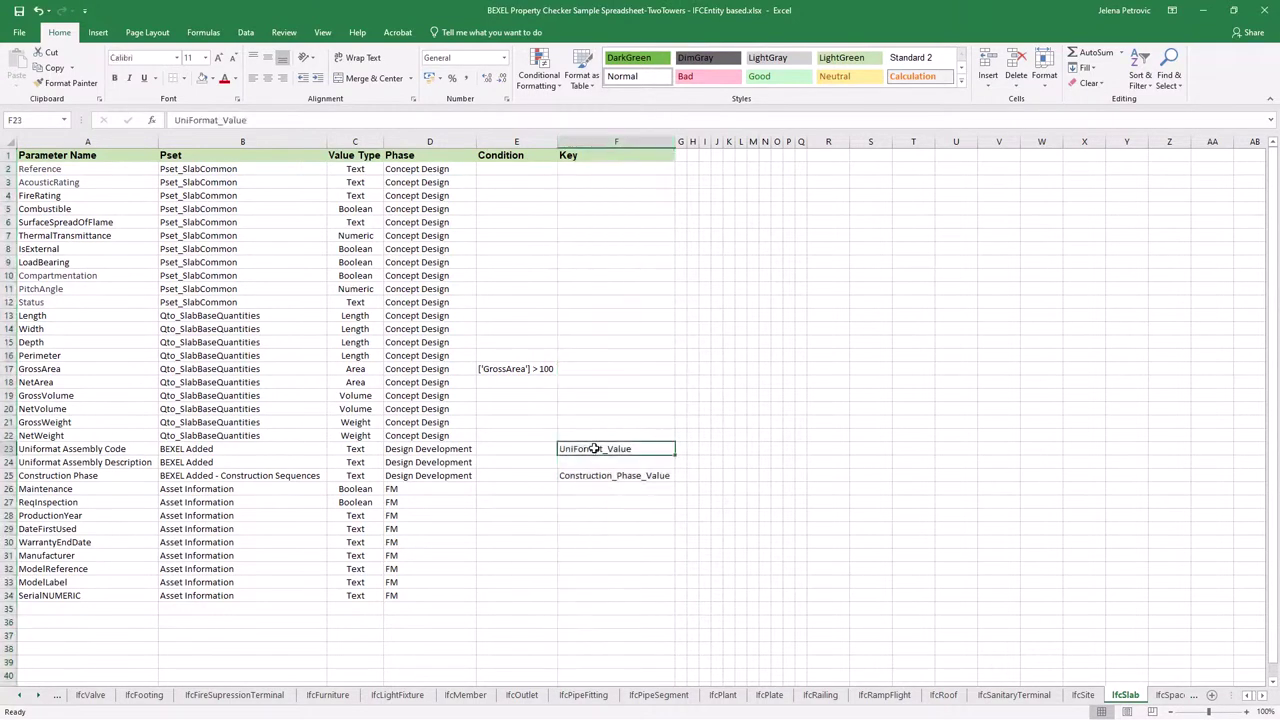
Highlight the Uniformat Assembly Code cell with its BEXEL Added Pset and UniFormat_Value key in standard orange fill.
click(118, 449)
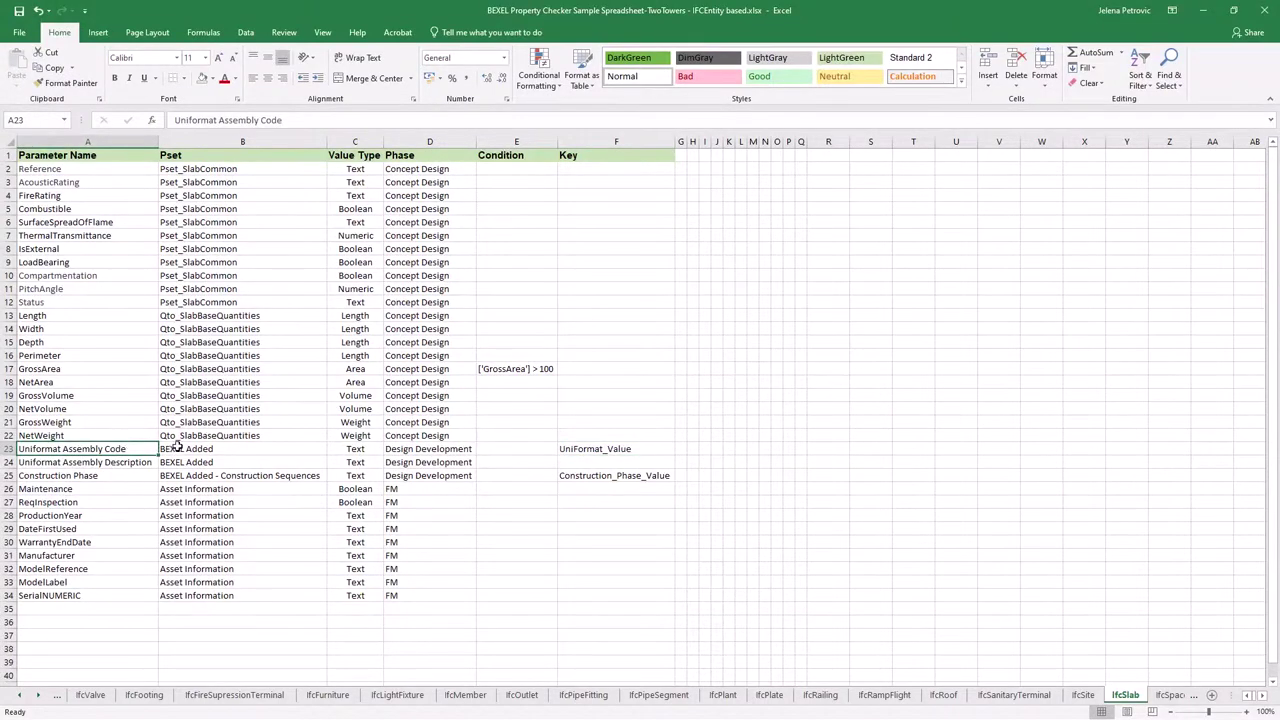
ctrl+click(176, 449)
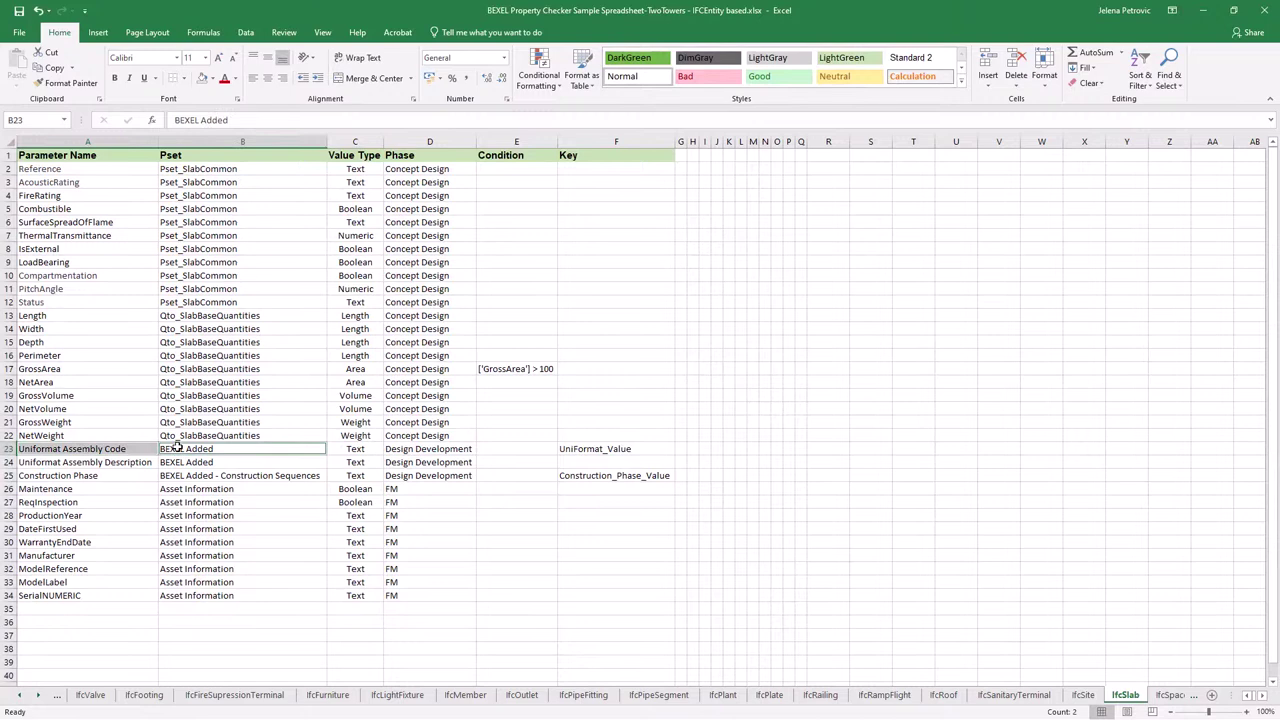
ctrl+click(579, 449)
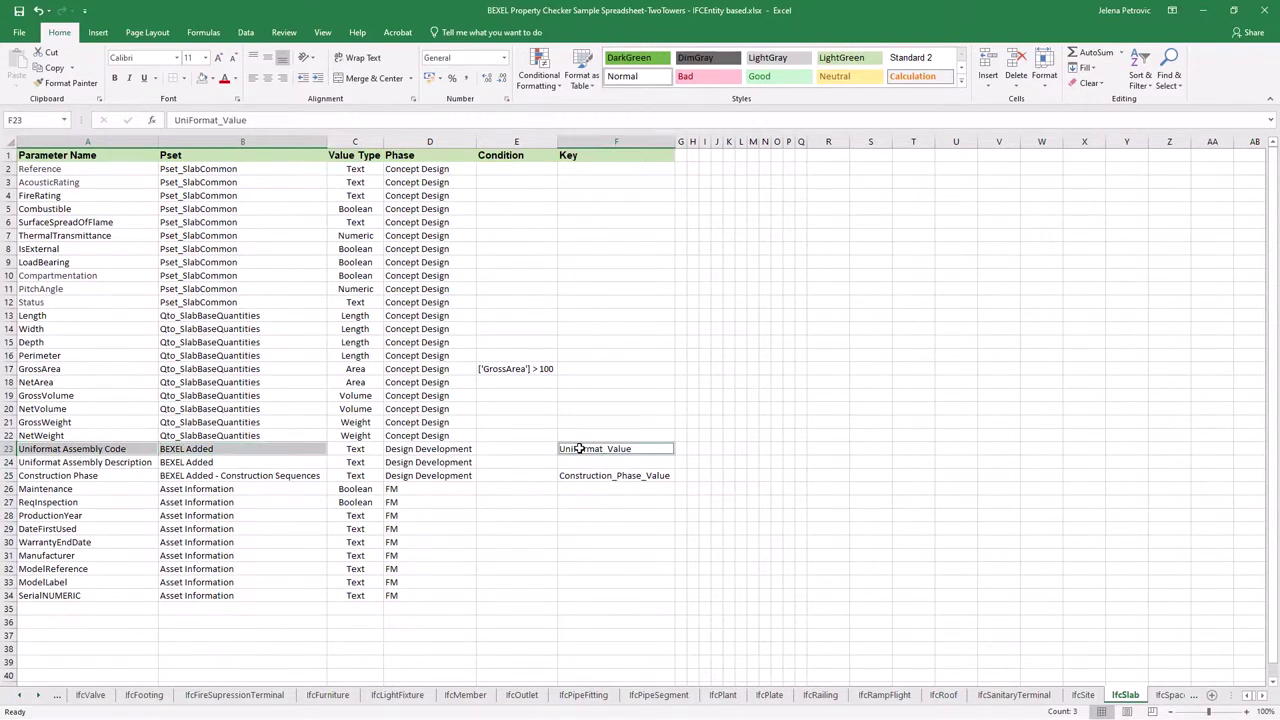
click(211, 80)
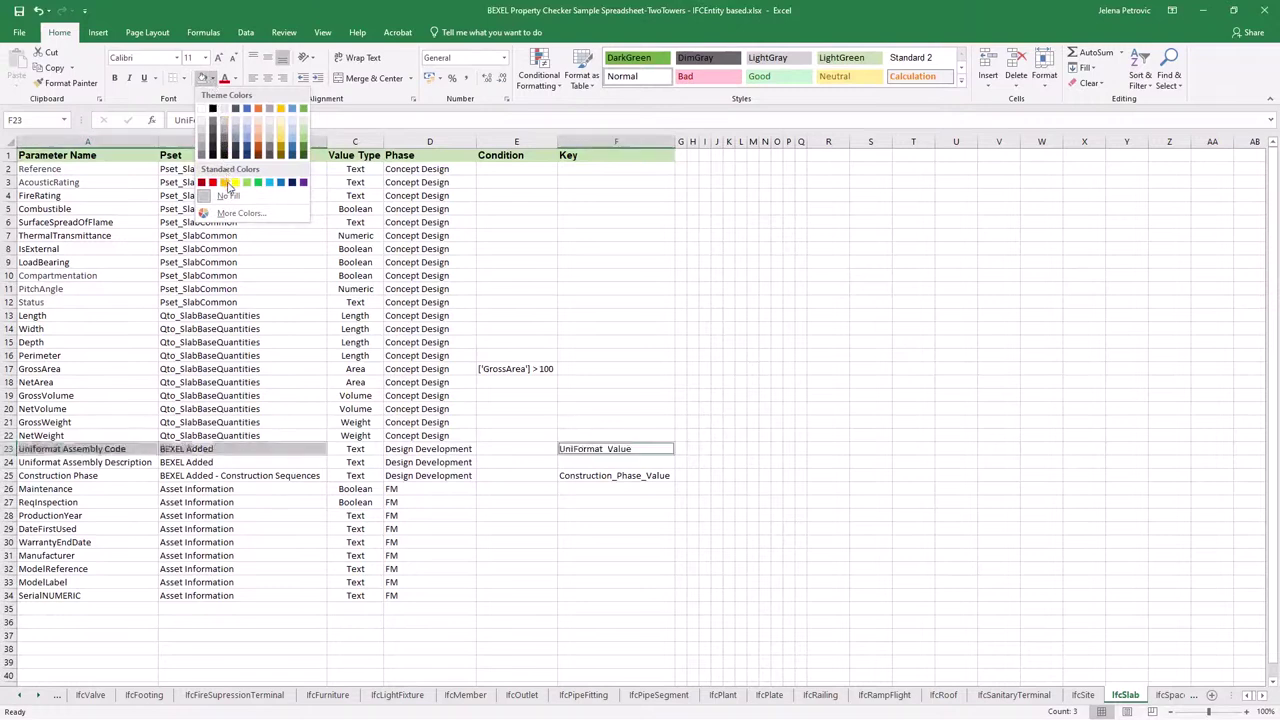
click(225, 183)
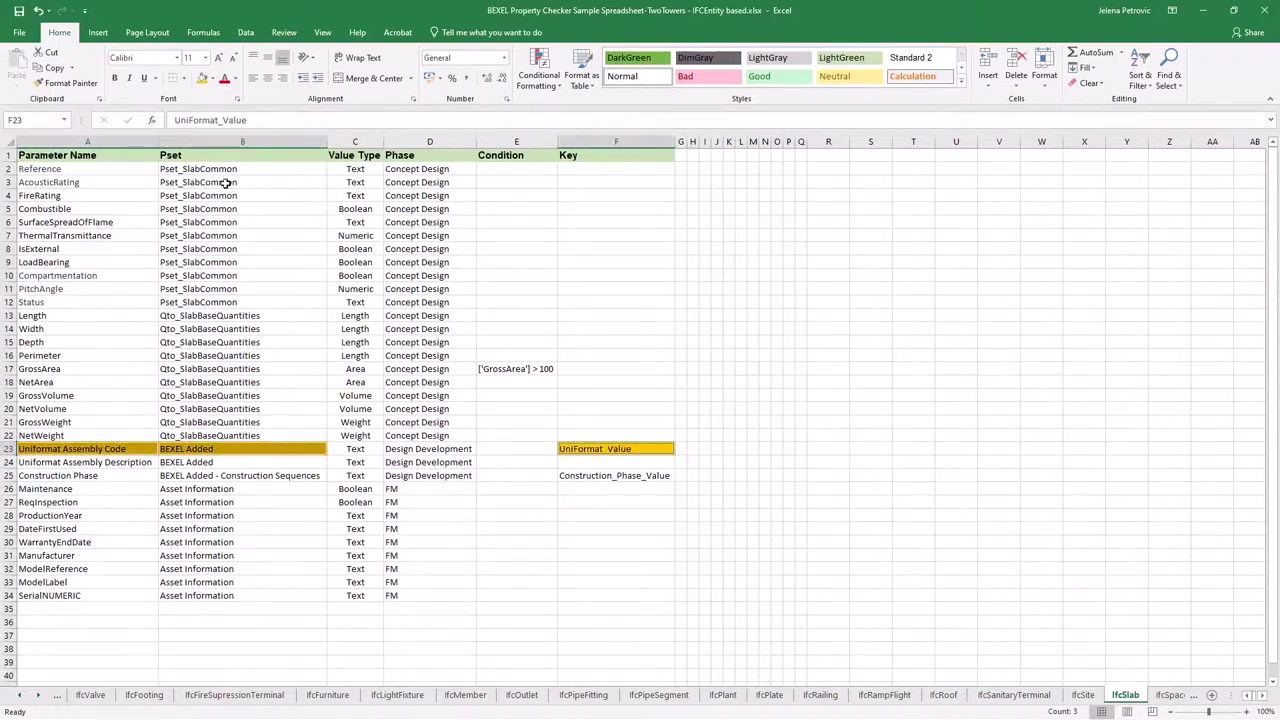
Open the Pick Lists sheet and select the Design Development row that defines the UniFormat_Value parameter.
right_click(38, 695)
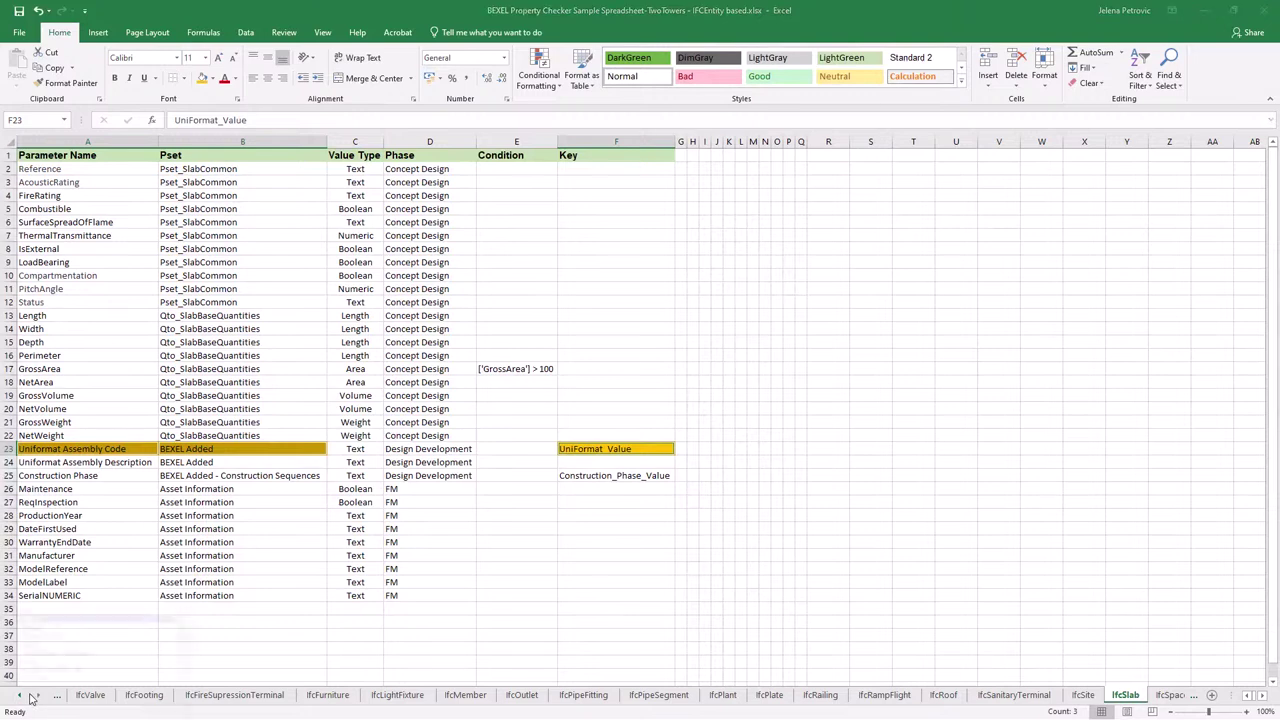
scroll(42, 540, up, 10)
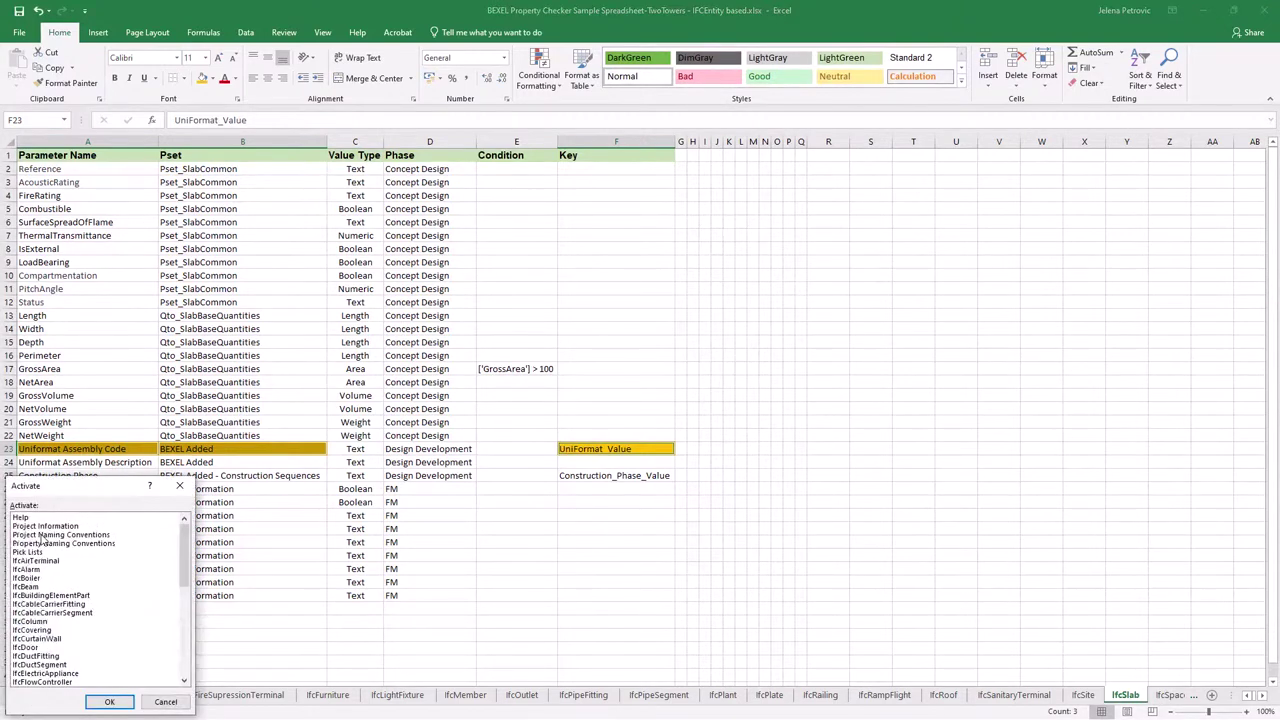
click(42, 552)
click(110, 701)
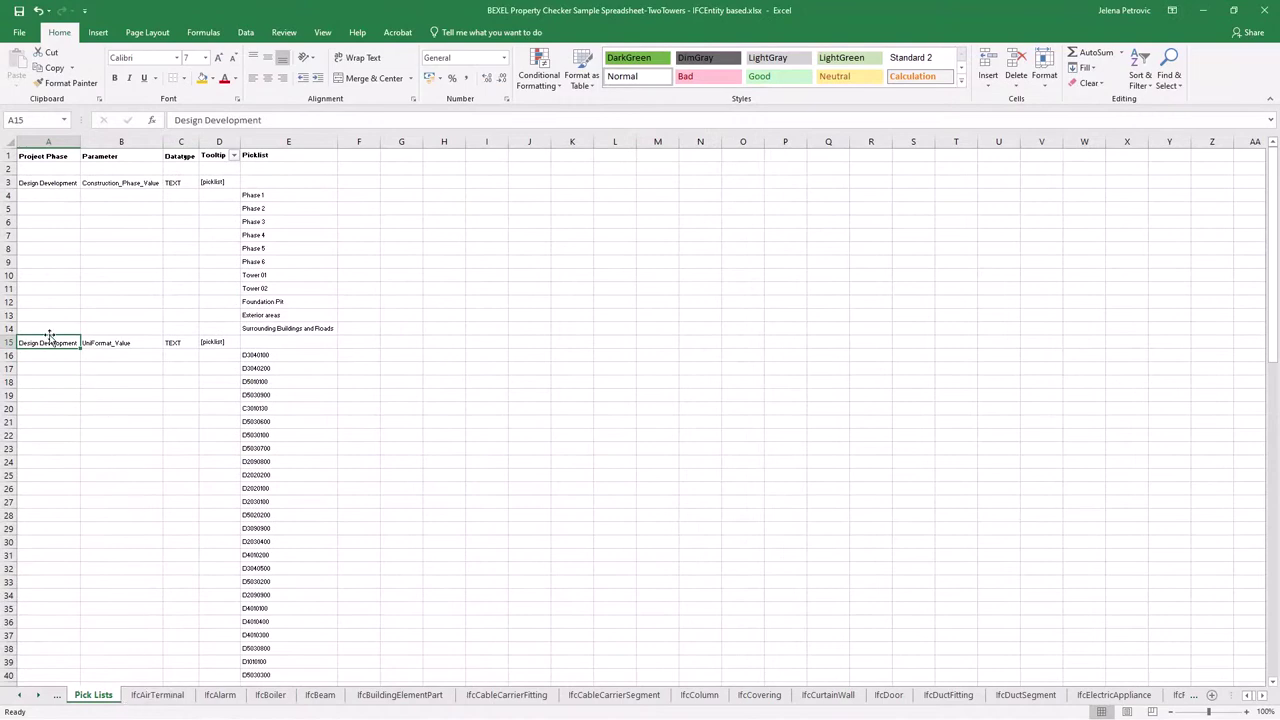
drag(50, 342, 211, 352)
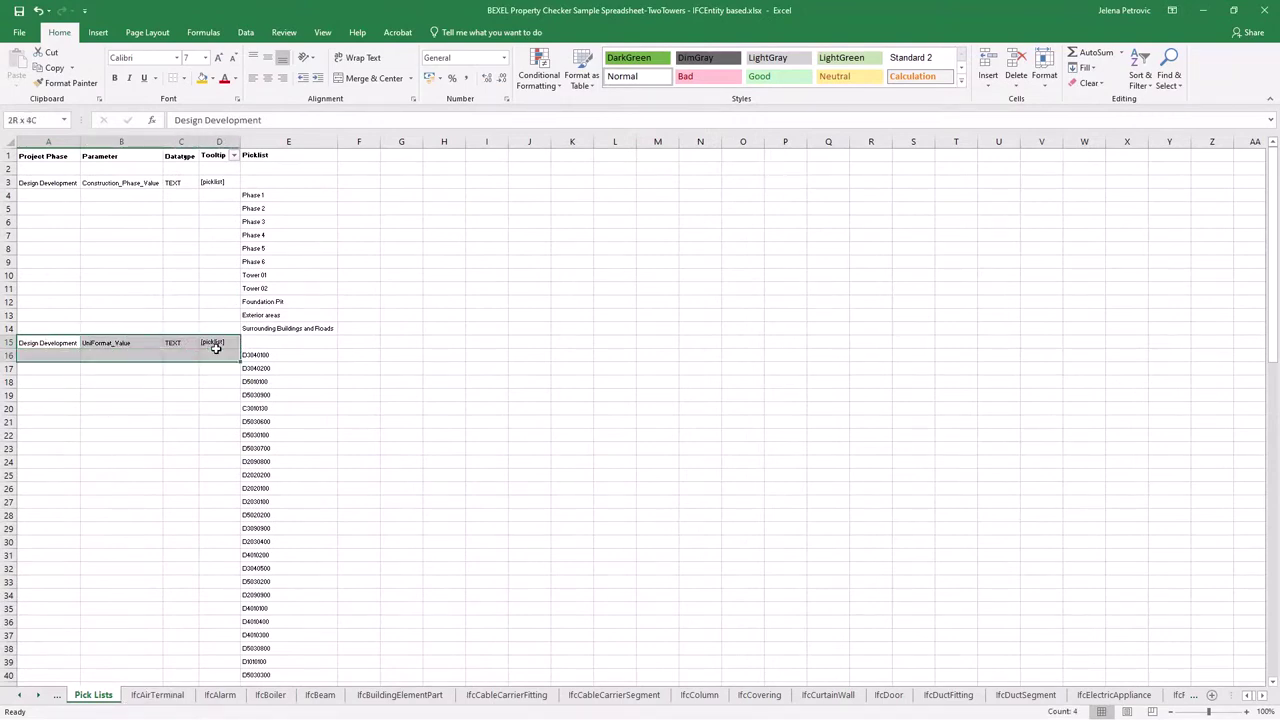
click(7, 342)
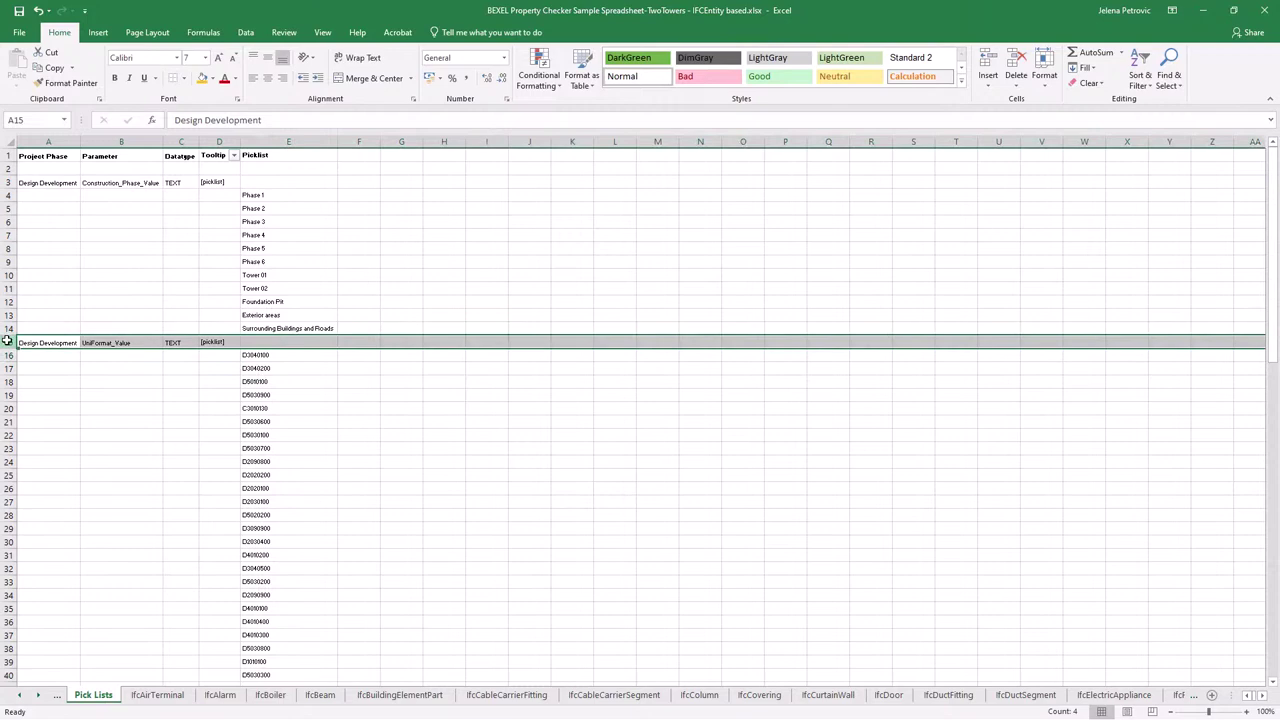
Highlight the UniFormat_Value parameter cell in orange fill, and select its picklist codes from D3040100 down to row 40.
click(97, 343)
click(97, 343)
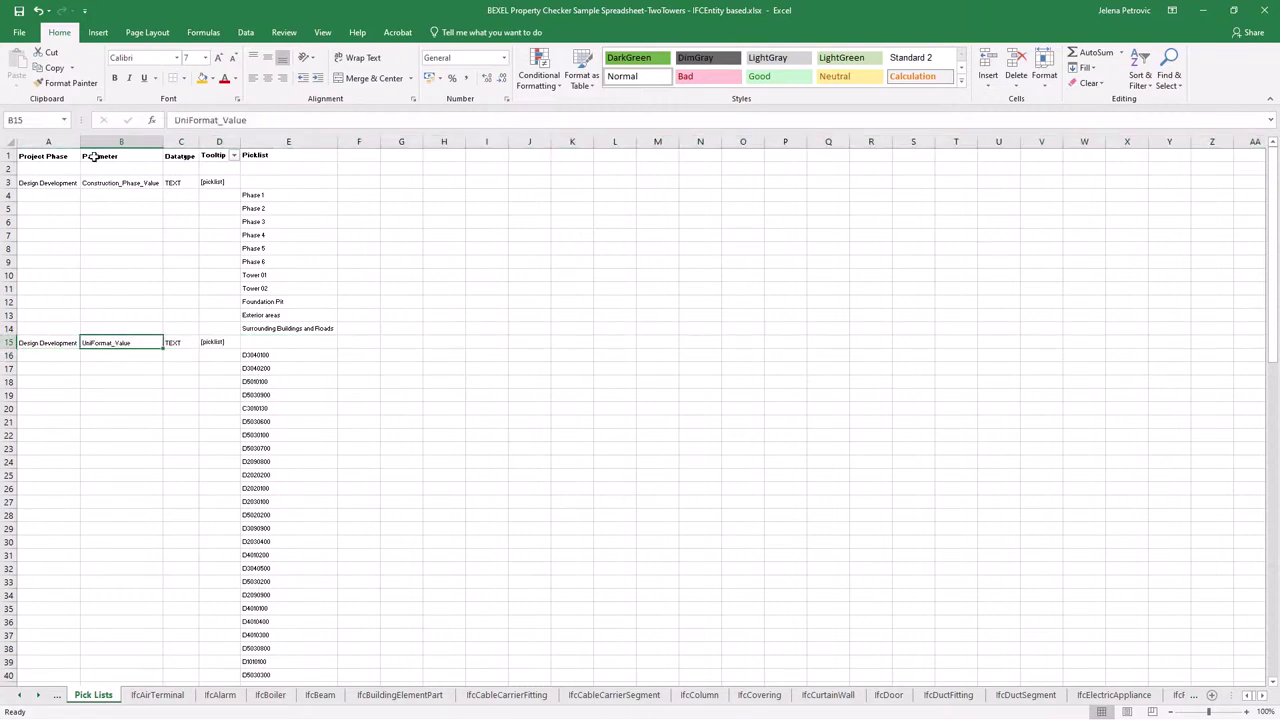
click(202, 78)
drag(271, 354, 267, 676)
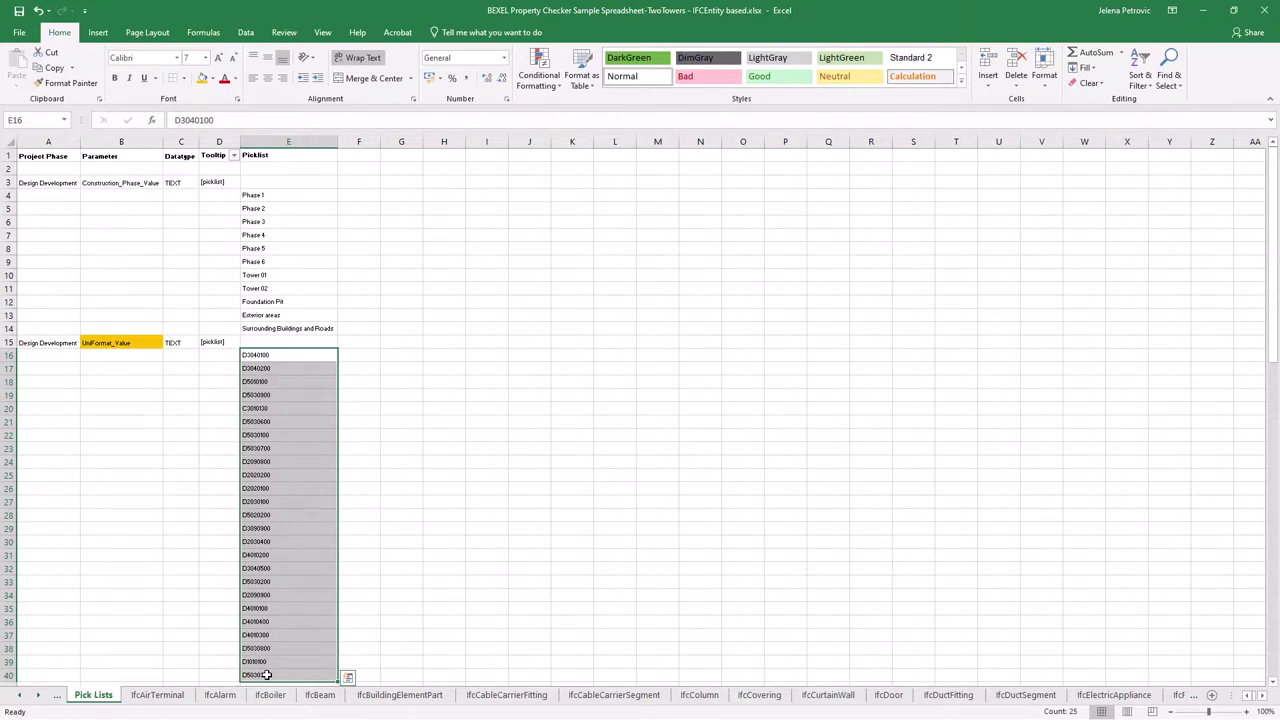
Return from the Pick Lists sheet to the IfcSlab requirement sheet.
right_click(32, 697)
drag(184, 574, 182, 678)
click(38, 621)
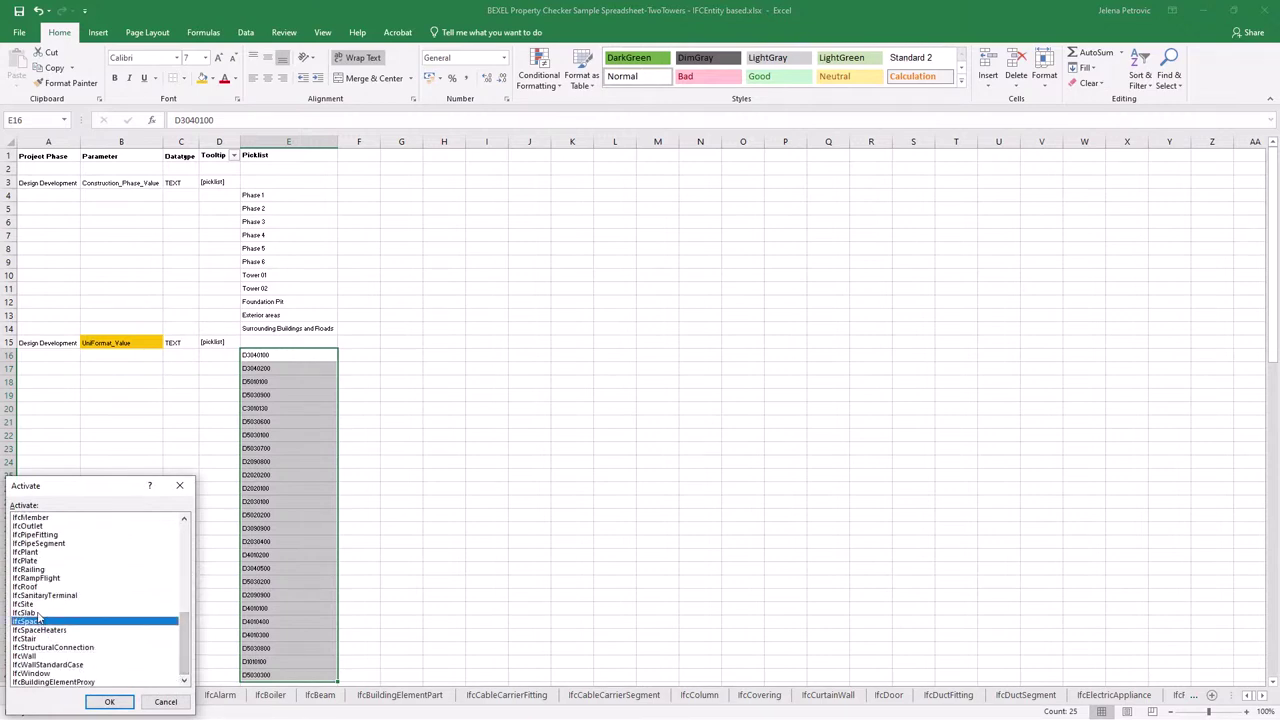
click(26, 612)
click(109, 701)
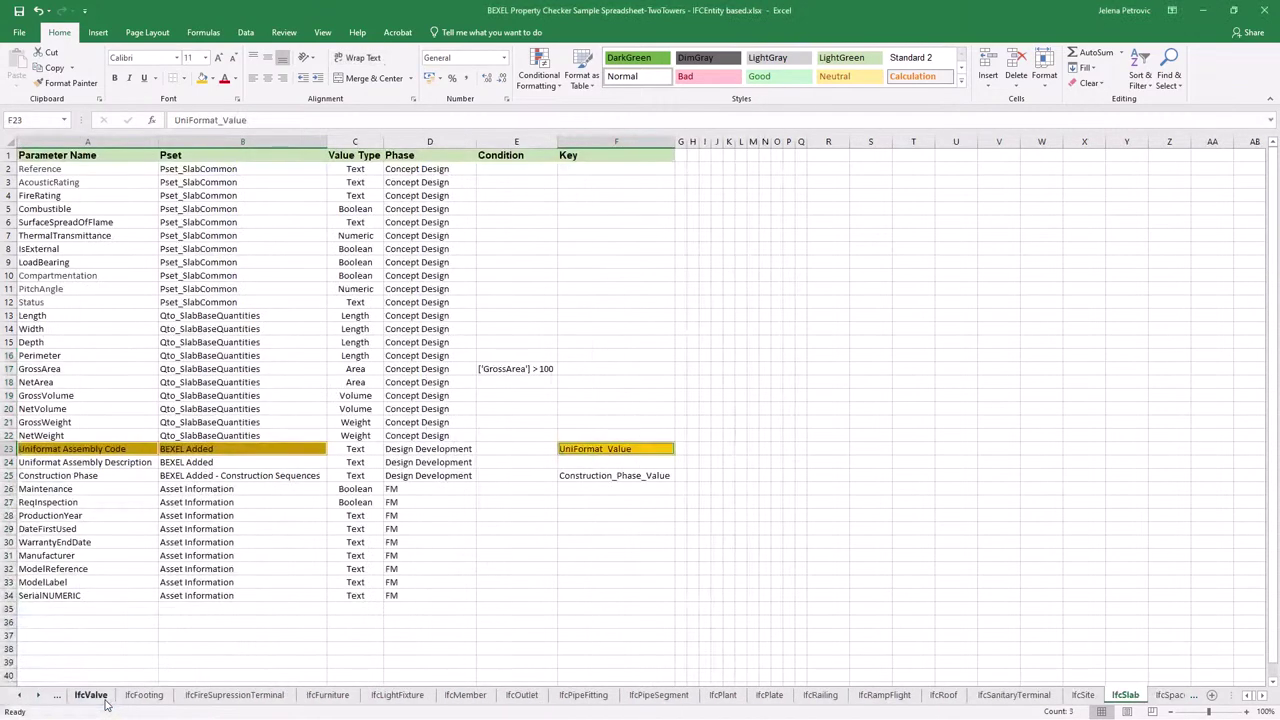
Highlight the ['GrossArea'] > 100 condition in orange fill, and select the GrossArea requirement from its name through the Condition cell.
click(510, 141)
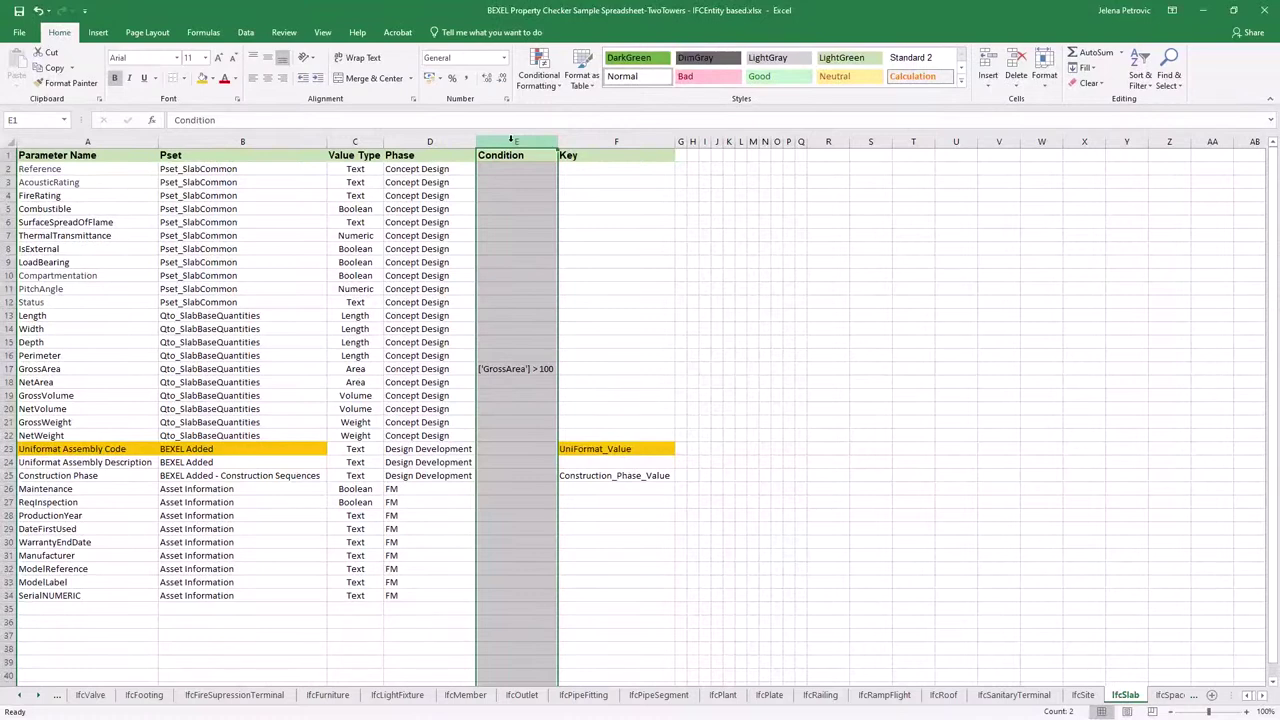
click(500, 369)
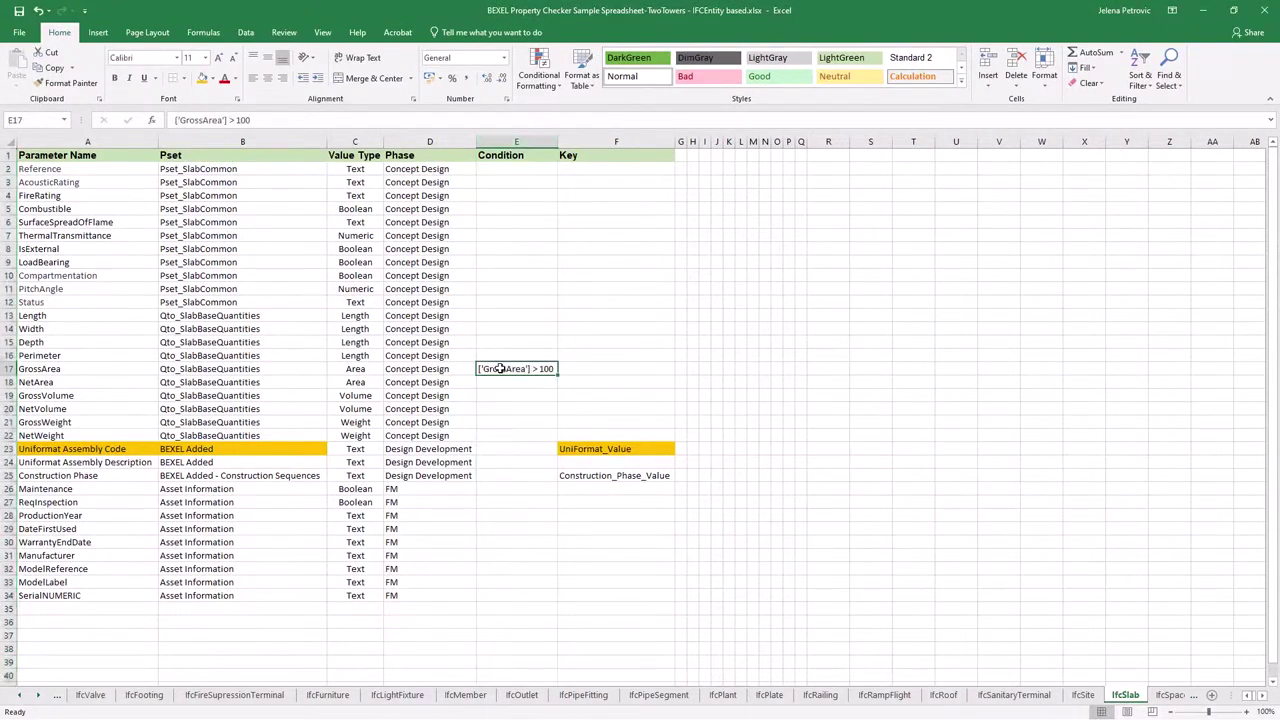
click(203, 78)
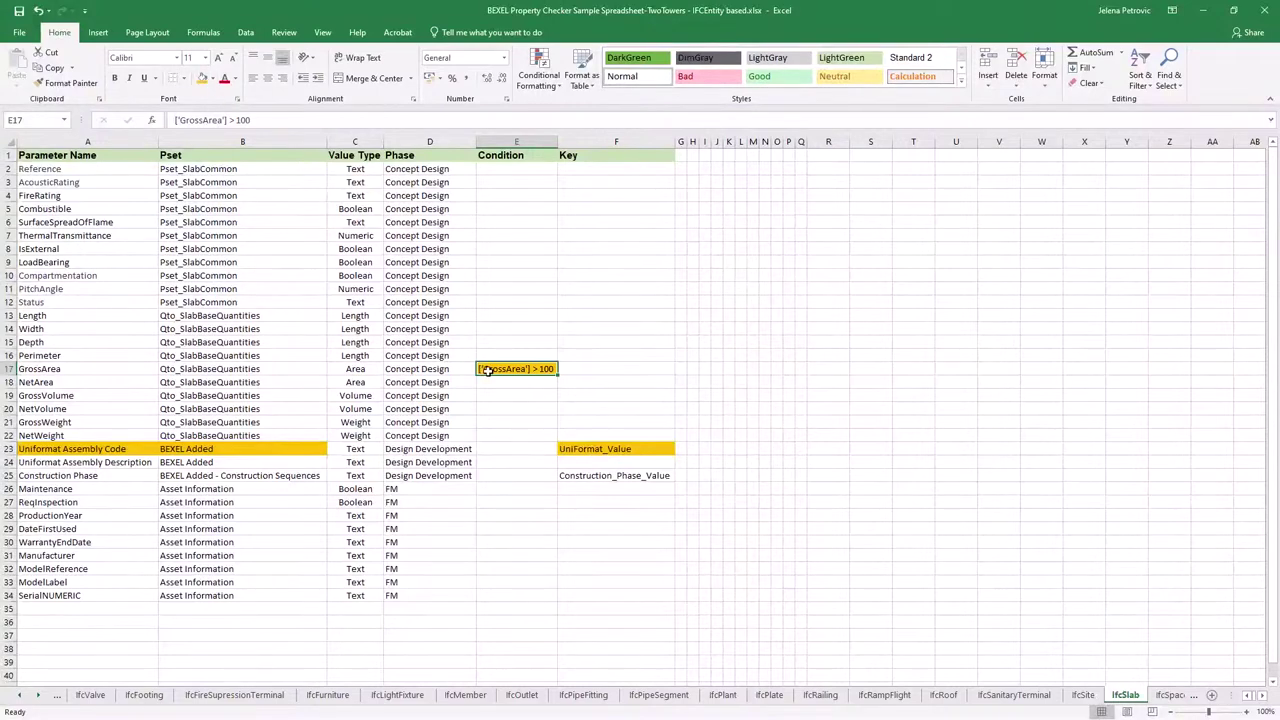
click(57, 371)
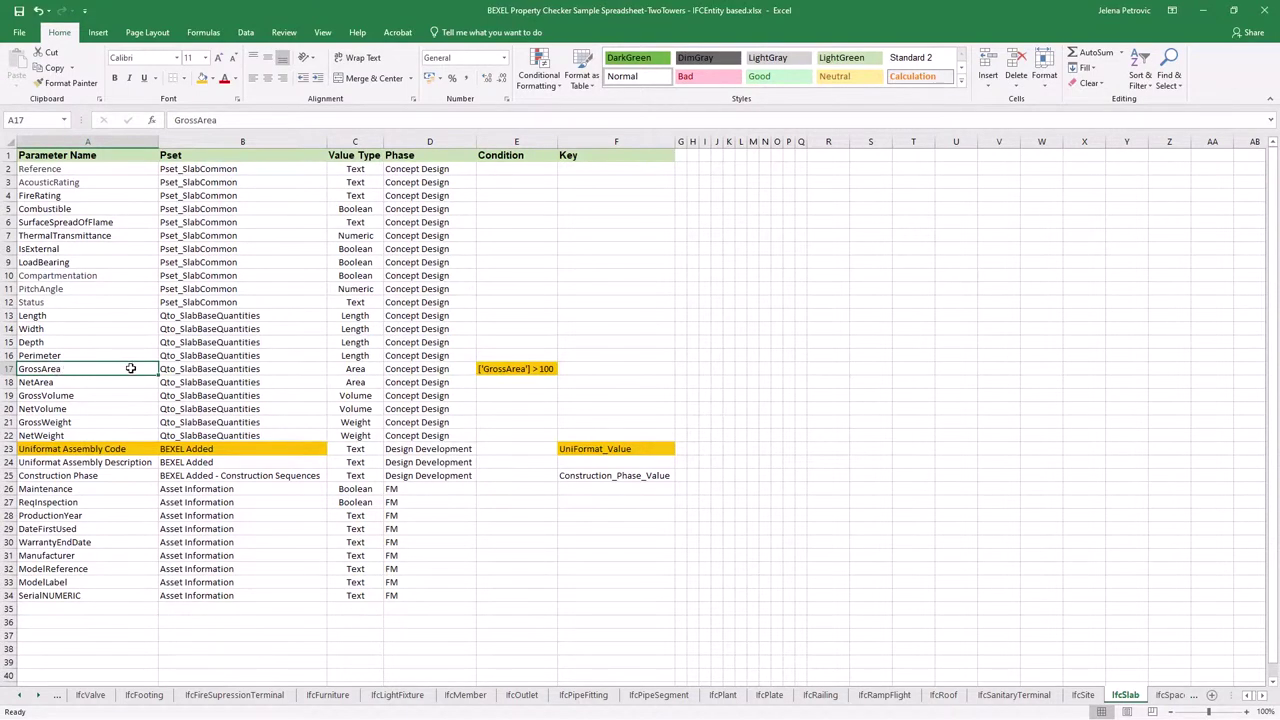
drag(478, 369, 138, 371)
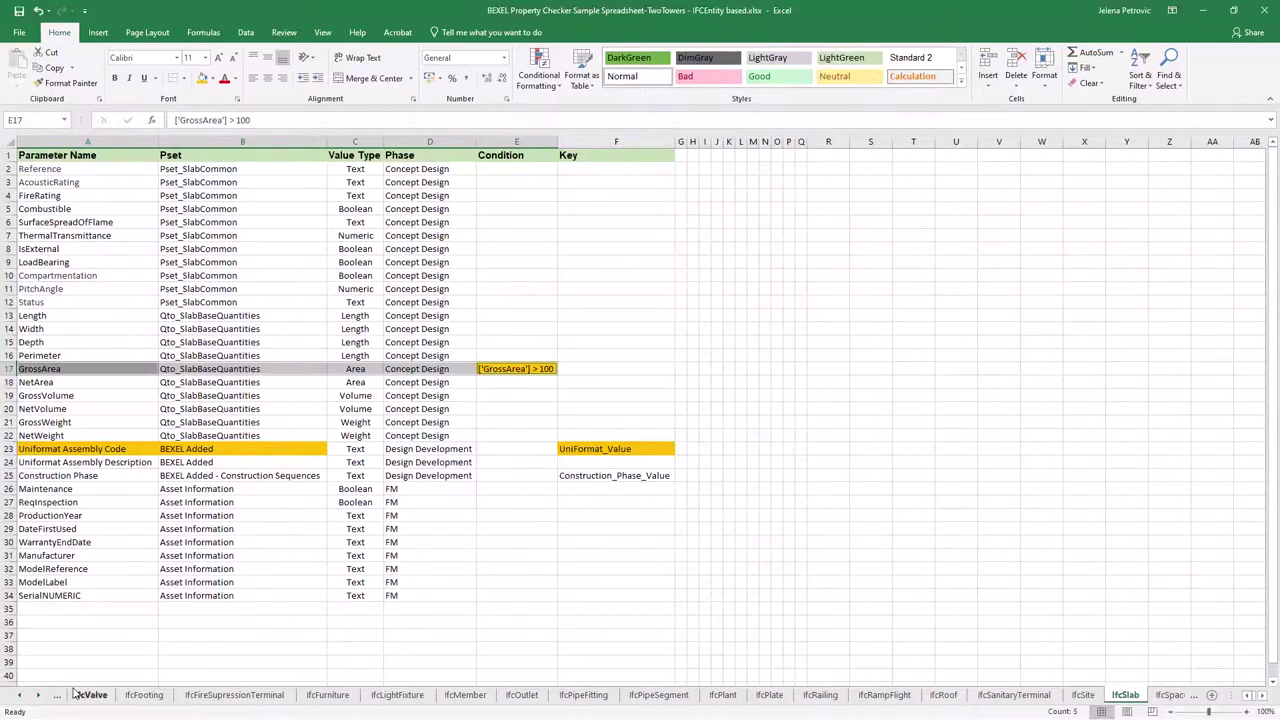
Open the Help sheet and select the condition types, sub-types and examples from Category to Disjunction.
click(22, 696)
ctrl+click(24, 696)
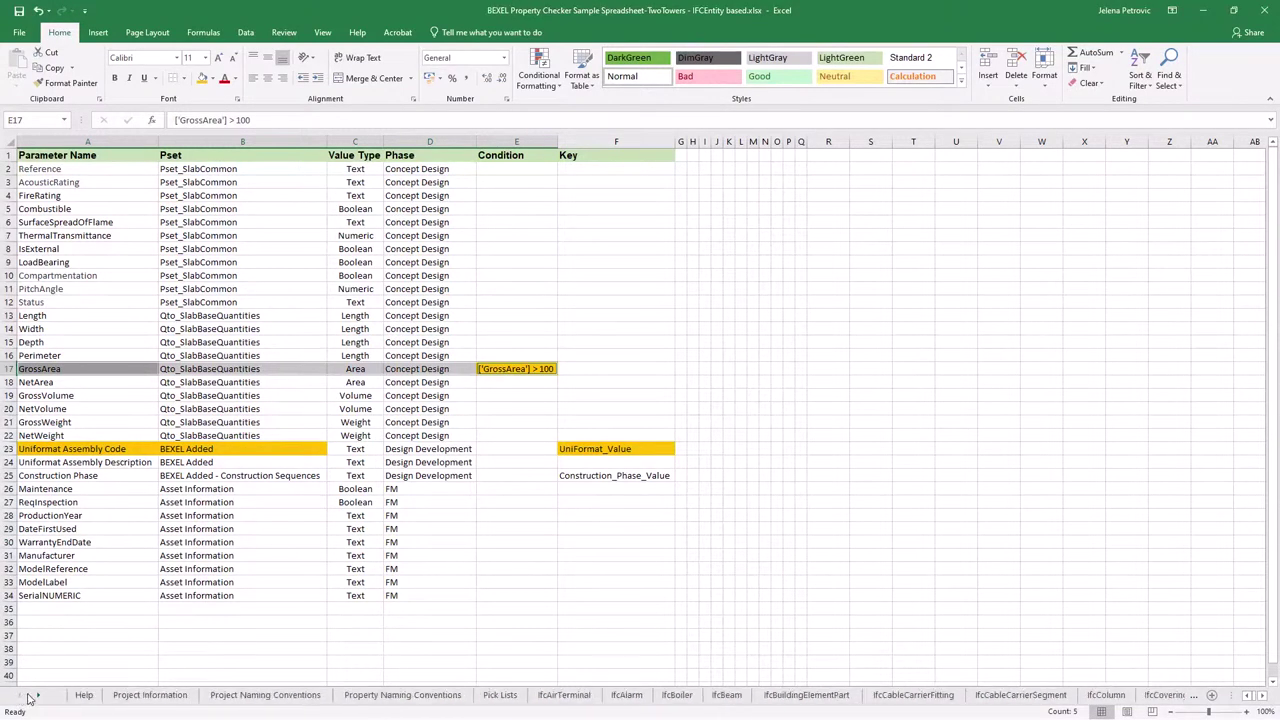
click(84, 695)
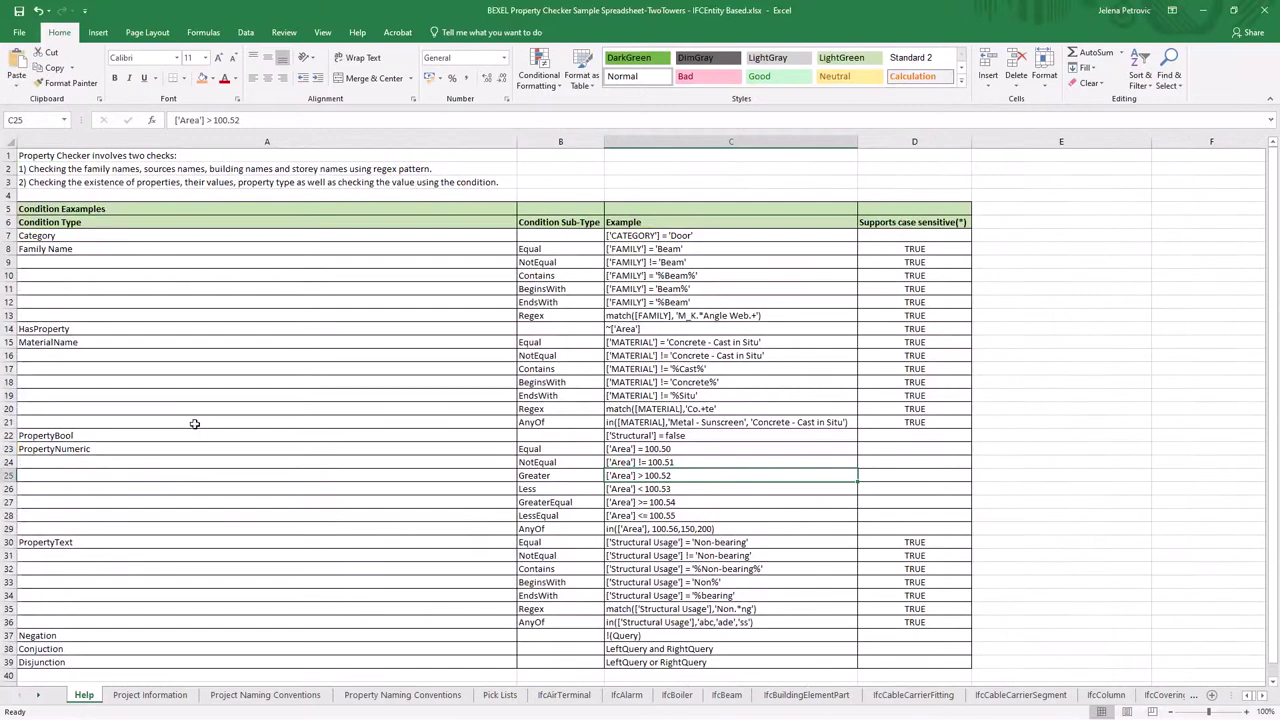
scroll(195, 423, down, 1)
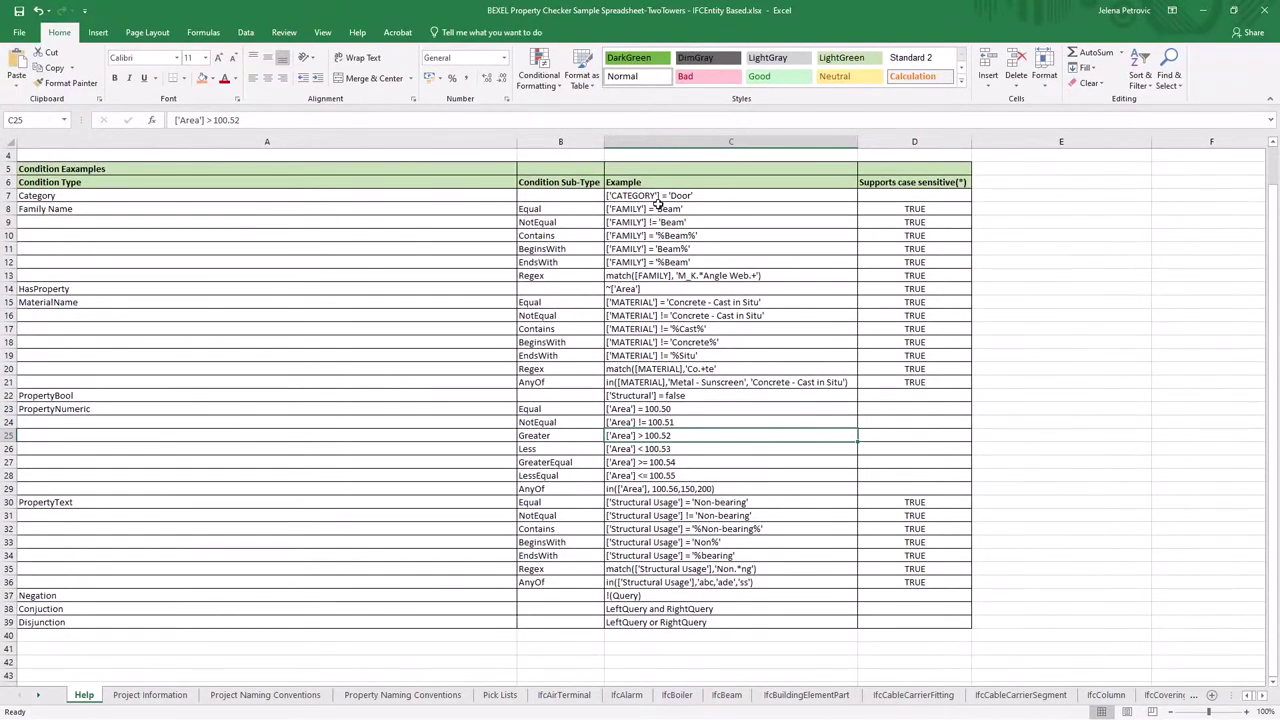
drag(657, 201, 291, 617)
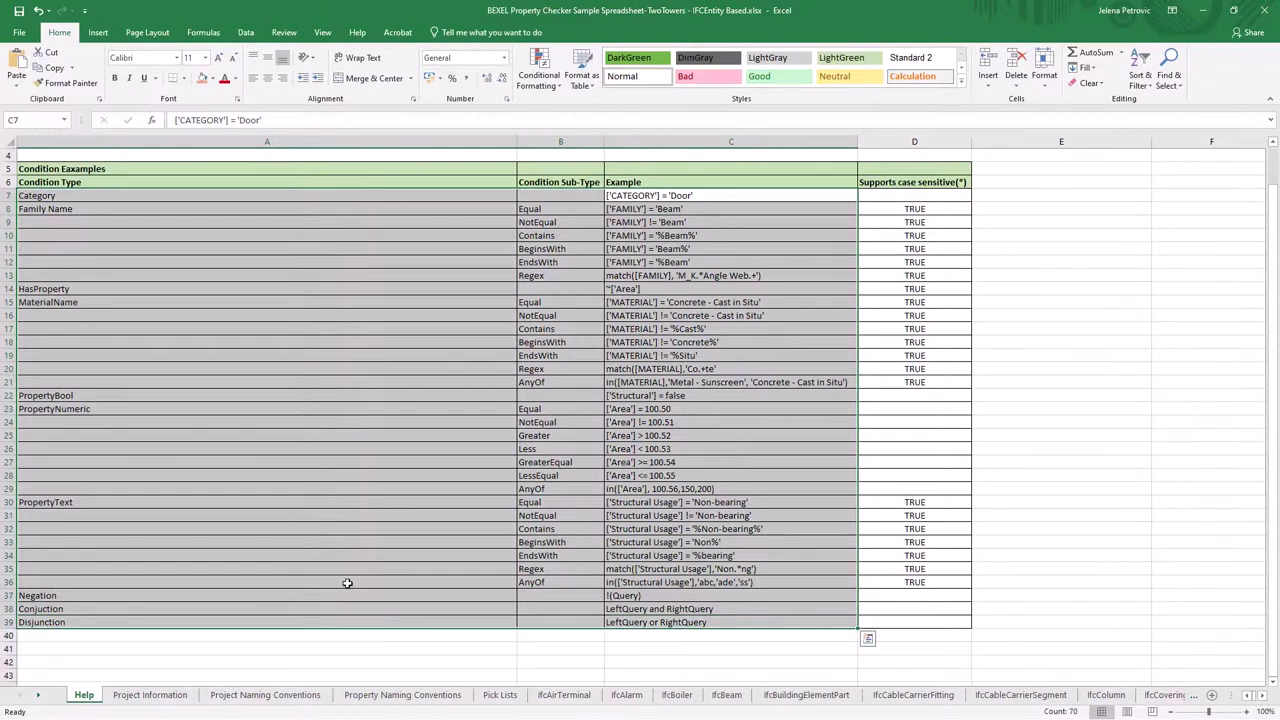
Go back to the IfcSlab sheet and select its header row.
right_click(24, 696)
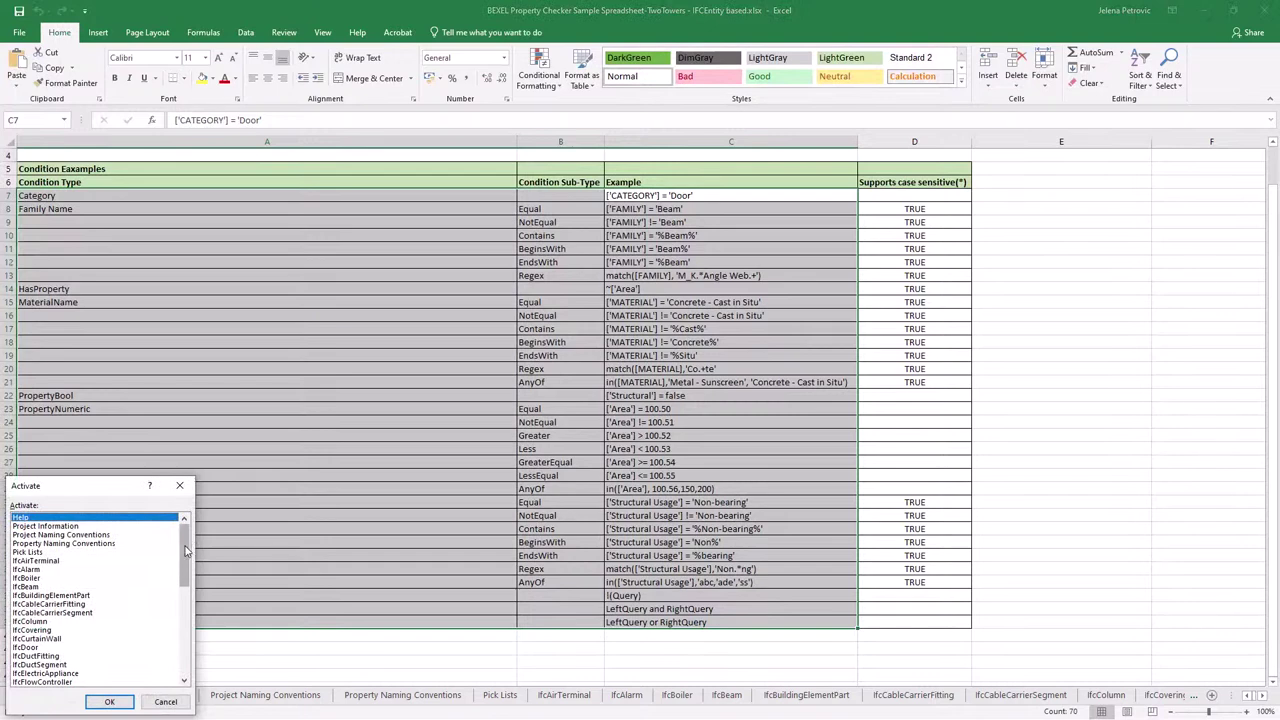
drag(185, 551, 184, 645)
click(66, 612)
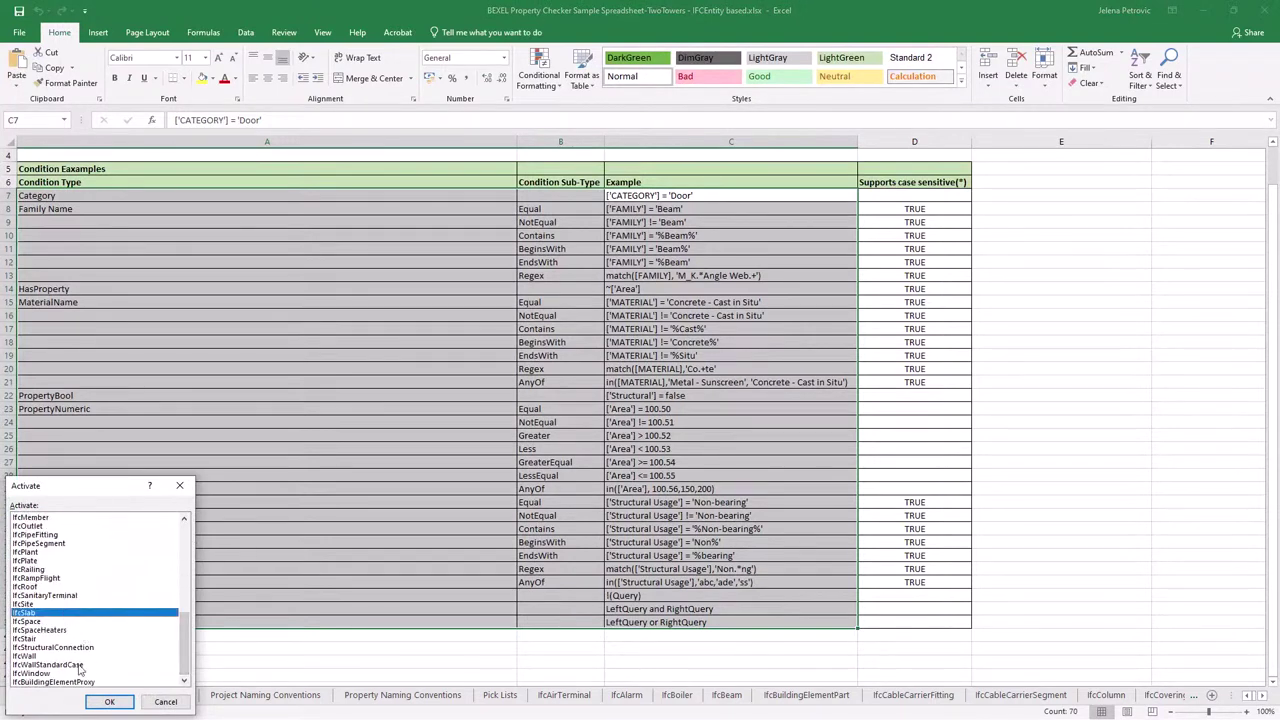
click(105, 702)
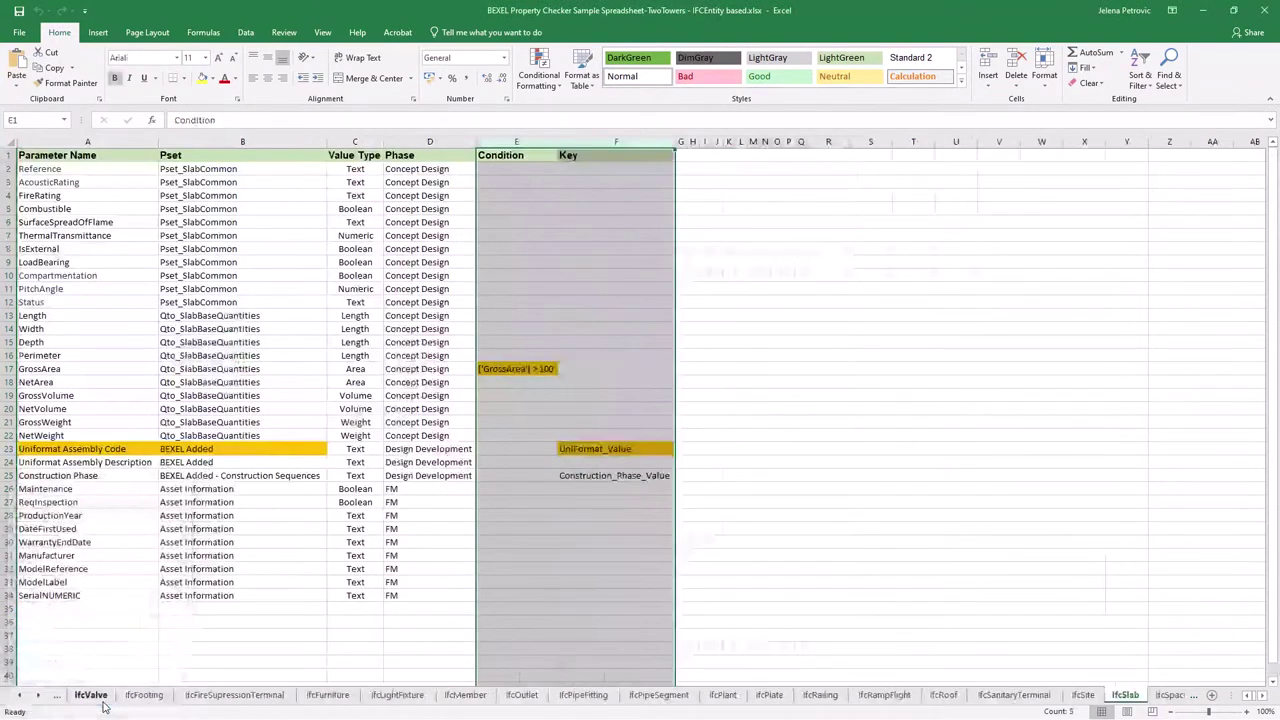
click(6, 156)
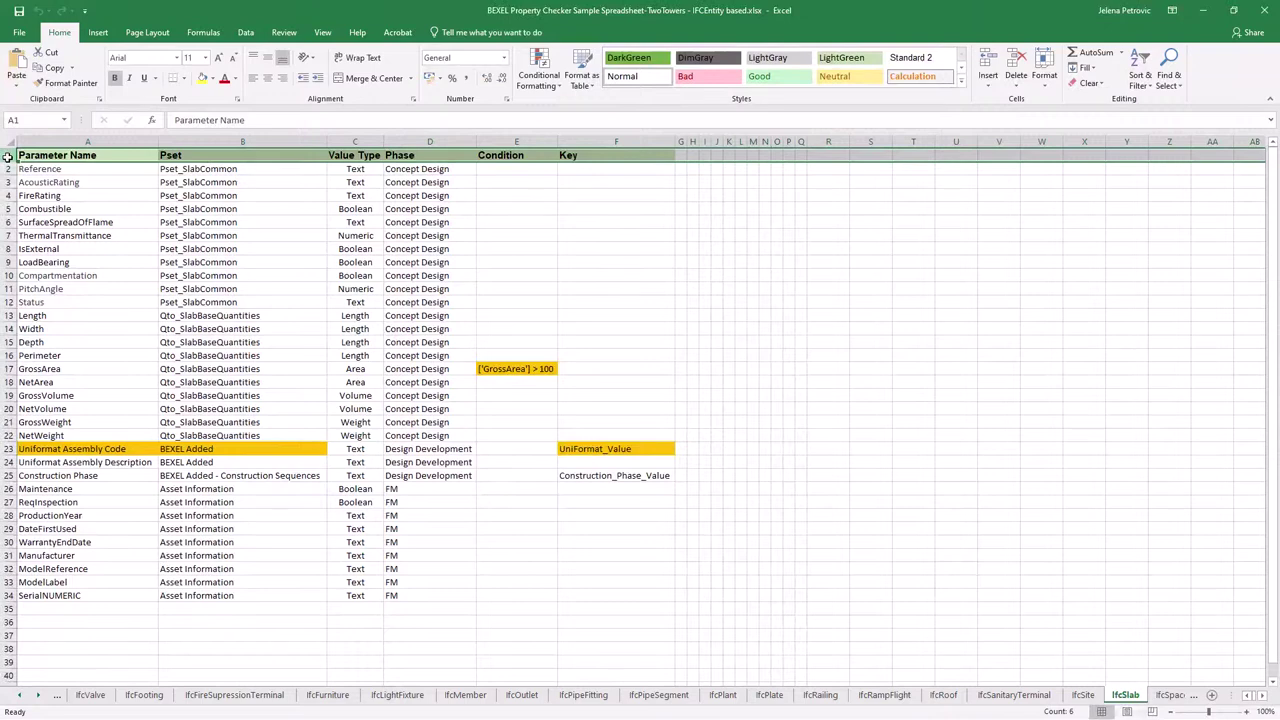
Select the Parameter Name, Pset, Value Type and Phase columns together, followed by the Condition and Key columns.
click(105, 141)
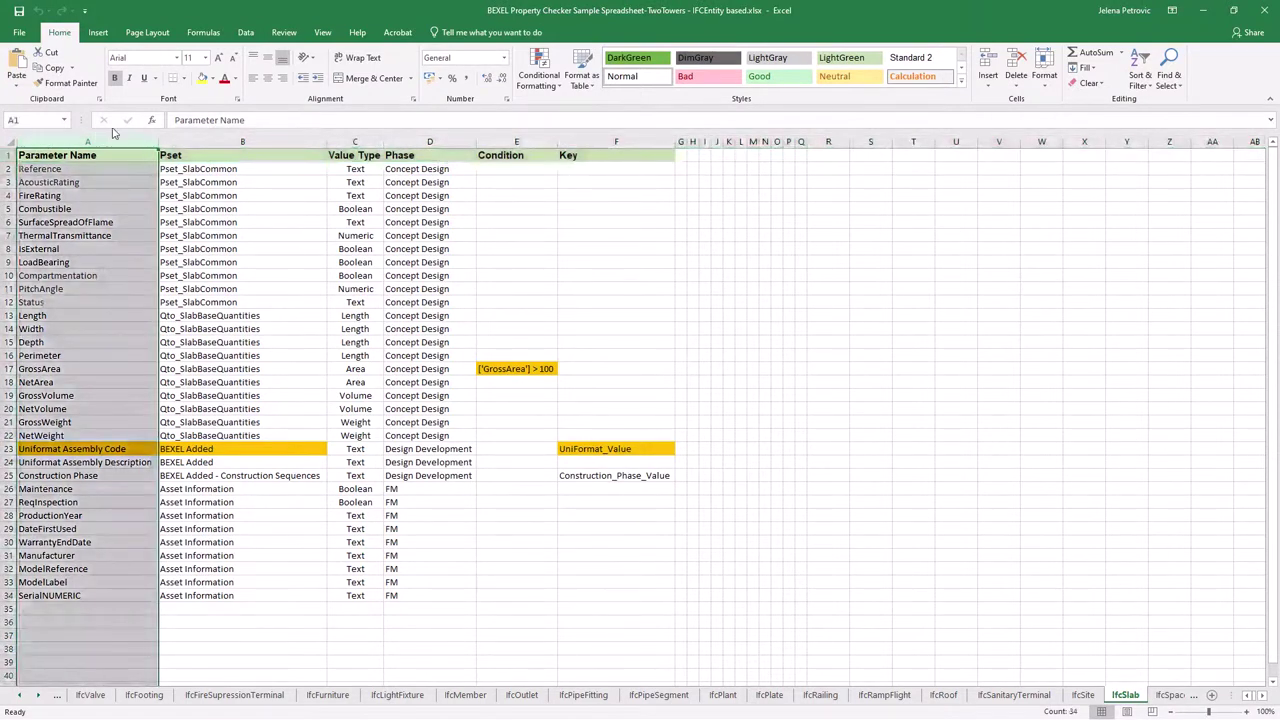
ctrl+click(242, 141)
ctrl+click(363, 140)
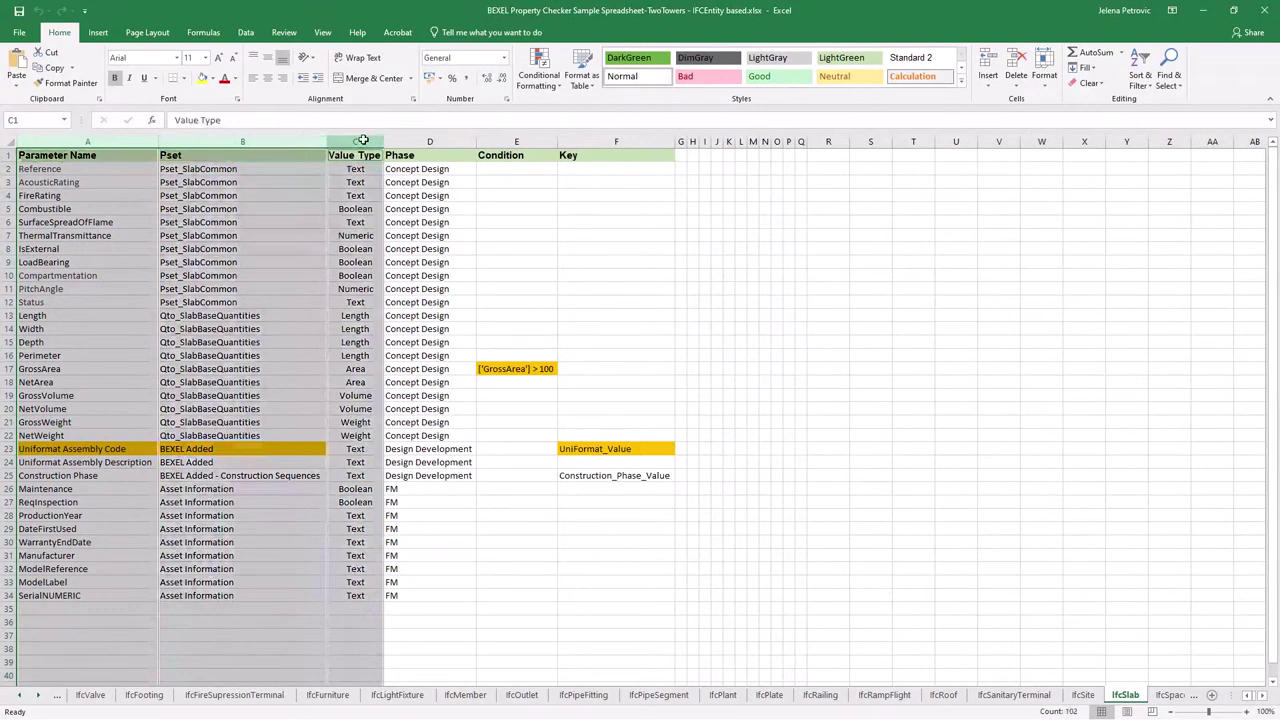
ctrl+click(405, 142)
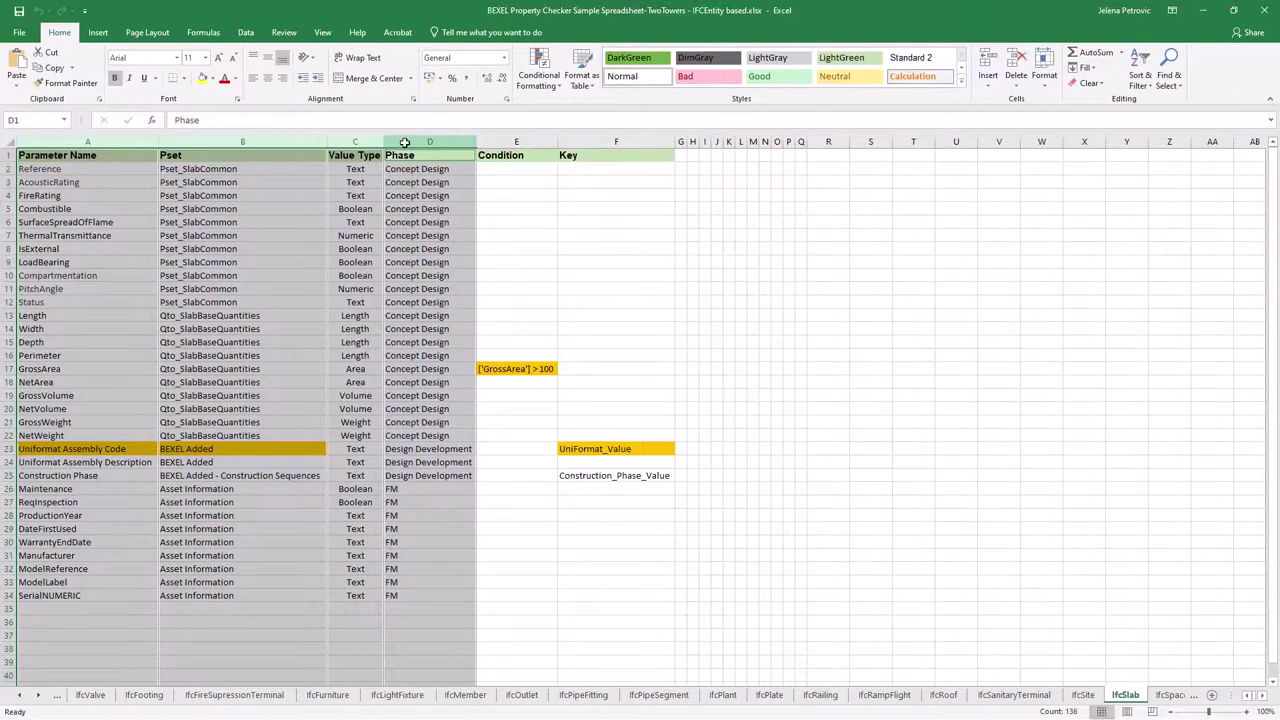
drag(500, 142, 568, 142)
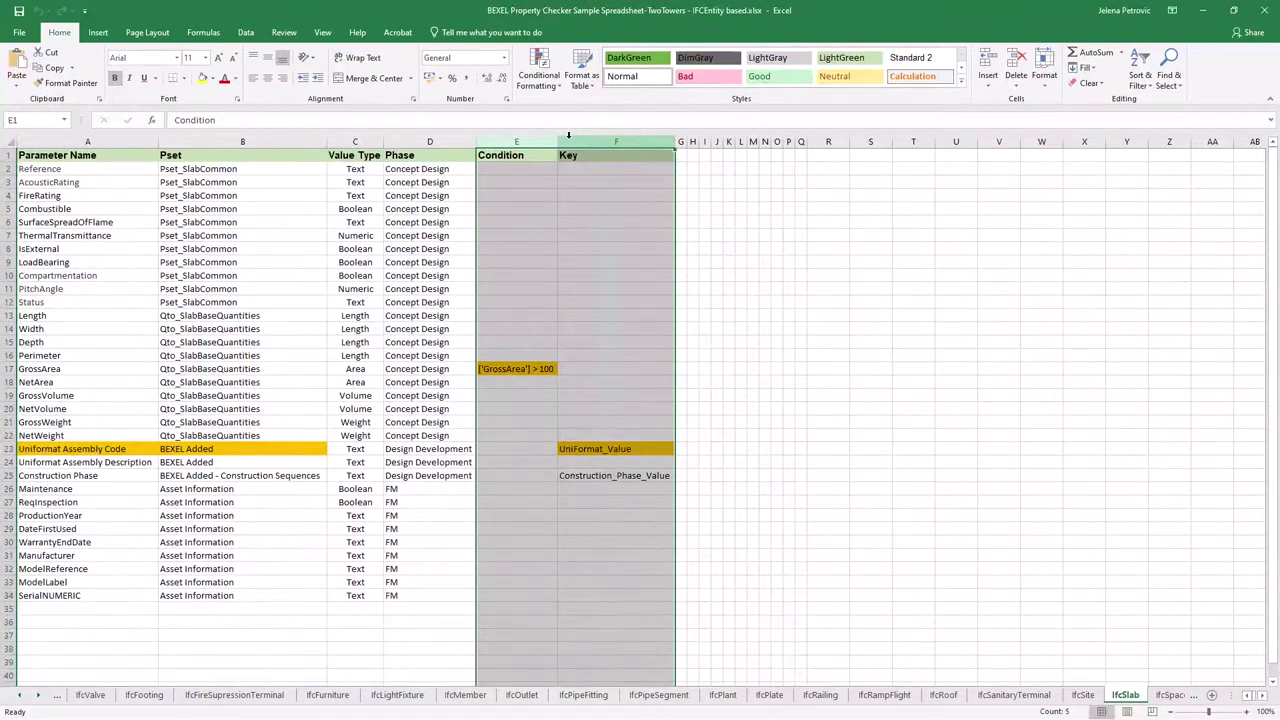
ctrl+click(22, 697)
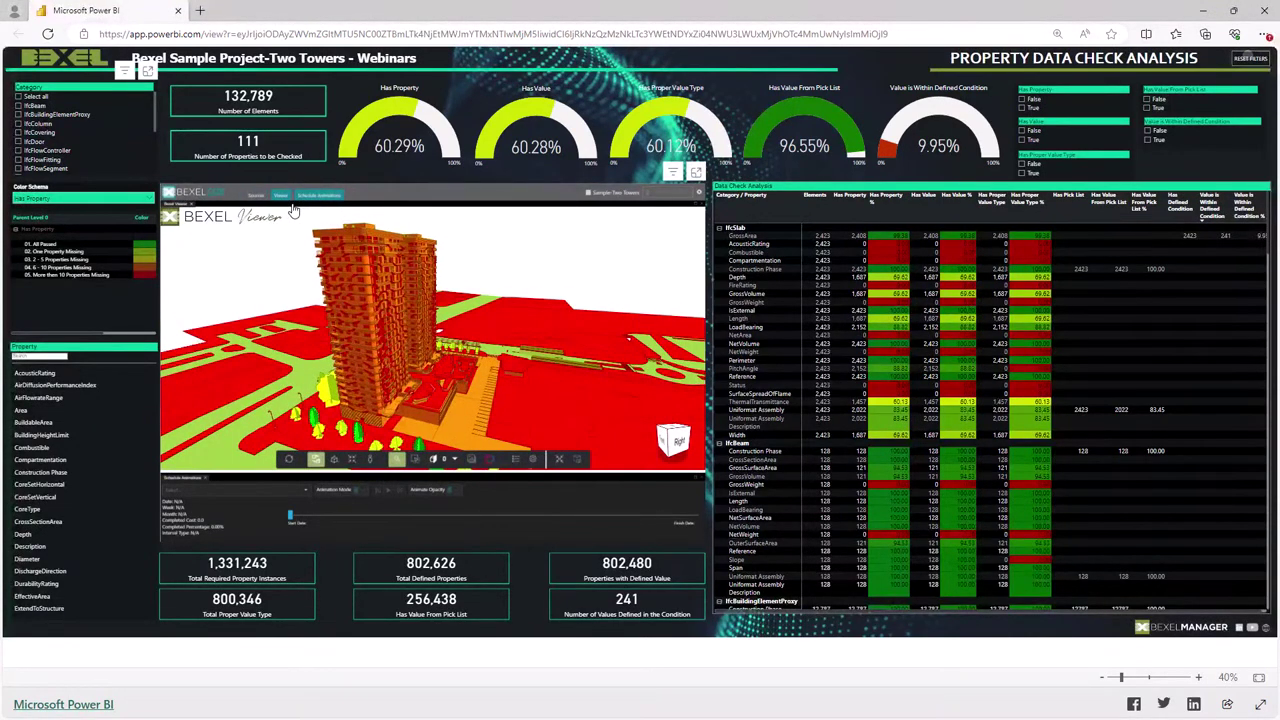
Switch to the Power BI property check report and browse the check runs under Property Check Results in the viewer's selection tree.
click(171, 219)
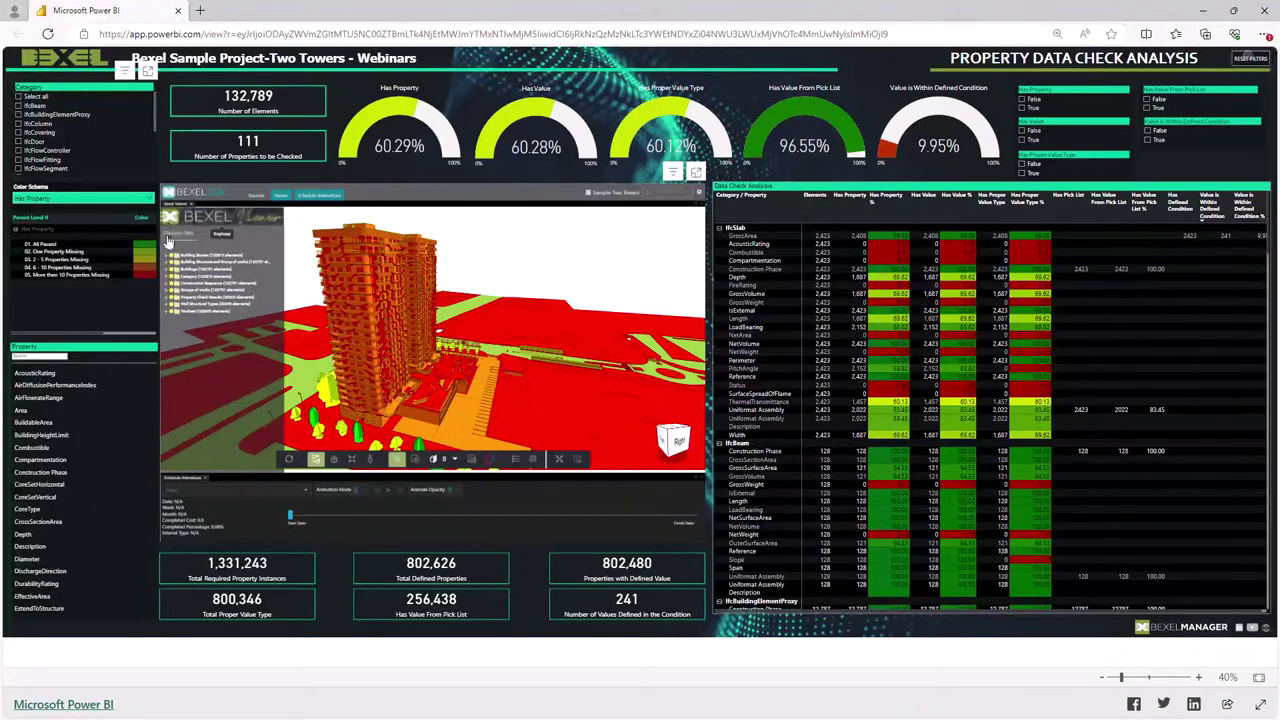
click(168, 305)
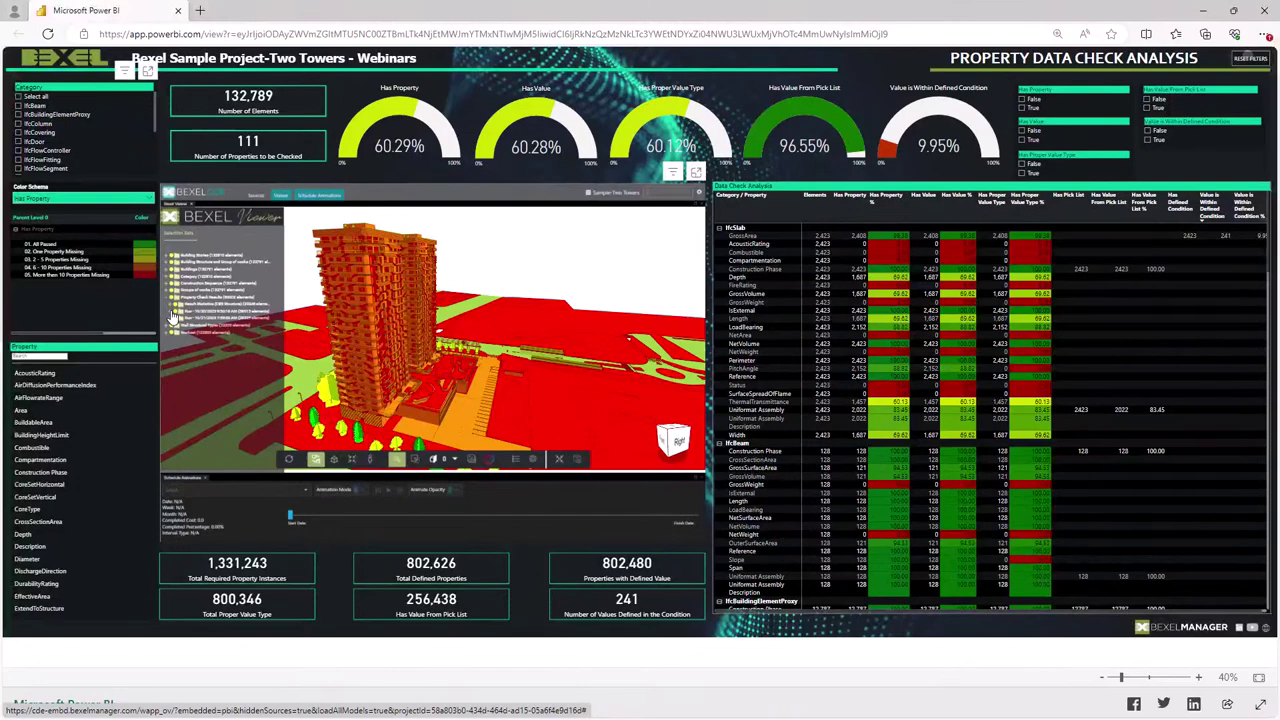
click(174, 311)
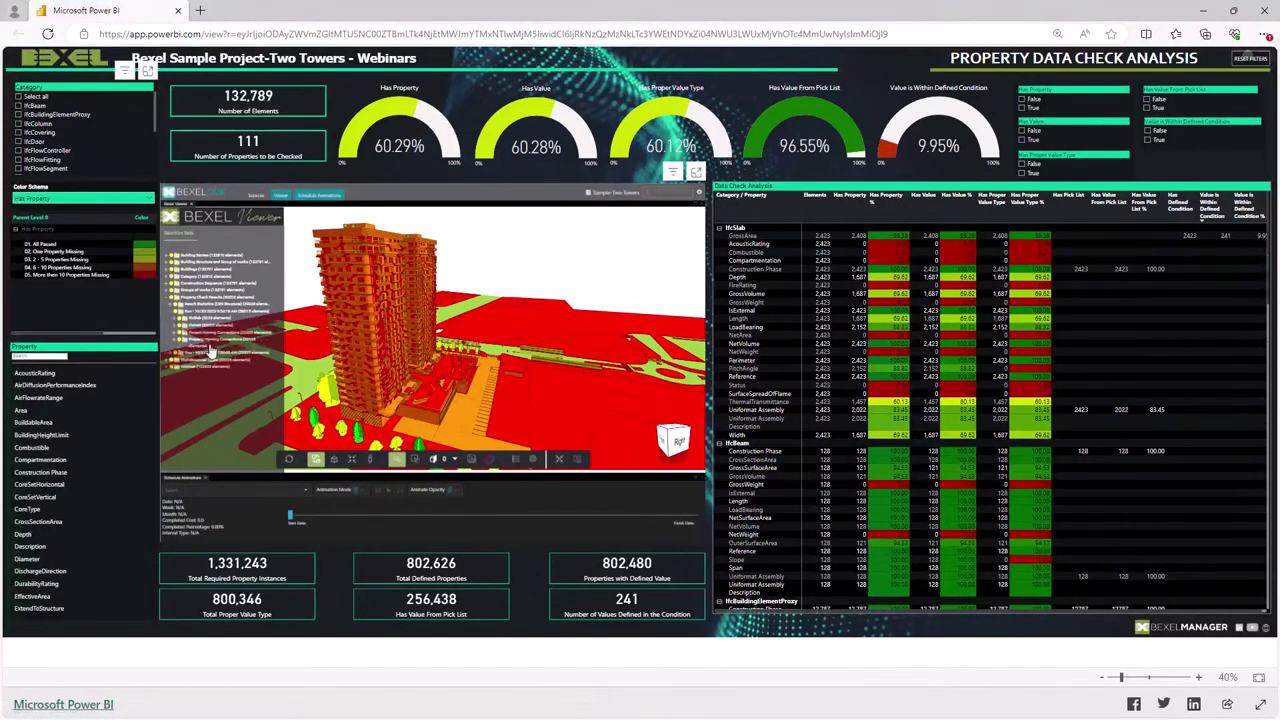
click(174, 318)
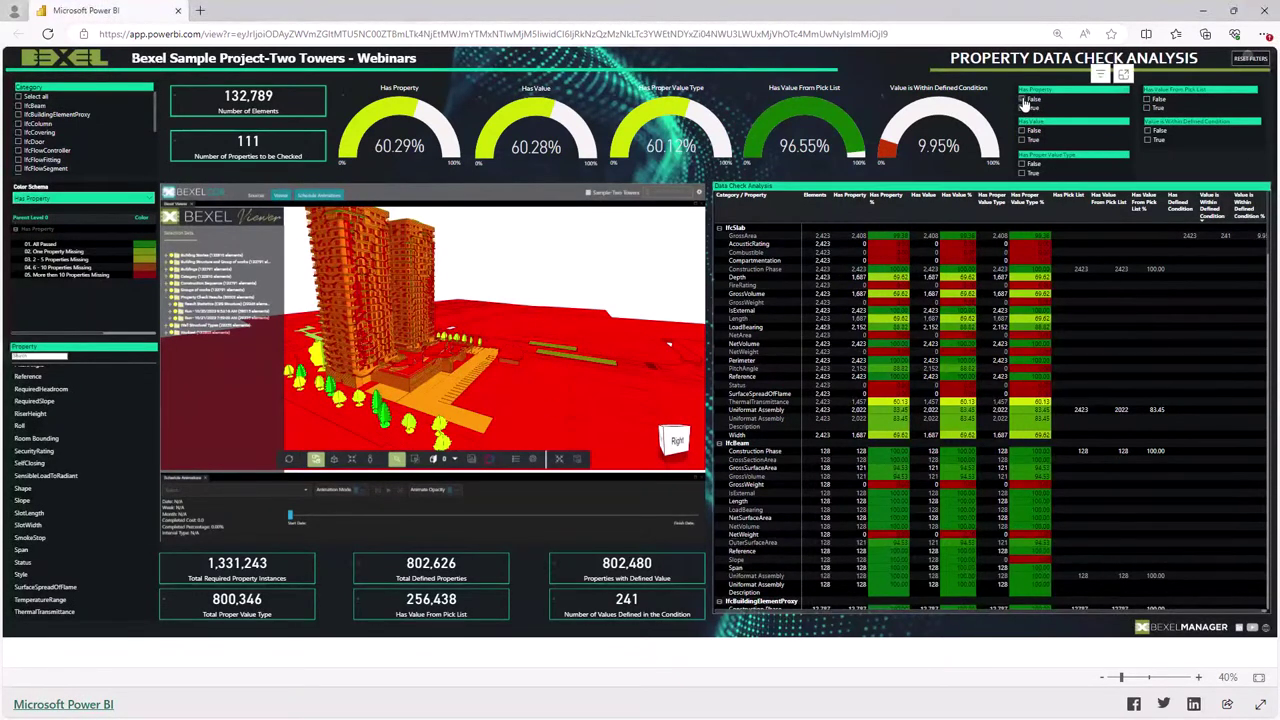
Examine the Data Check Analysis table with Has Property filtered to False, and clear the filter.
click(1023, 100)
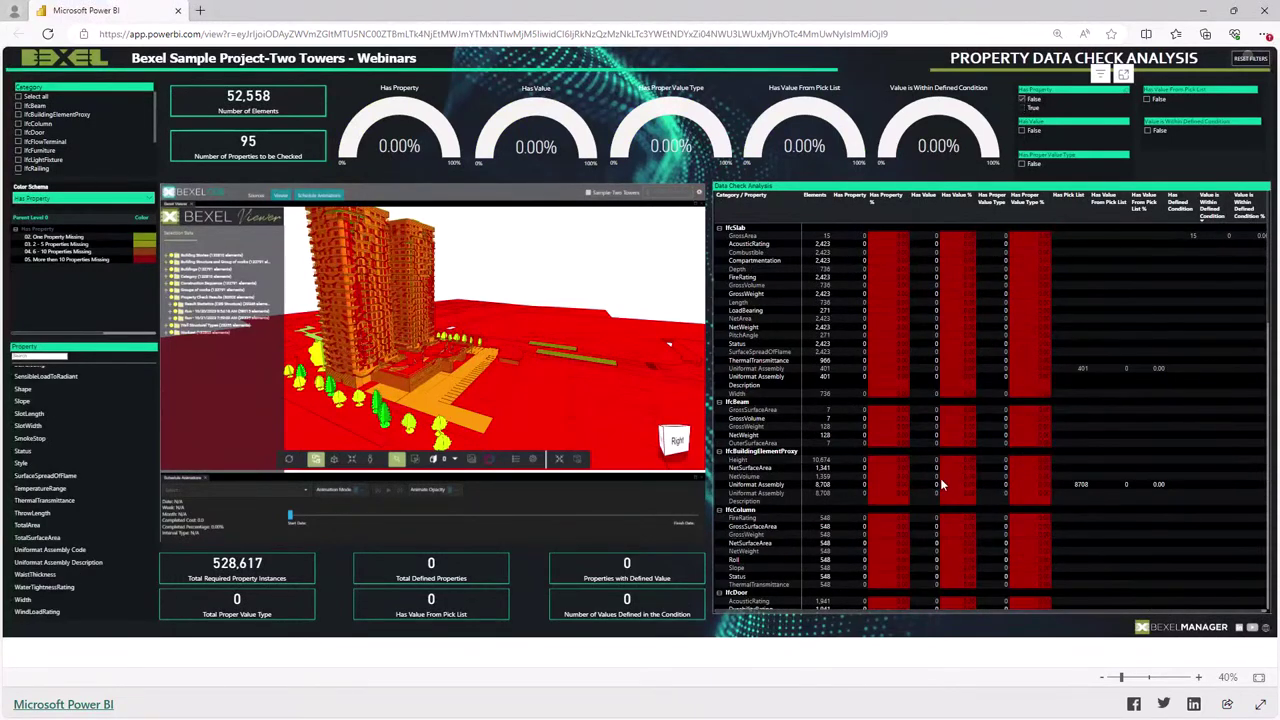
scroll(954, 504, down, 5)
scroll(956, 513, down, 10)
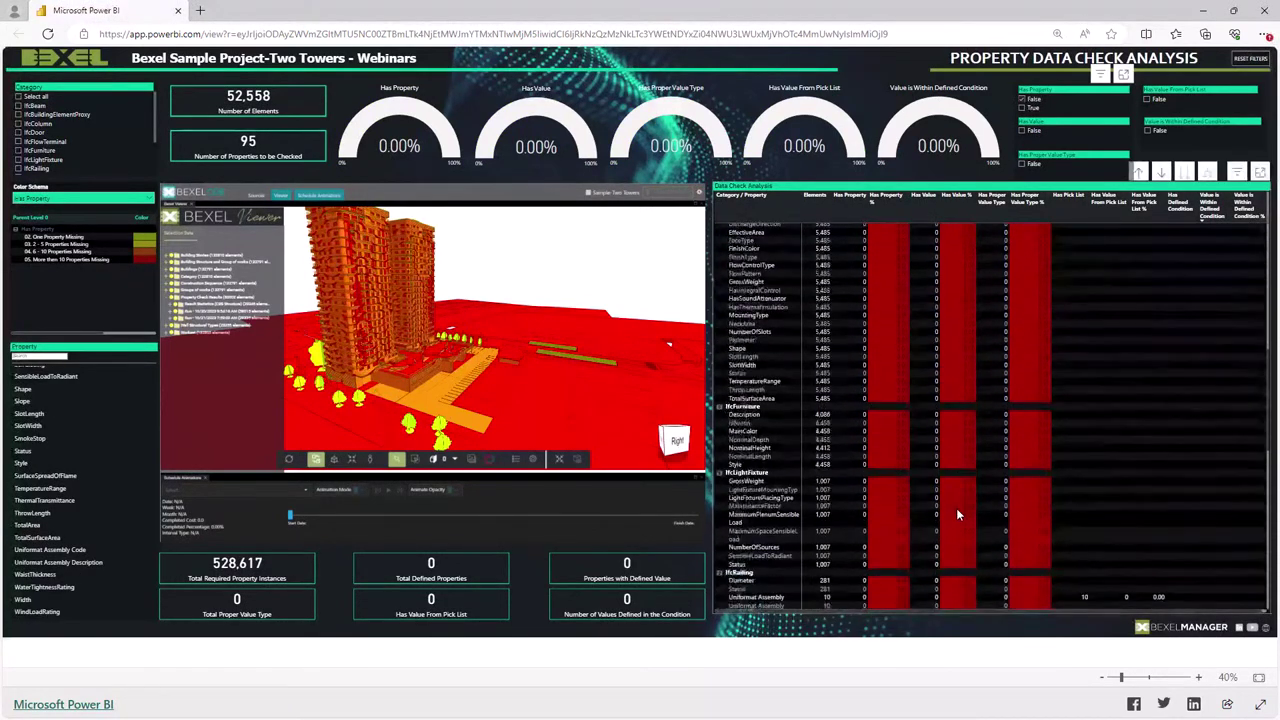
scroll(956, 510, up, 15)
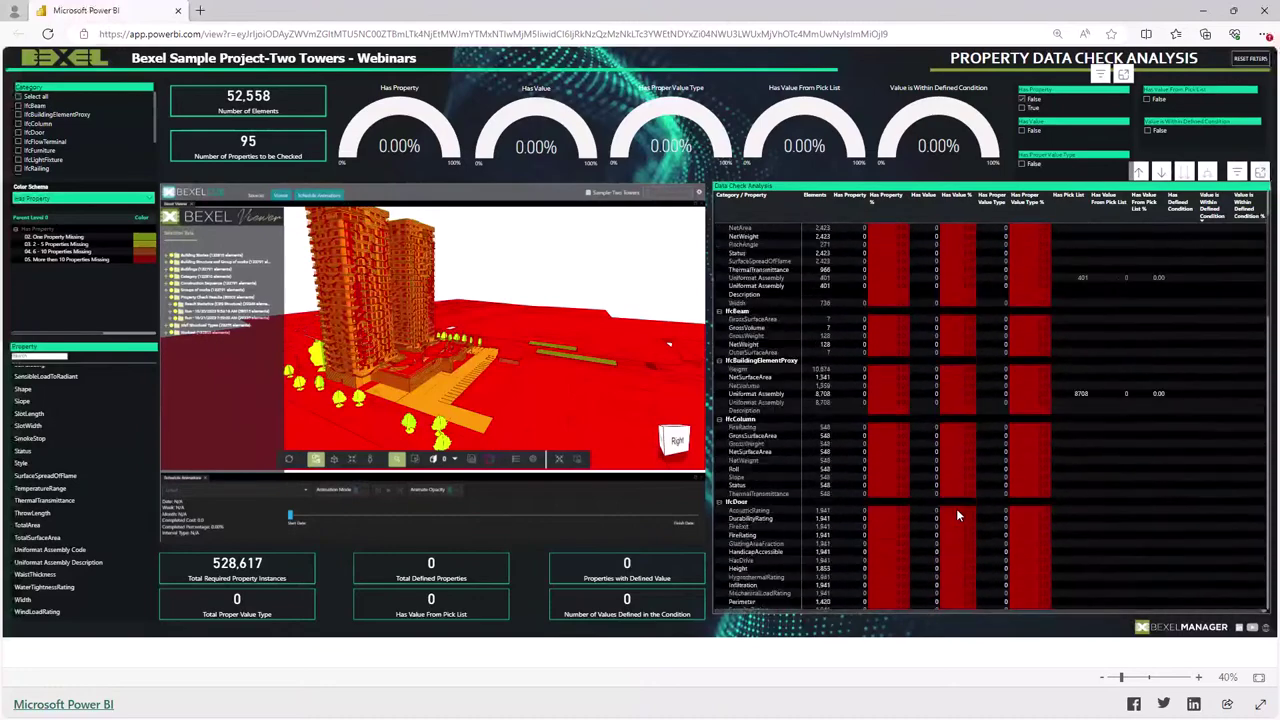
click(1024, 102)
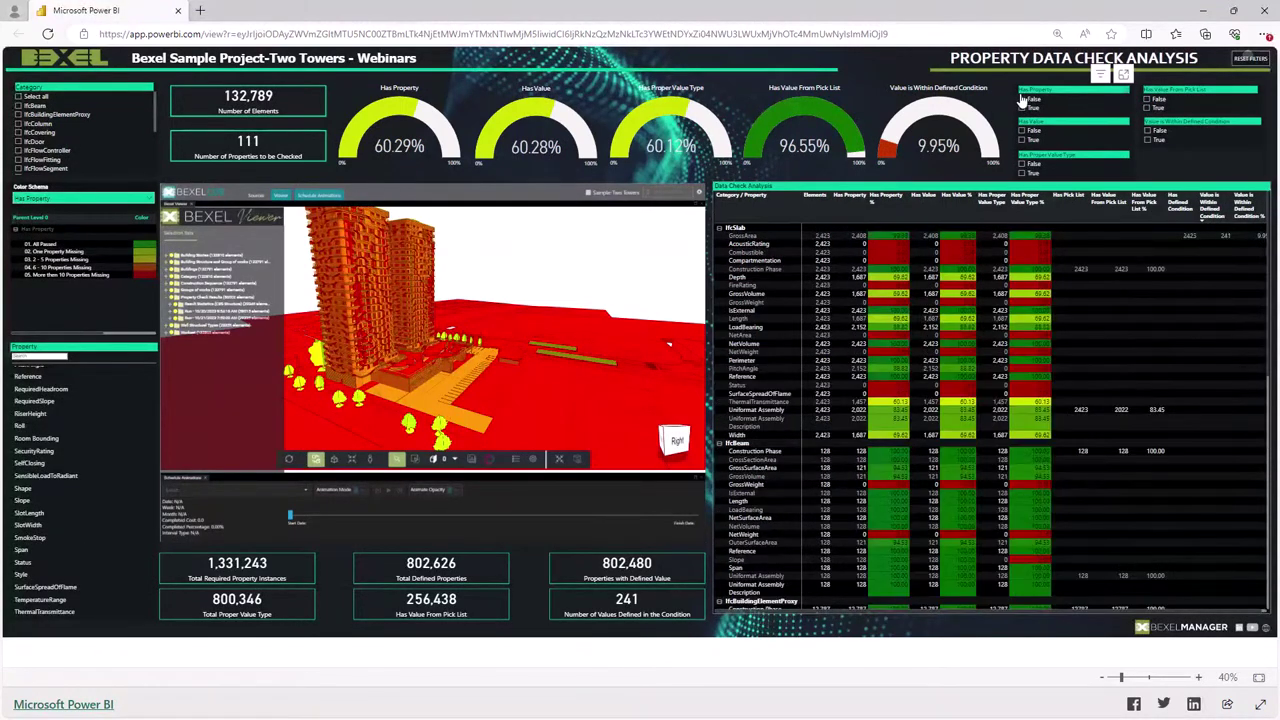
Filter the report to the IfcSlab category.
scroll(44, 133, down, 3)
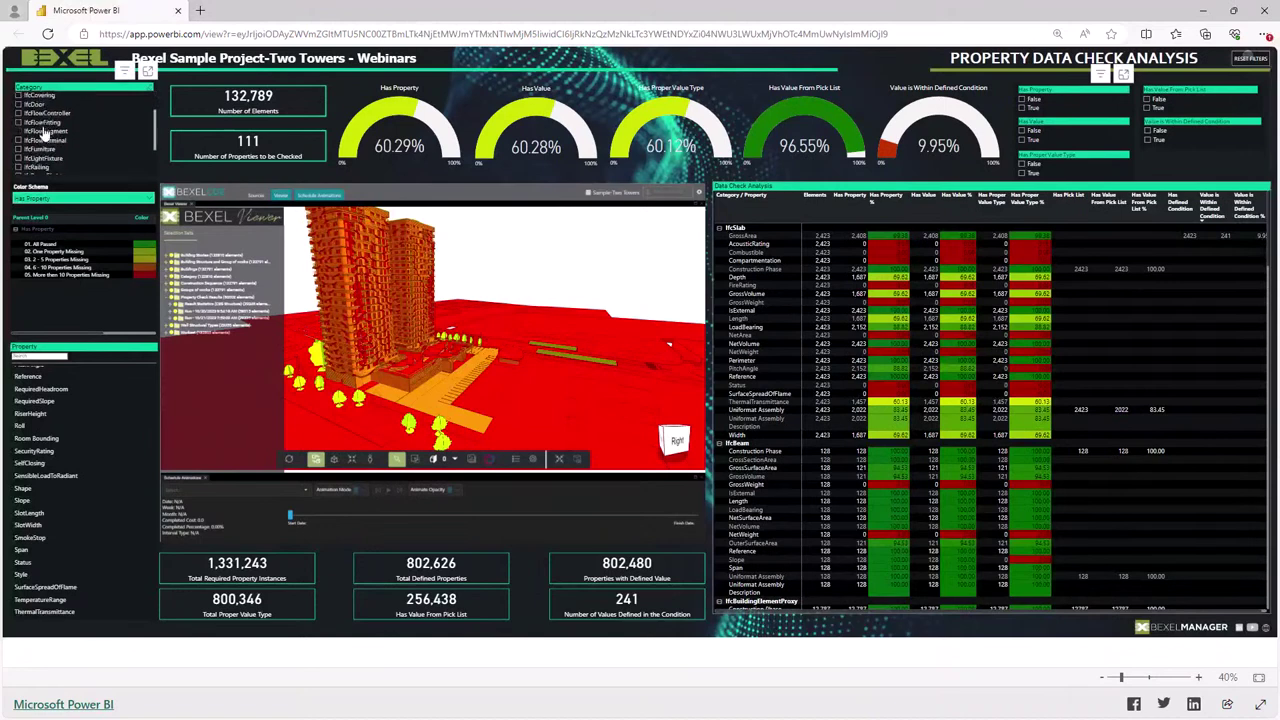
scroll(44, 133, down, 3)
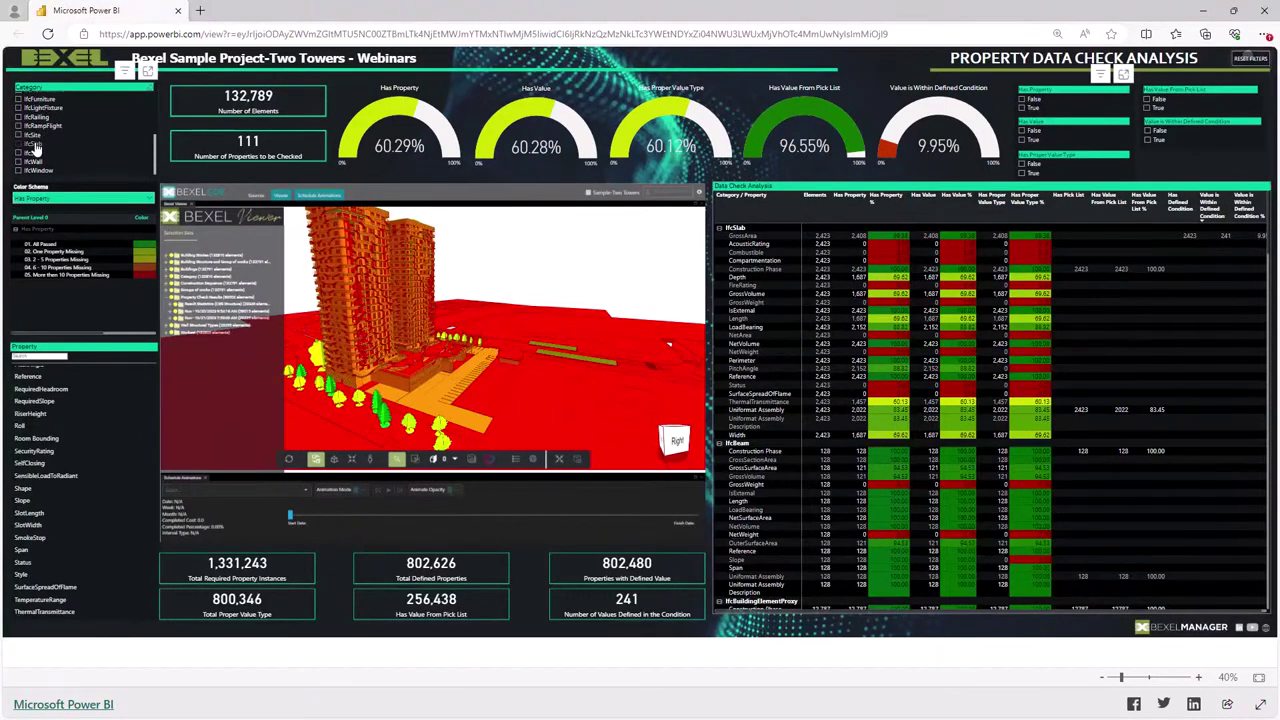
click(33, 146)
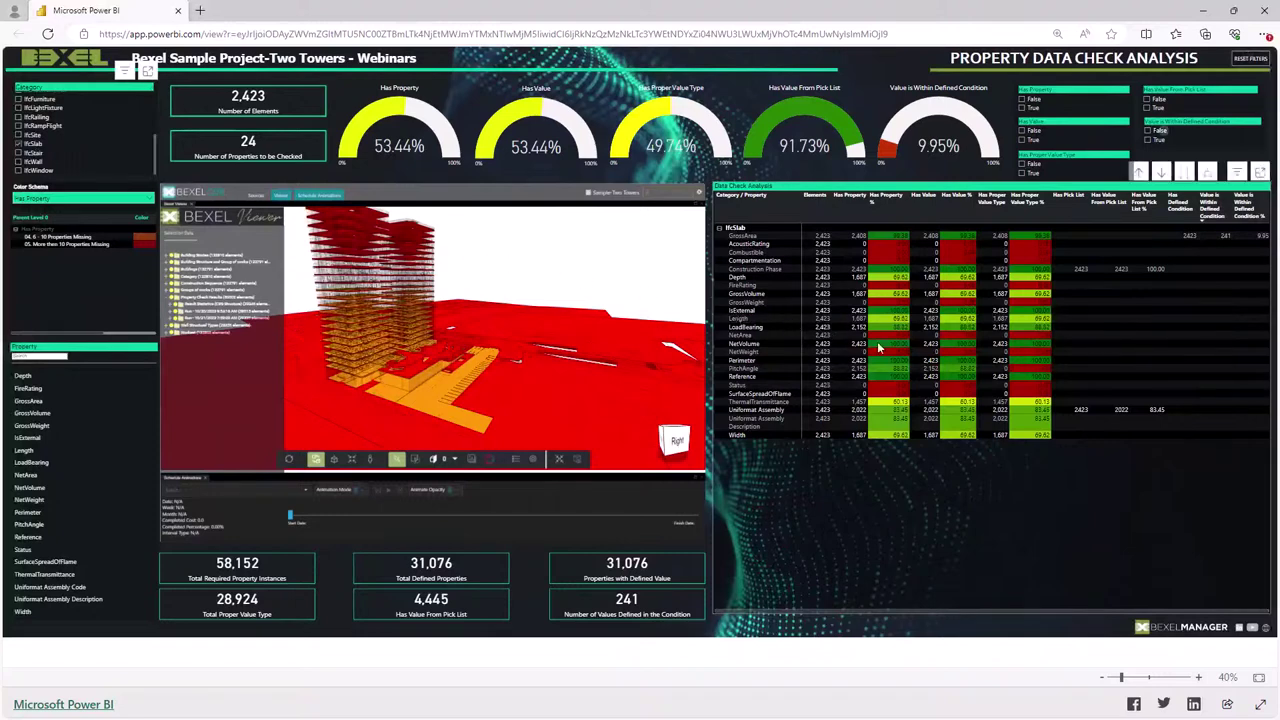
View the slabs with Value is Within Defined Condition filtered to True, and clear that filter.
click(1148, 141)
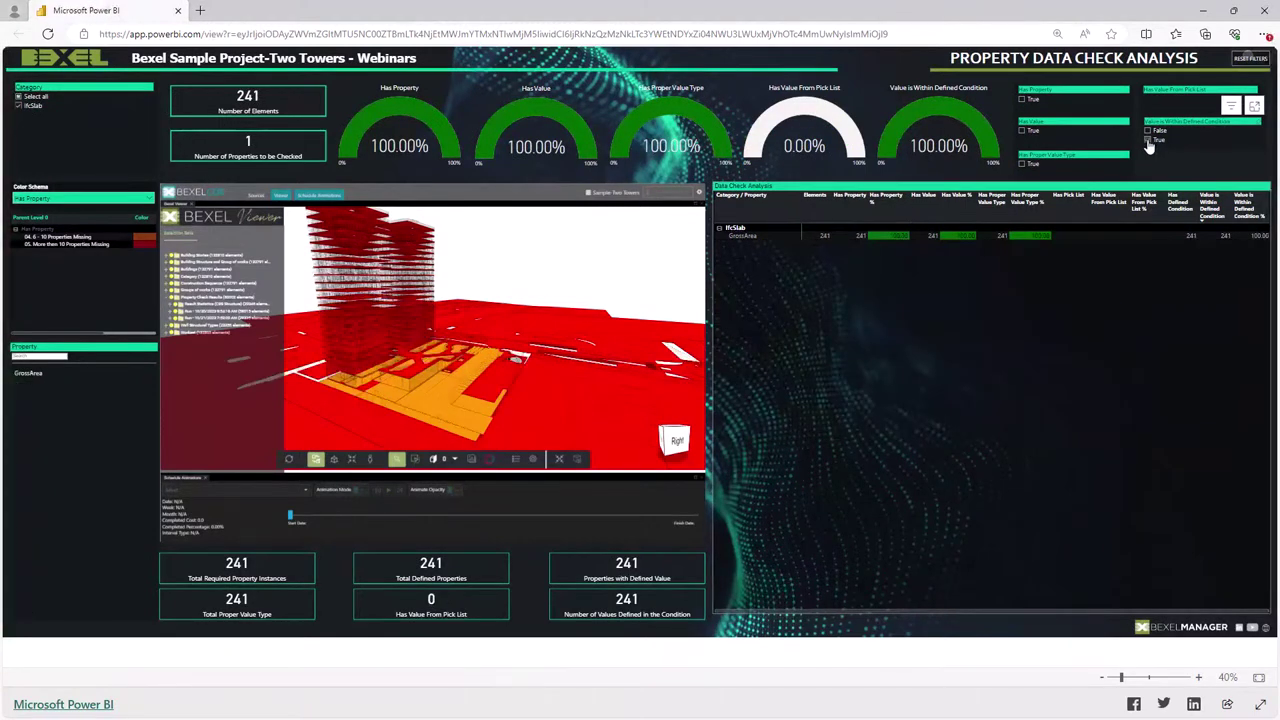
click(1148, 141)
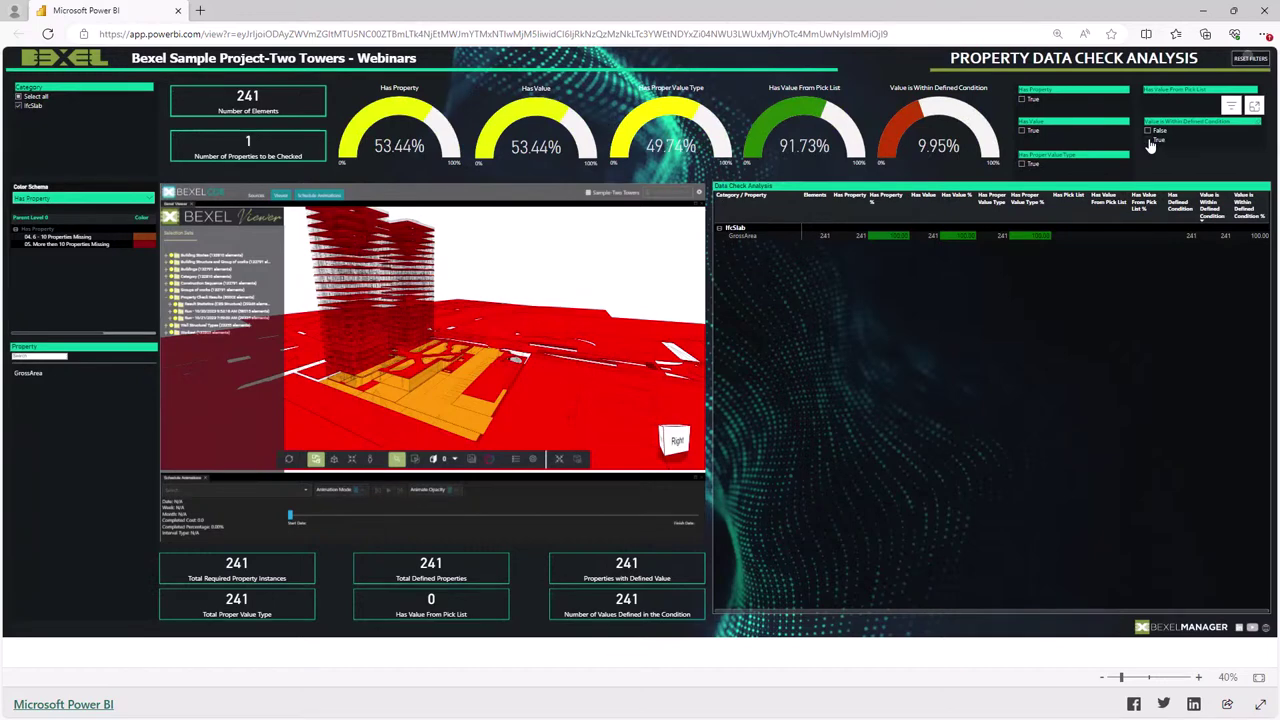
click(1150, 141)
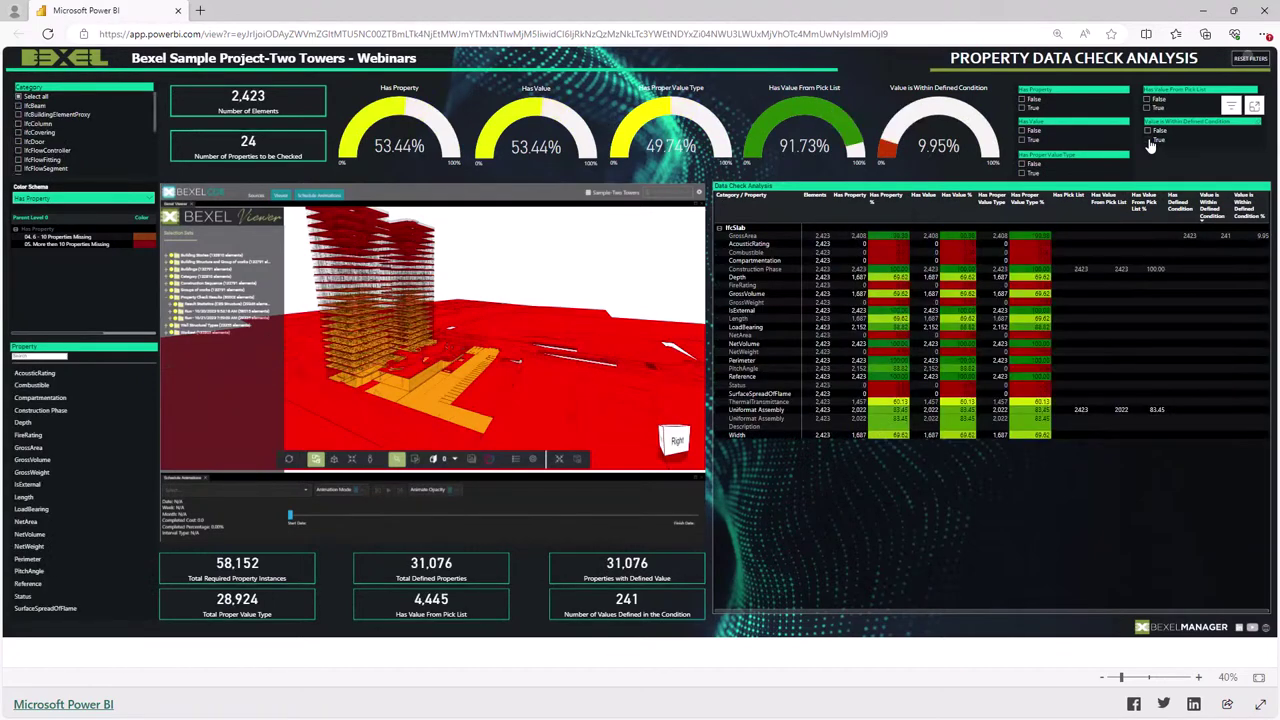
Restore all categories and filter the report to the Uniformat Assembly Code property.
click(18, 97)
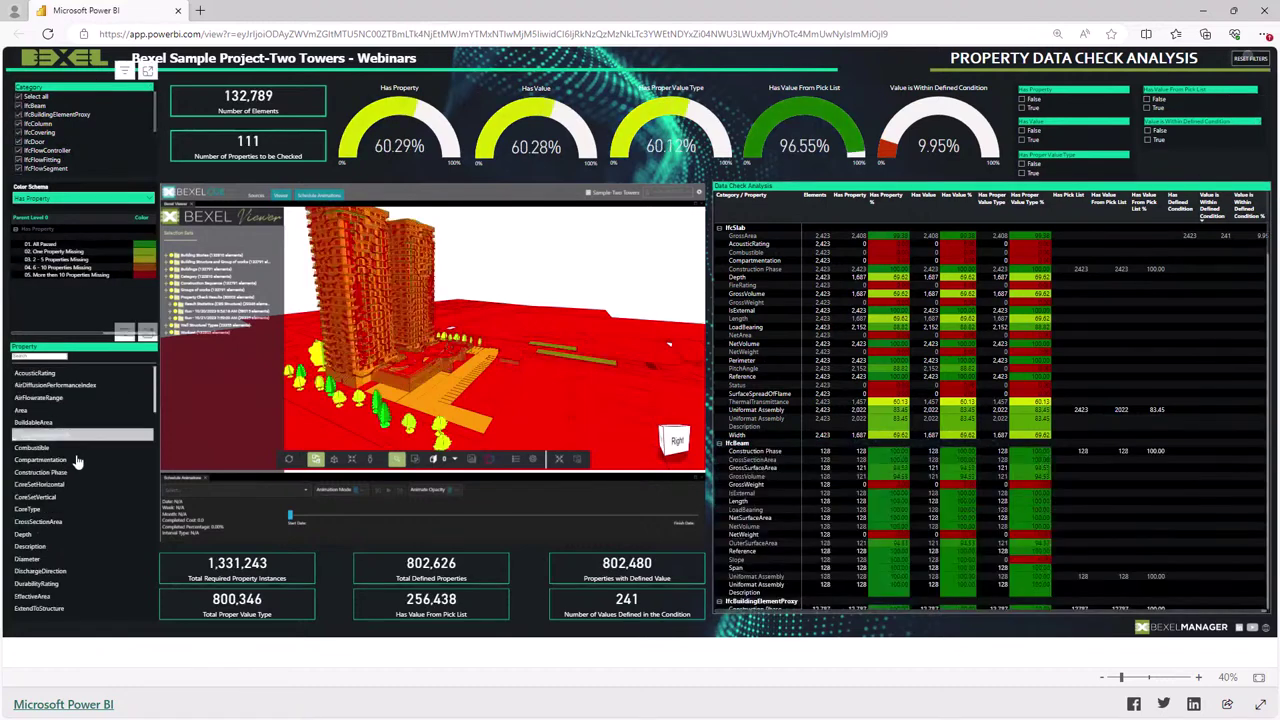
drag(155, 395, 155, 621)
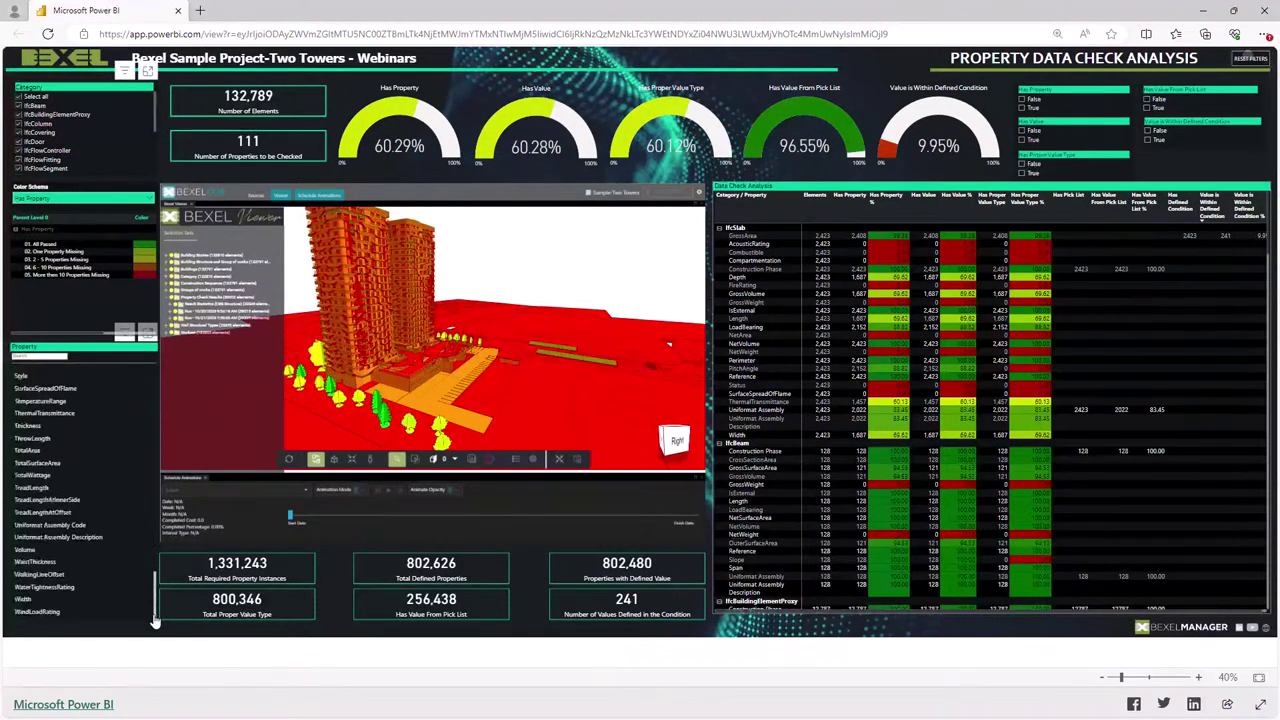
click(72, 524)
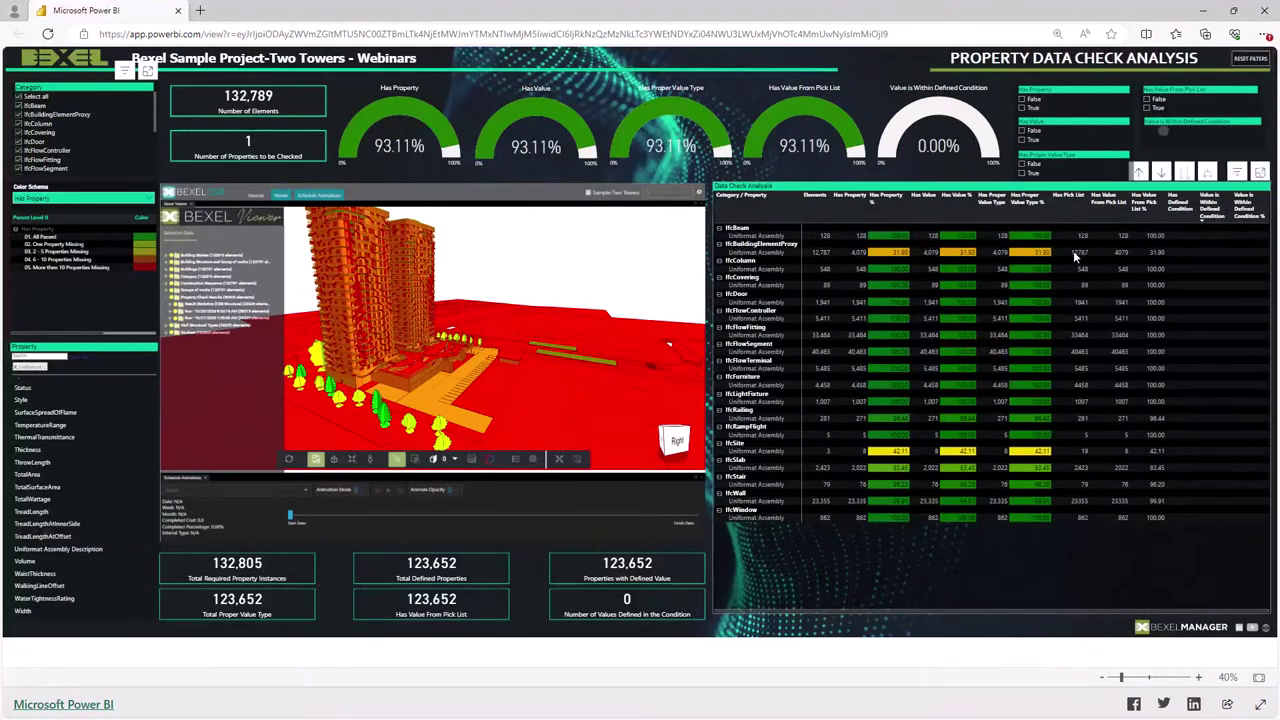
Filter Has Property to False, isolate the IfcSlab Uniformat Assembly Code row, and clear the row and property selections.
click(1022, 100)
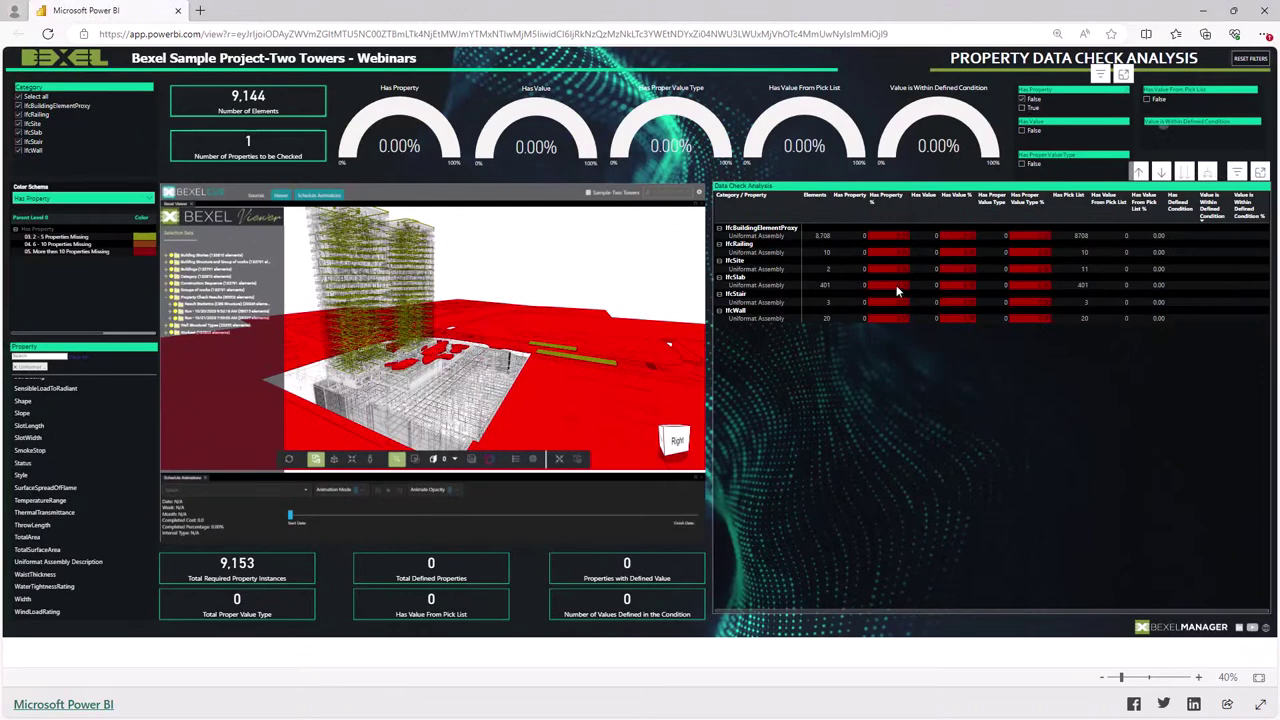
click(759, 285)
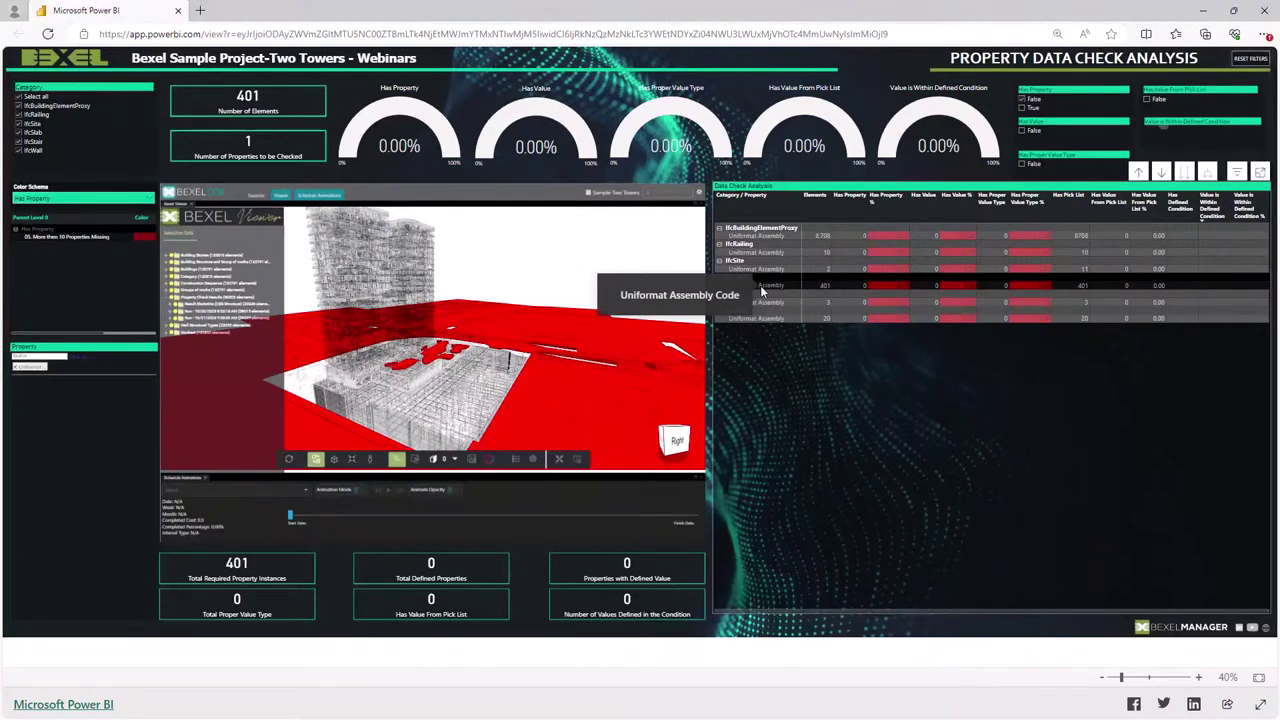
click(760, 286)
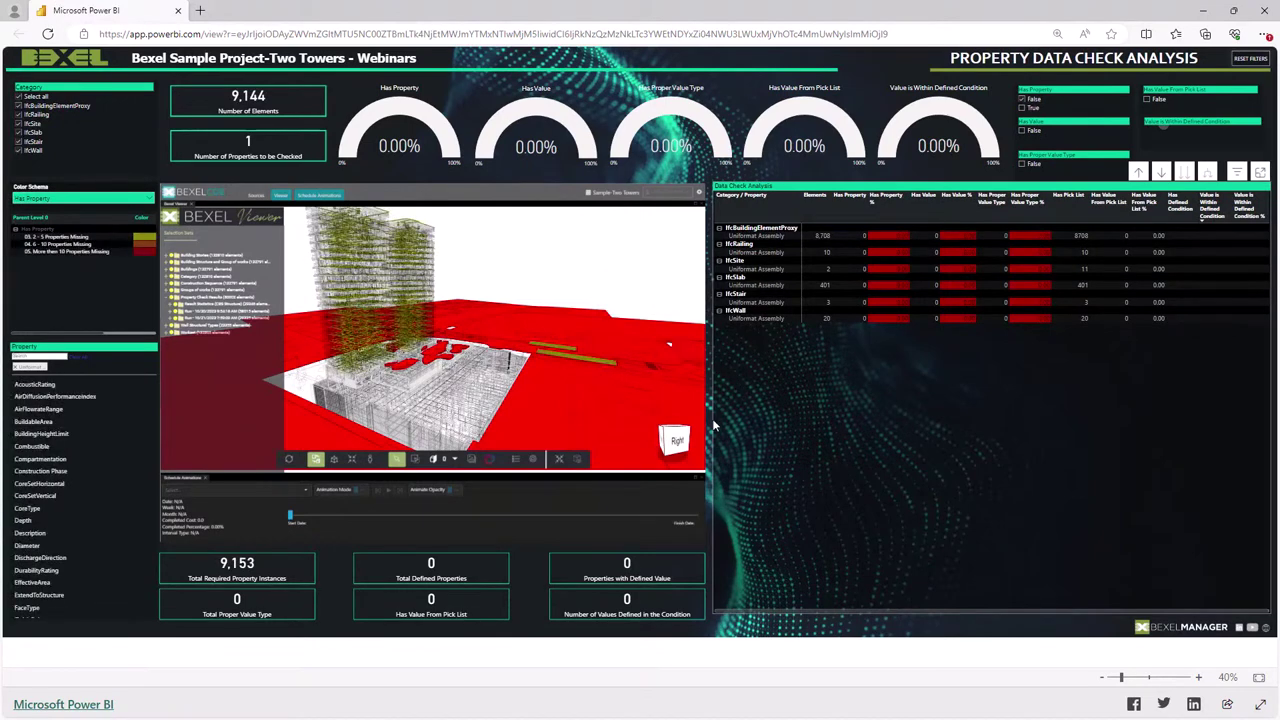
click(80, 362)
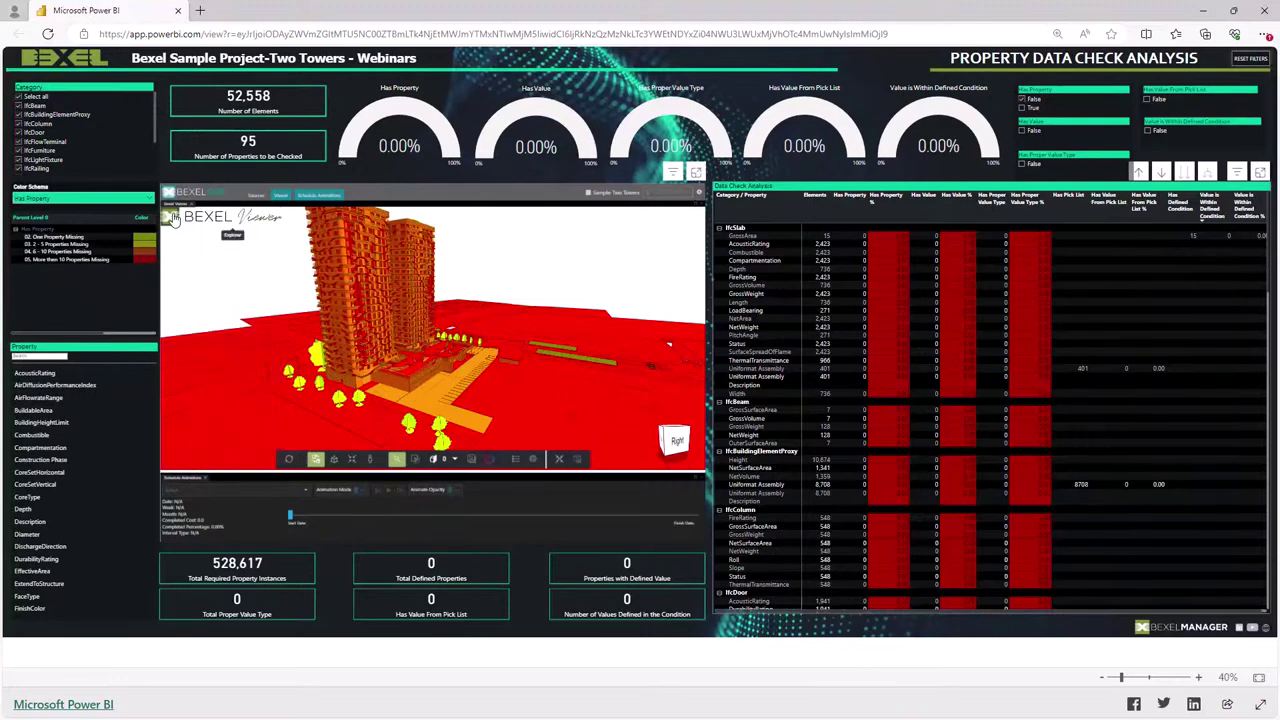
Limit the report to the IfcDoor category and switch the Has Property filter from False to True.
click(24, 122)
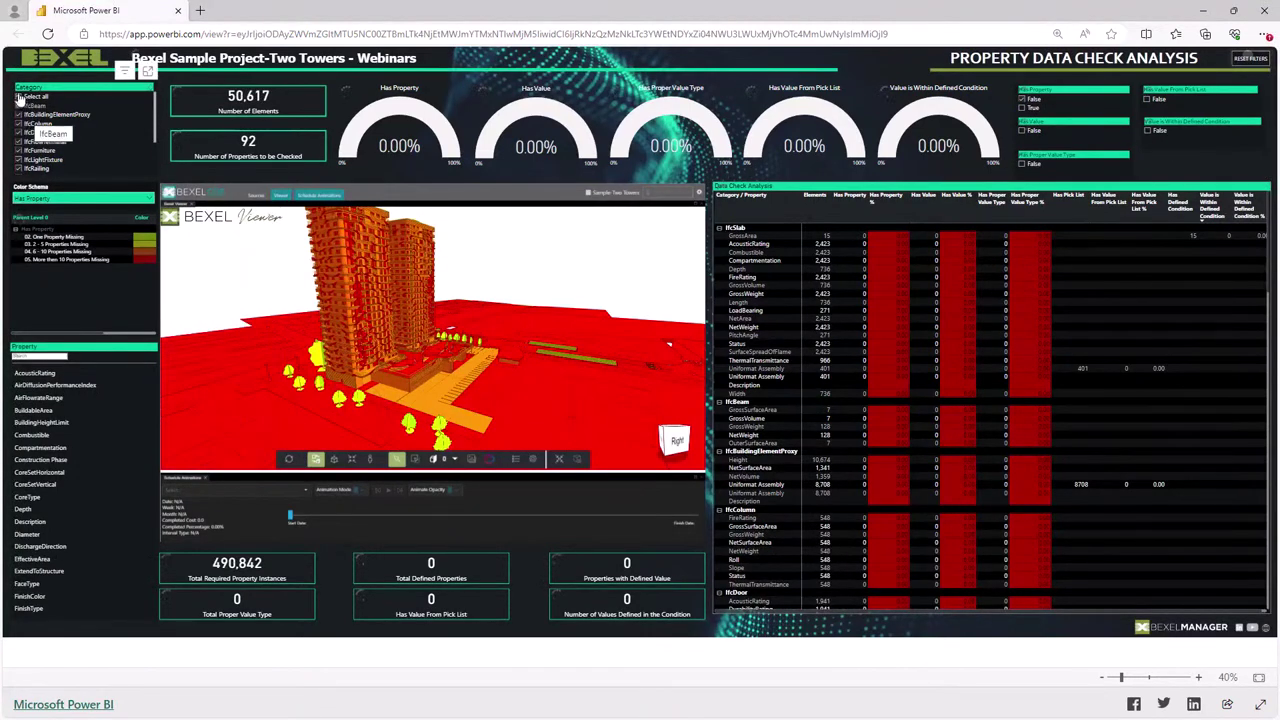
click(19, 97)
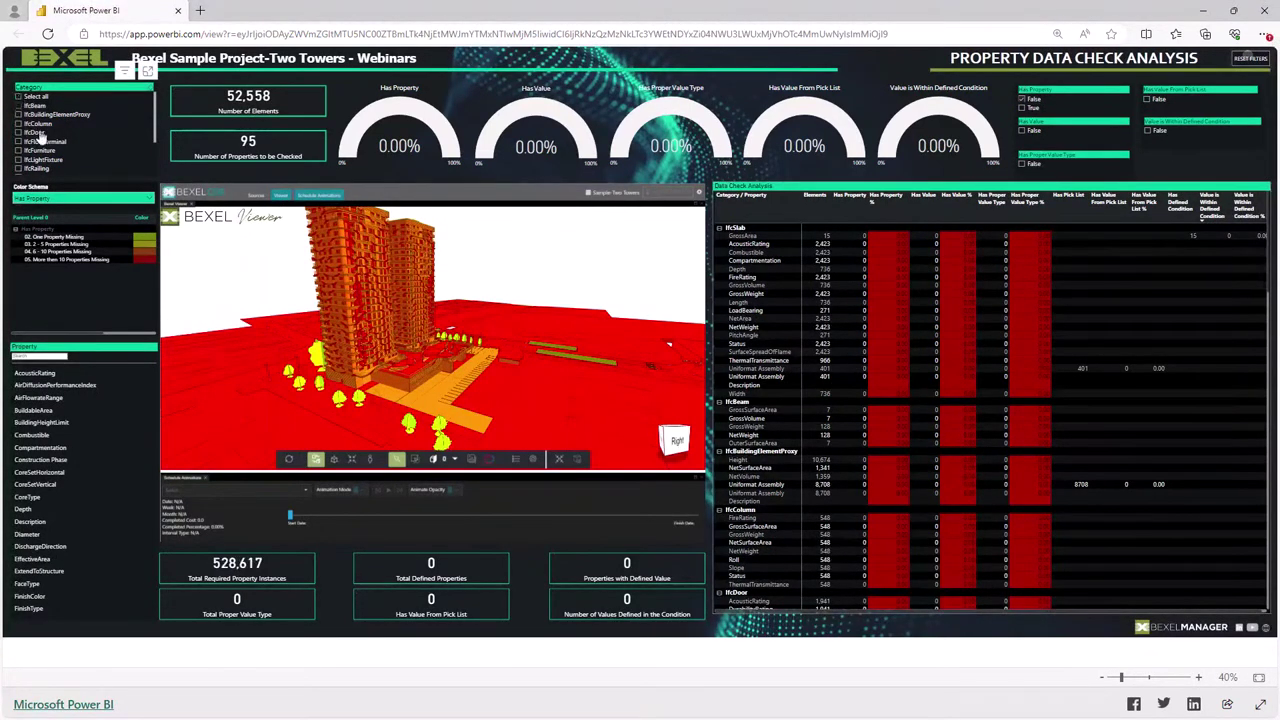
click(19, 133)
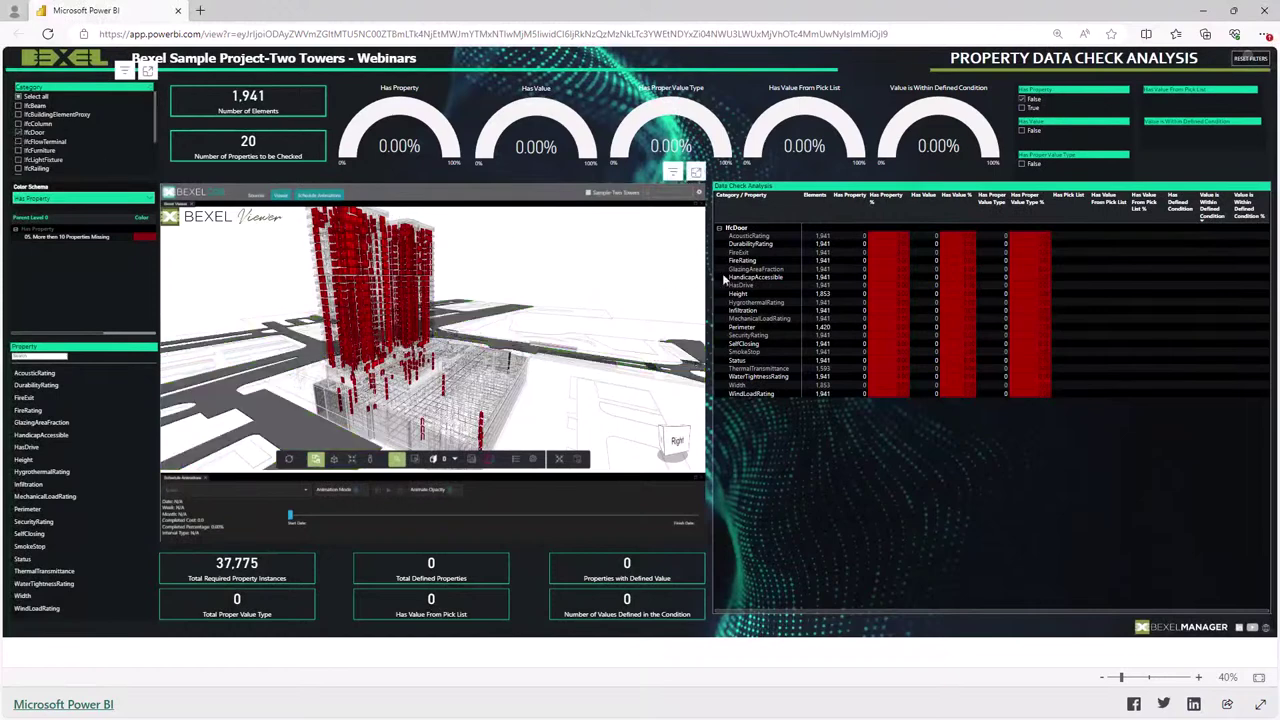
click(1022, 100)
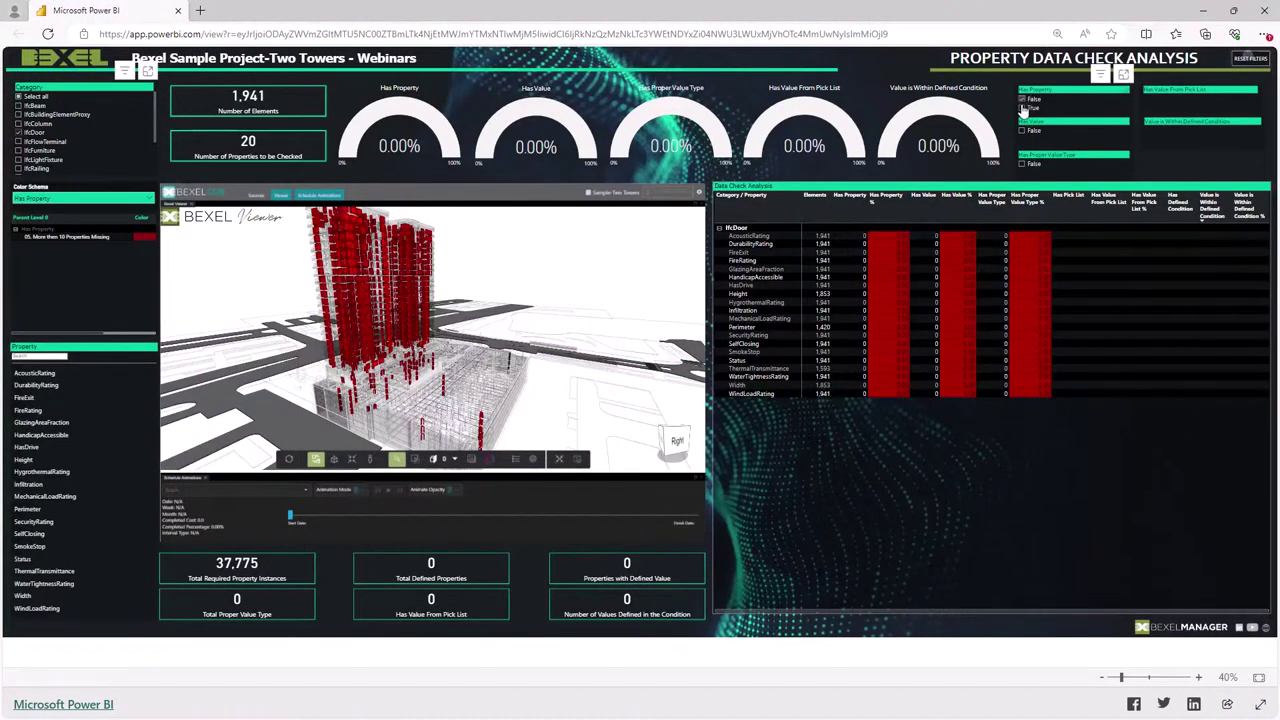
click(1022, 109)
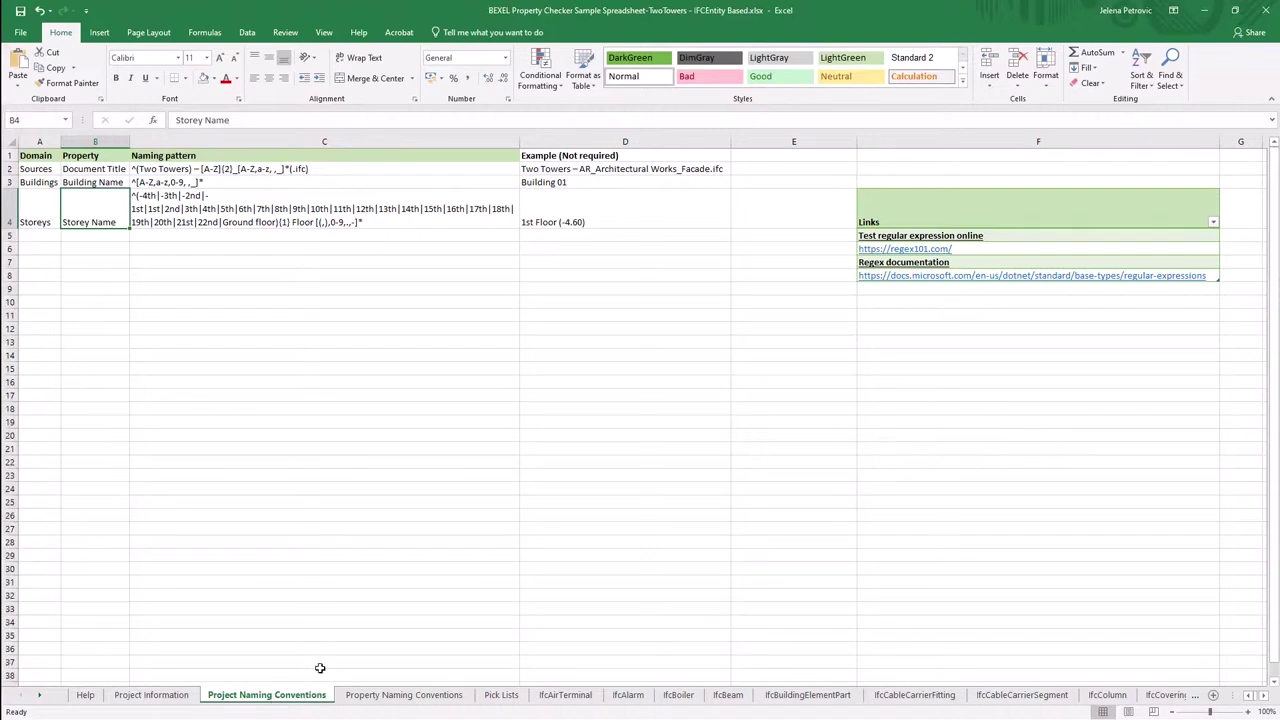
Select the Category column on the Property Naming Conventions sheet and the Domain column on the Project Naming Conventions sheet.
click(360, 698)
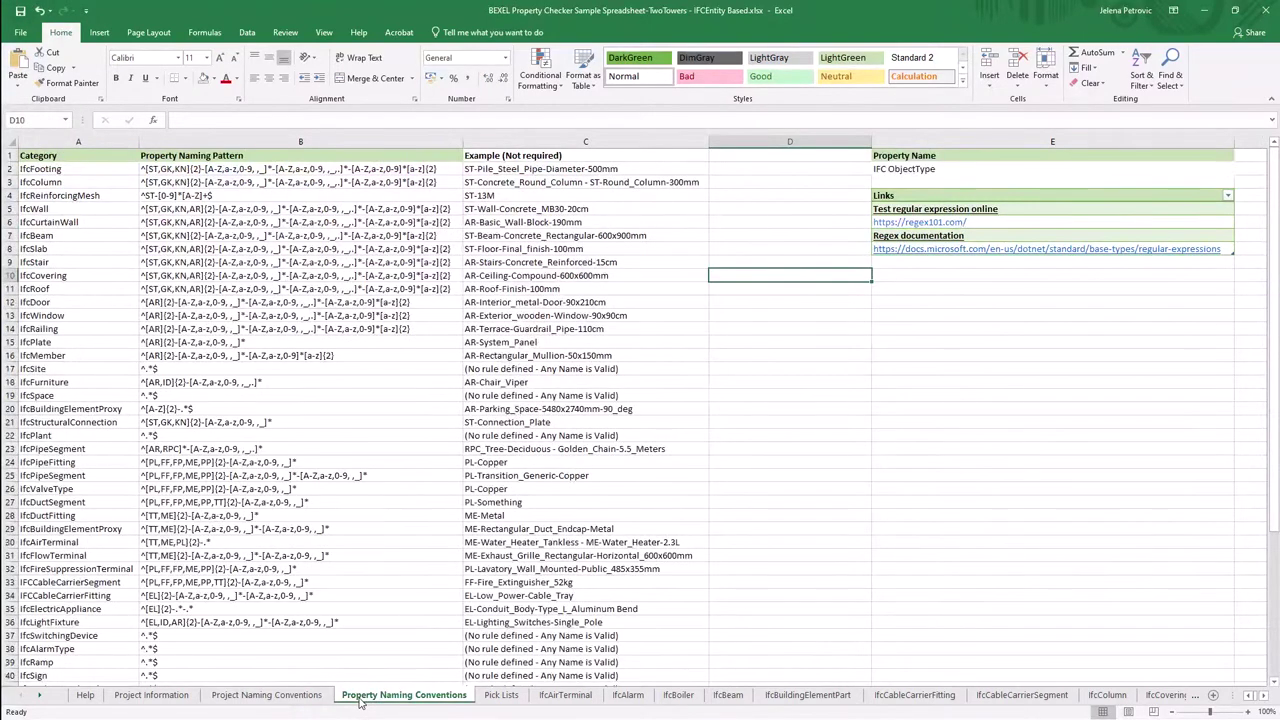
click(80, 141)
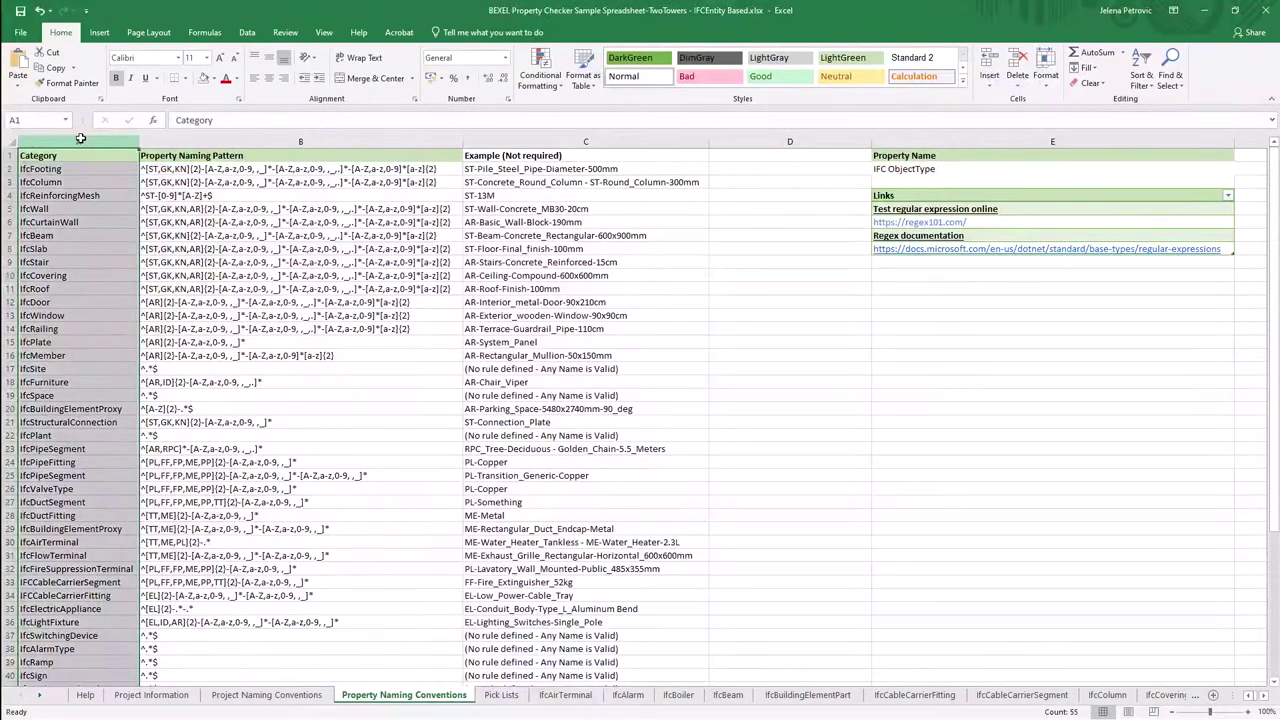
click(266, 694)
click(30, 141)
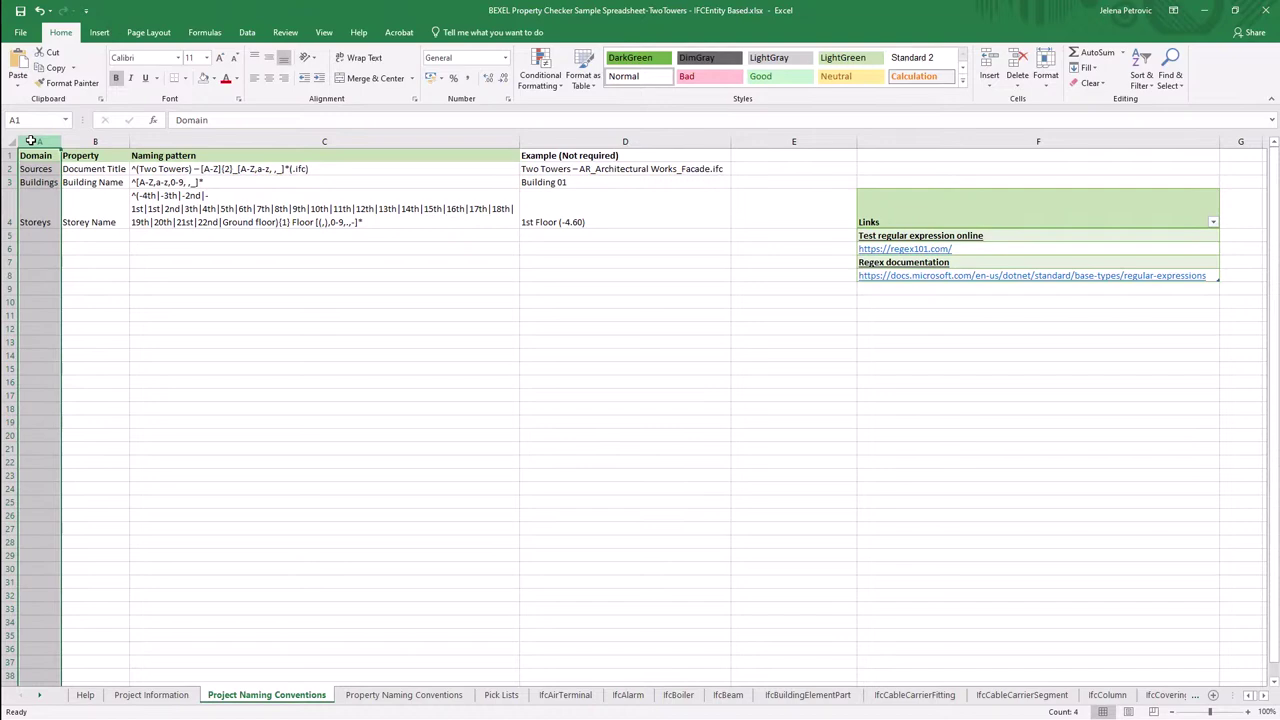
On the Property Naming Conventions sheet, select the IfcFooting category with its pattern, followed by the whole Category and Property Naming Pattern columns.
click(404, 694)
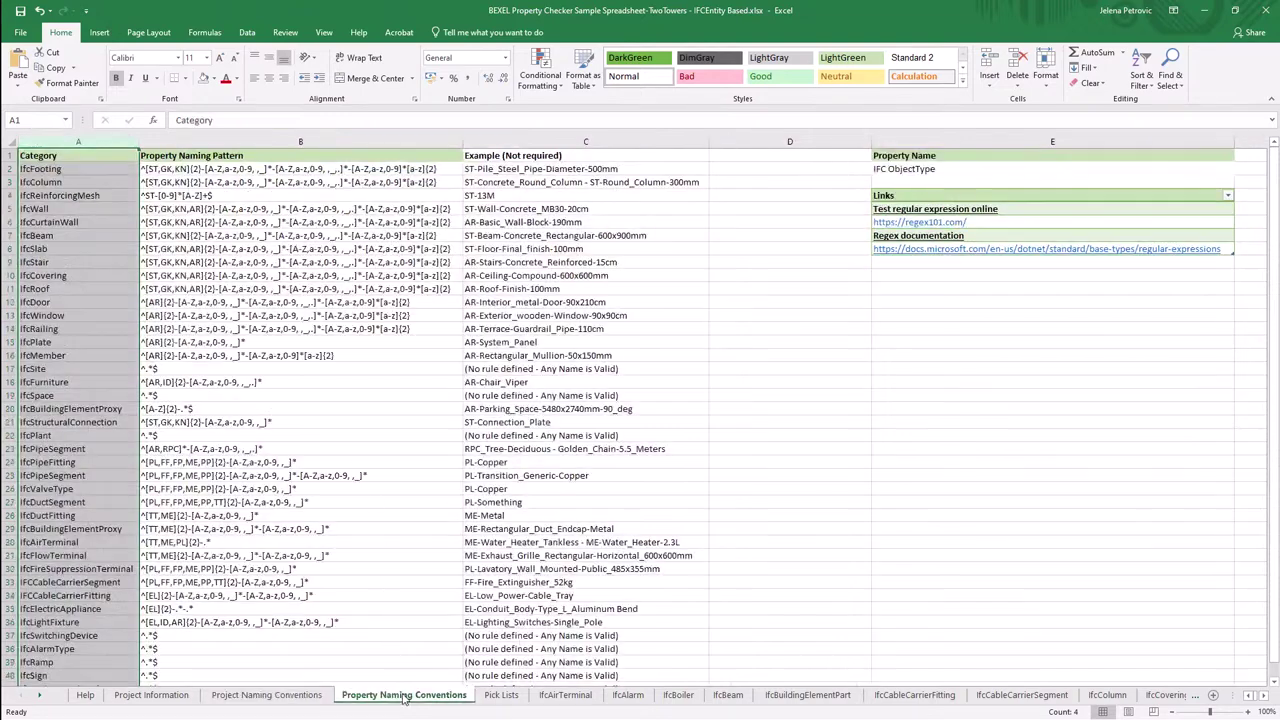
click(61, 169)
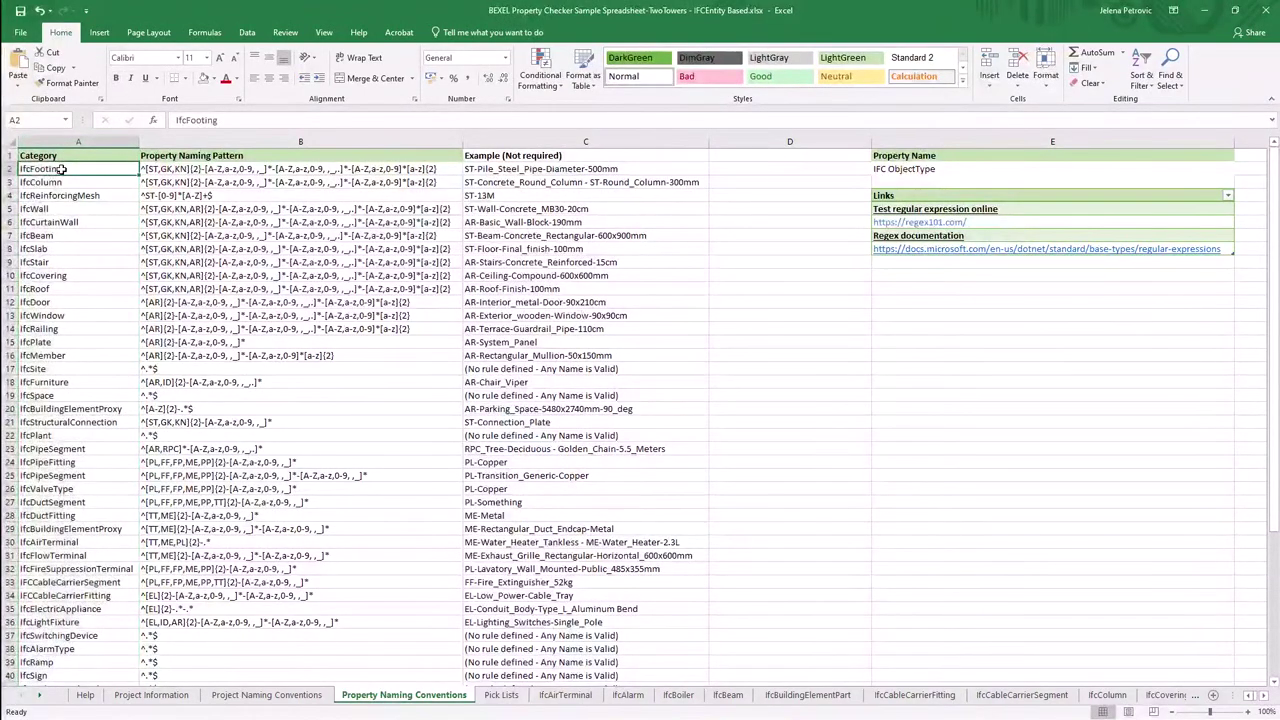
drag(61, 169, 206, 167)
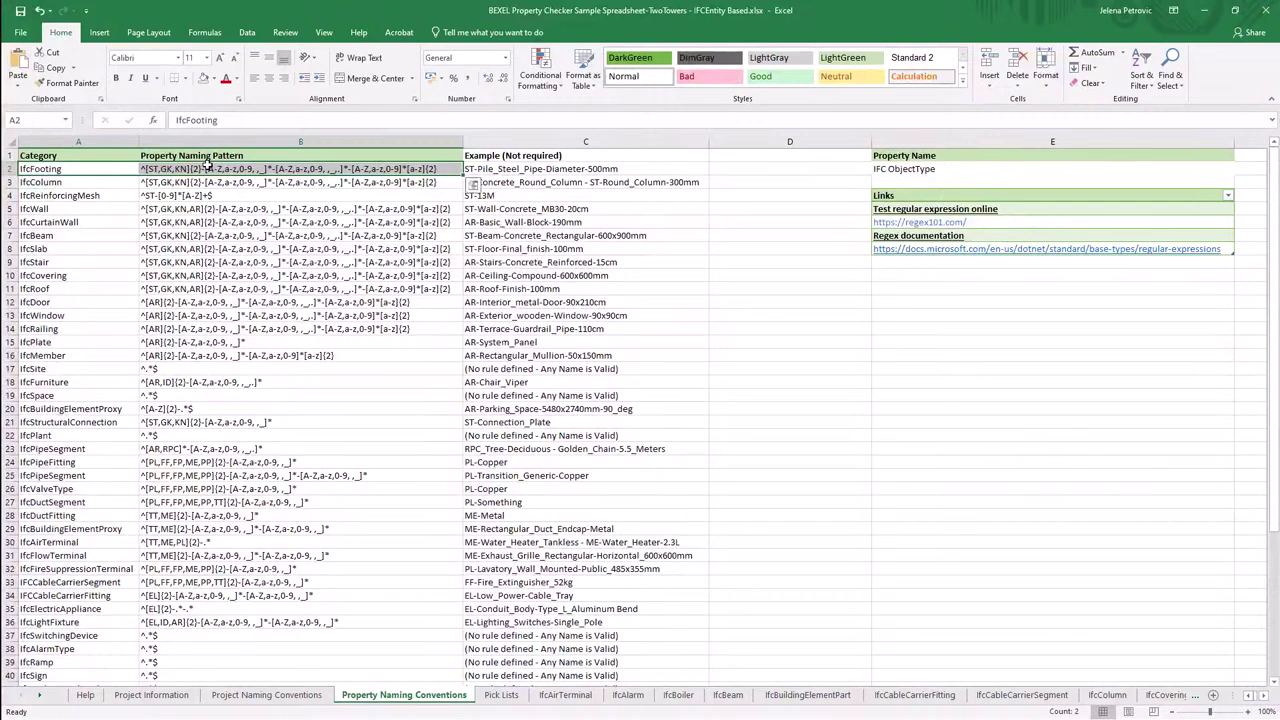
click(84, 141)
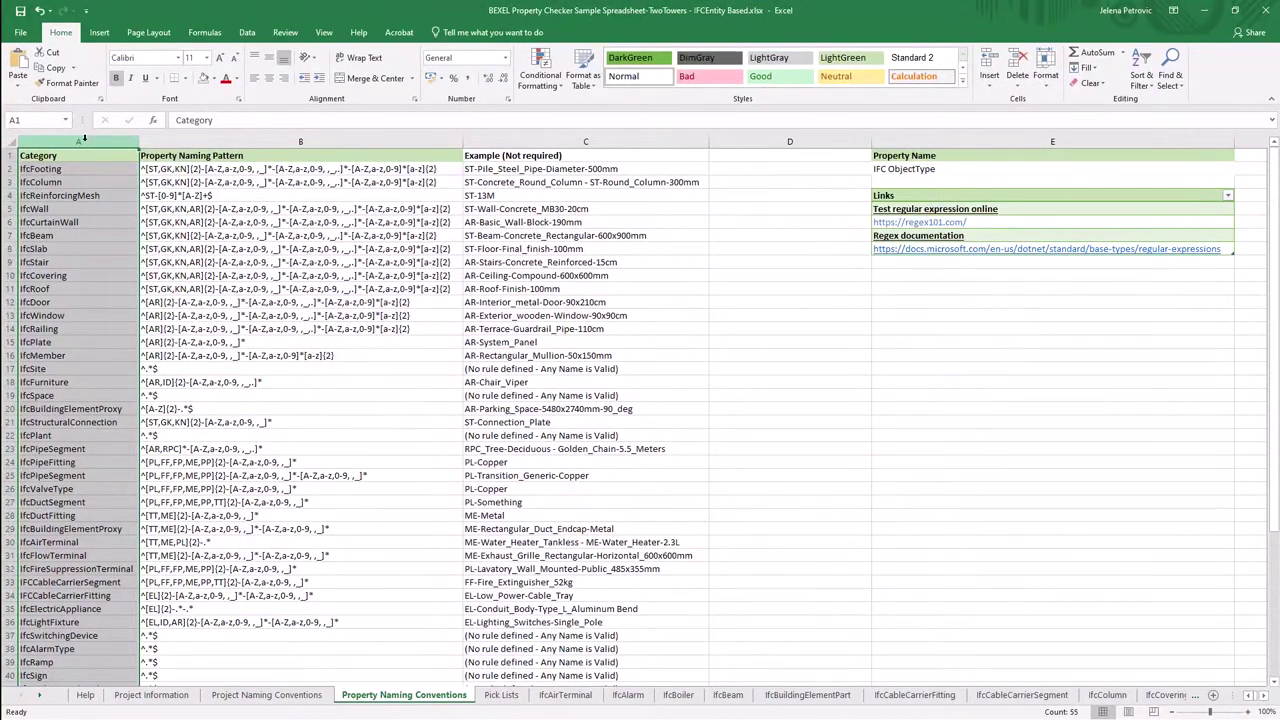
click(200, 141)
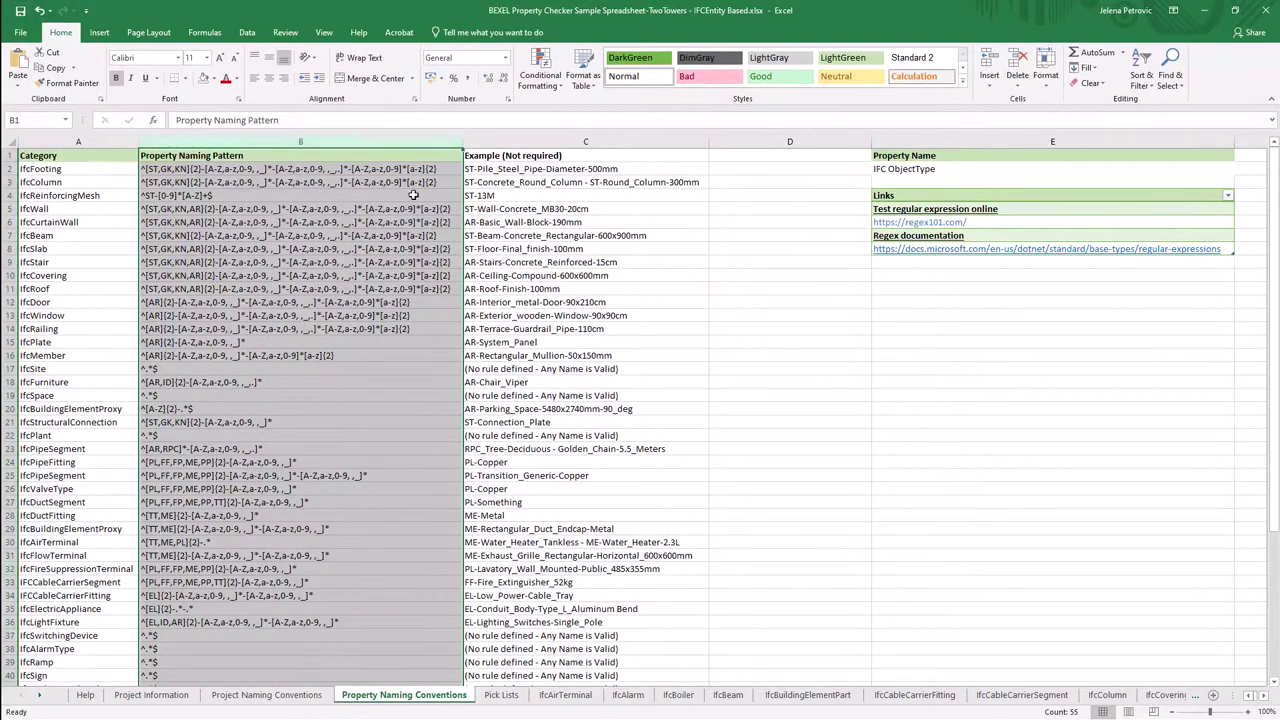
Fill the IFC ObjectType cell under Property Name with orange and select the naming patterns from IfcFooting to IfcRailing.
click(896, 170)
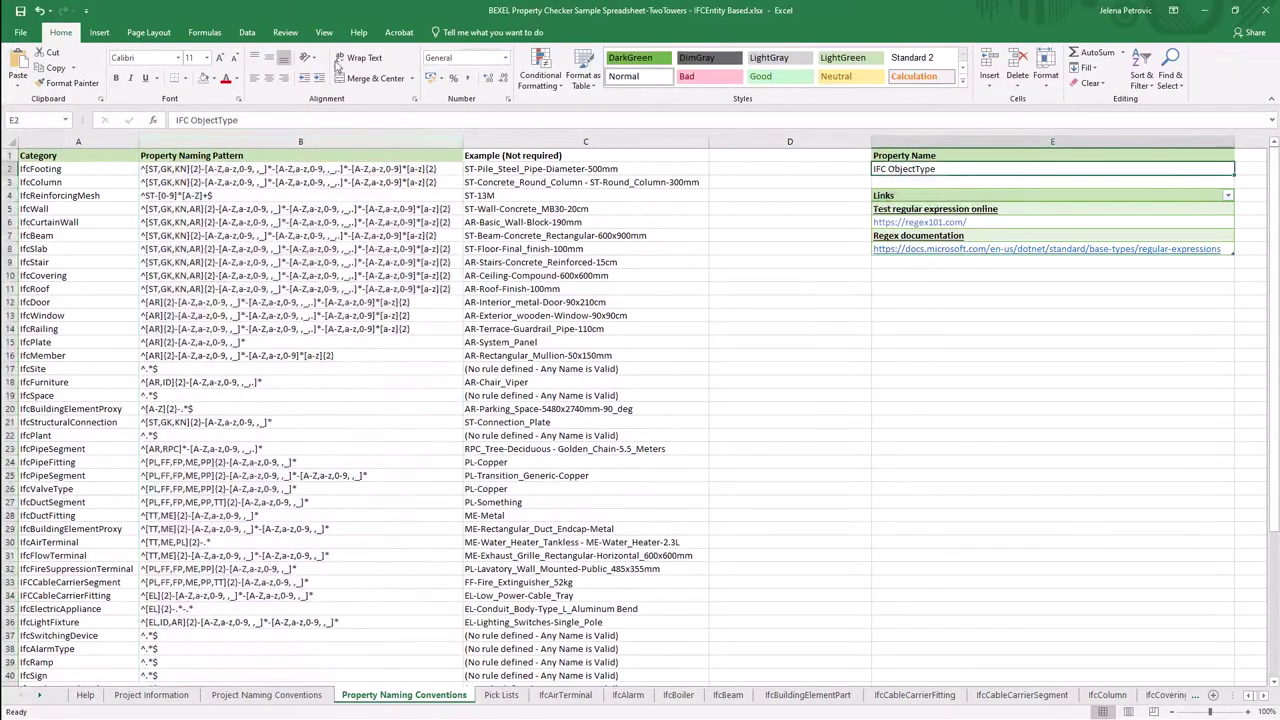
click(213, 78)
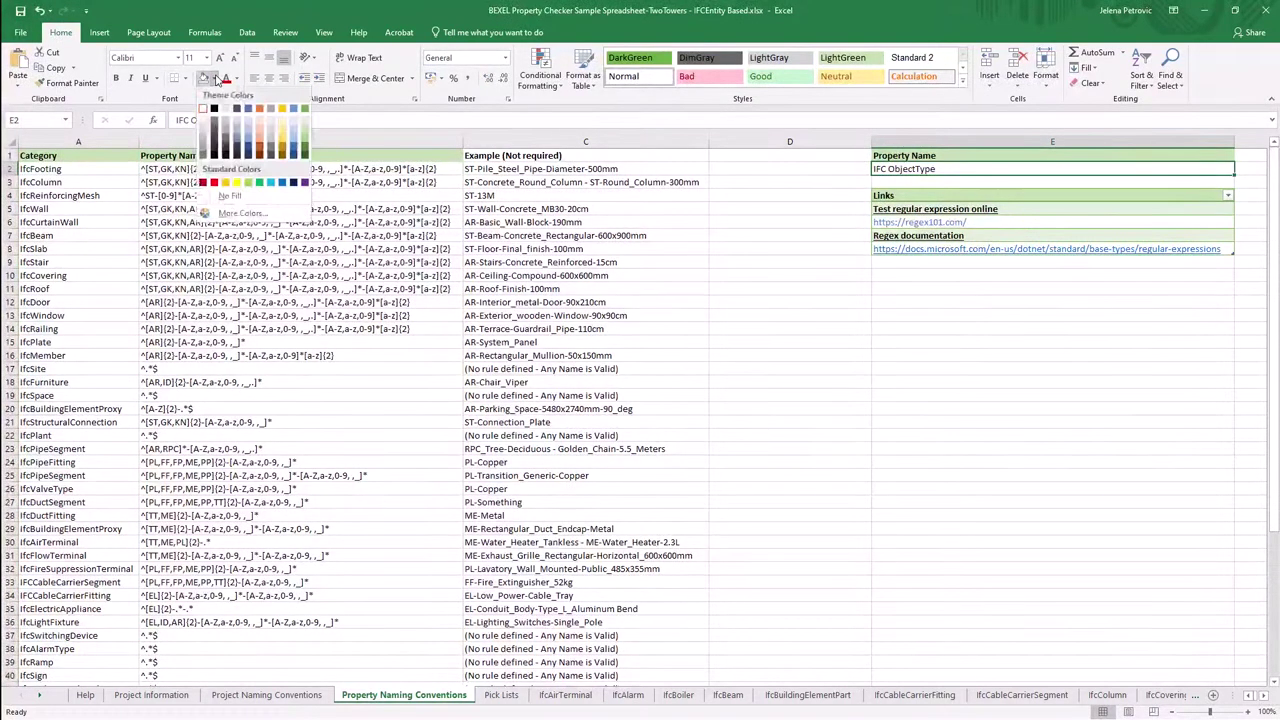
click(226, 183)
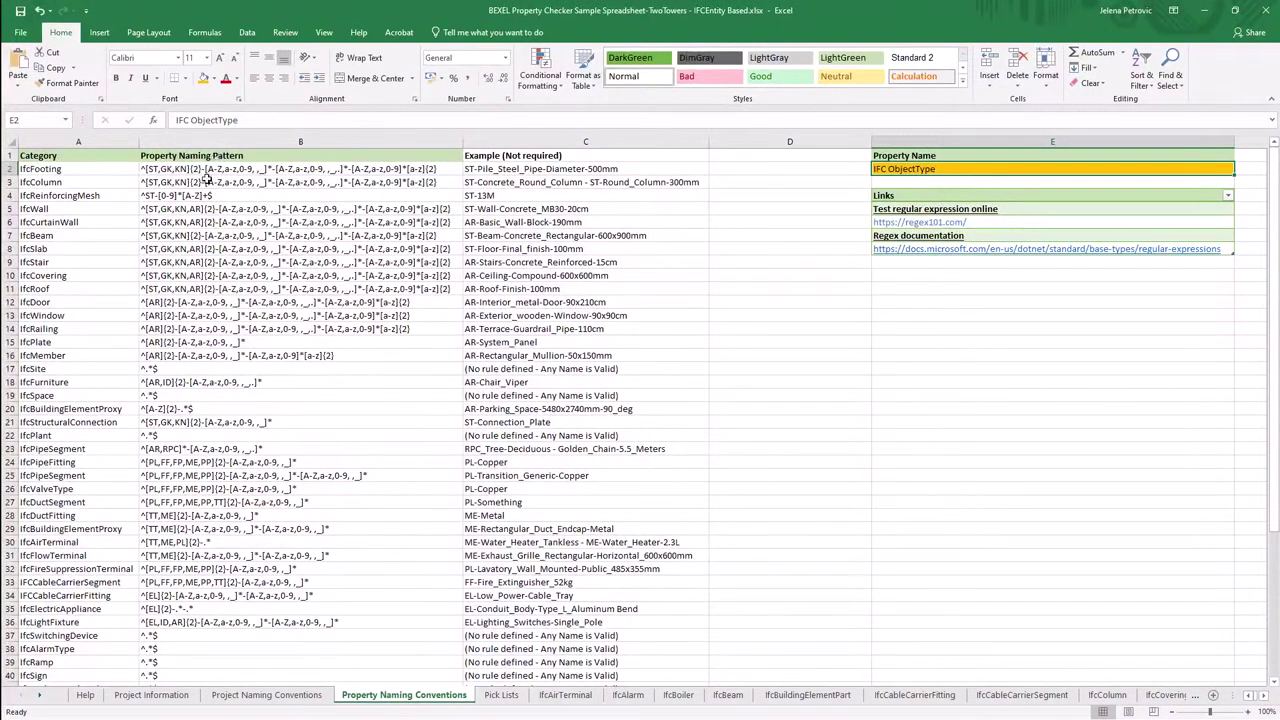
drag(215, 168, 215, 328)
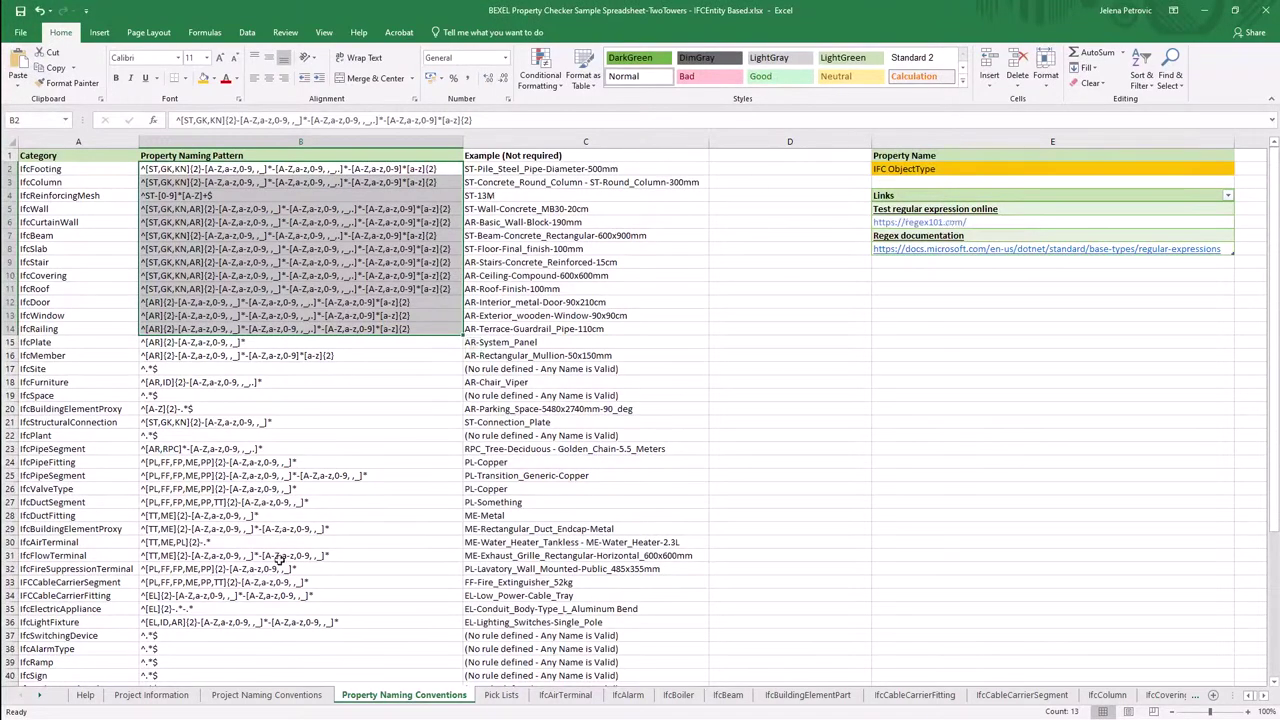
On the Project Naming Conventions sheet, fill the Sources, Buildings and Storeys cells with the same orange.
click(277, 700)
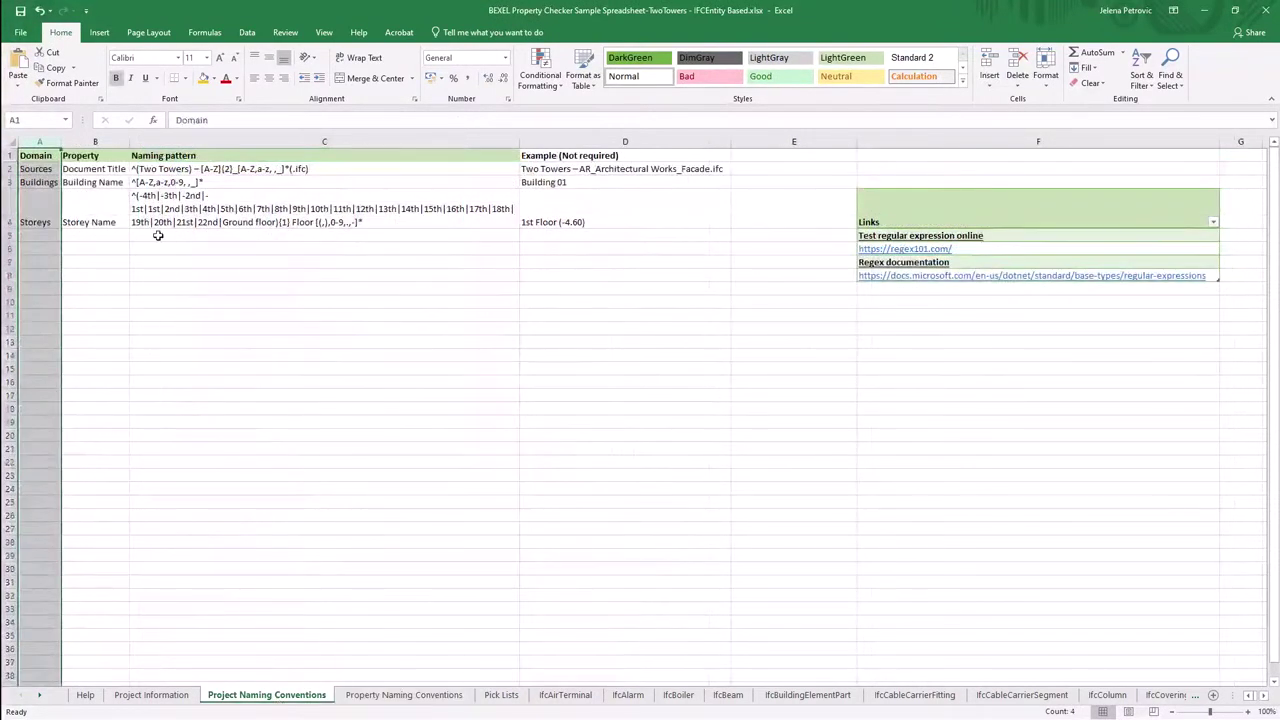
click(50, 168)
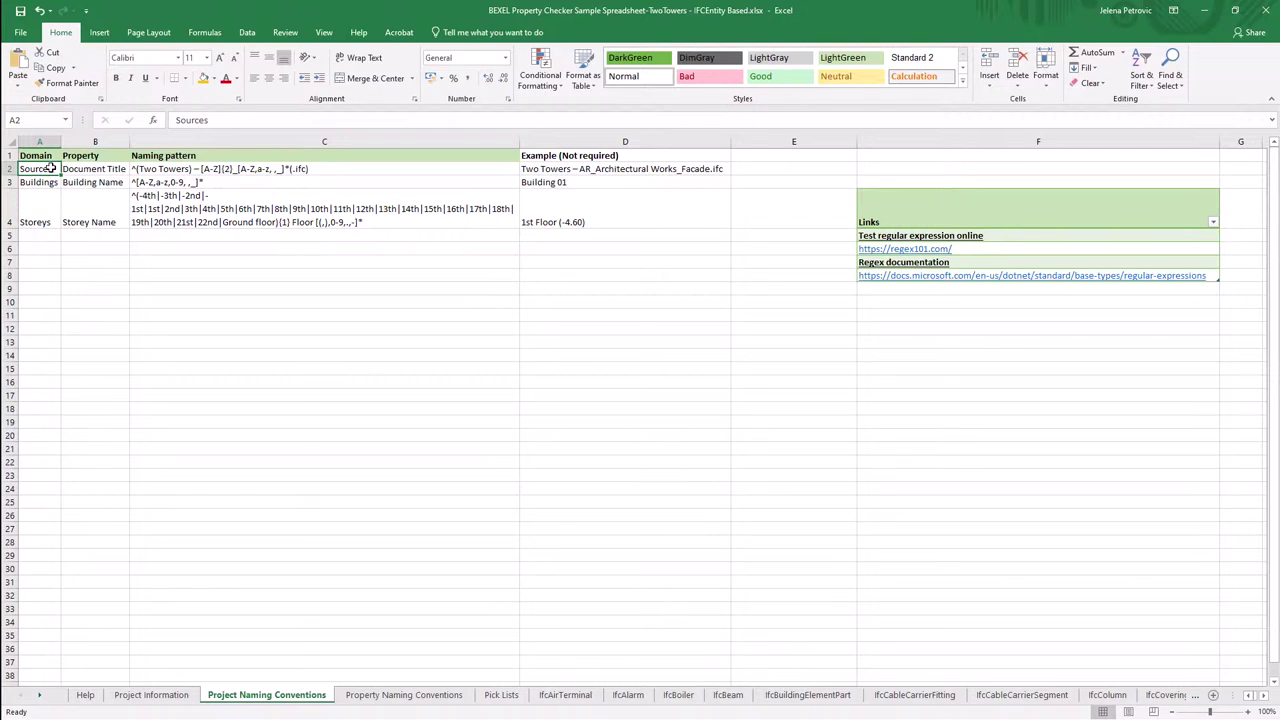
ctrl+click(40, 185)
ctrl+click(45, 220)
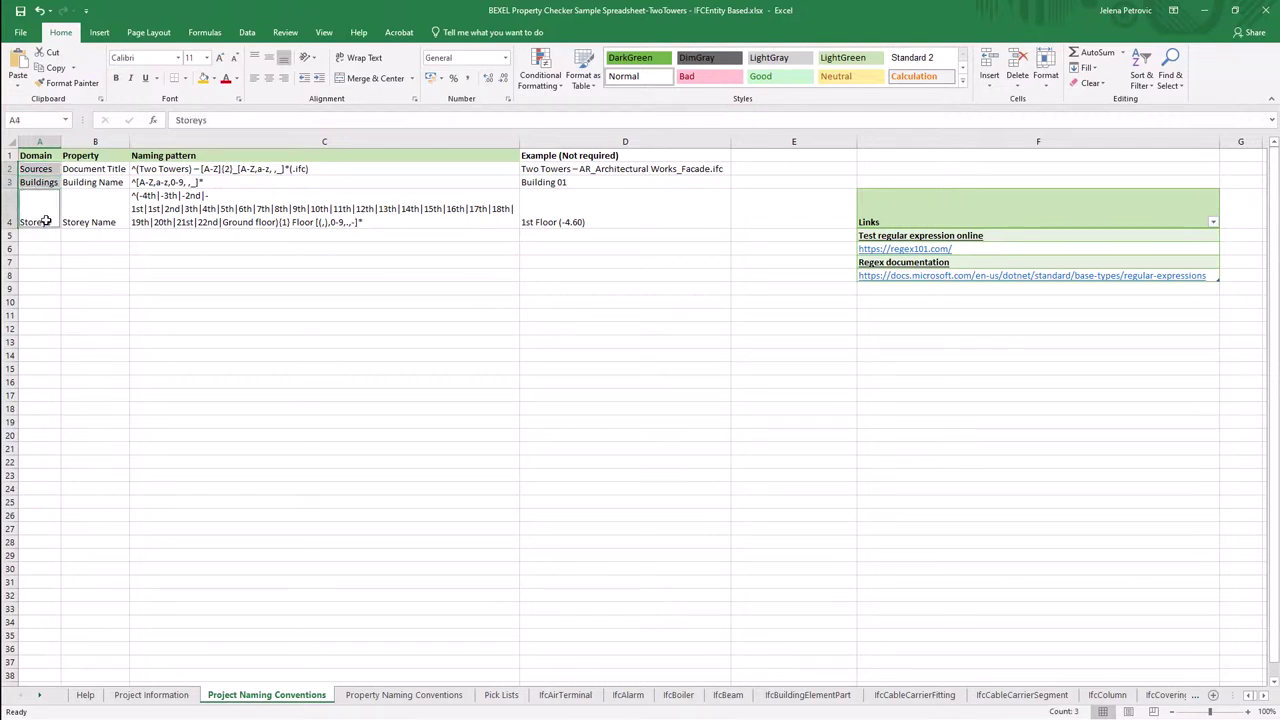
click(204, 79)
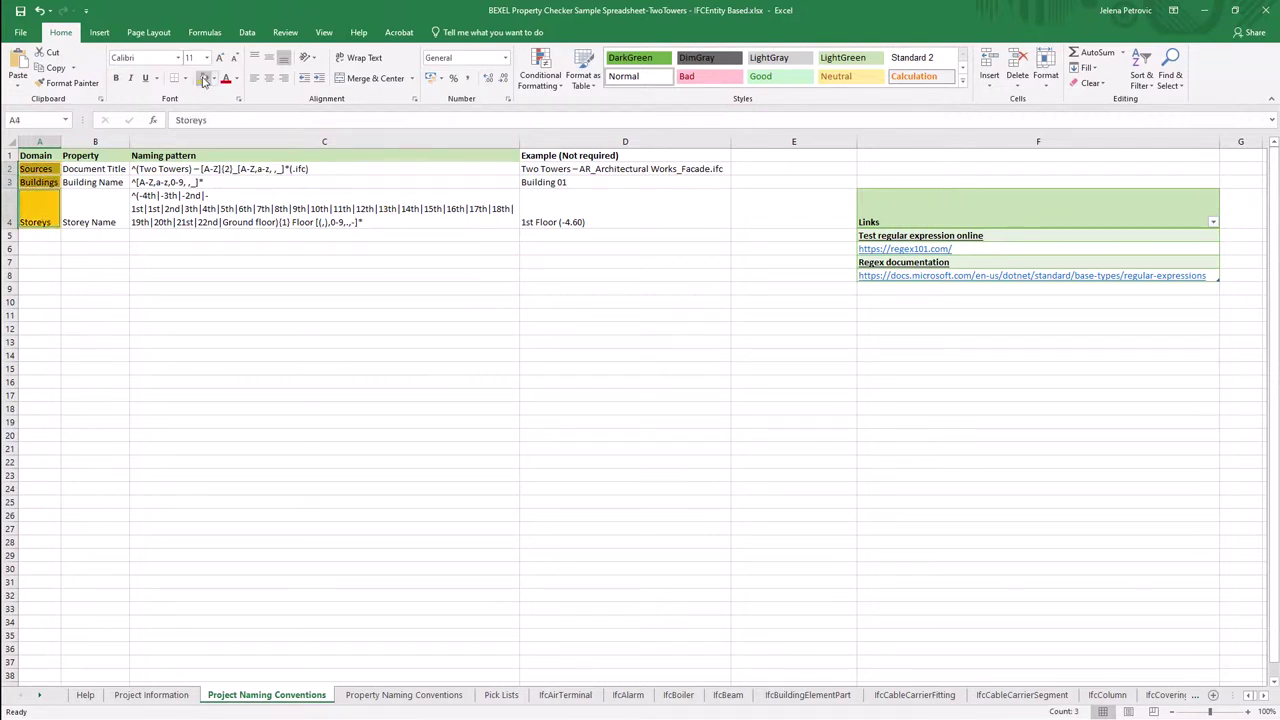
On the Project Naming Conventions sheet, select the Domain, Property and Naming pattern columns, followed by the Sources, Buildings and Storeys entries.
click(38, 140)
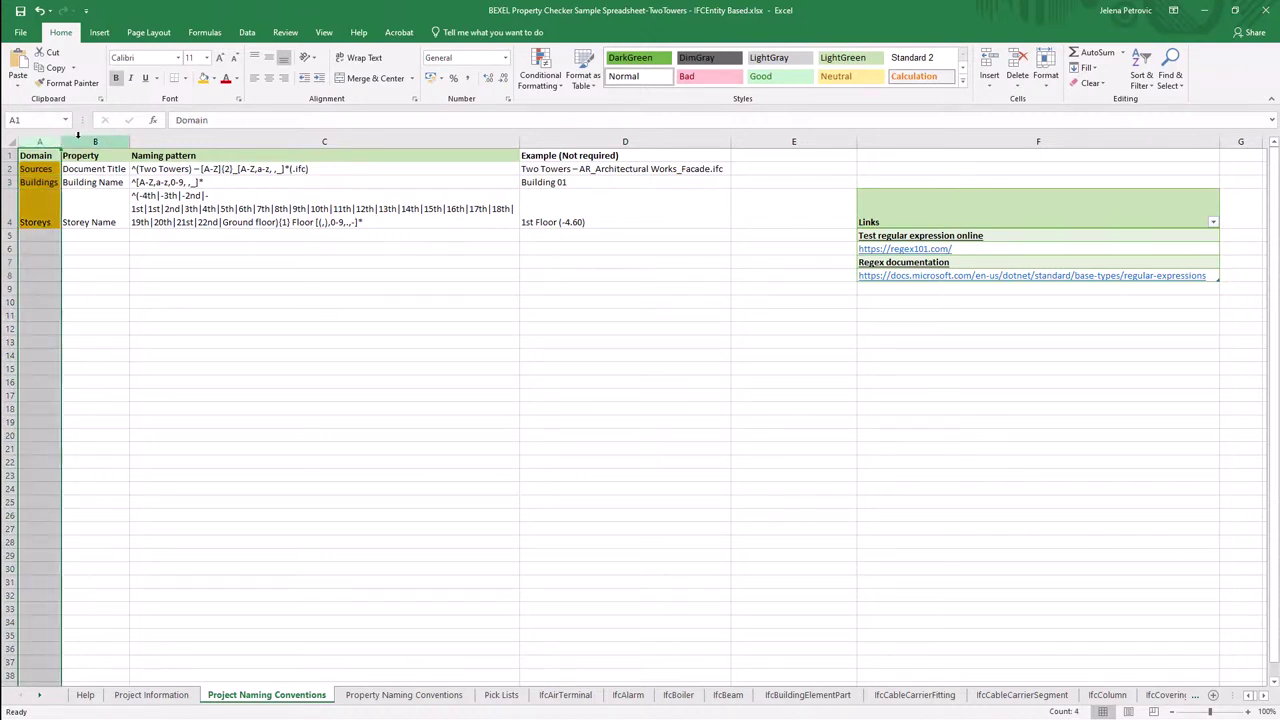
click(78, 140)
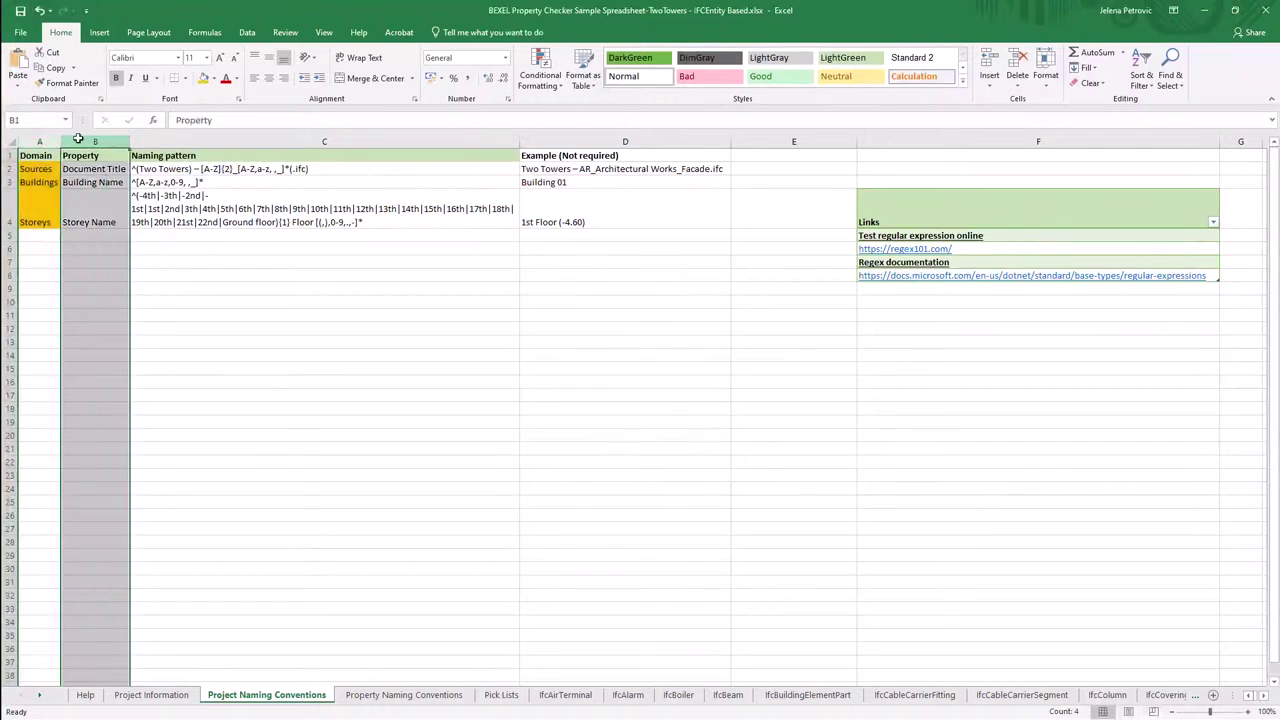
drag(50, 170, 86, 206)
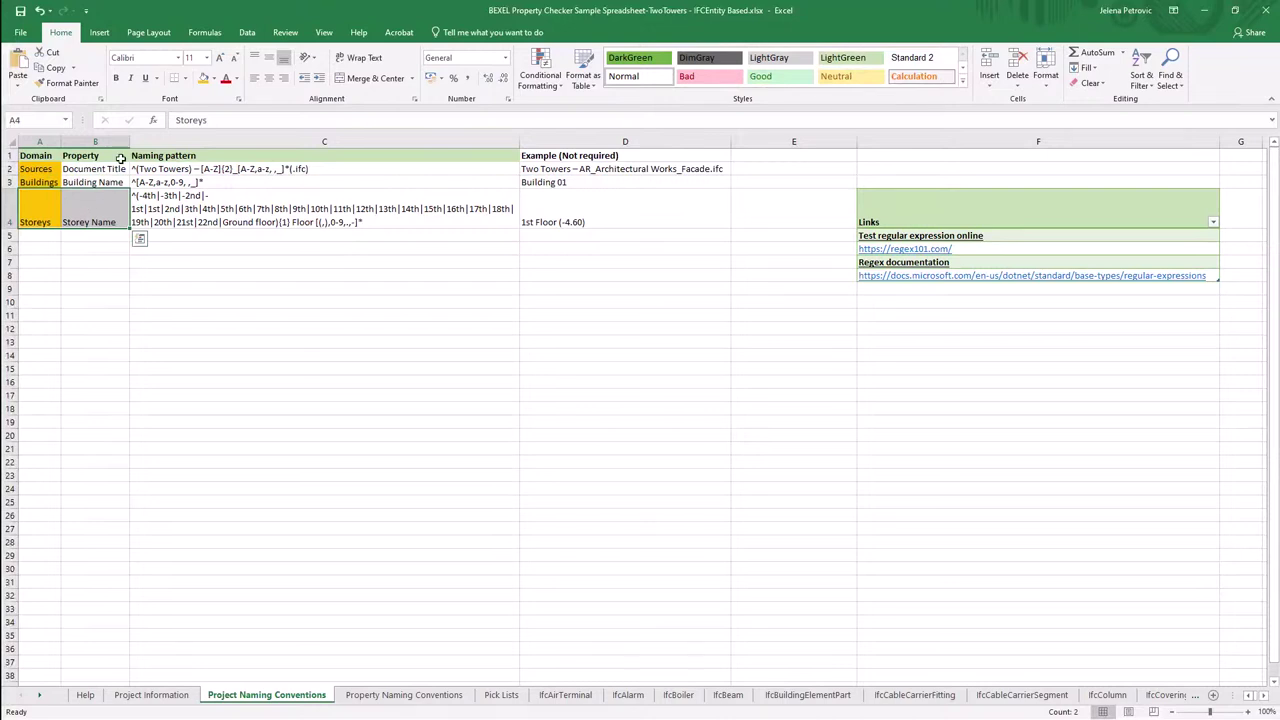
drag(184, 168, 185, 210)
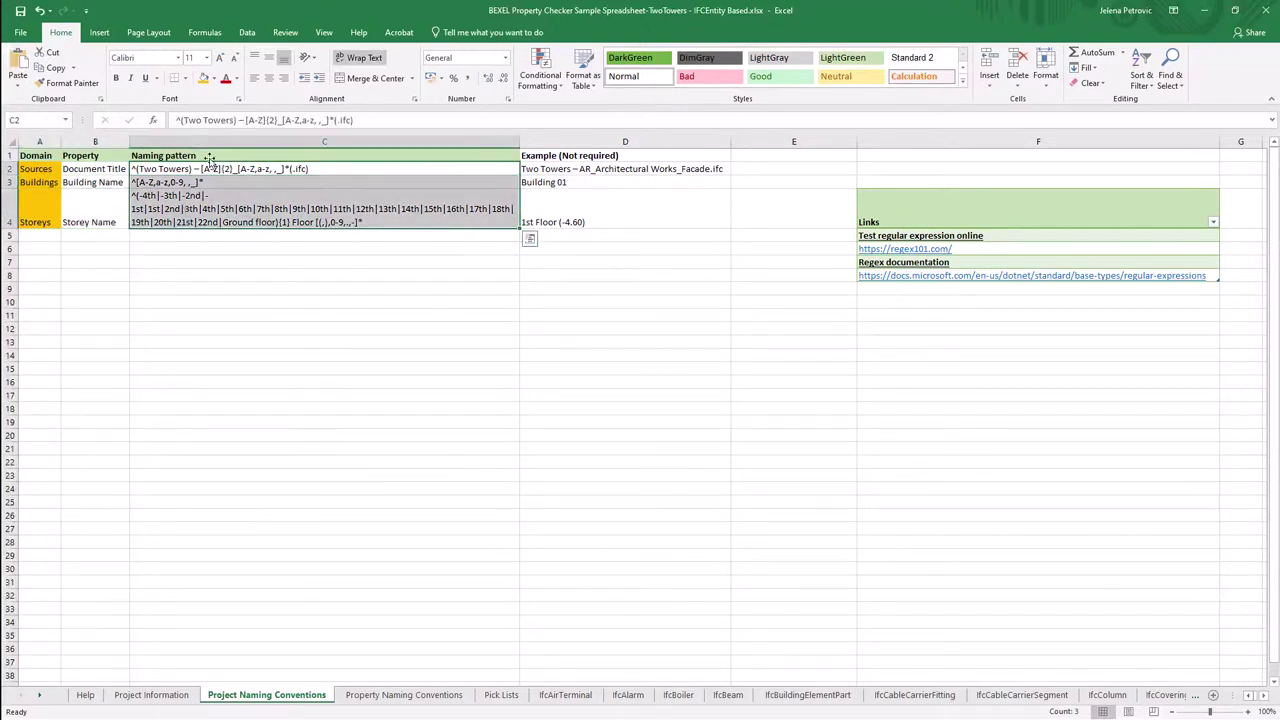
click(214, 142)
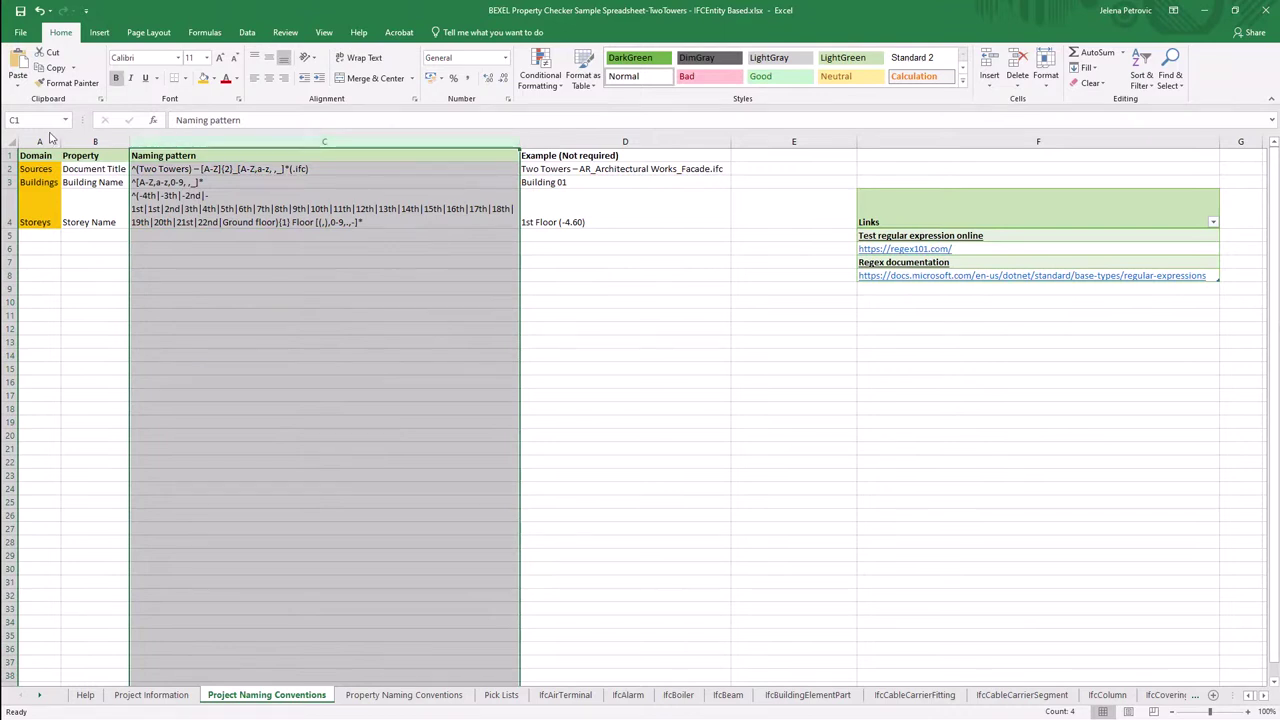
drag(35, 168, 184, 168)
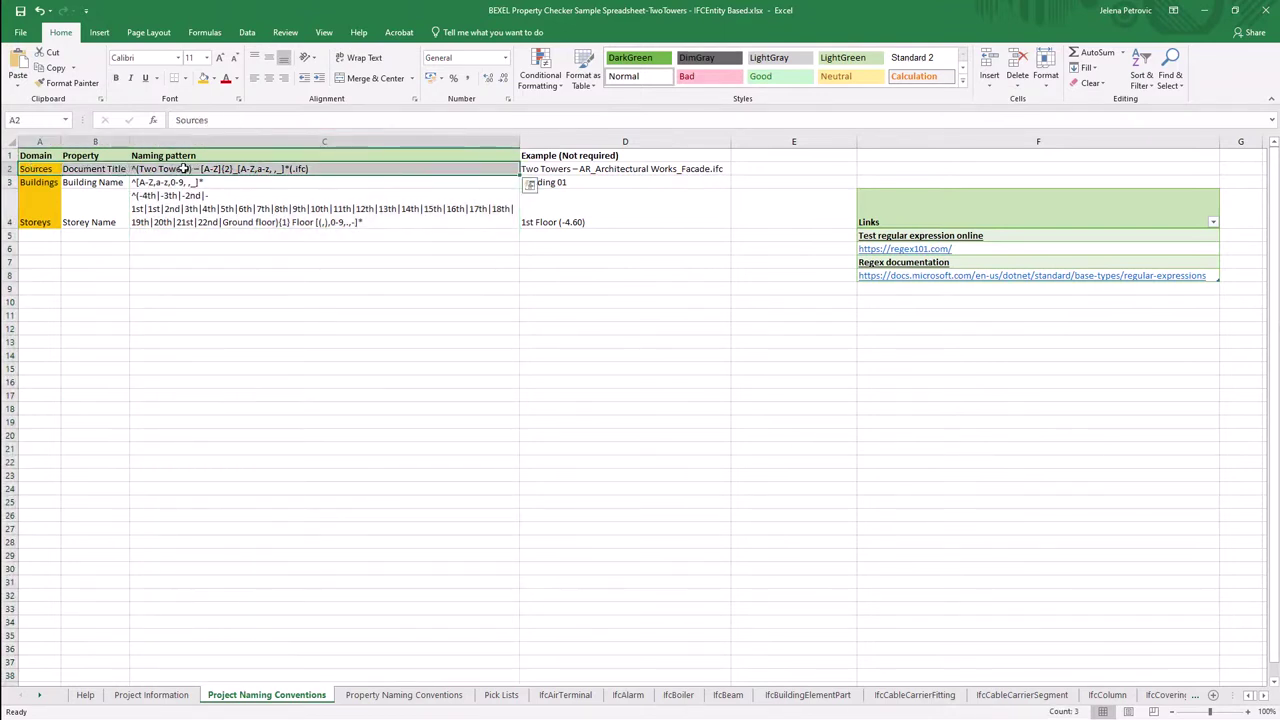
drag(45, 182, 189, 199)
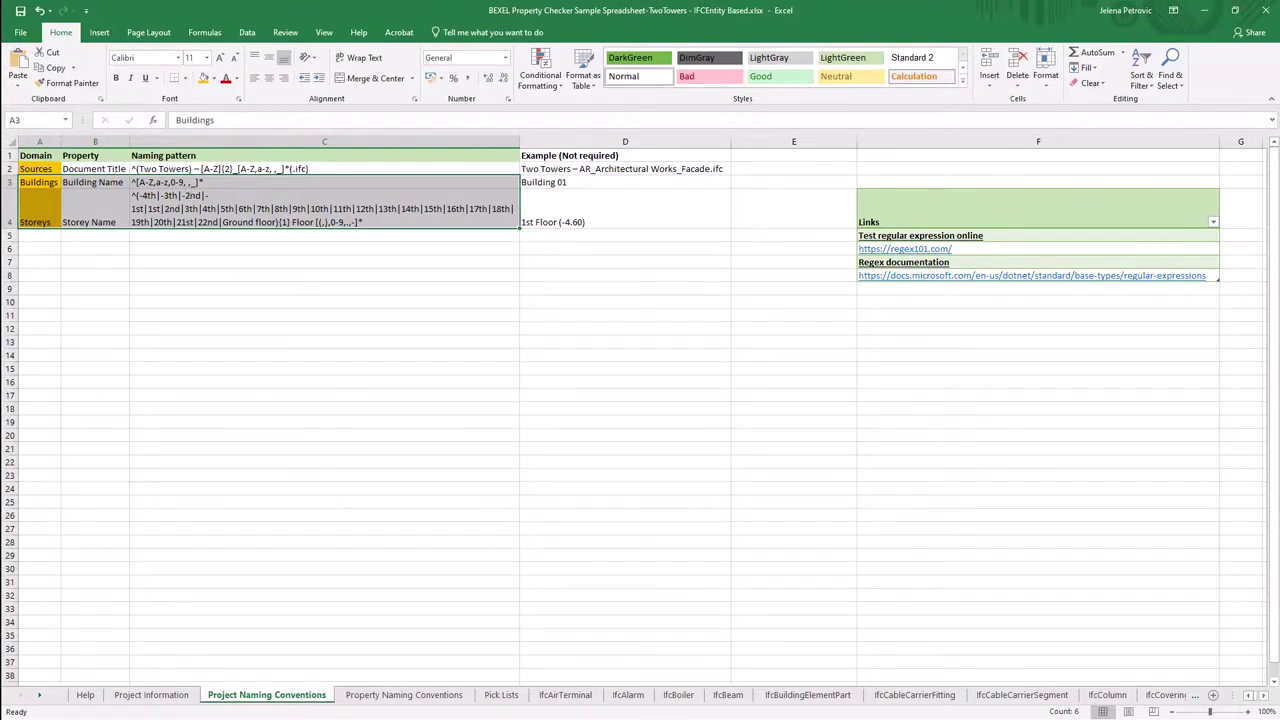
Switch to the Power BI project naming check report and filter it to elements marked "Doesn't have Proper Name".
key(alt+Tab)
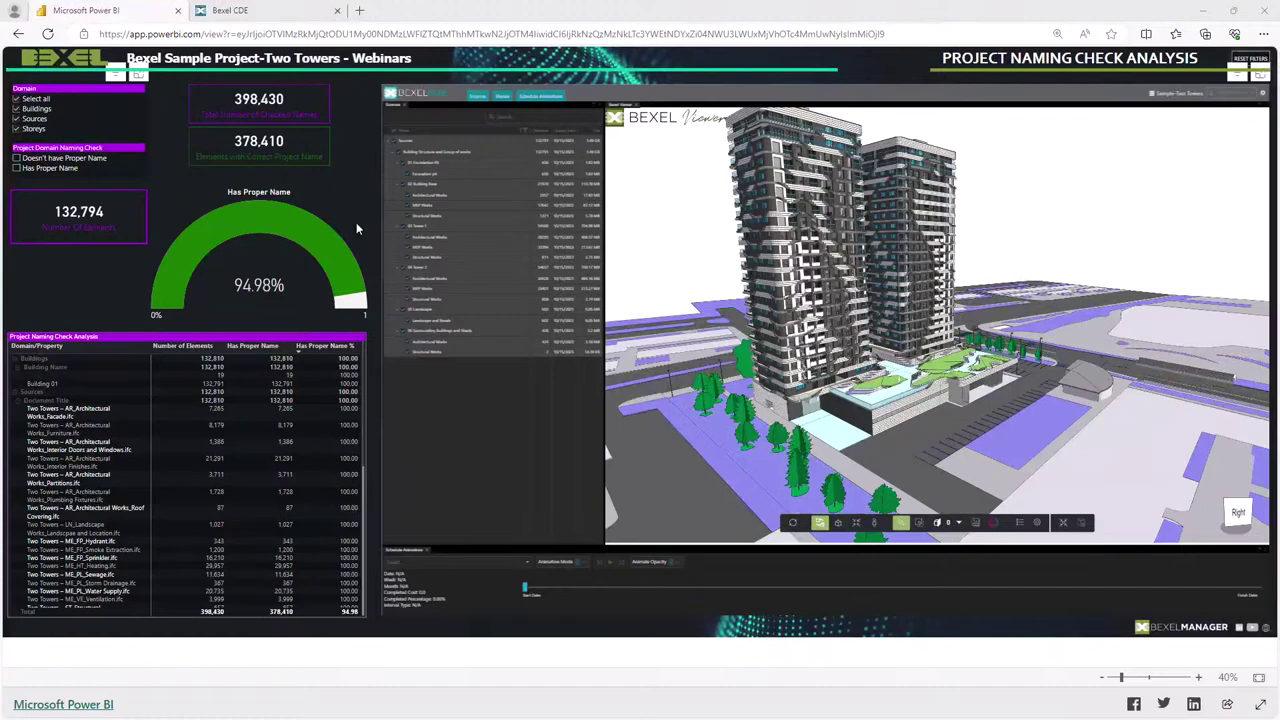
scroll(169, 483, down, 5)
scroll(169, 483, down, 4)
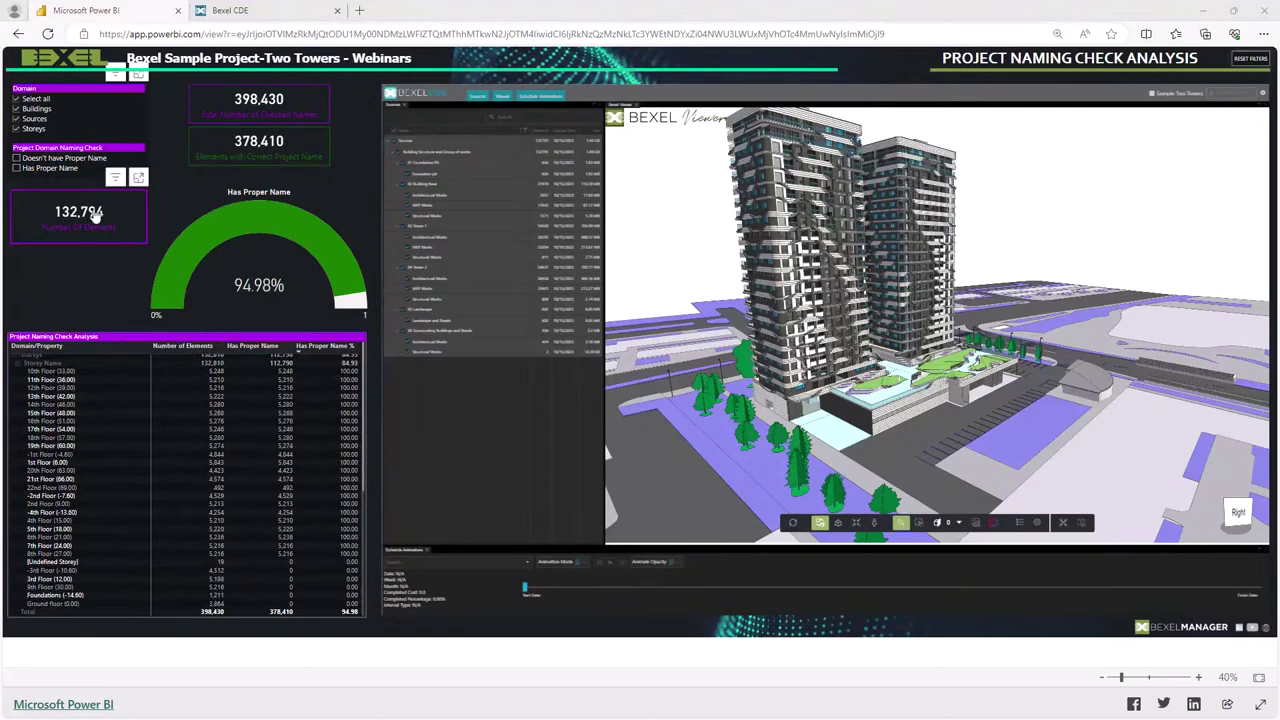
click(16, 158)
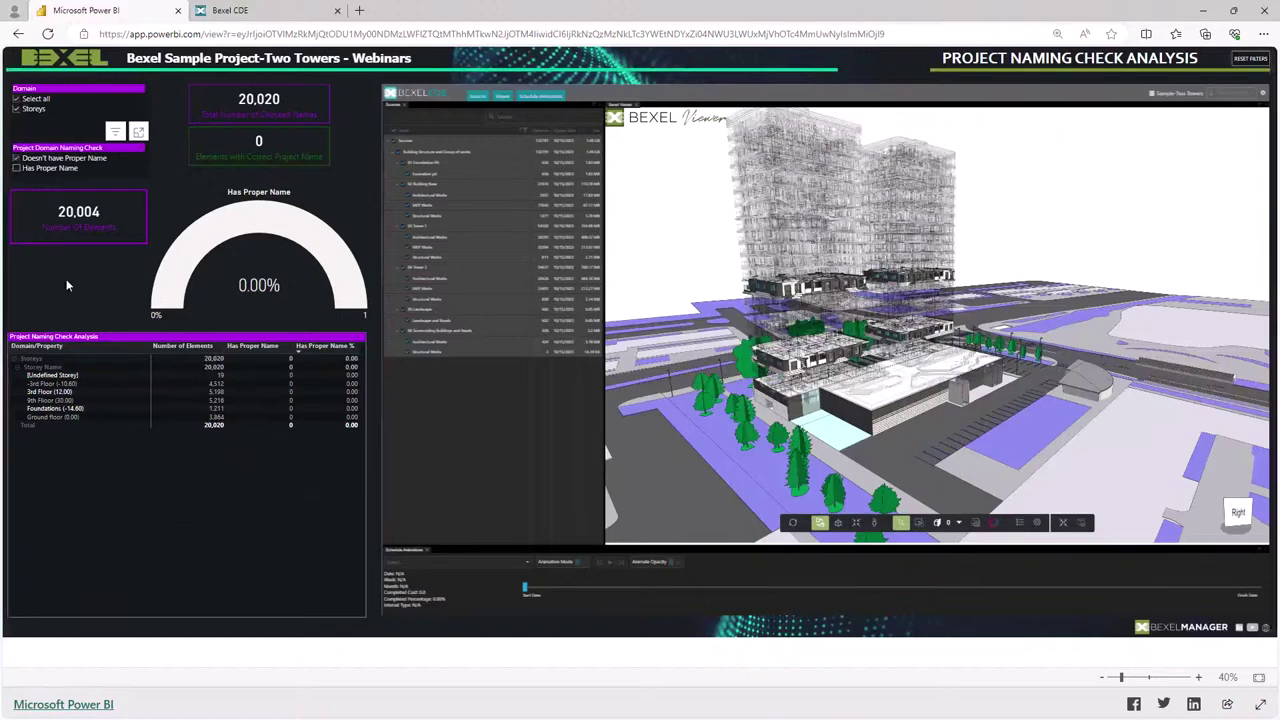
click(214, 402)
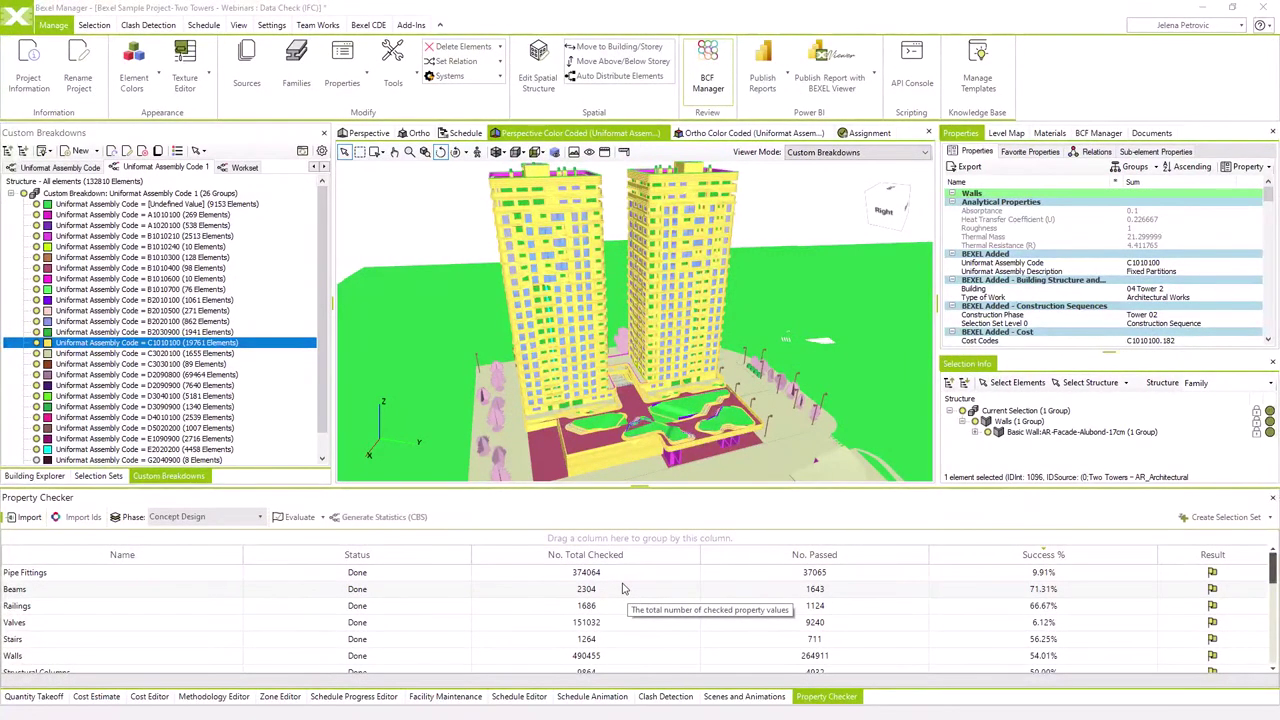
In BEXEL Manager's Property Checker, import "BEXEL Property Checker Sample Spreadsheet-TwoTowers - IFCEntity based.xlsx" from the Property Checker folder in Custom Templates.
click(30, 518)
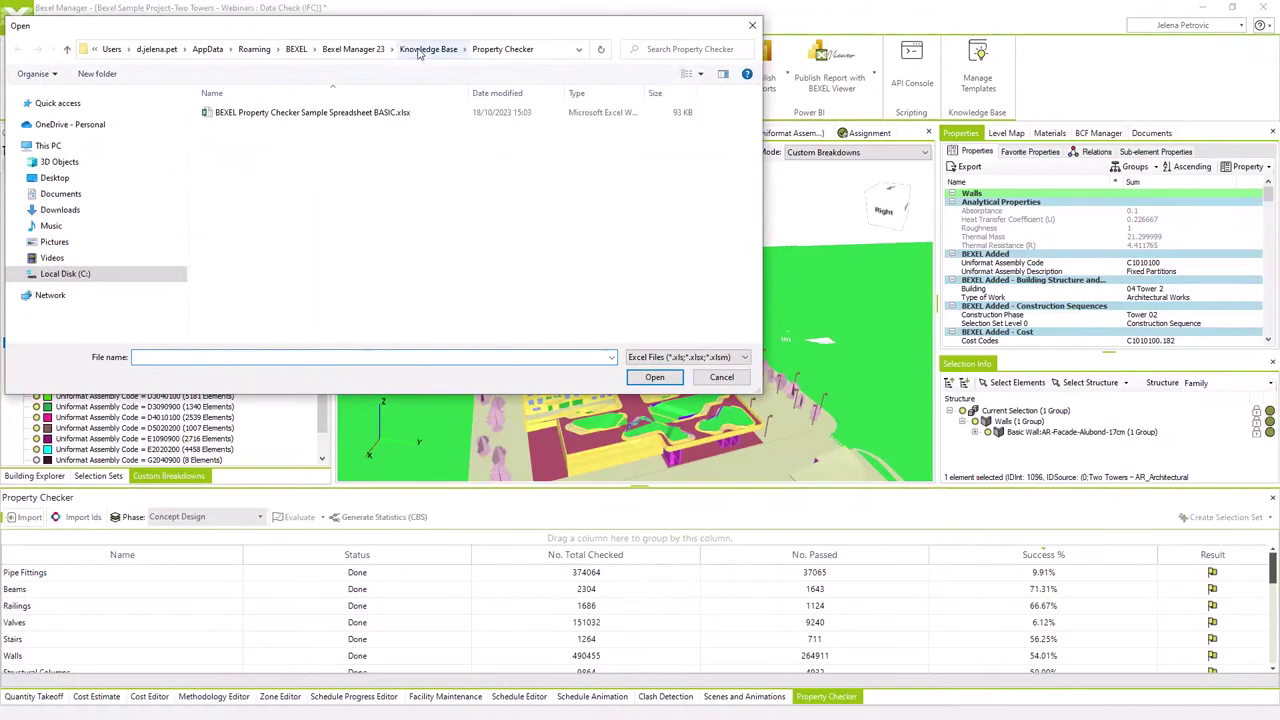
click(366, 55)
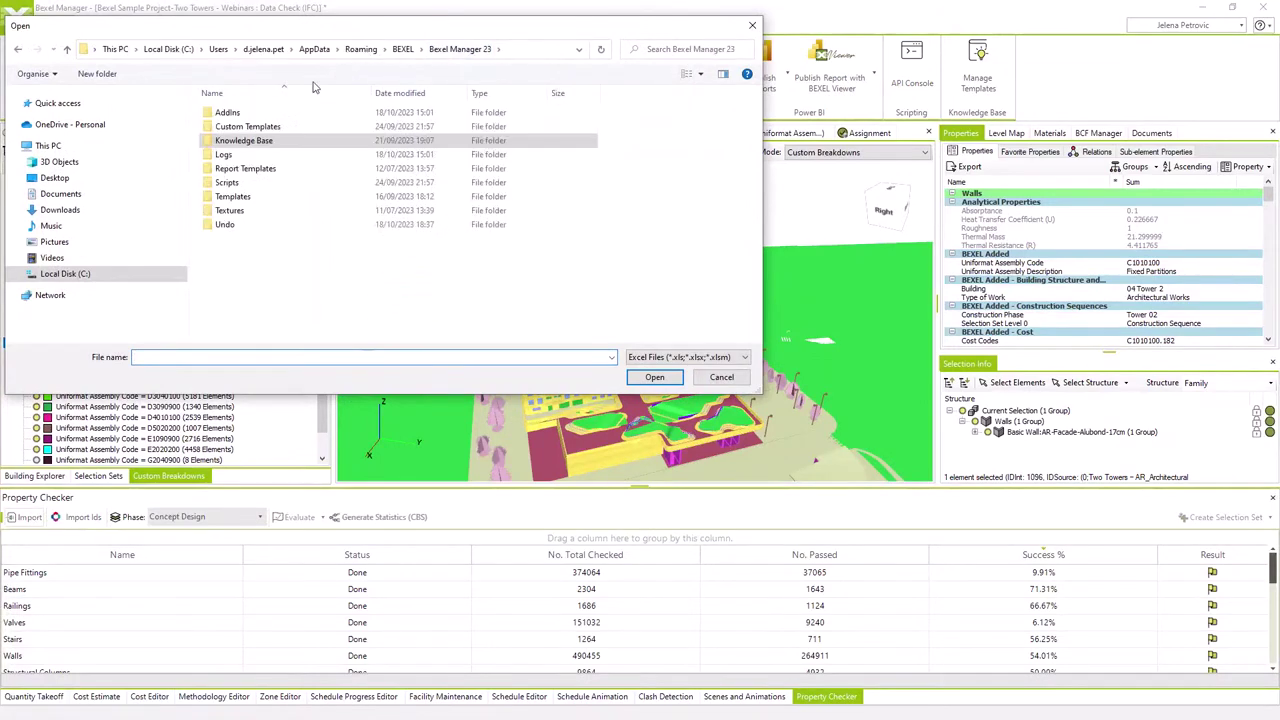
double_click(268, 127)
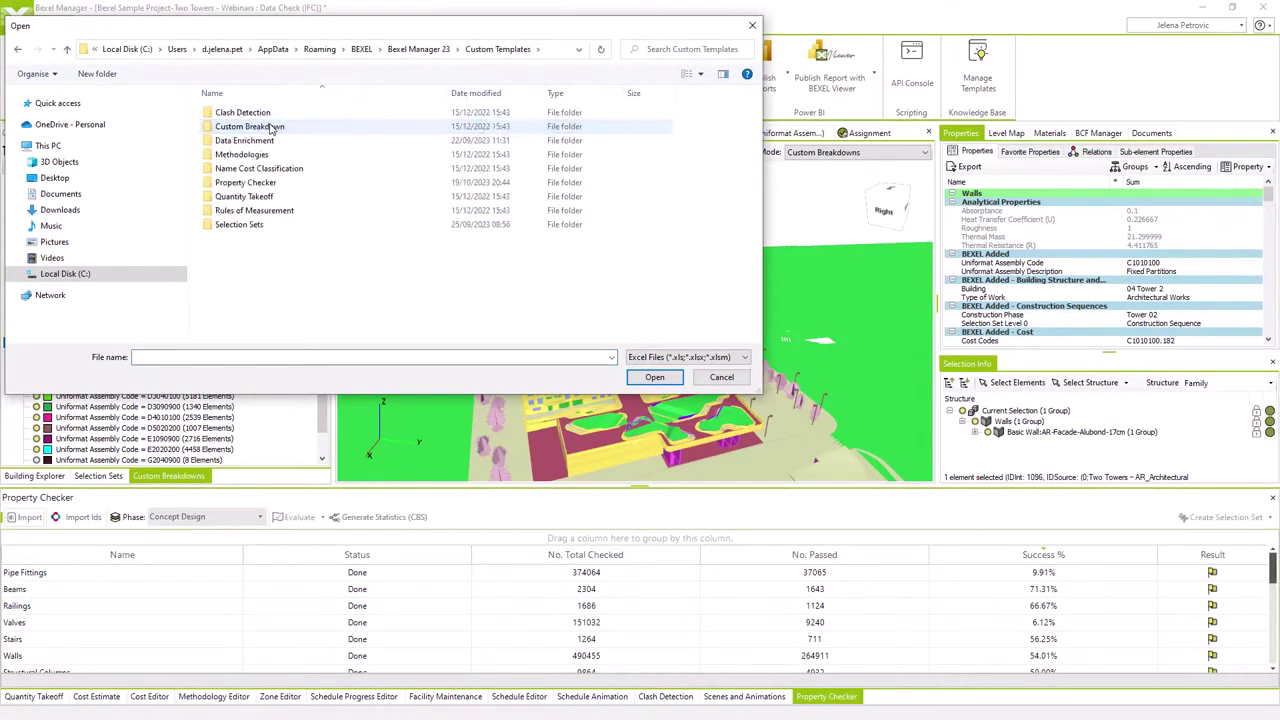
double_click(256, 184)
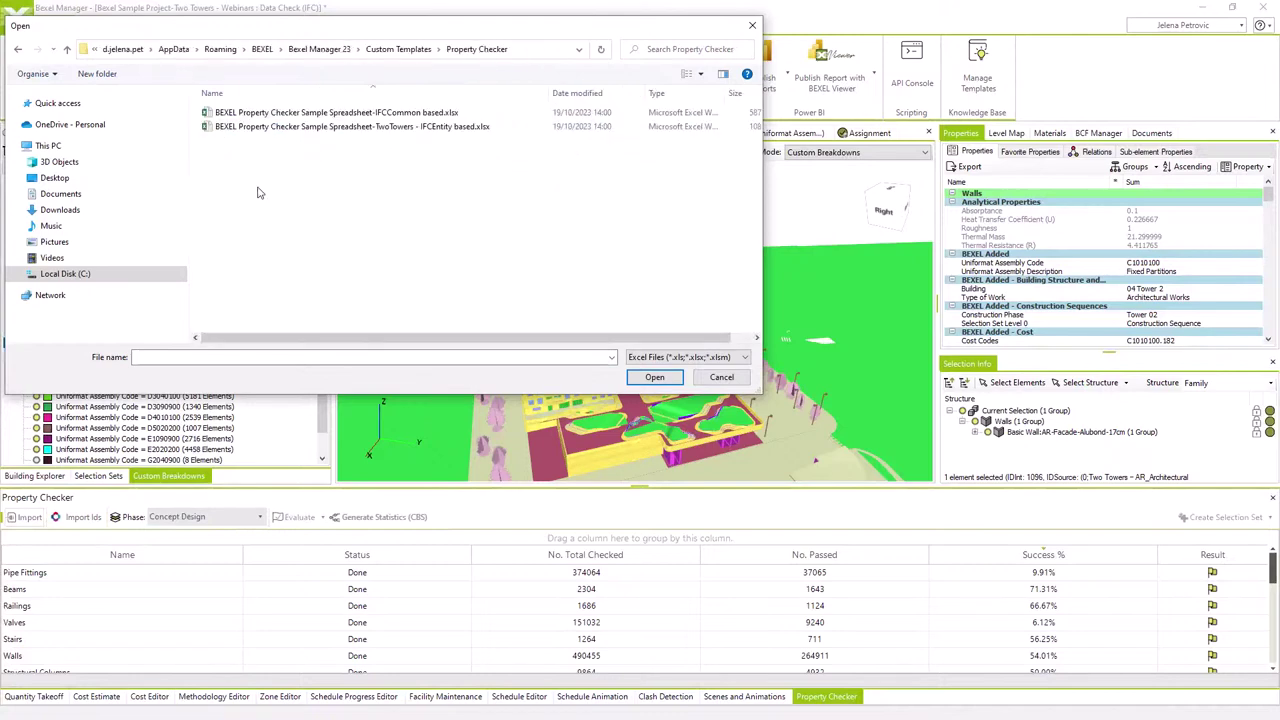
click(288, 130)
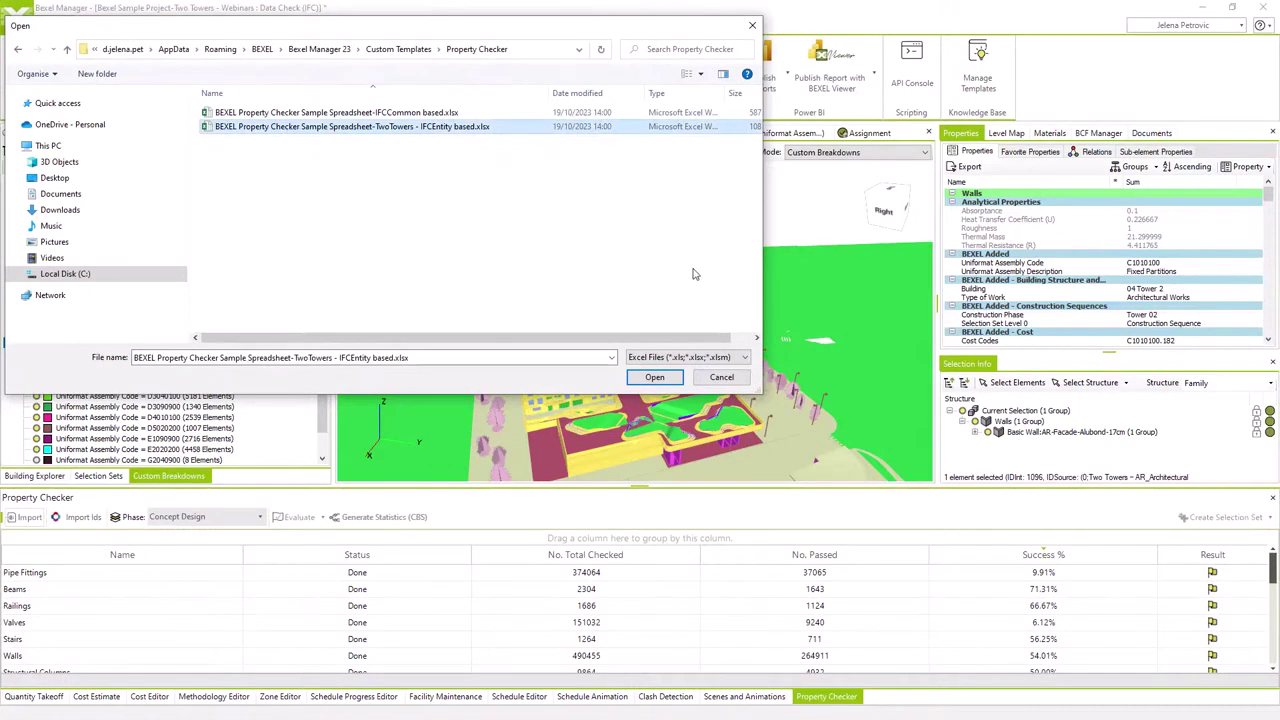
click(654, 377)
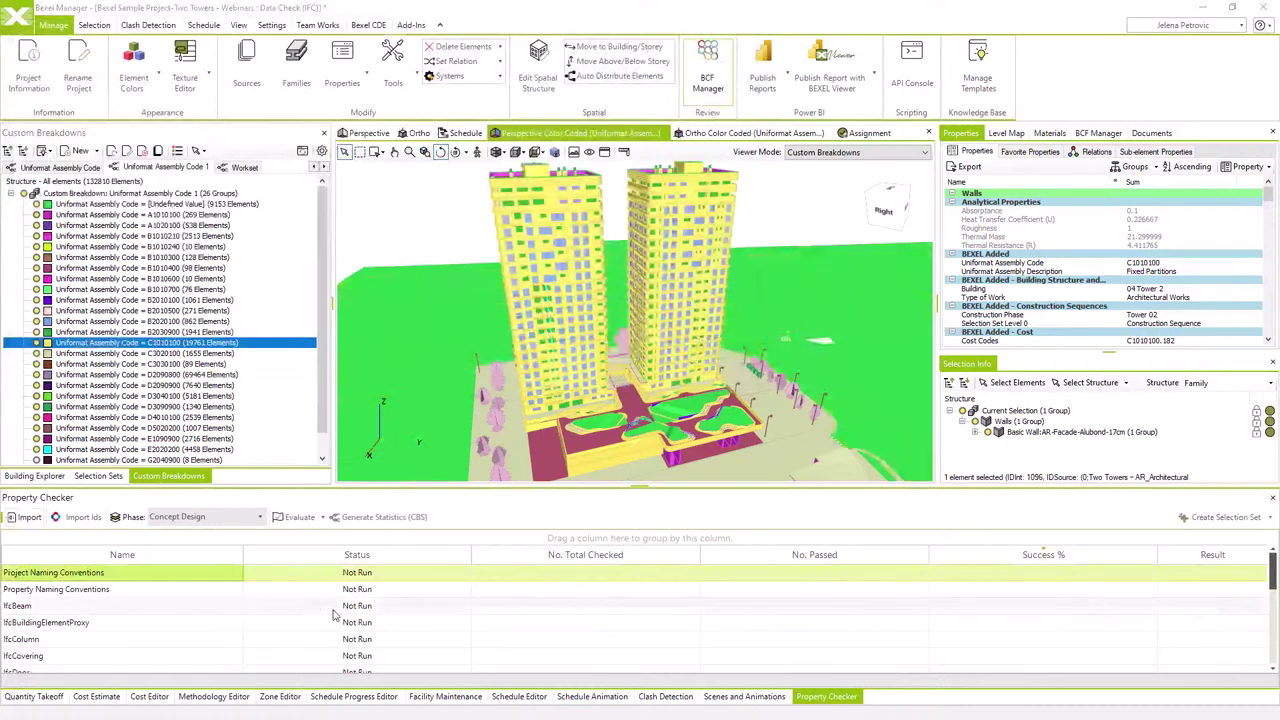
Look over the imported checks and set the evaluation phase to Design Development.
scroll(335, 616, down, 5)
scroll(335, 616, up, 5)
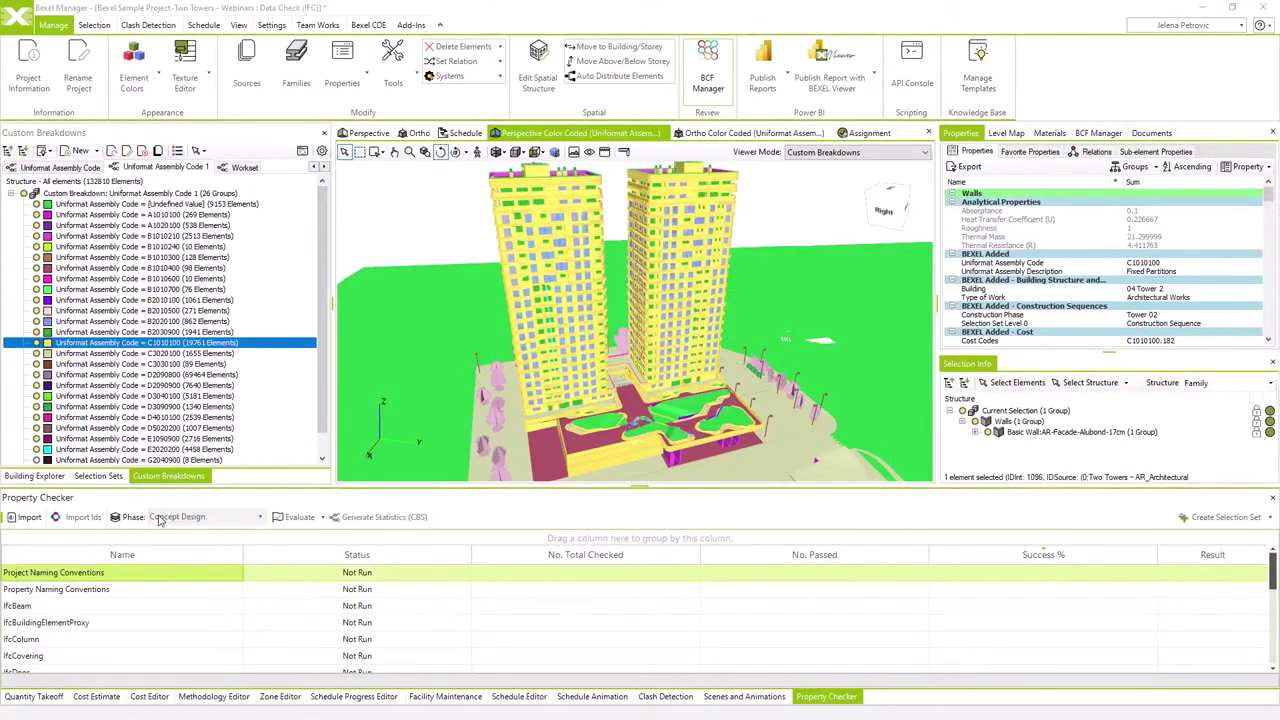
click(260, 518)
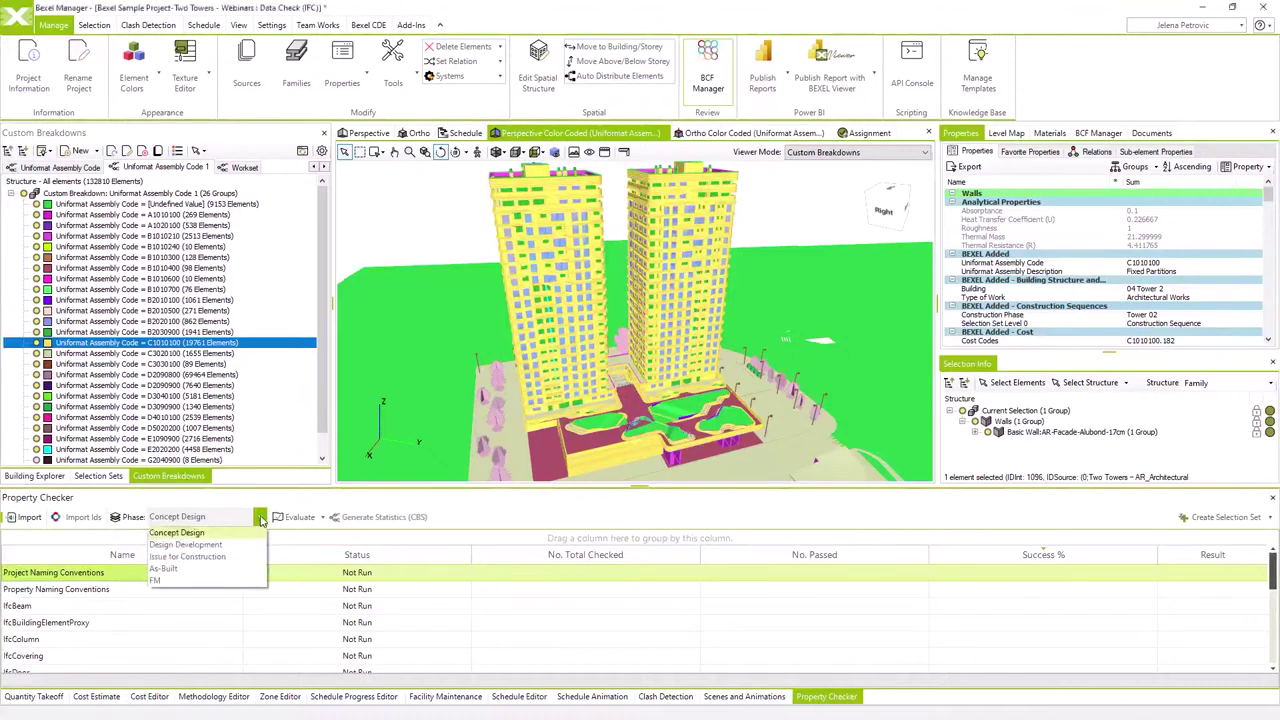
click(212, 546)
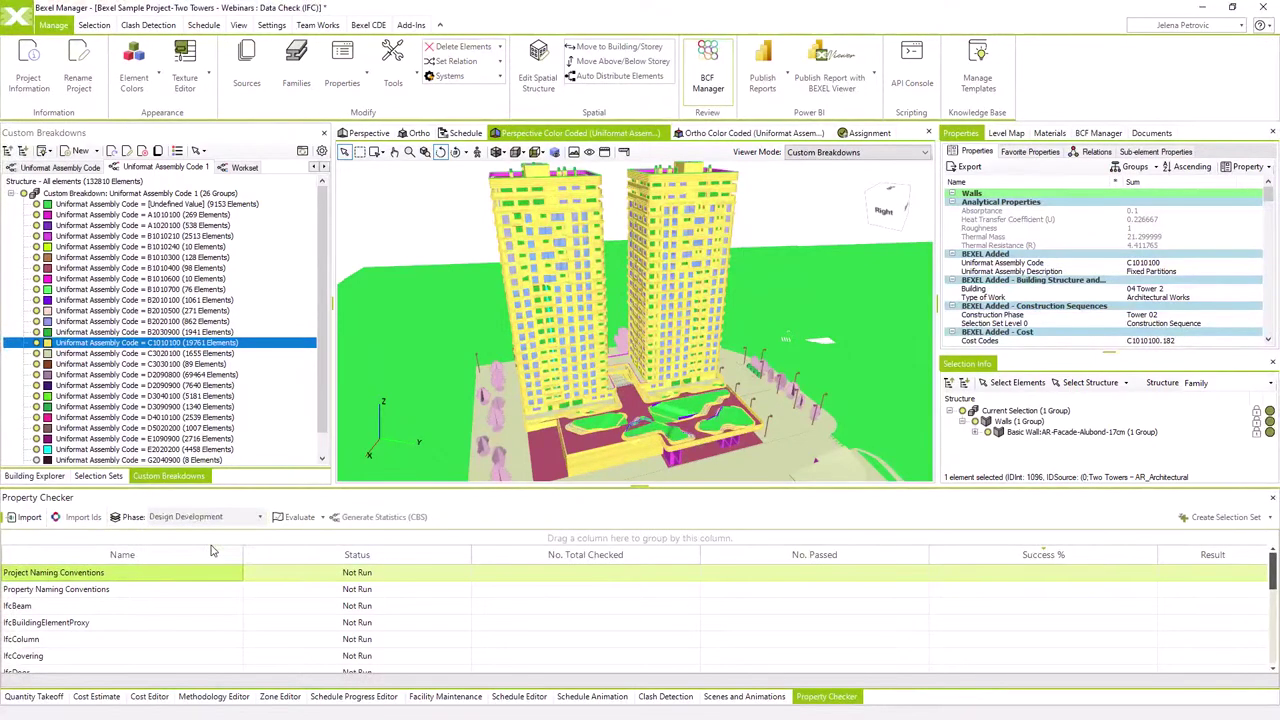
Show the evaluation scope options for the Project Naming Conventions, Property Naming Conventions and IfcBeam checks, and close them without evaluating.
click(324, 518)
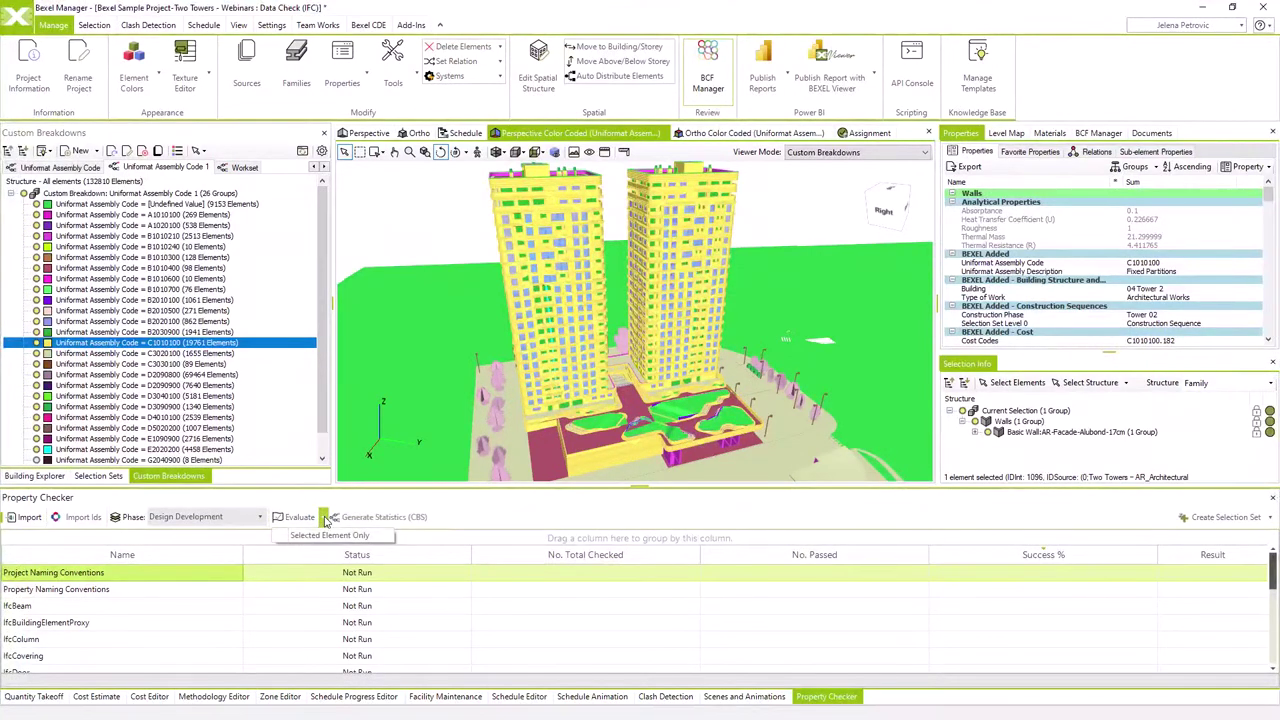
click(344, 574)
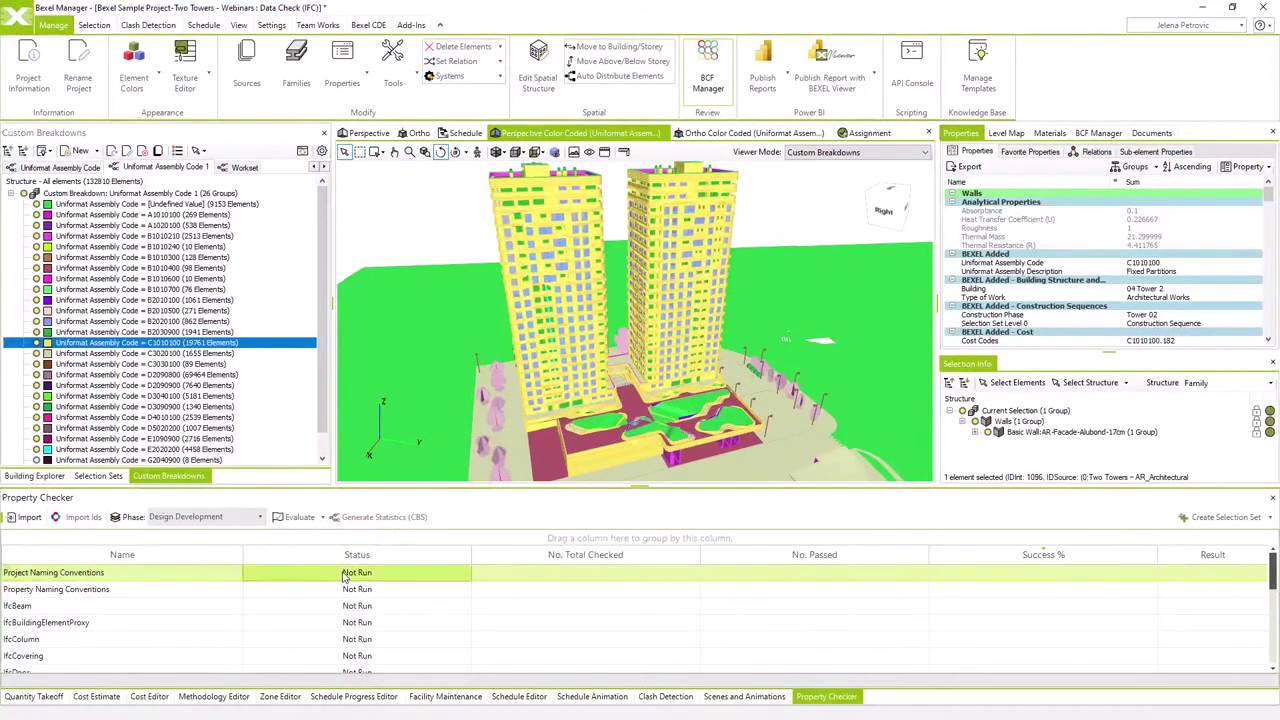
click(346, 592)
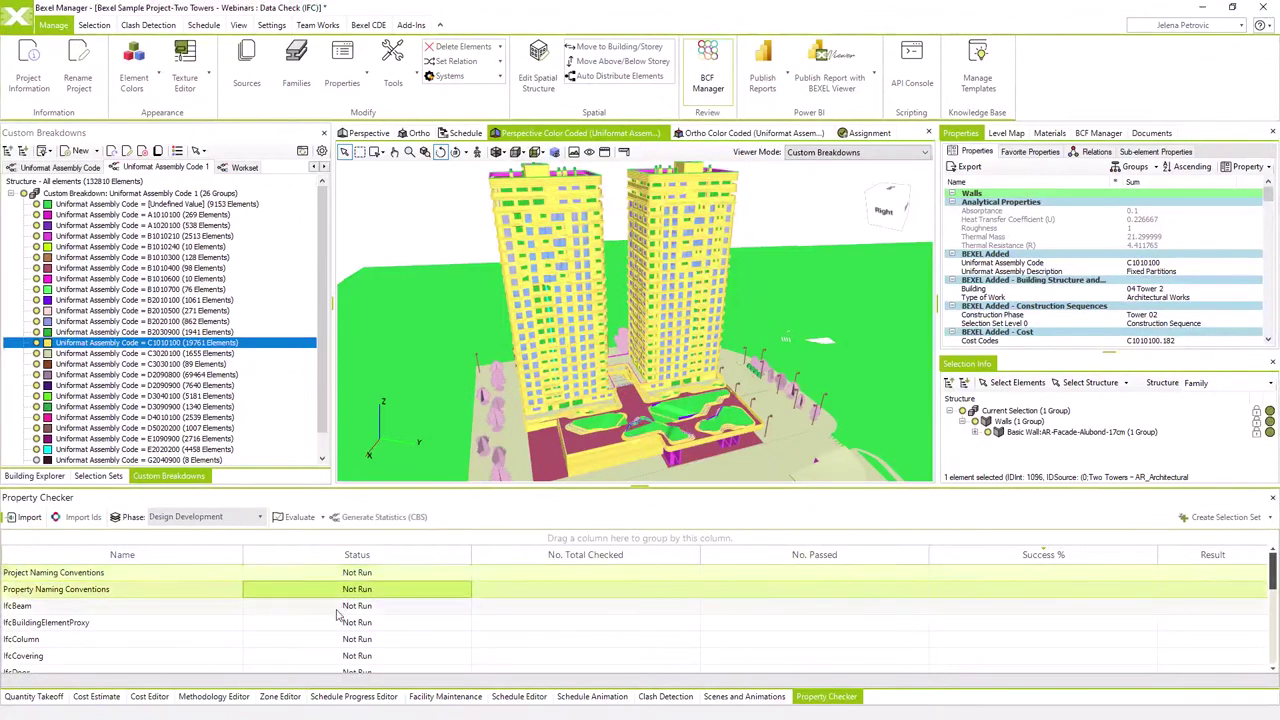
click(338, 610)
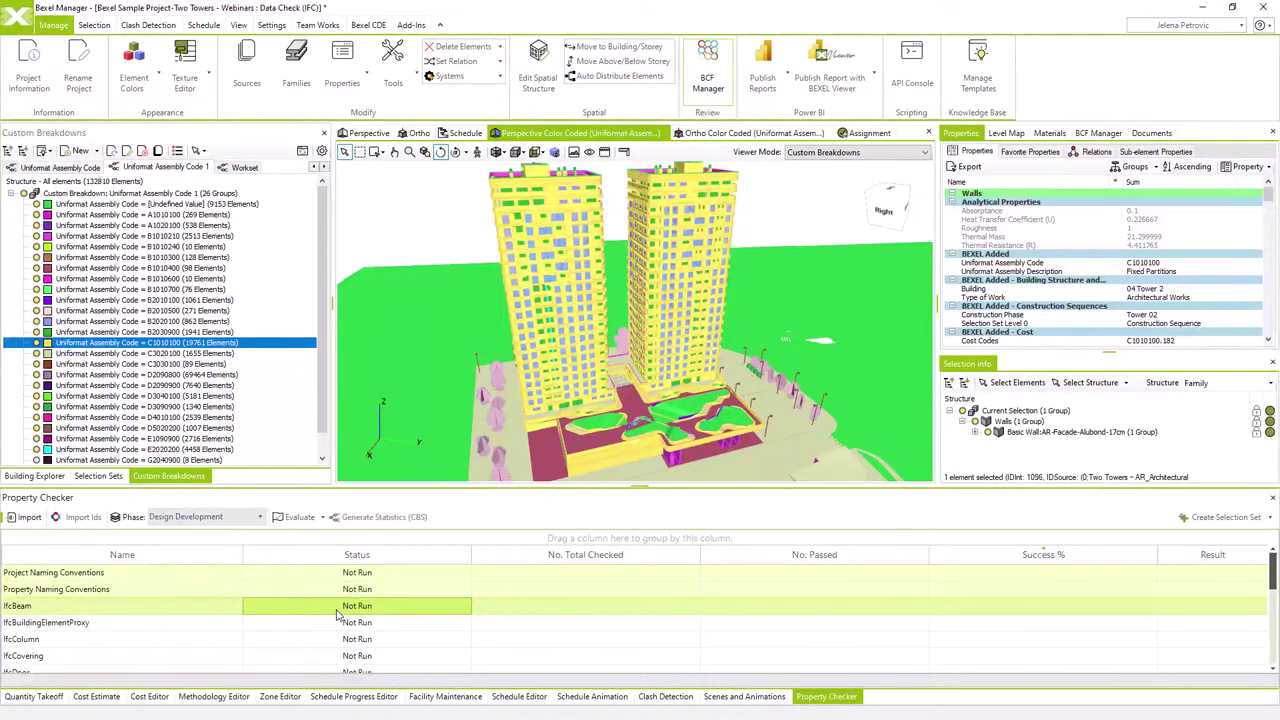
right_click(203, 577)
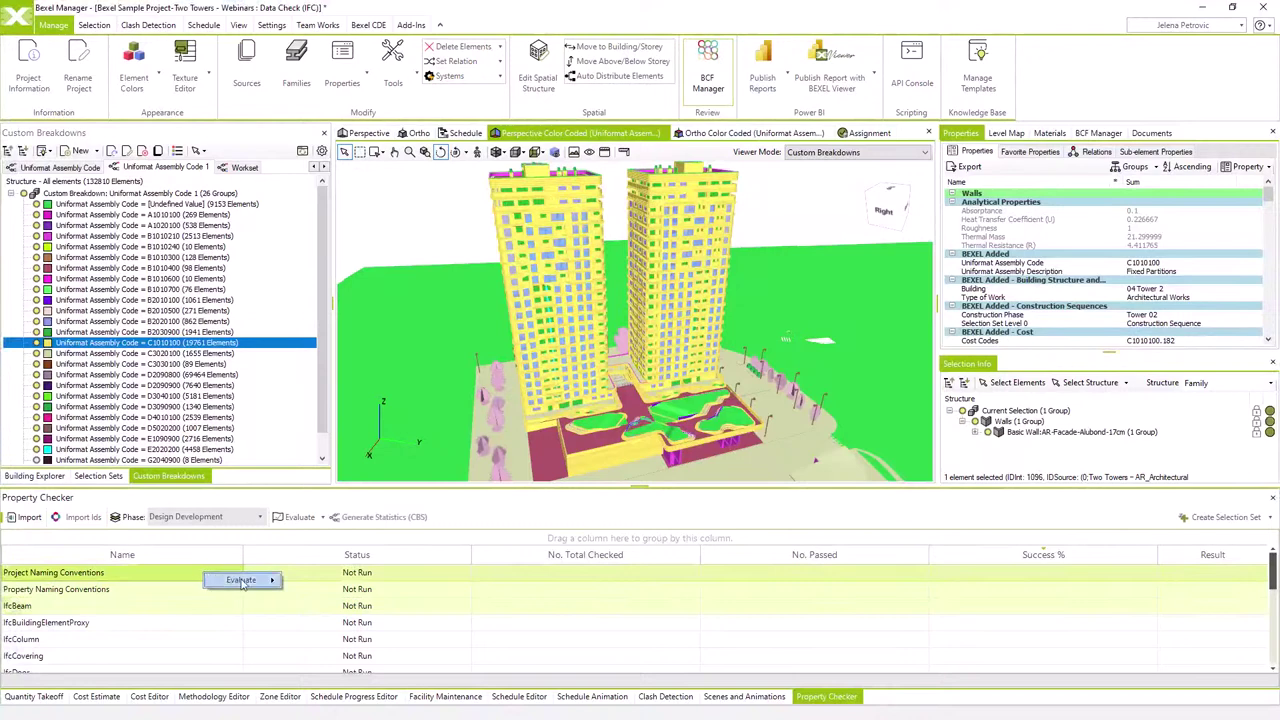
mouse_move(268, 582)
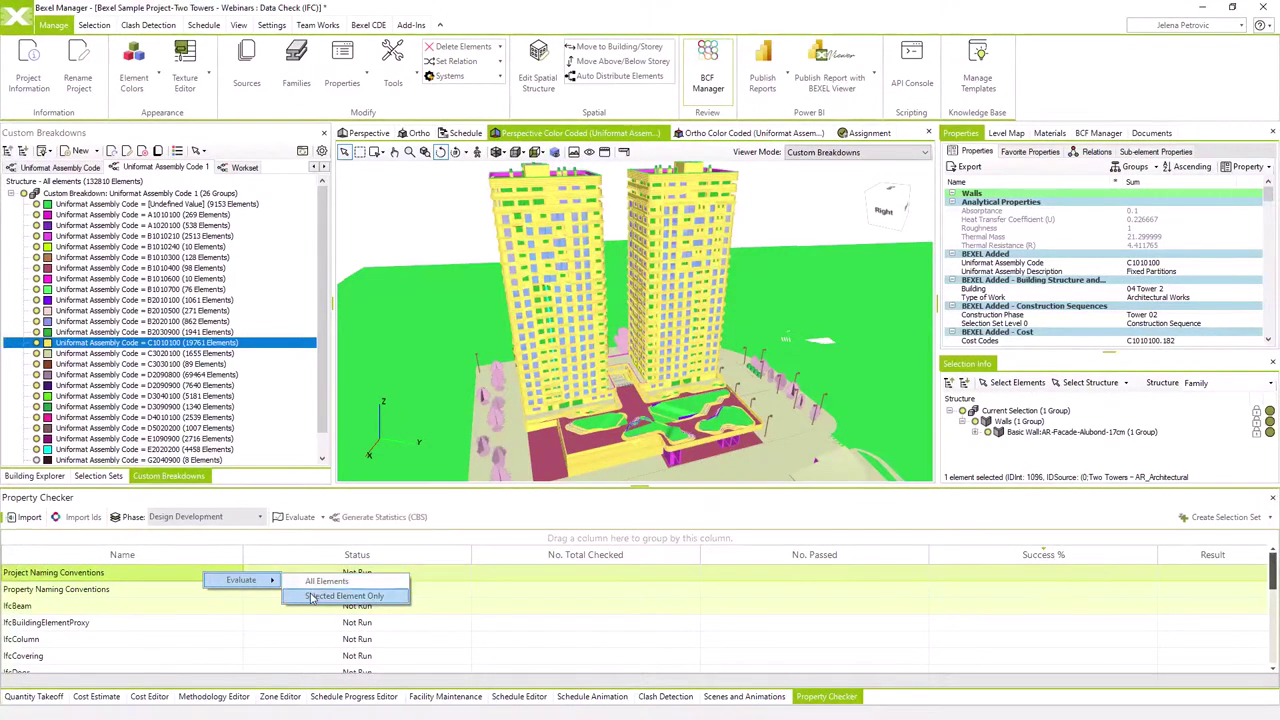
click(283, 646)
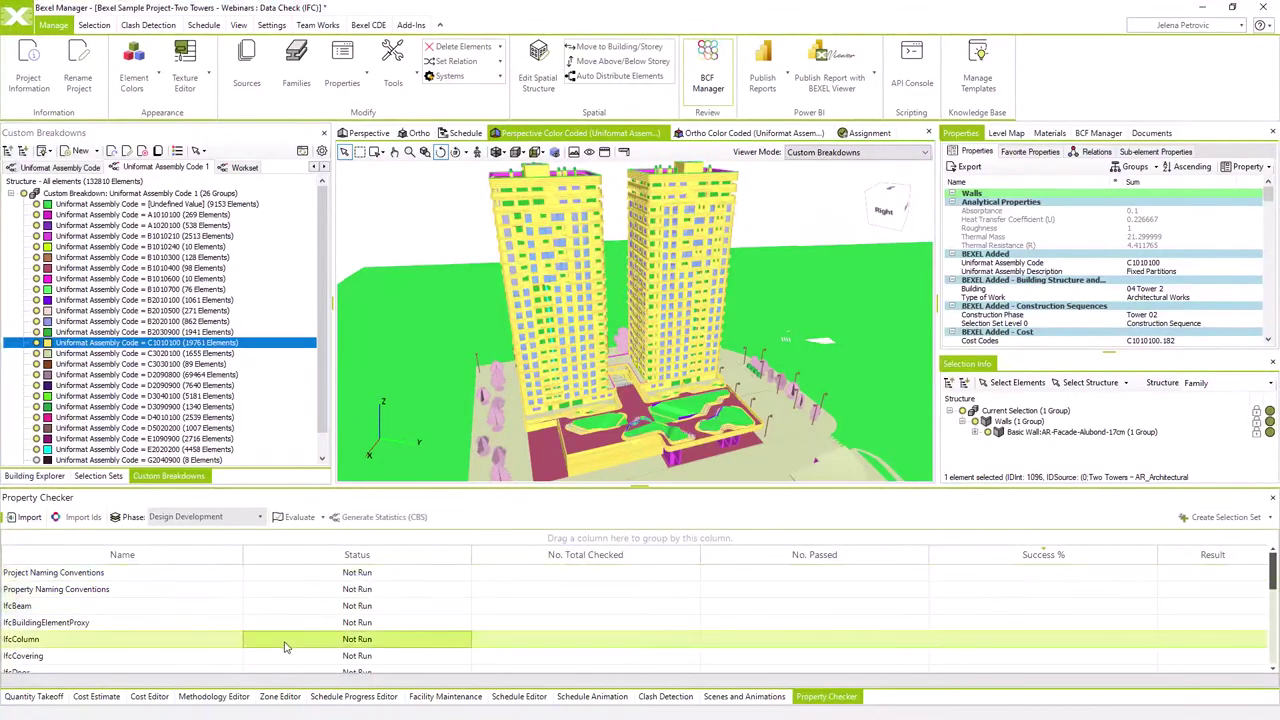
Evaluate all imported checks and sort the results by name in descending order.
click(294, 517)
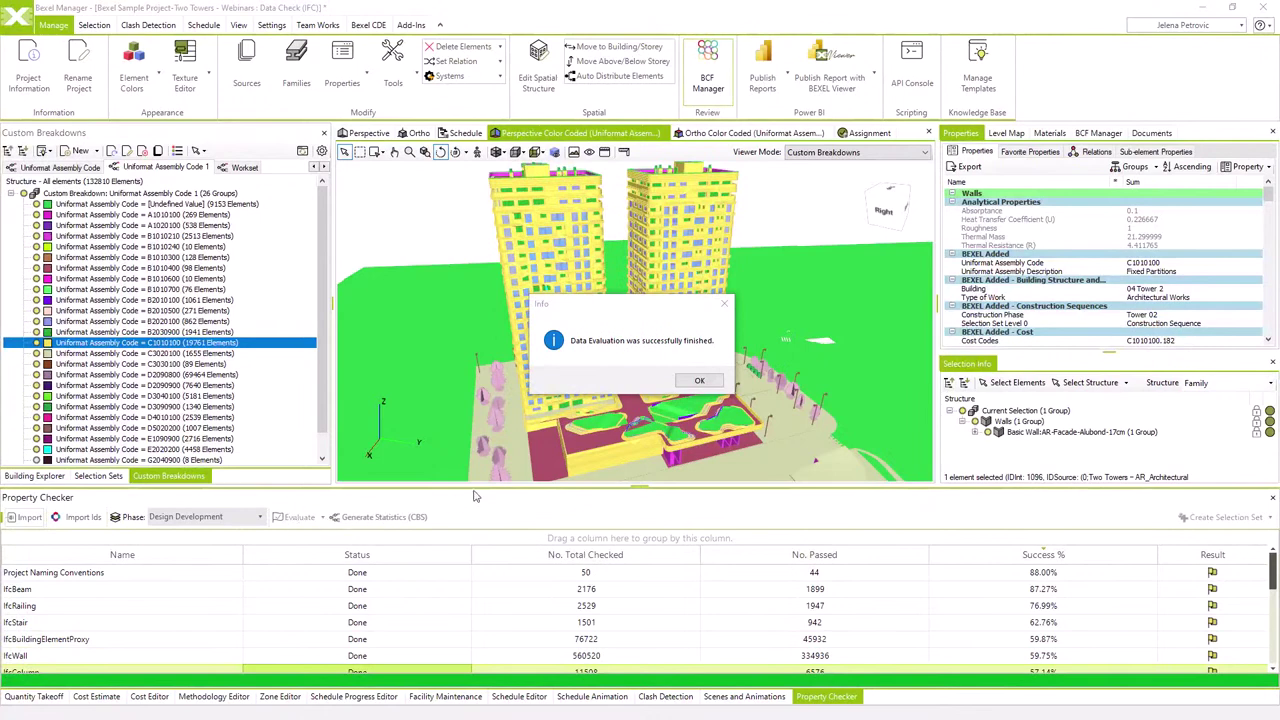
click(686, 384)
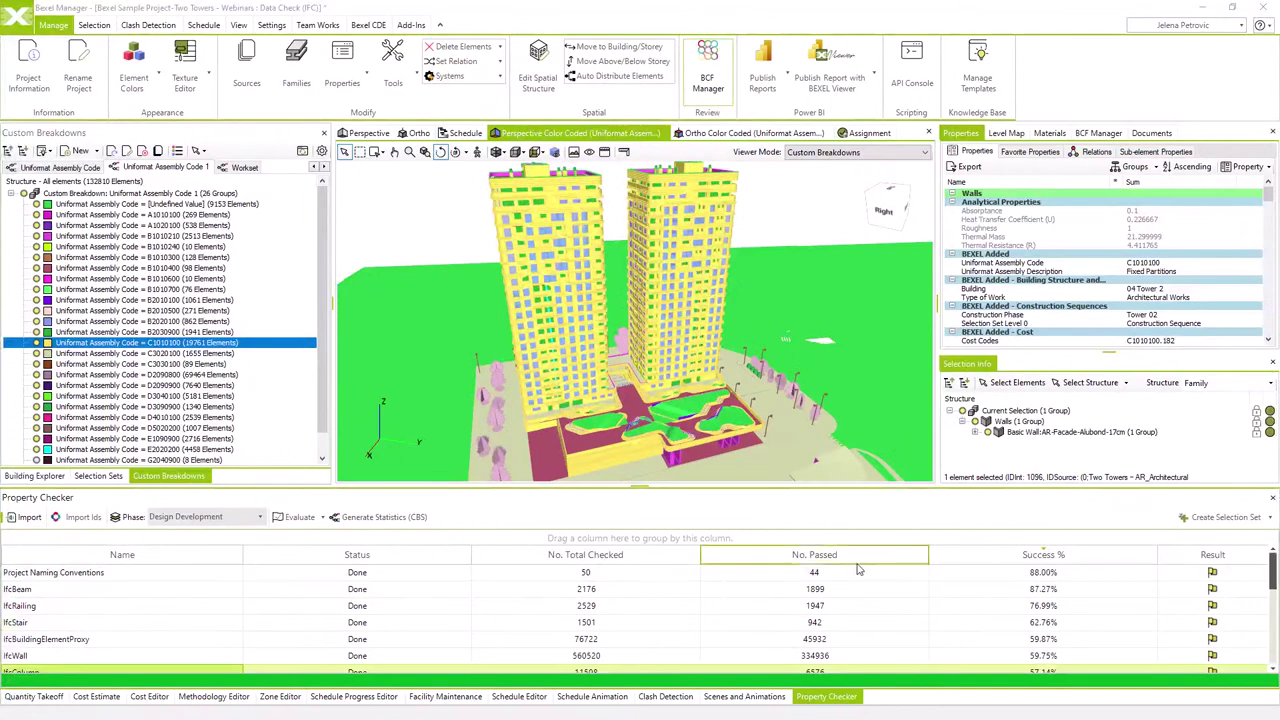
click(178, 555)
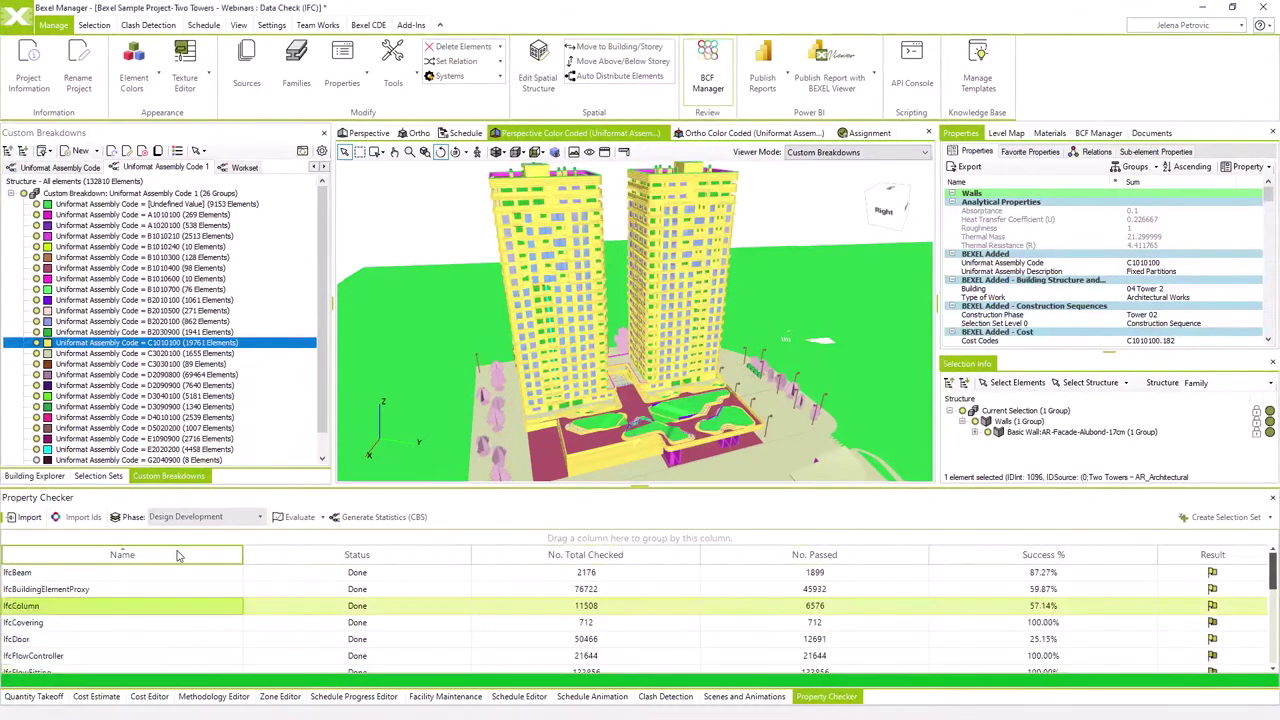
click(178, 555)
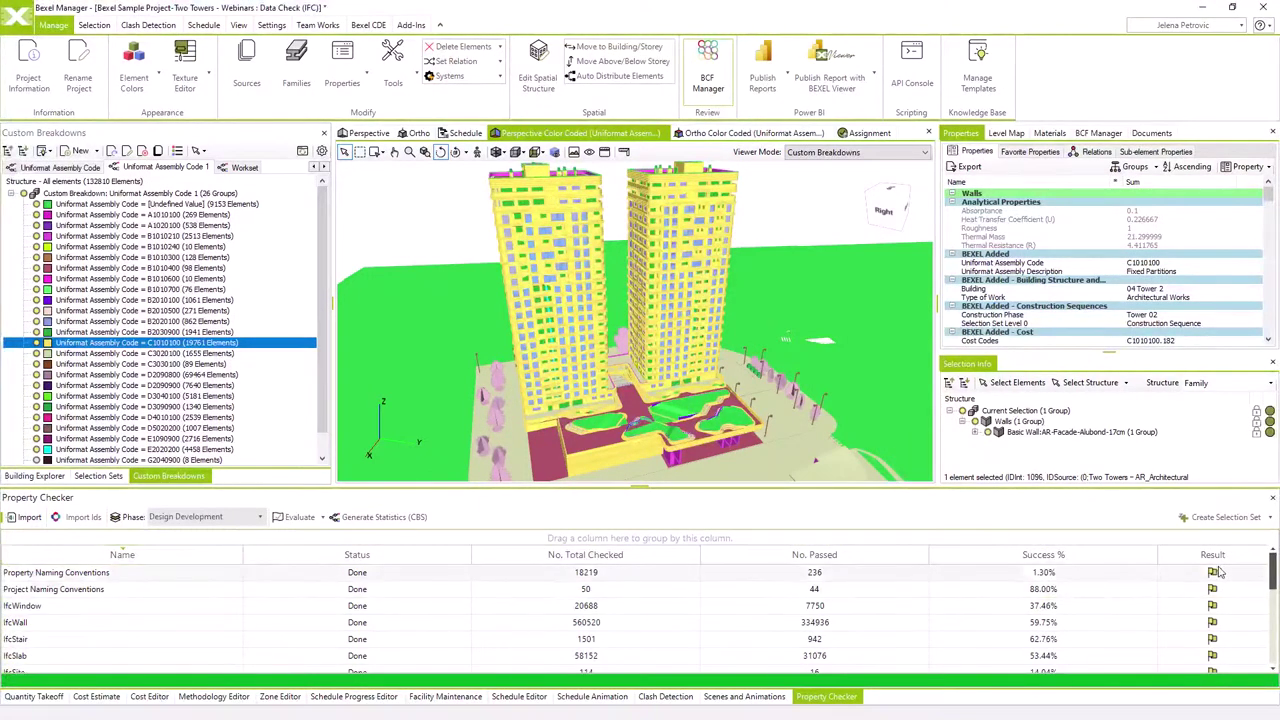
Look through the results of the evaluated checks and select the result of the IfcWindow check.
scroll(1210, 620, down, 2)
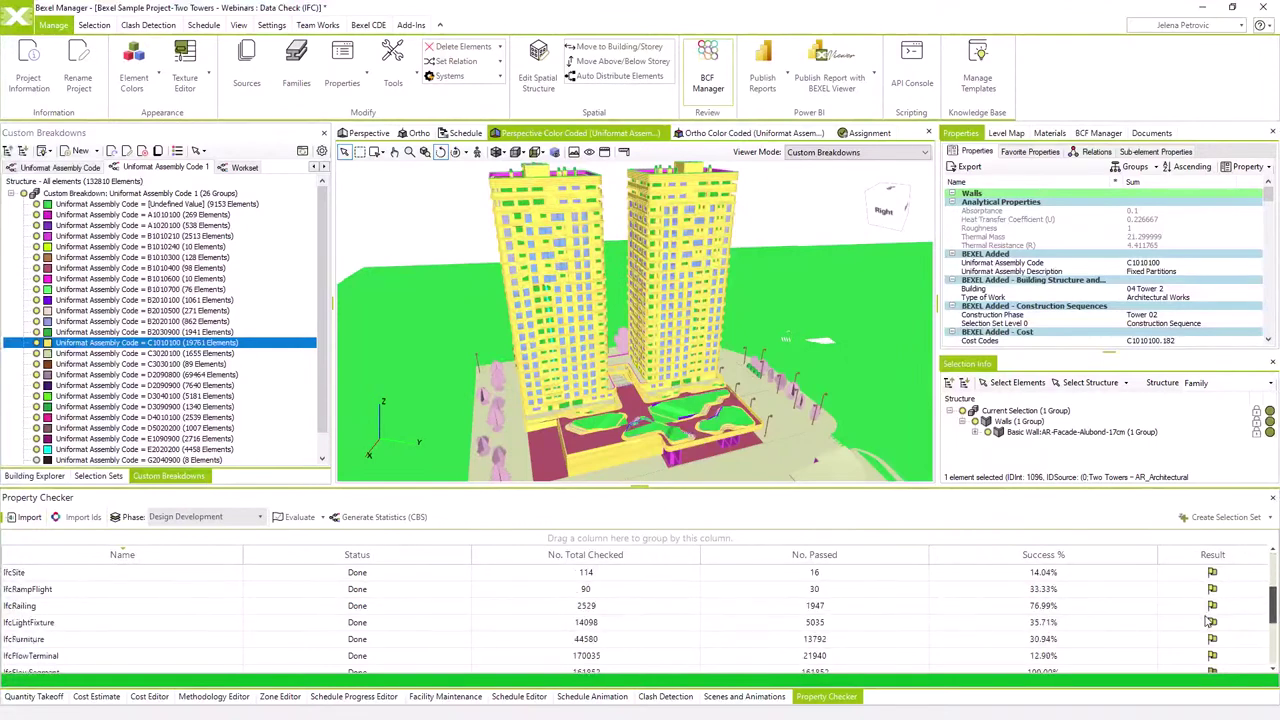
scroll(1210, 620, down, 2)
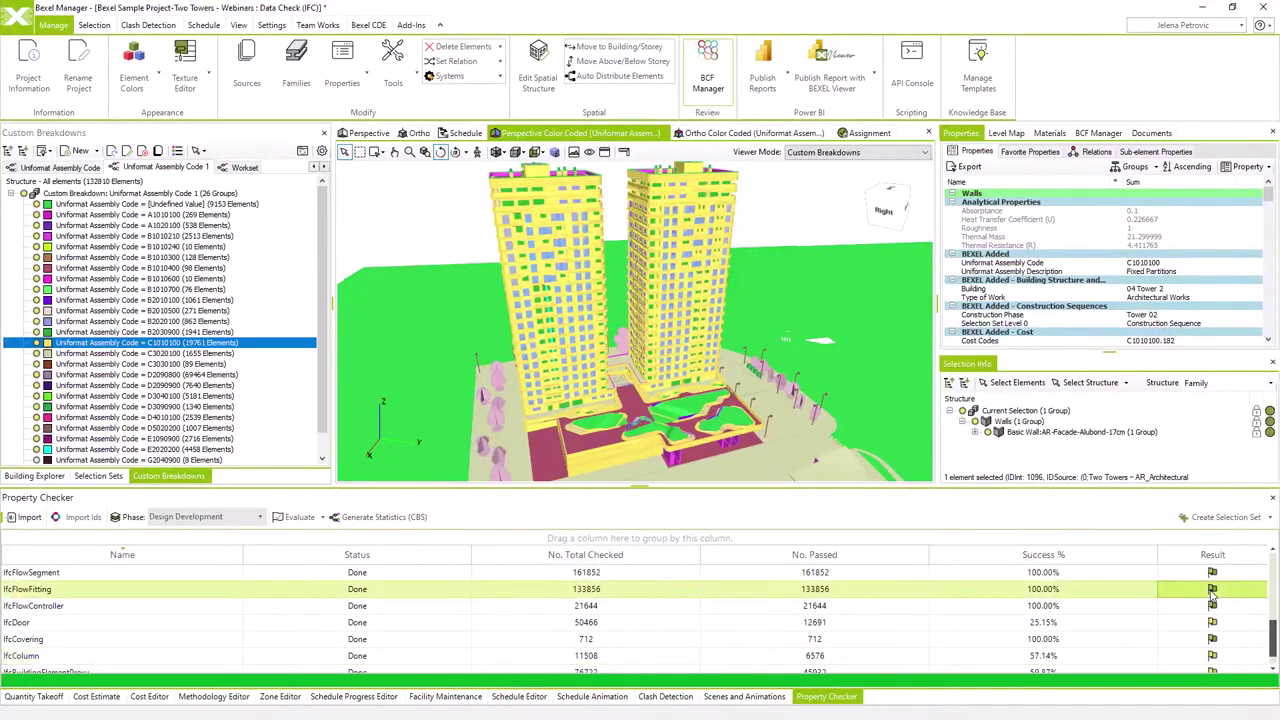
scroll(1212, 592, up, 4)
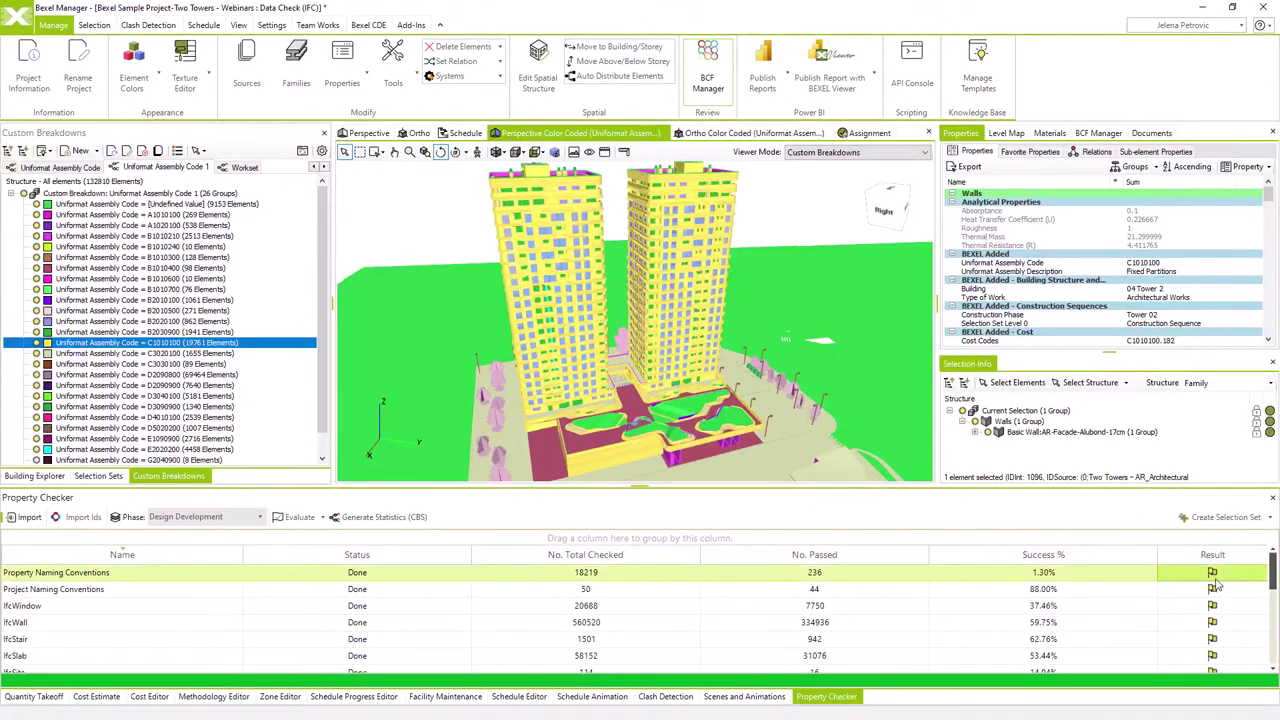
click(1214, 608)
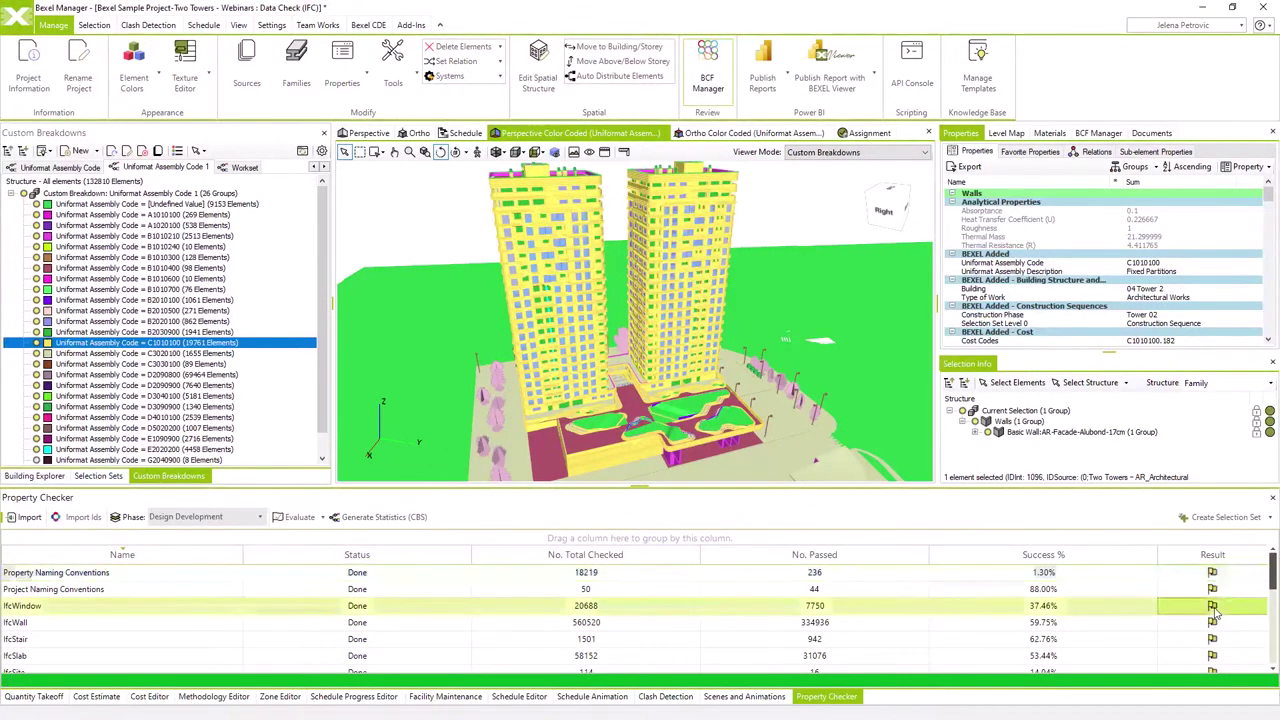
Go through the results of the IfcWall, IfcStair, IfcSlab and IfcSite checks one after another.
click(1216, 623)
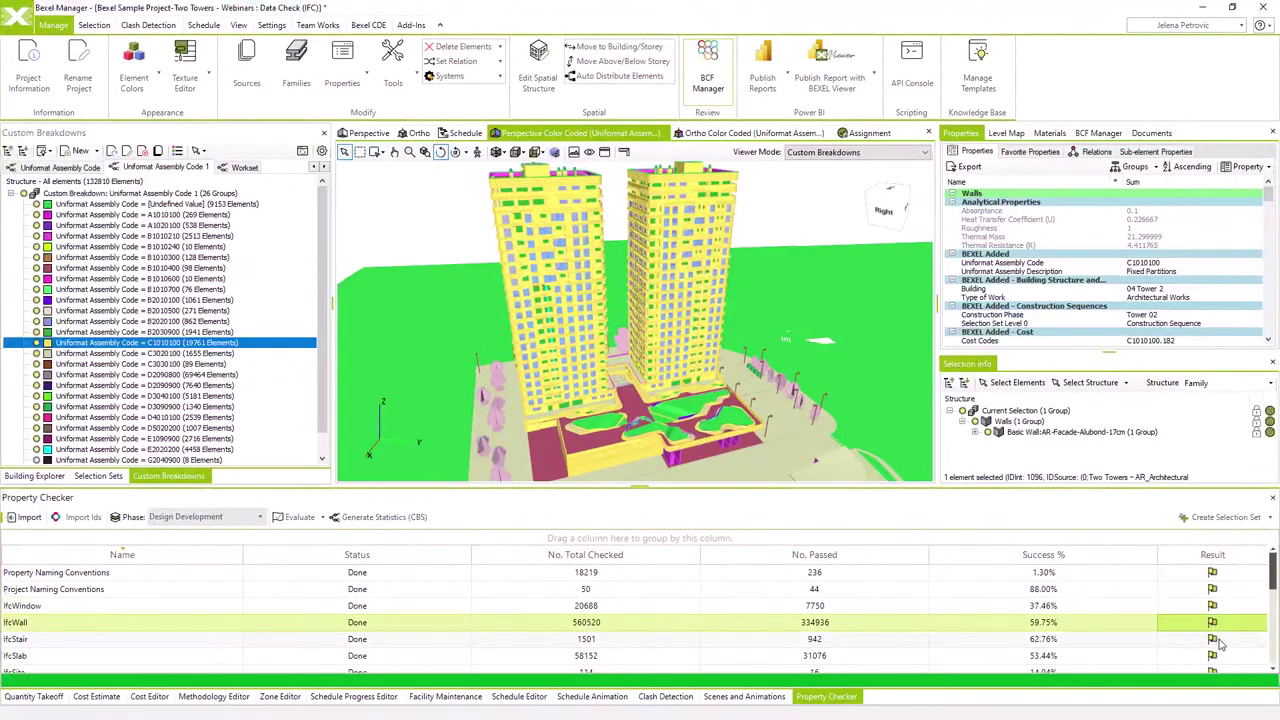
click(1217, 640)
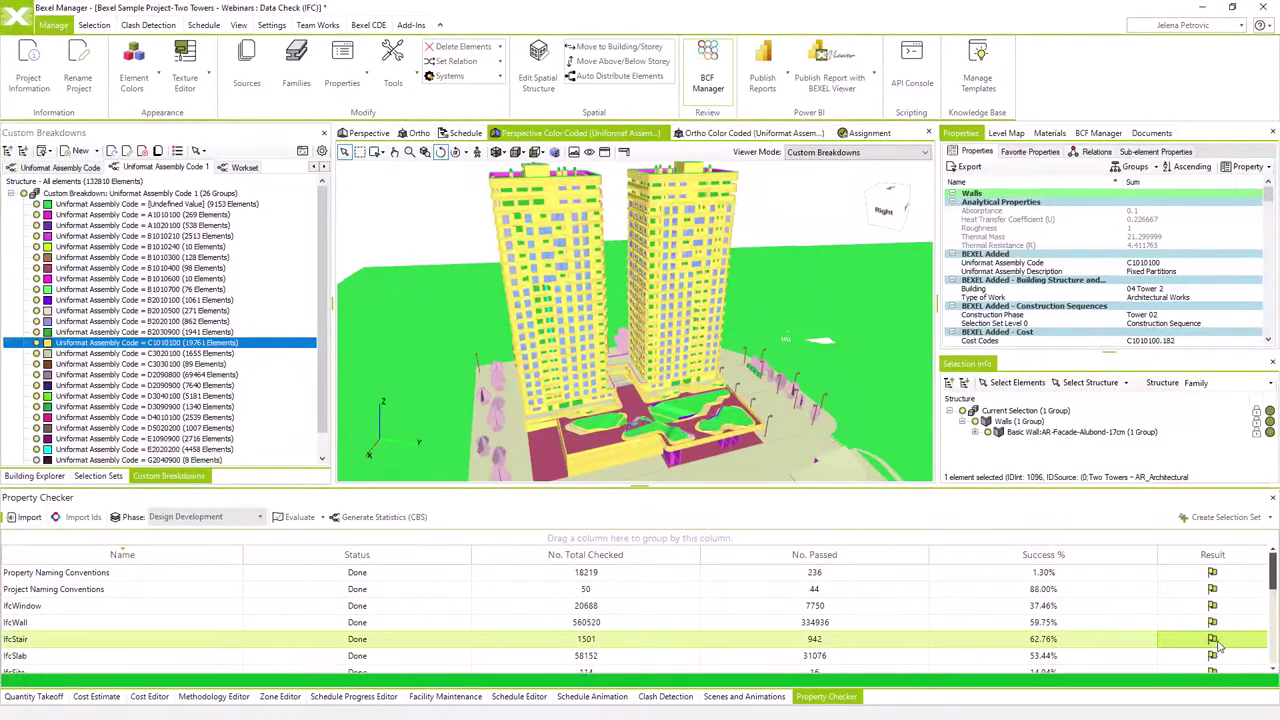
click(1217, 656)
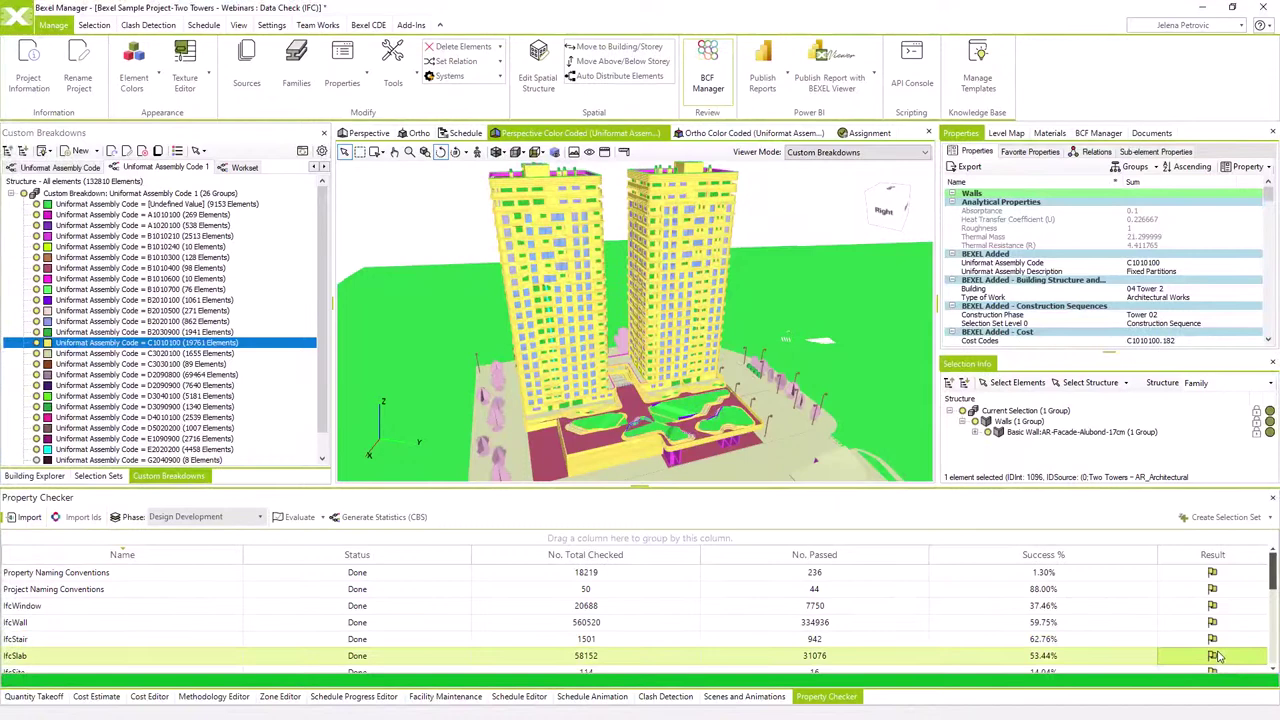
scroll(1217, 656, down, 1)
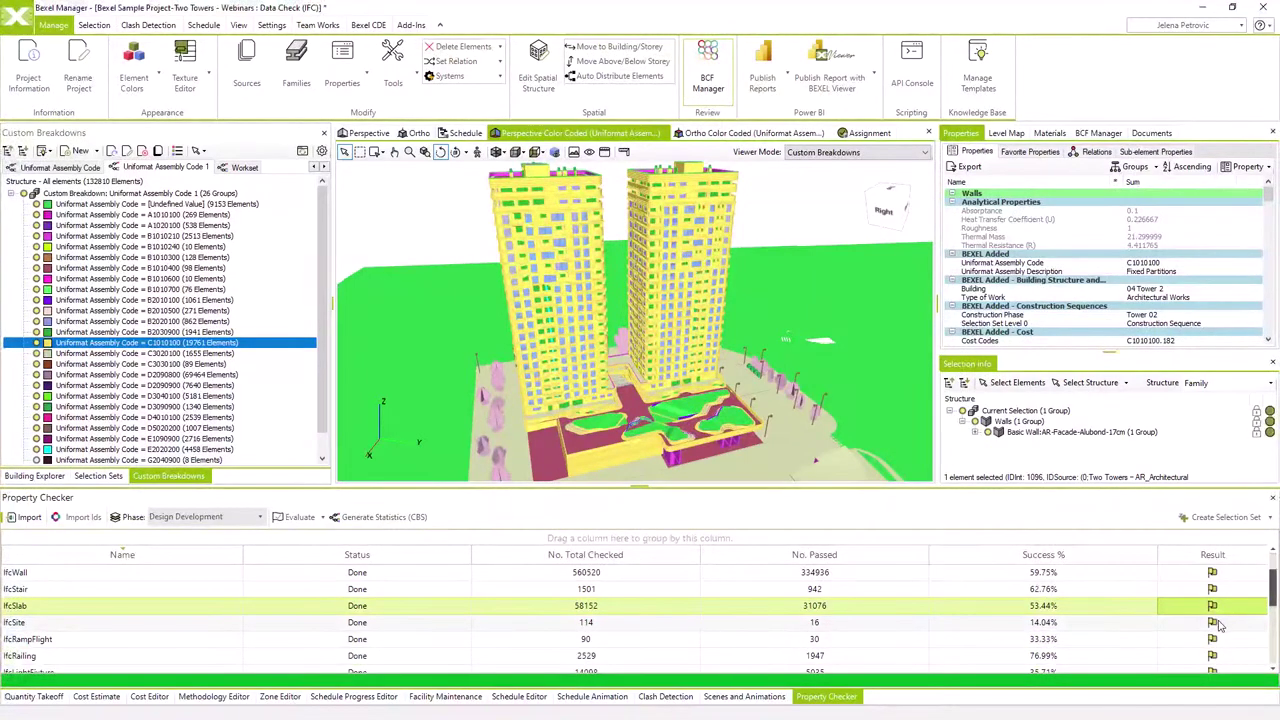
click(1214, 623)
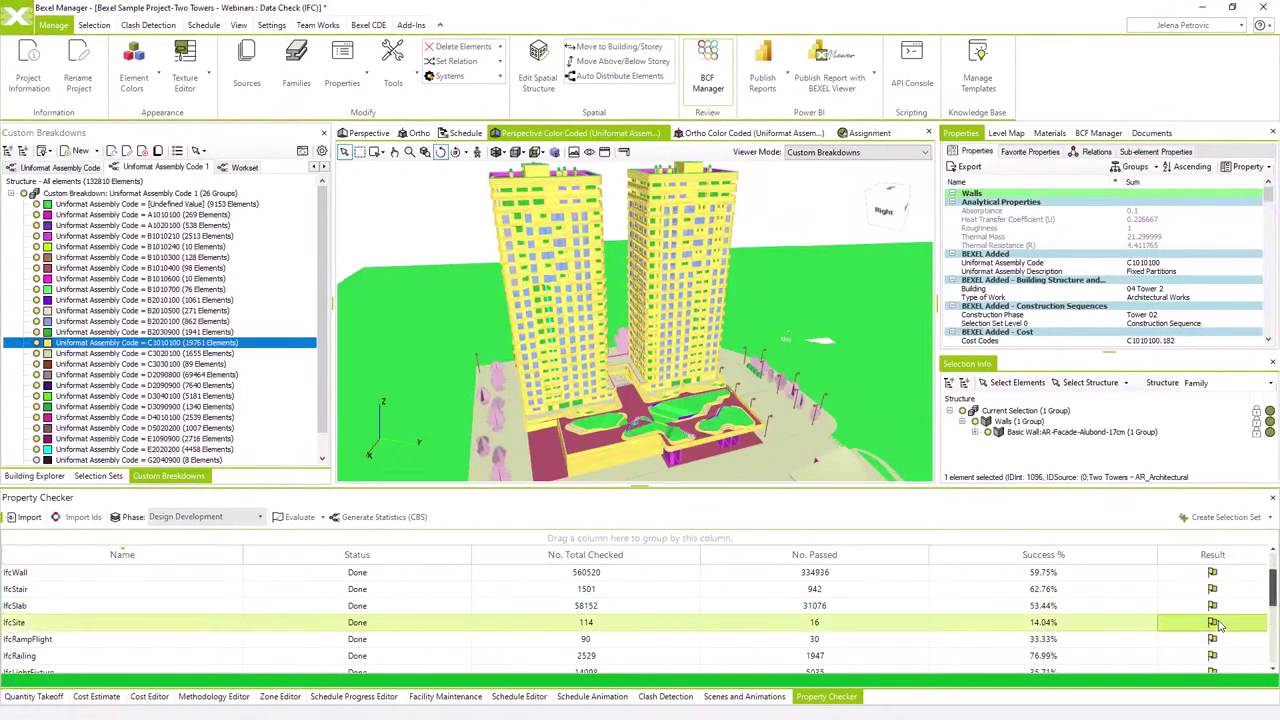
scroll(1218, 627, up, 1)
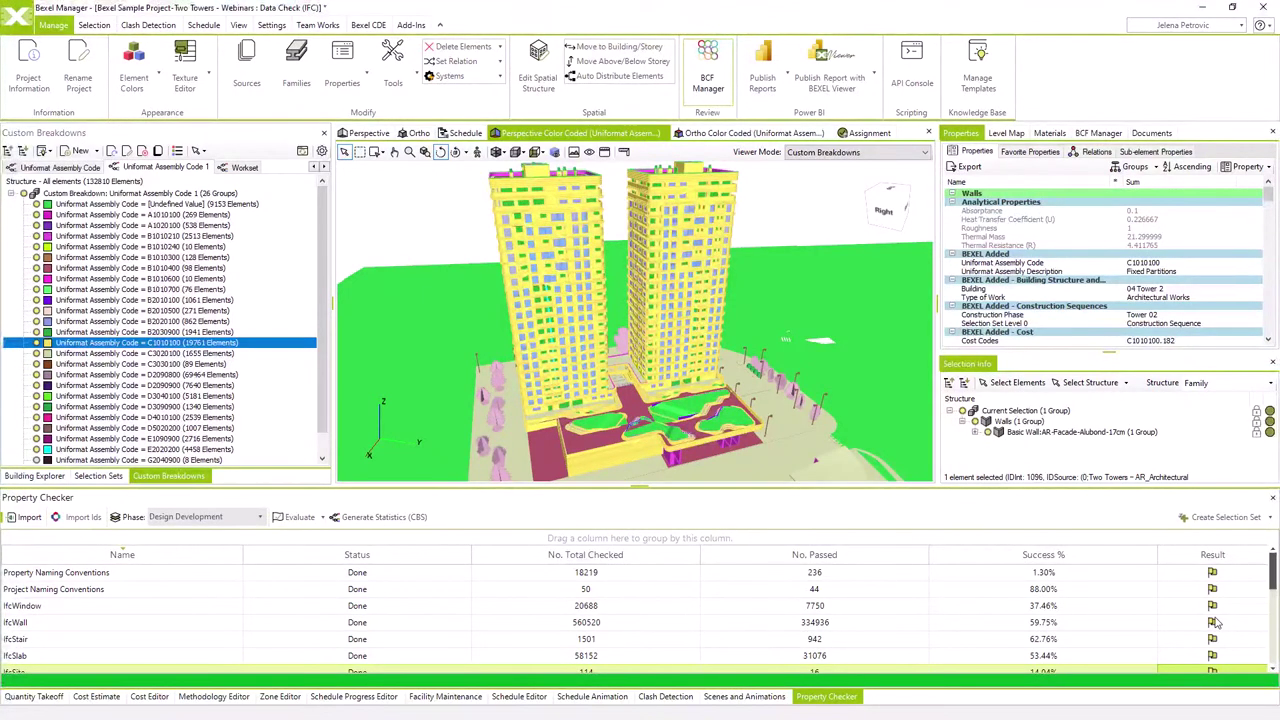
Highlight the results of the IfcFlowSegment, IfcFlowFitting, IfcFlowController and IfcCovering checks together and return to the start of the list.
scroll(1215, 600, down, 5)
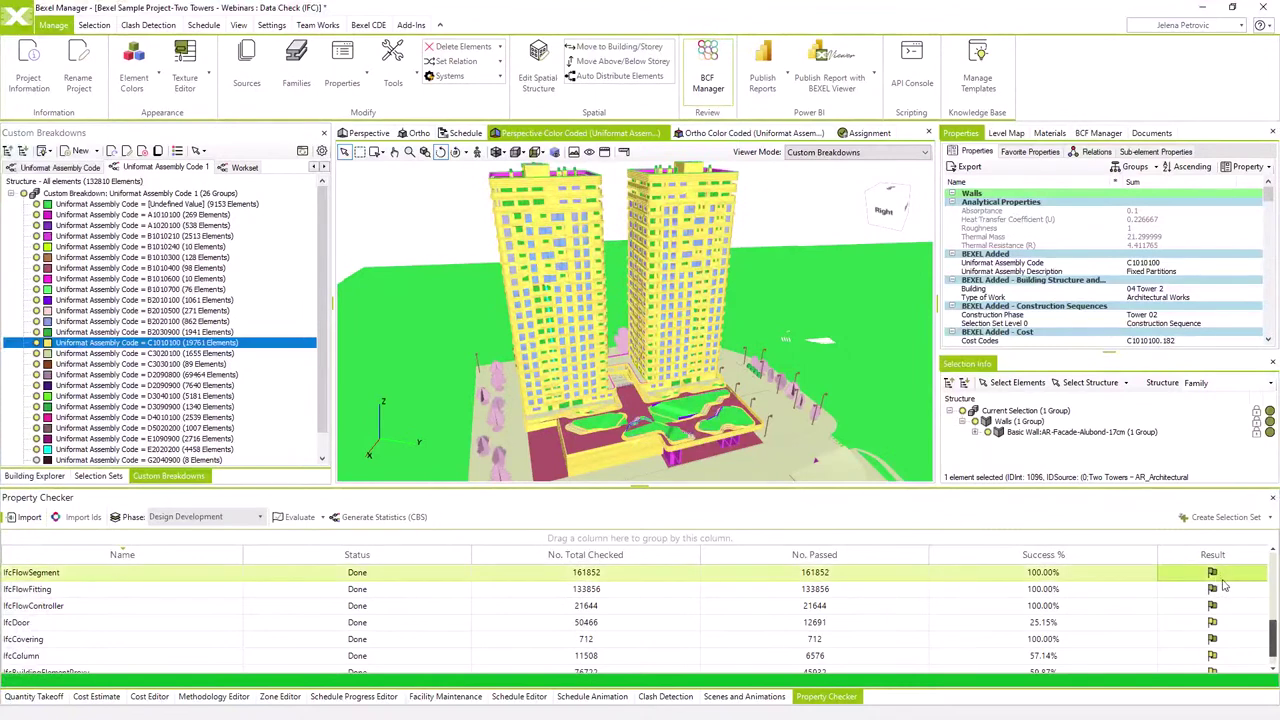
click(1222, 590)
click(1228, 606)
click(1222, 640)
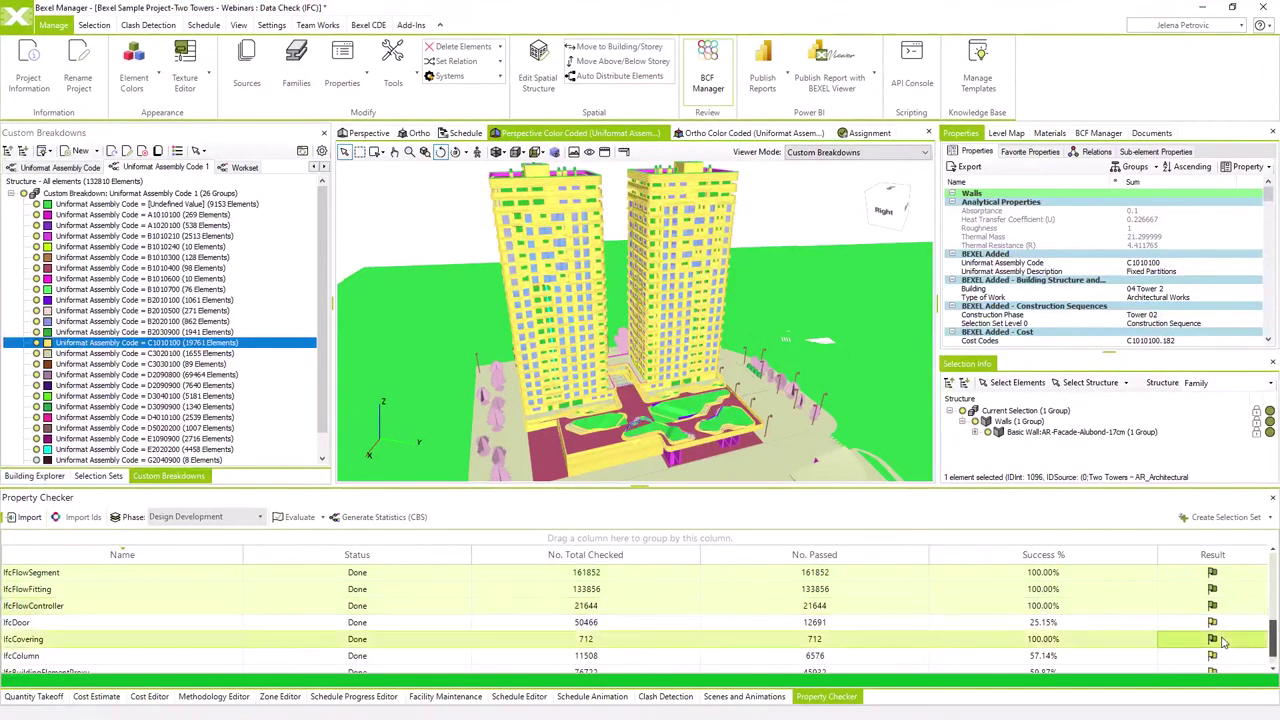
scroll(1222, 642, up, 10)
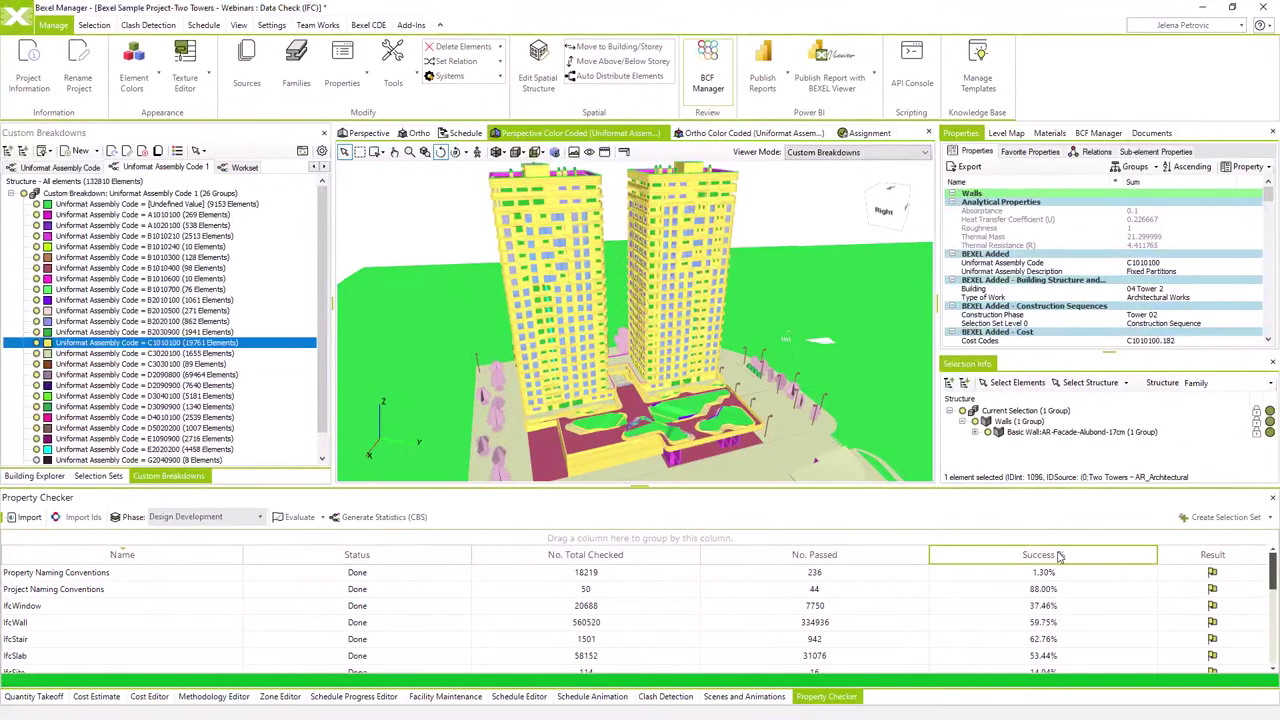
Create selection sets for the selected rules only: Property Naming Conventions, Project Naming Conventions, IfcSlab and IfcWall.
click(172, 577)
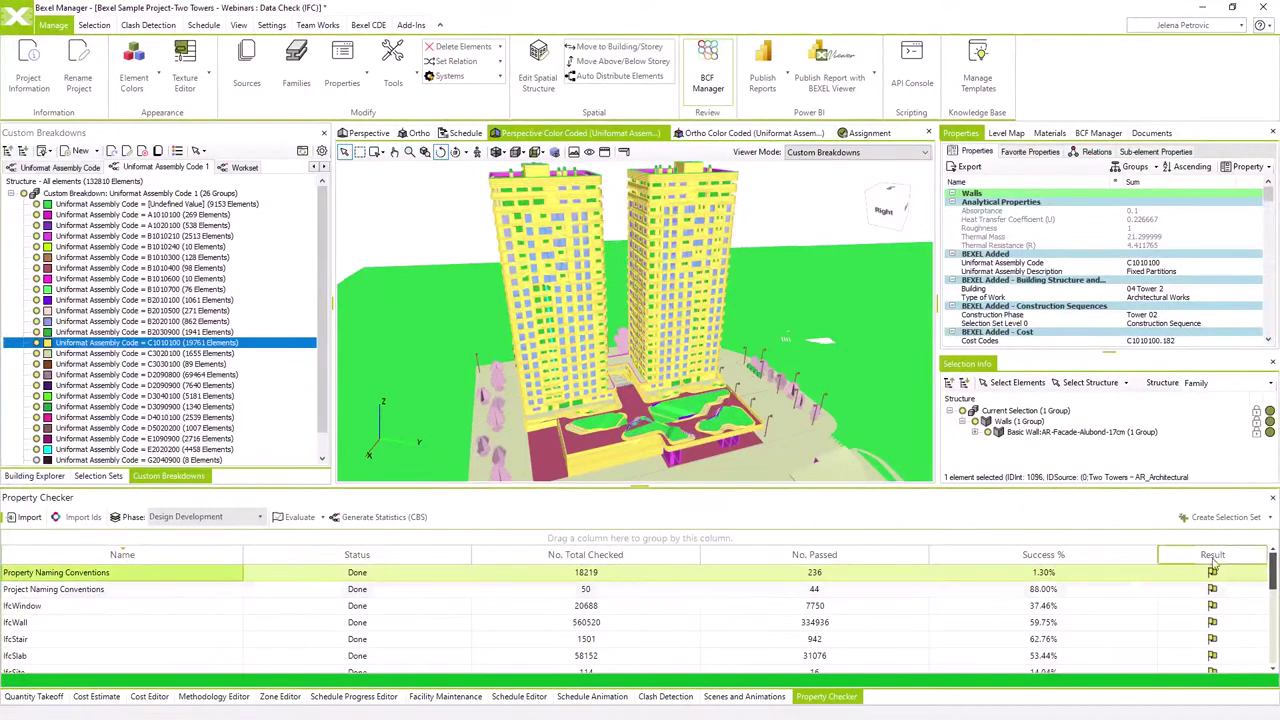
click(1270, 518)
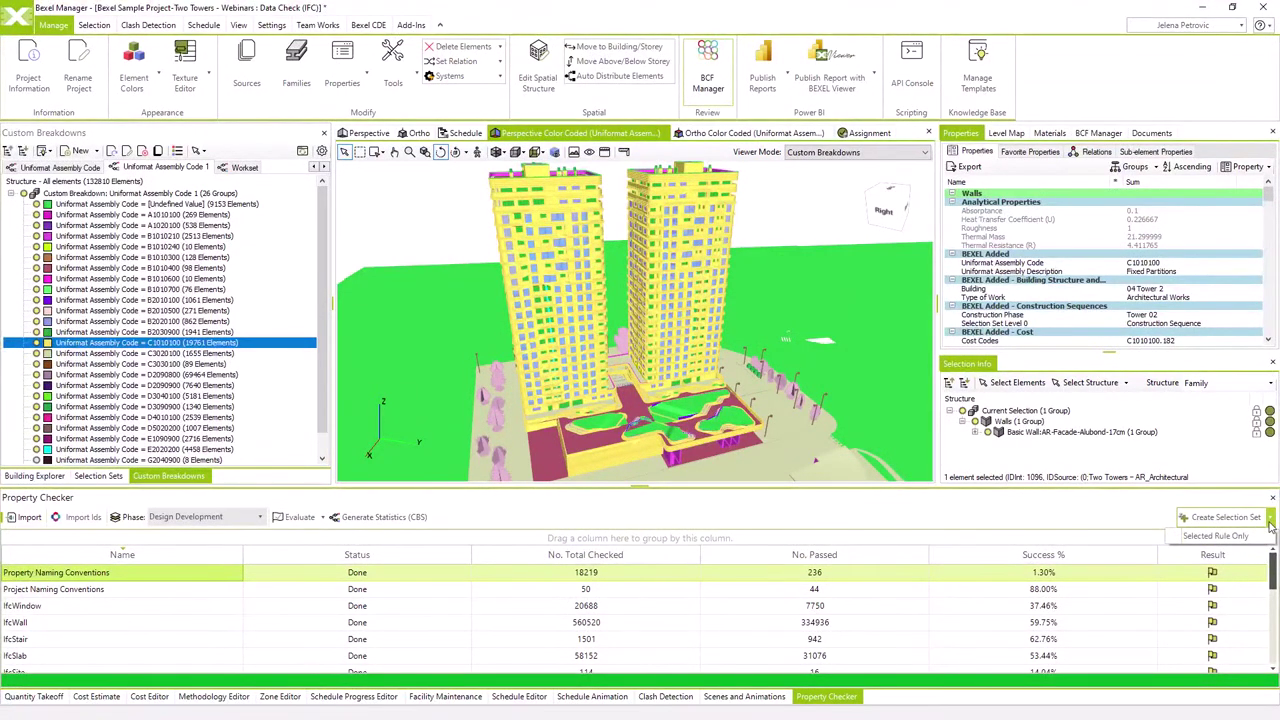
click(140, 591)
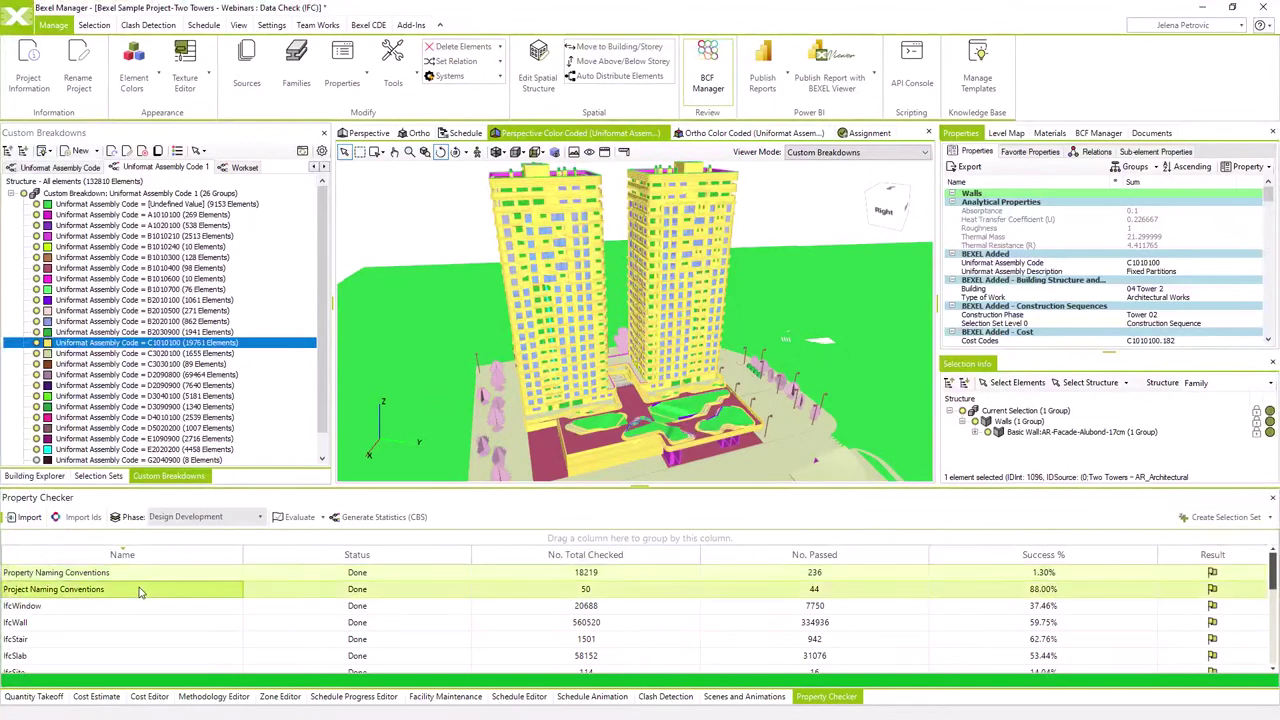
click(99, 656)
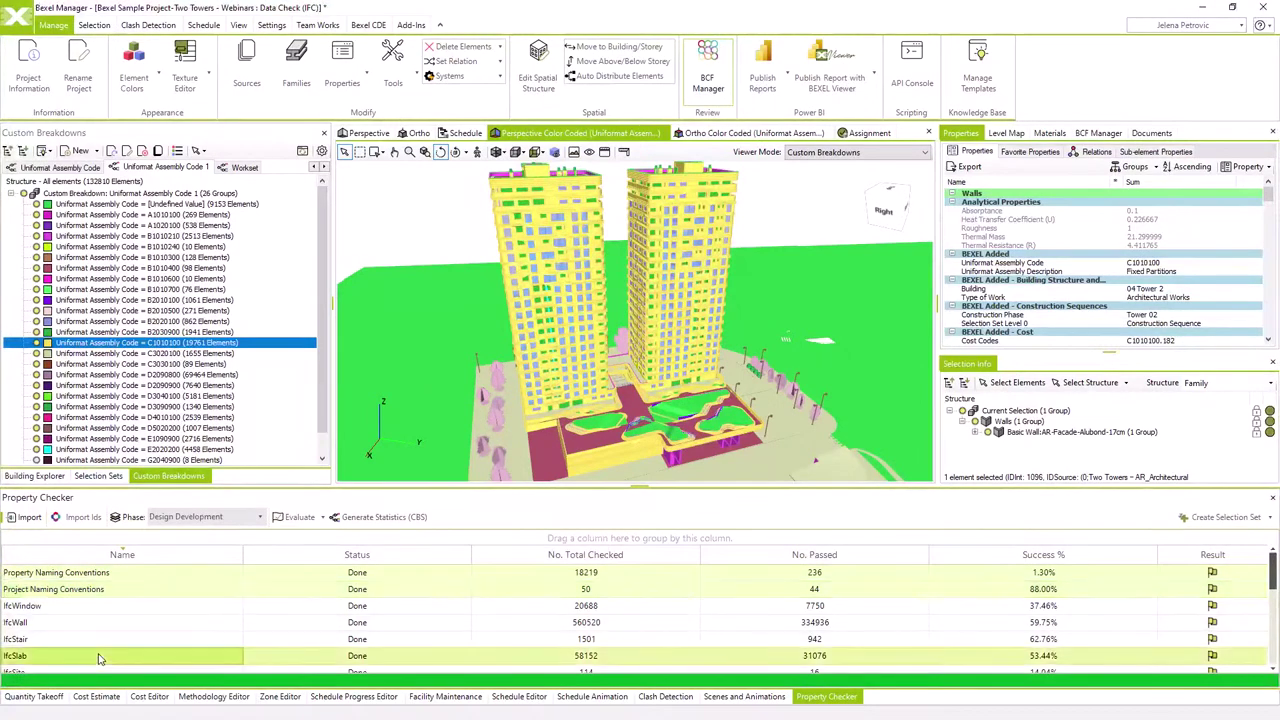
scroll(99, 657, down, 10)
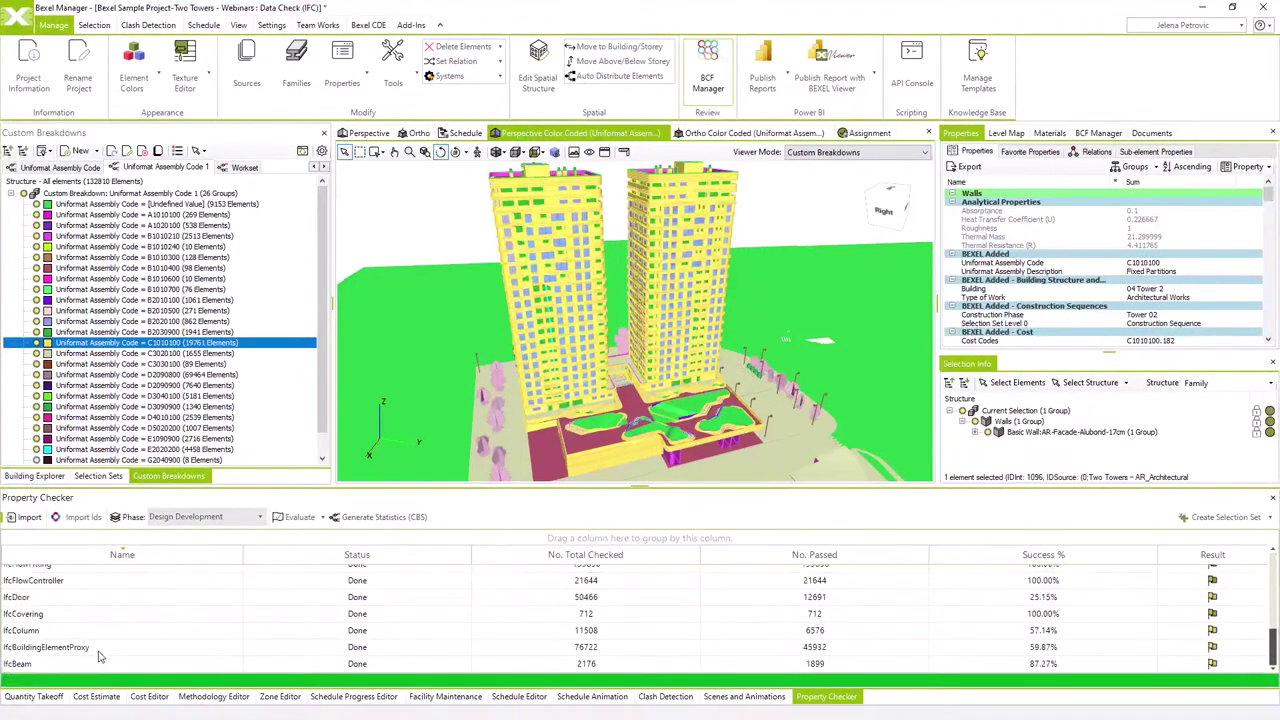
scroll(97, 652, up, 3)
scroll(97, 648, up, 1)
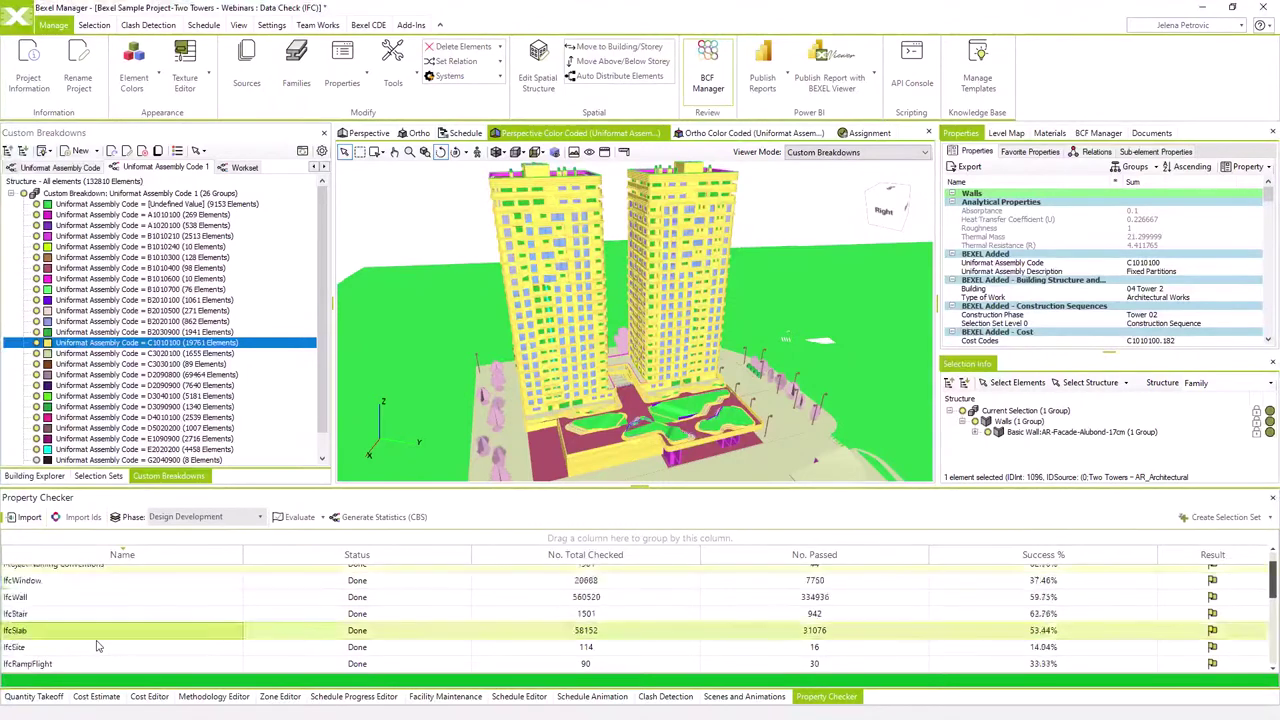
click(90, 600)
scroll(95, 606, up, 1)
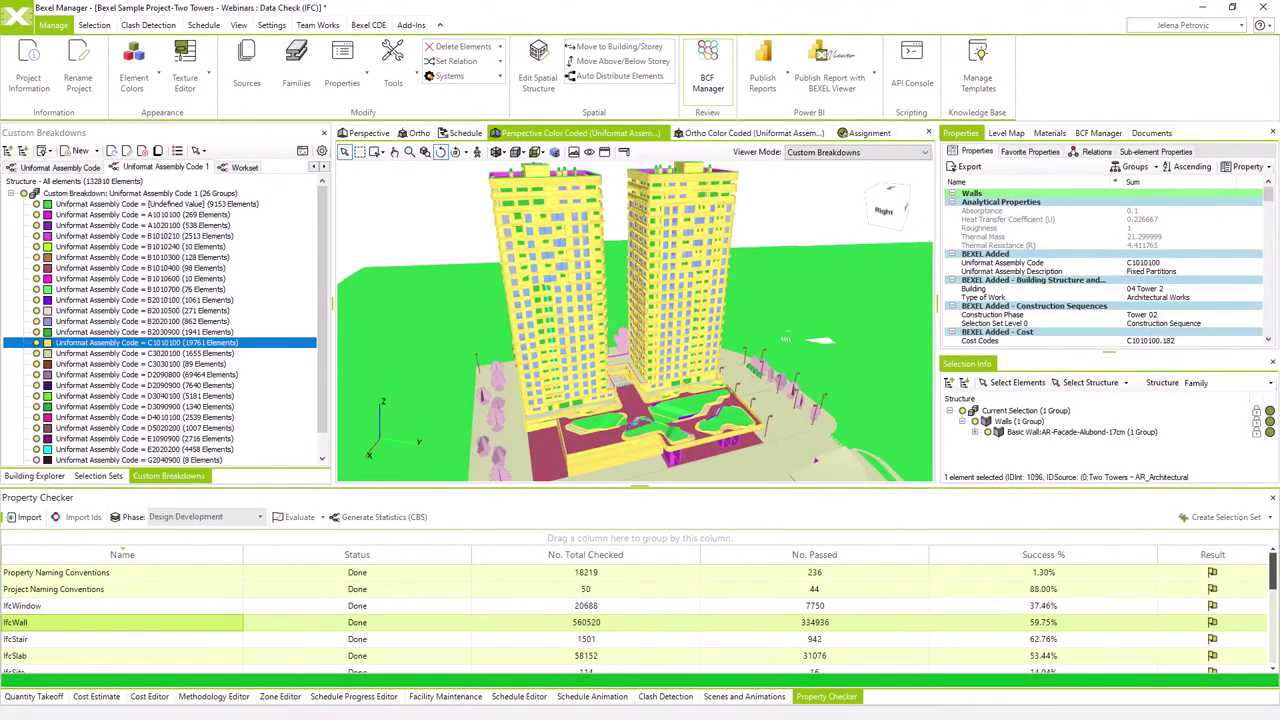
click(1271, 518)
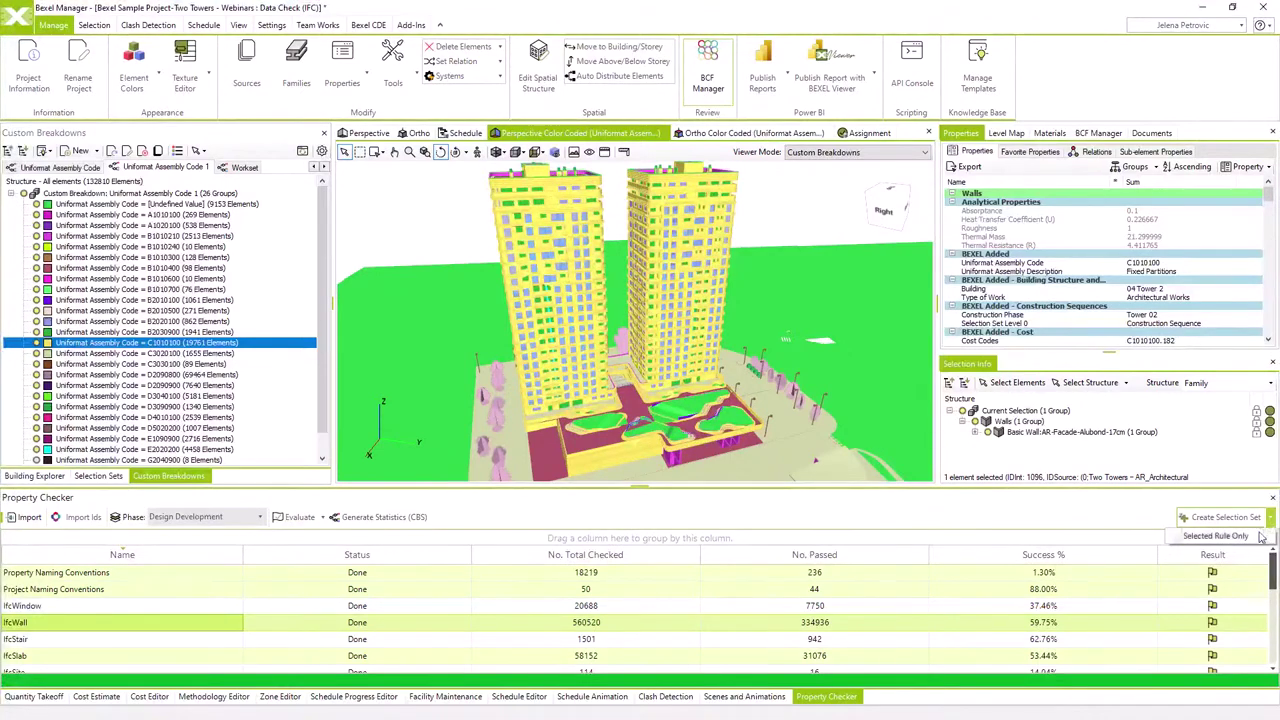
click(1259, 540)
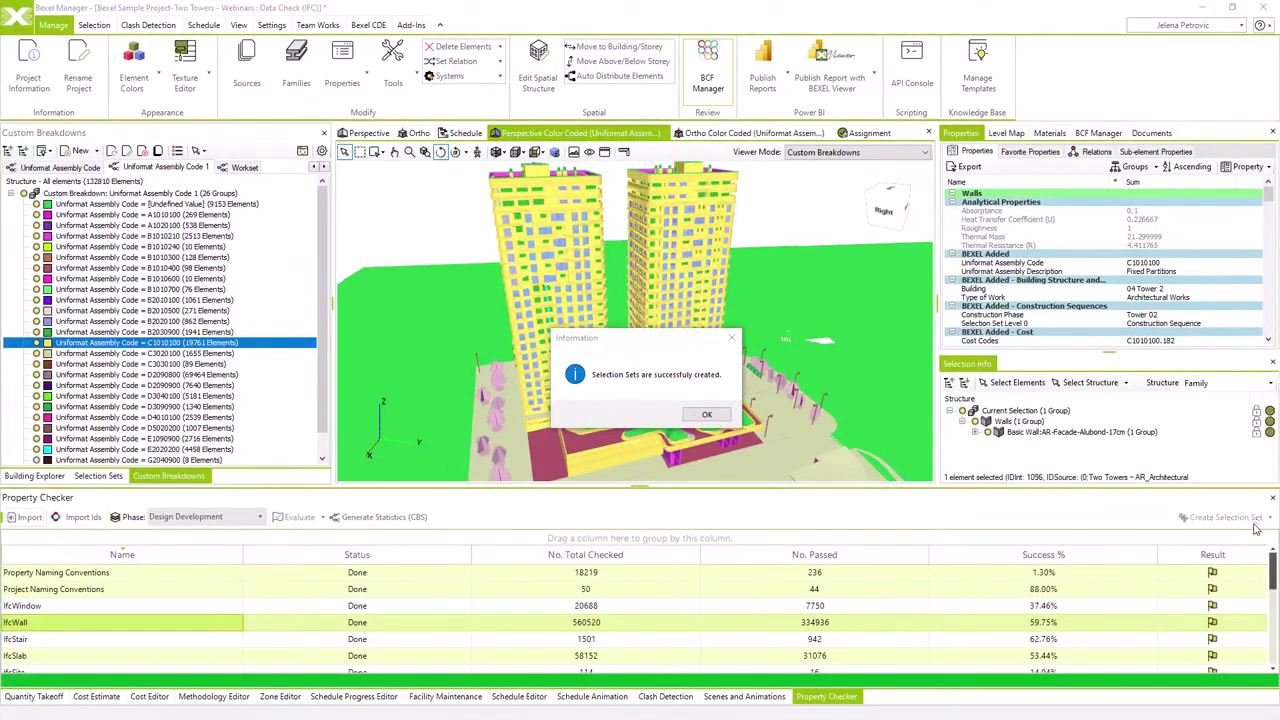
click(706, 415)
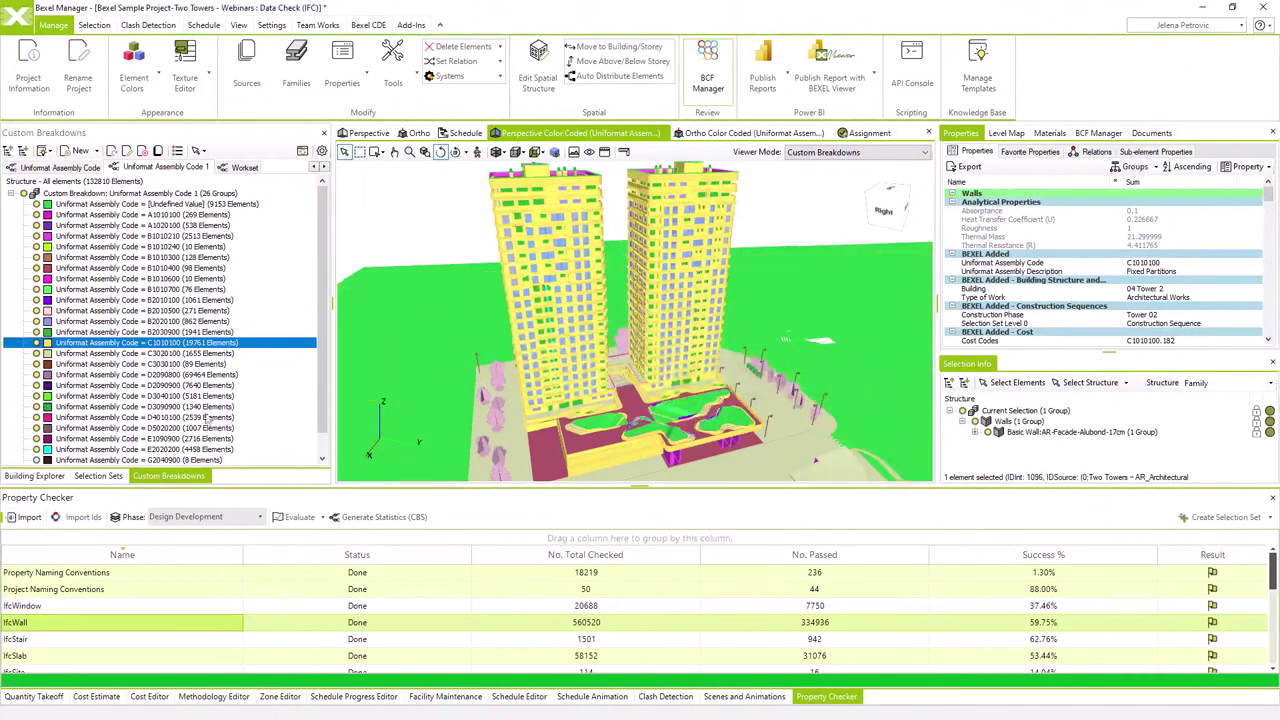
Expand the new run under Property Check Results in the selection sets and look through its IfcSlab groups.
click(88, 477)
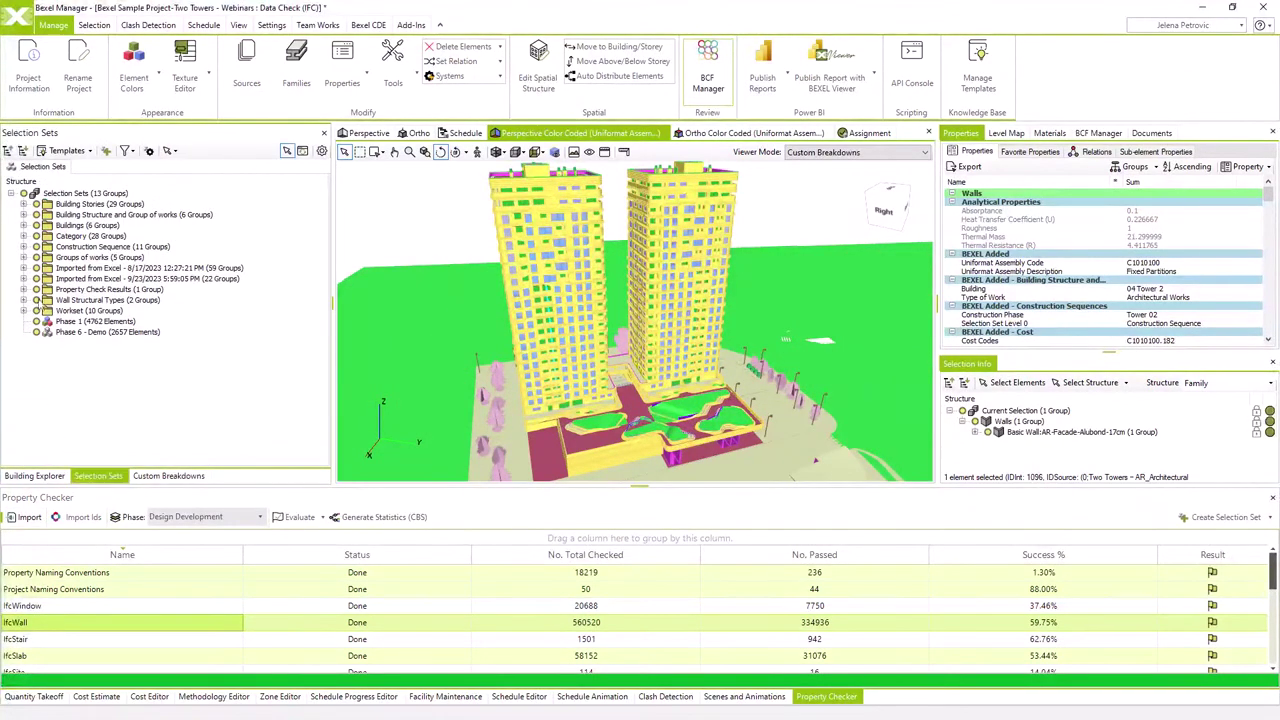
click(24, 289)
click(36, 300)
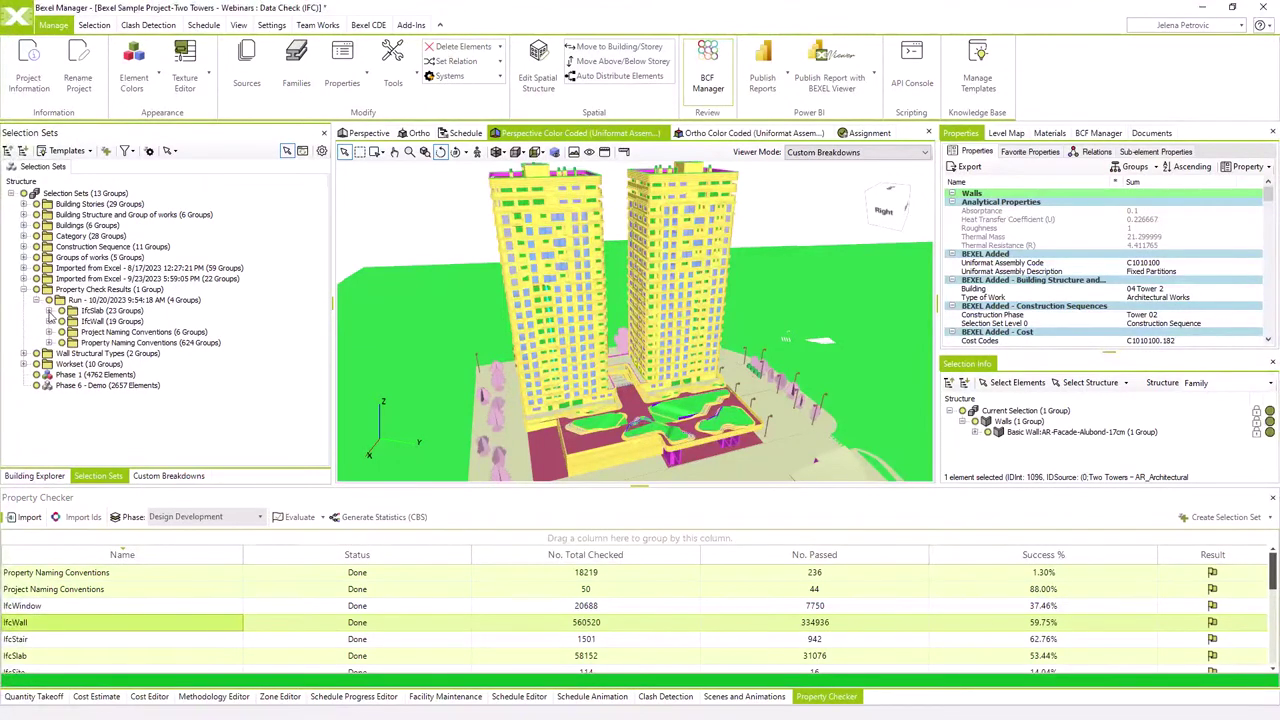
click(49, 311)
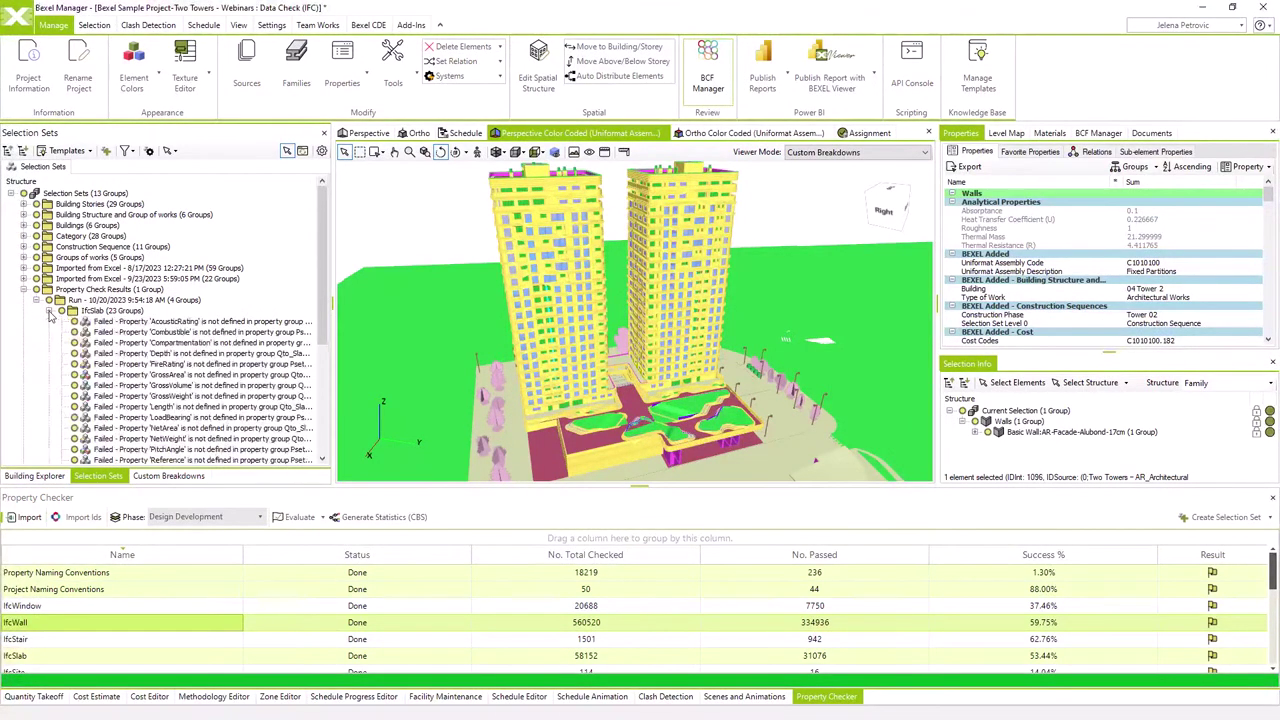
scroll(50, 316, down, 4)
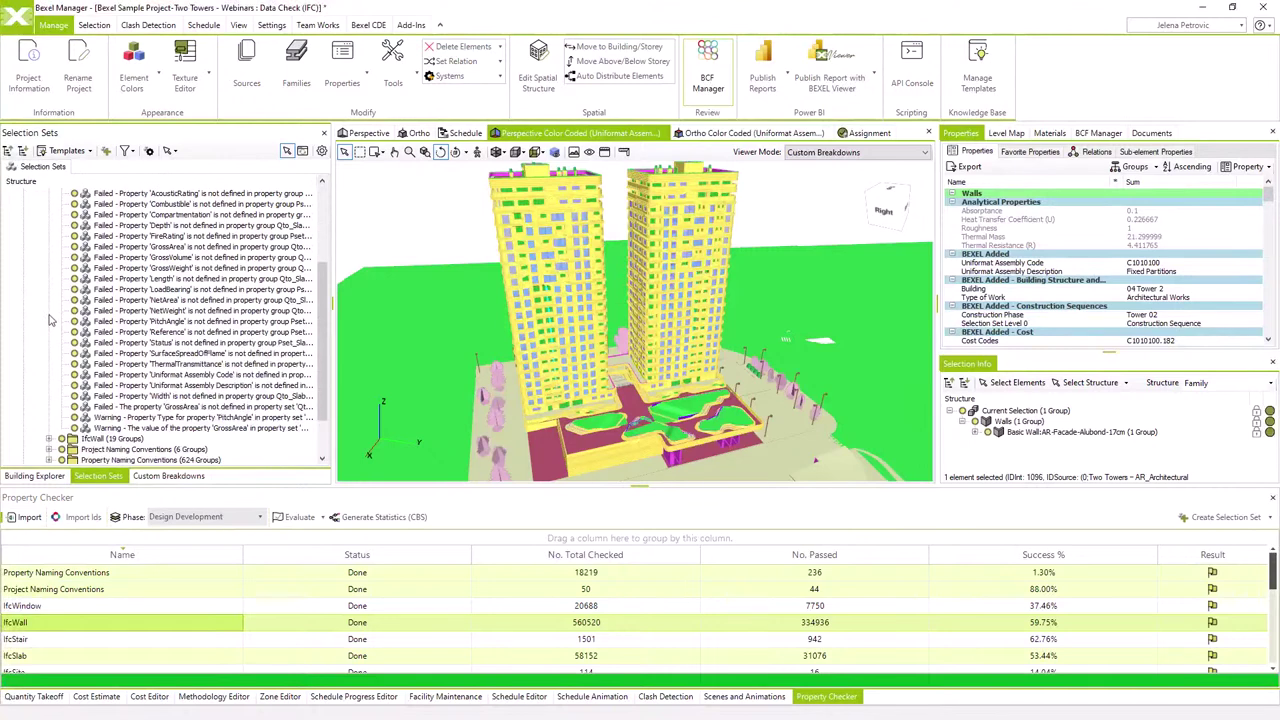
Expand the run's IfcWall, Project Naming Conventions and Property Naming Conventions sets and look through their groups.
click(49, 439)
scroll(56, 420, down, 7)
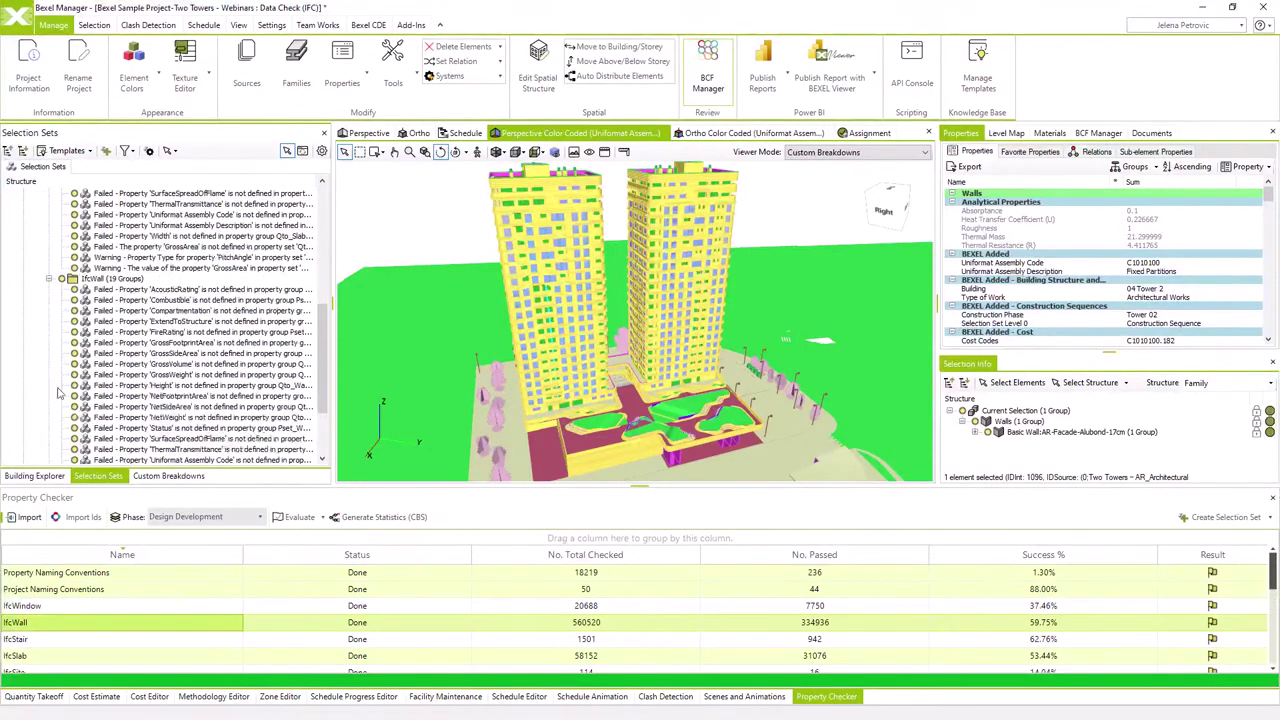
click(49, 428)
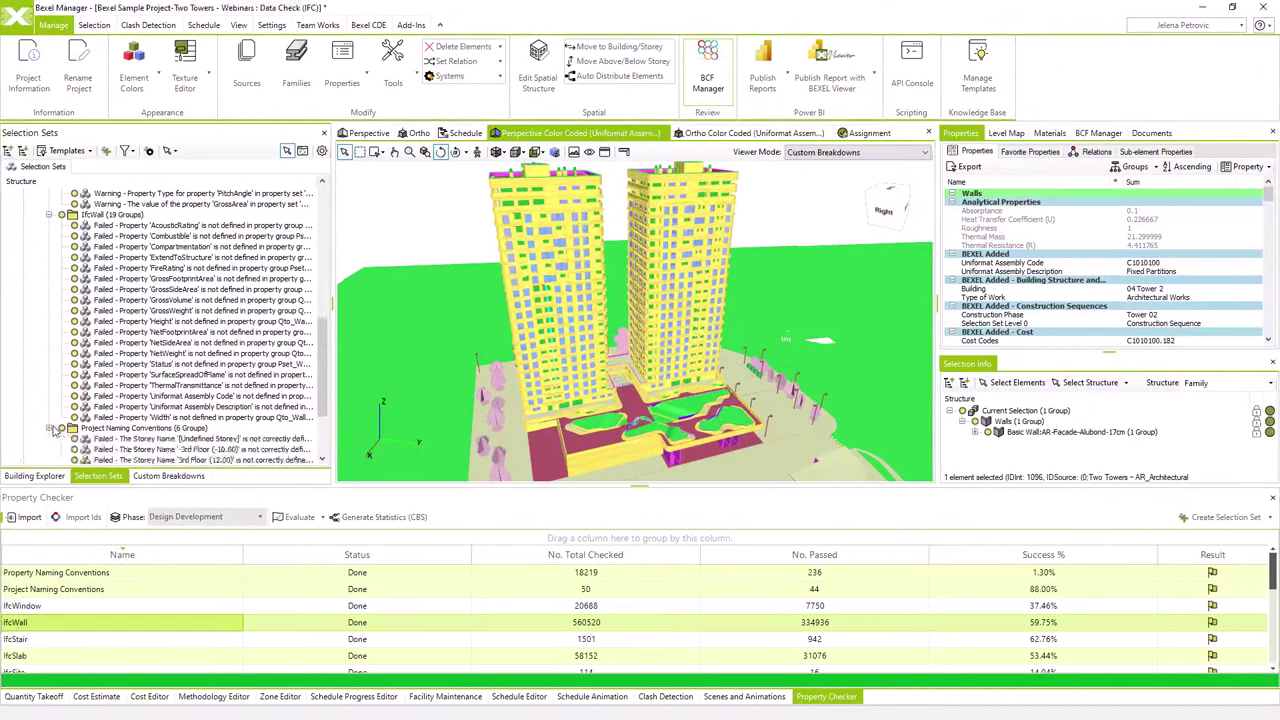
scroll(55, 428, down, 2)
click(48, 439)
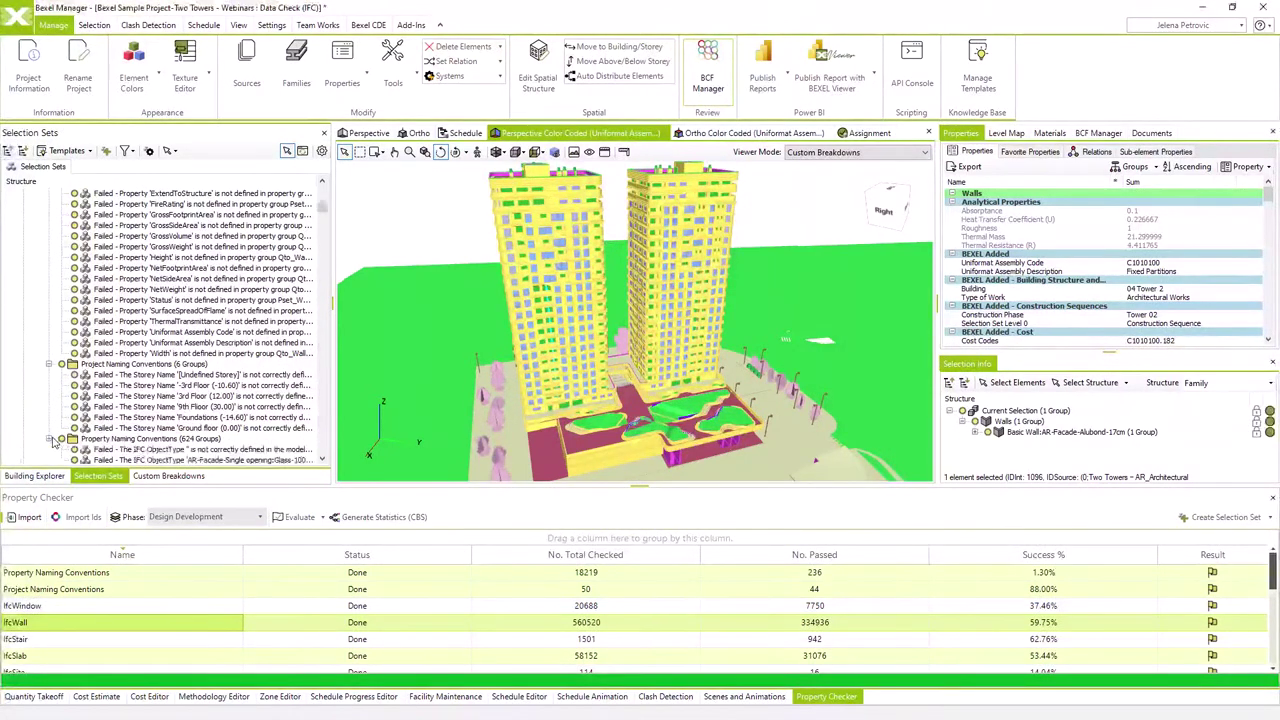
scroll(58, 441, down, 4)
scroll(60, 442, down, 1)
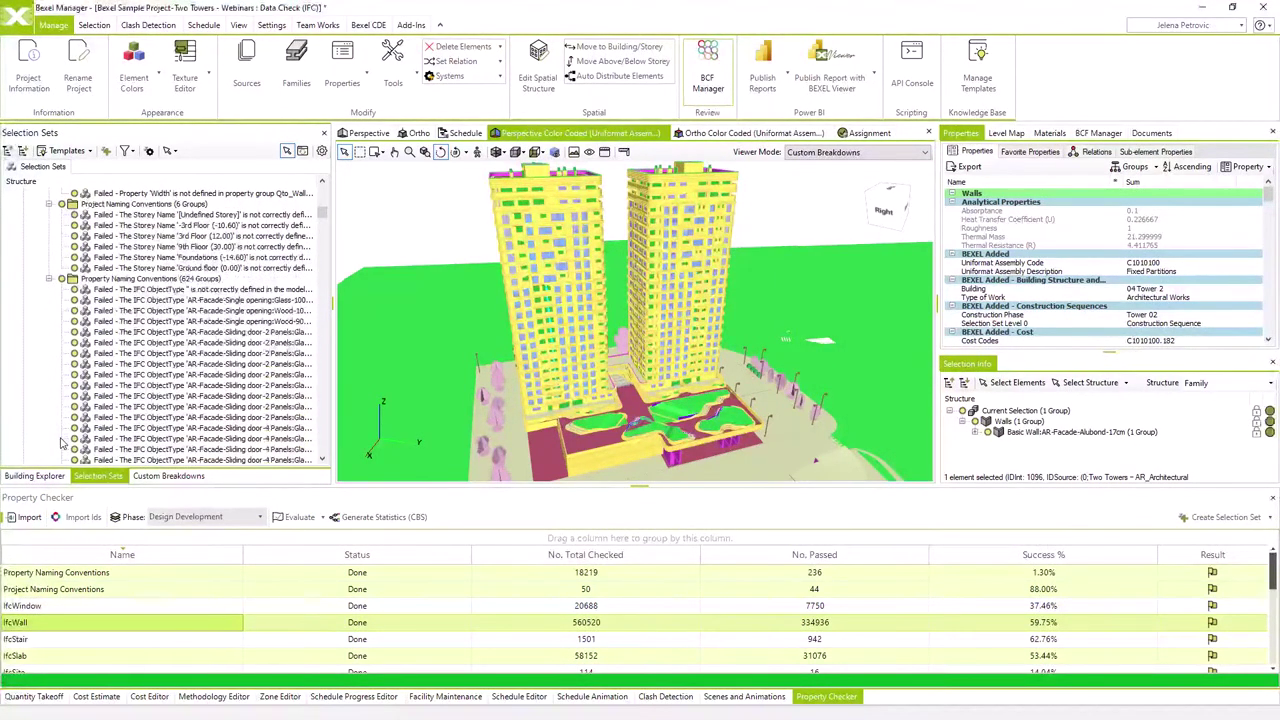
drag(323, 216, 333, 191)
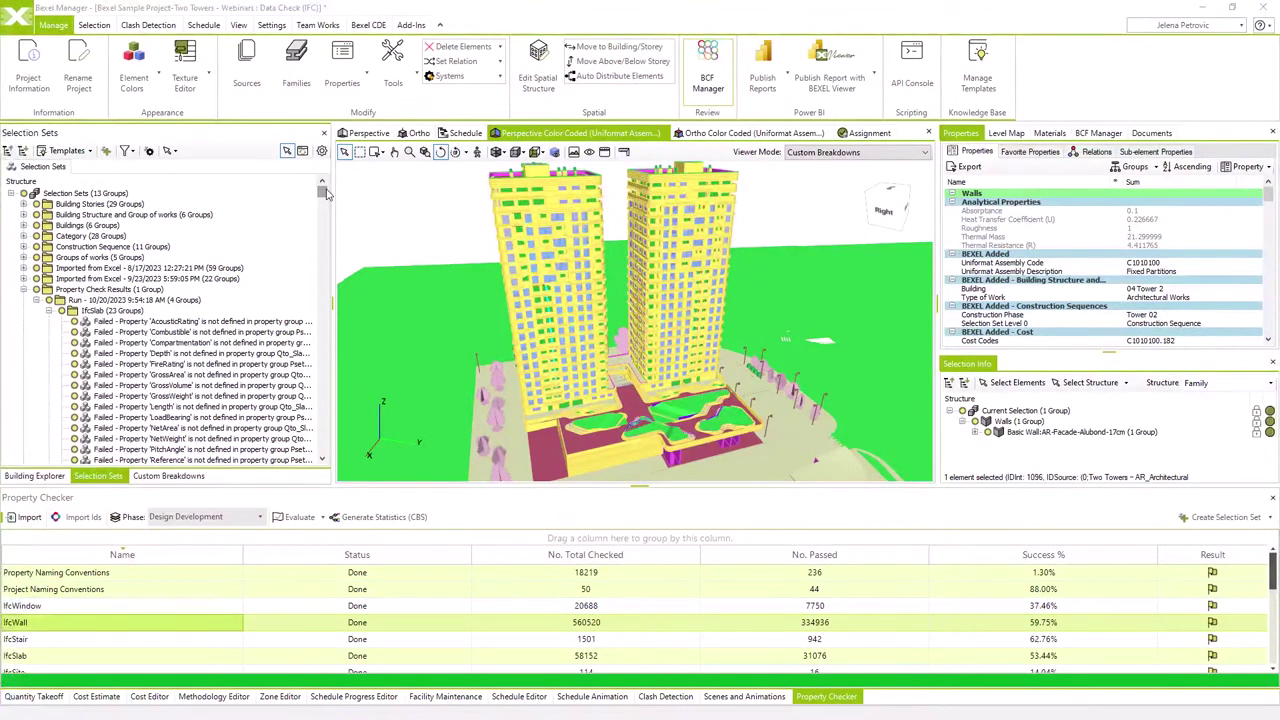
Generate the check statistics as custom breakdowns.
click(127, 573)
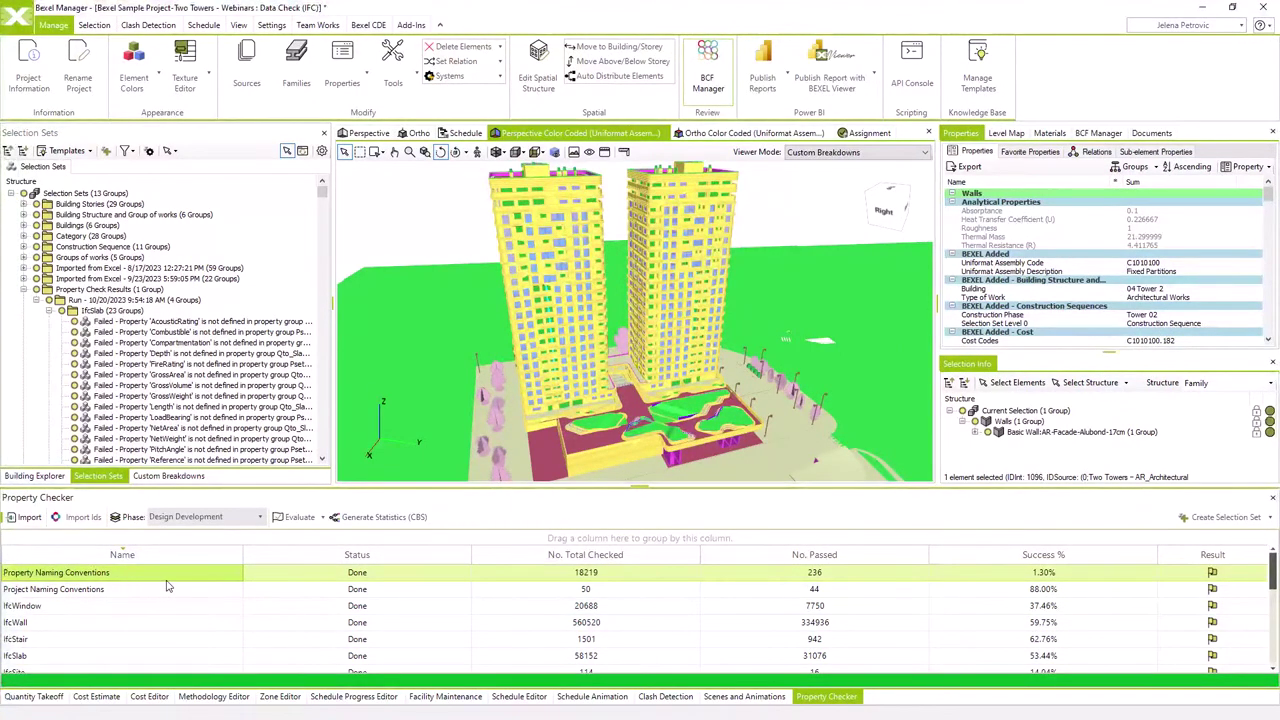
click(355, 519)
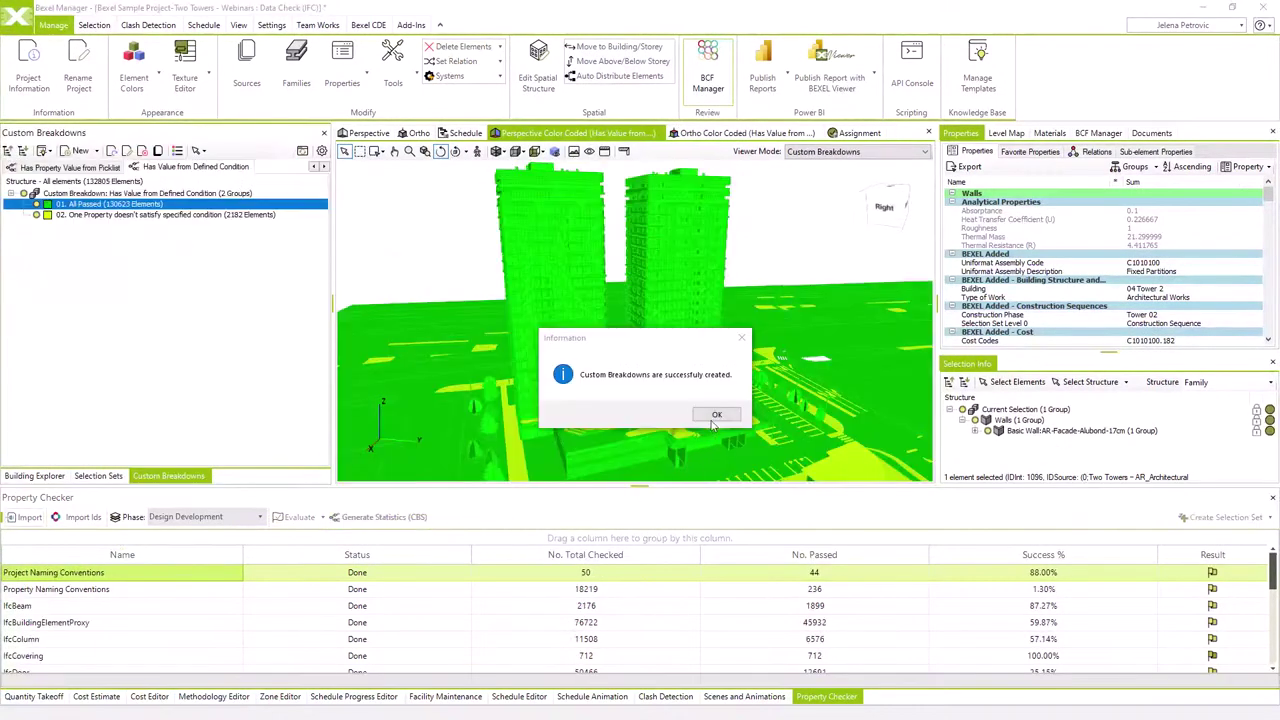
click(716, 413)
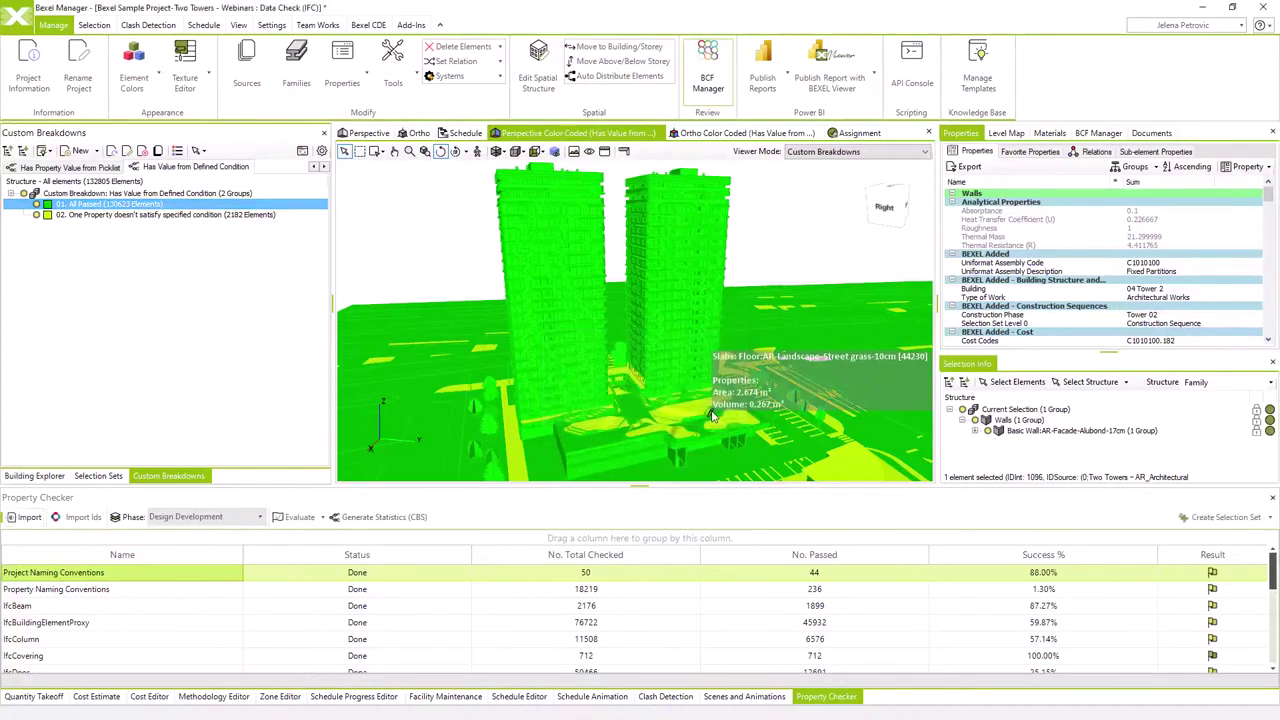
Go back through the generated custom breakdowns and display the Has Property breakdown color-coded in the model.
click(316, 168)
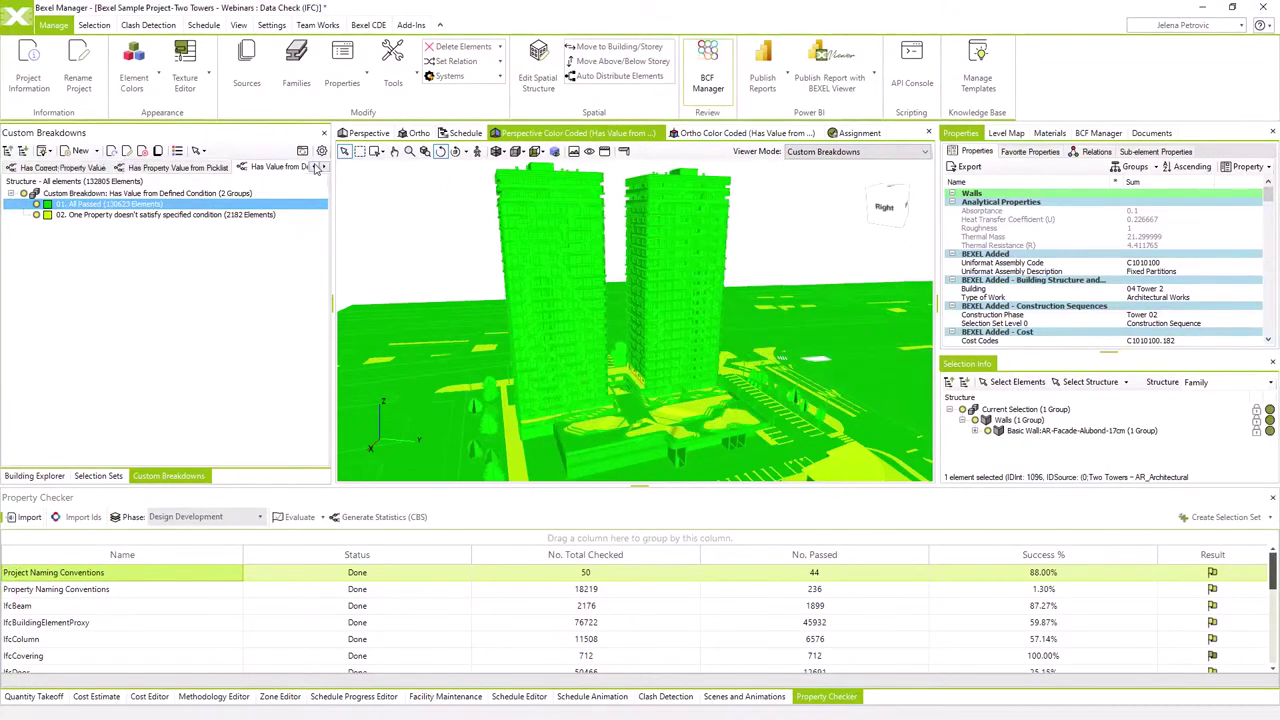
click(316, 168)
click(316, 168)
click(316, 168)
click(316, 168)
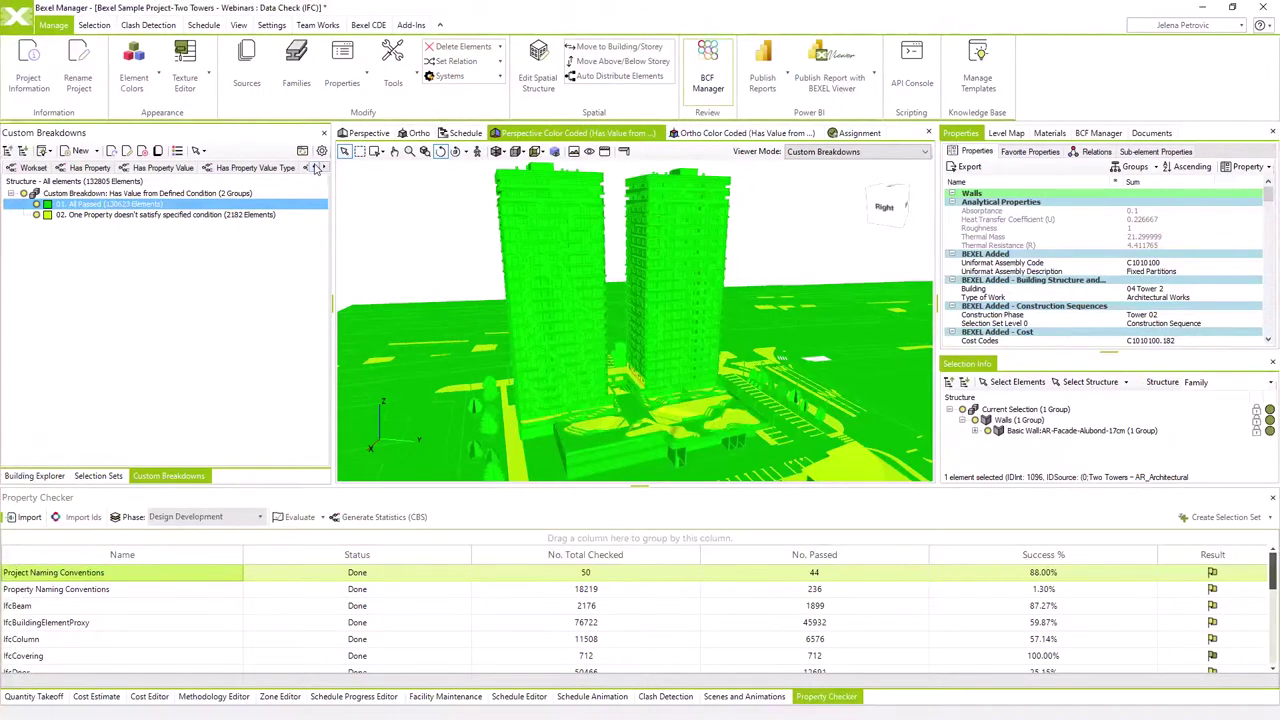
click(92, 167)
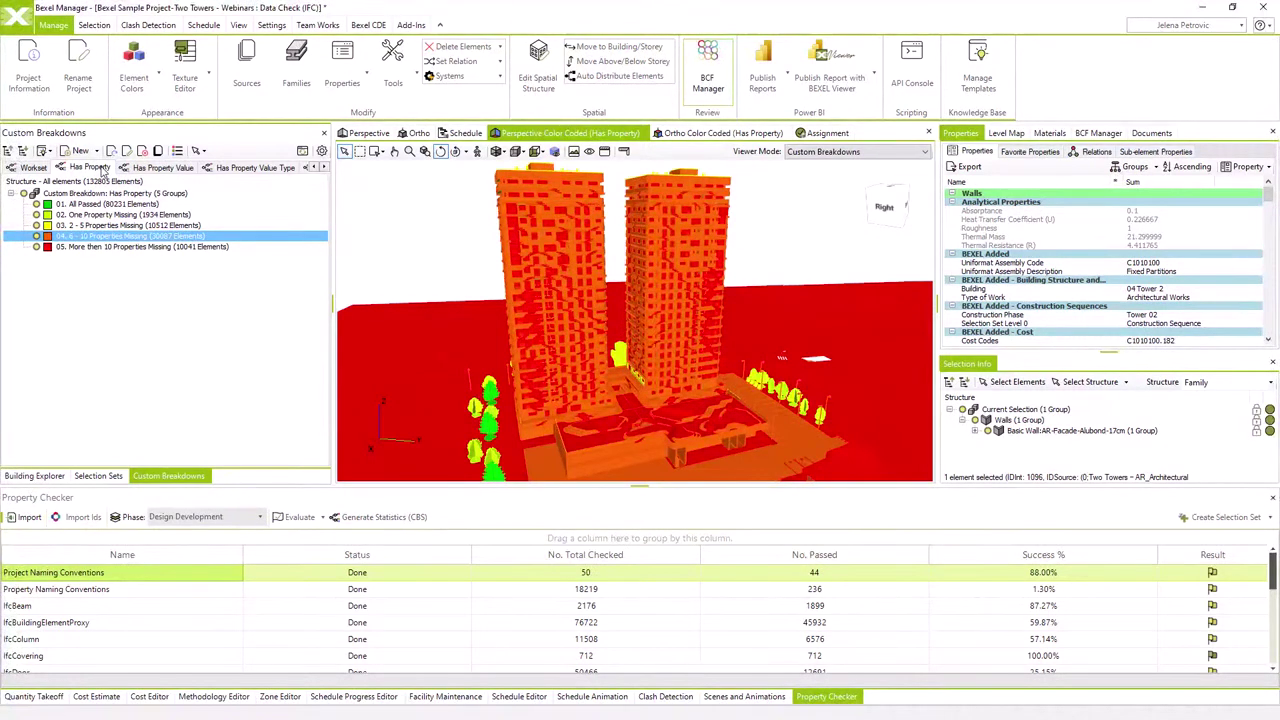
Create a BCF issue from the failed 'GrossVolume' set in the IfcWall group of the latest run under Property Check Results.
click(114, 477)
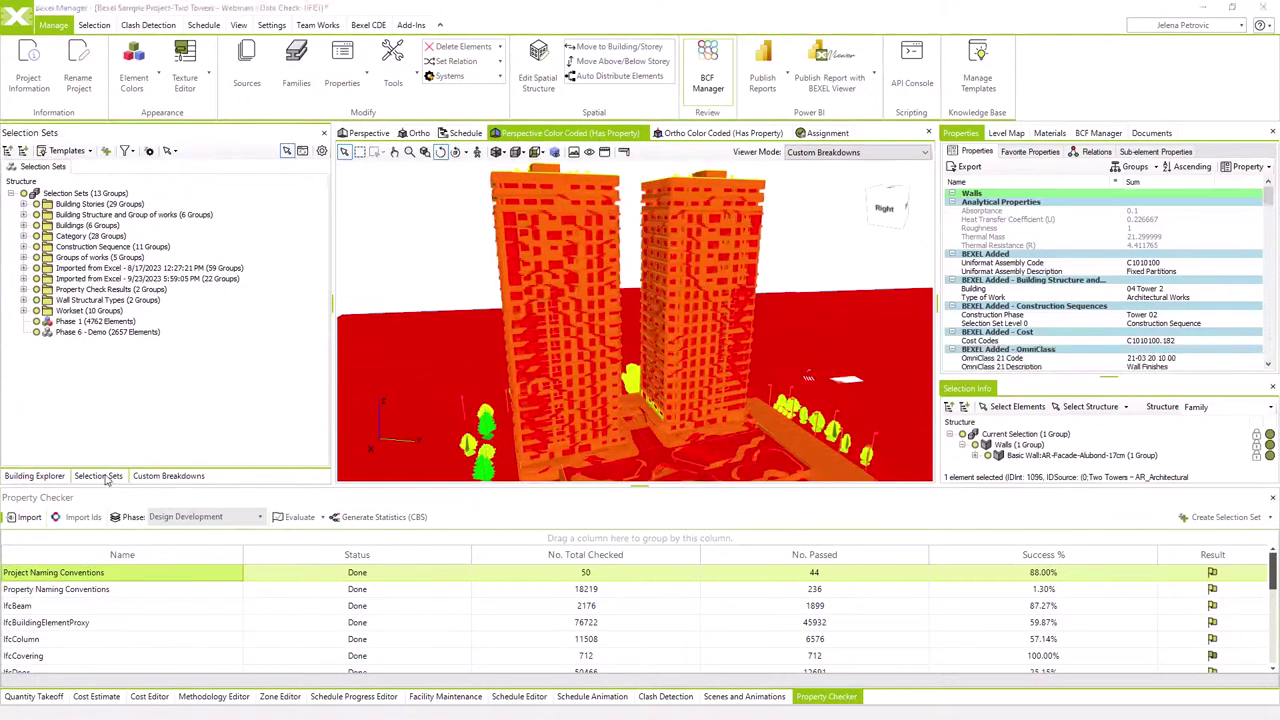
click(23, 289)
click(36, 311)
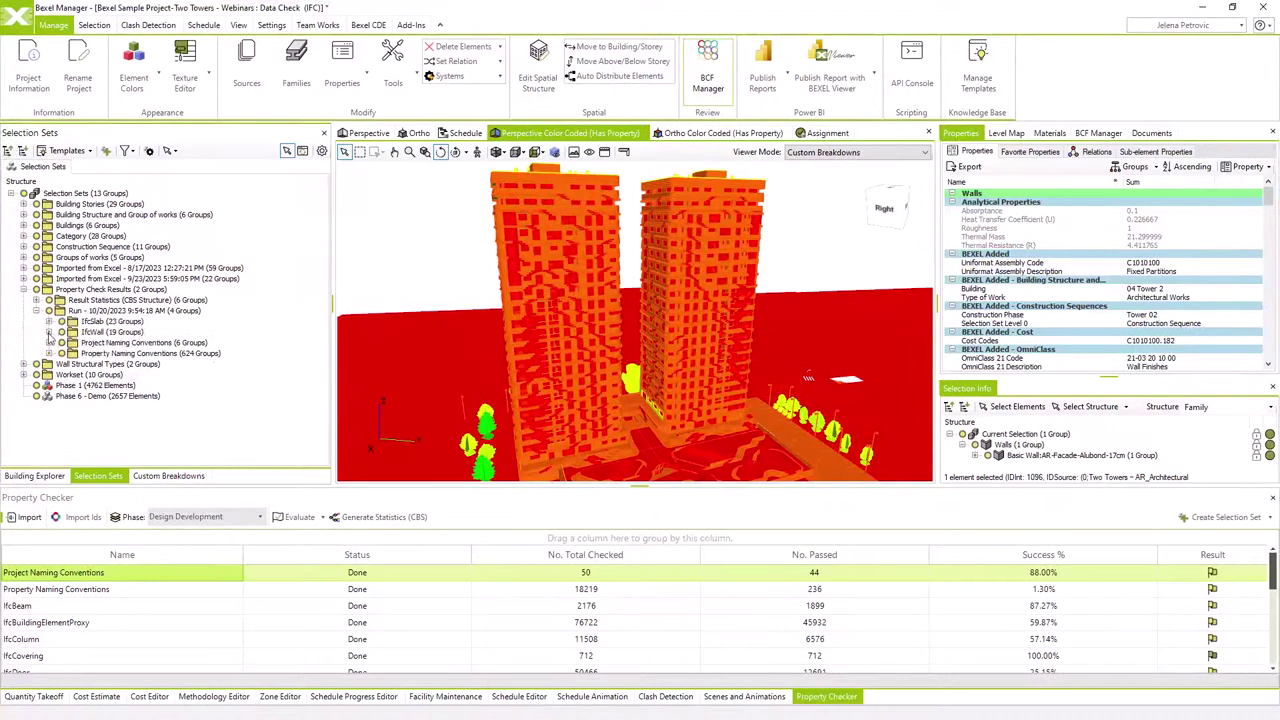
click(48, 332)
scroll(145, 360, down, 3)
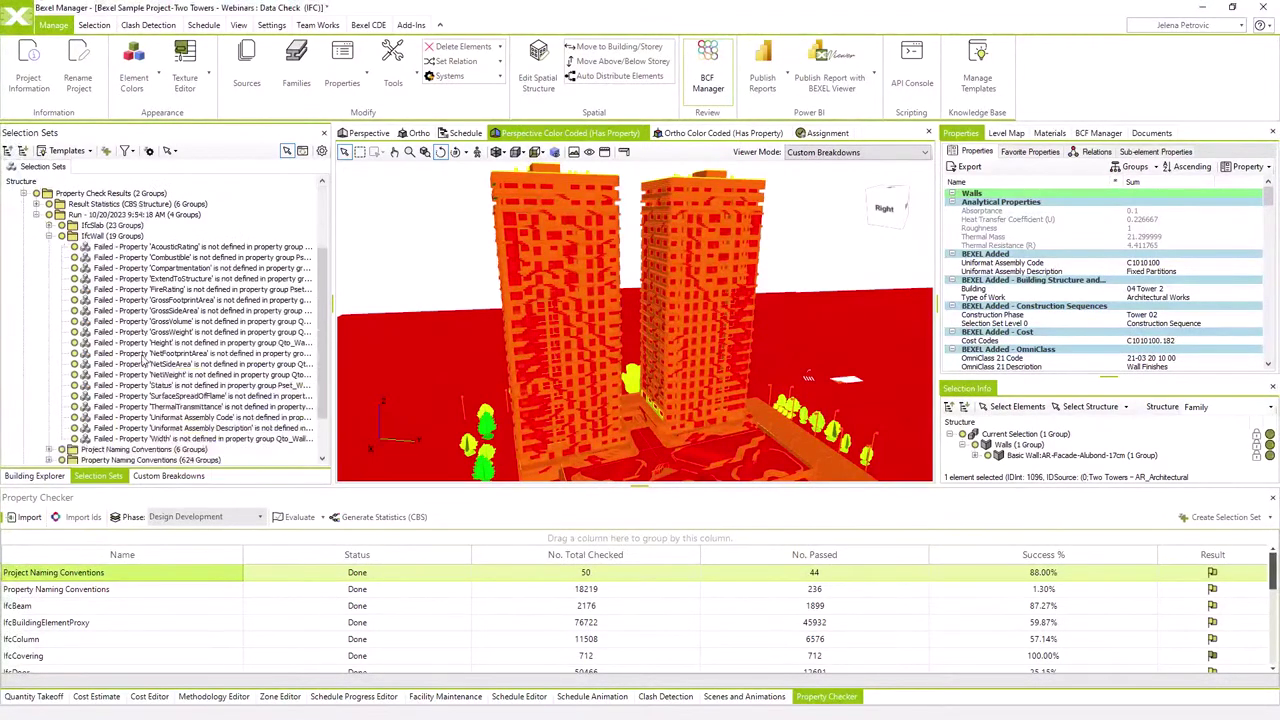
scroll(145, 360, down, 1)
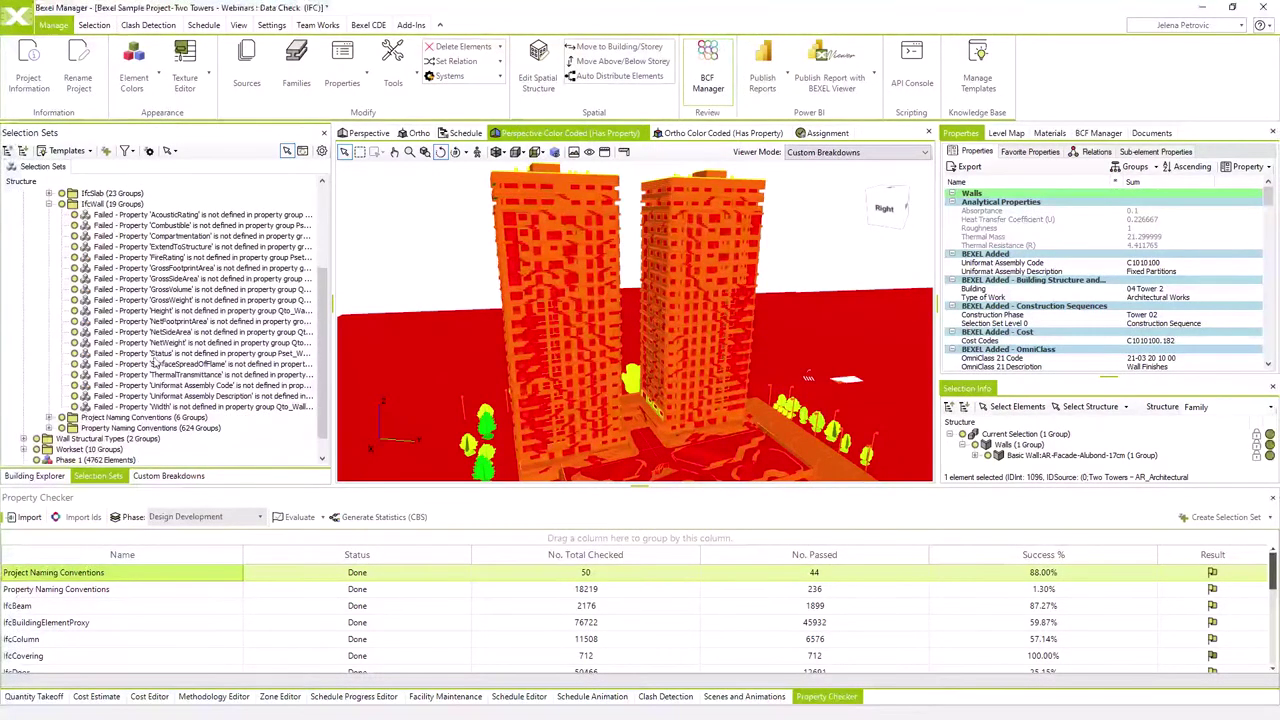
click(1100, 133)
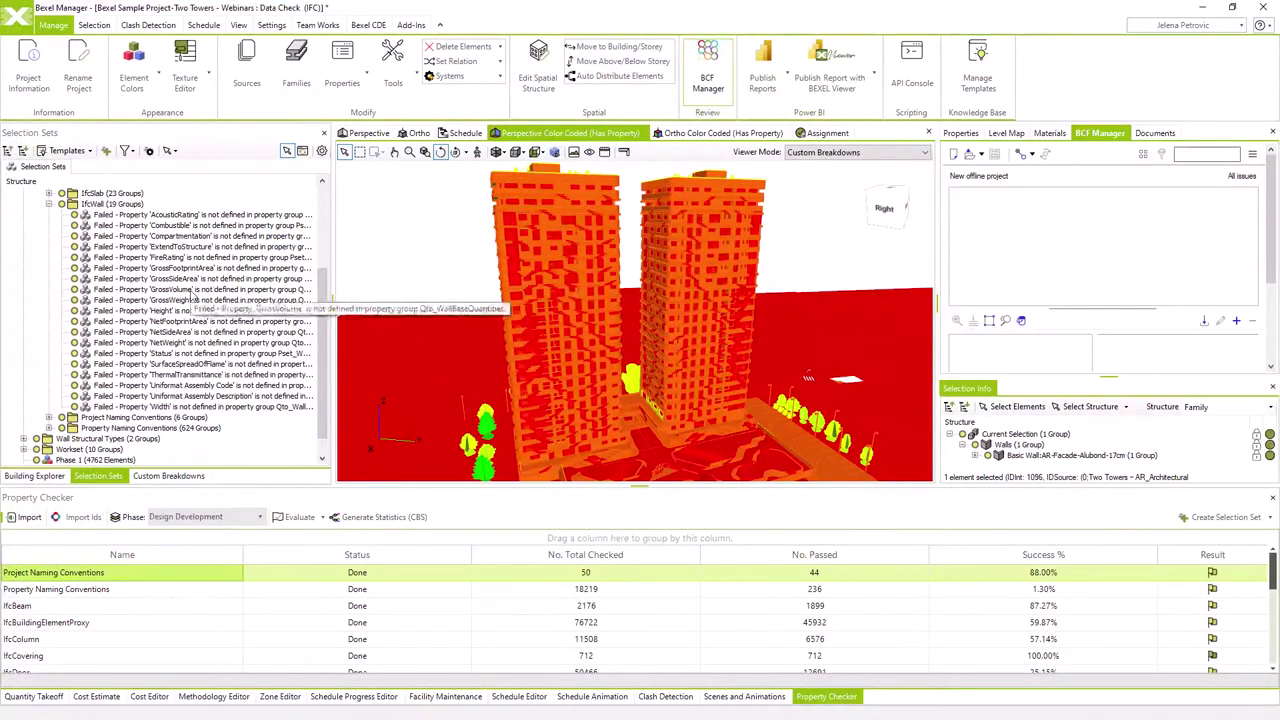
click(193, 290)
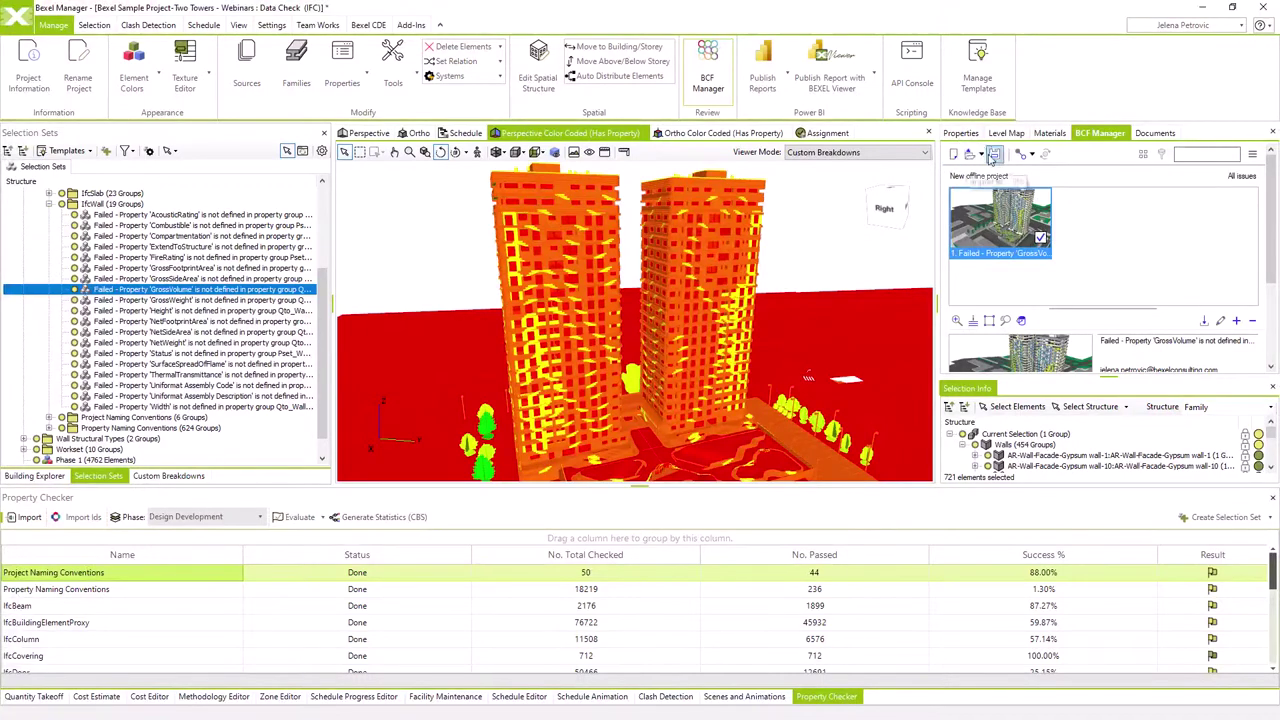
Save the BCF issue to the Issue folder as "GrossVolume missing property".
click(994, 157)
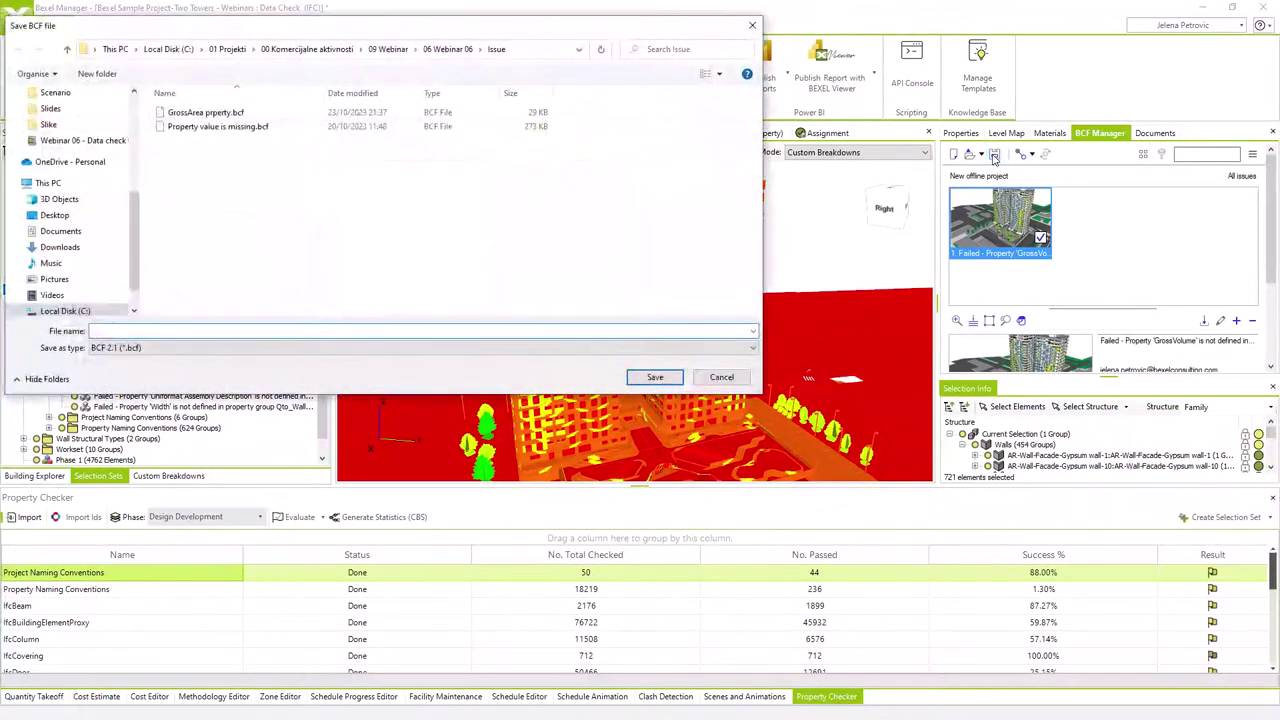
text(GrossVolume missing property)
click(645, 380)
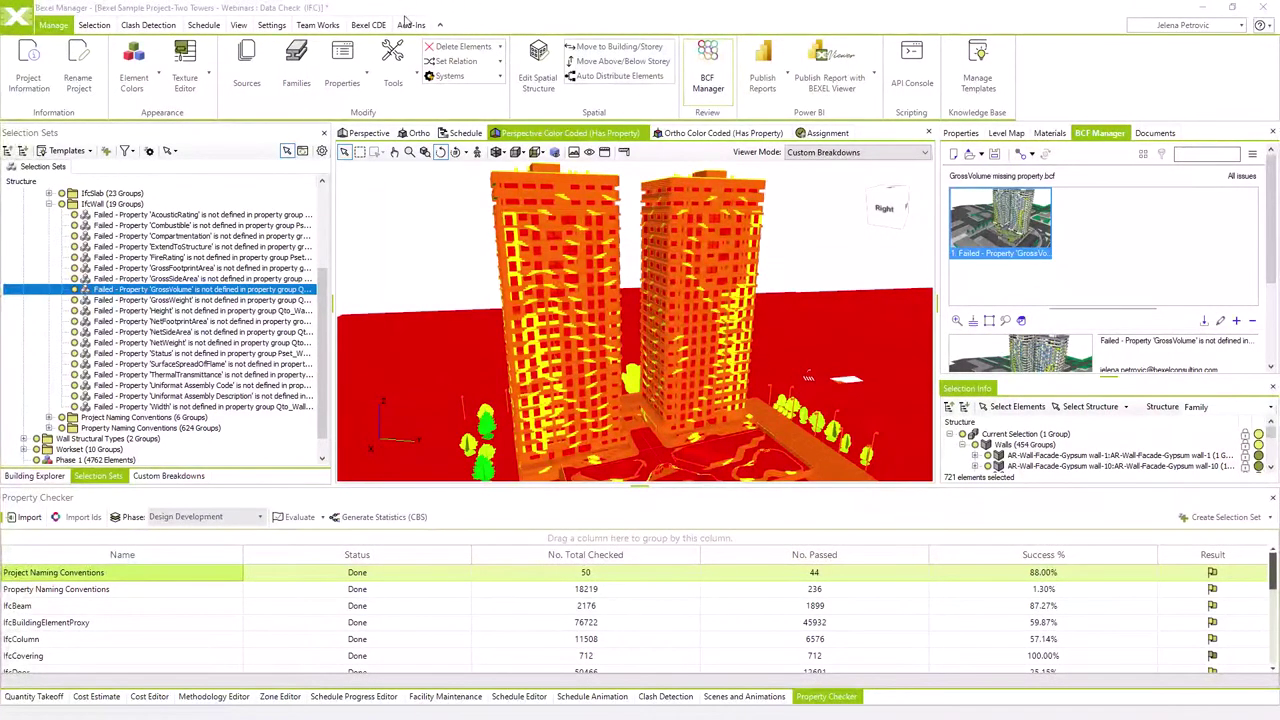
Start publishing a new version to Bexel CDE under the Sample-Two Towers project, with Data Check (IFC) as version name.
click(372, 25)
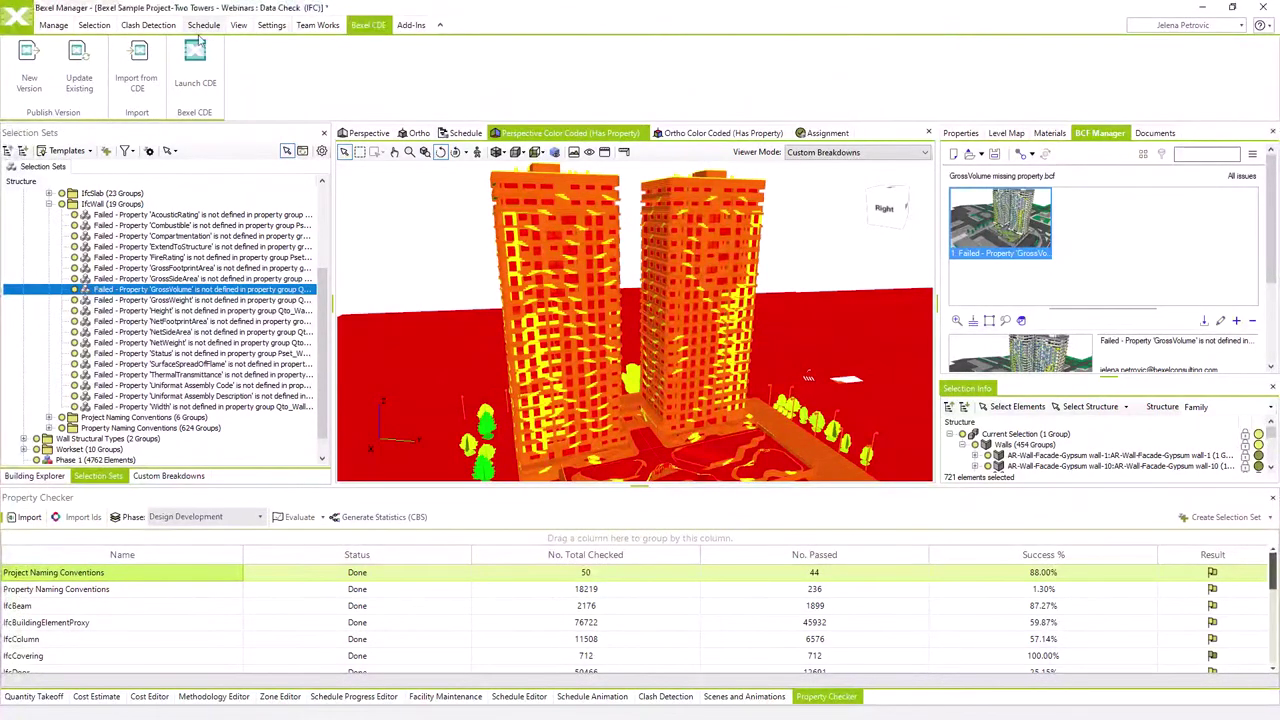
click(30, 74)
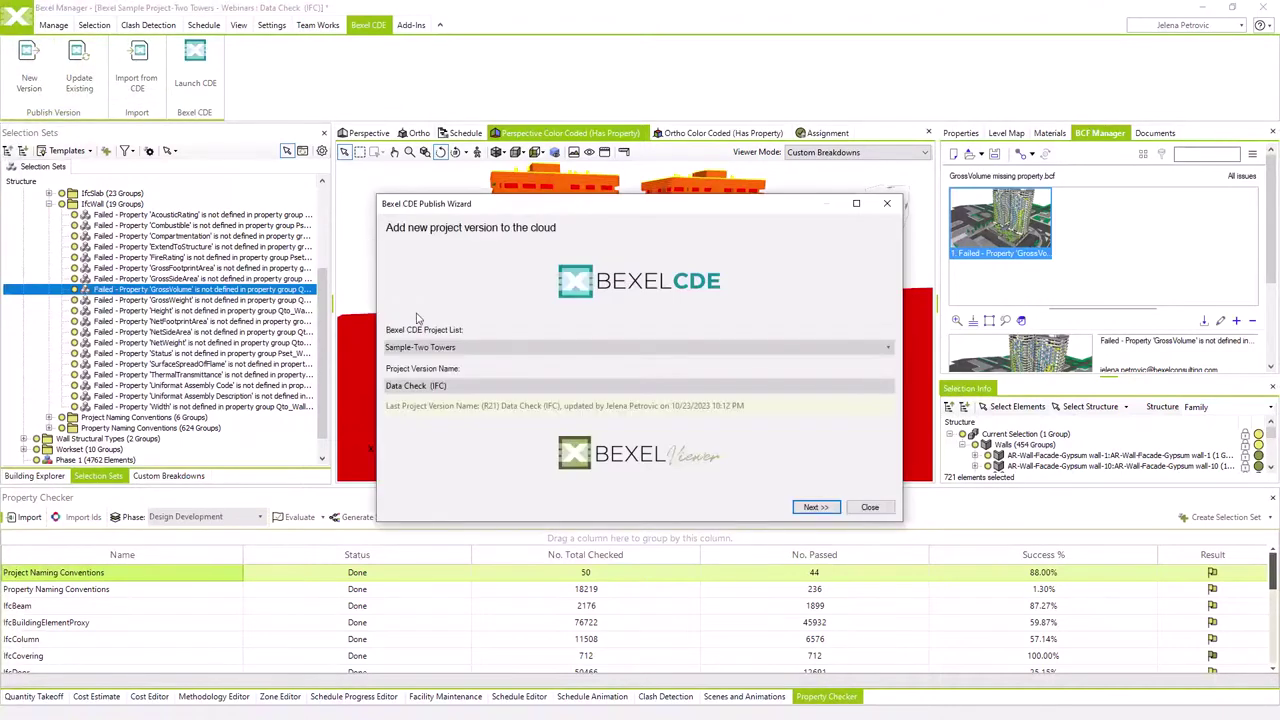
click(475, 348)
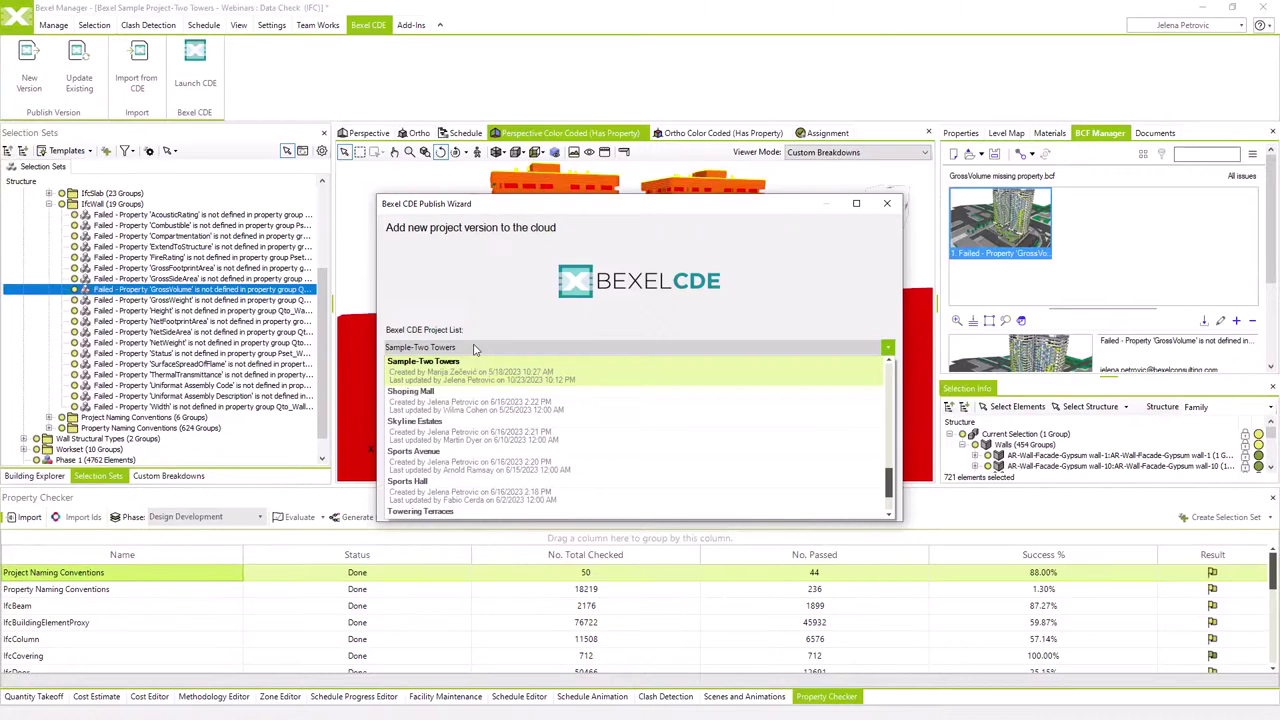
click(471, 365)
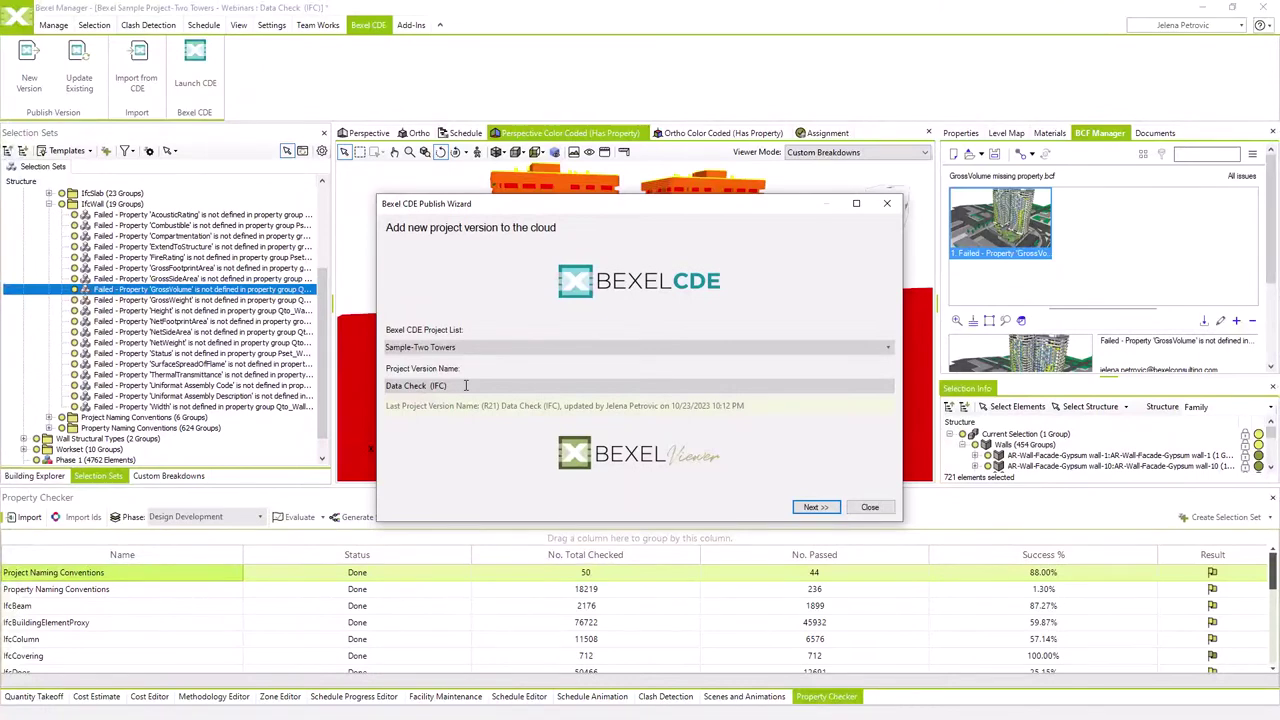
click(817, 507)
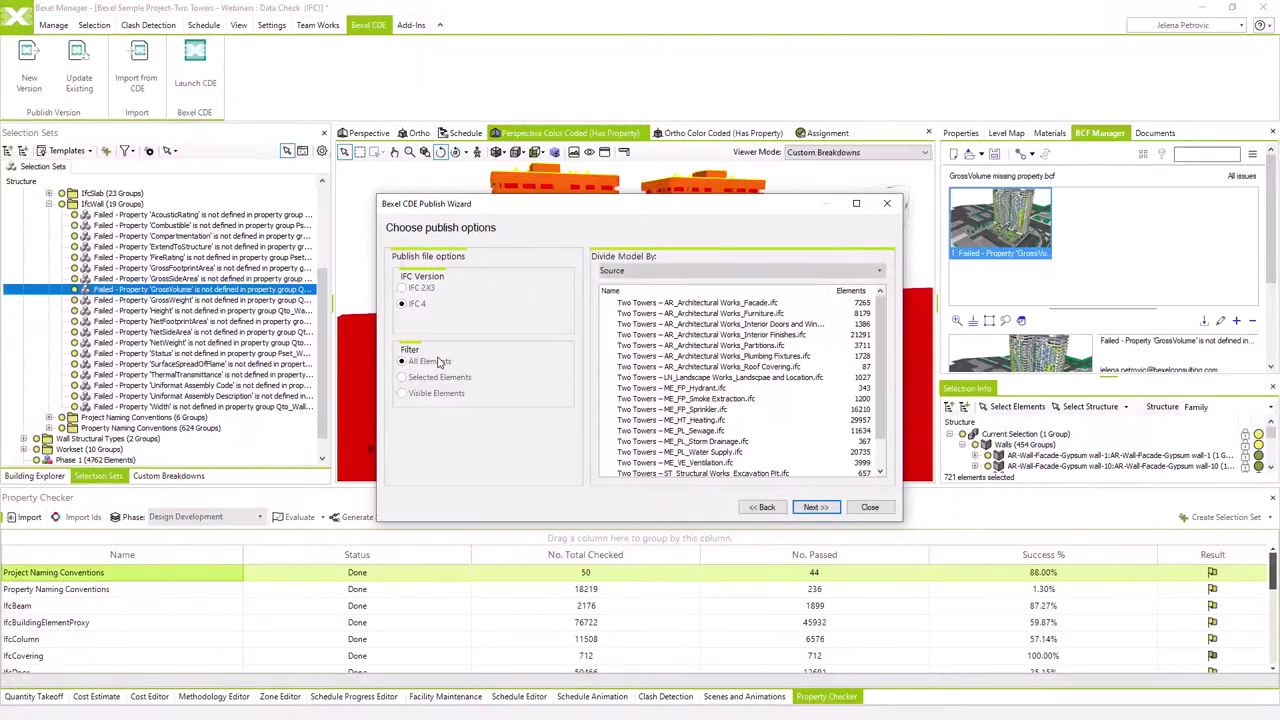
Divide the published model by the Building Structure and Group of works selection set folder and accept leaving out uncontained elements.
click(627, 272)
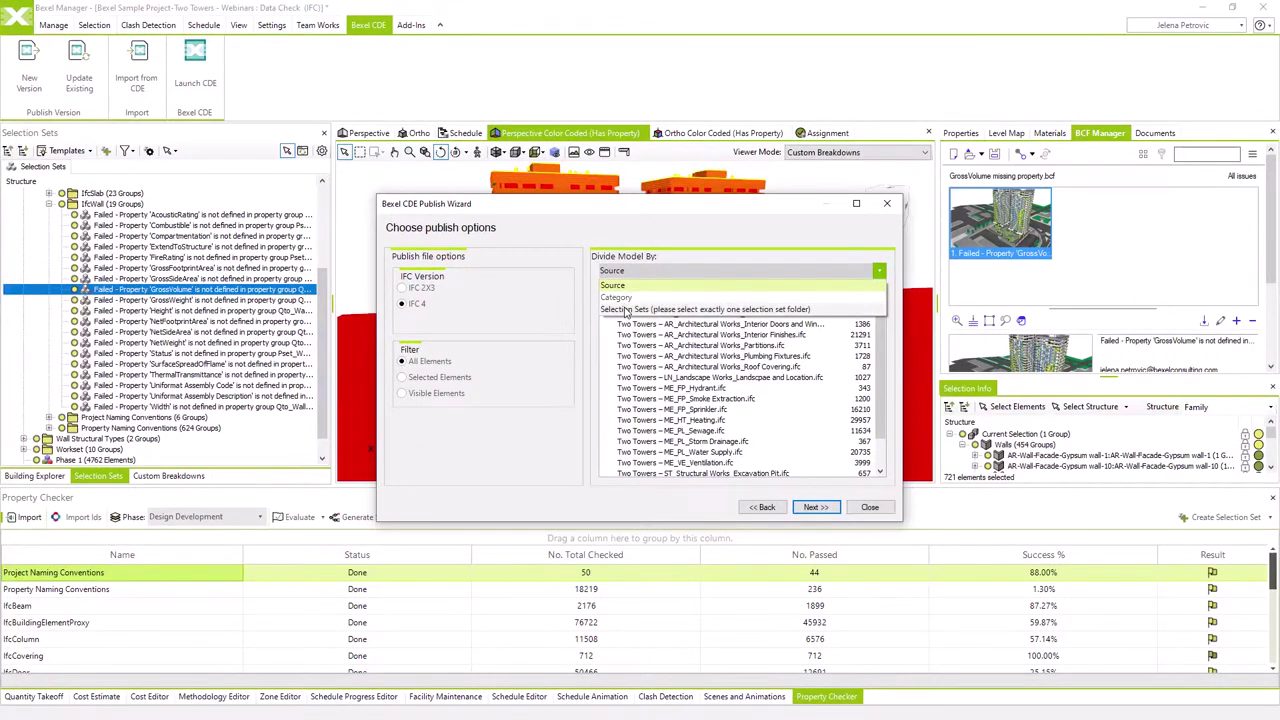
click(627, 310)
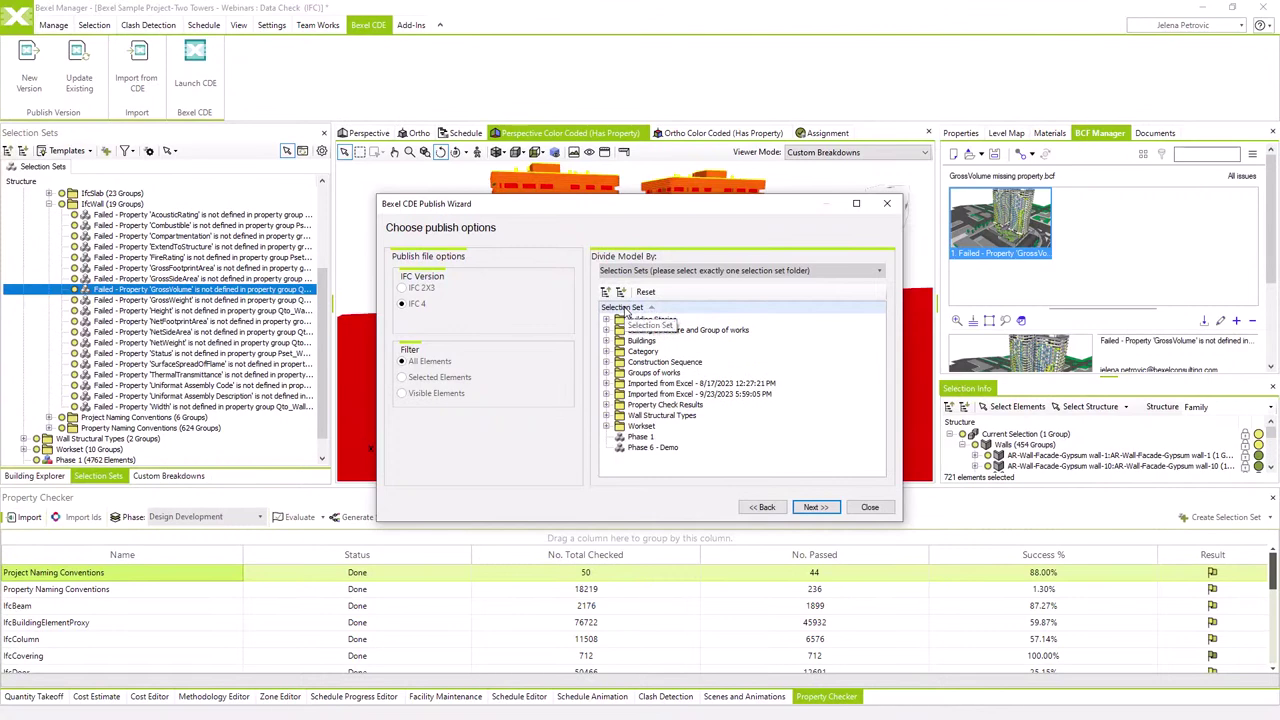
click(636, 333)
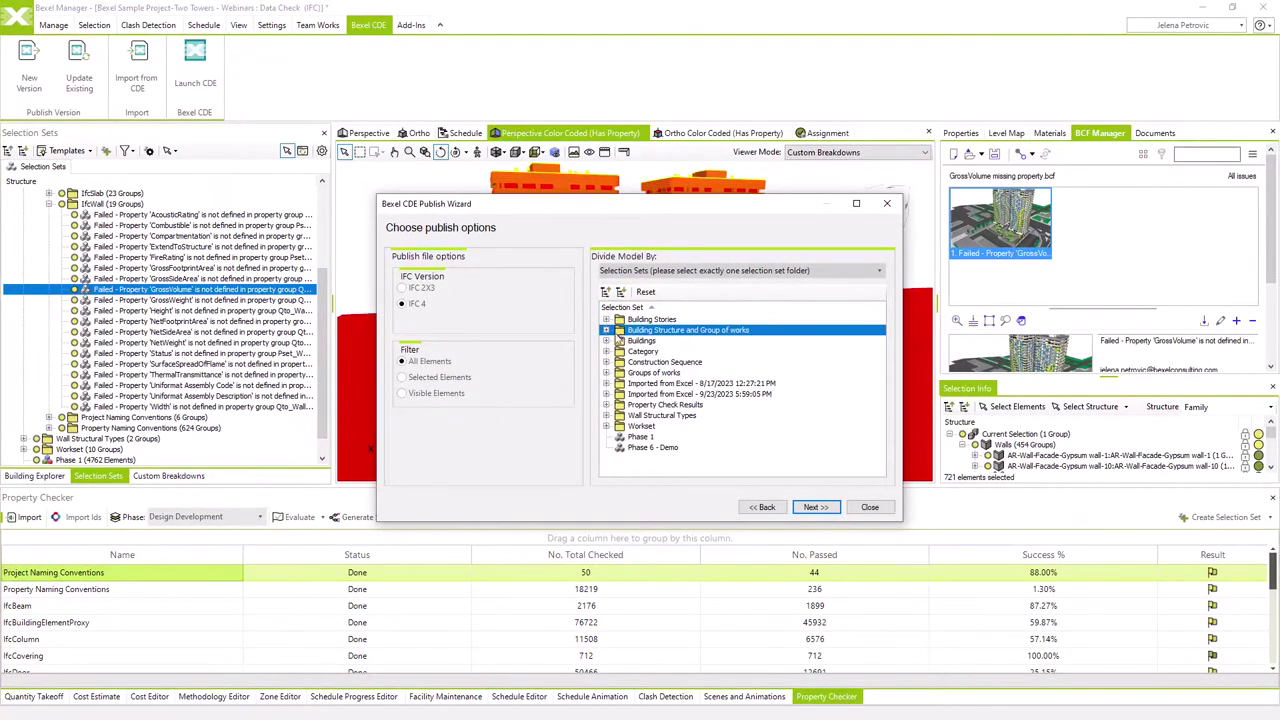
click(606, 331)
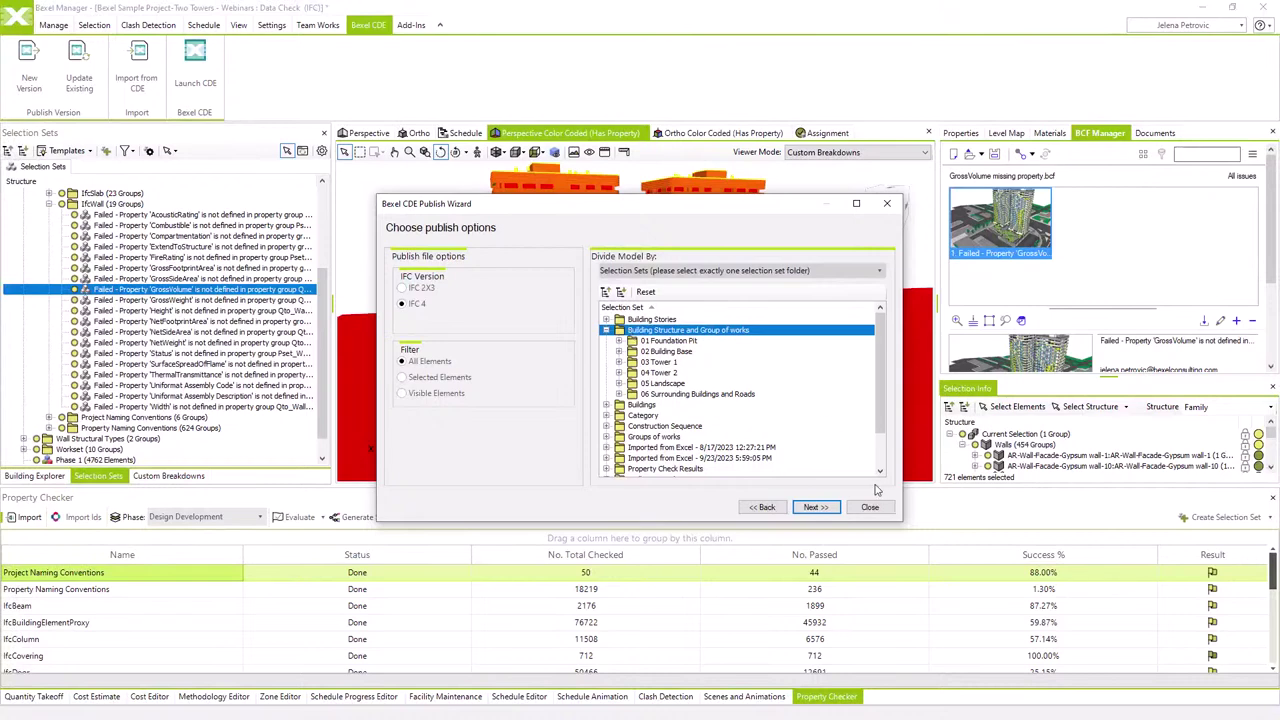
click(816, 507)
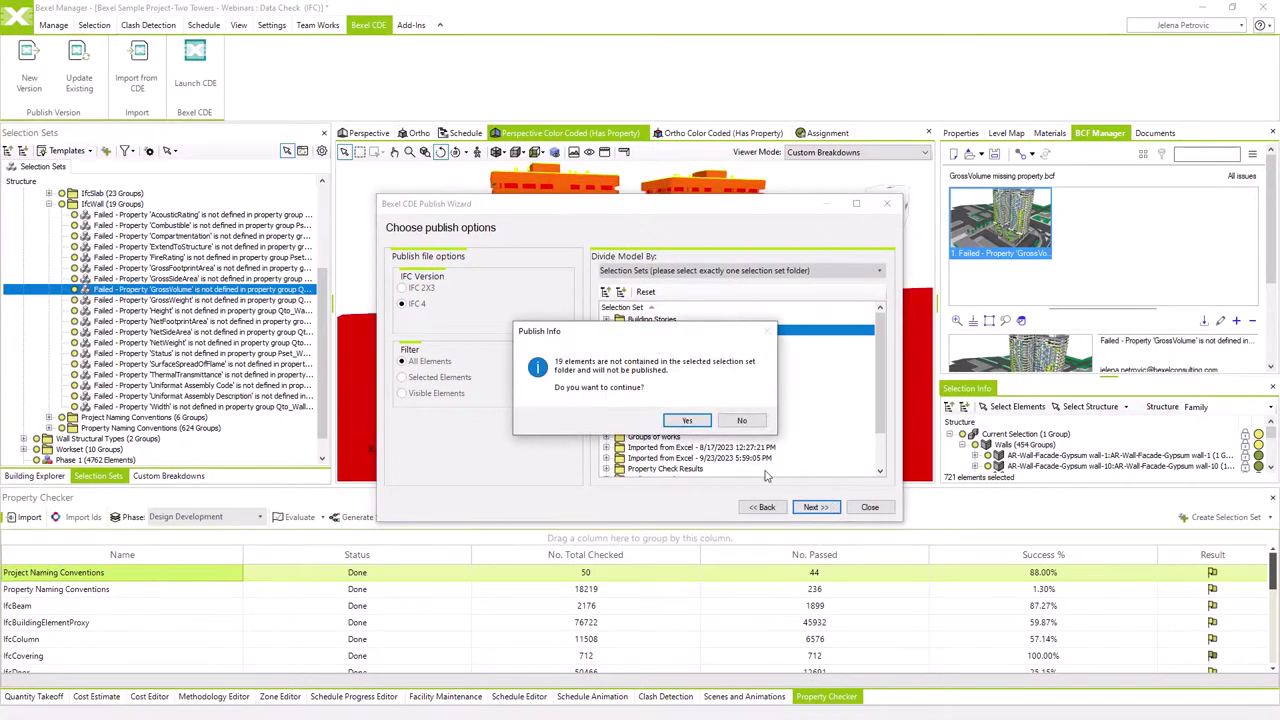
click(698, 424)
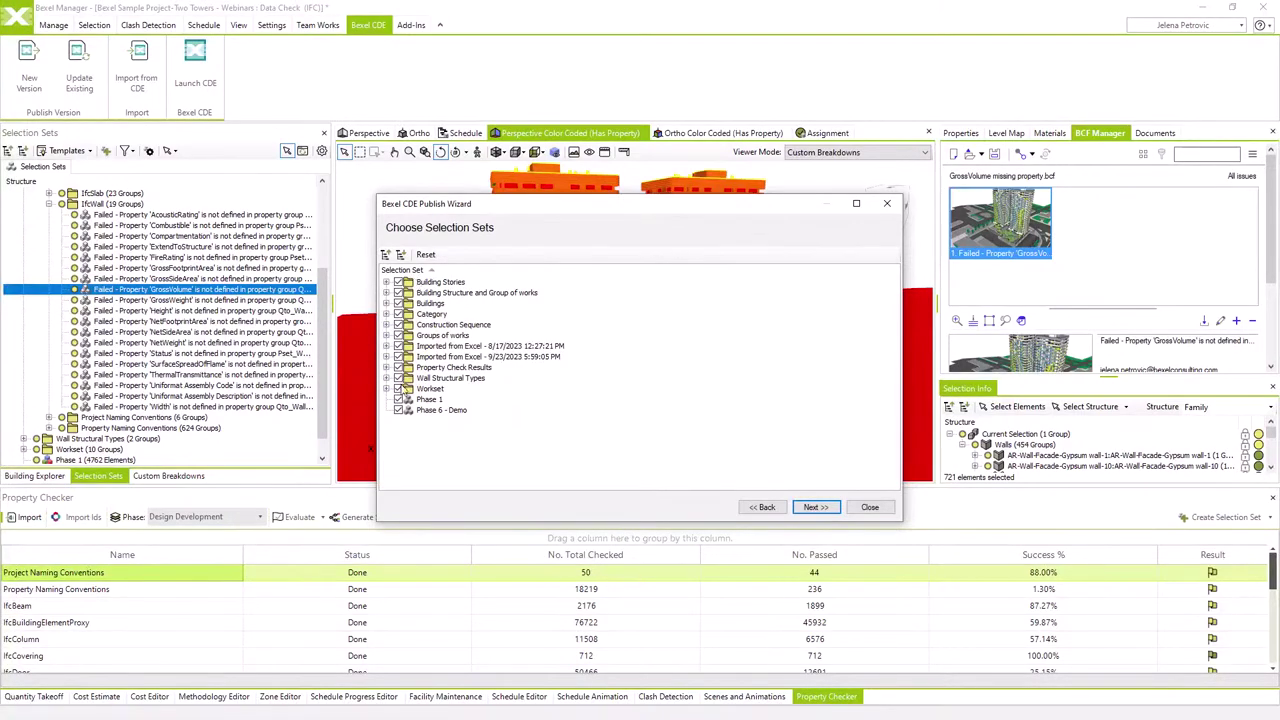
Exclude Phase 1 and Phase 6 - Demo from the published selection sets, keeping the Property Check Results run included.
click(398, 399)
click(398, 410)
click(386, 367)
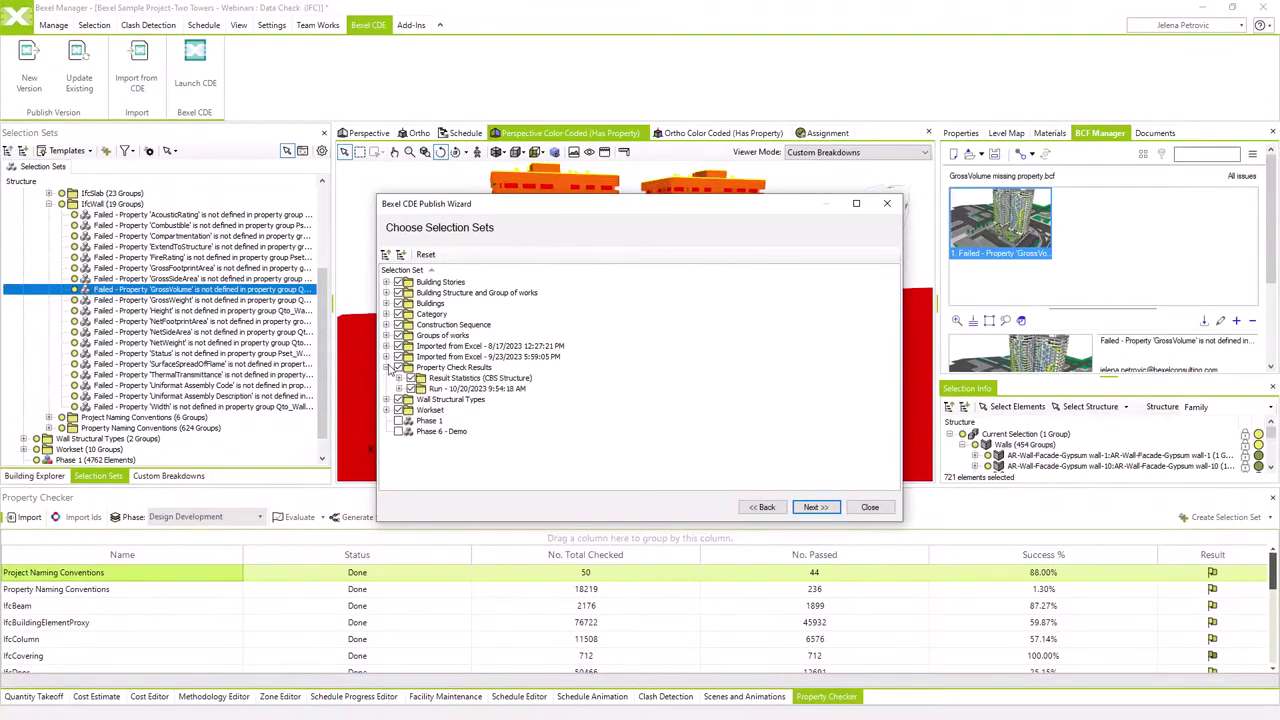
click(399, 388)
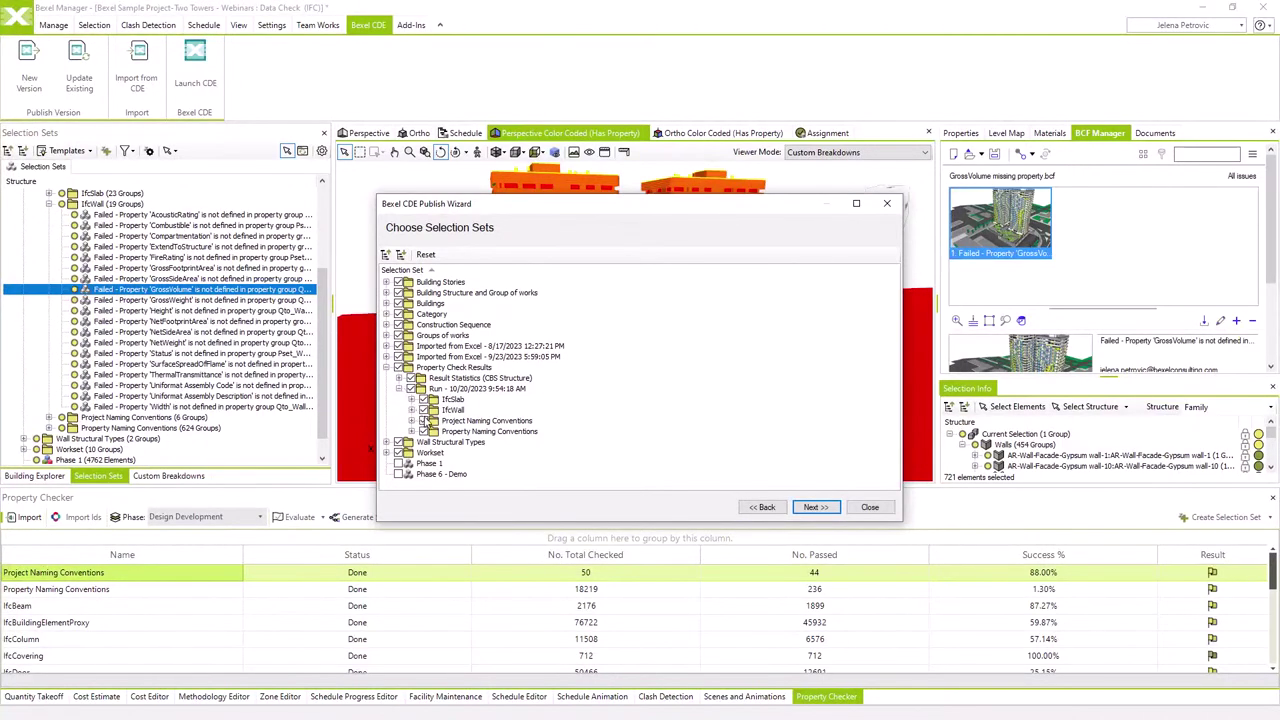
click(387, 368)
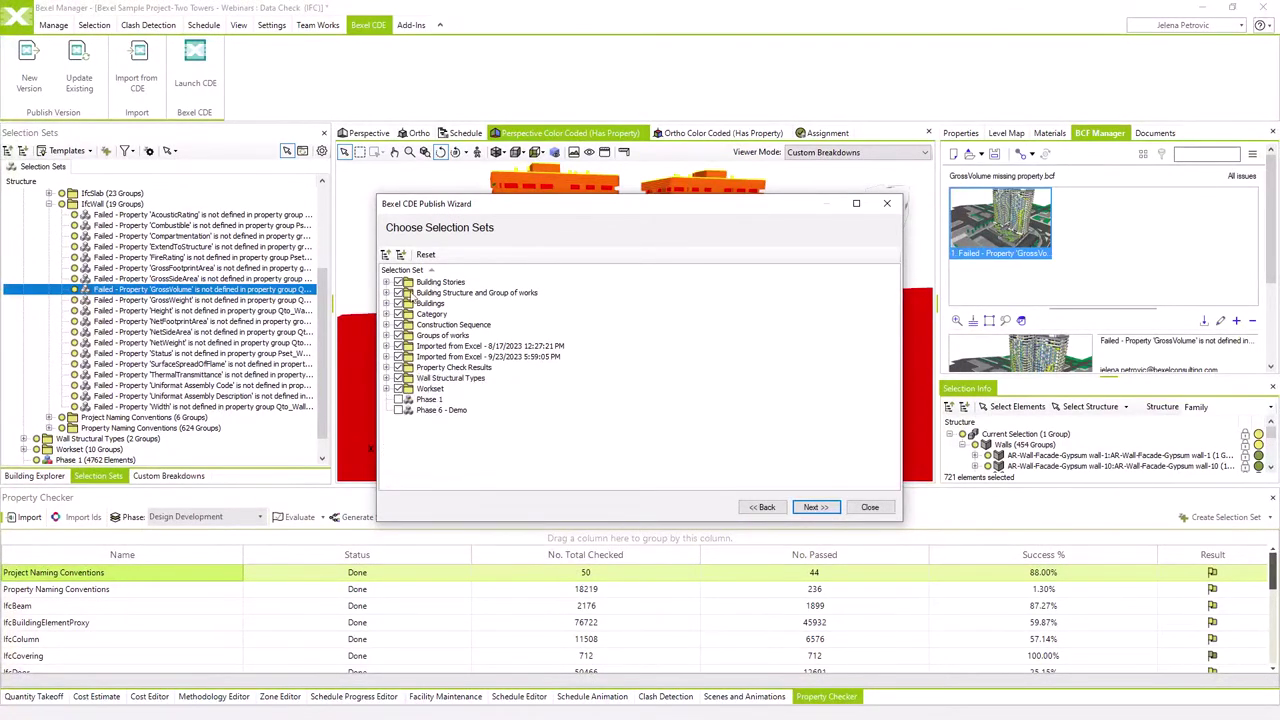
click(815, 507)
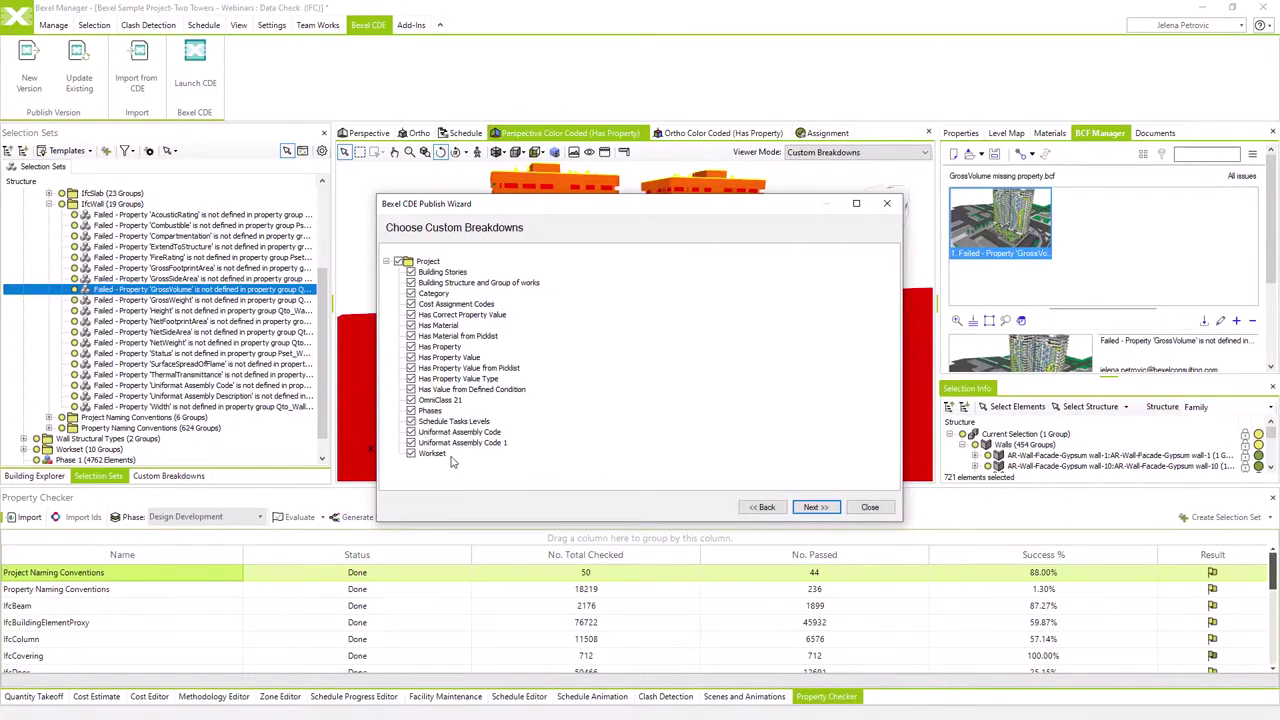
Highlight the breakdowns from Has Correct Property Value to Has Value from Defined Condition and accept all custom breakdowns for publishing.
click(446, 316)
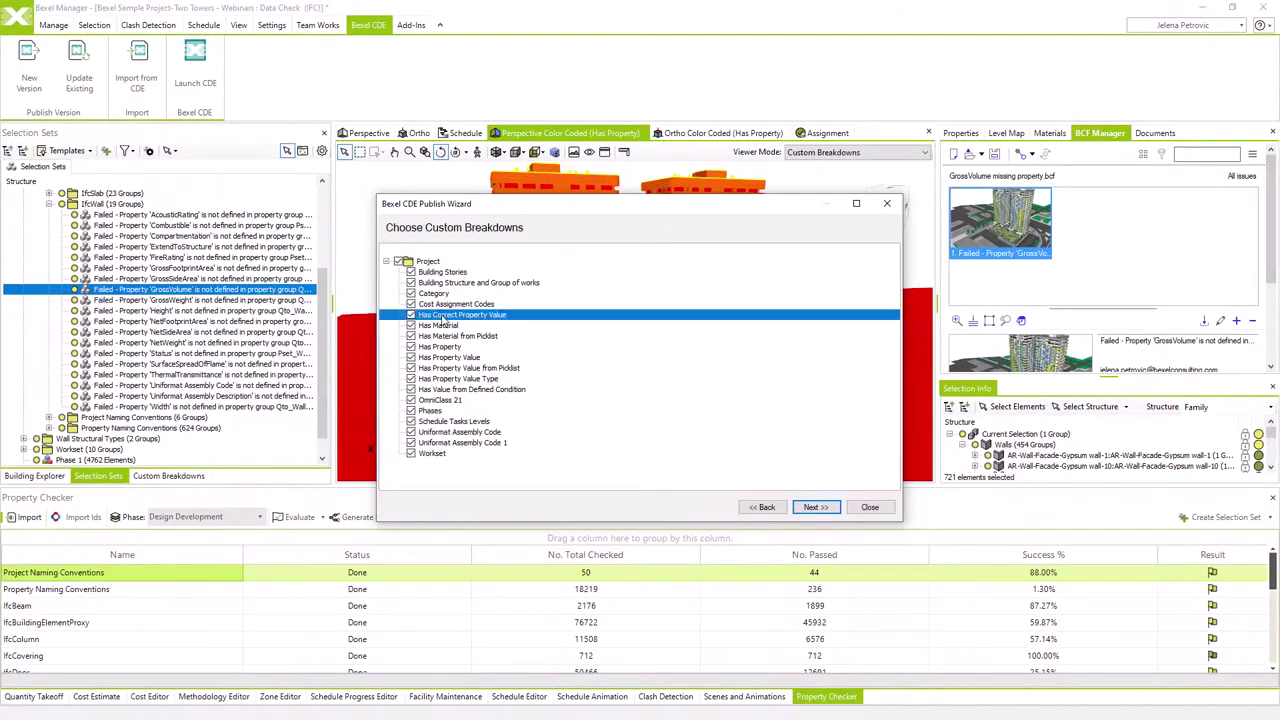
shift+click(451, 389)
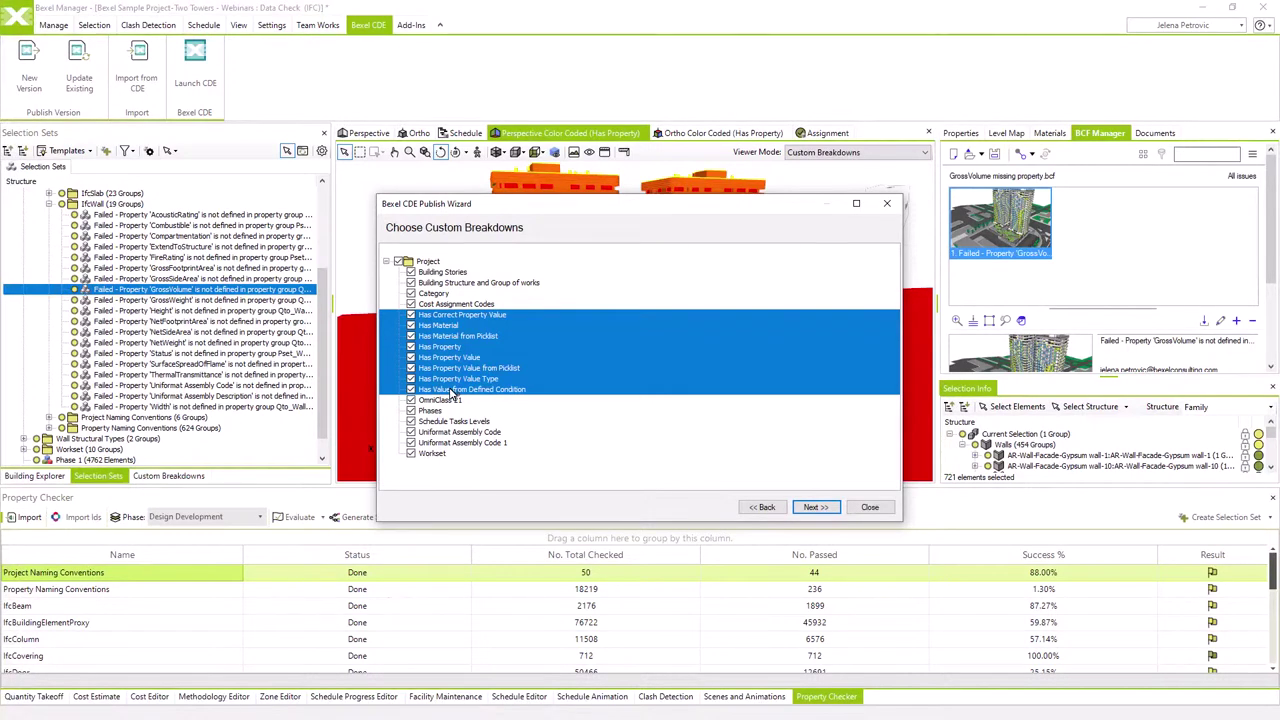
click(812, 507)
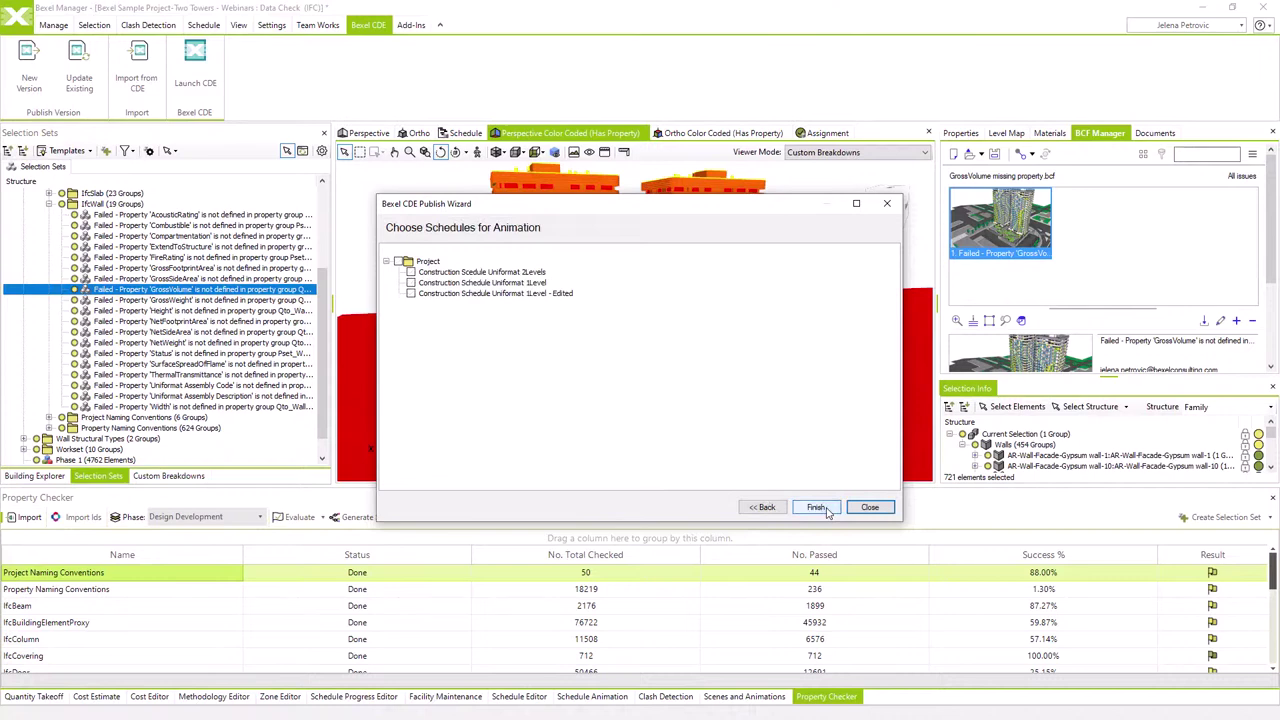
Include all the project's construction schedules for animation and publish the version to Bexel CDE.
click(399, 261)
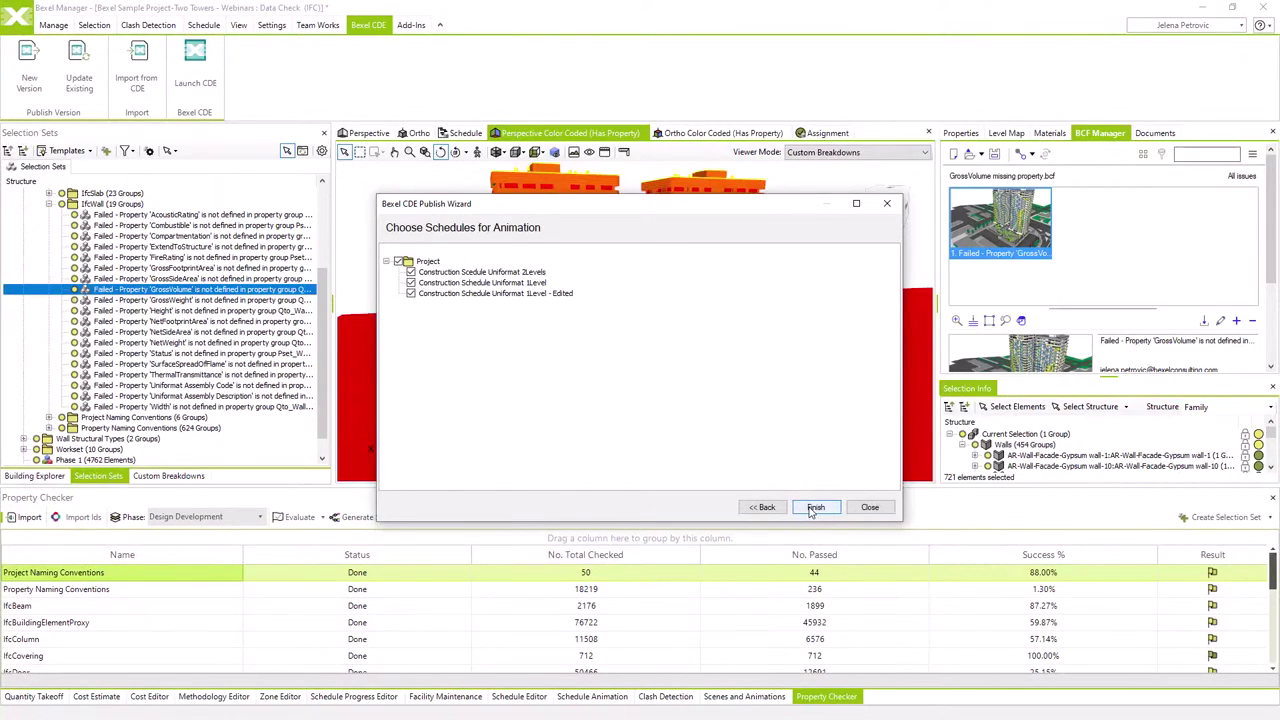
click(813, 508)
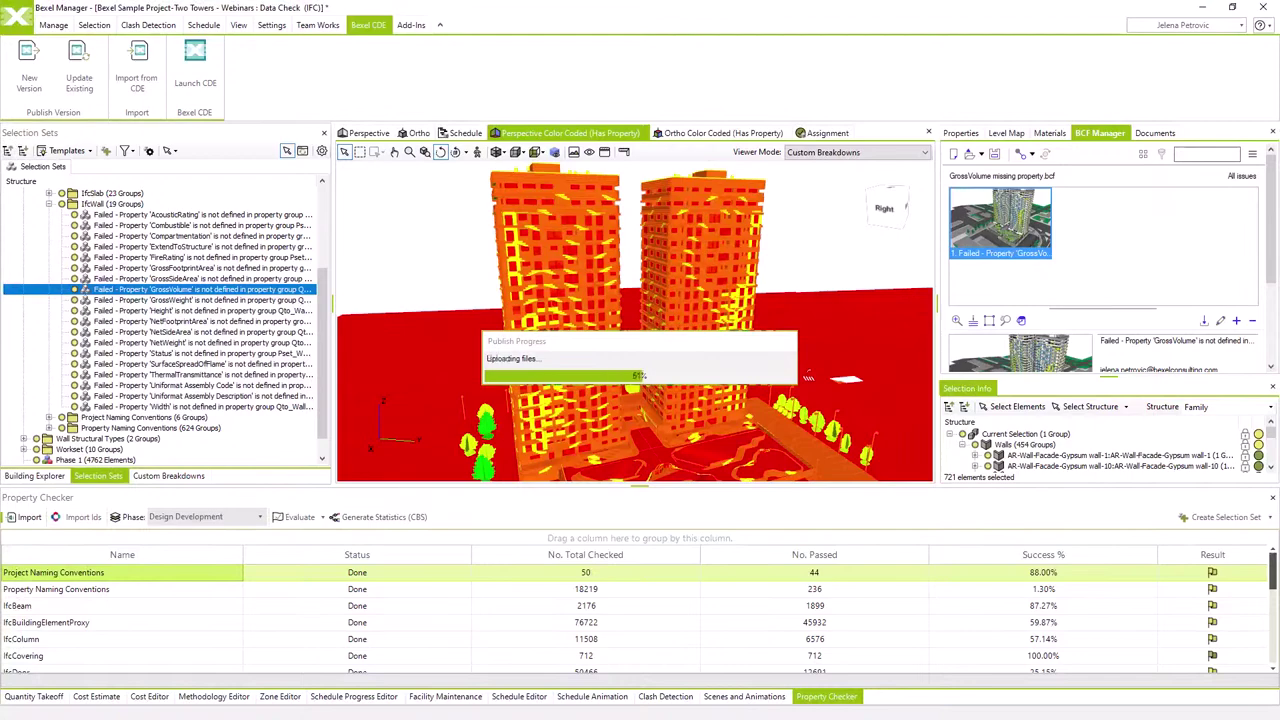
click(743, 414)
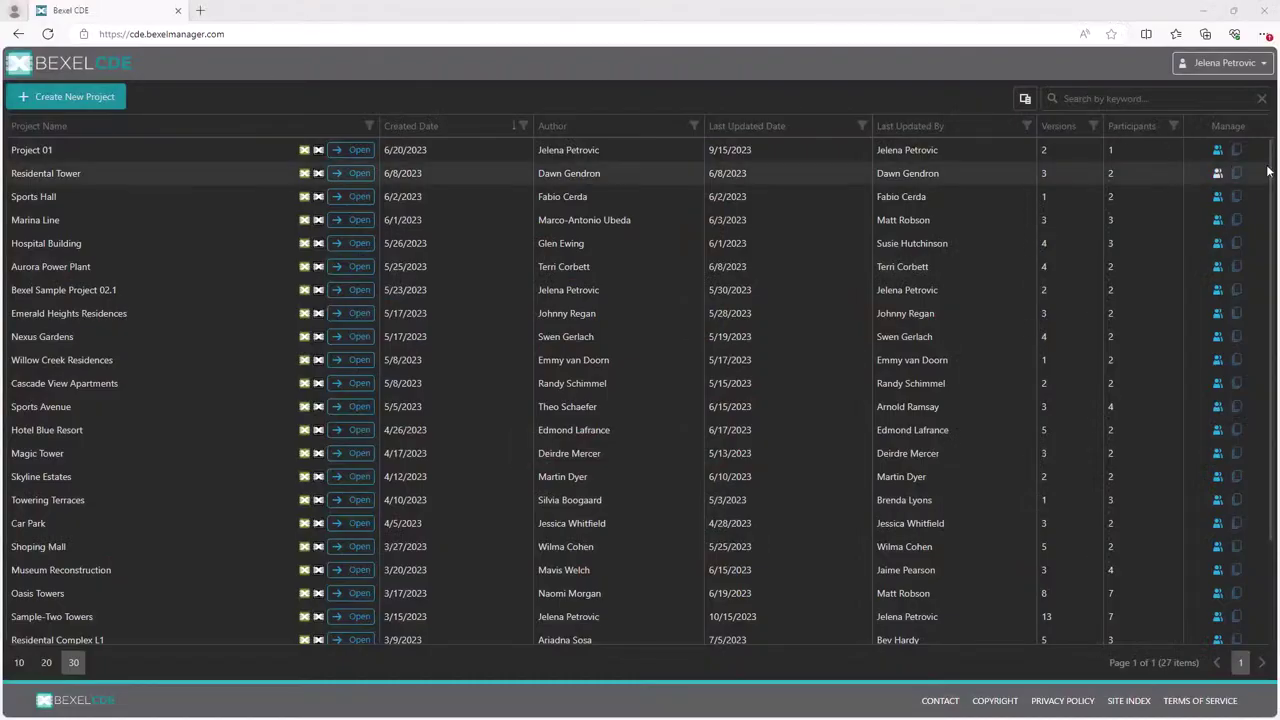
Find the Sample-Two Towers project in the Bexel CDE project list.
scroll(1265, 237, down, 1)
scroll(1265, 237, down, 1)
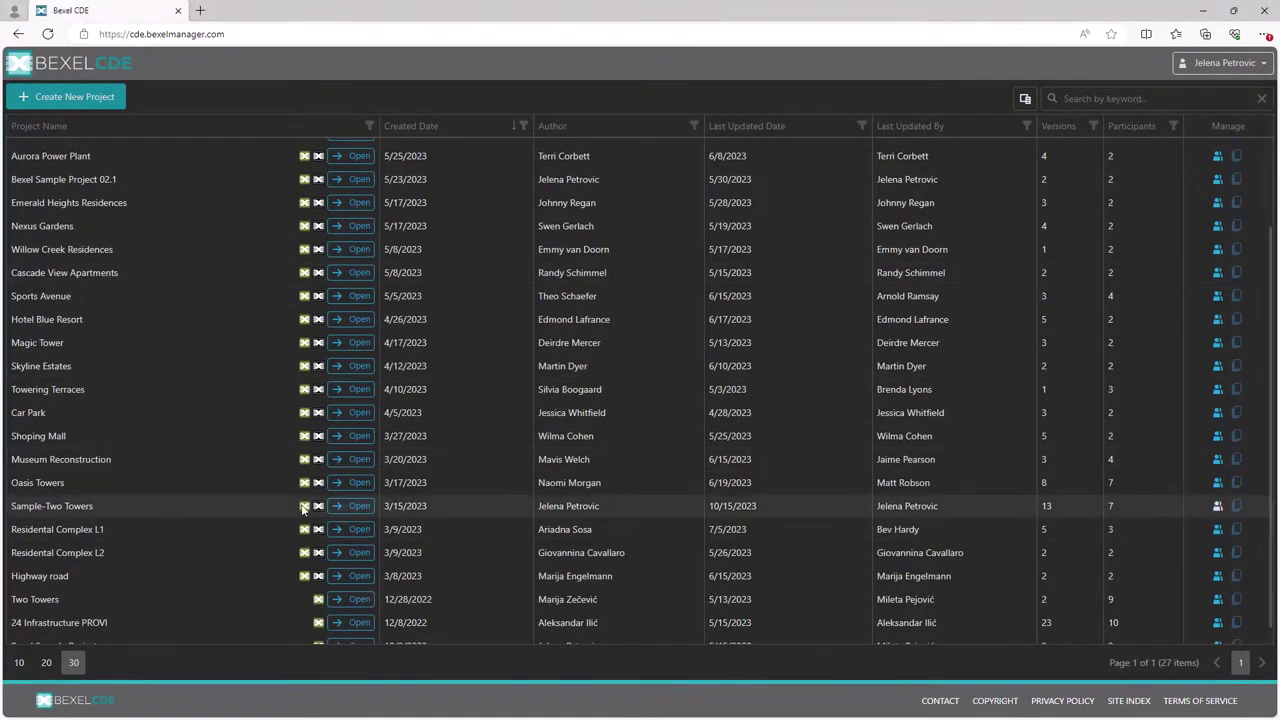
Open the R18 Data Check (IFC) version of Sample-Two Towers, load all its sources and expand the source tree down to Tower 2.
click(1237, 507)
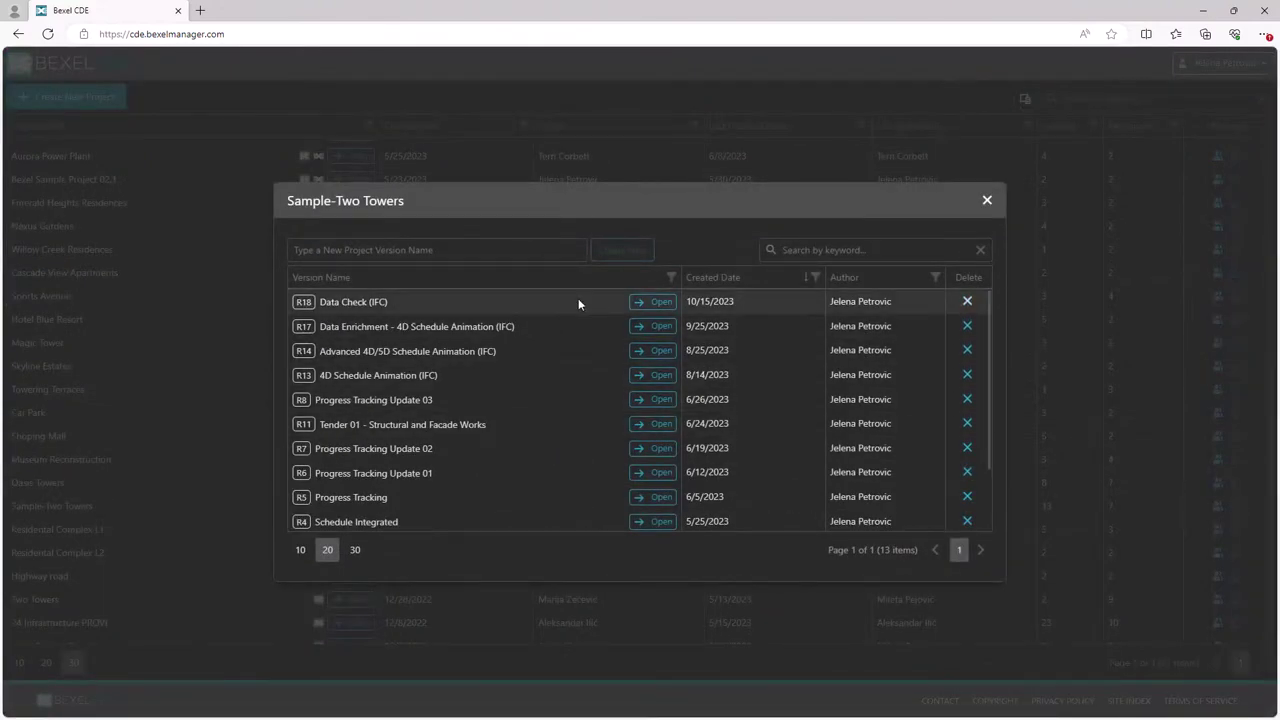
click(655, 302)
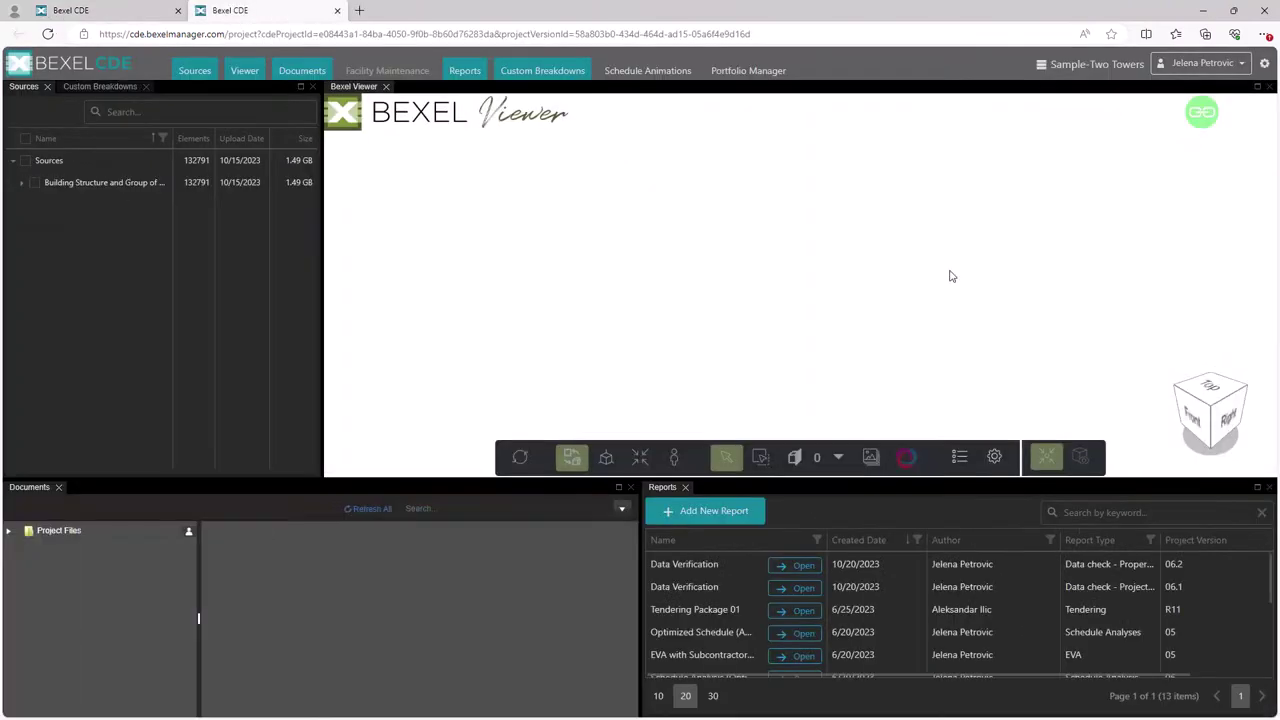
click(26, 161)
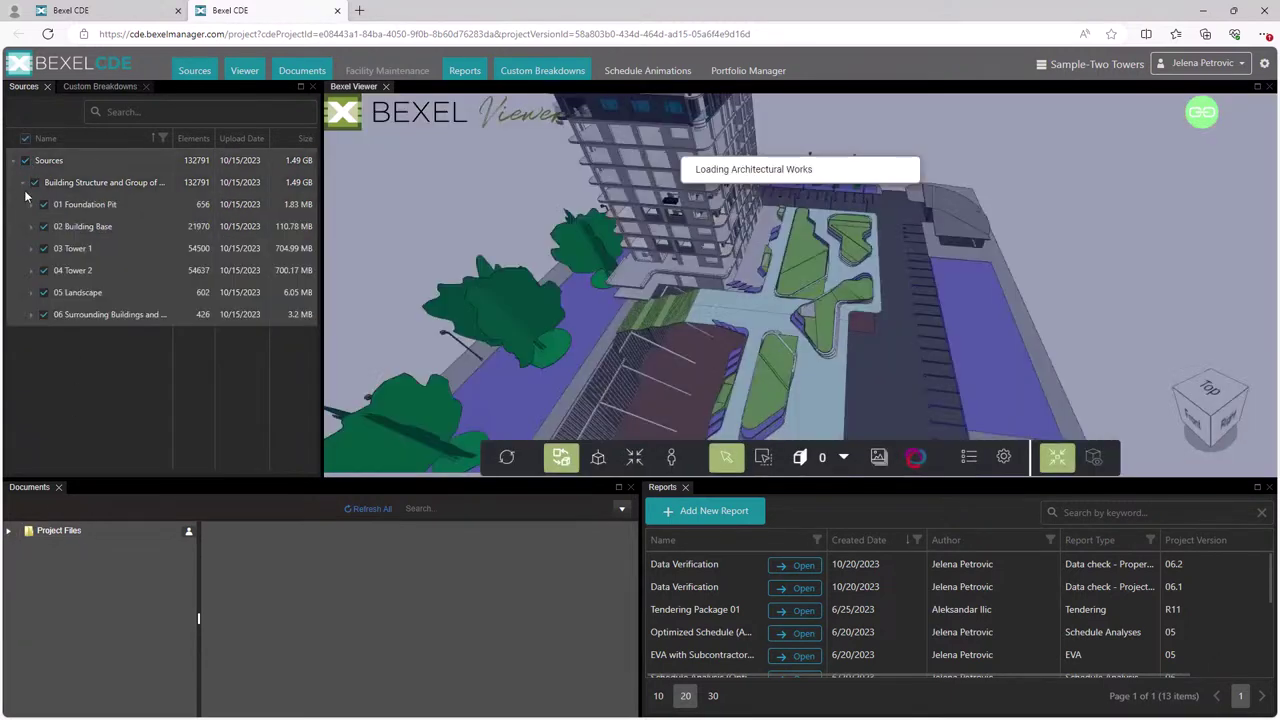
click(31, 331)
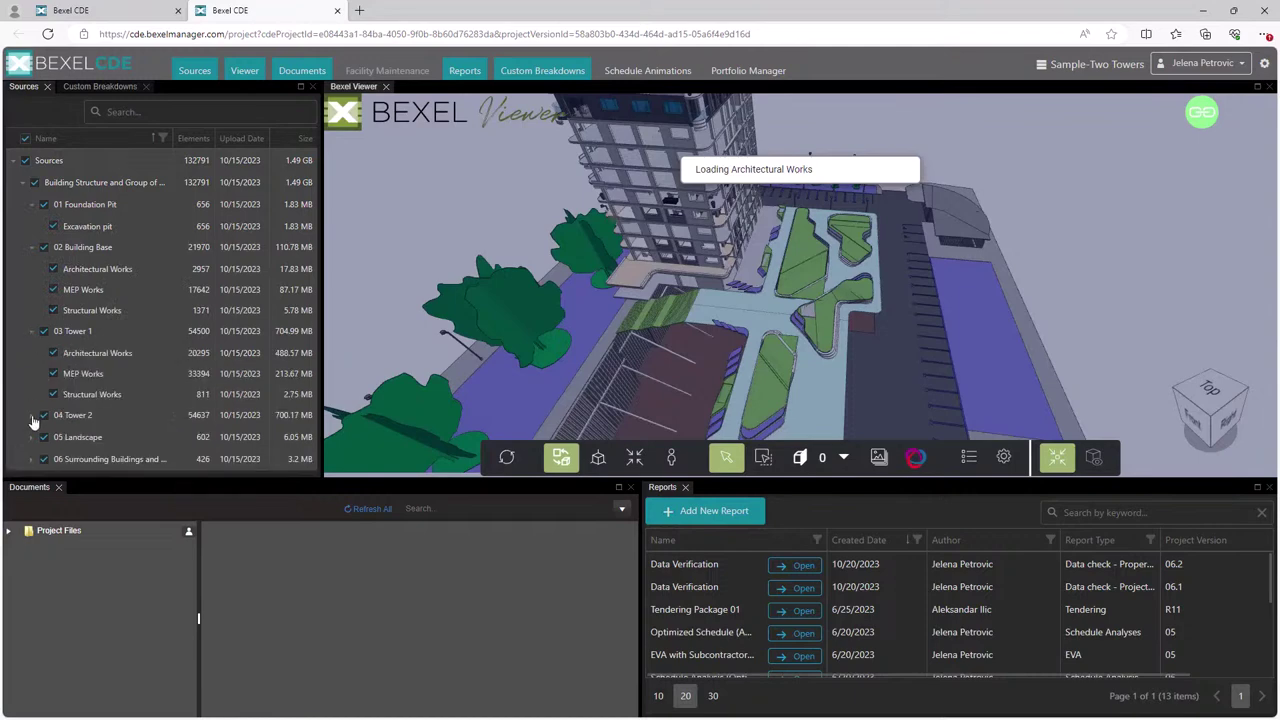
click(33, 420)
Open the 001_IDS Specification folder inside 004_Specification of the Two Towers Residential Complex project files.
click(9, 531)
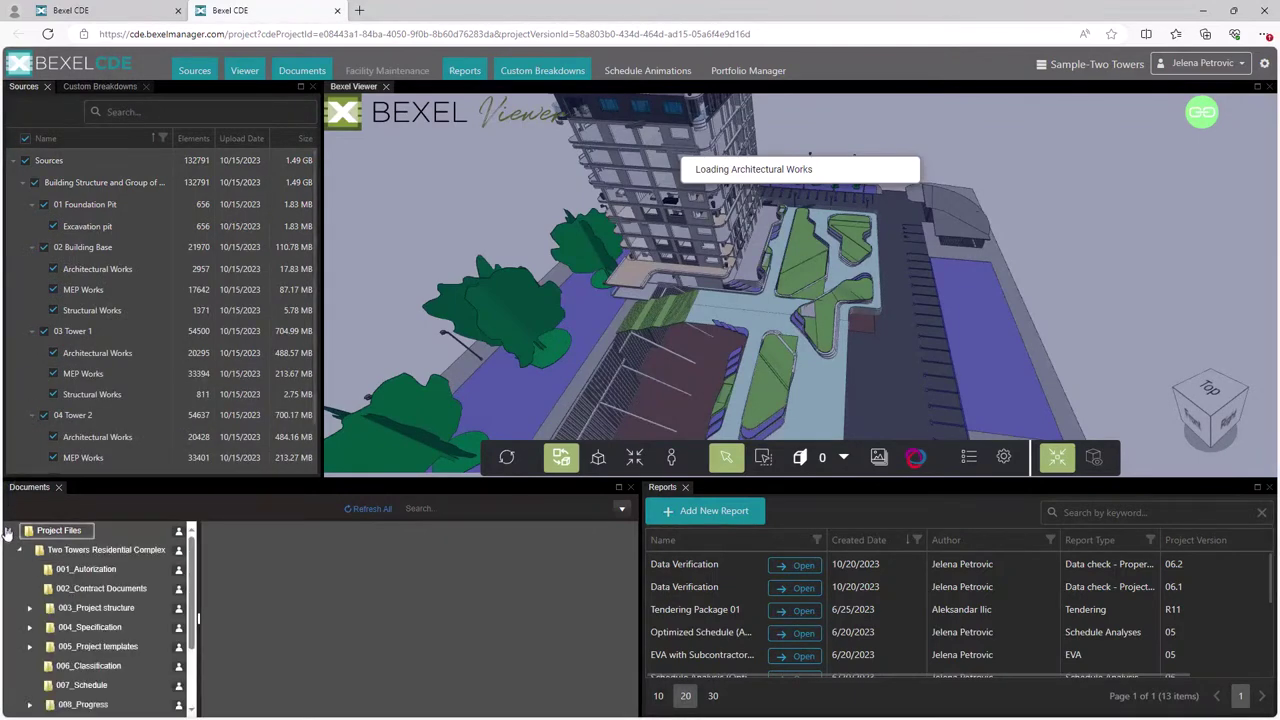
click(72, 551)
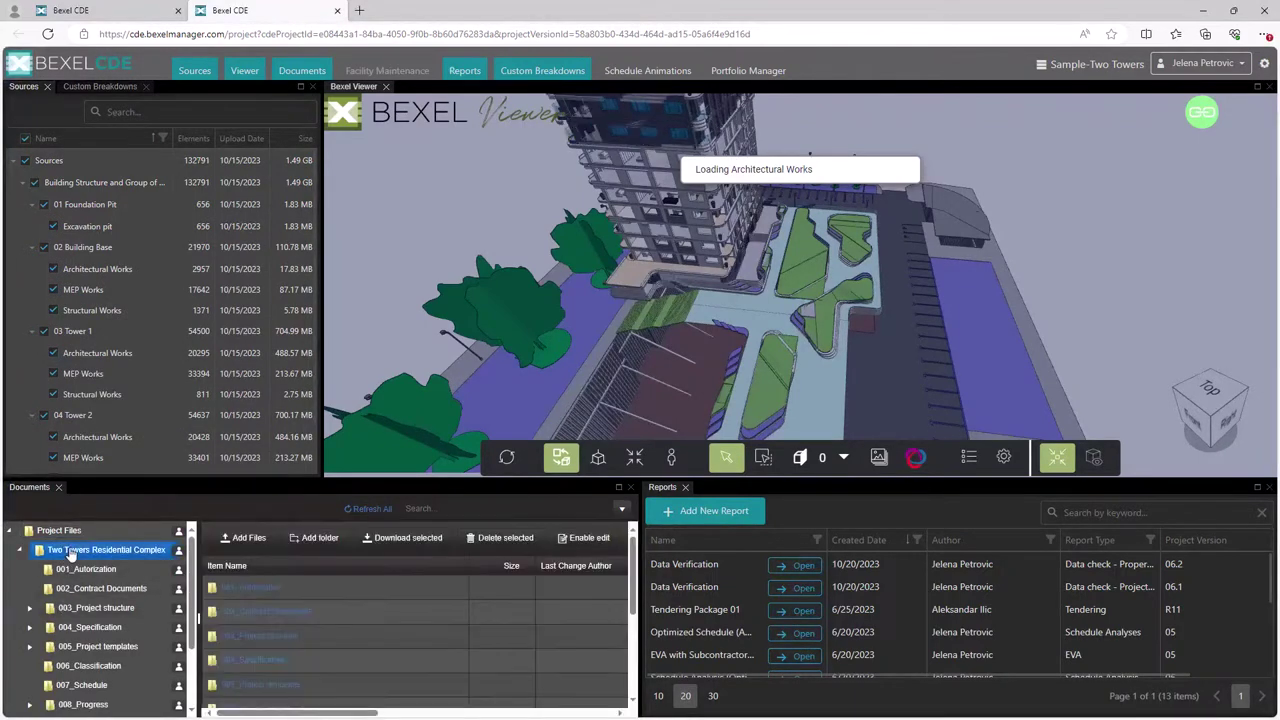
click(72, 628)
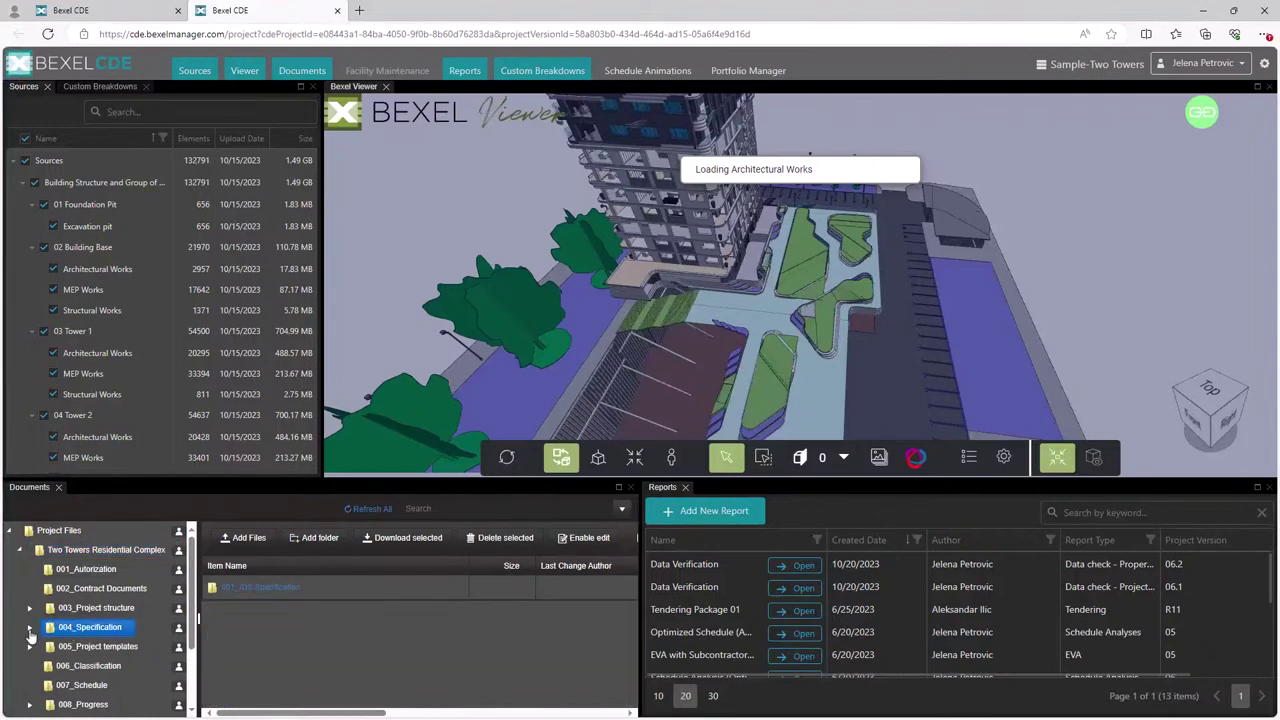
click(30, 628)
click(73, 648)
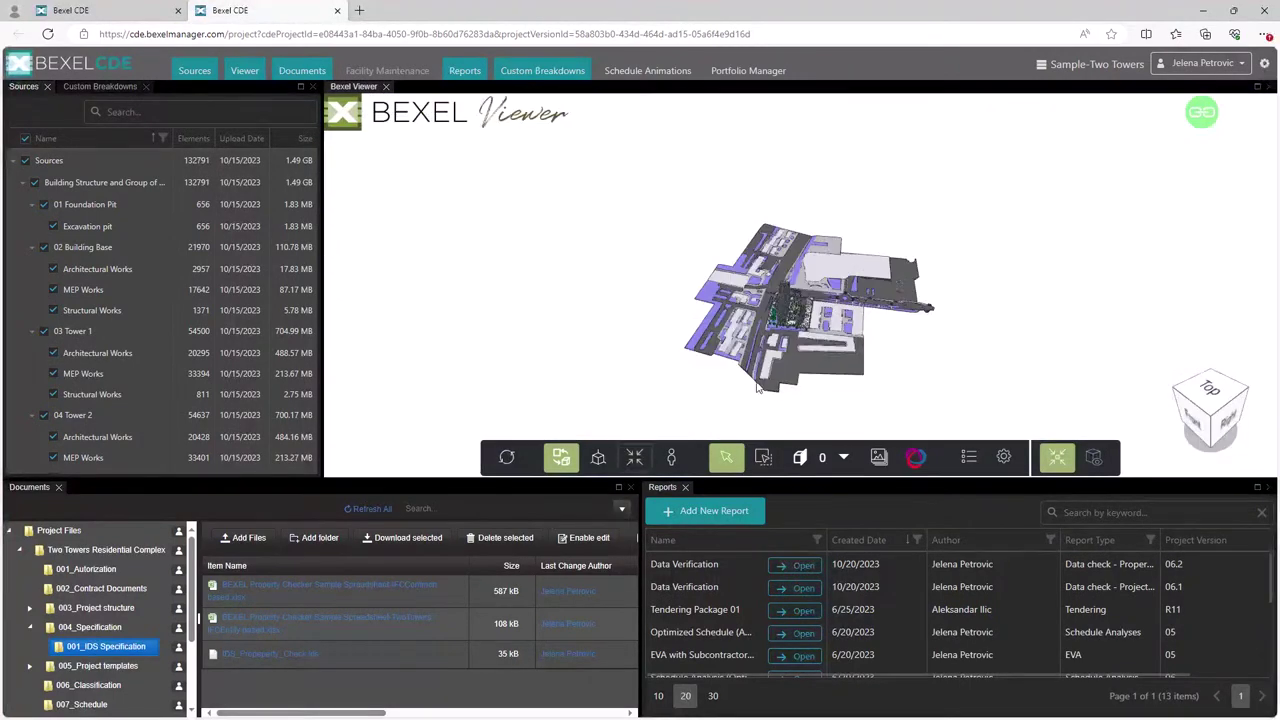
Frame the two towers in the viewer and dock the Custom Breakdowns panel beneath Sources.
drag(785, 385, 737, 367)
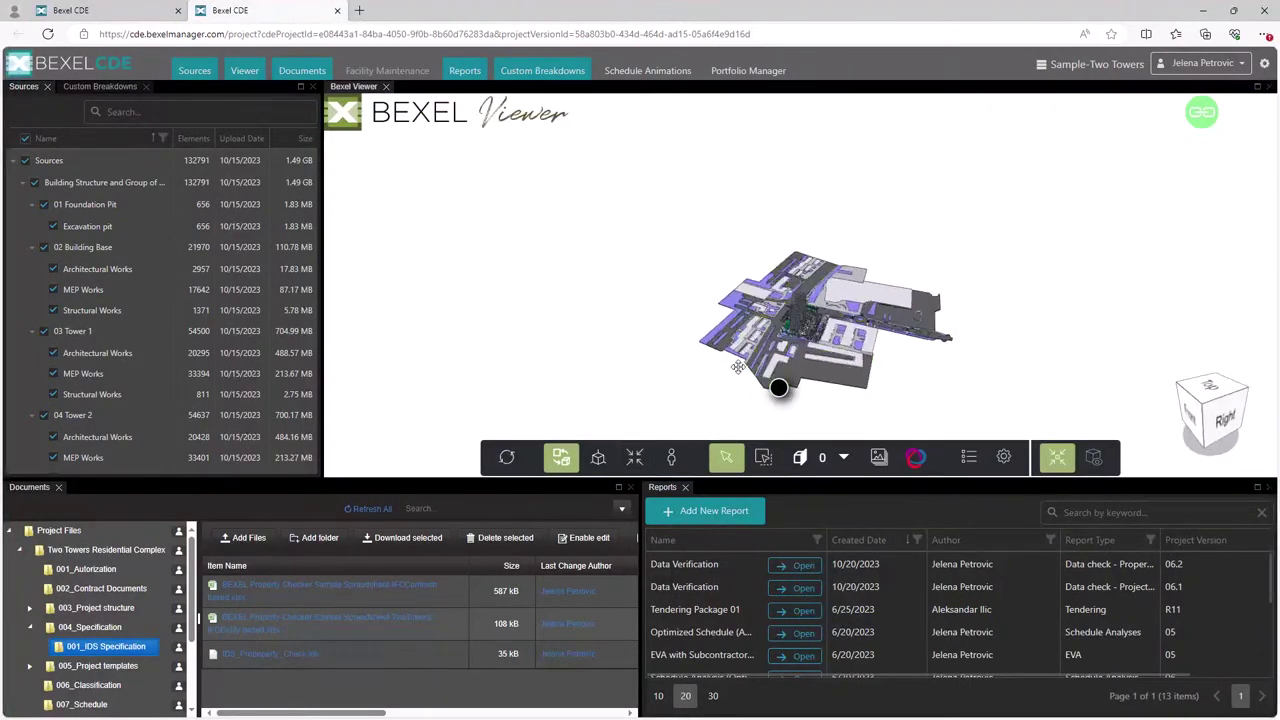
scroll(737, 367, up, 8)
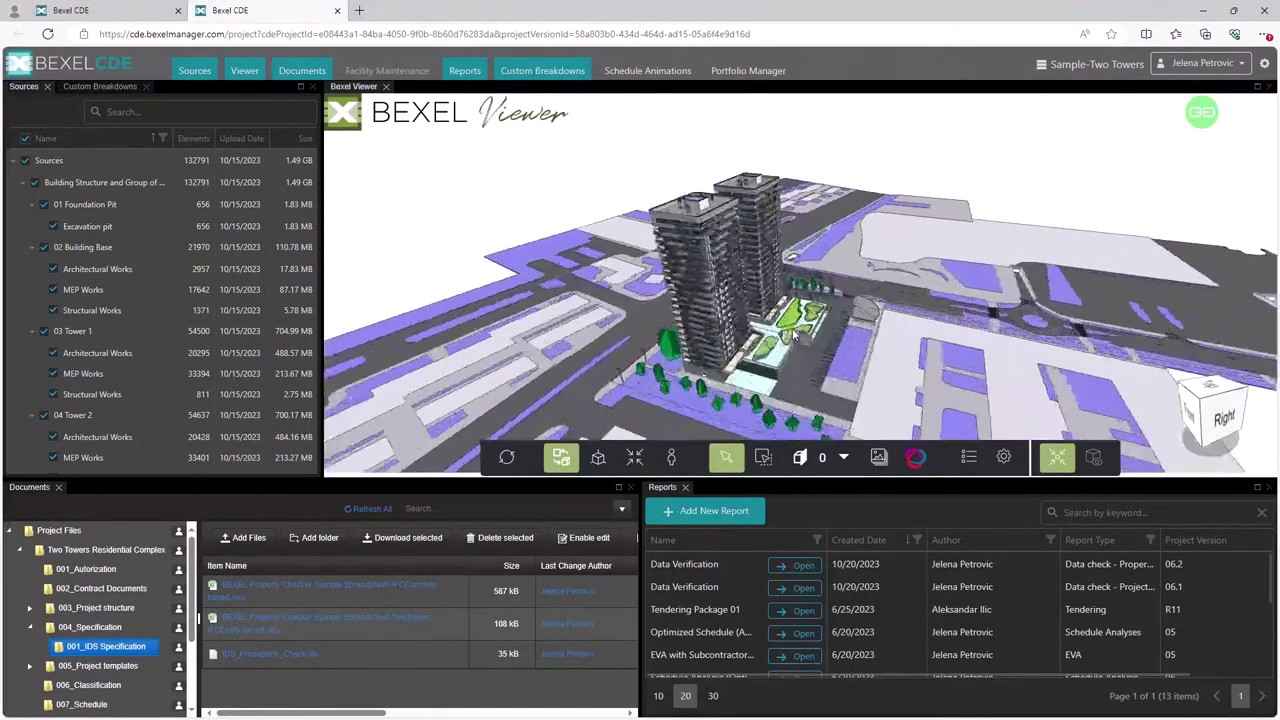
scroll(793, 336, up, 3)
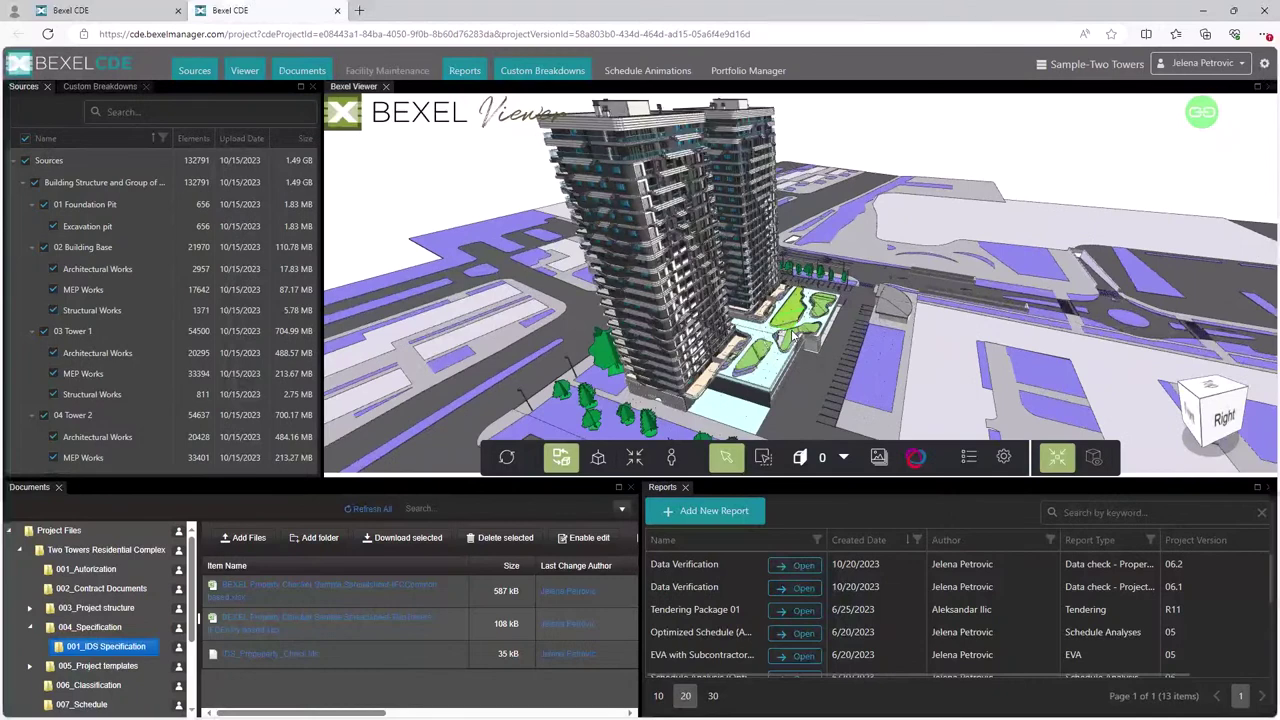
drag(86, 90, 110, 352)
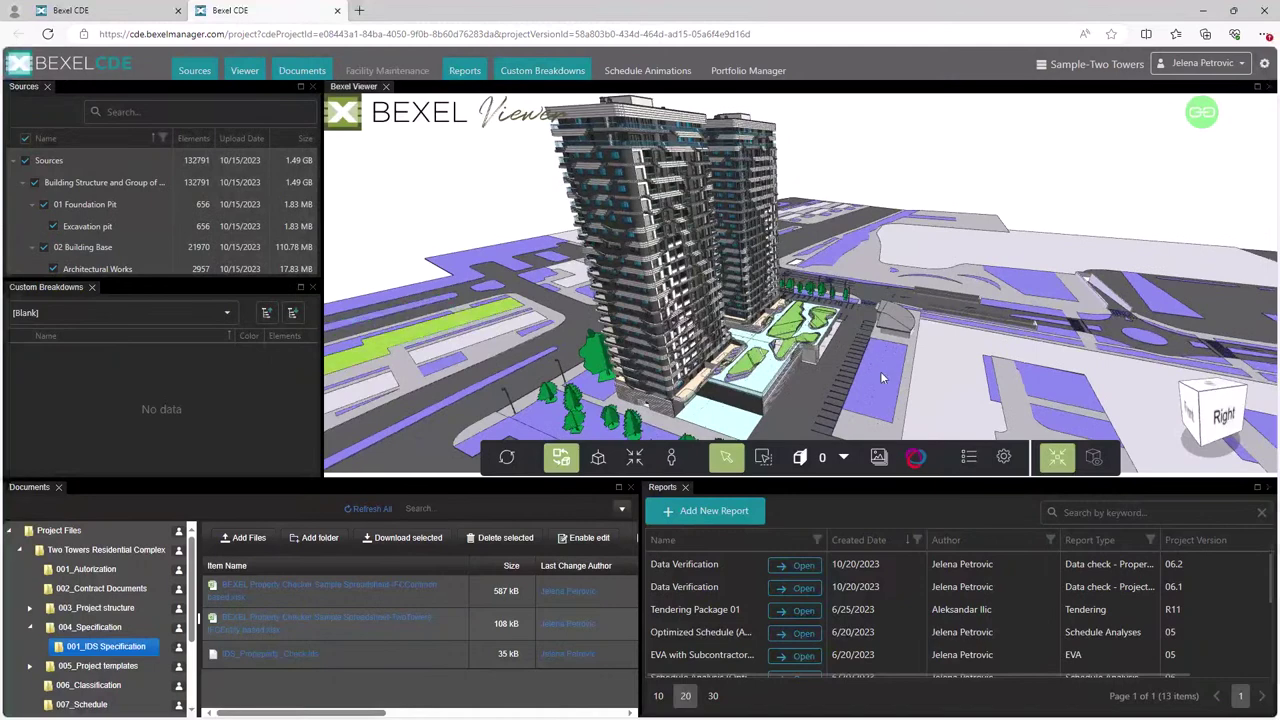
click(1059, 458)
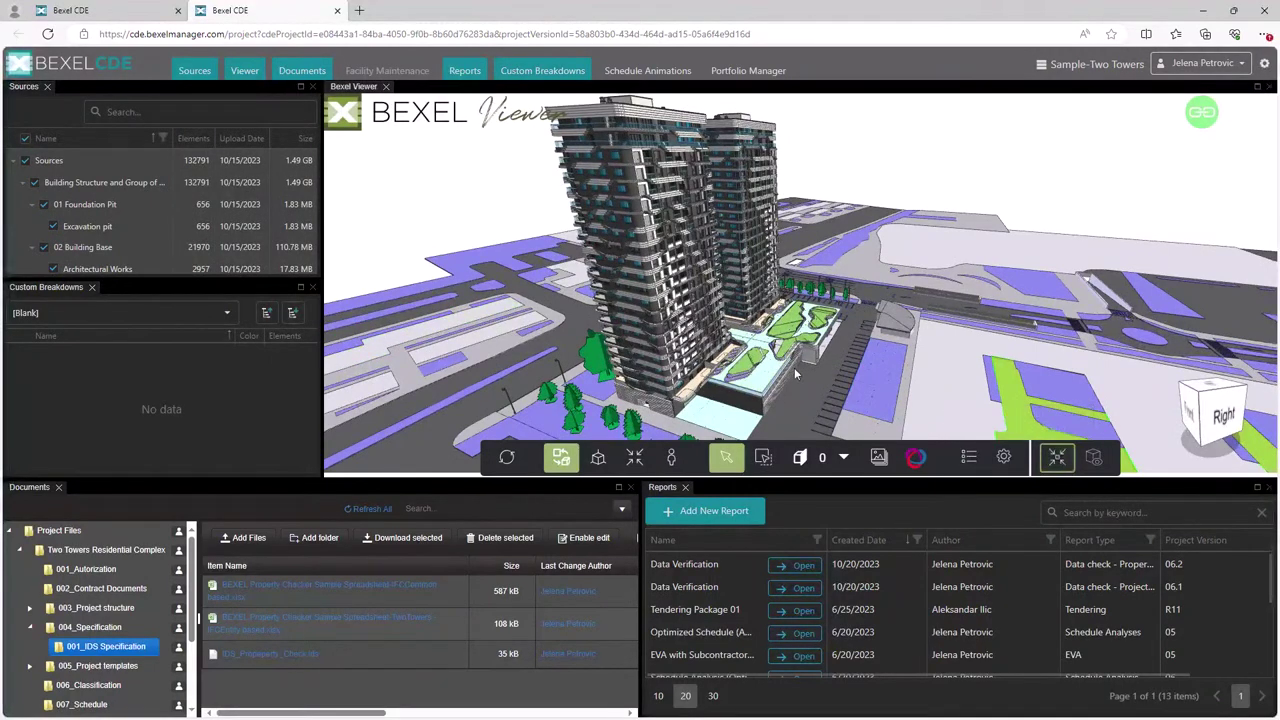
Color the model by the Has Property custom breakdown, compare it with Has Property Value, and return to Has Property.
click(226, 313)
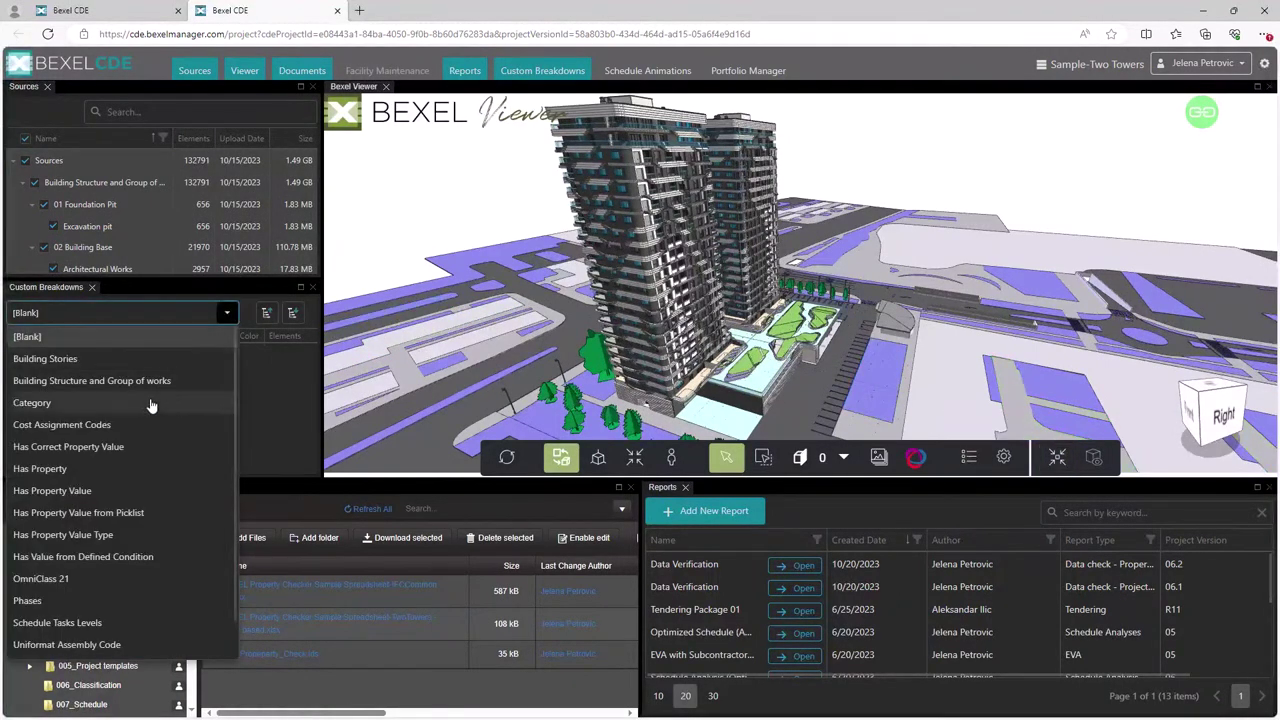
click(128, 468)
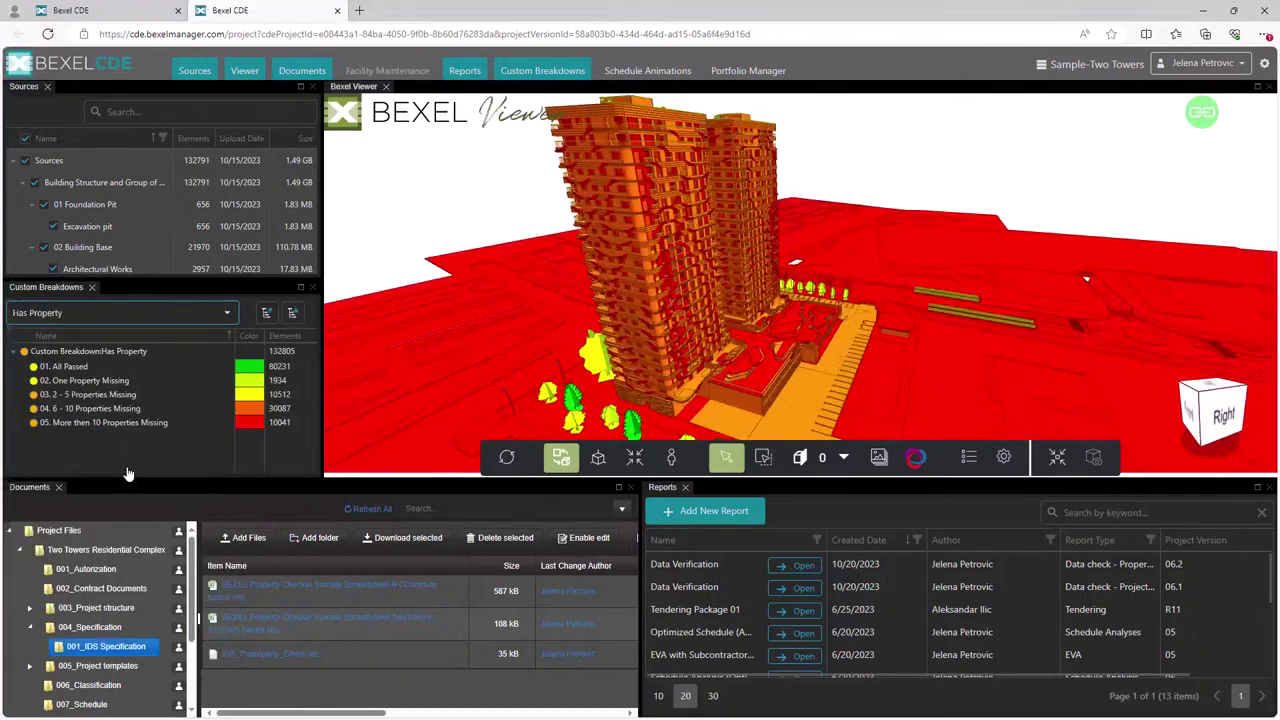
click(226, 313)
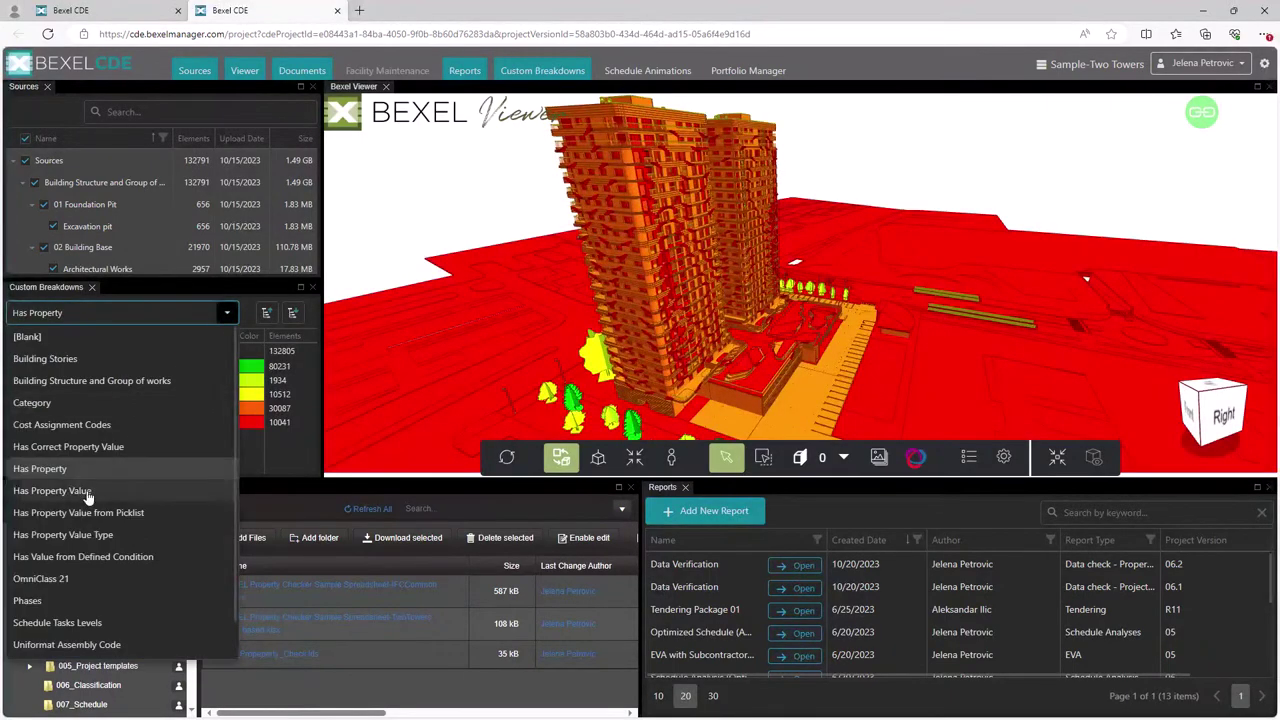
click(87, 491)
click(222, 313)
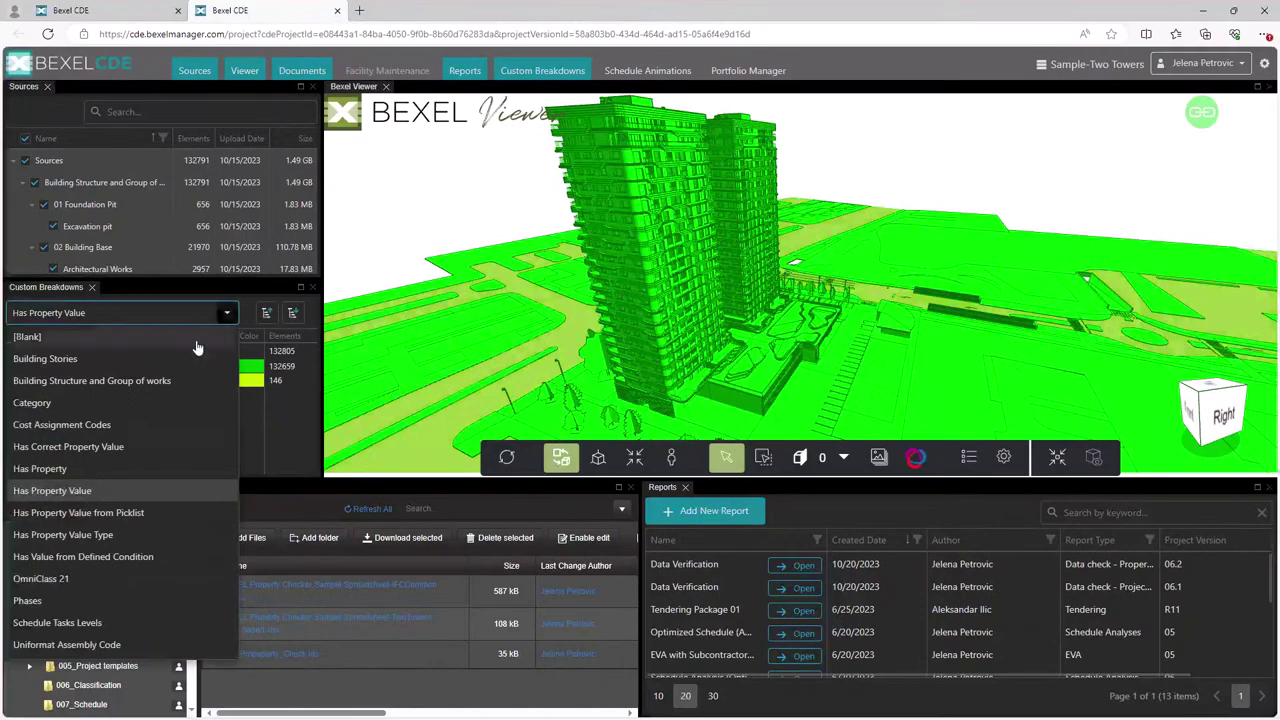
click(122, 472)
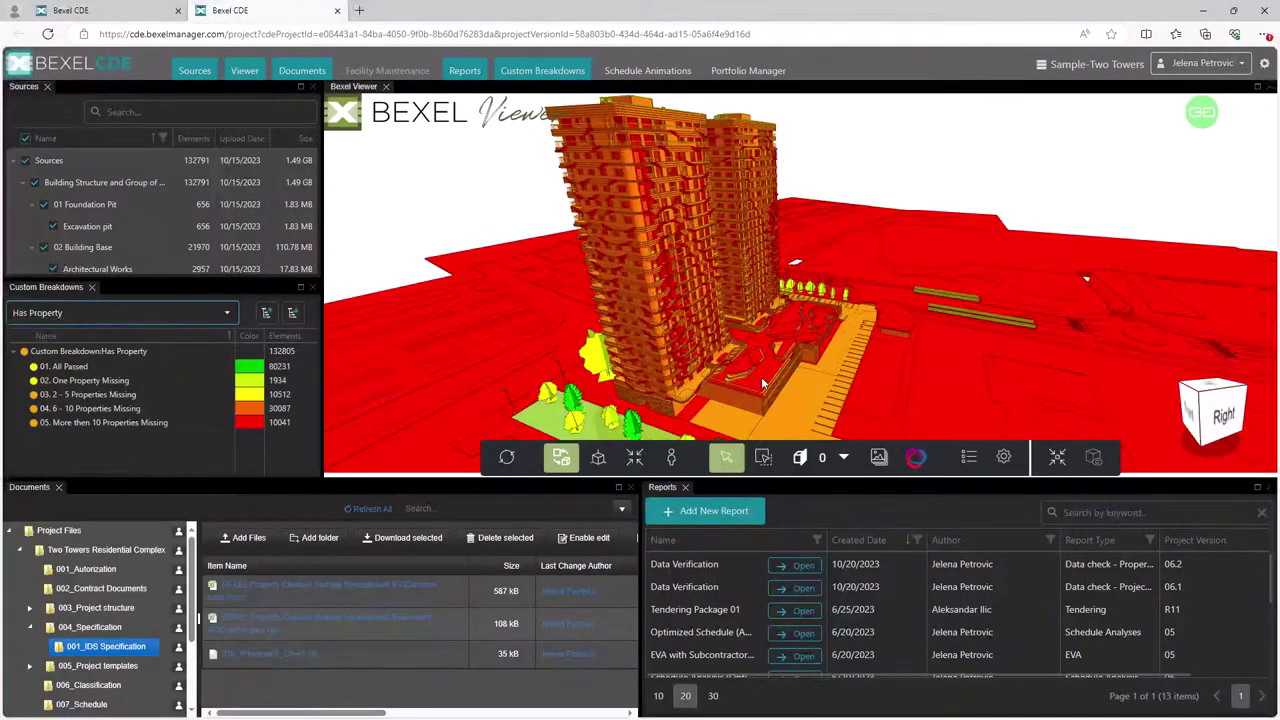
Show the landscape garden slab's properties and list the property values for its Type of Work.
click(968, 457)
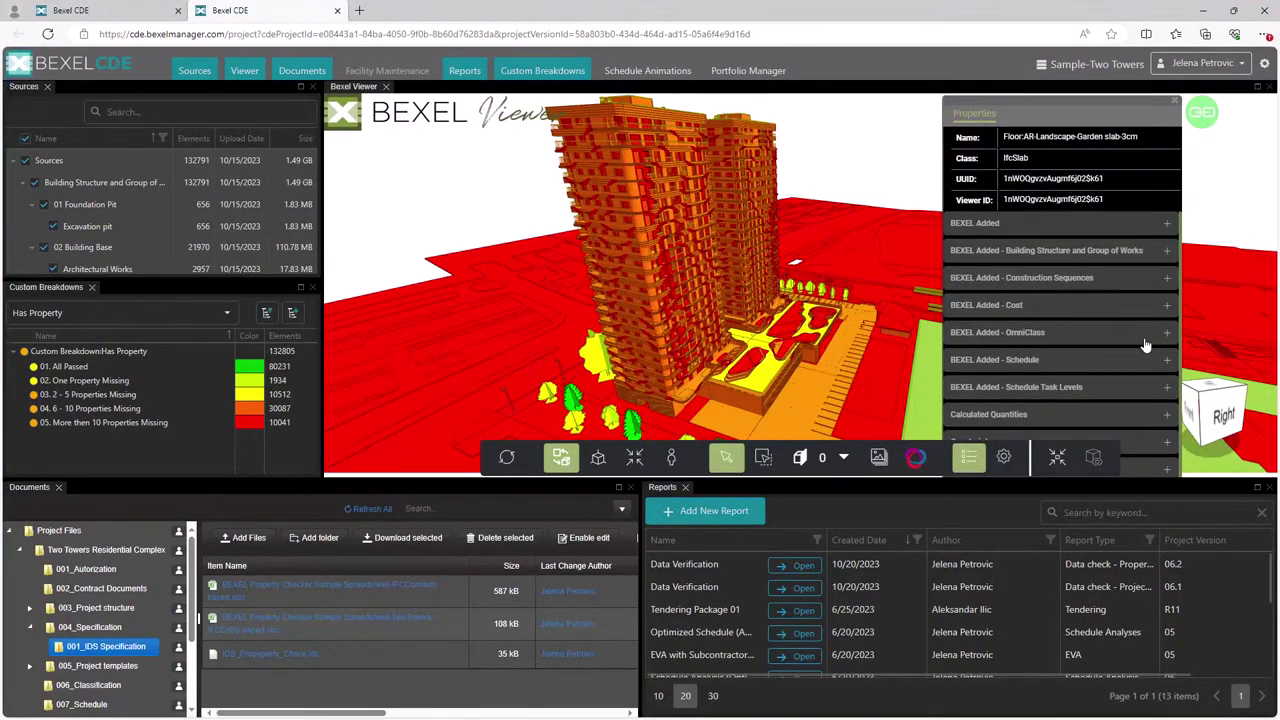
click(1166, 251)
click(1166, 295)
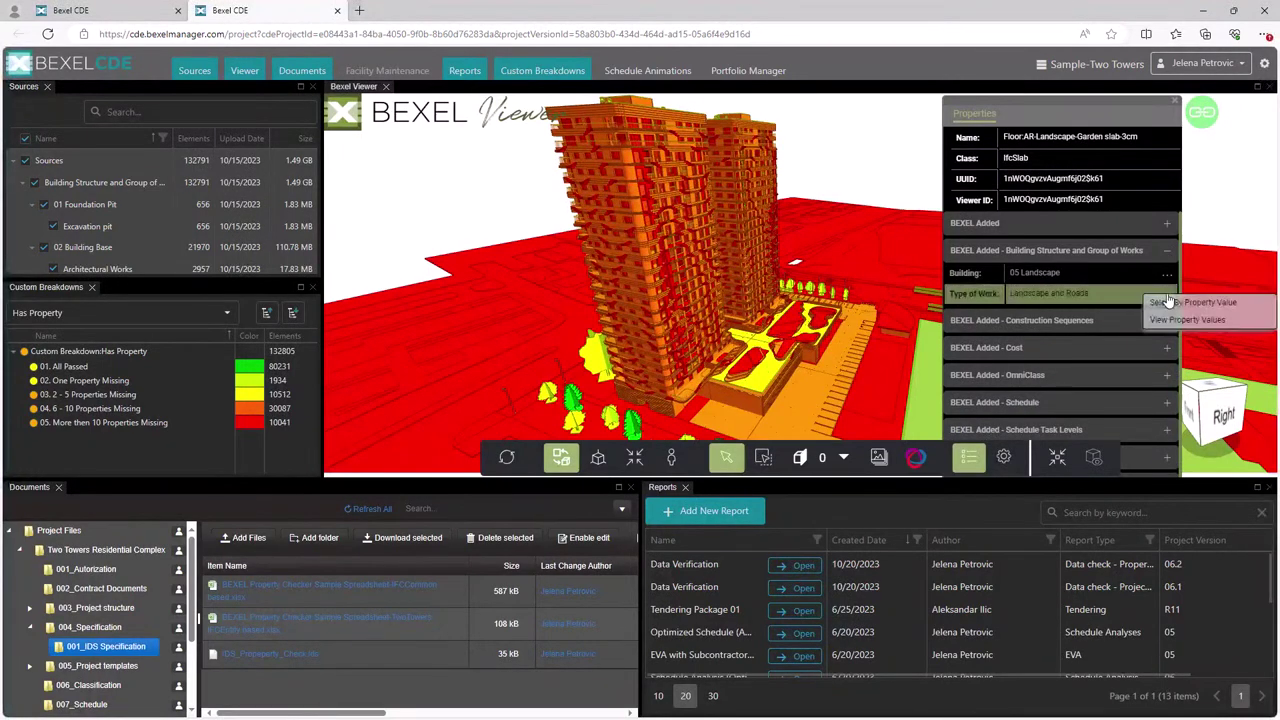
click(1186, 320)
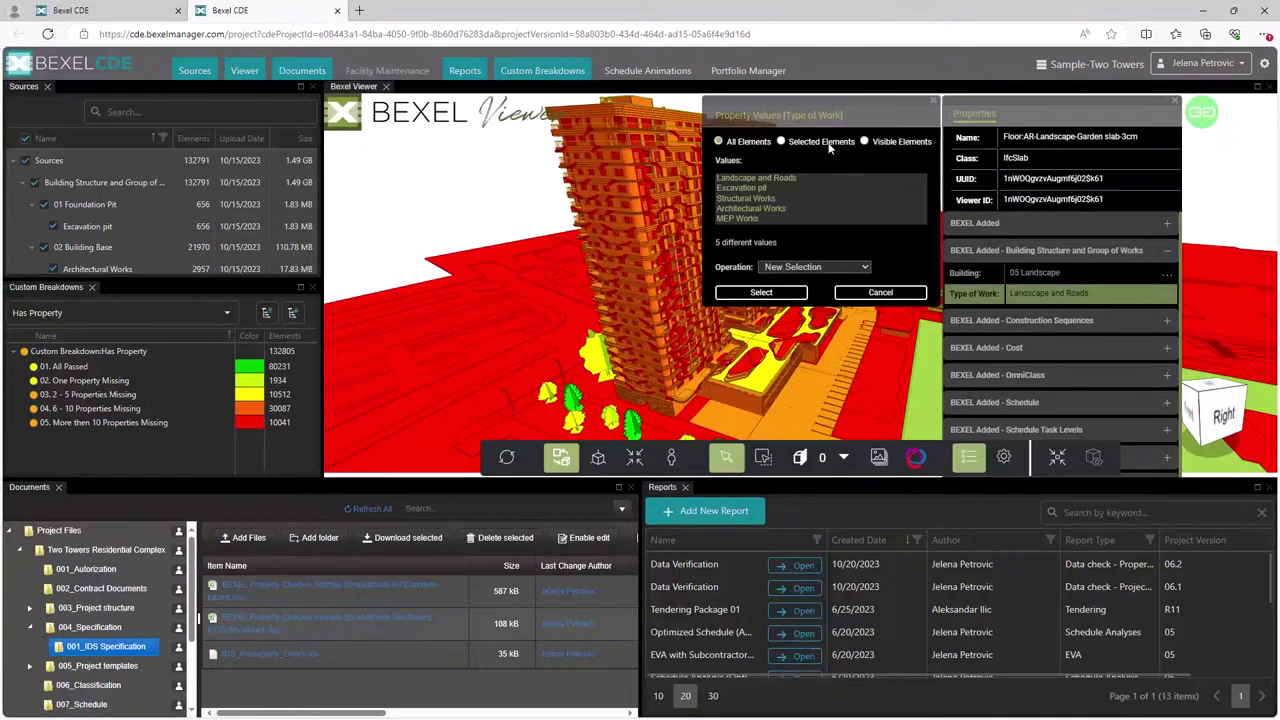
Select all elements whose Type of Work is Structural Works as a new selection.
click(781, 142)
click(718, 141)
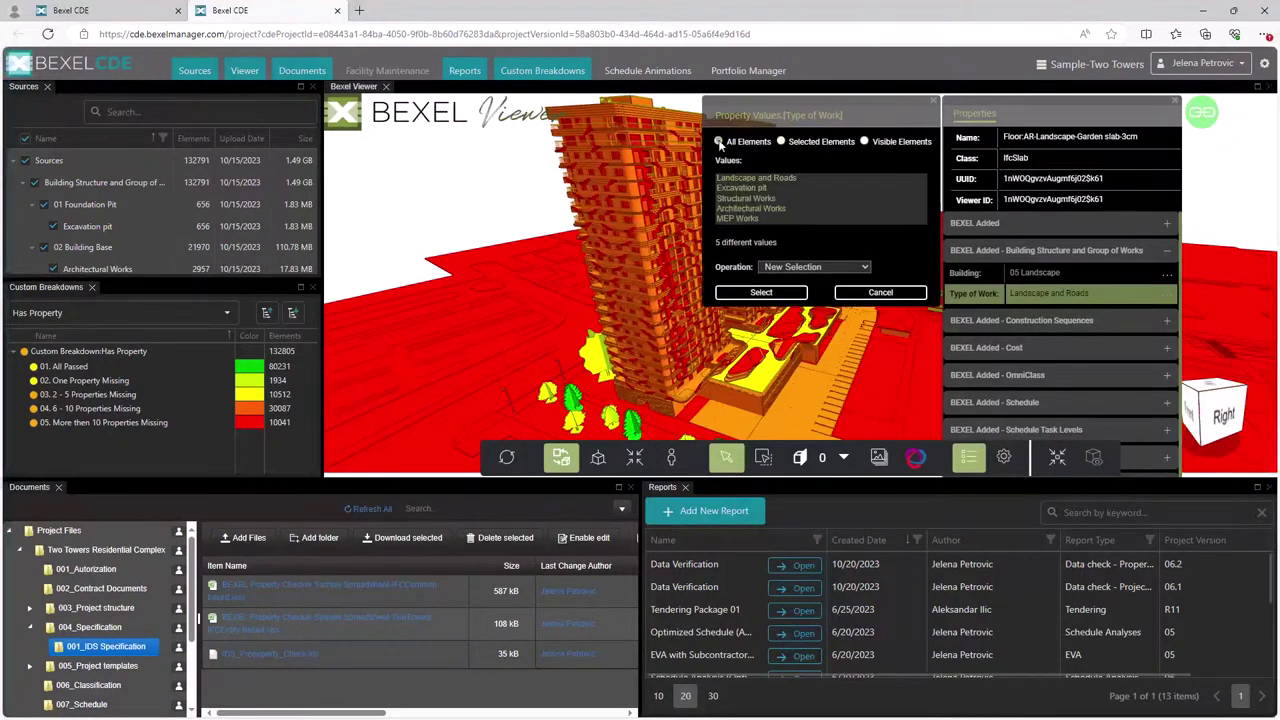
click(760, 188)
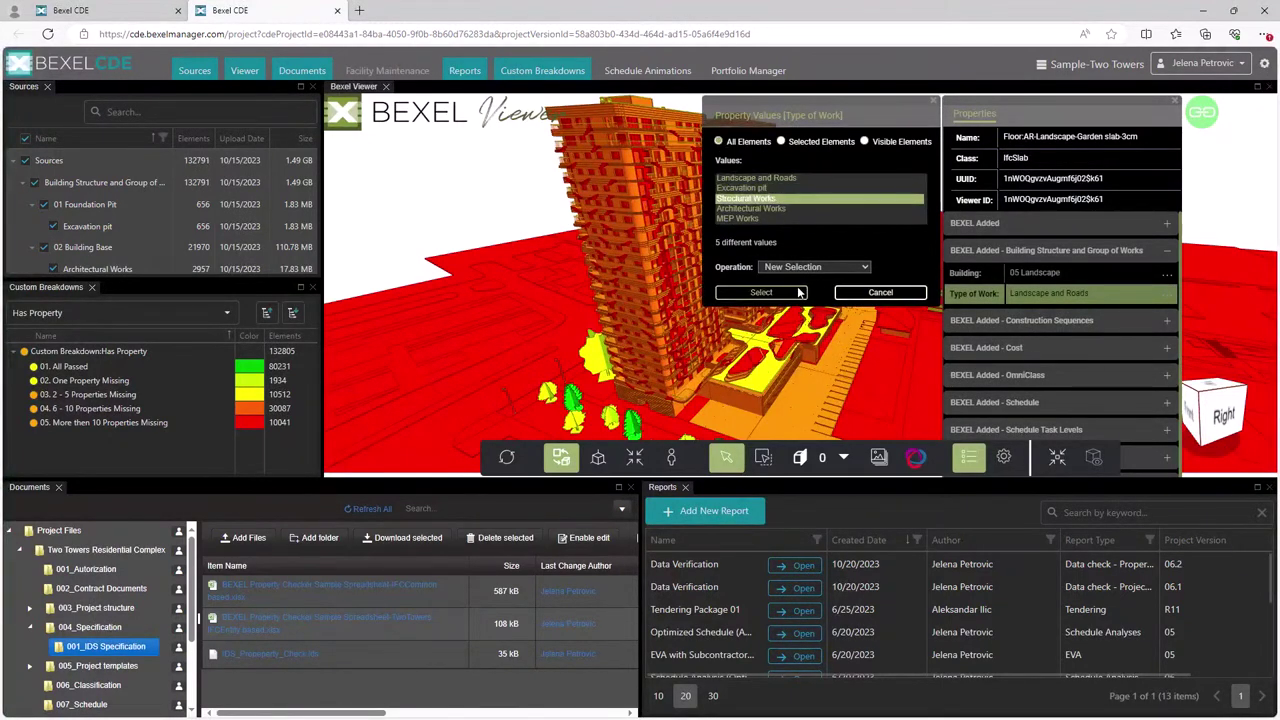
click(780, 292)
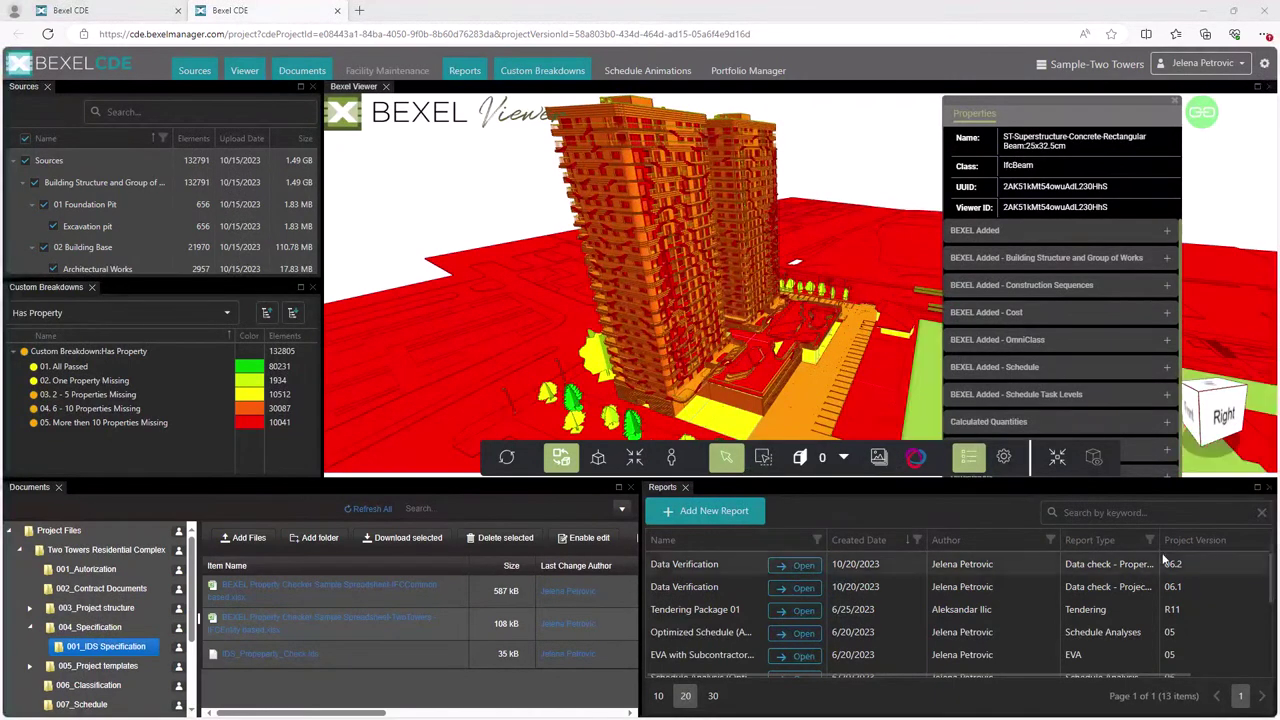
Widen the Report Type column, open the Data Verification report for the property check, and look through its Data Check Analysis table.
drag(1160, 540, 1232, 540)
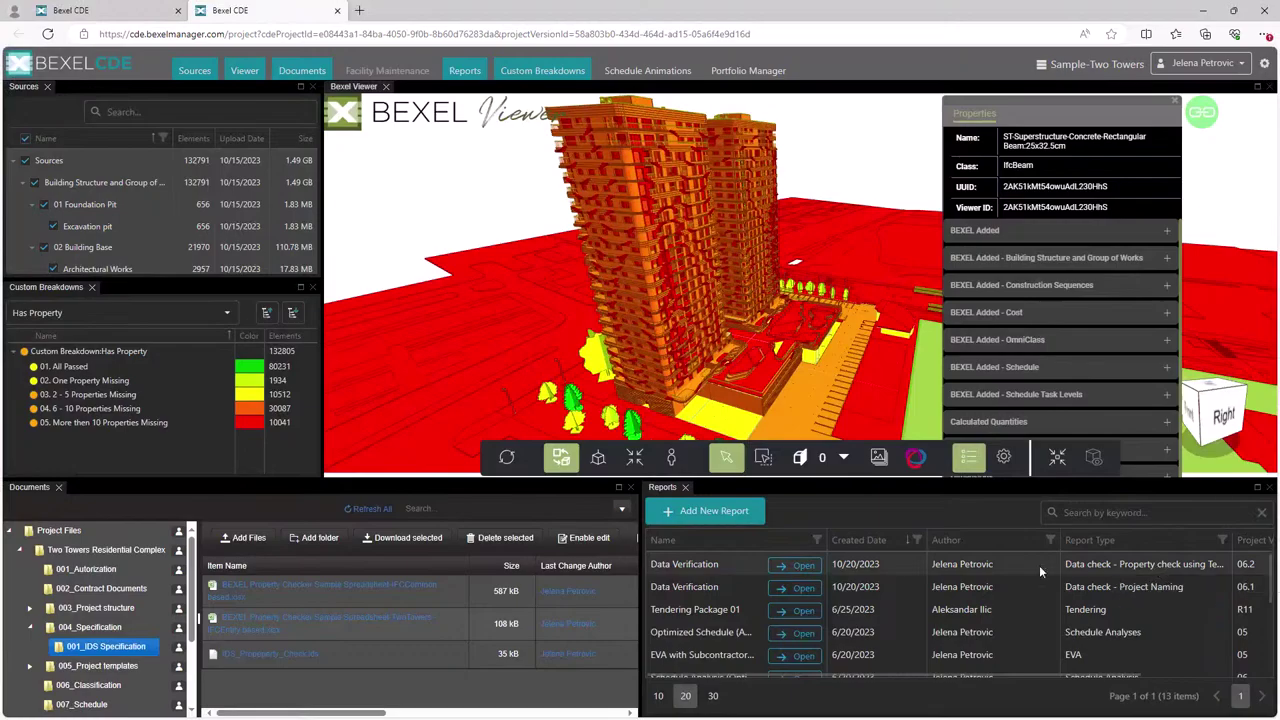
click(802, 566)
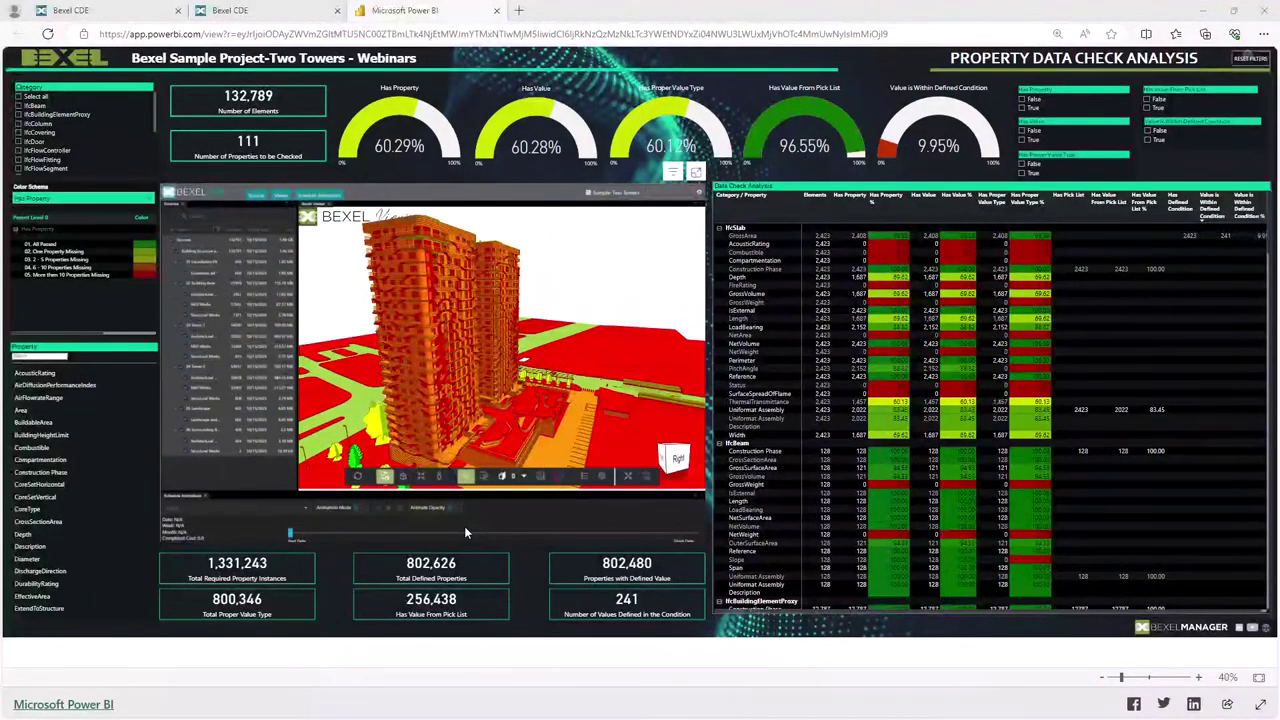
scroll(891, 456, down, 5)
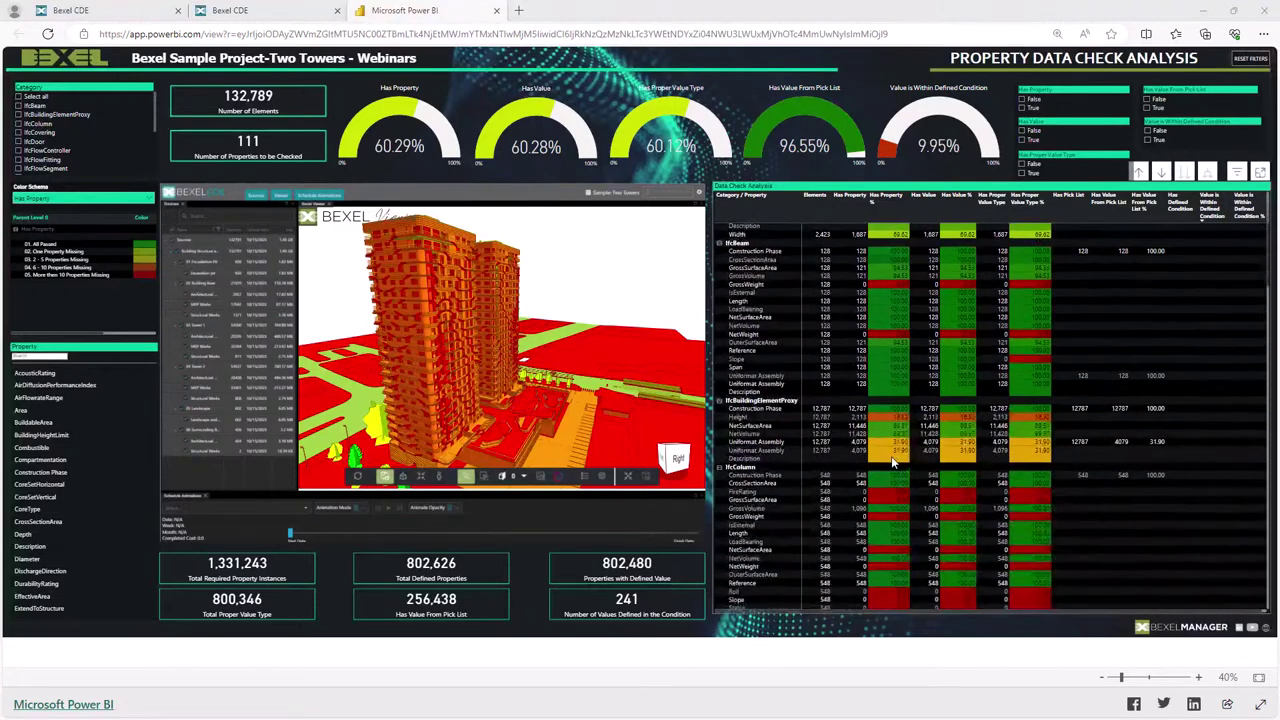
scroll(891, 456, up, 5)
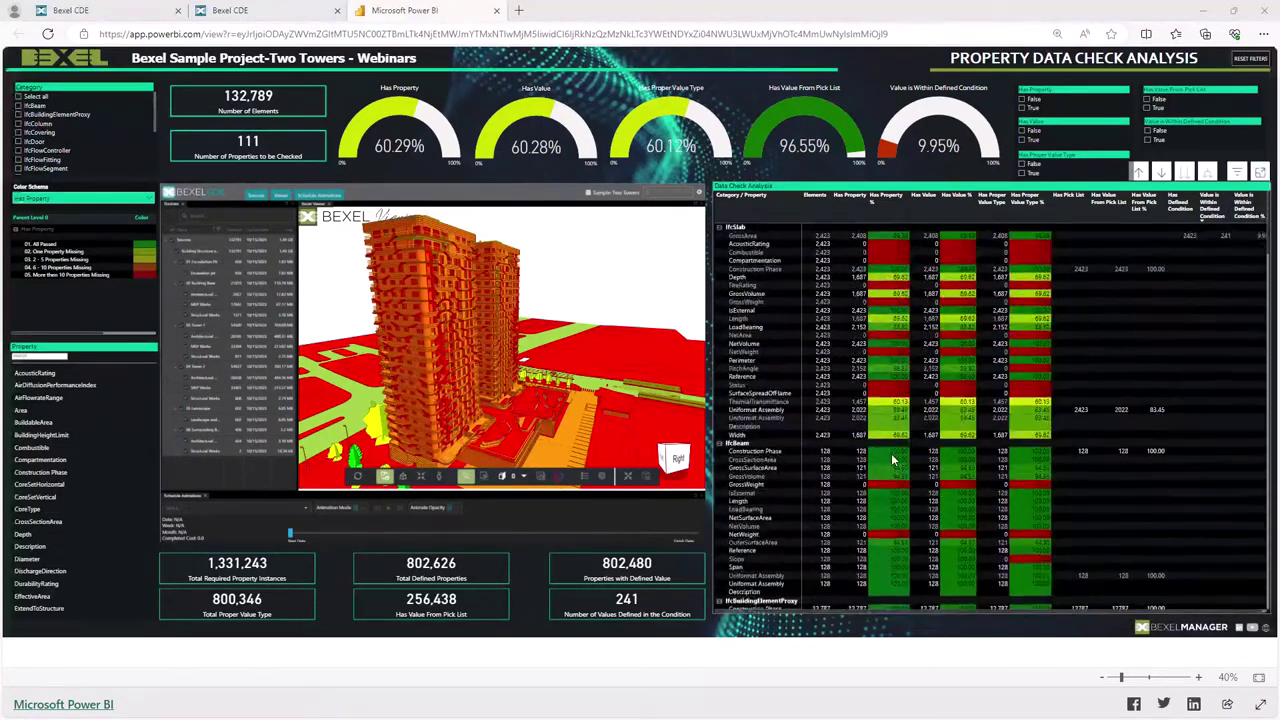
Filter the report to elements where Has Property is False and review the missing properties by IFC category.
click(1022, 100)
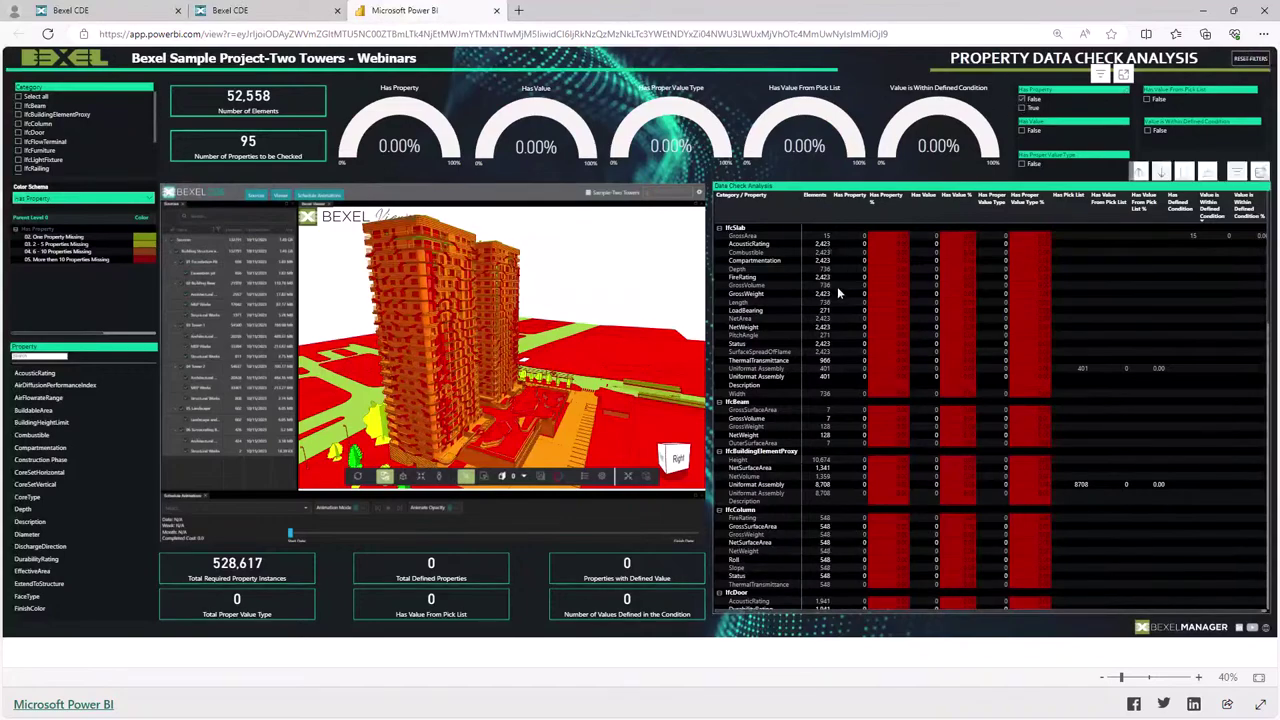
scroll(838, 292, down, 3)
scroll(839, 297, down, 15)
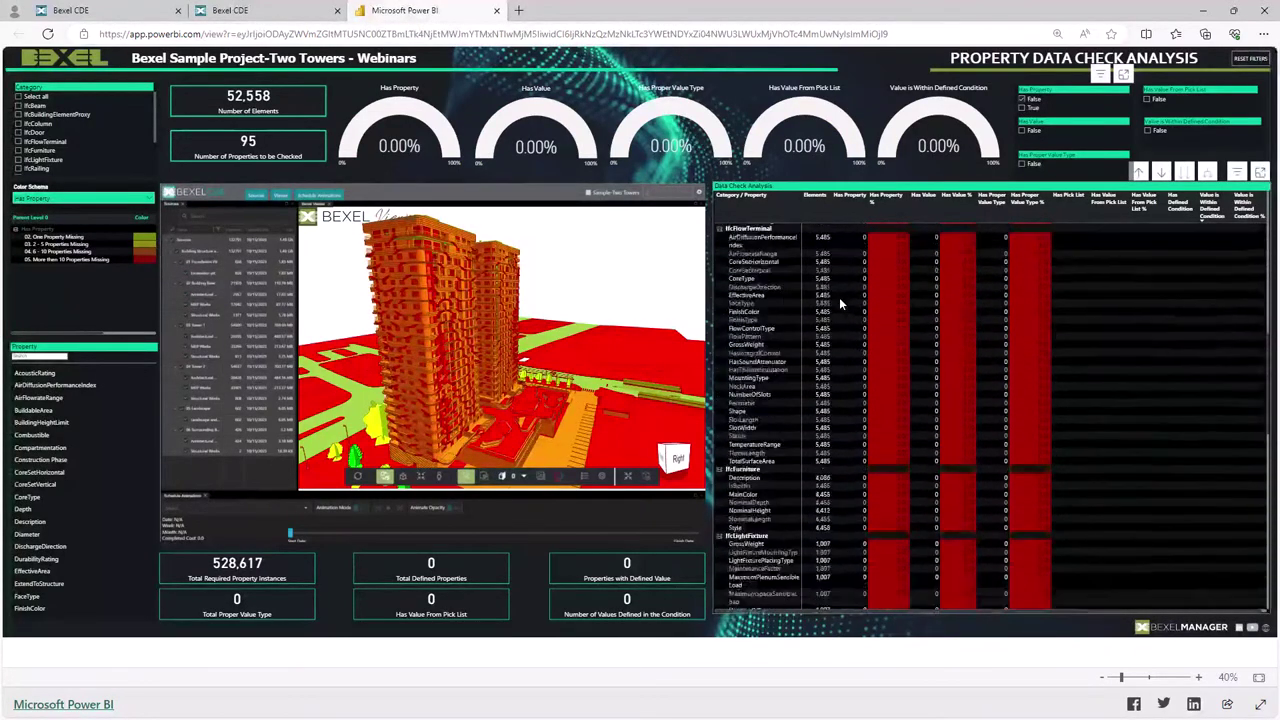
scroll(839, 297, down, 1)
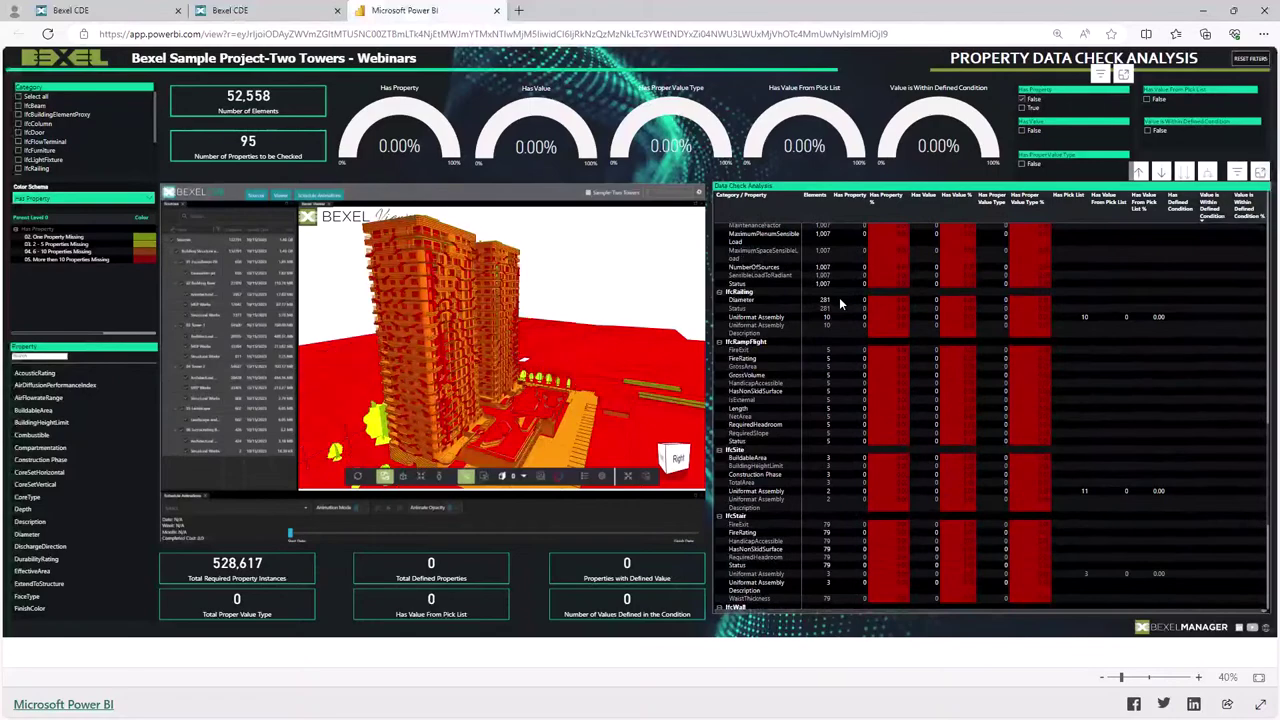
scroll(839, 297, down, 1)
scroll(839, 297, up, 20)
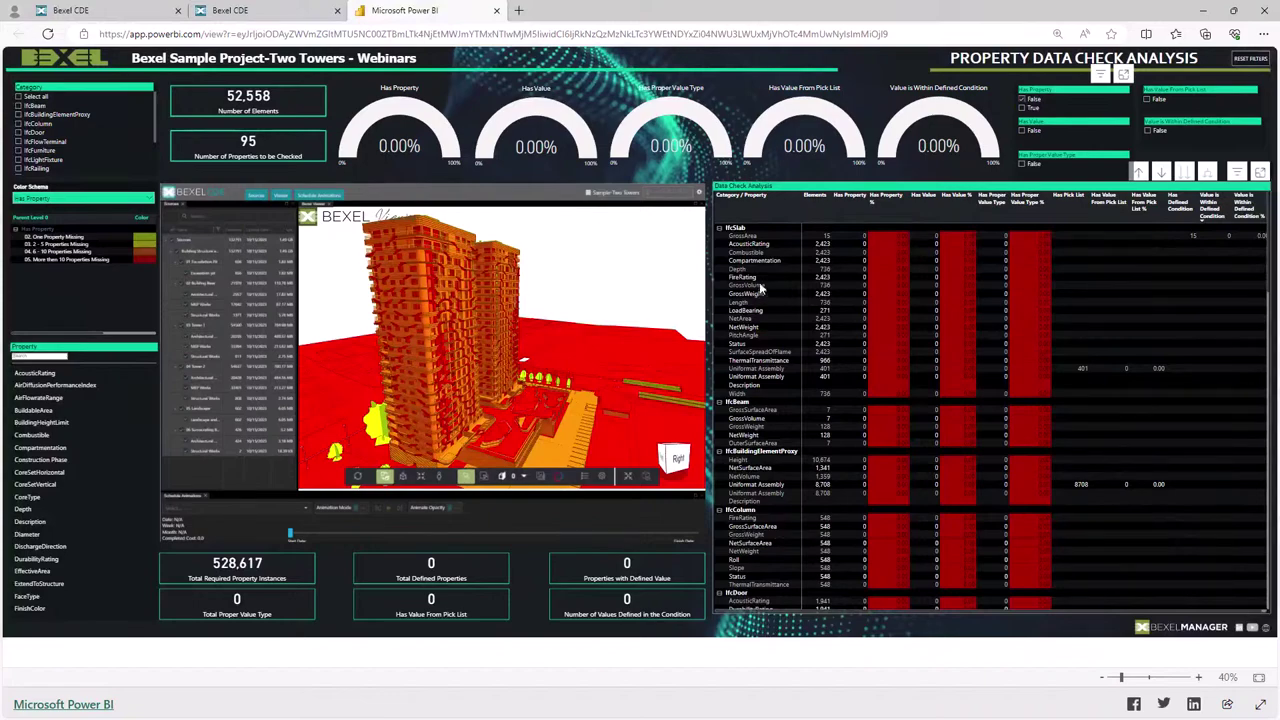
Isolate the IfcSlab elements missing GrossVolume, followed by those missing Uniformat Assembly Code, in the report's analysis table.
click(760, 289)
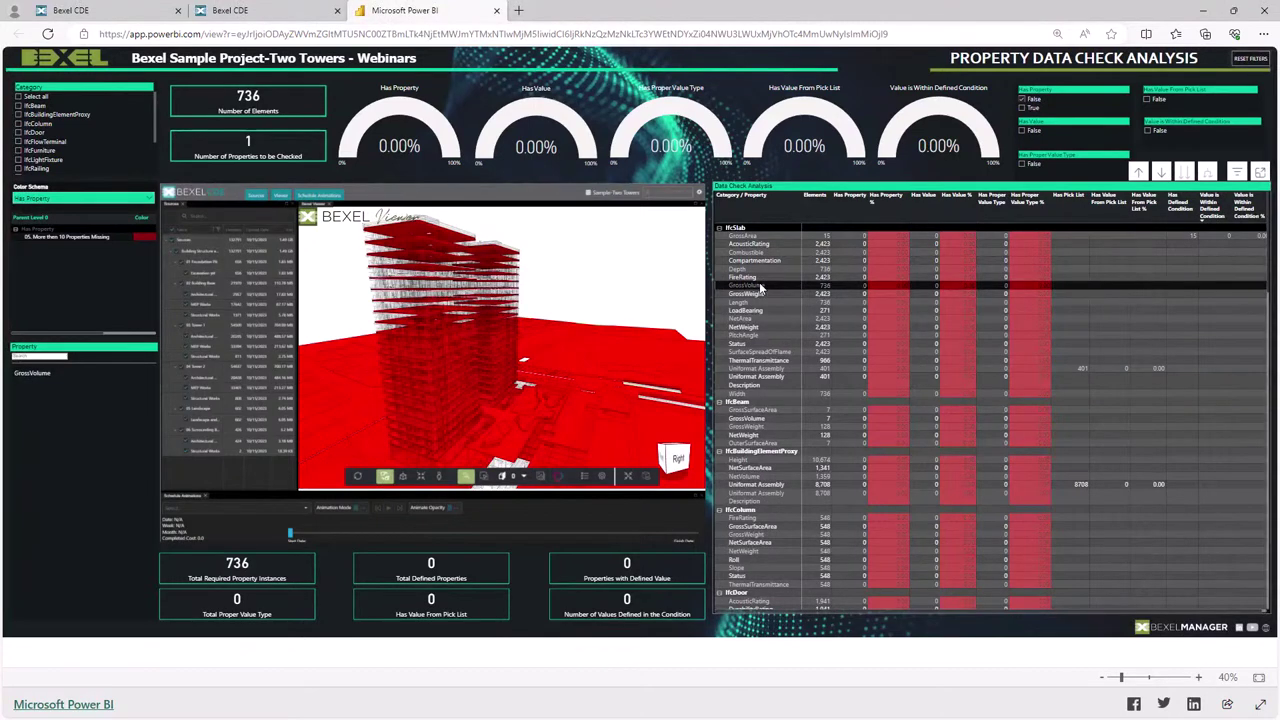
click(758, 373)
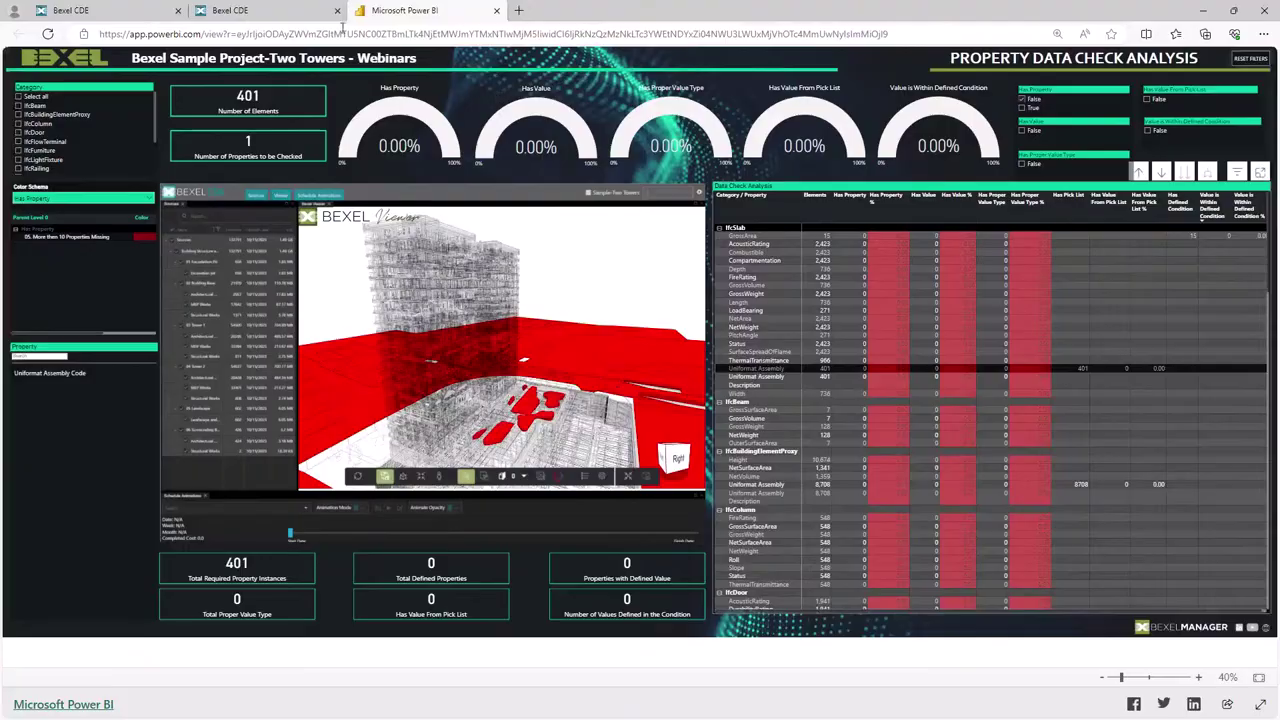
Return to Bexel CDE and select the IfcSlab elements that failed for an undefined Uniformat Assembly Code in Property Check Results, closing the element properties.
click(293, 12)
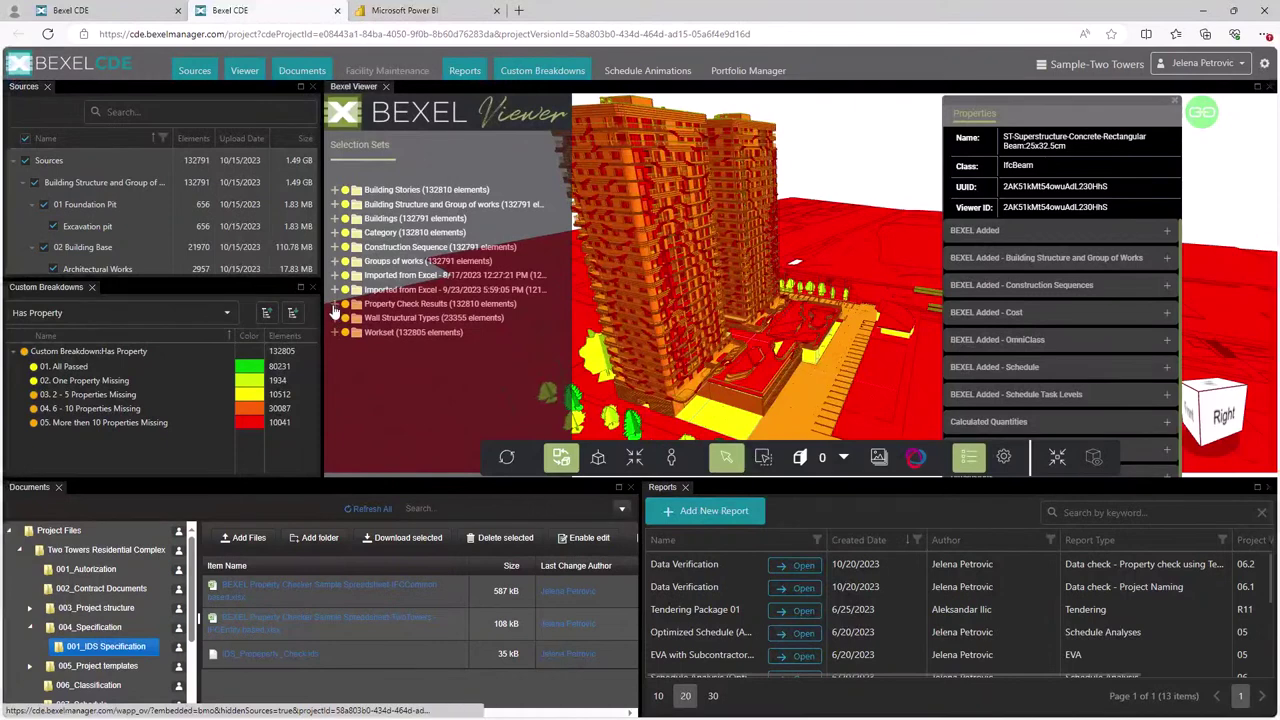
click(335, 304)
click(343, 332)
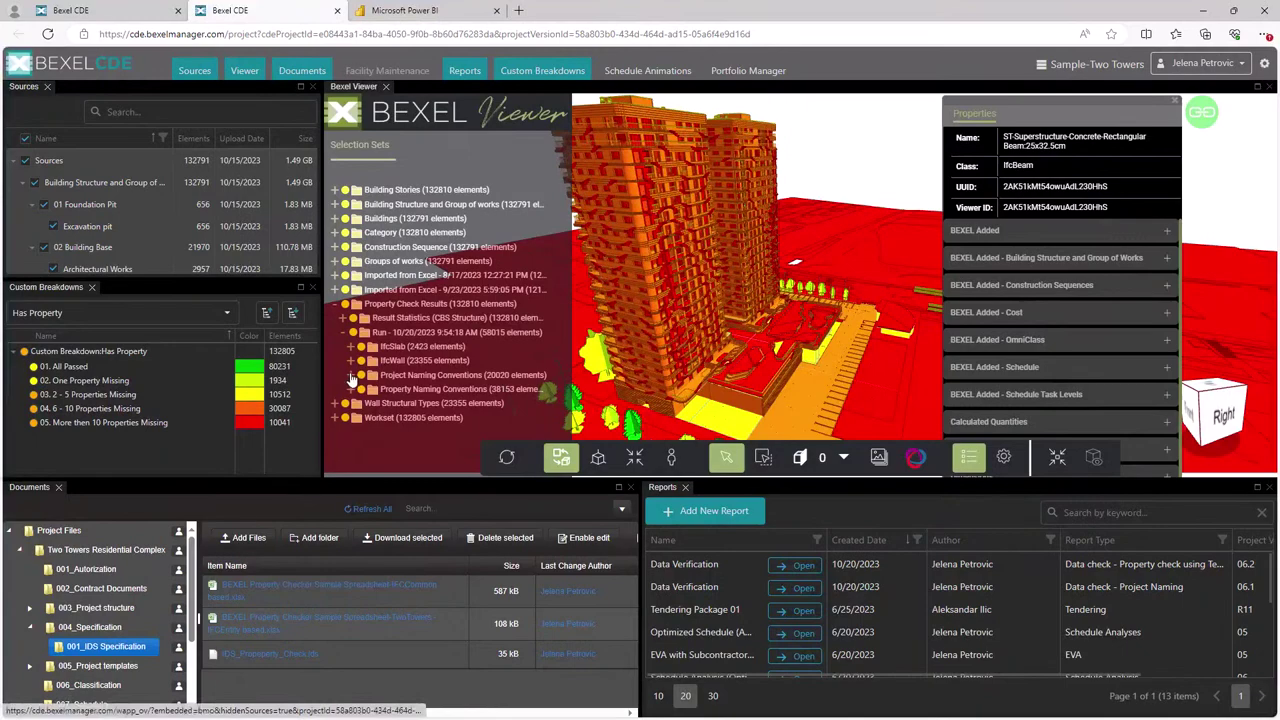
click(350, 347)
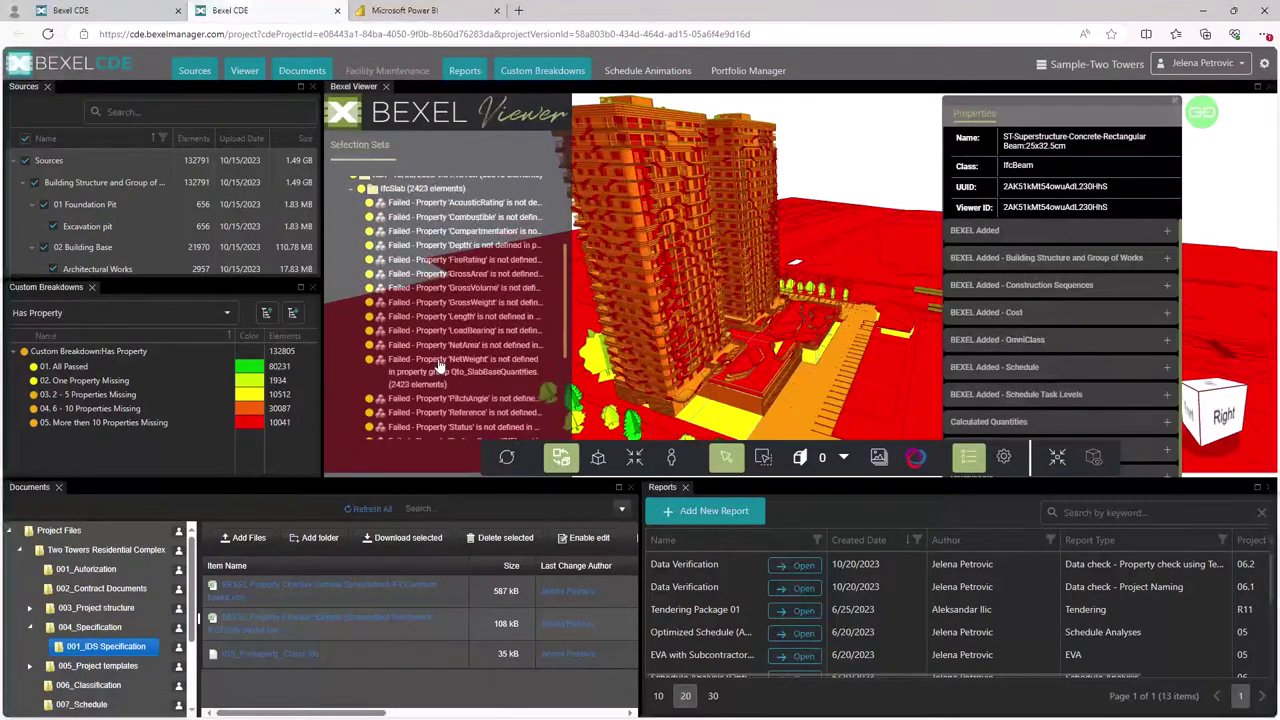
scroll(434, 380, down, 3)
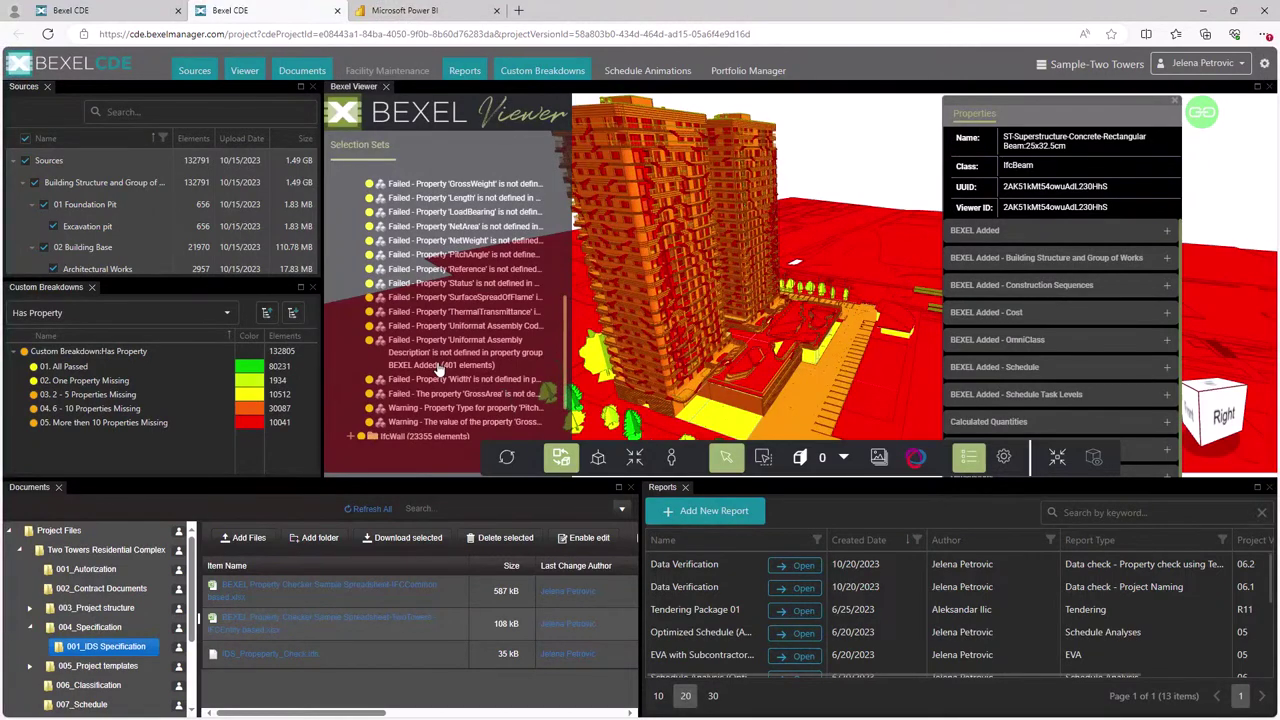
click(427, 343)
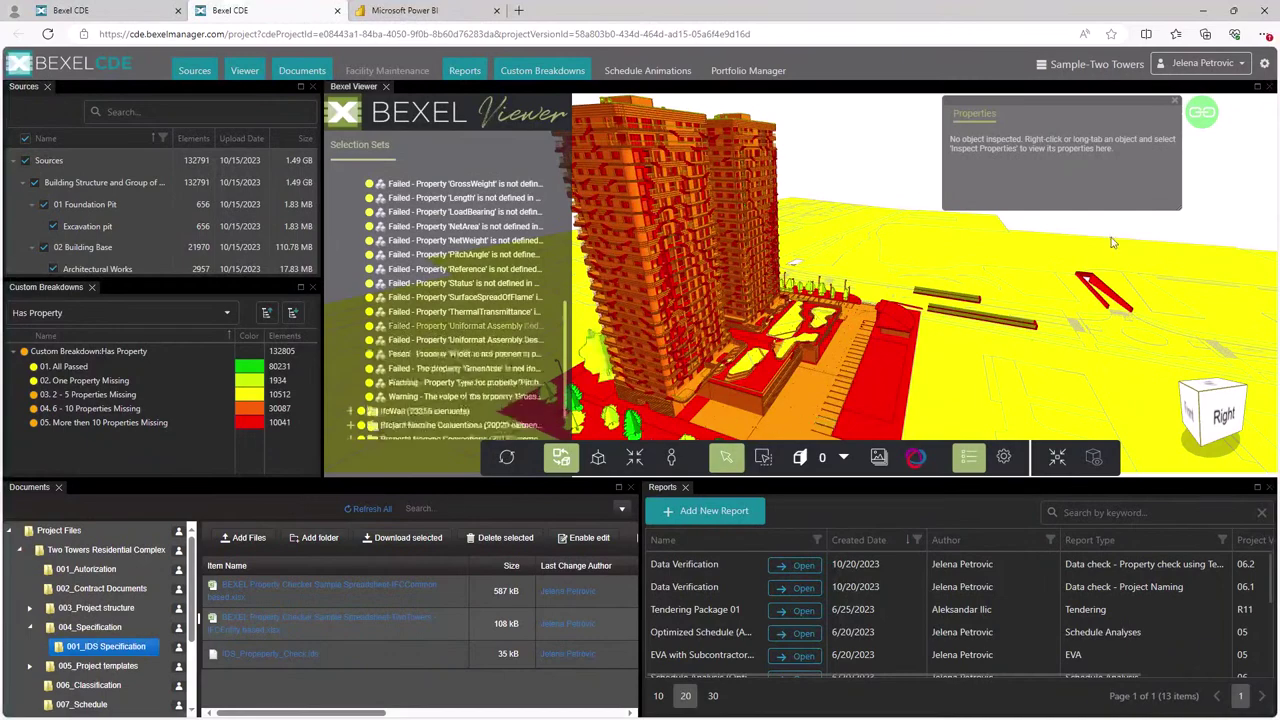
click(1176, 101)
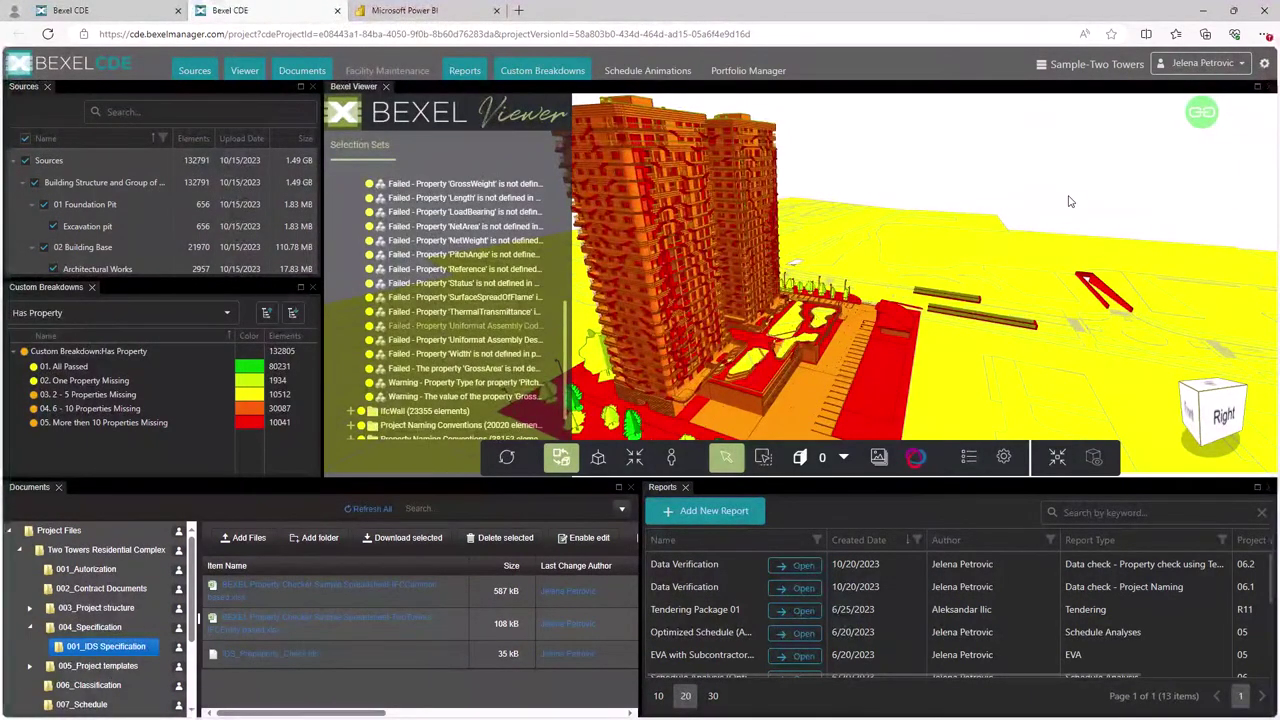
Start saving a BCF issue of the current view with the name "Missing property" and Critical priority.
click(914, 459)
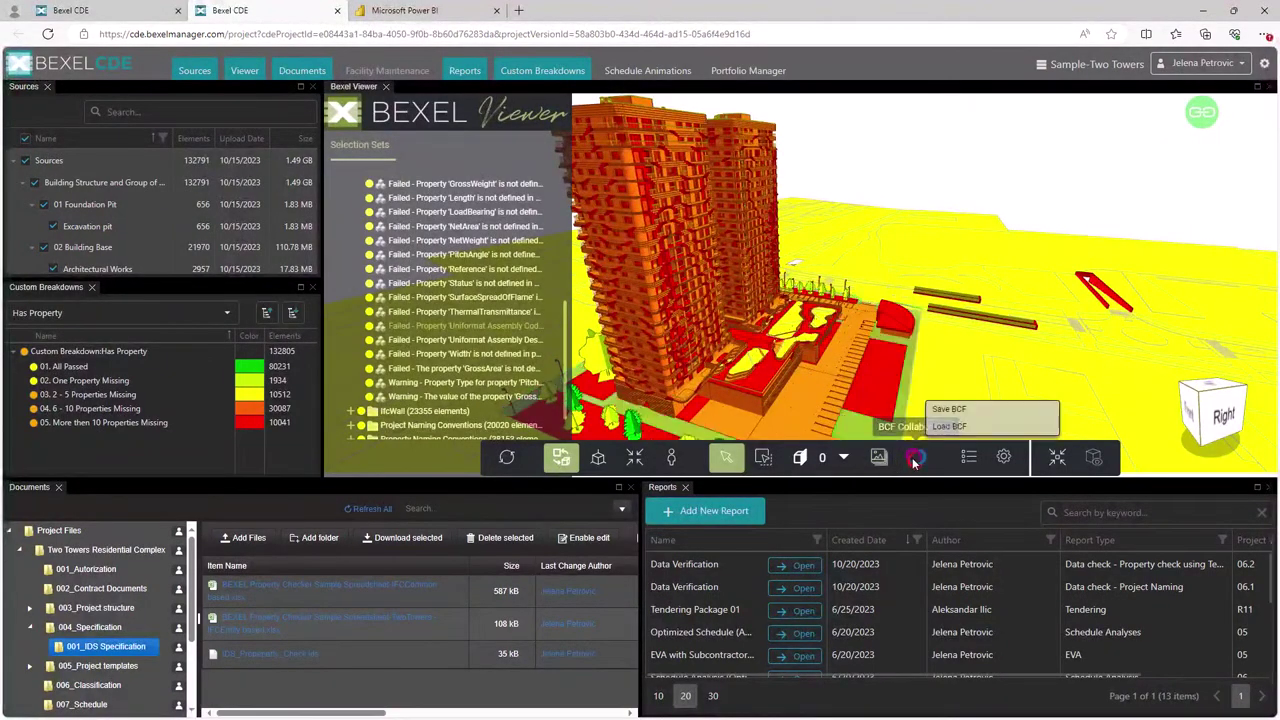
click(949, 409)
text(Missing)
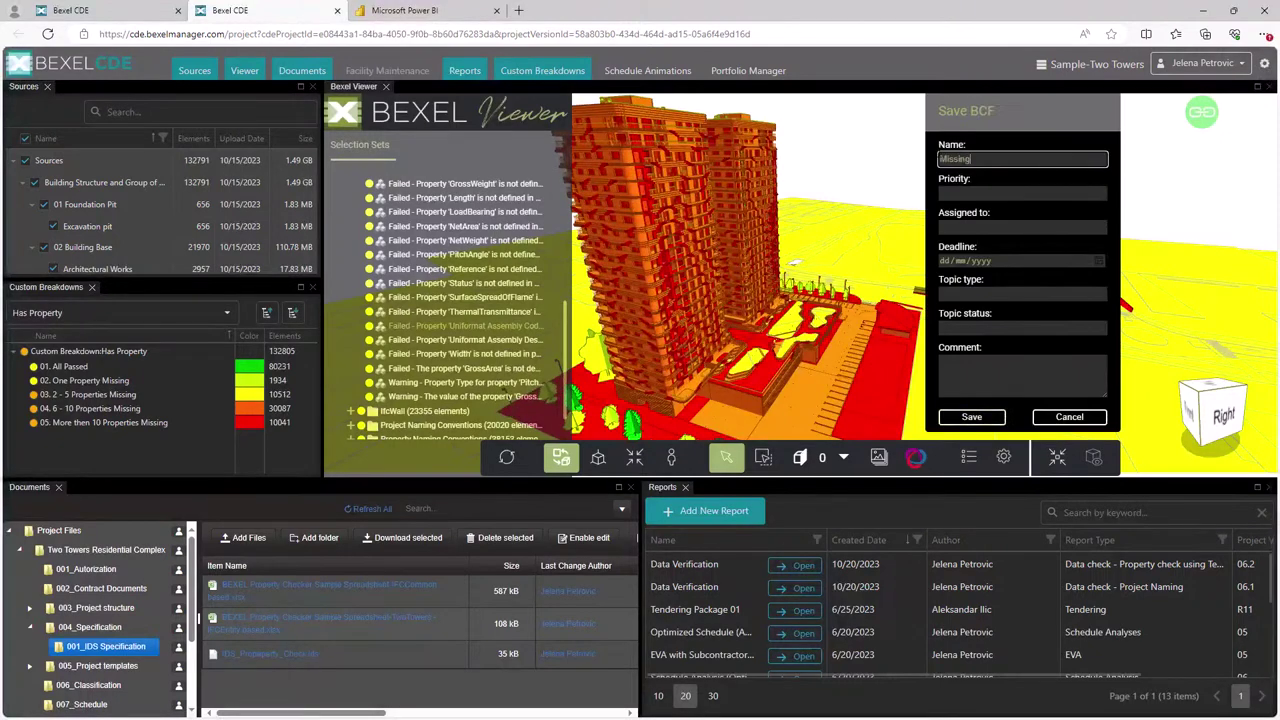
text( property)
click(993, 193)
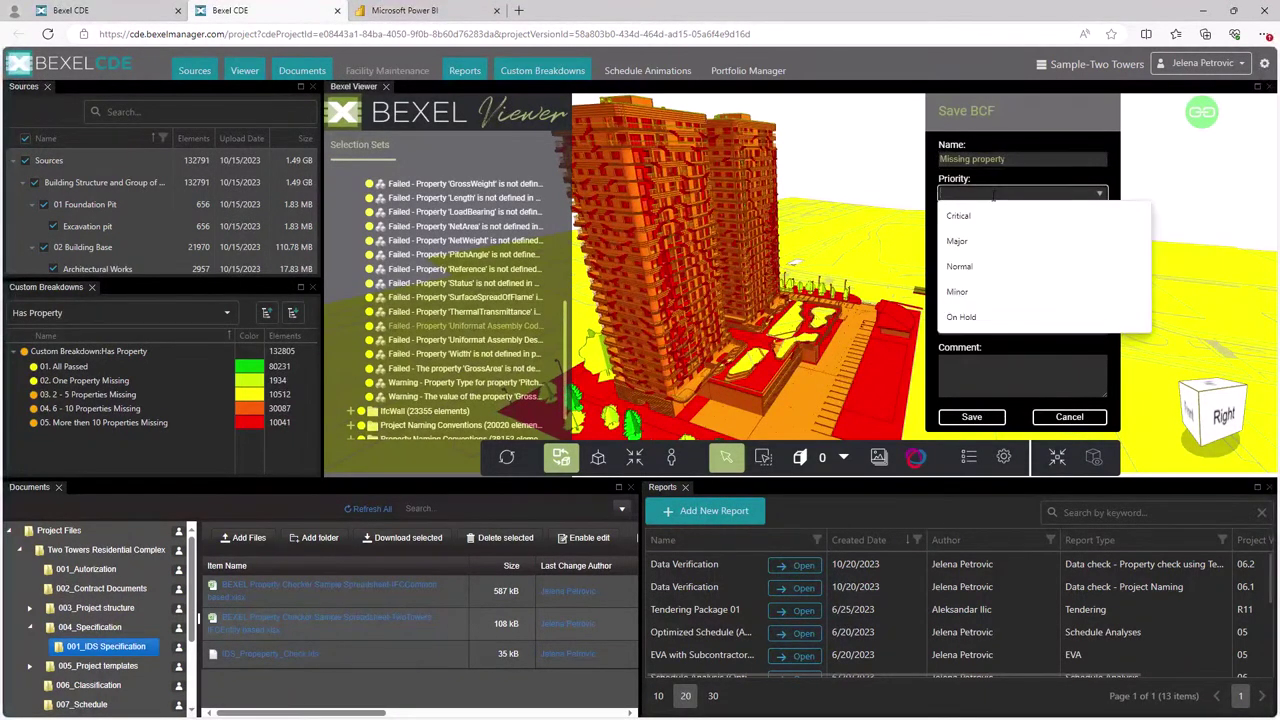
click(987, 222)
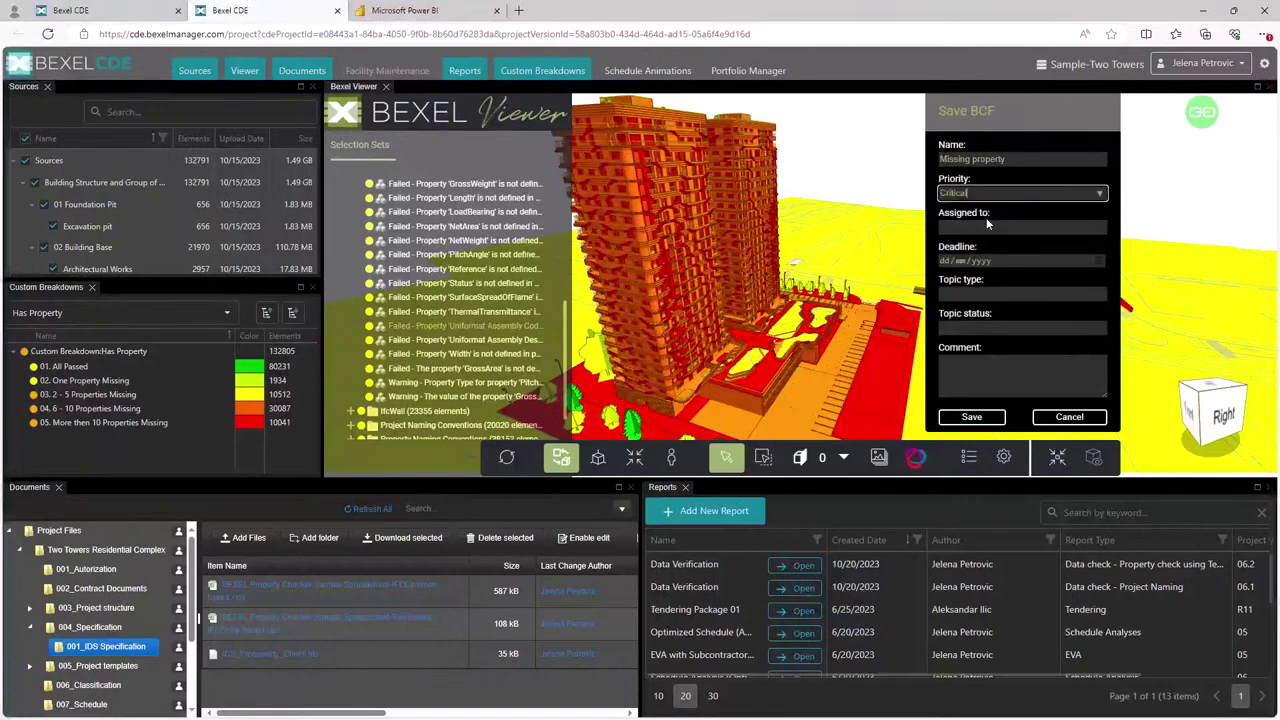
click(985, 228)
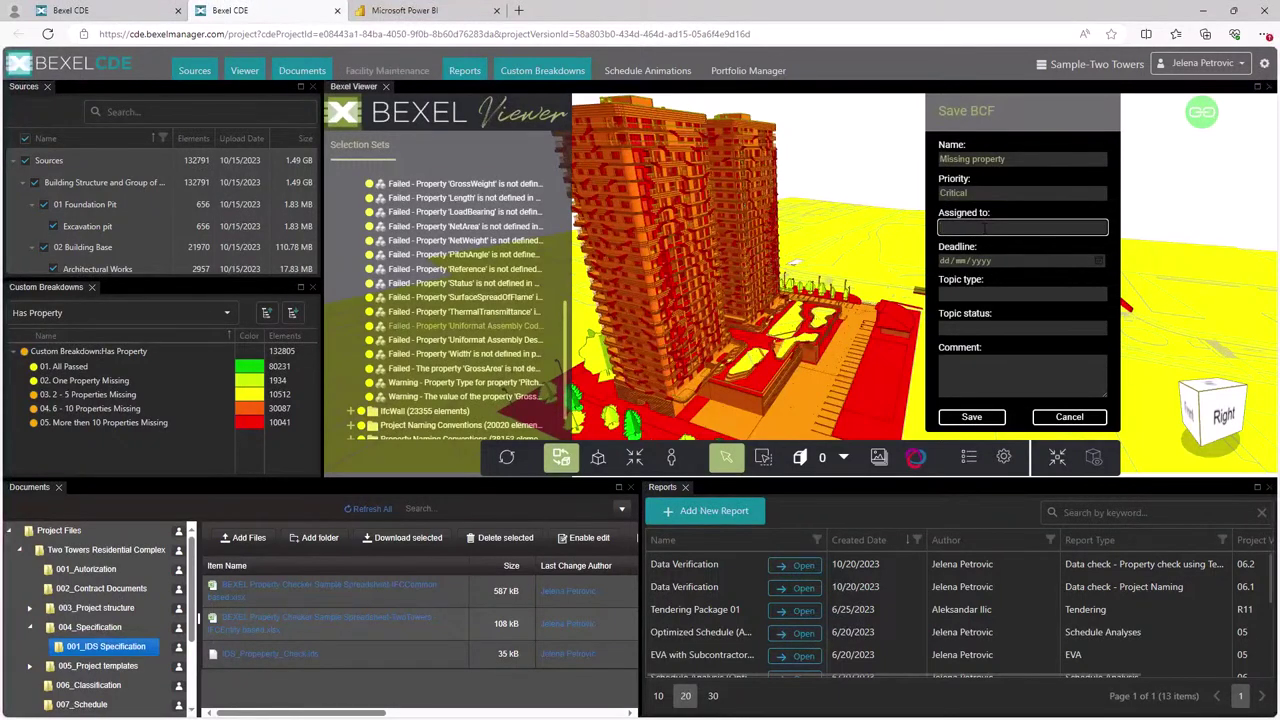
Set the BCF topic type to Issue and status to Active, comment "Missing Uniformat Assembly code", and save the issue.
click(962, 294)
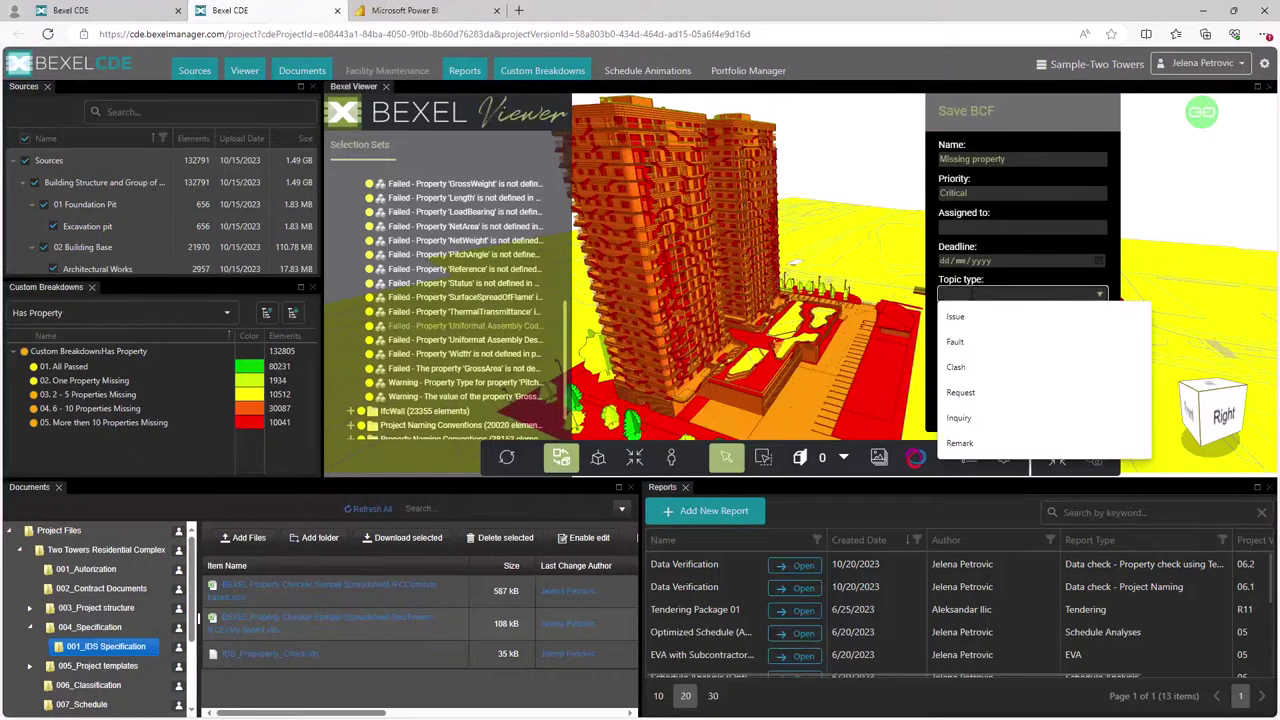
click(960, 322)
click(965, 328)
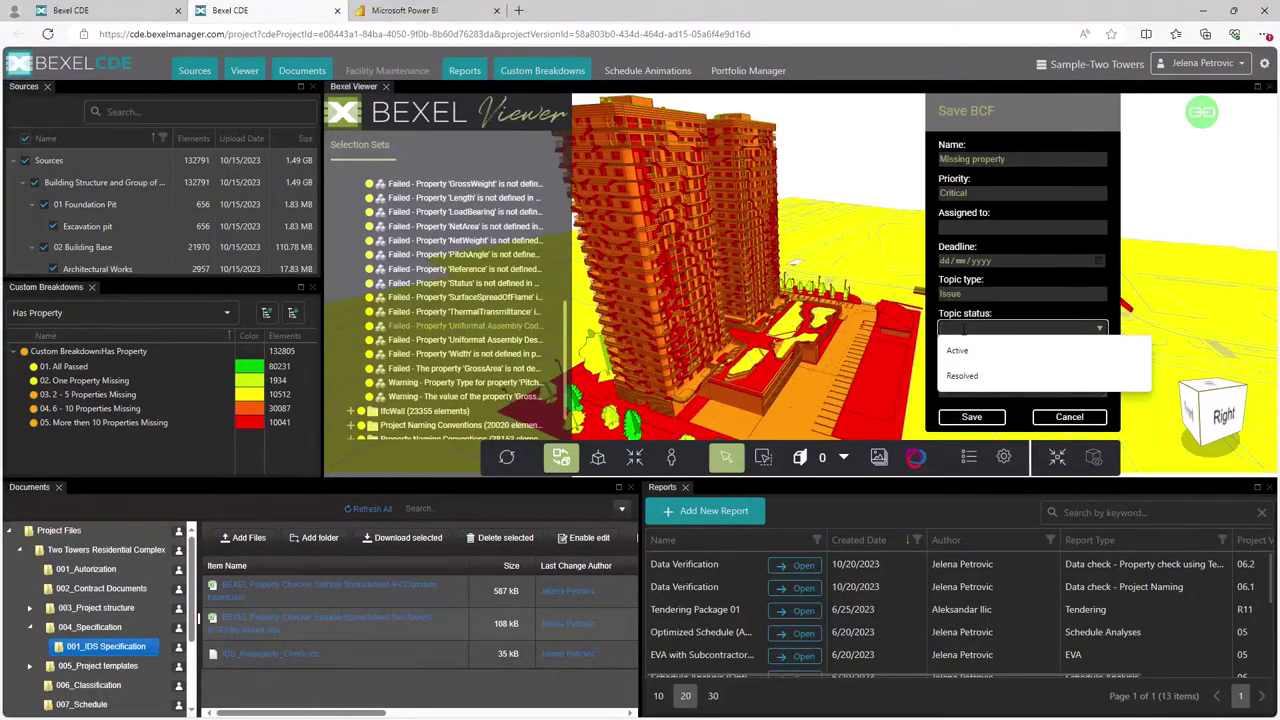
click(958, 350)
click(962, 375)
text(M)
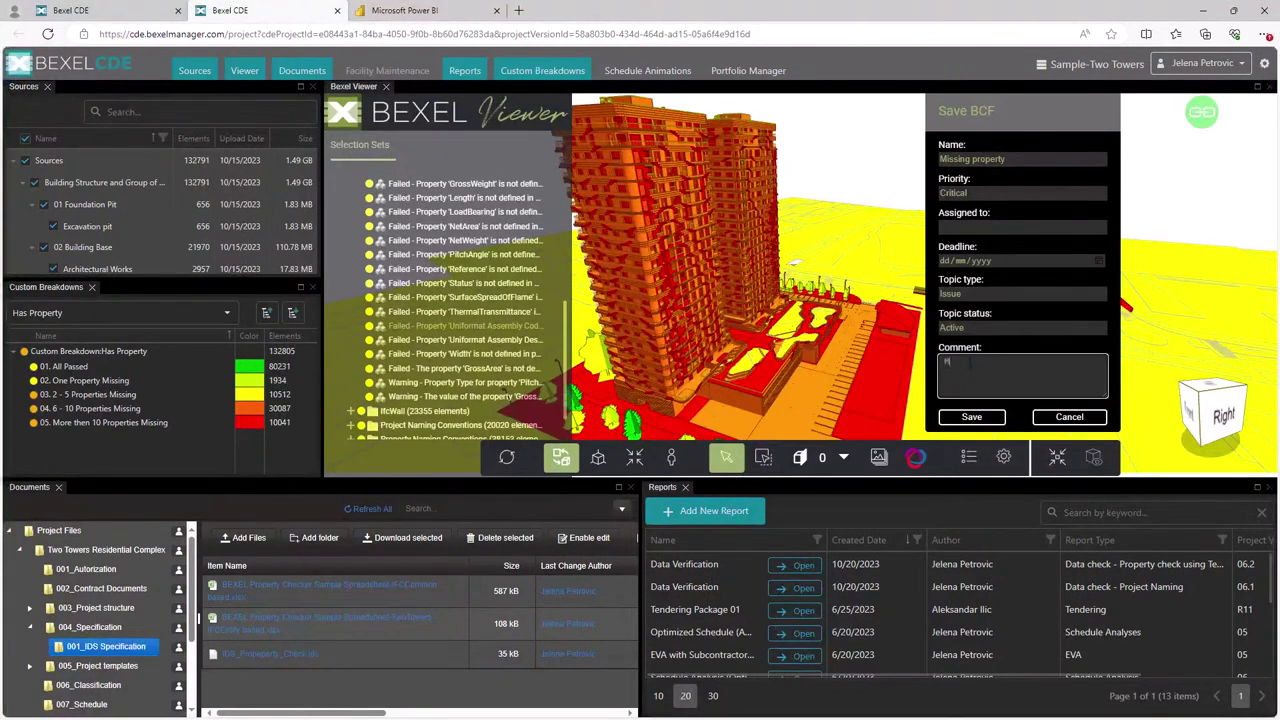
text(issing Uniformat Assembly code)
click(972, 417)
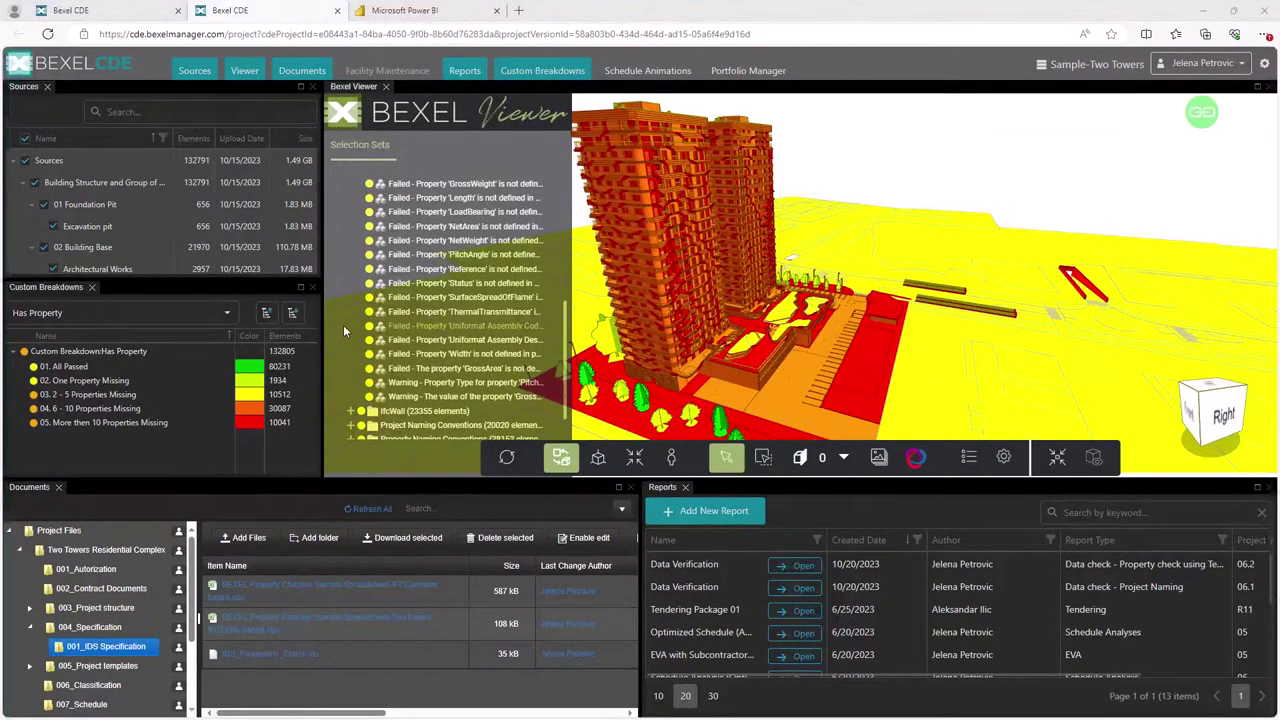
Colour the model by the Has Property Value Type custom breakdown.
click(226, 313)
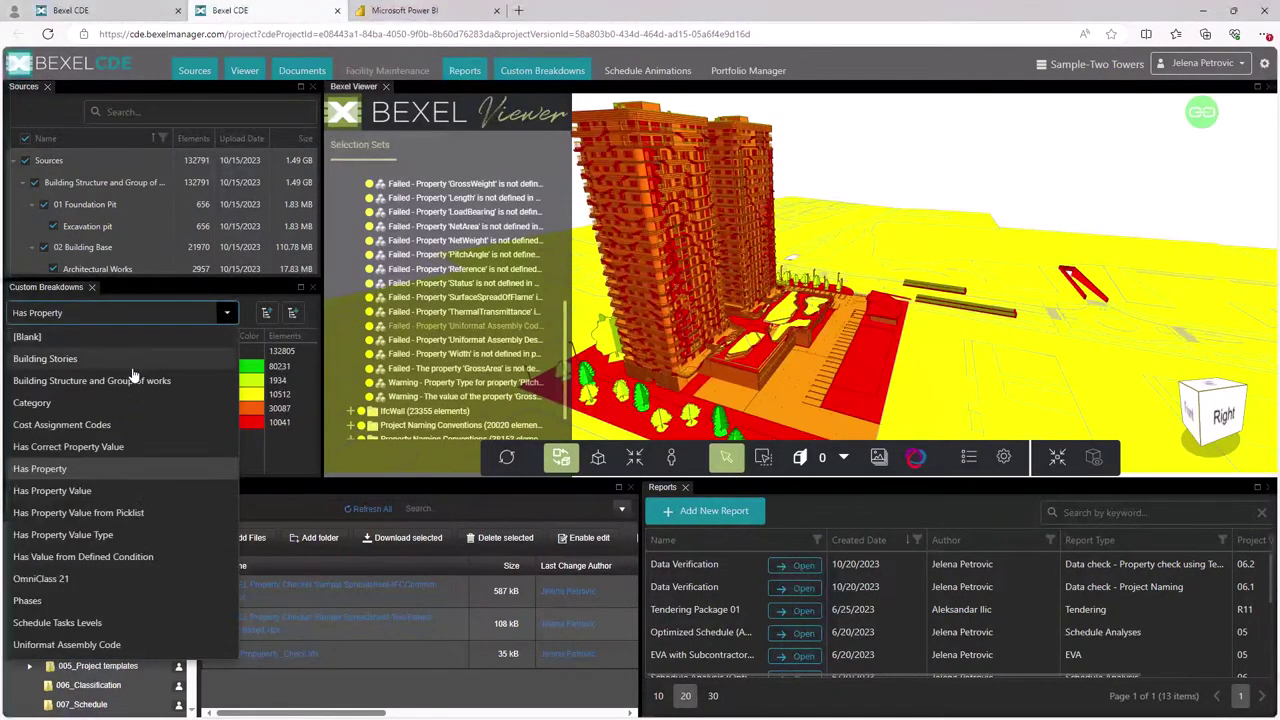
click(68, 538)
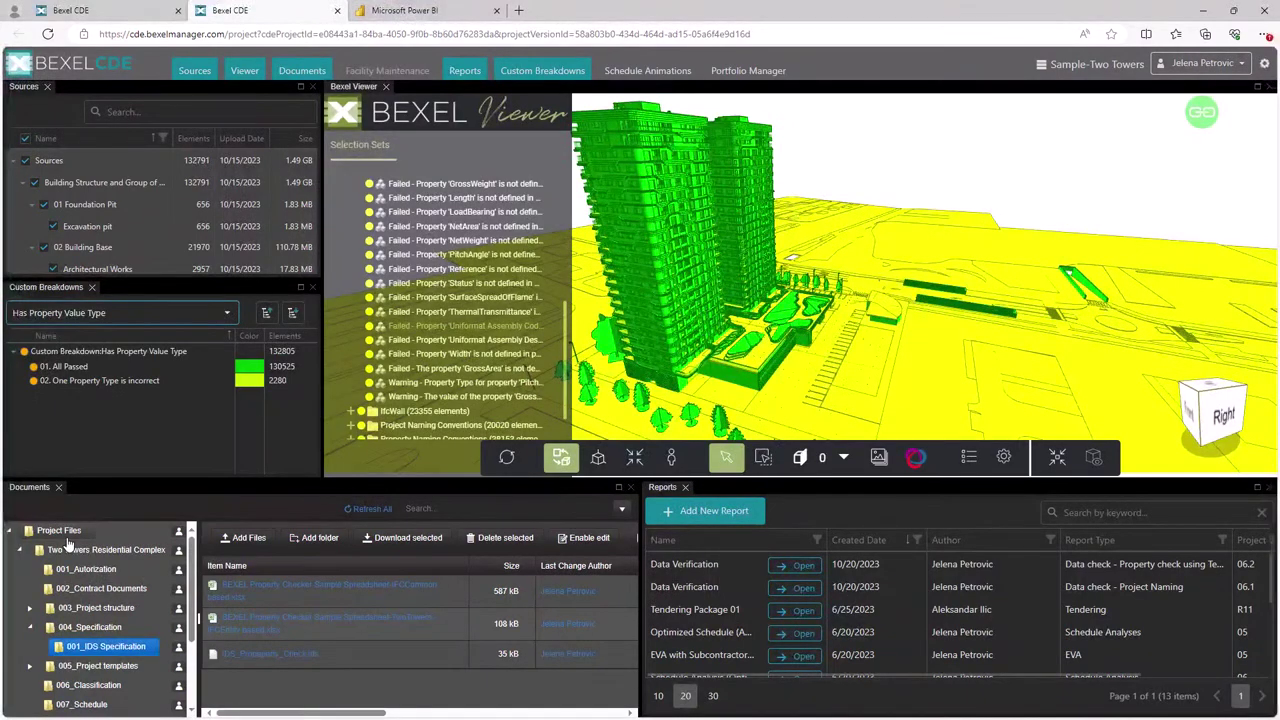
Switch to Bexel Manager and show the uncoloured perspective view together with the selected wall's properties.
key(alt+Tab)
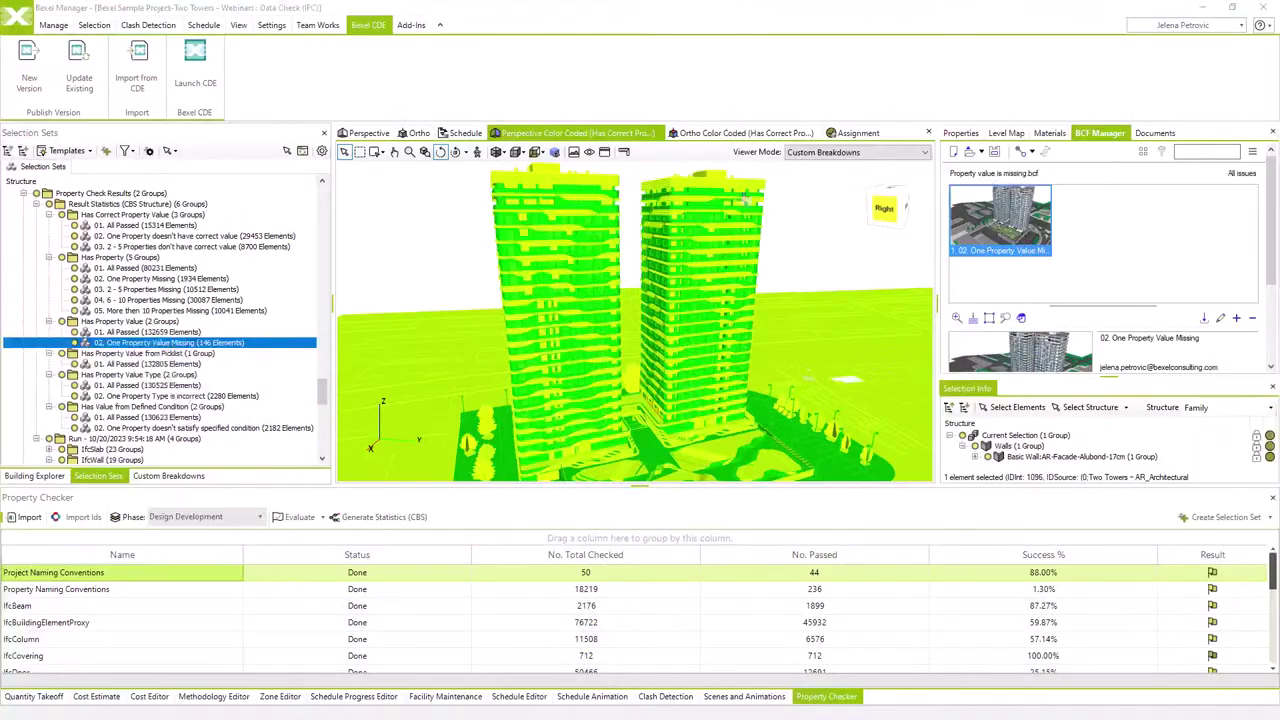
click(370, 135)
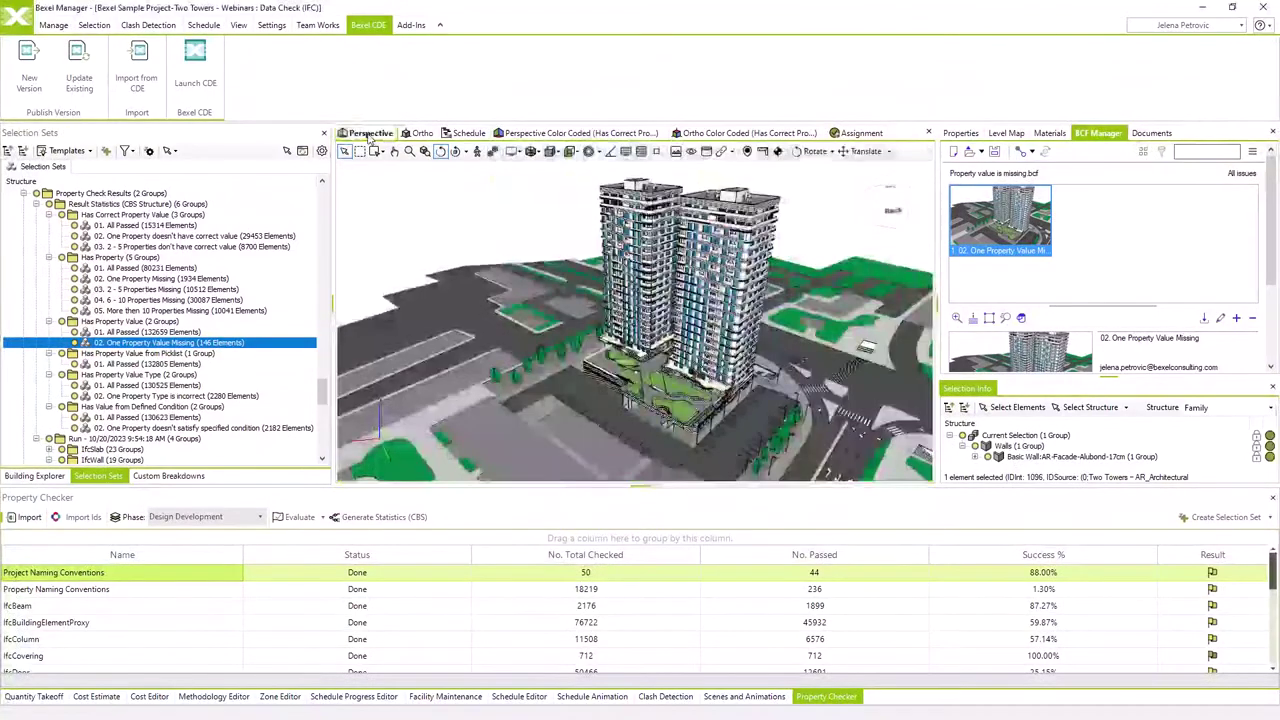
click(958, 133)
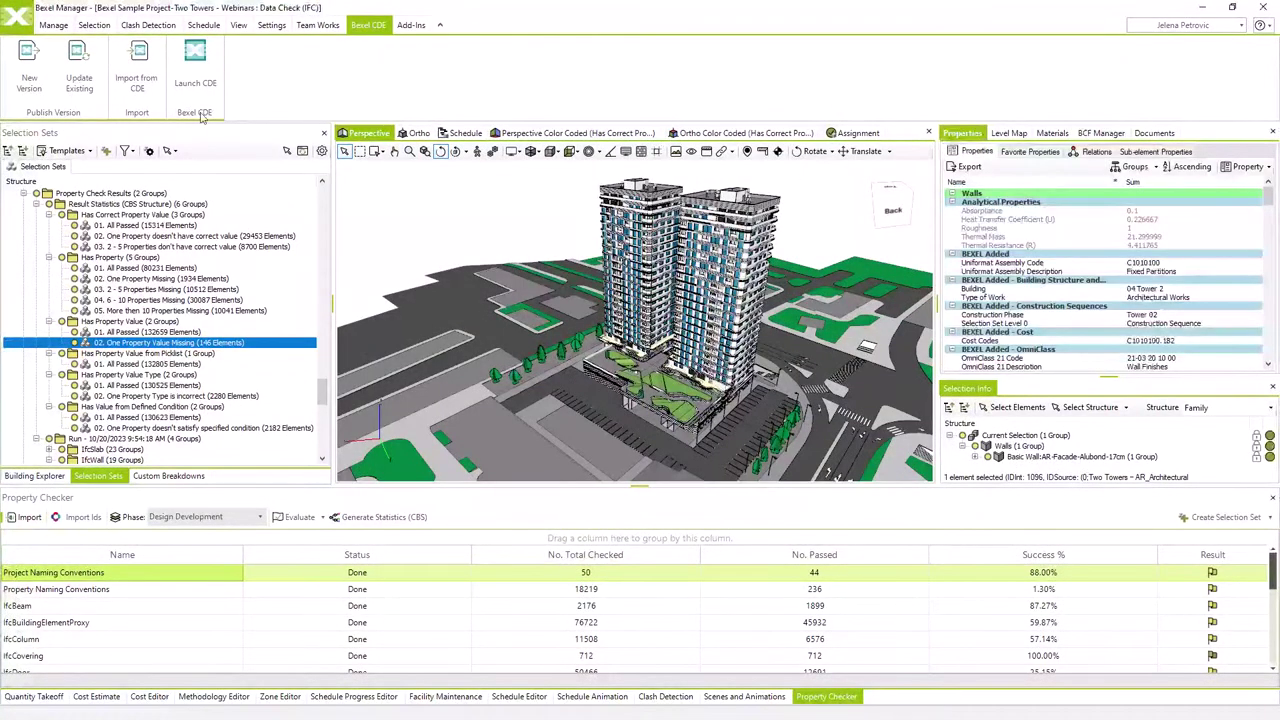
Open IDS_Propeperty_Check.ids from the Property Checker custom templates folder in Notepad++ and examine its XML content.
click(55, 25)
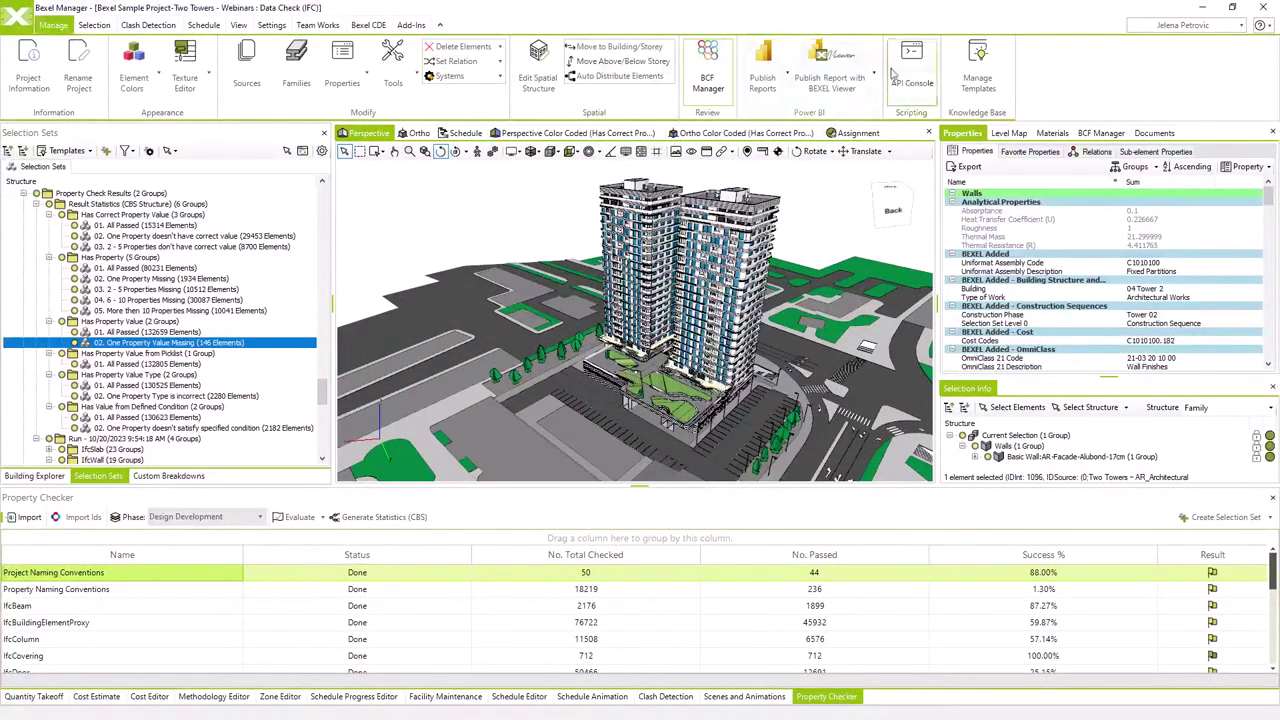
click(962, 72)
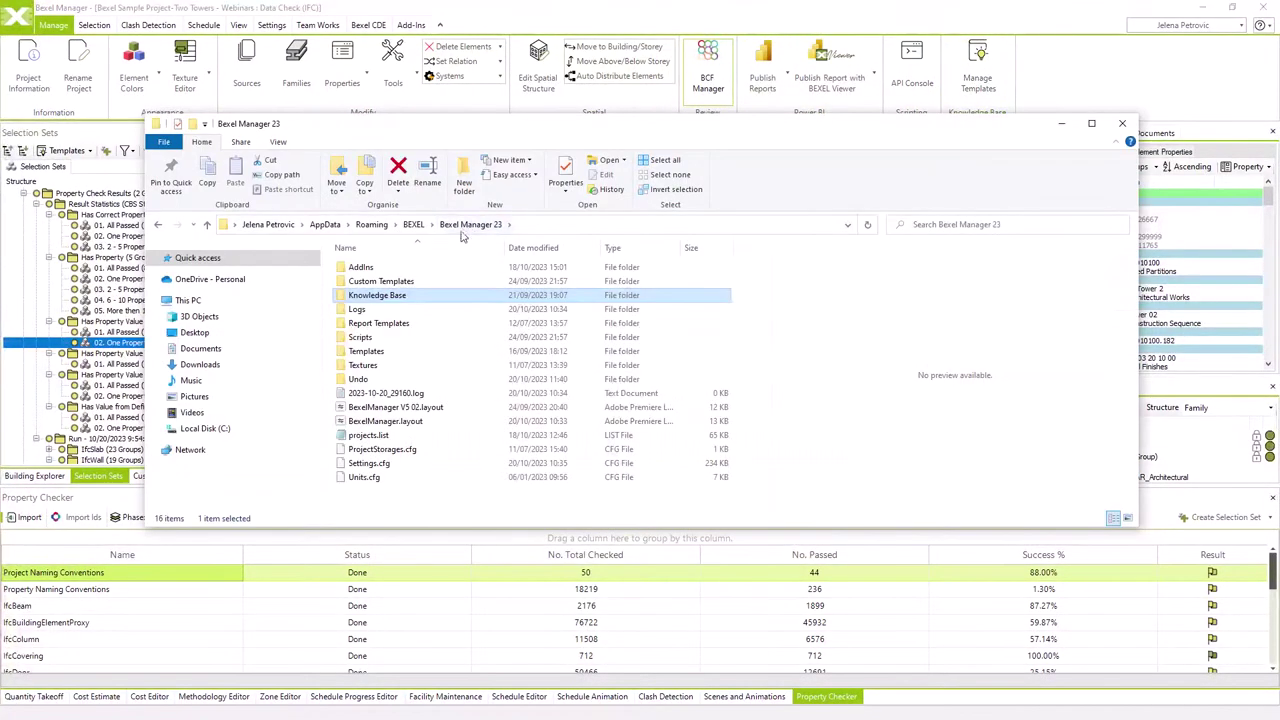
double_click(381, 281)
double_click(378, 337)
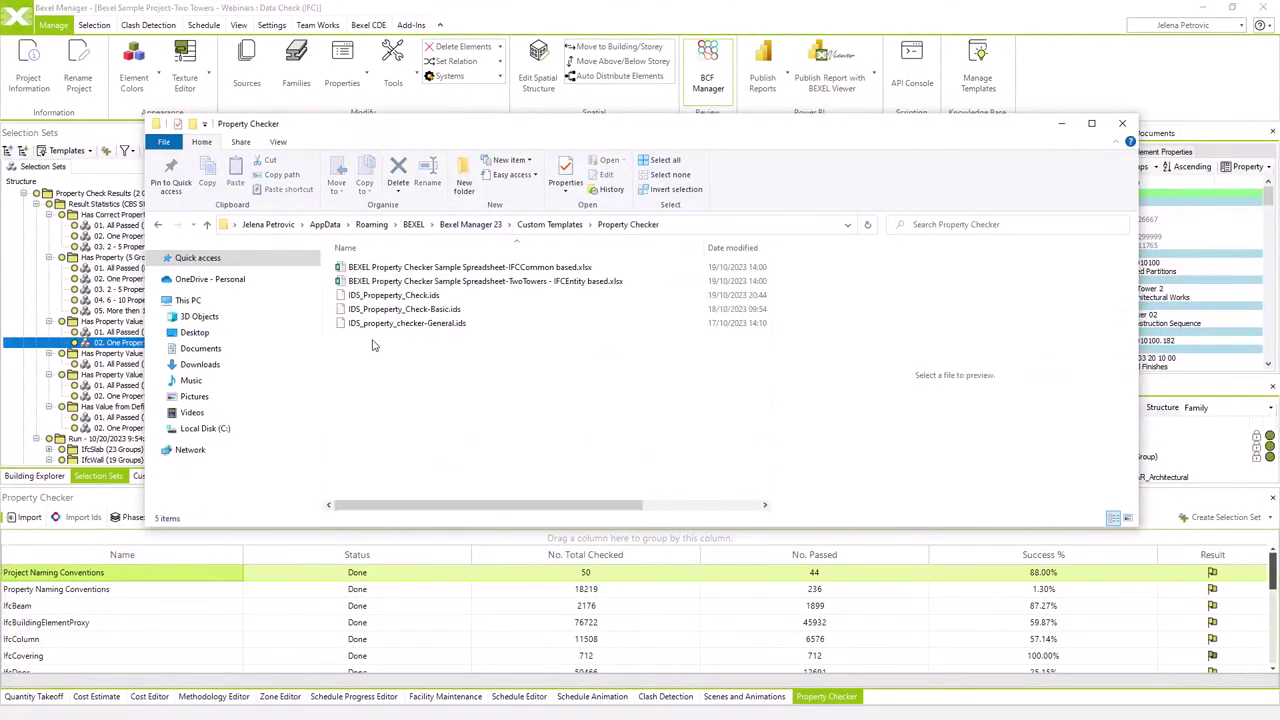
right_click(392, 296)
click(453, 354)
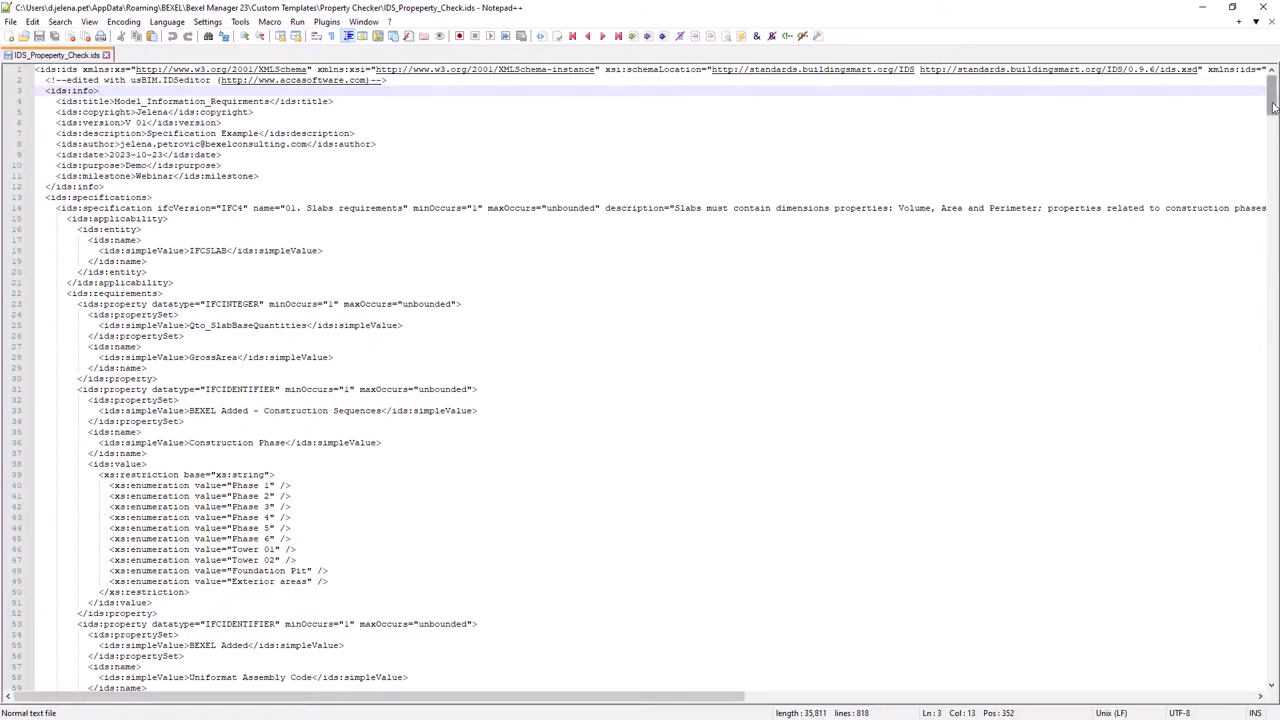
mouse_move(1273, 107)
mouse_down()
mouse_move(1271, 605)
mouse_move(1271, 90)
mouse_up()
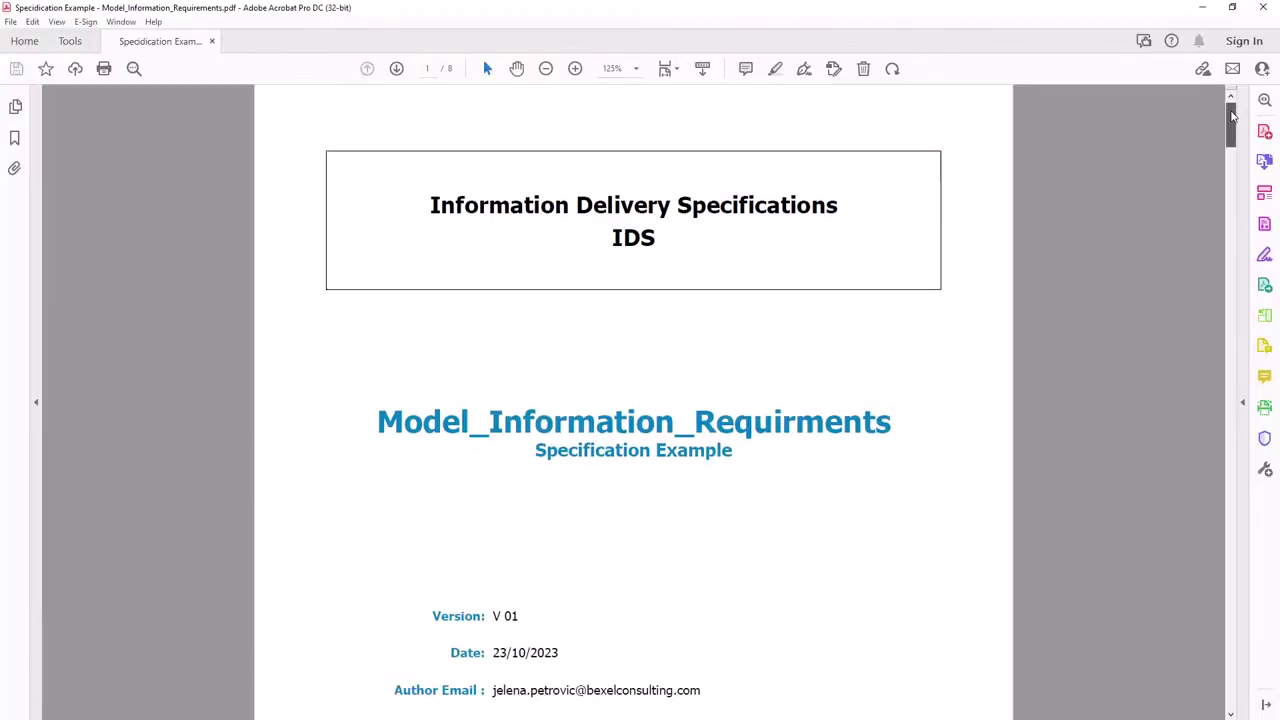
Review the Model_Information_Requirements PDF, highlighting the slab description and requirements and reading on through the wall and column requirements.
mouse_move(1232, 116)
mouse_down()
mouse_move(1223, 325)
mouse_move(1239, 581)
mouse_move(1225, 103)
mouse_up()
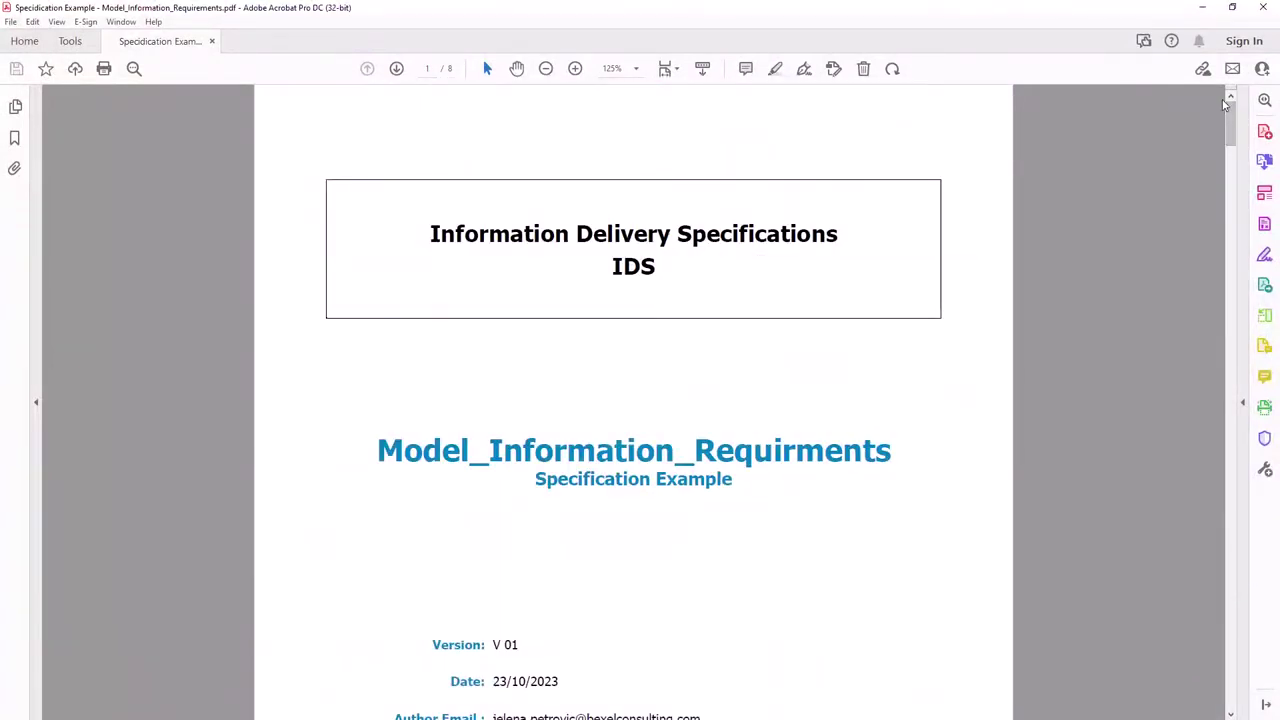
click(1262, 7)
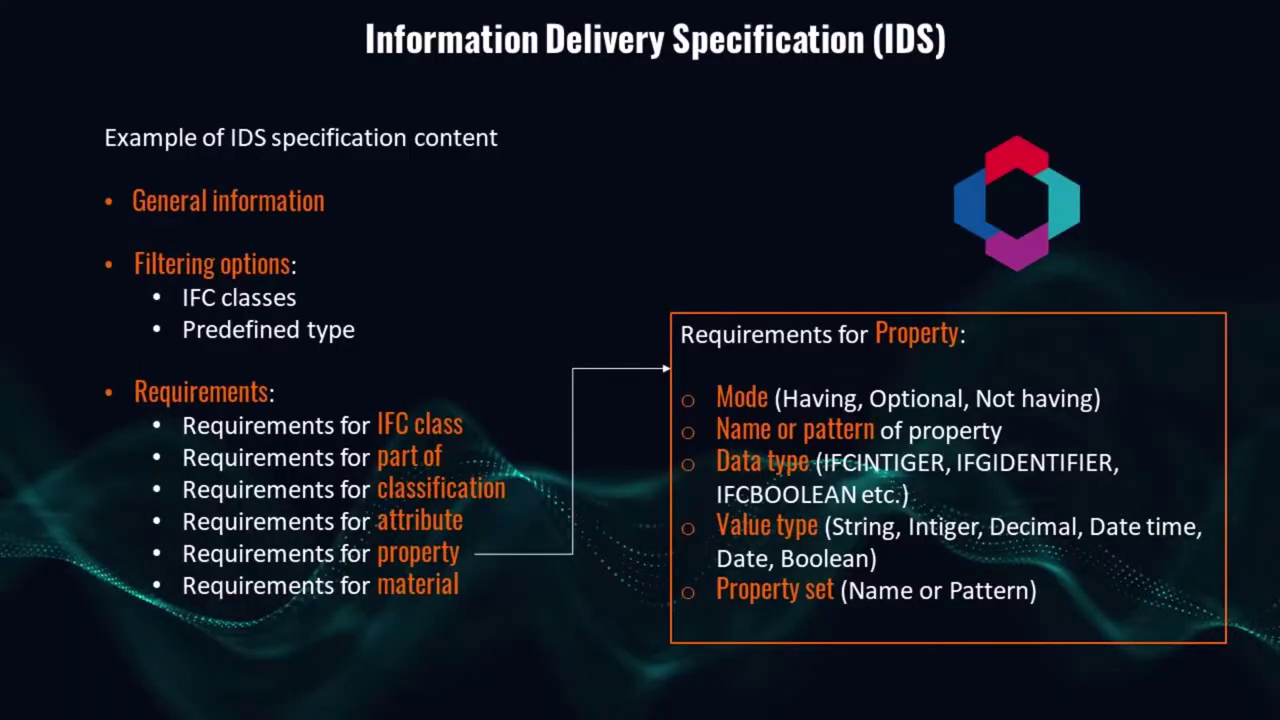
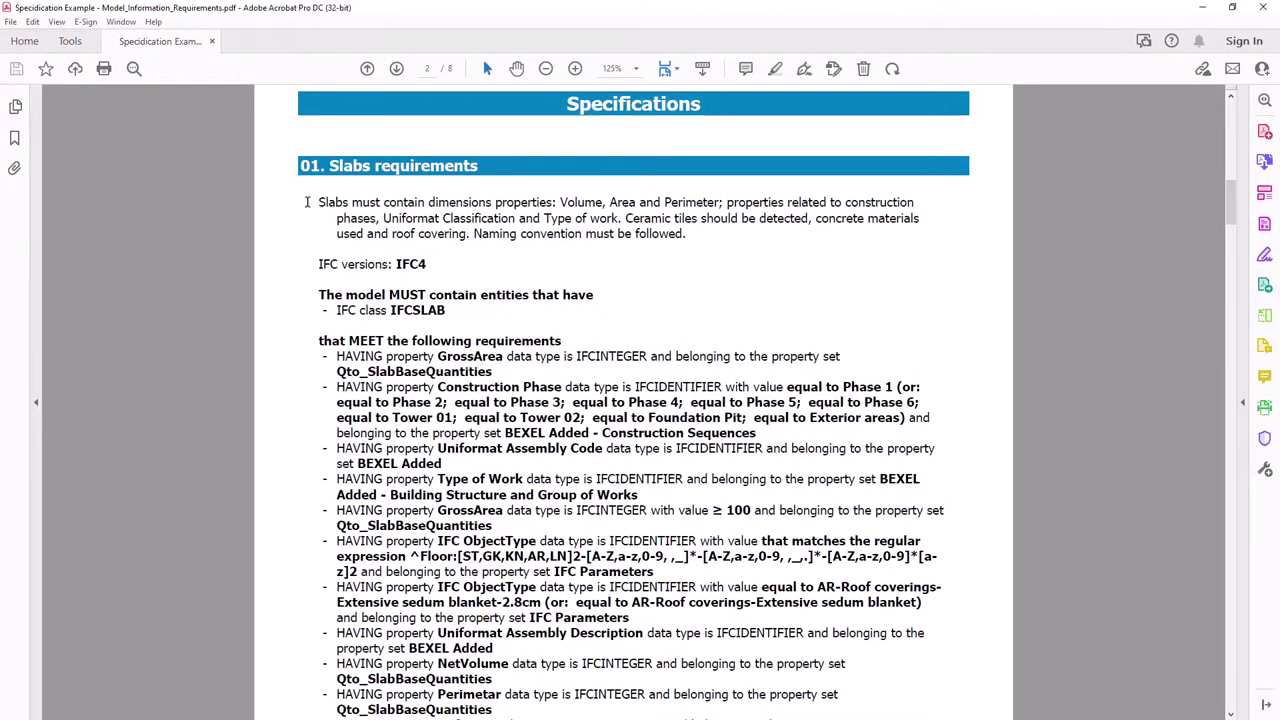
drag(313, 202, 680, 238)
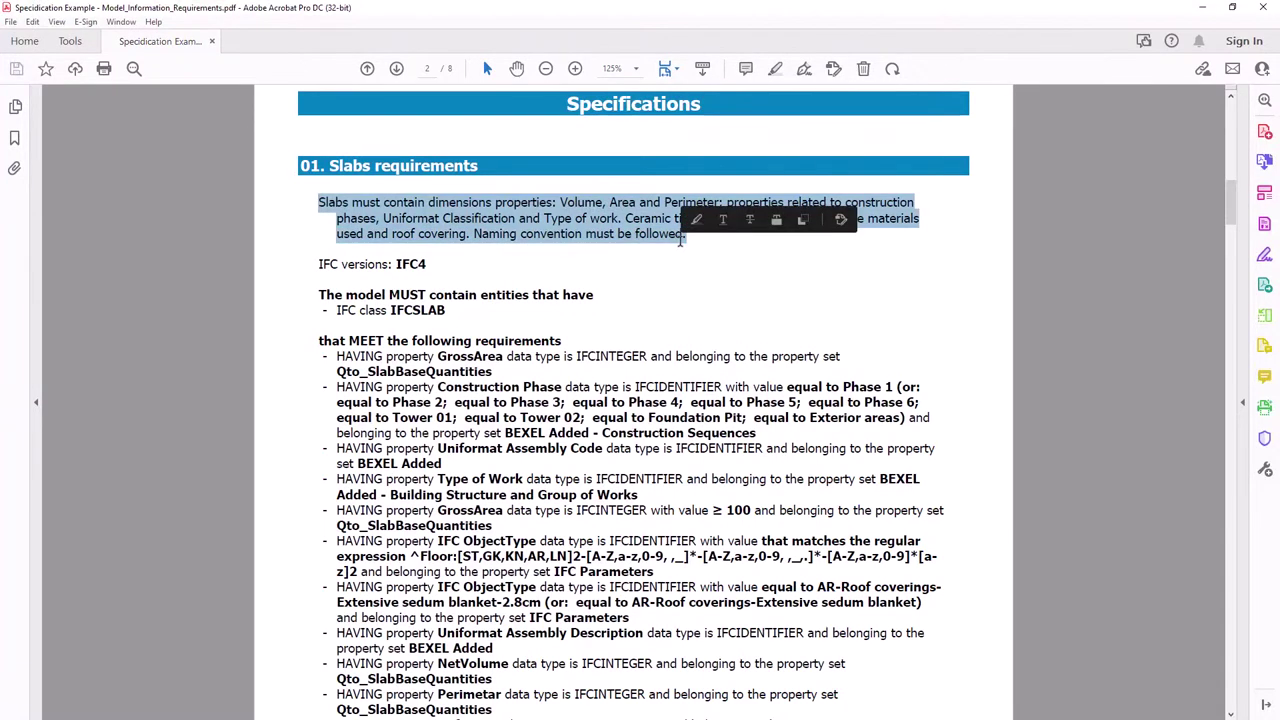
click(771, 251)
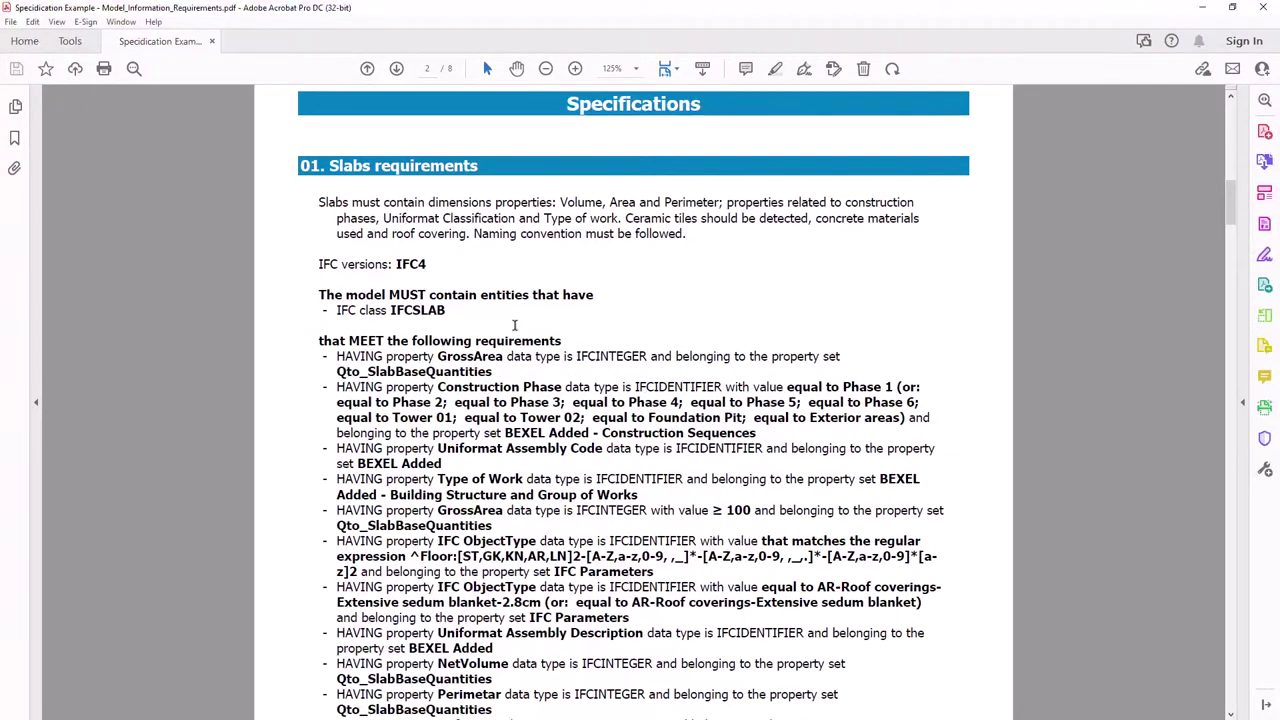
drag(320, 341, 908, 688)
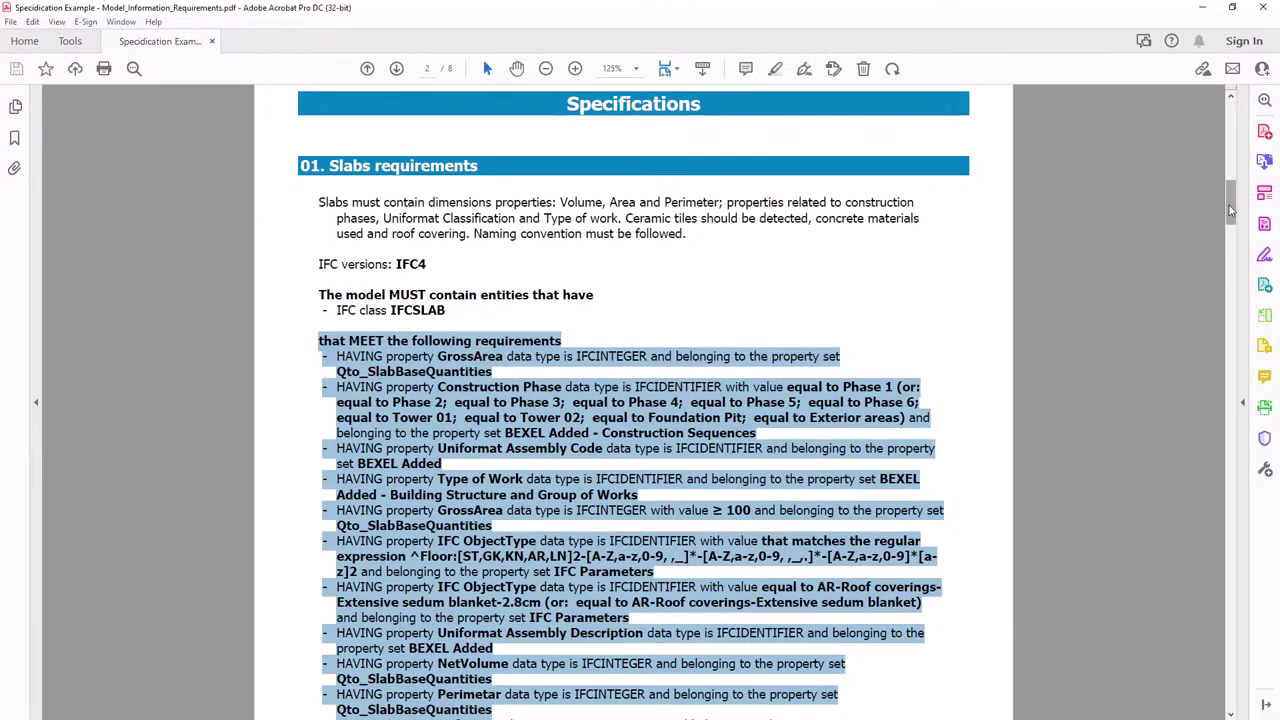
drag(1230, 210, 1236, 287)
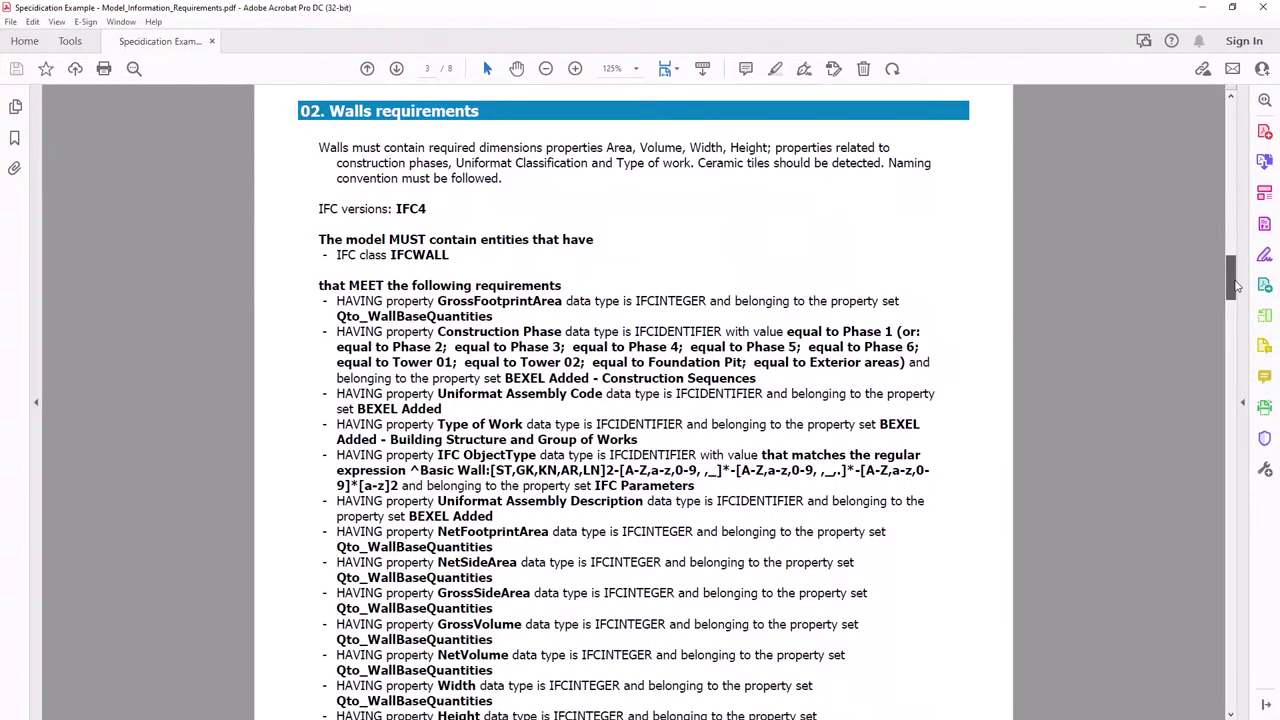
drag(1236, 287, 1244, 587)
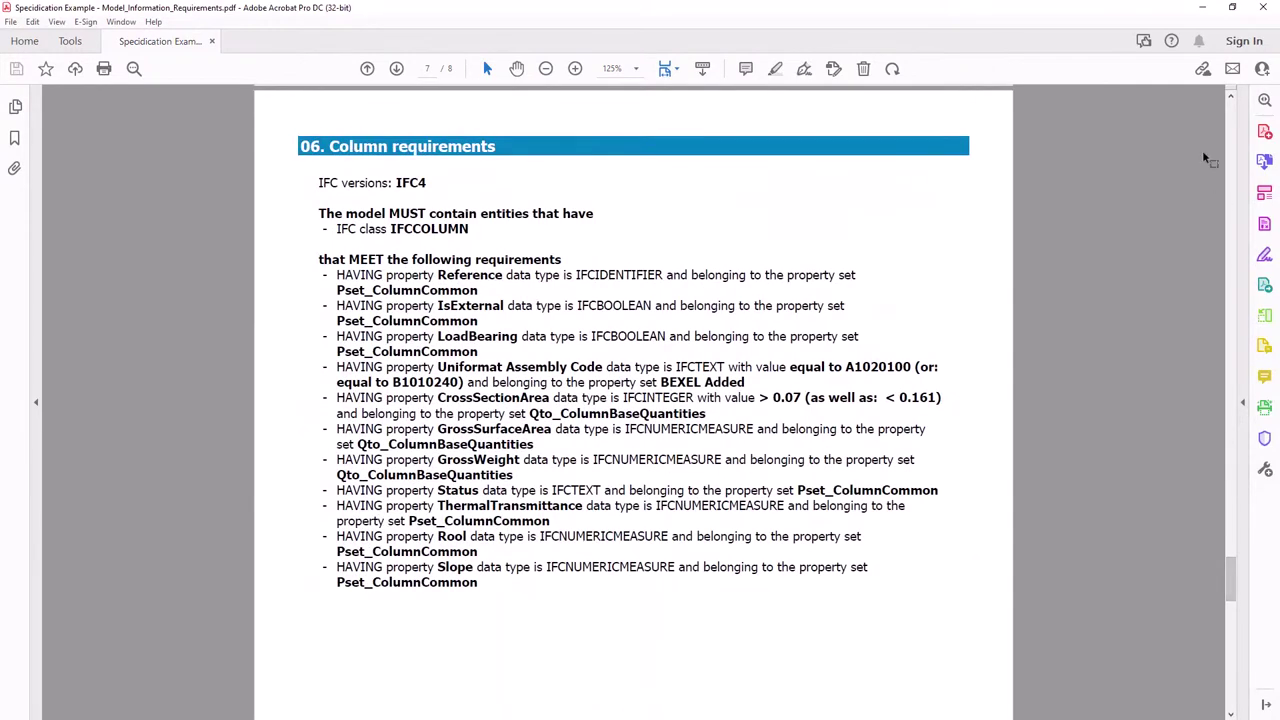
Return to Bexel Manager and import IDS_Propeperty_Check.ids into the Property Checker.
click(1203, 9)
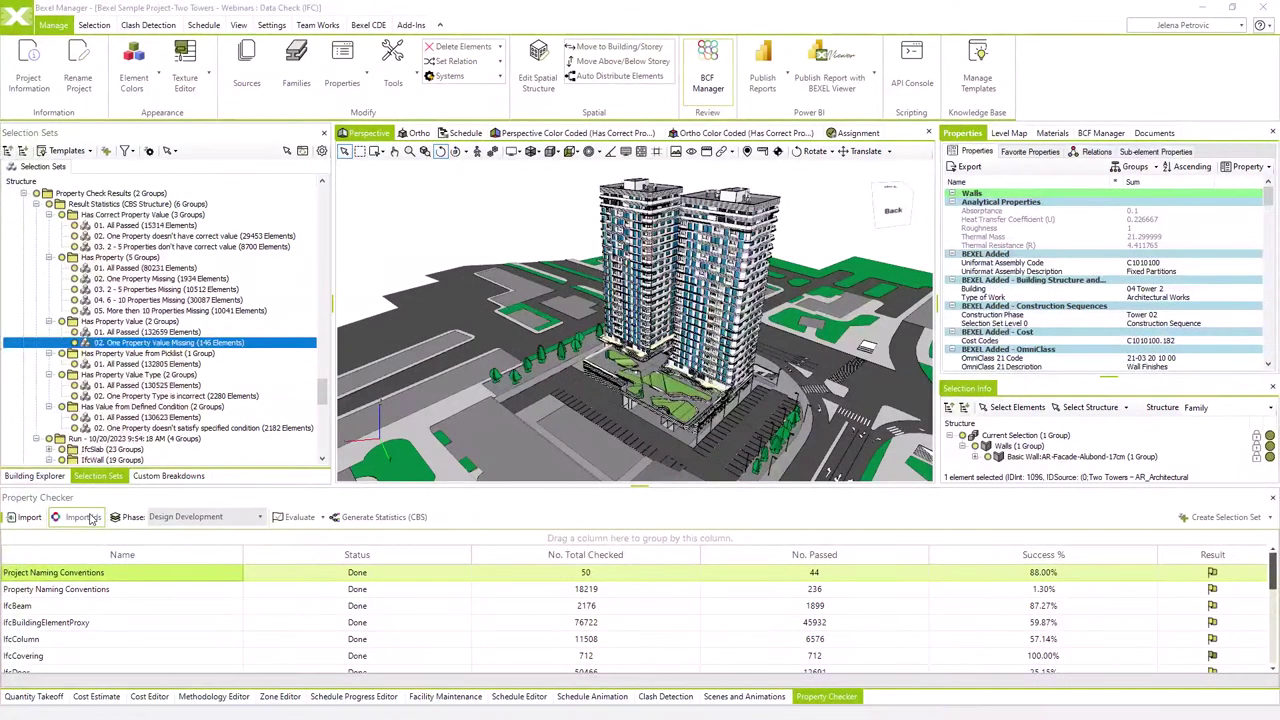
click(84, 517)
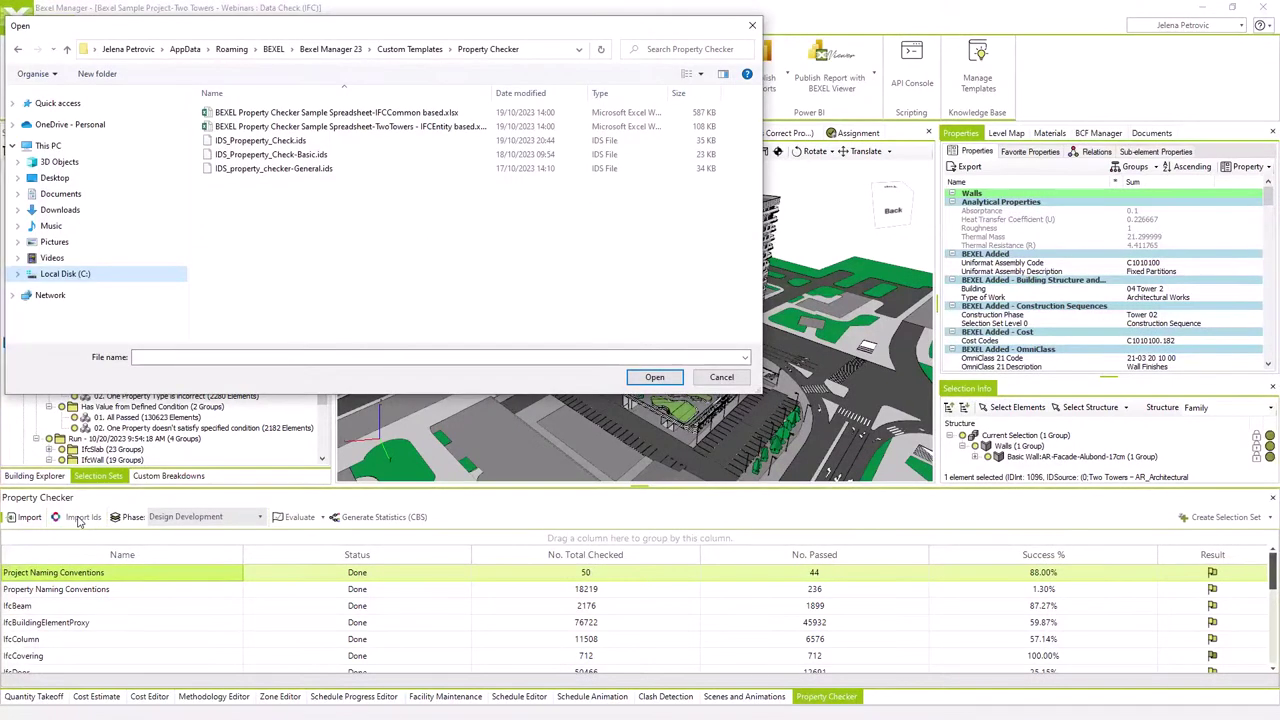
click(288, 143)
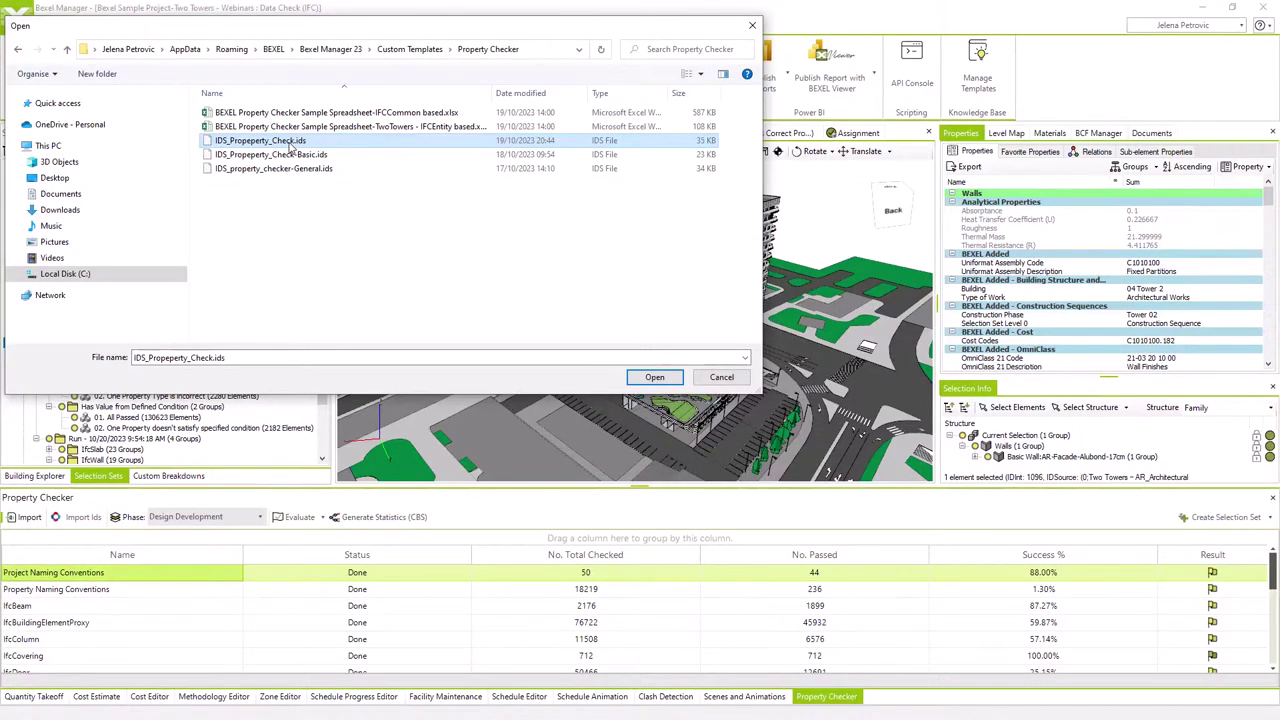
click(654, 377)
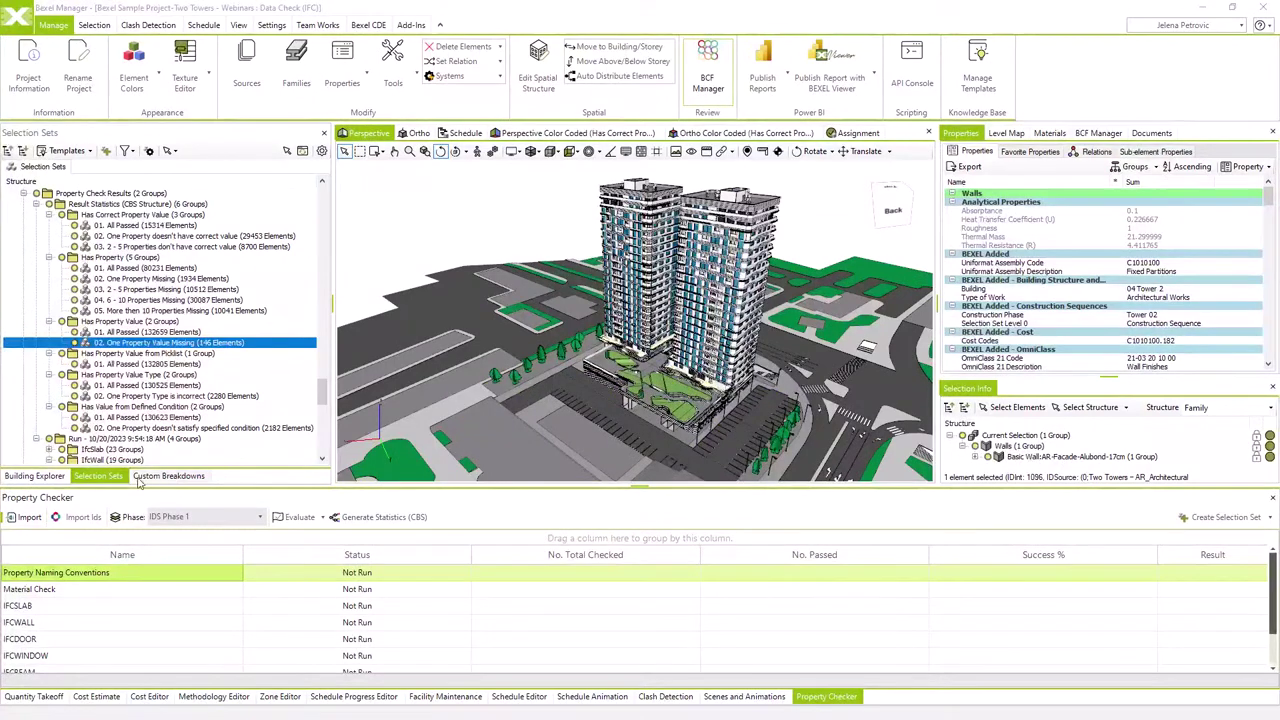
Evaluate the model against the imported IDS Phase 1 rules and look through the results of all rules.
click(301, 518)
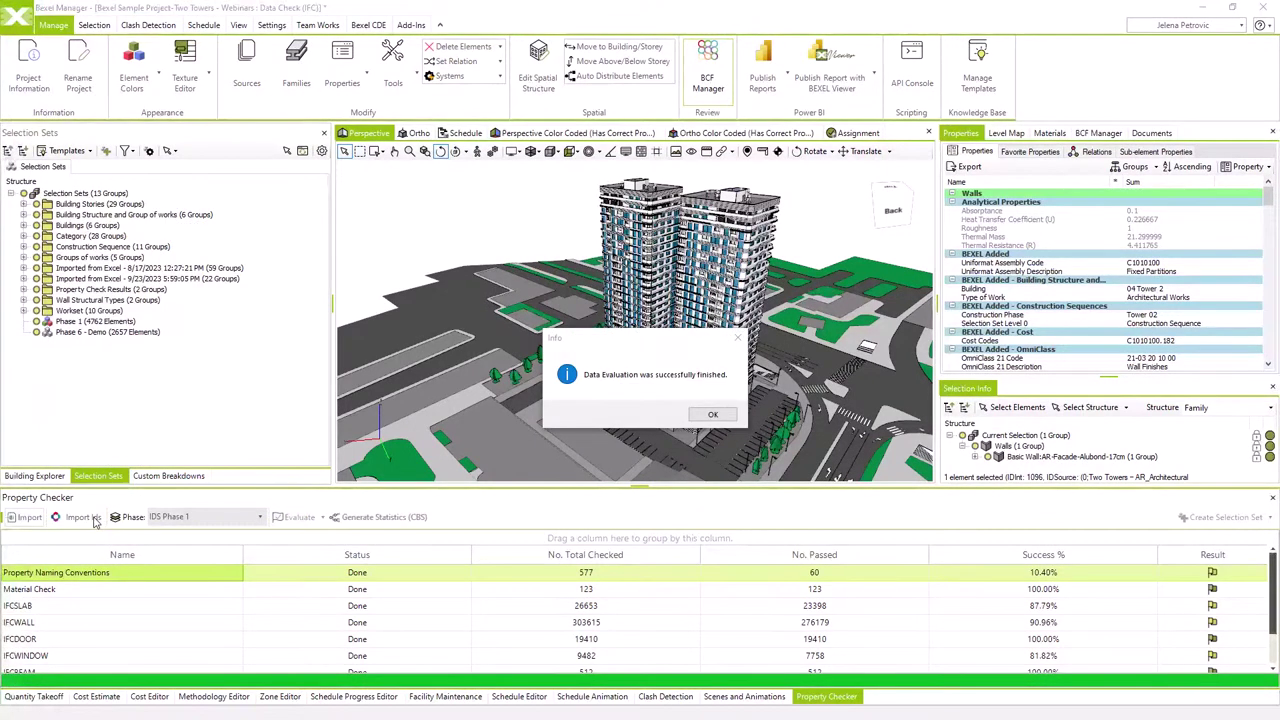
click(712, 415)
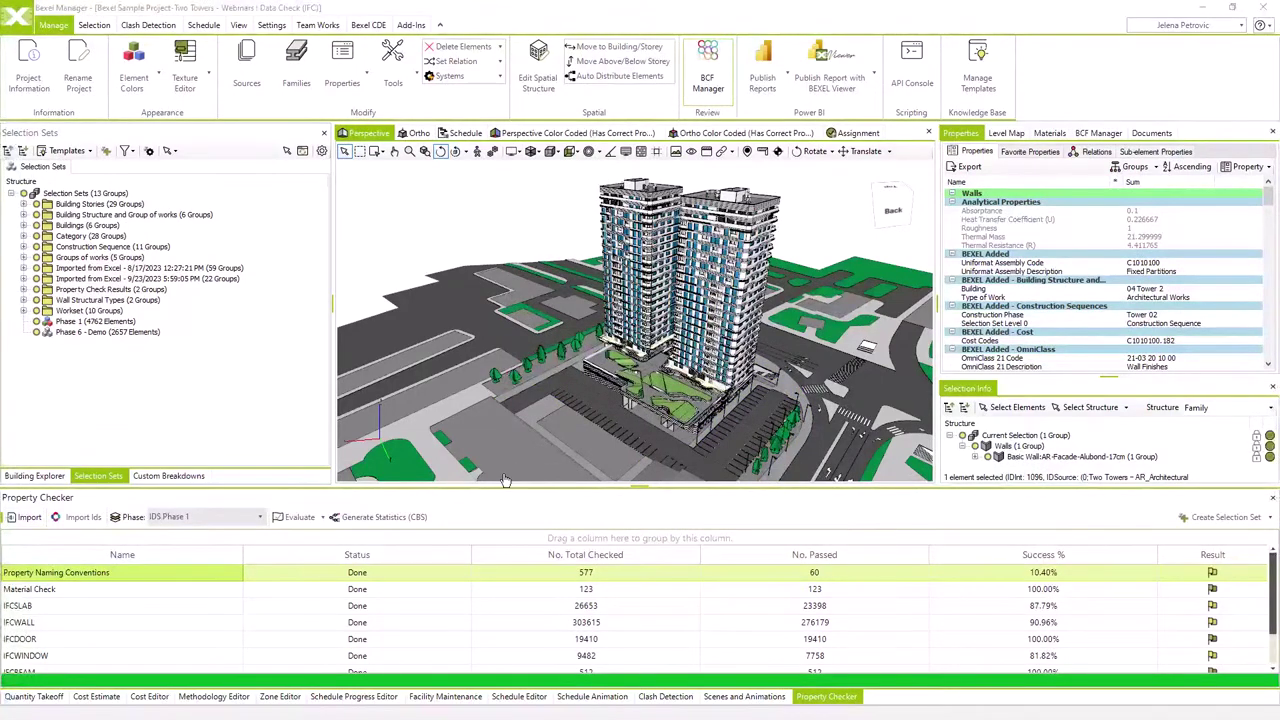
scroll(400, 600, down, 1)
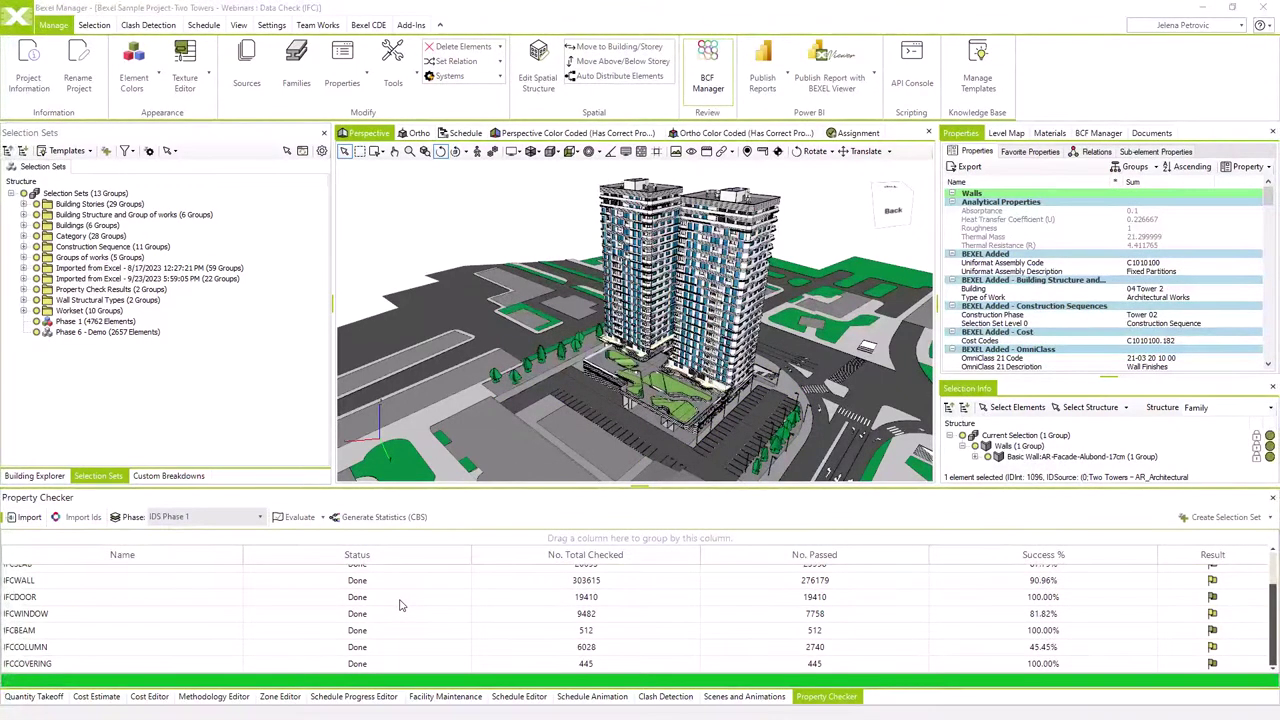
scroll(398, 605, up, 2)
scroll(398, 605, down, 2)
scroll(398, 605, up, 2)
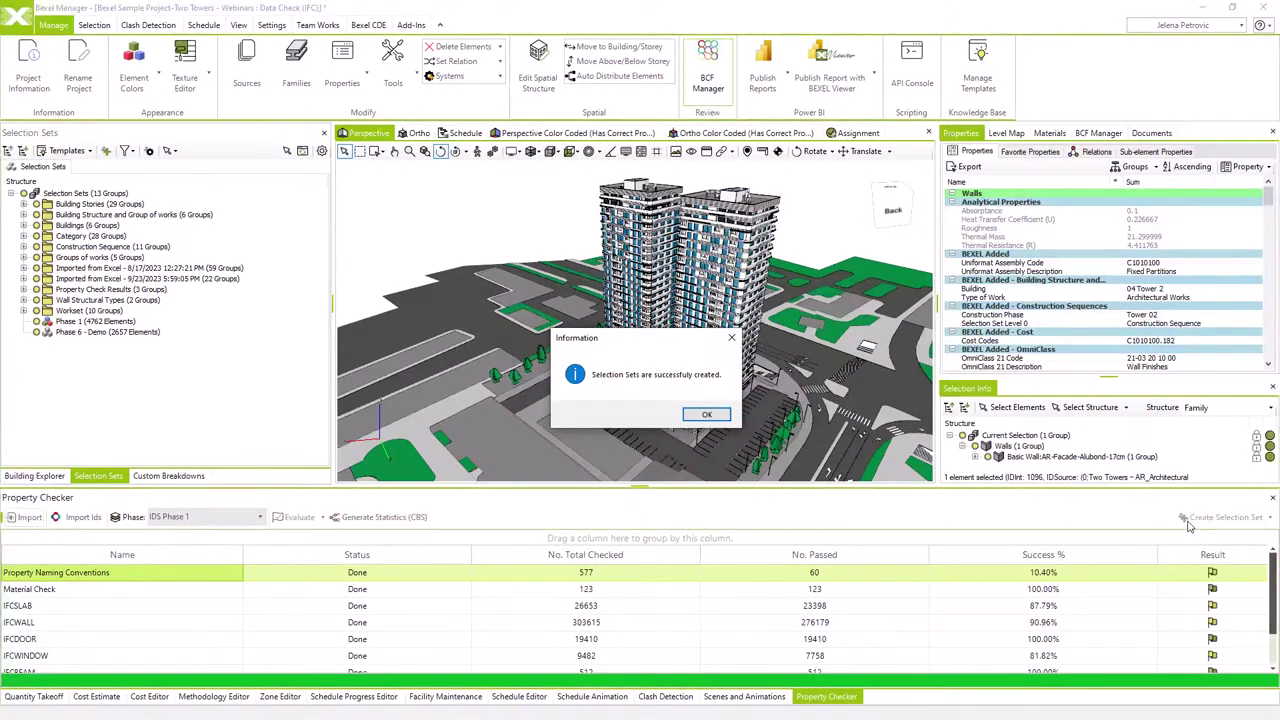
Create selection sets from the check results and expand the newest run's IFCBEAM, IFCCOLUMN and IFCSLAB groups.
click(704, 415)
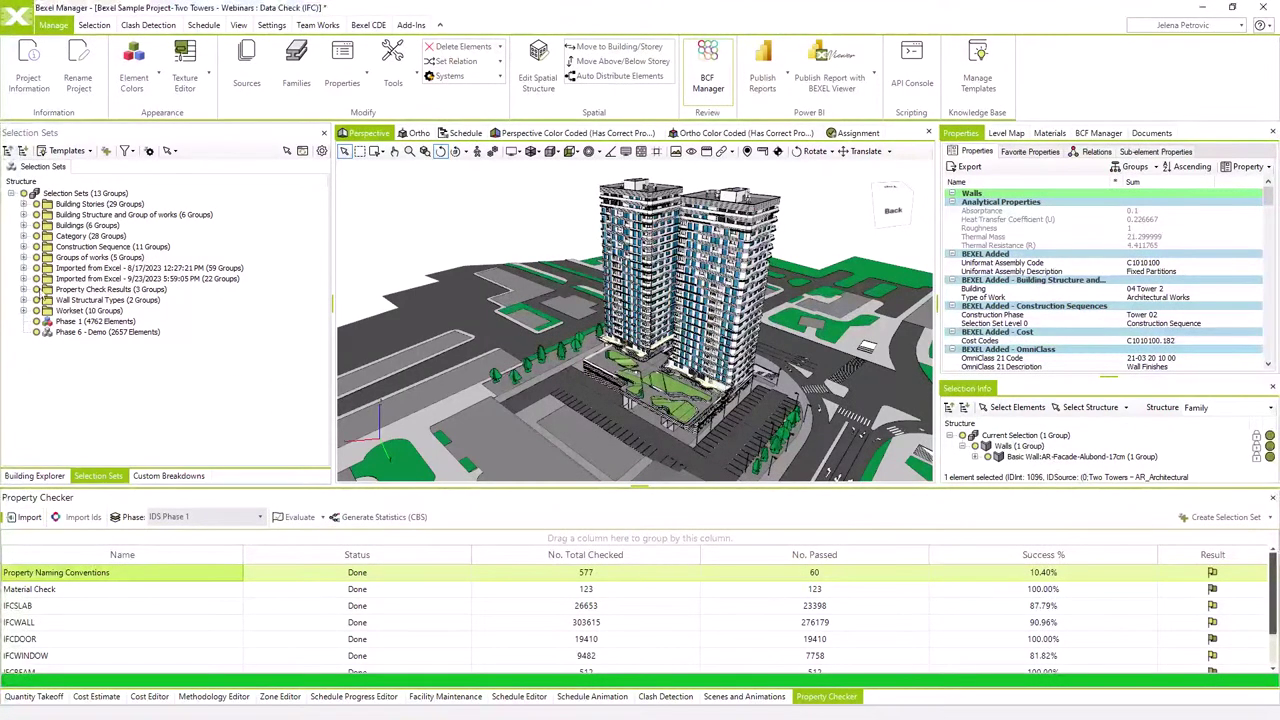
click(24, 289)
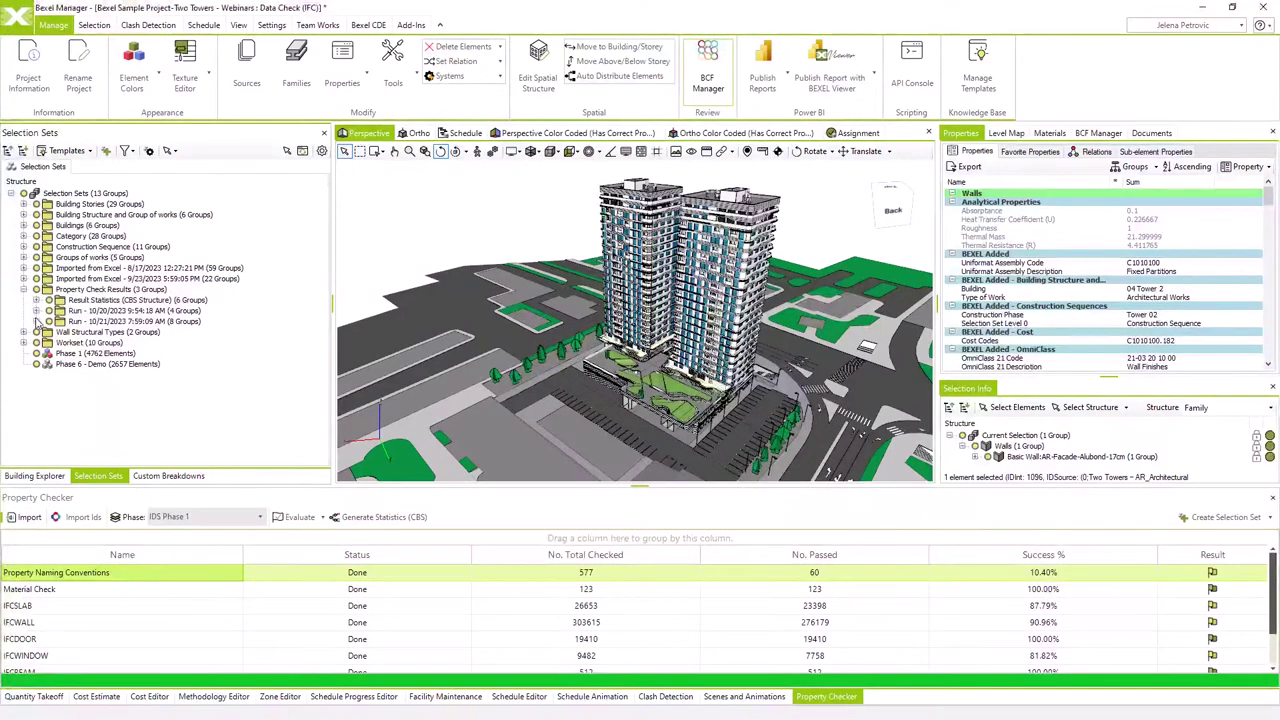
click(36, 321)
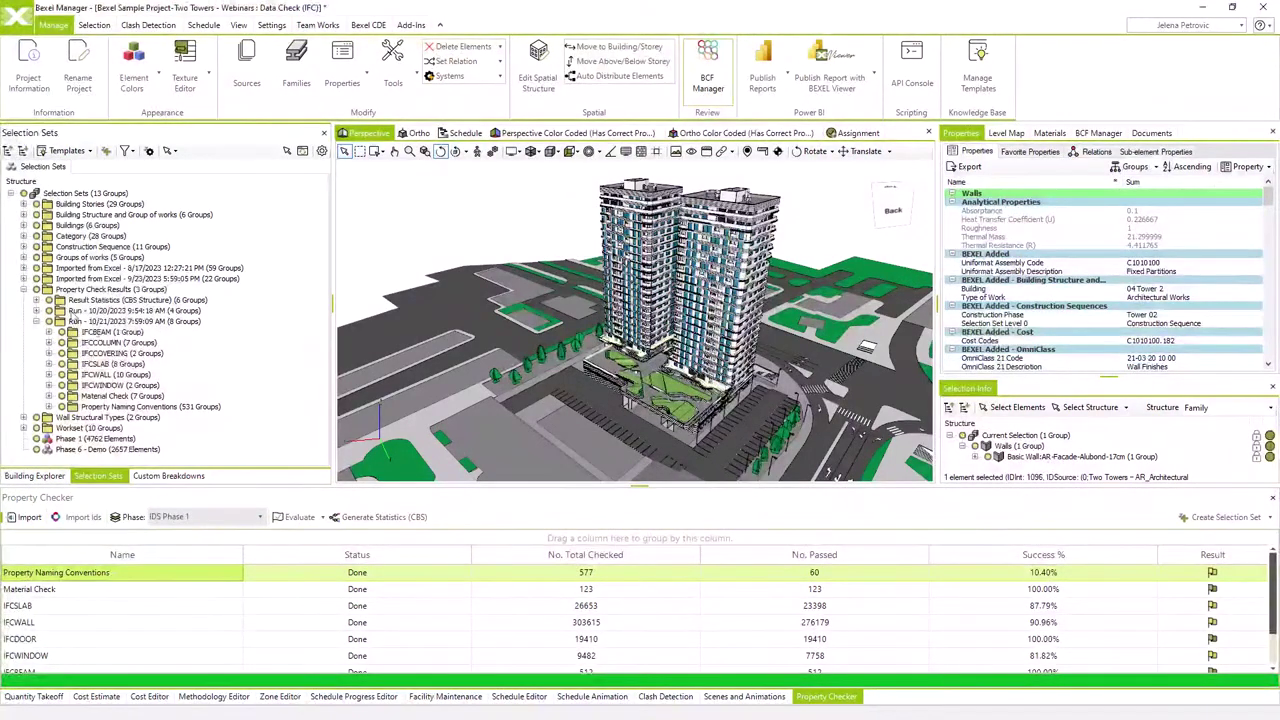
click(48, 332)
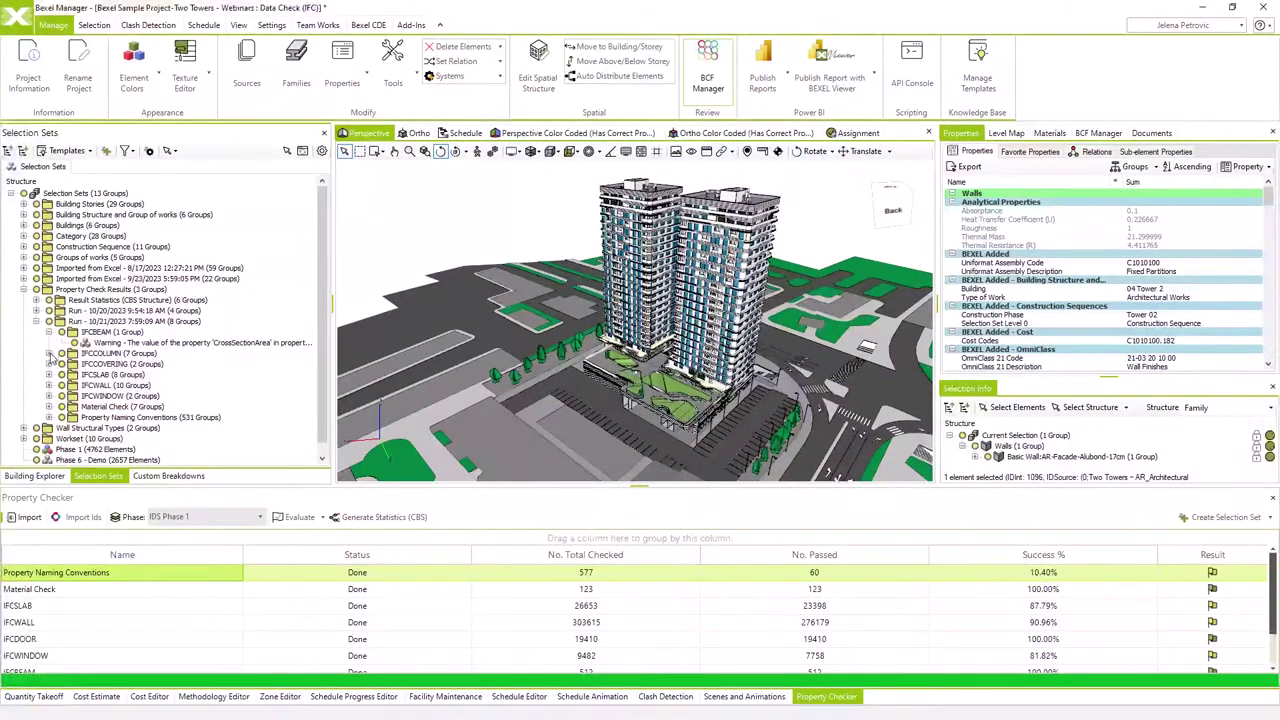
click(49, 353)
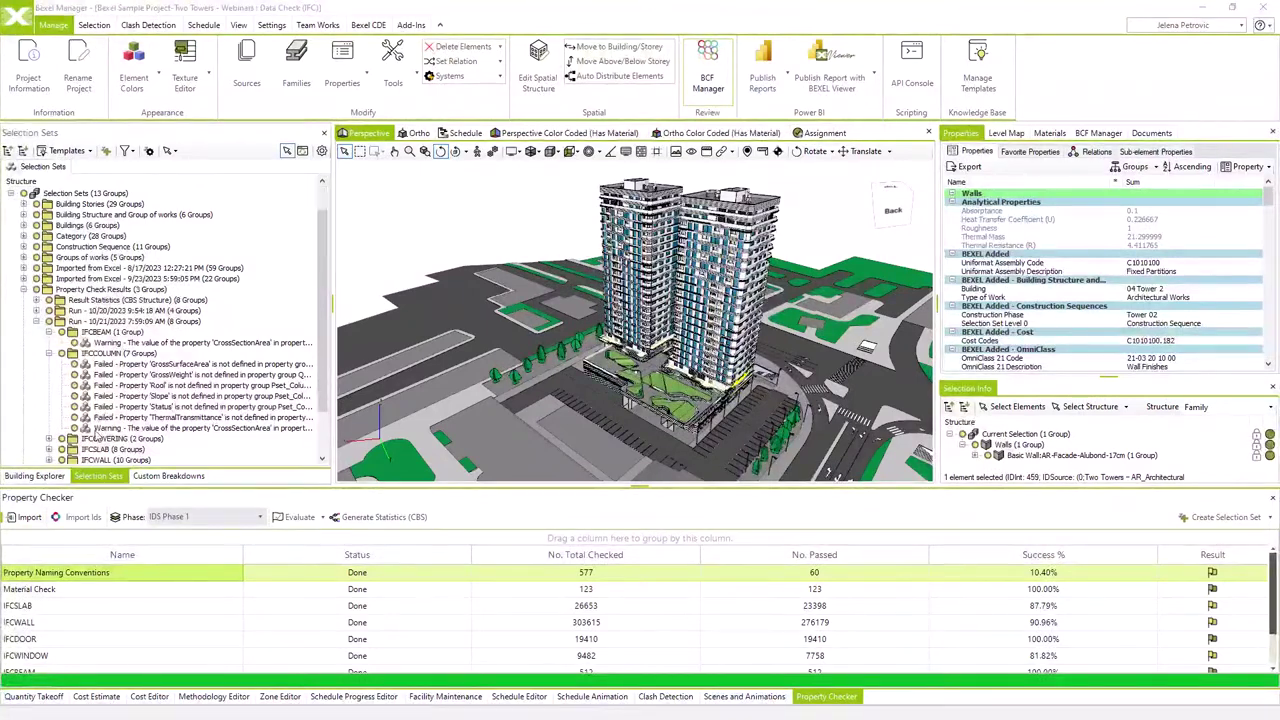
scroll(98, 437, down, 2)
click(49, 385)
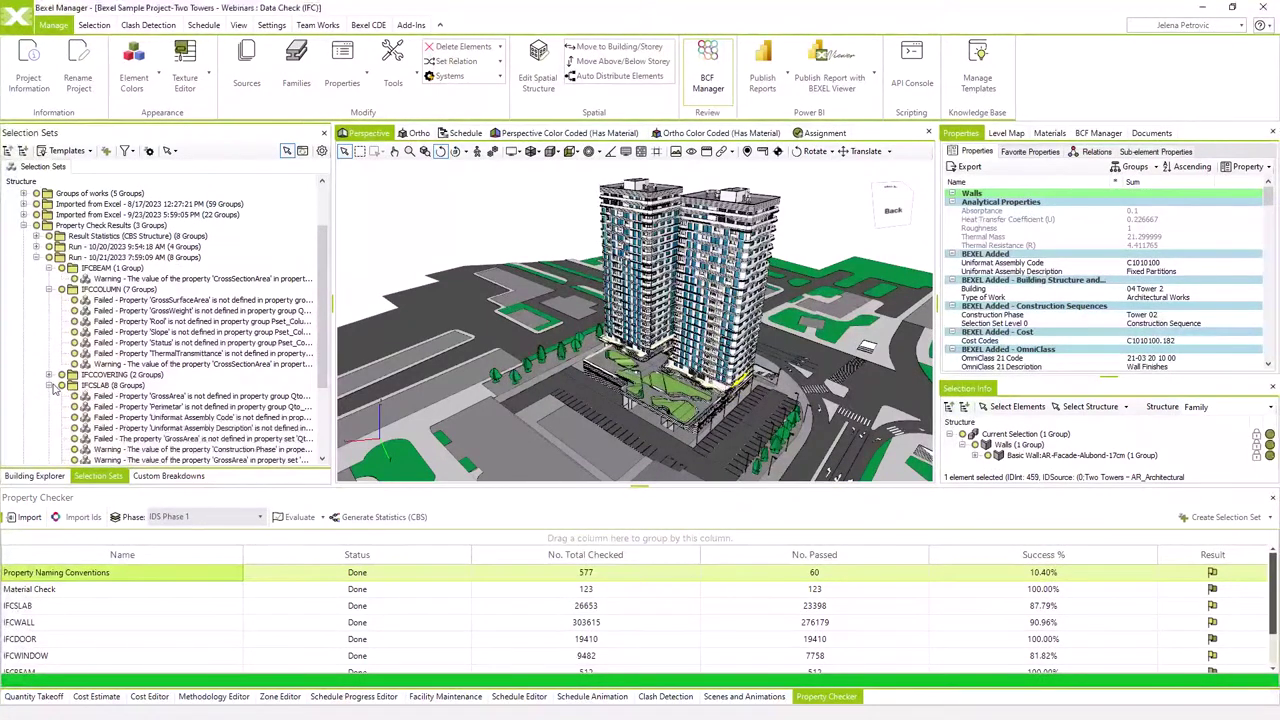
scroll(145, 355, down, 1)
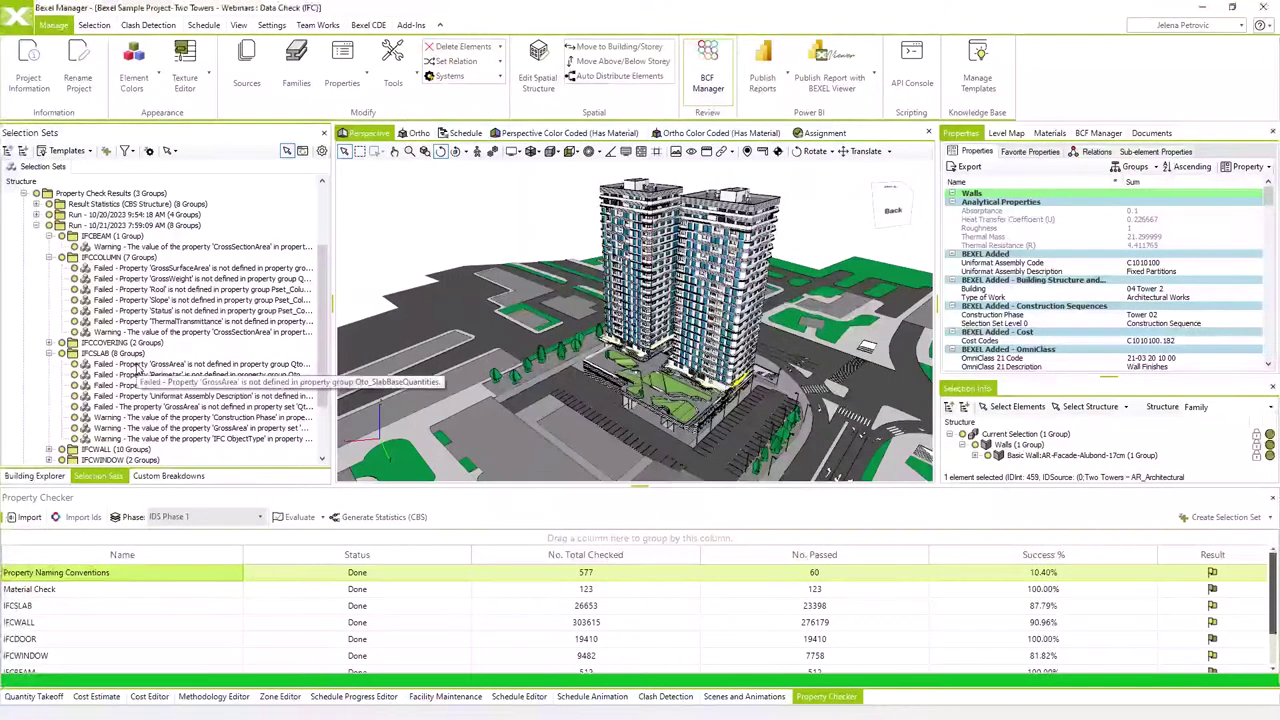
Select the IFCSLAB elements that fail for an undefined GrossArea property and isolate them in the perspective view.
click(197, 366)
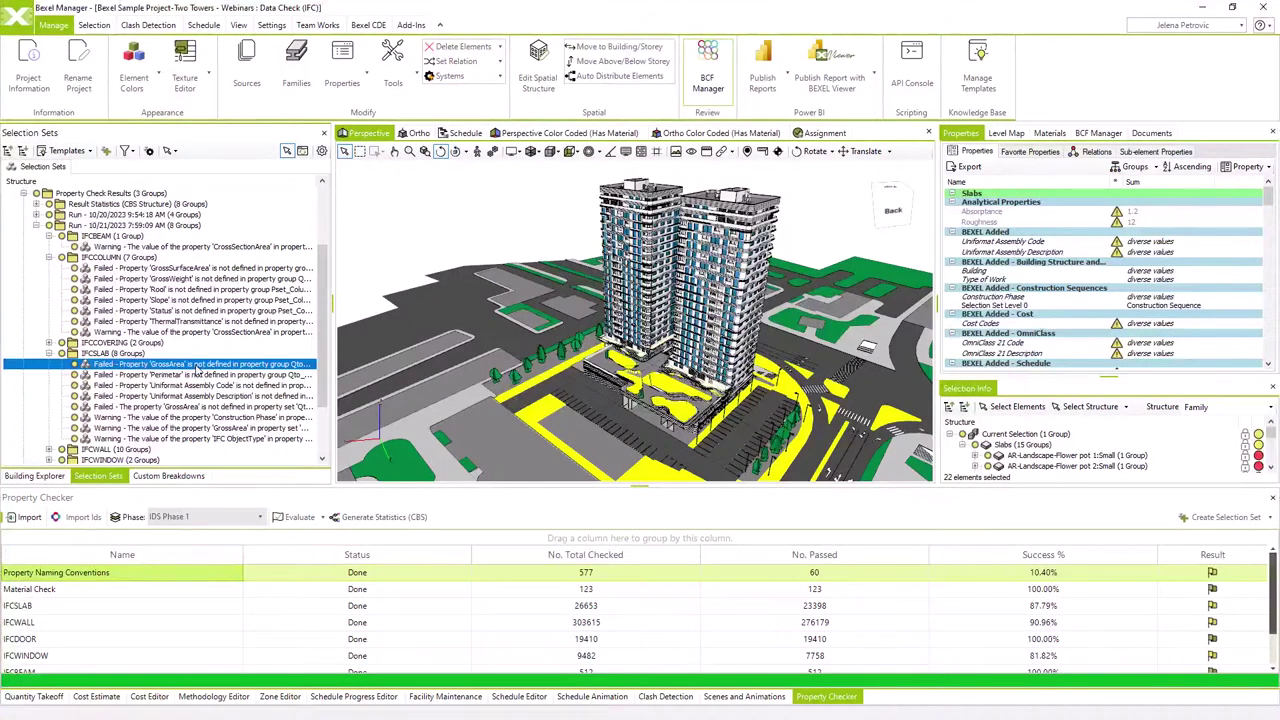
right_click(411, 241)
mouse_move(462, 324)
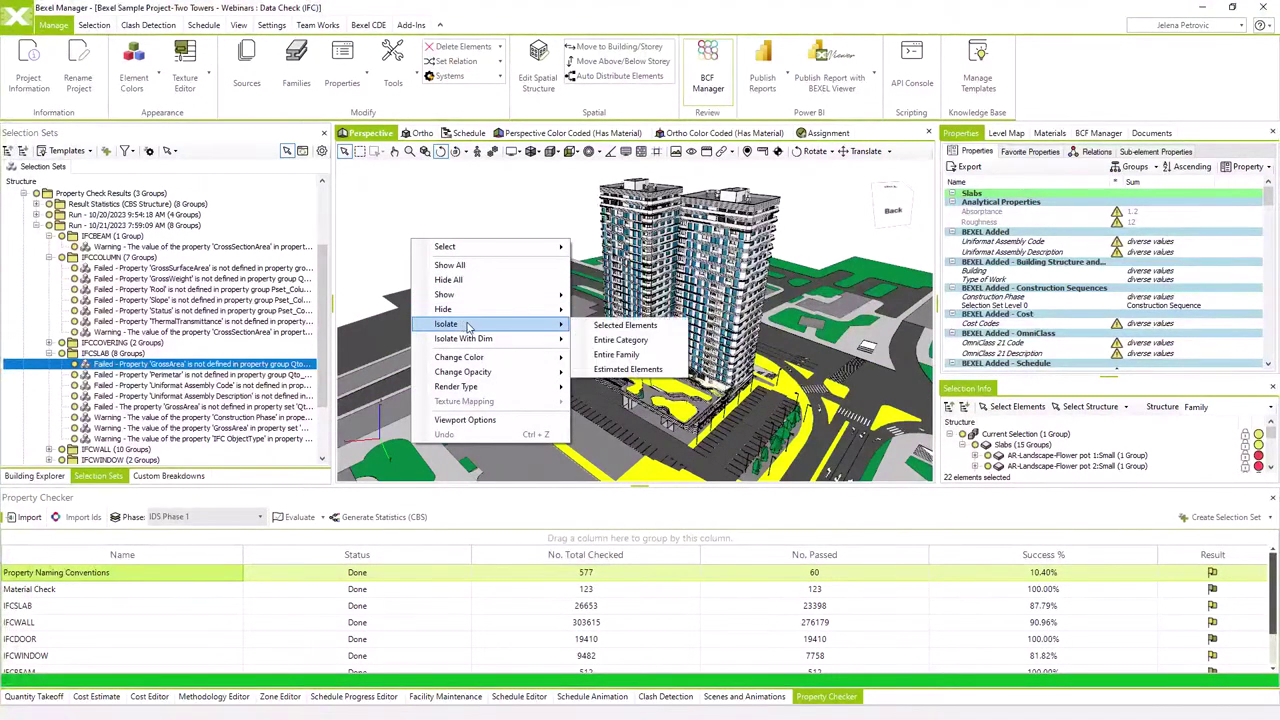
click(582, 326)
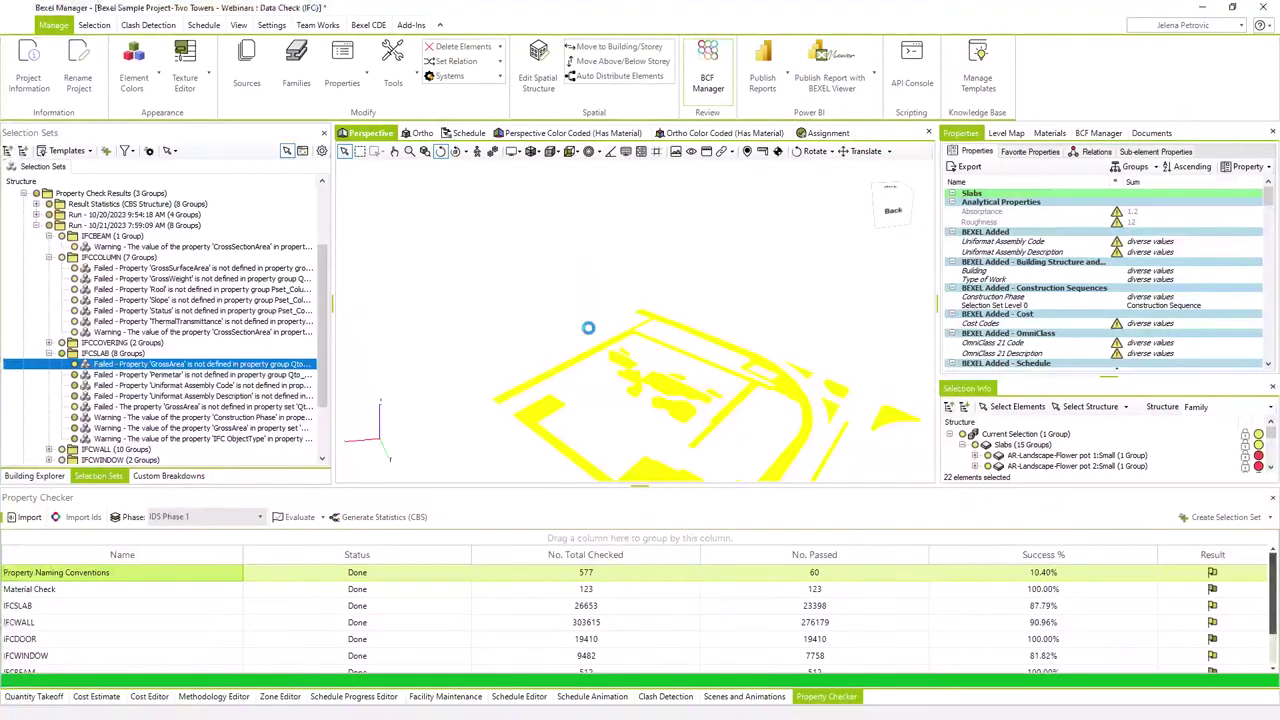
Create a BCF issue from the failed GrossArea slab set and save it in the Issue folder as GrossArea prperty.bcf.
click(1088, 135)
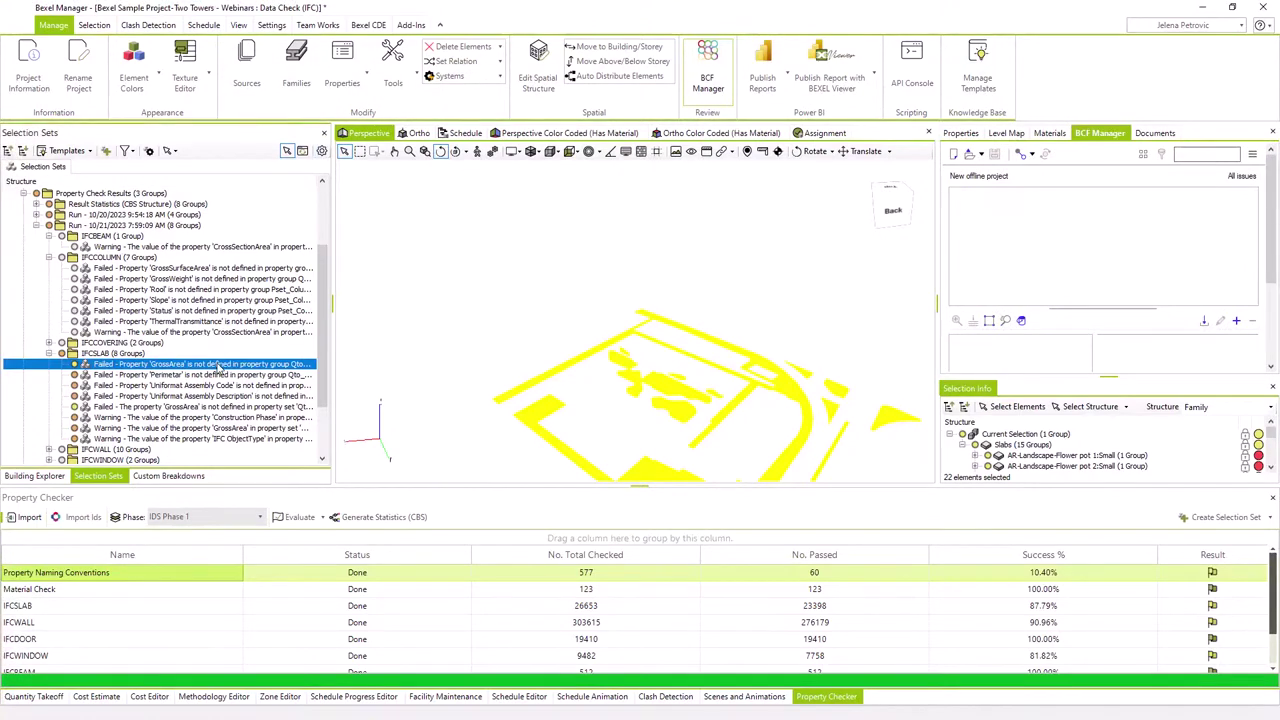
click(683, 354)
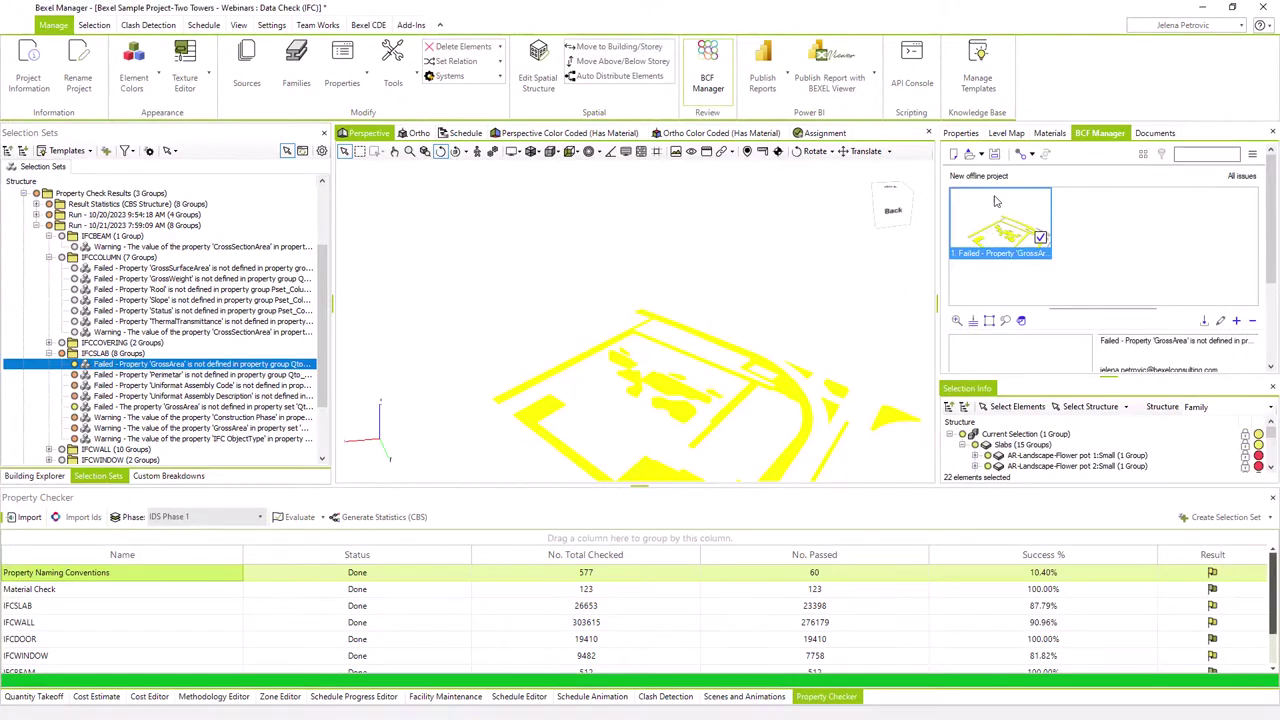
click(995, 155)
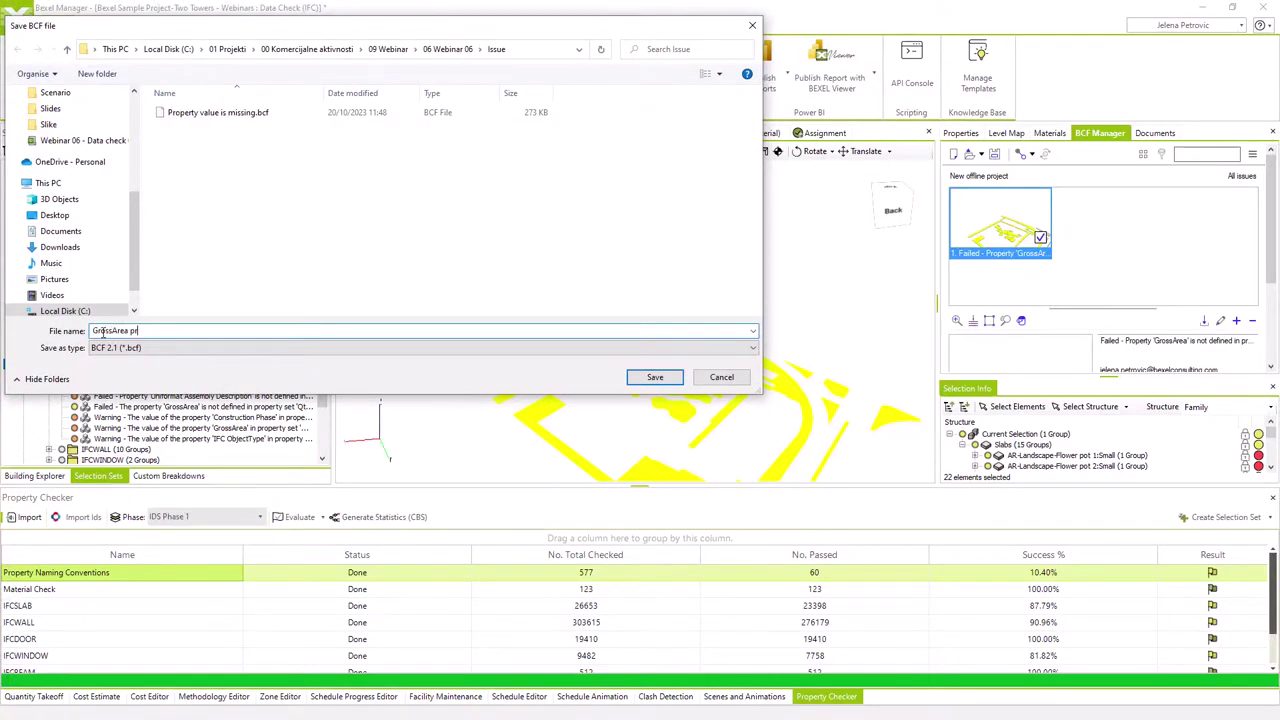
click(654, 377)
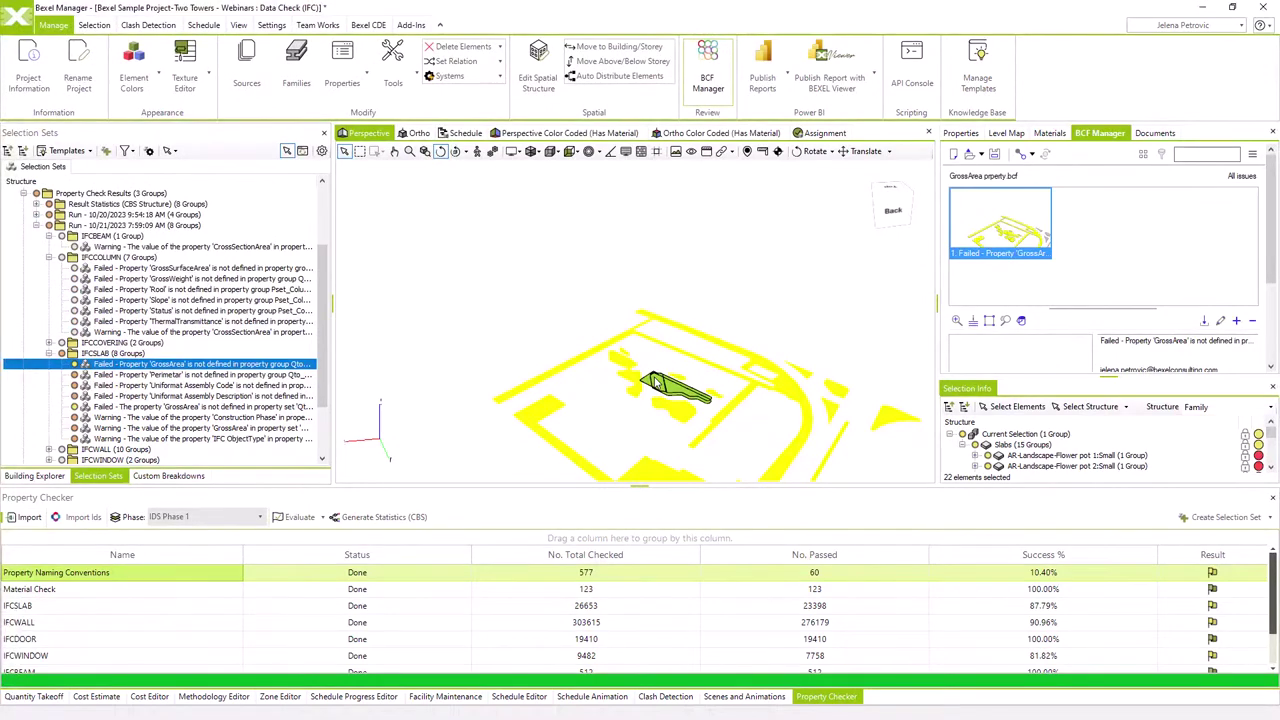
Show all model elements again and generate the custom breakdown statistics from the IDS check results.
right_click(702, 292)
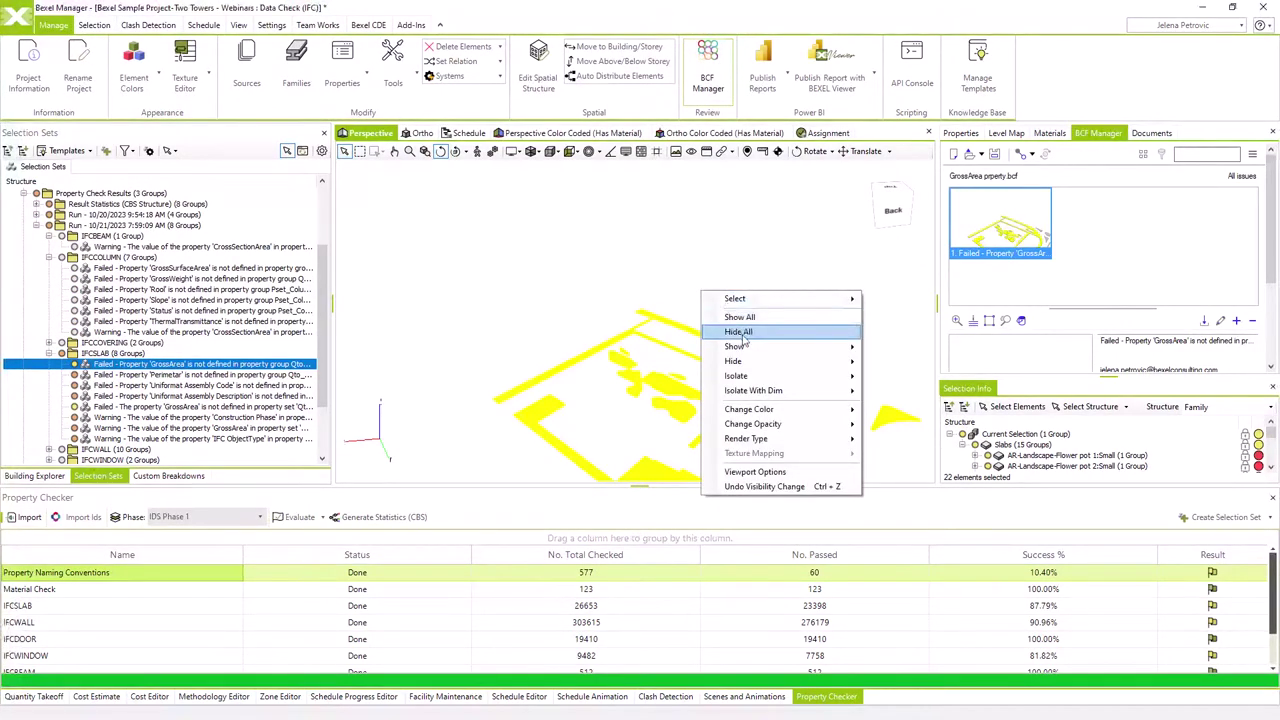
click(740, 317)
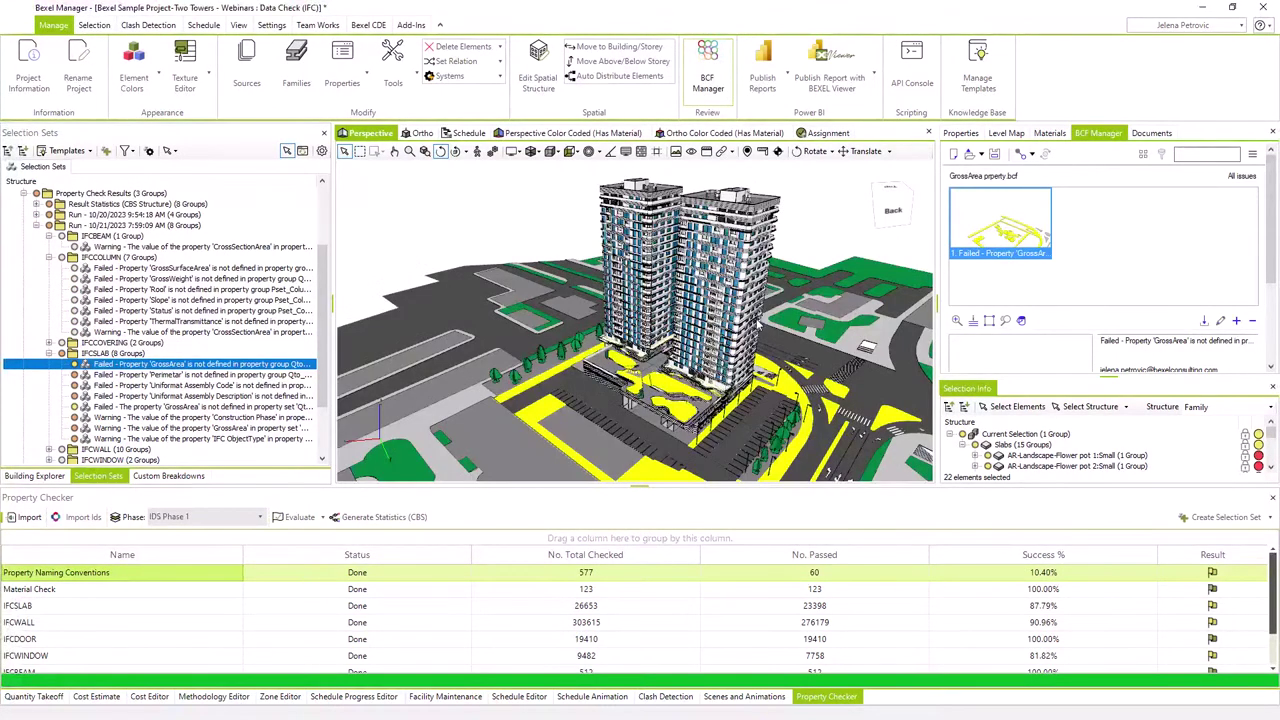
click(376, 518)
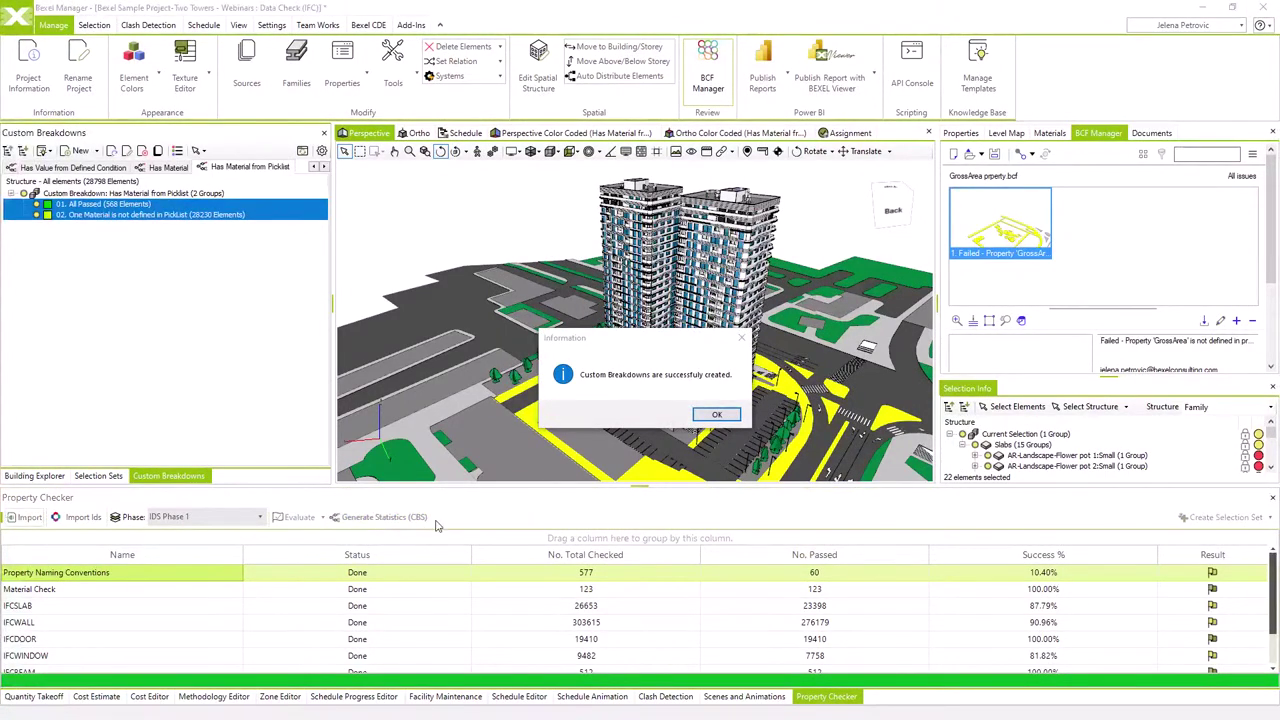
click(716, 416)
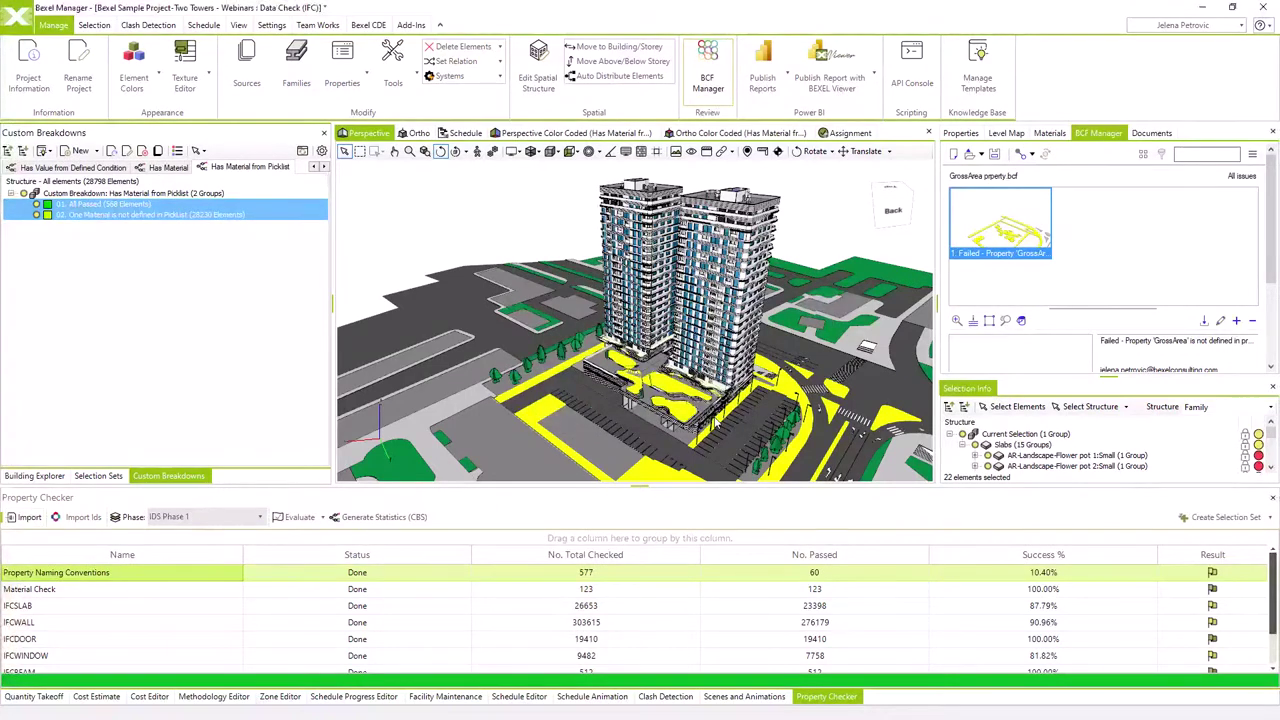
Show the model colour coded by the Has Material breakdown and select the Terrace (Garden) 10 cm floor slab.
click(183, 170)
click(540, 136)
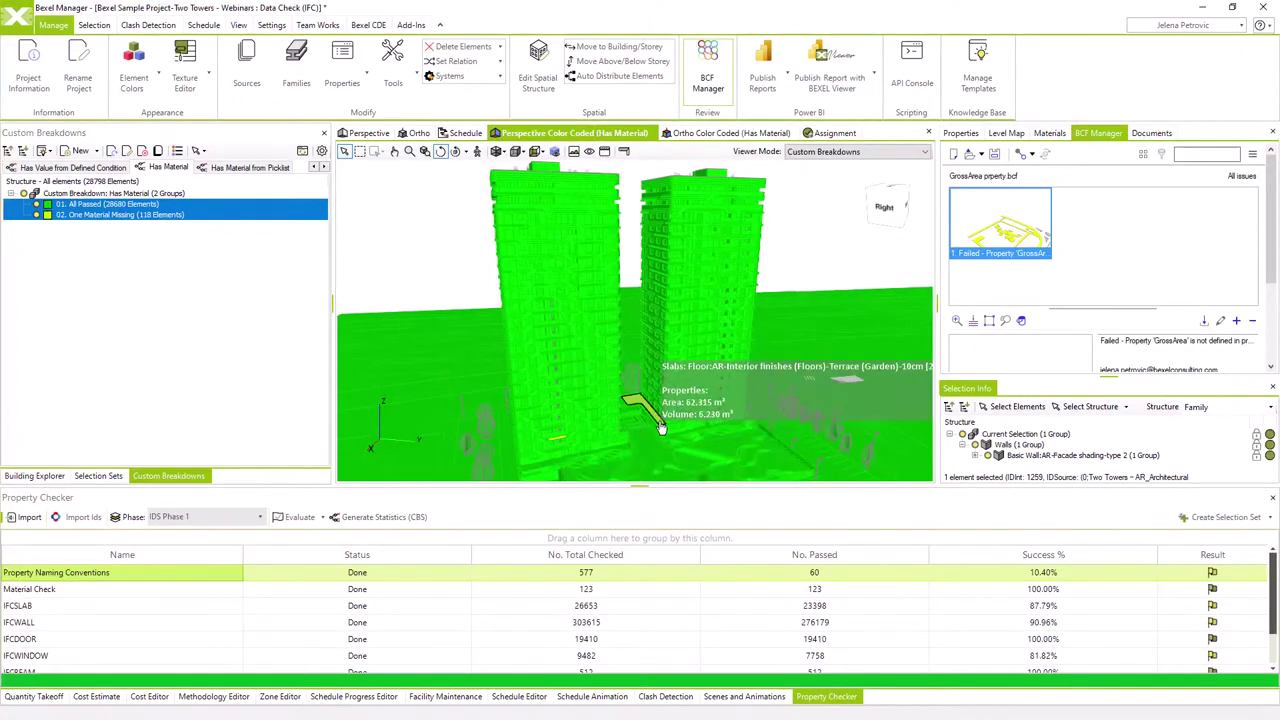
click(659, 424)
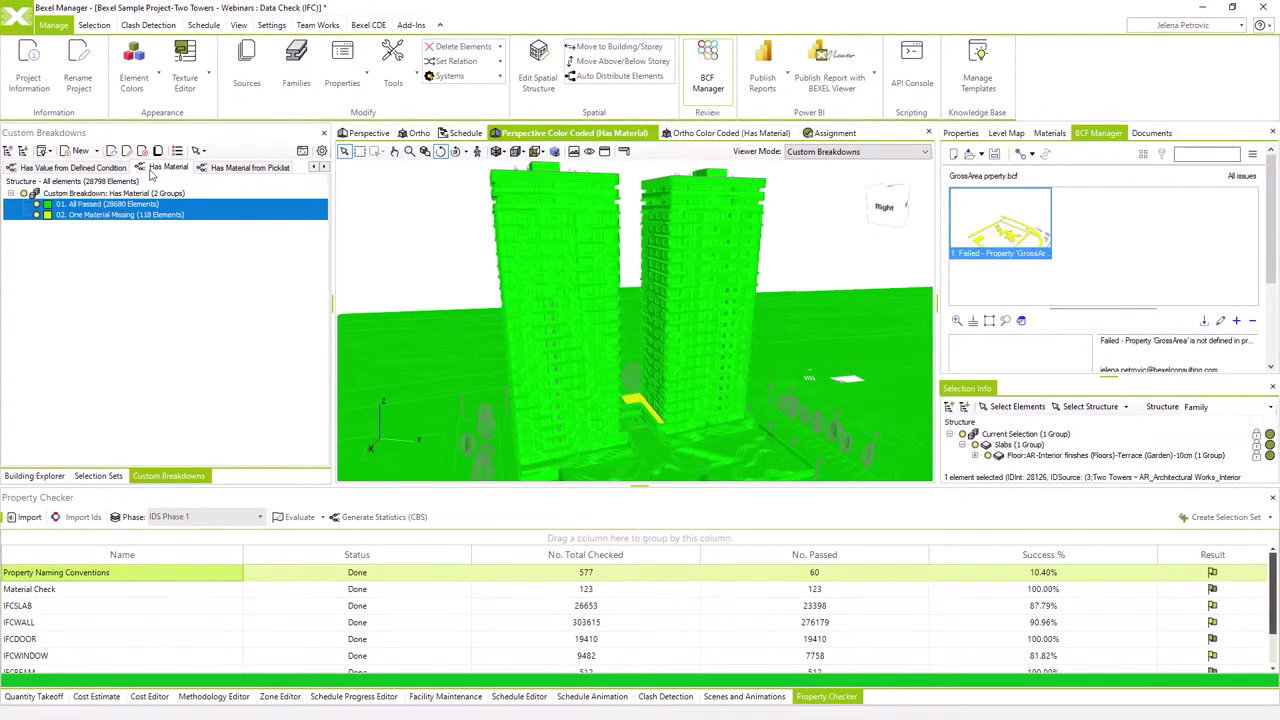
Colour the model by the Has Value from Defined Condition breakdown, followed by the Has Property breakdown.
click(115, 170)
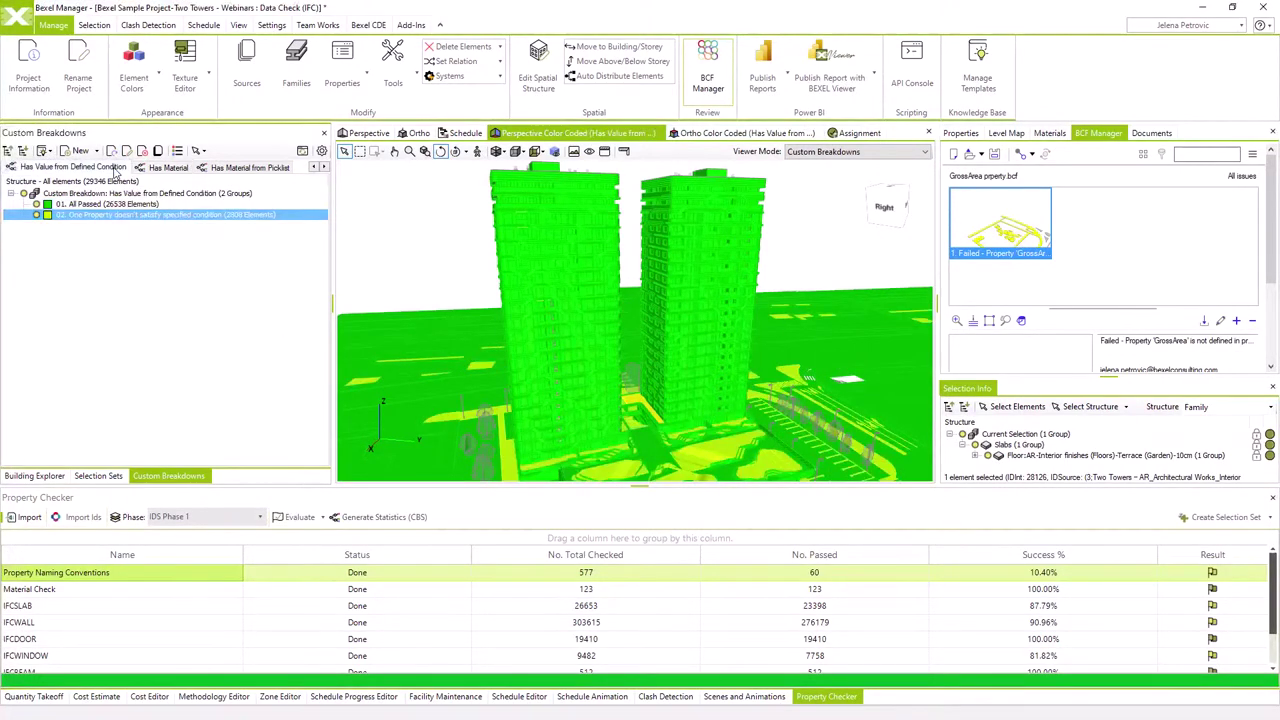
click(317, 168)
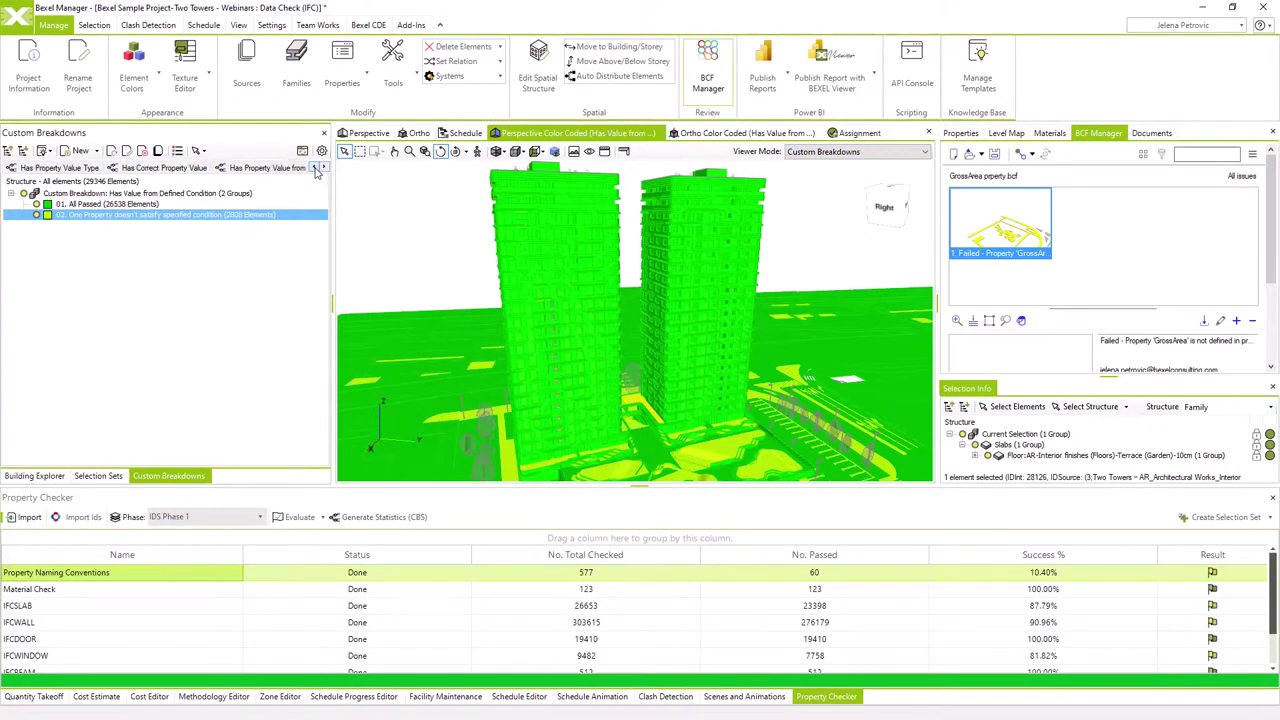
click(317, 168)
click(317, 168)
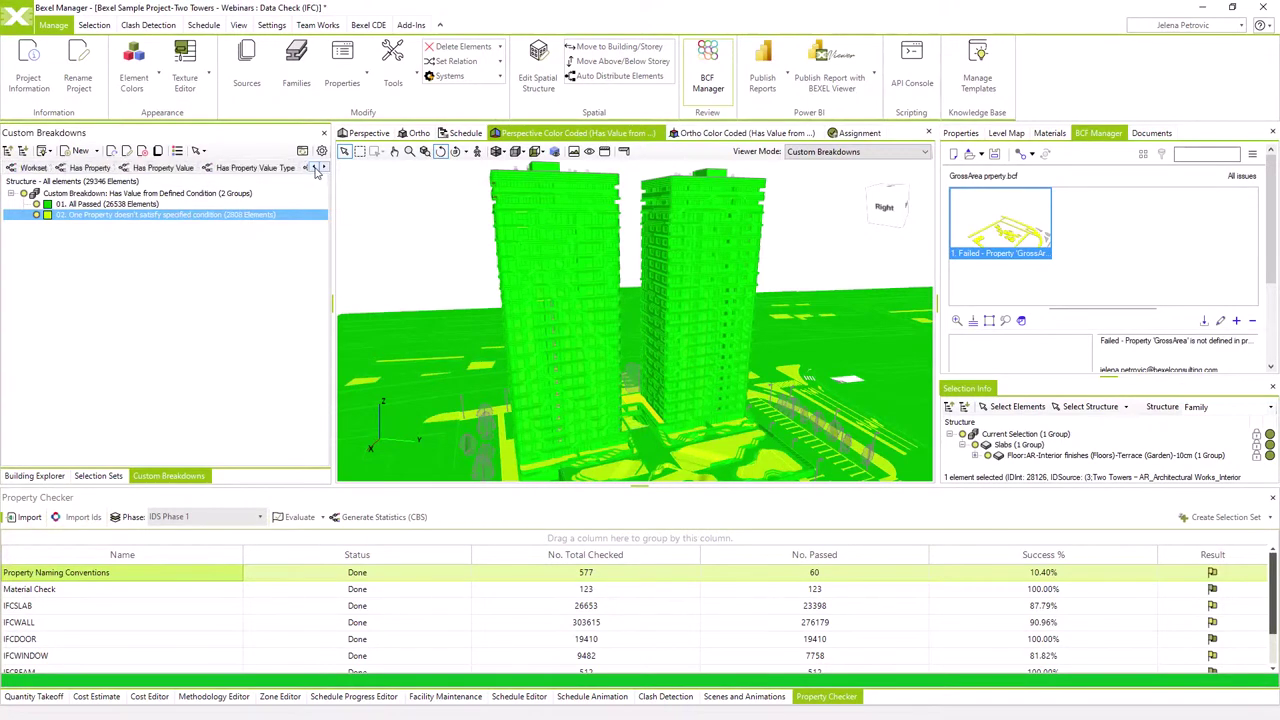
click(97, 170)
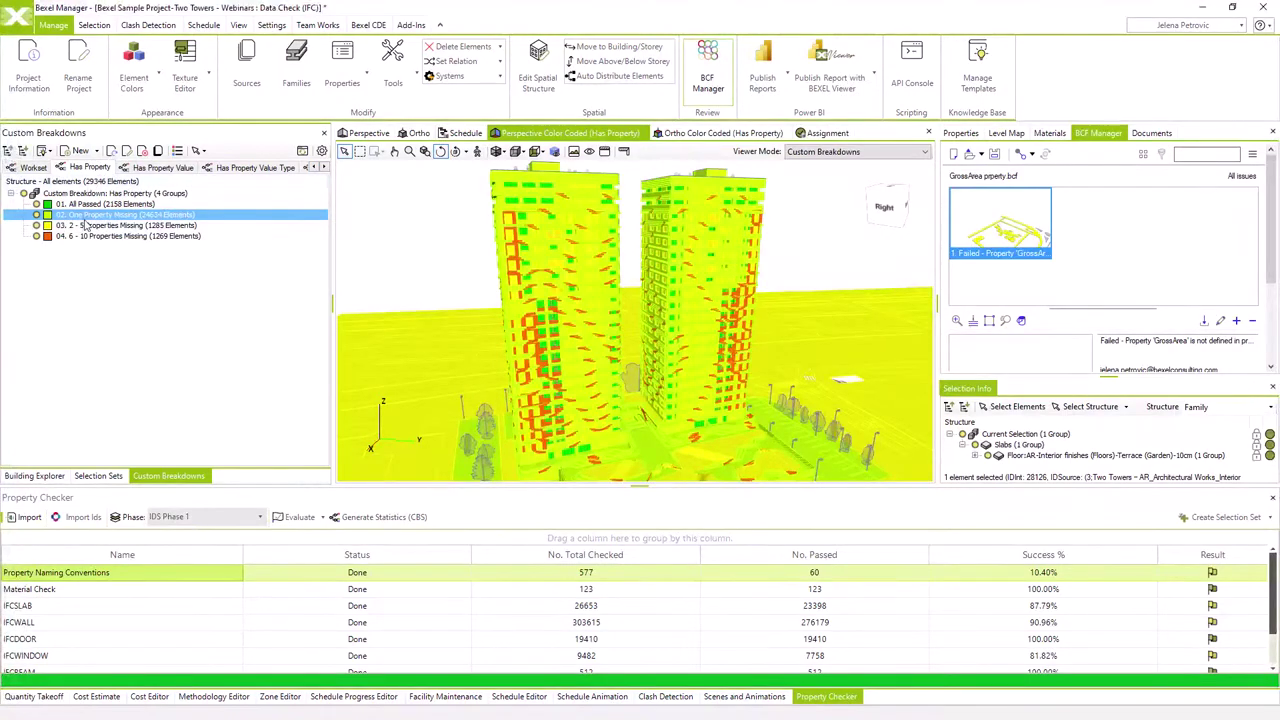
Isolate the elements with 6 - 10 missing properties and select a 610x32CHS circular hollow section column to inspect them.
right_click(380, 252)
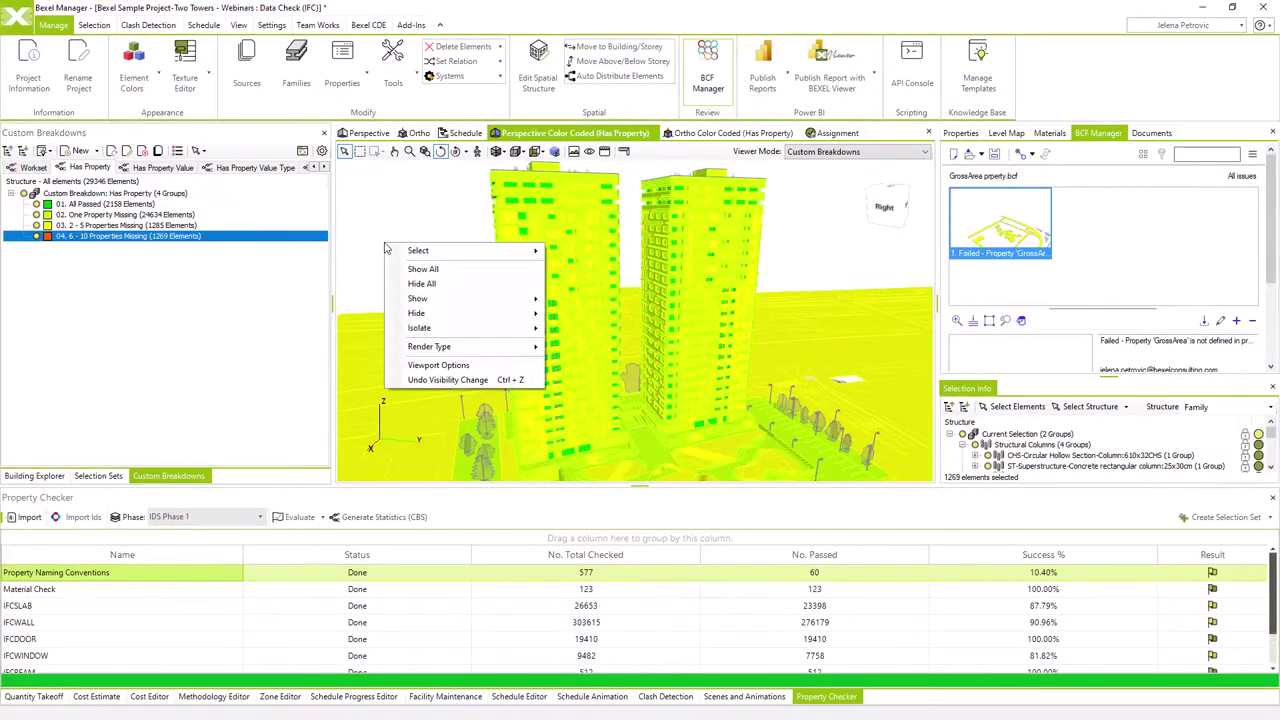
mouse_move(470, 328)
click(557, 329)
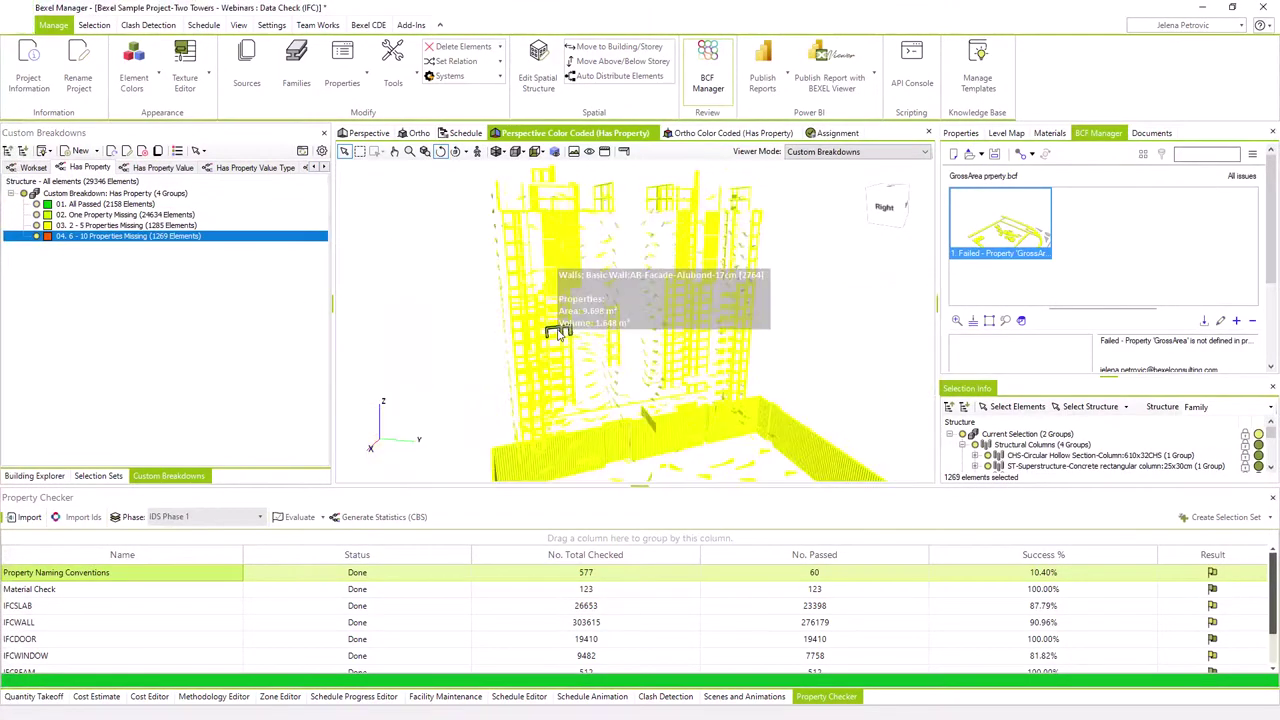
click(652, 440)
mouse_move(652, 441)
mouse_down()
mouse_move(672, 437)
mouse_move(630, 444)
mouse_up()
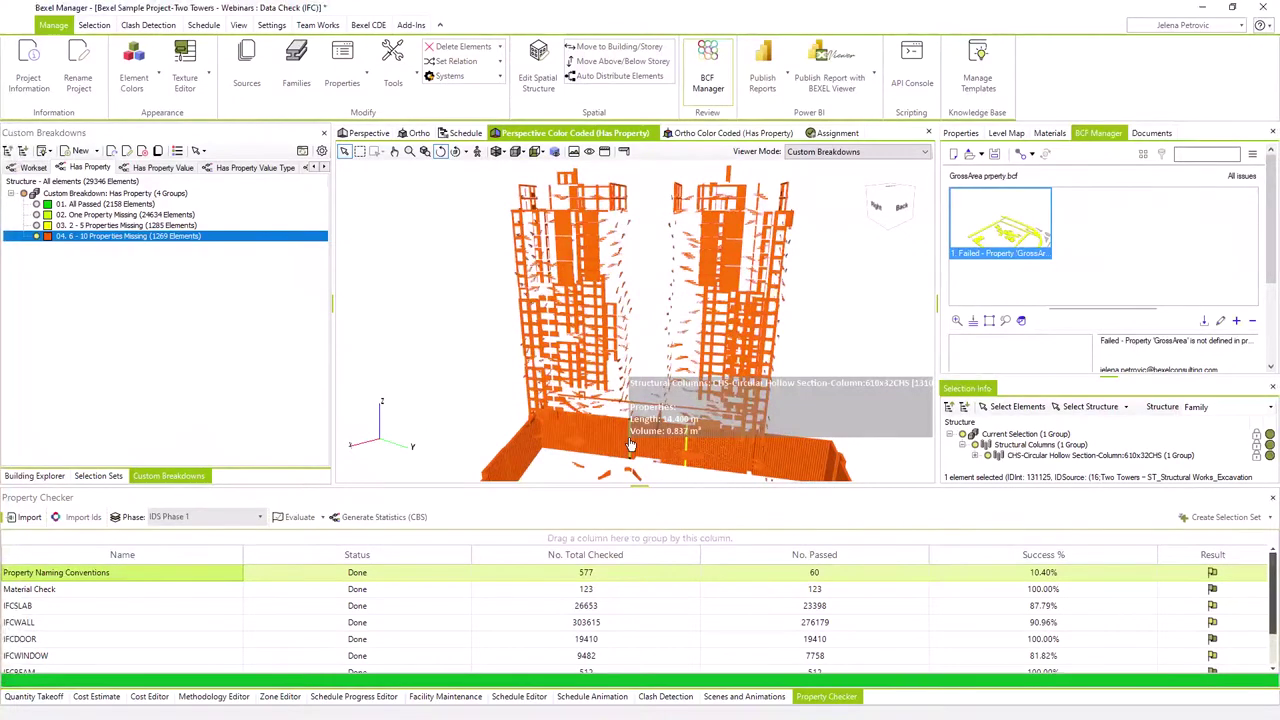
Show all model elements again and display the properties of the selected structural column.
right_click(506, 313)
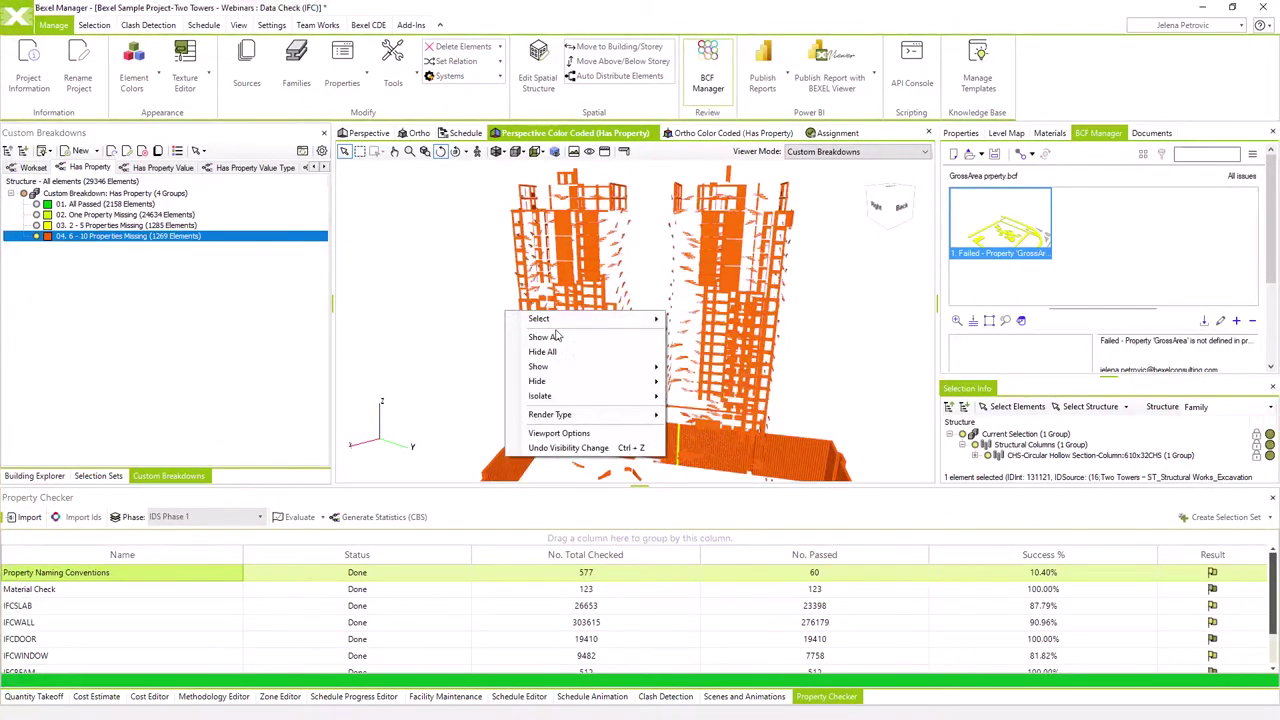
click(546, 337)
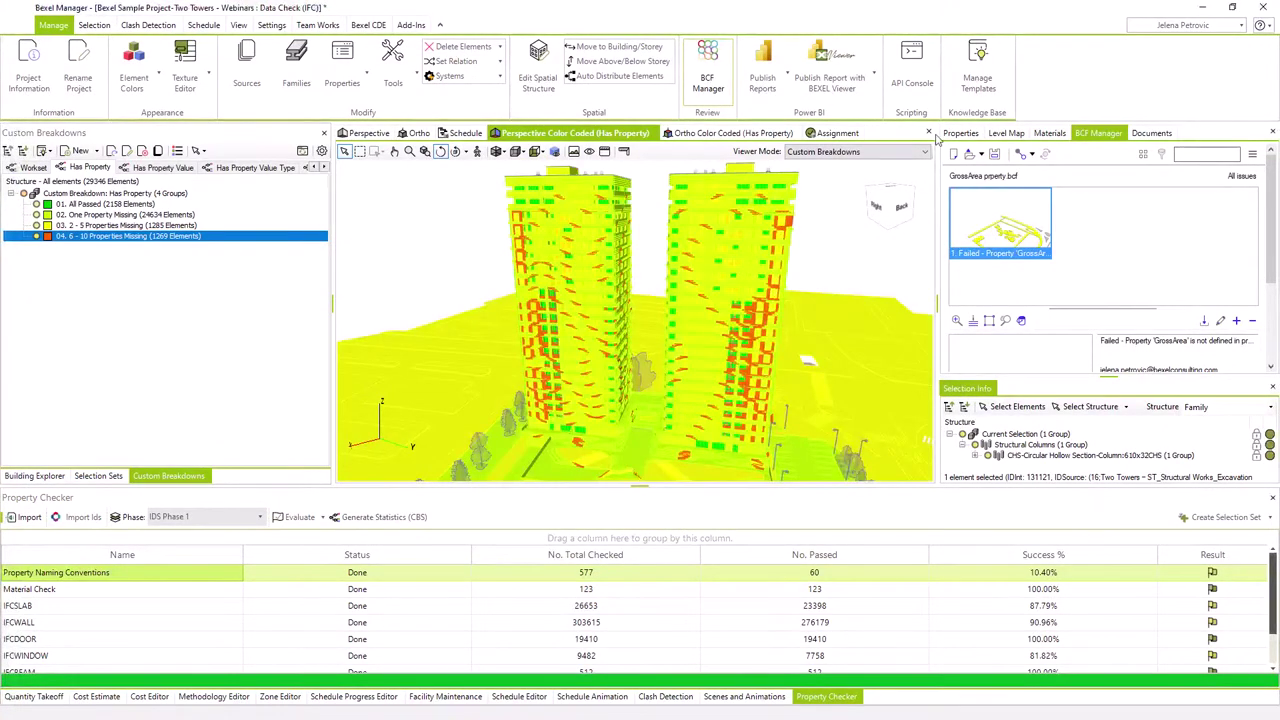
click(960, 134)
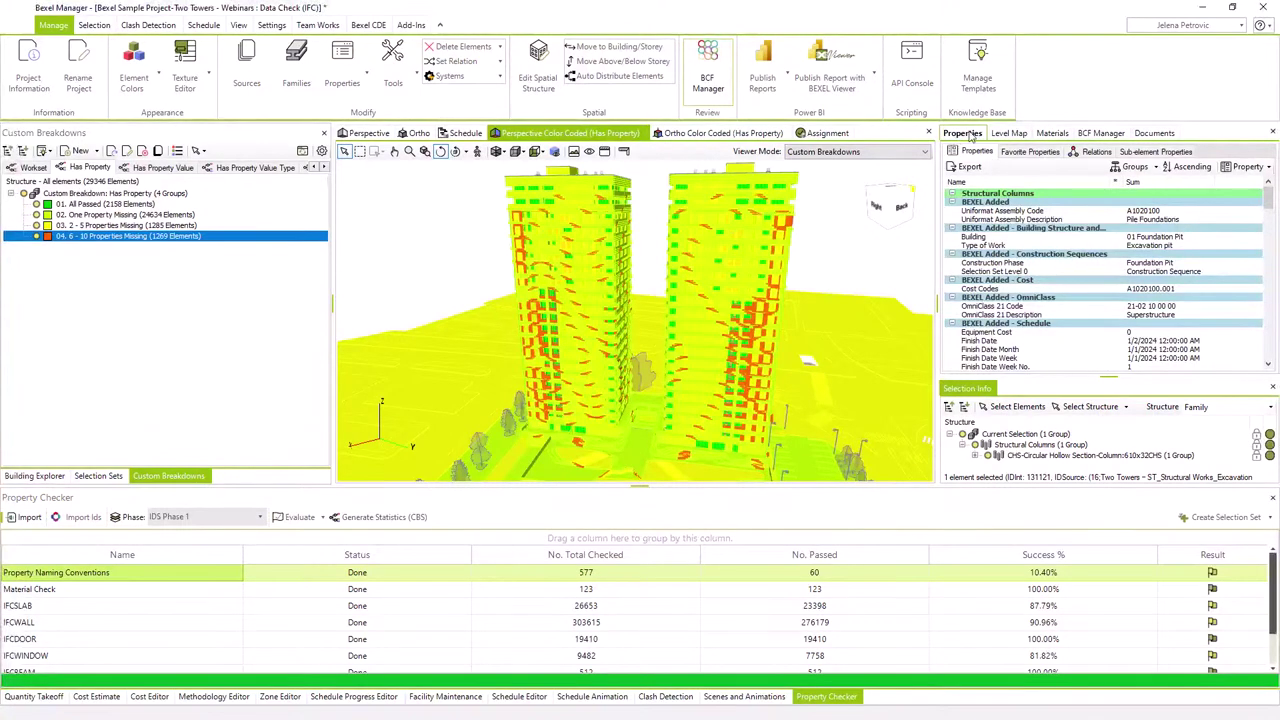
Start publishing a new version to the Sample-Two Towers project in Bexel CDE, with the version name Data Check (IFC).
click(369, 26)
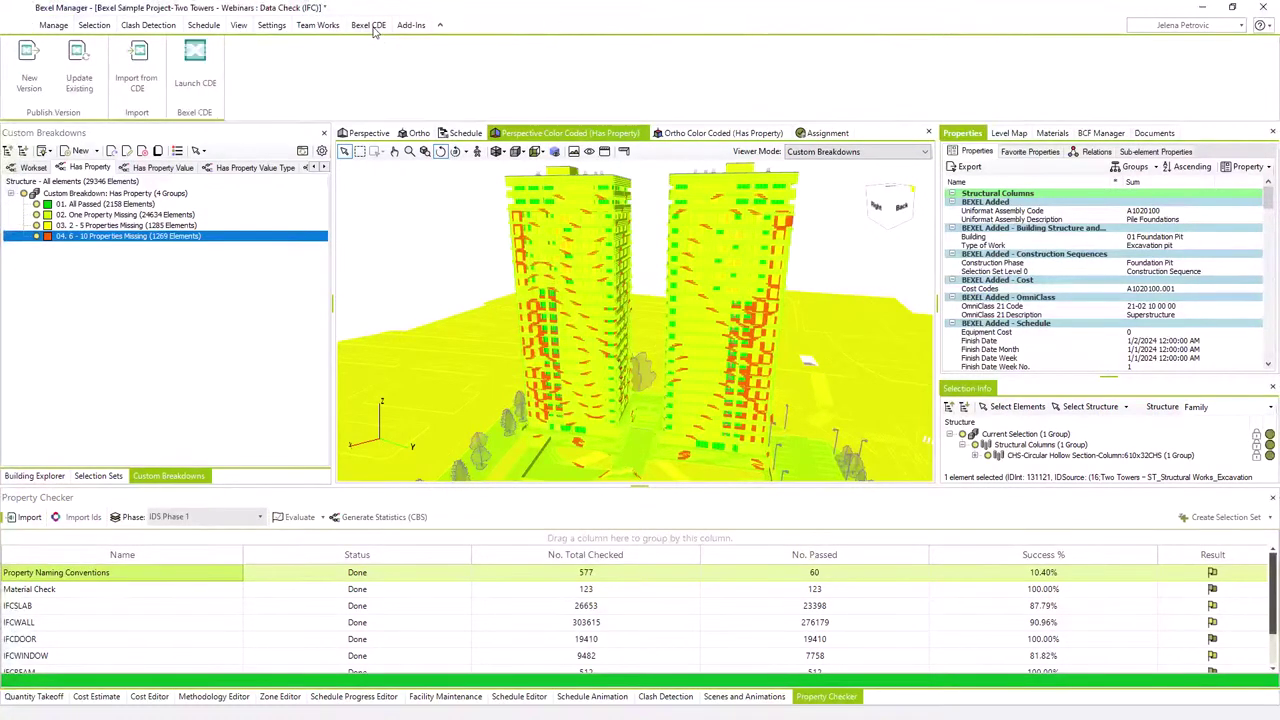
click(30, 72)
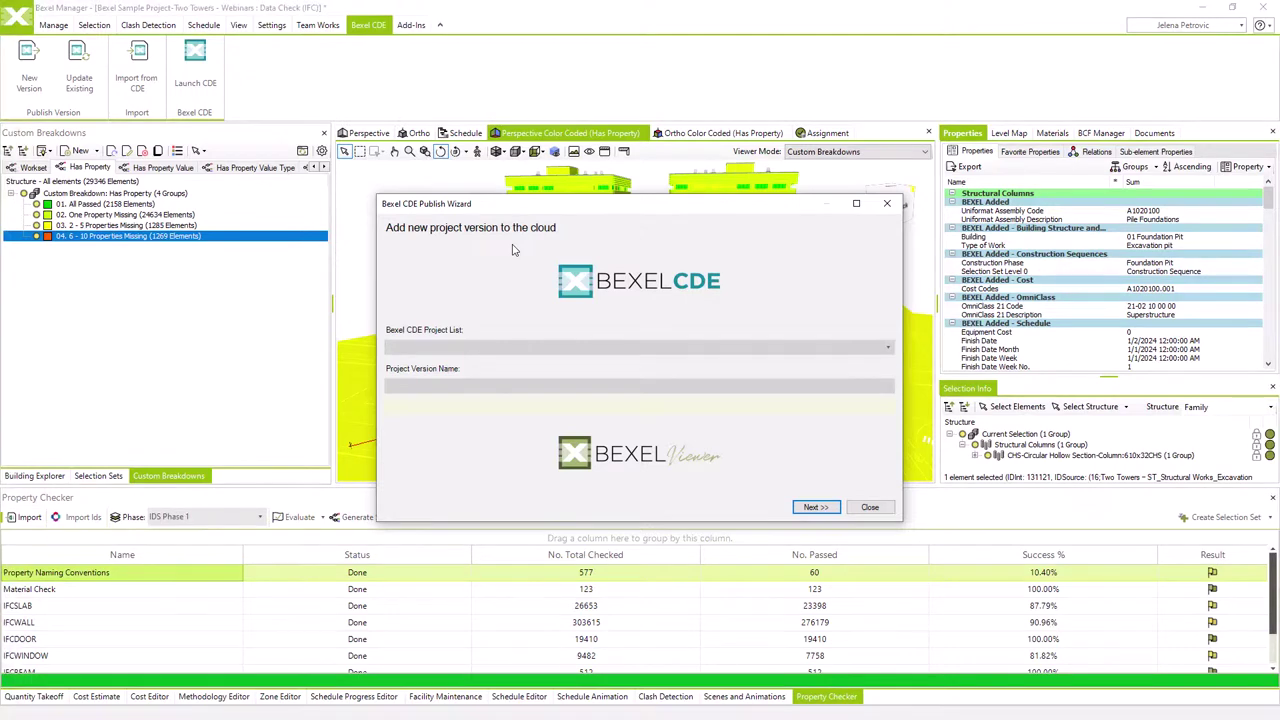
click(579, 348)
scroll(578, 348, down, 5)
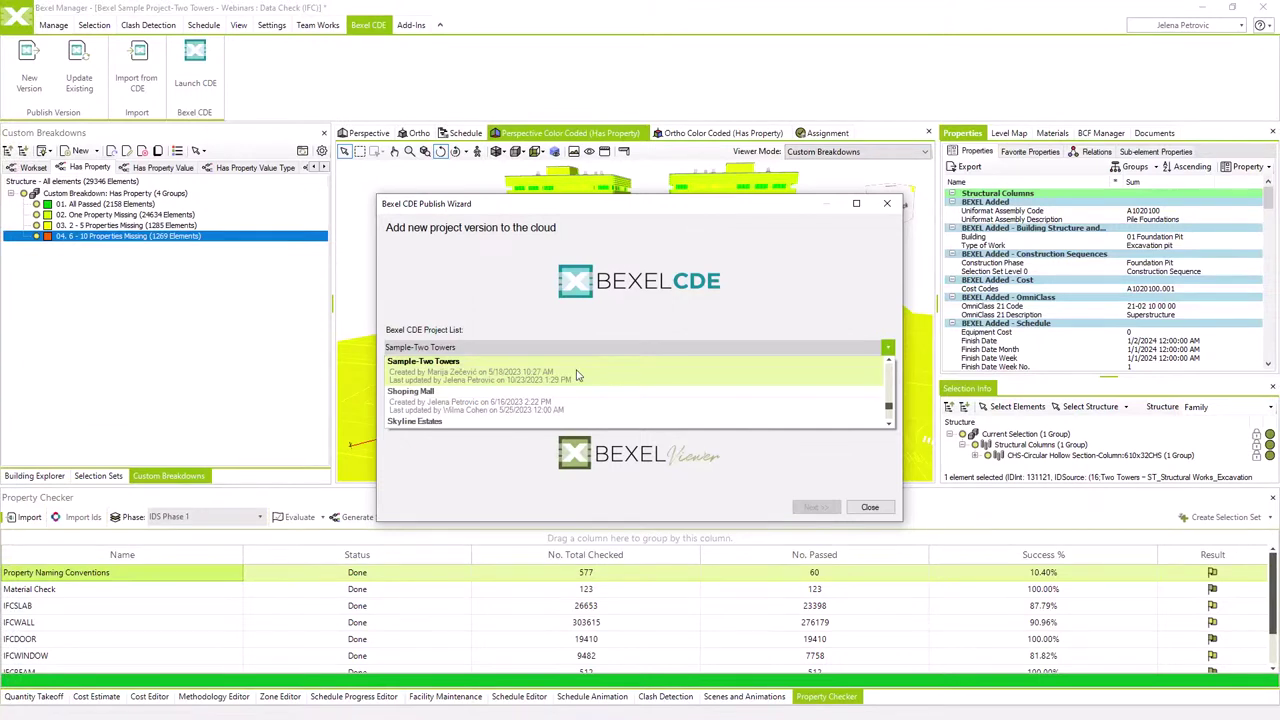
click(577, 370)
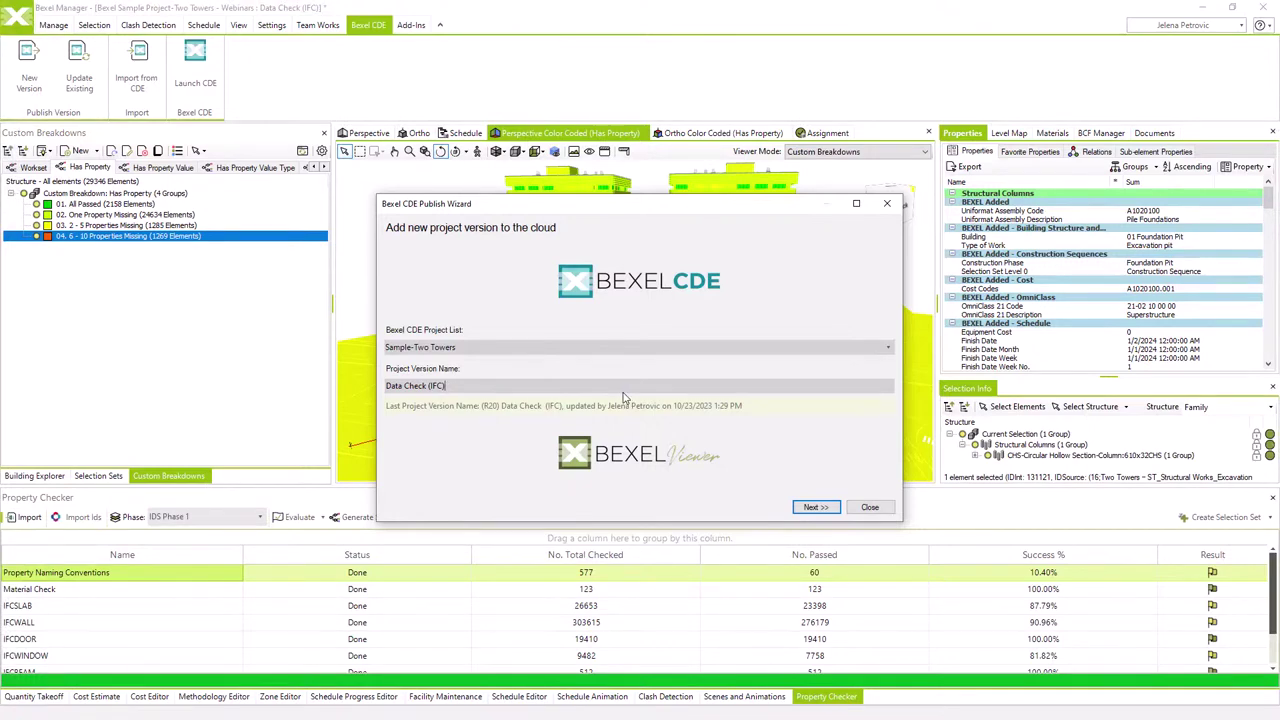
click(810, 507)
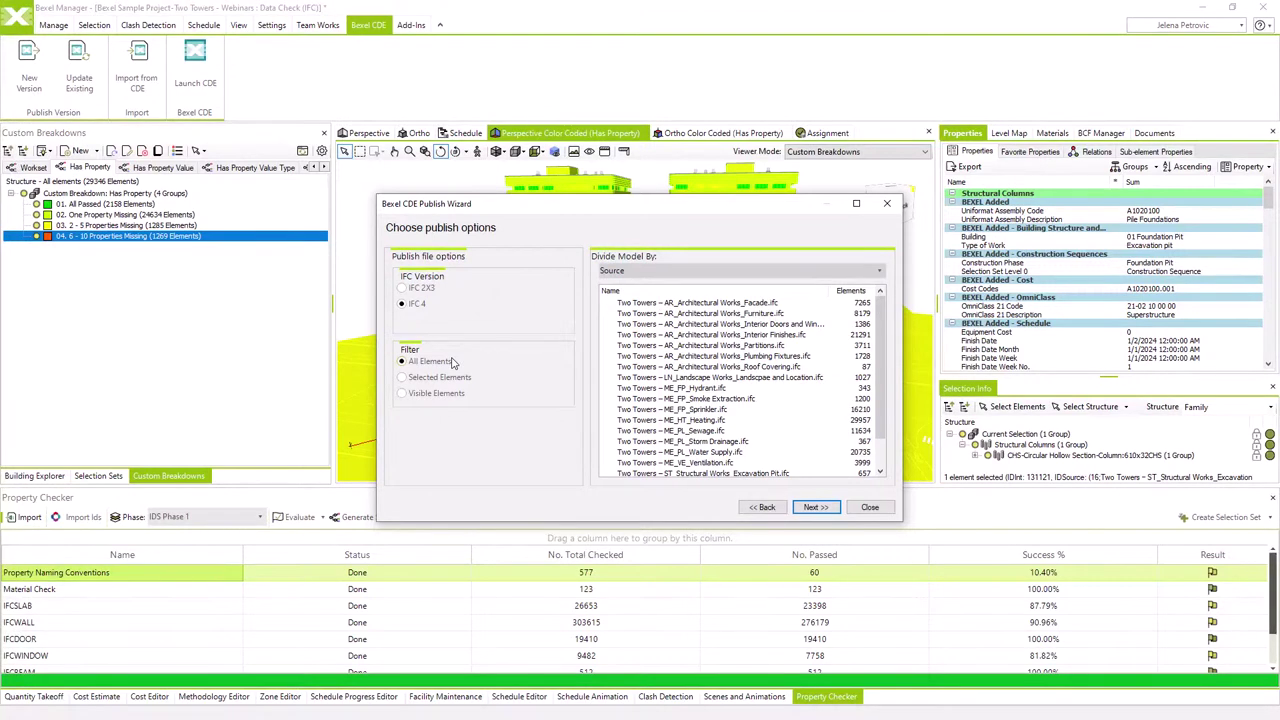
Divide the published model by selection sets, using the Building Structure and Group of works folder.
click(665, 273)
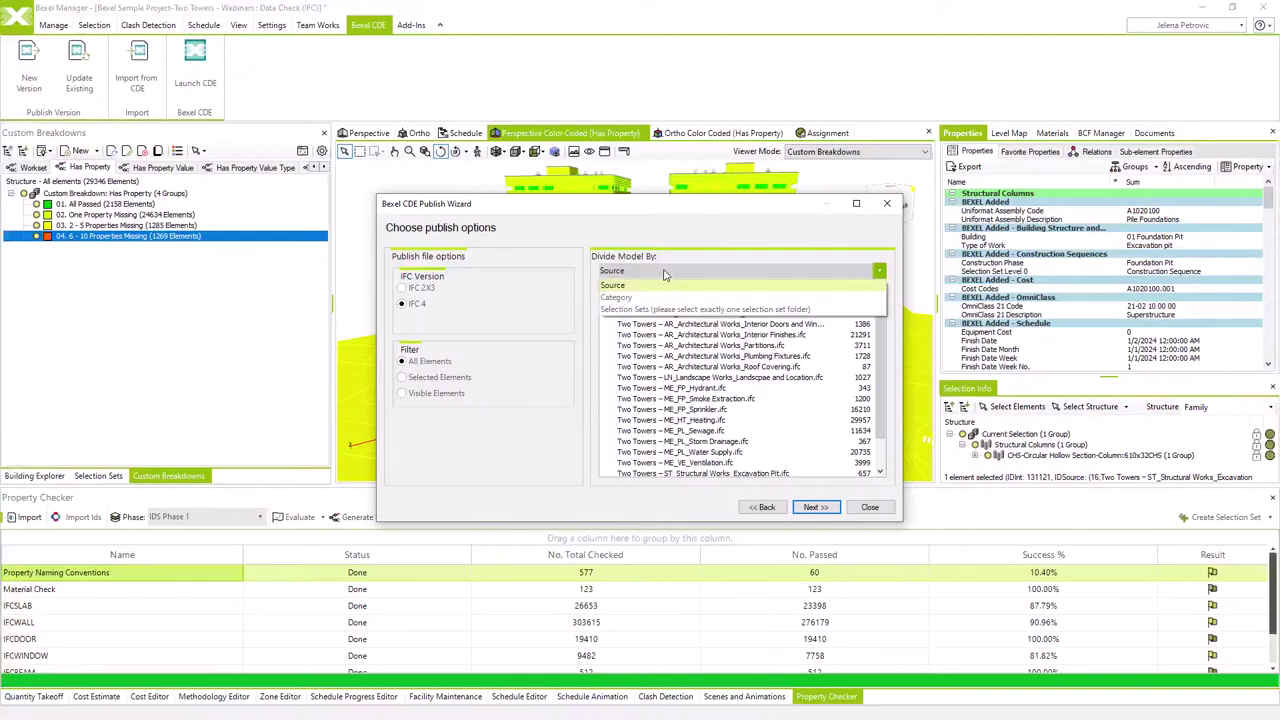
click(660, 309)
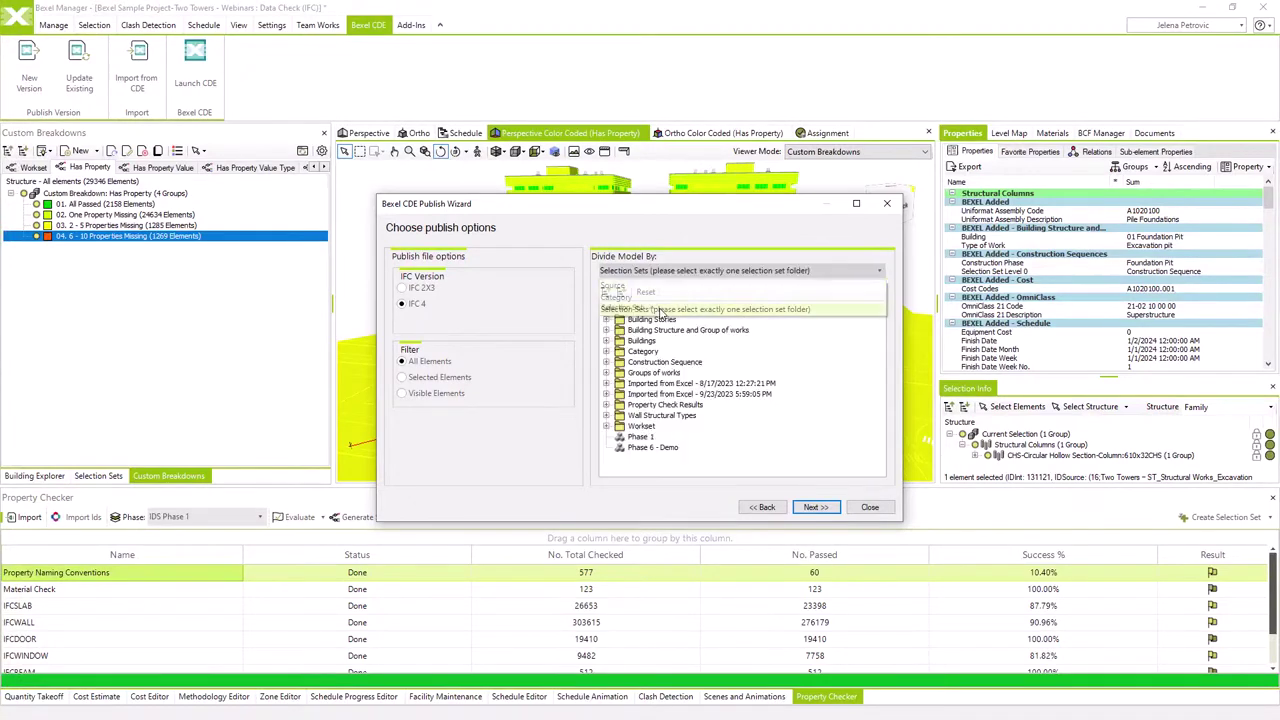
click(659, 331)
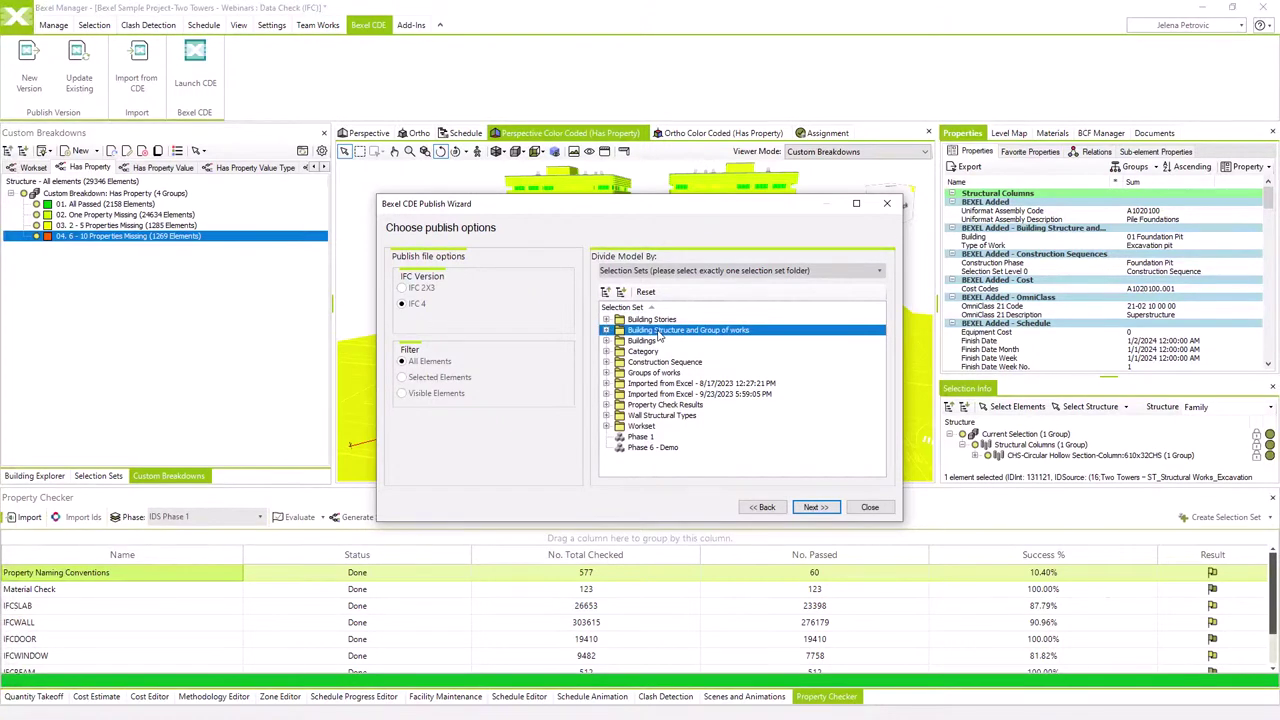
click(607, 331)
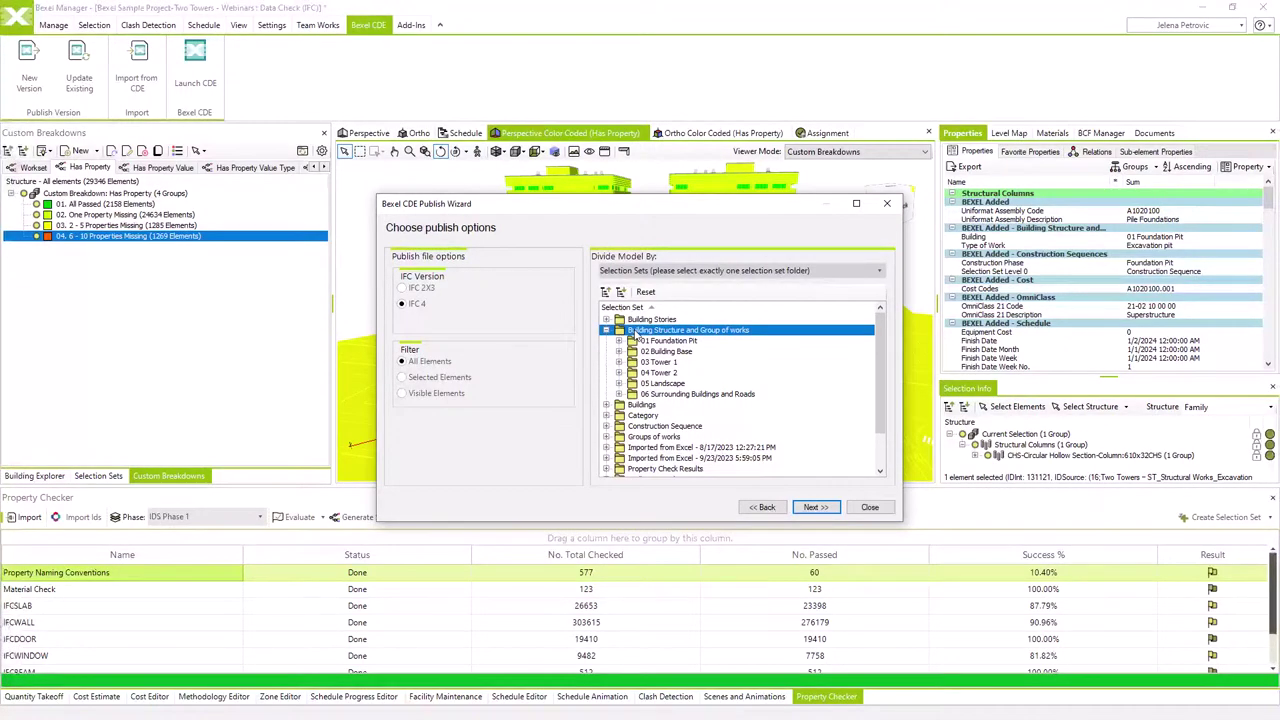
click(817, 507)
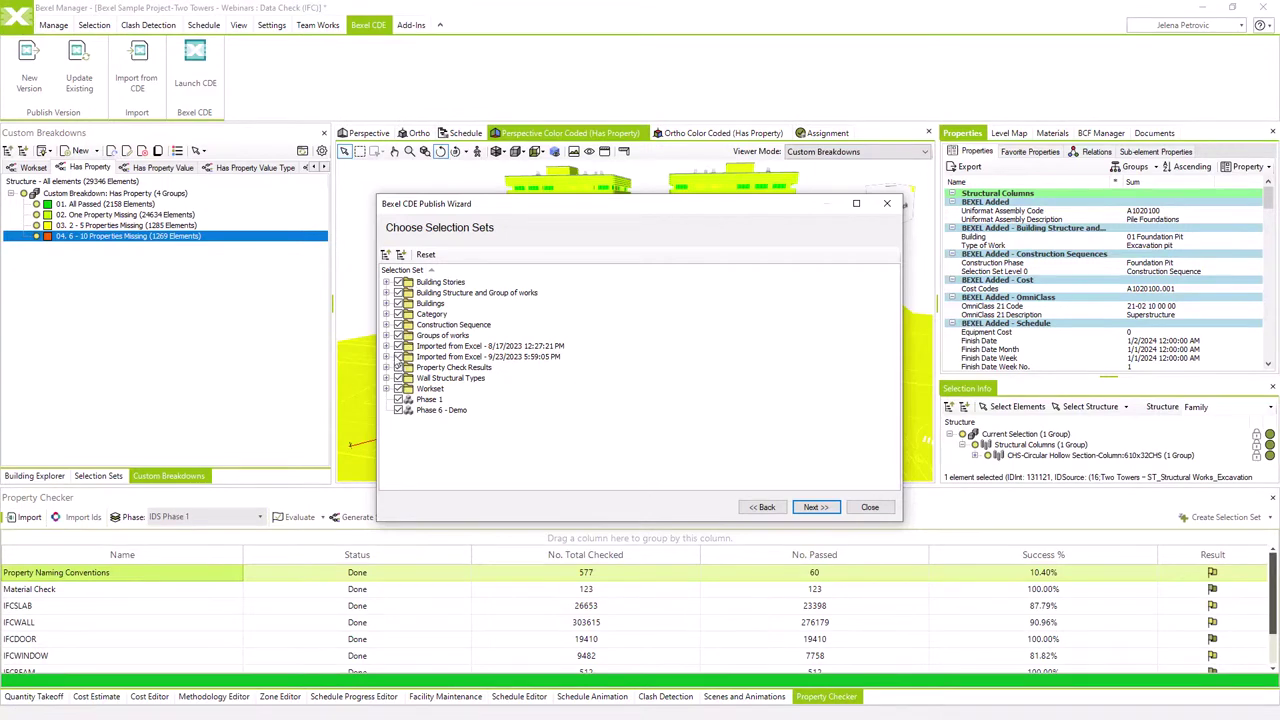
Exclude both Imported from Excel folders and the Phase 1 and Phase 6 - Demo sets from the selection sets being published.
click(387, 368)
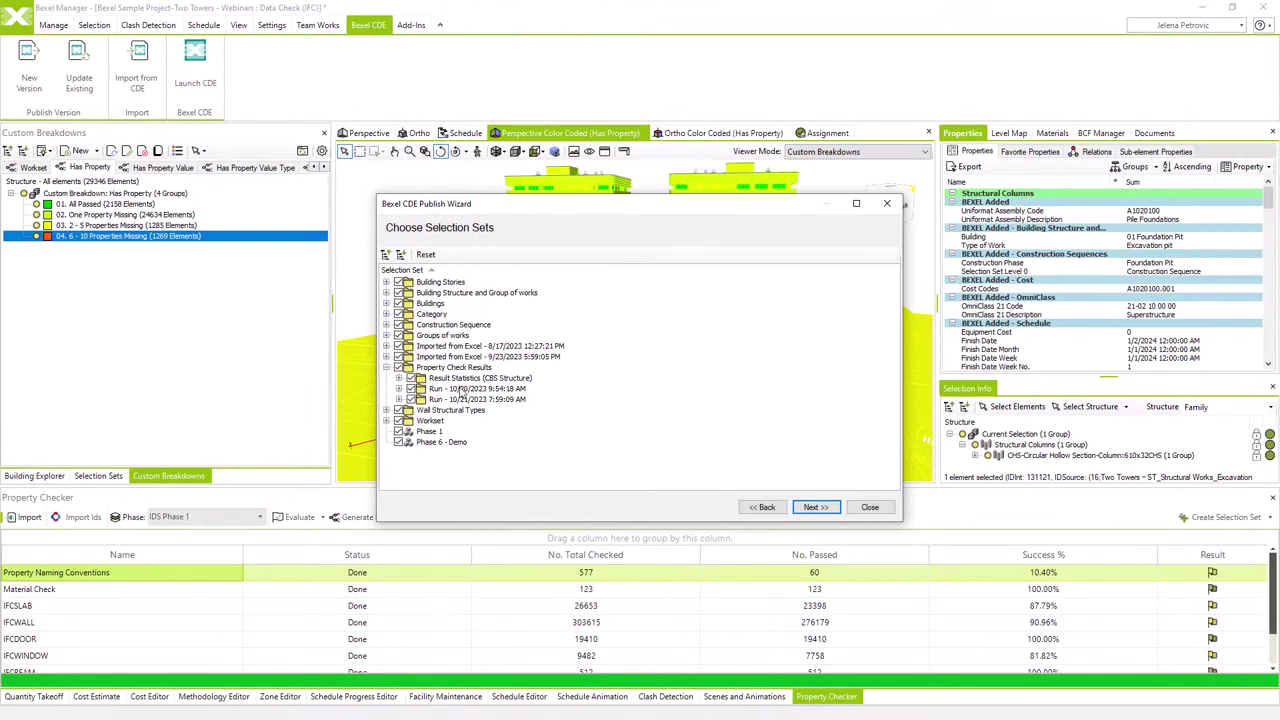
click(398, 431)
click(398, 442)
click(399, 346)
click(399, 357)
click(386, 368)
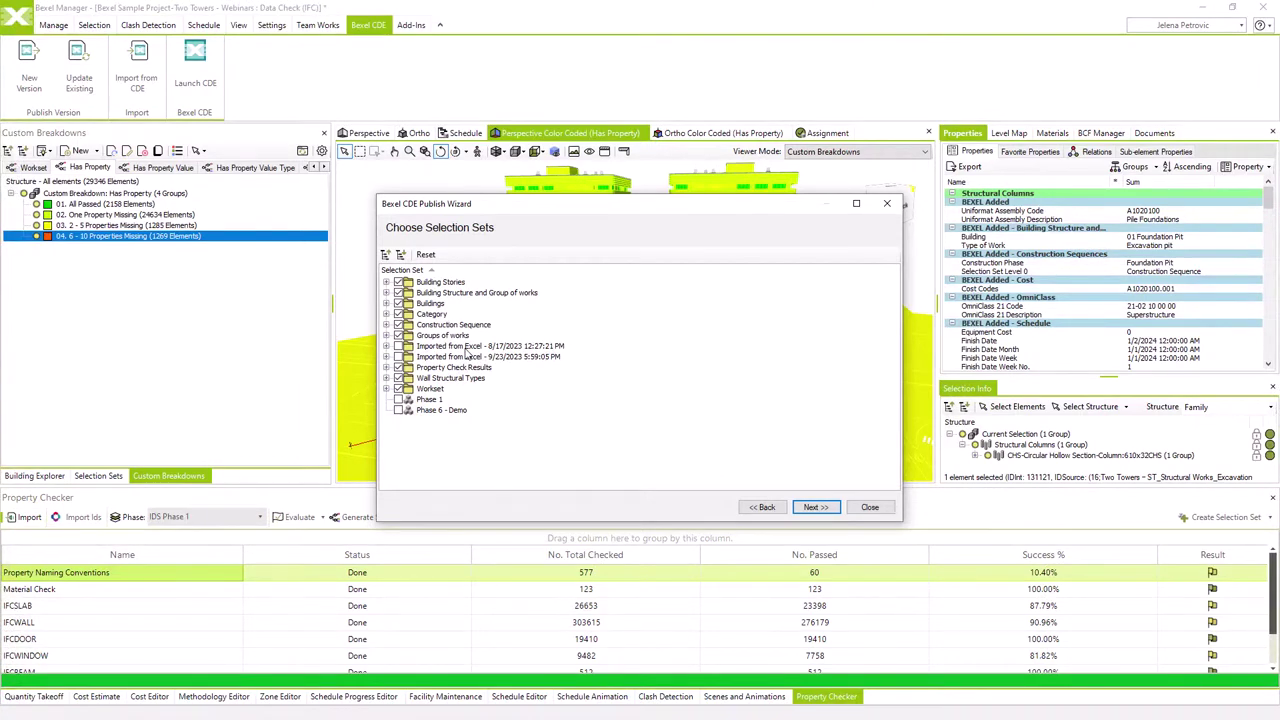
click(815, 507)
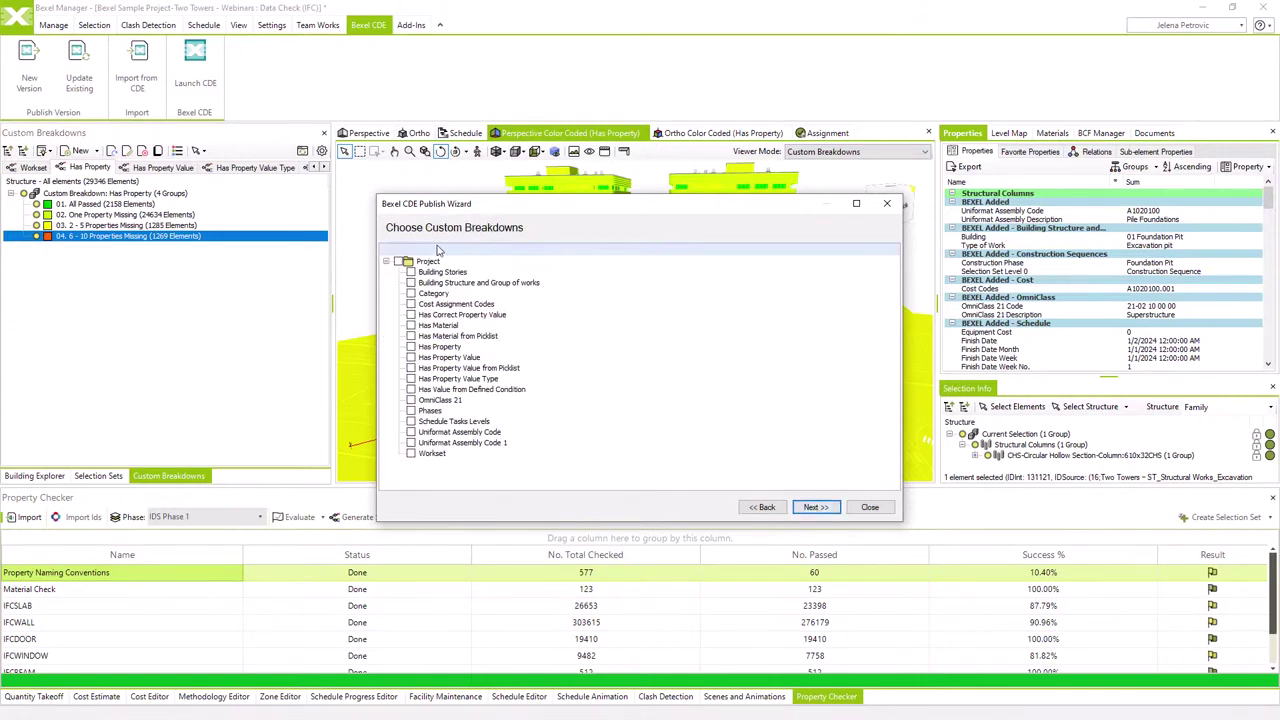
Include all of the project's custom breakdowns in the published version, covering the Has Correct Property Value to Has Value from Defined Condition checks.
click(398, 261)
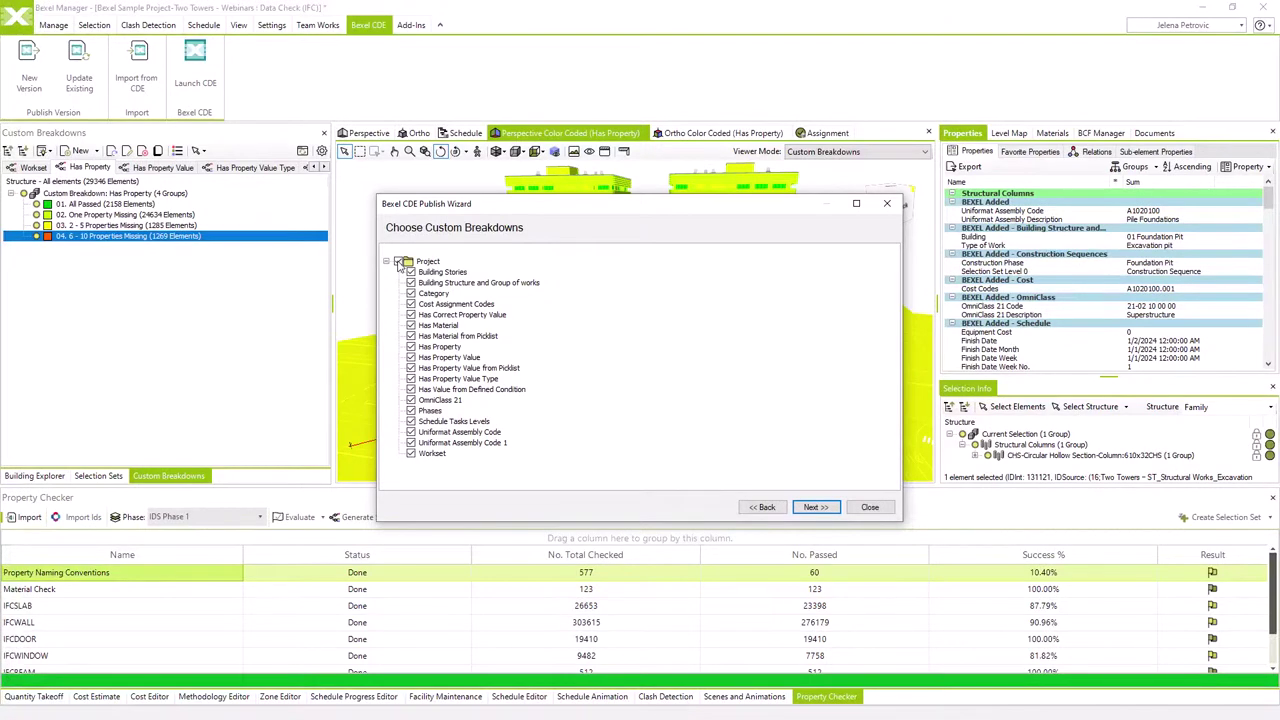
click(460, 318)
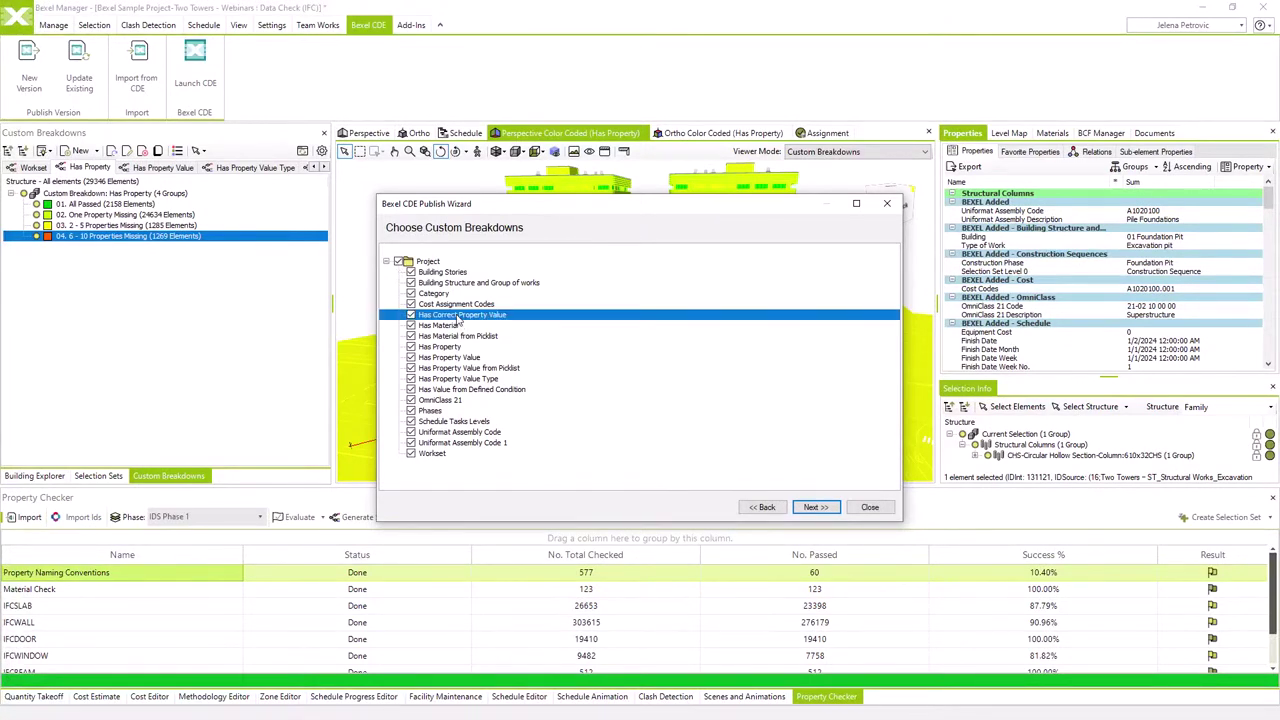
shift+click(463, 390)
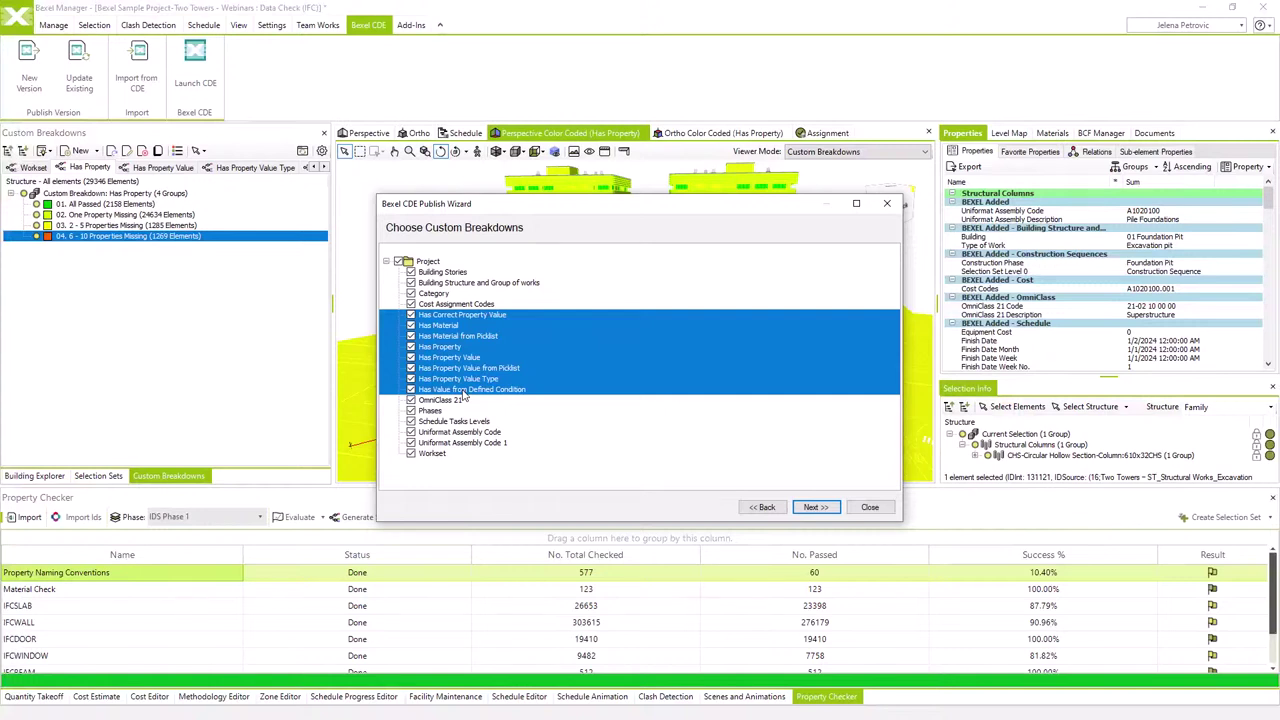
click(815, 507)
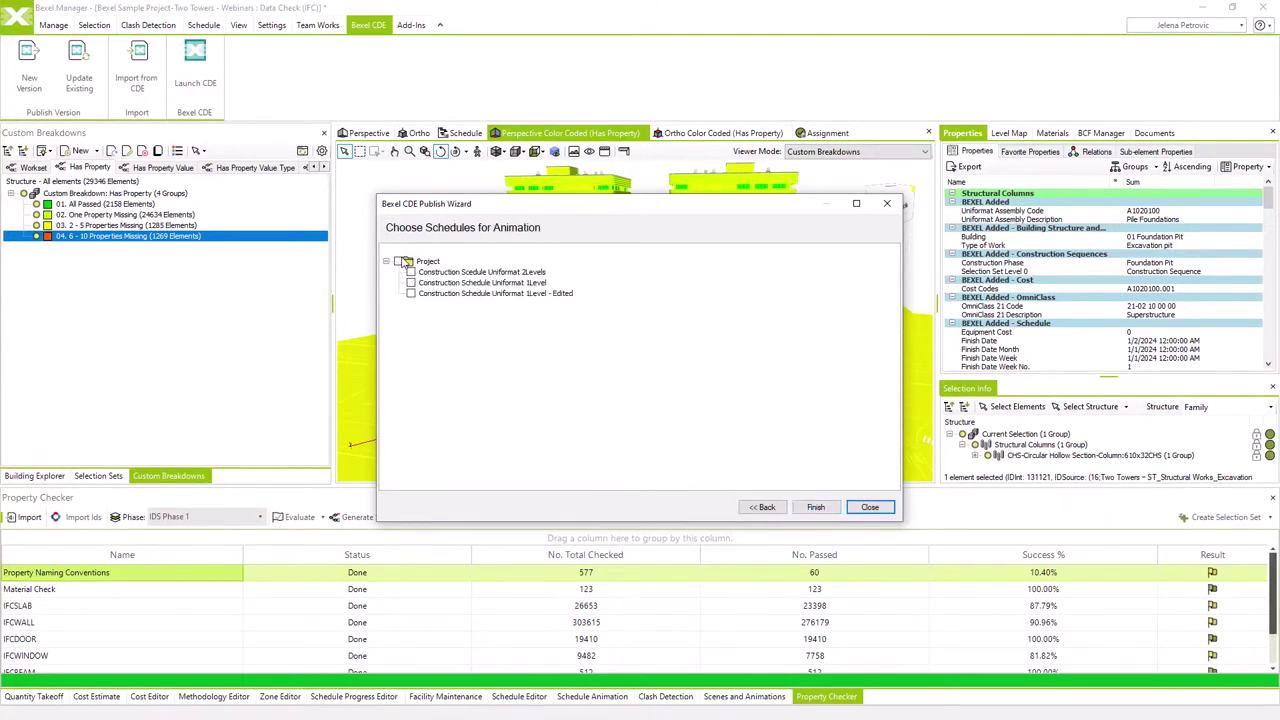
Include all project schedules for animation and finish uploading the new version.
click(400, 261)
click(815, 506)
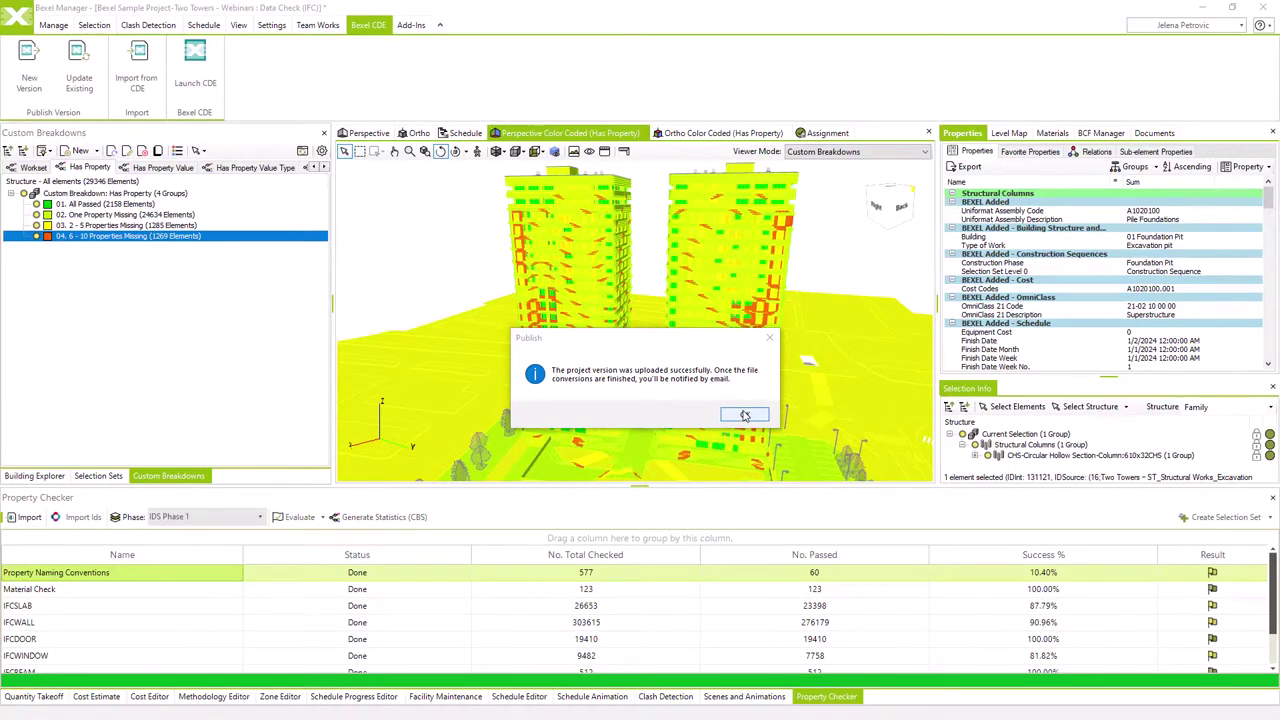
click(744, 415)
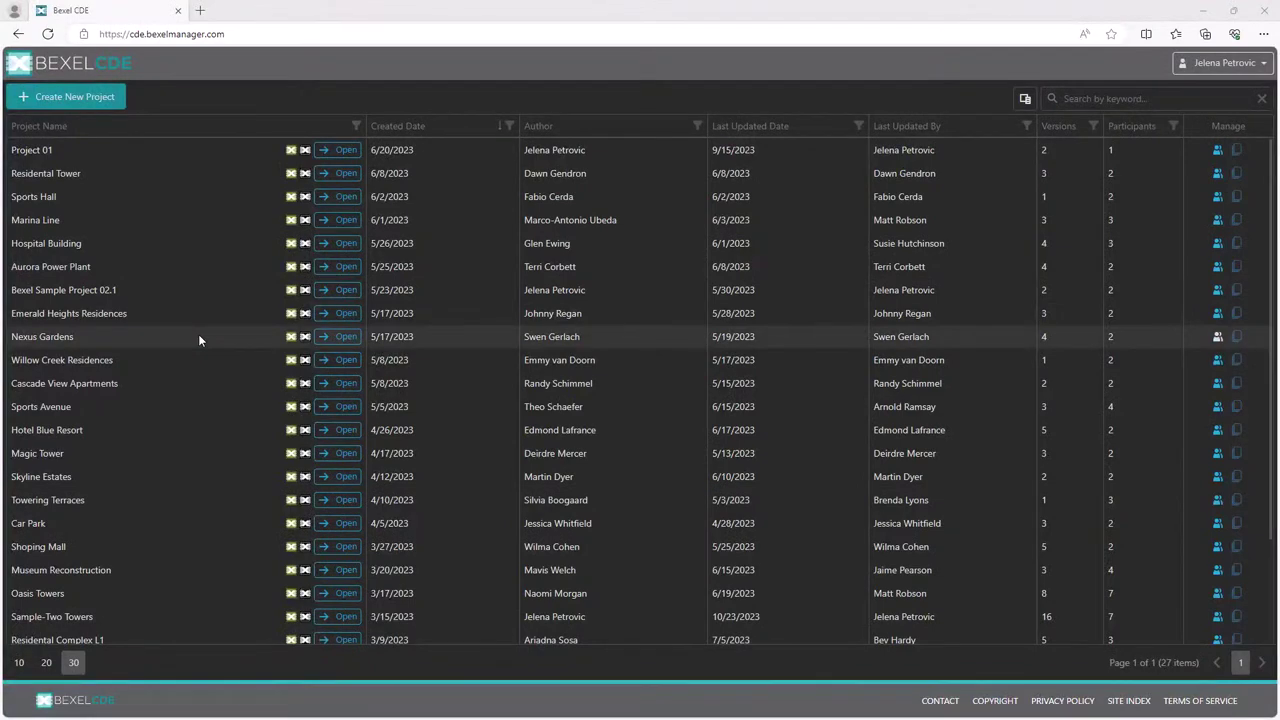
Switch to Bexel CDE in the browser, open the Sample-Two Towers project and expand its Foundation Pit source and Two Towers Residential Complex document folder.
scroll(189, 243, down, 3)
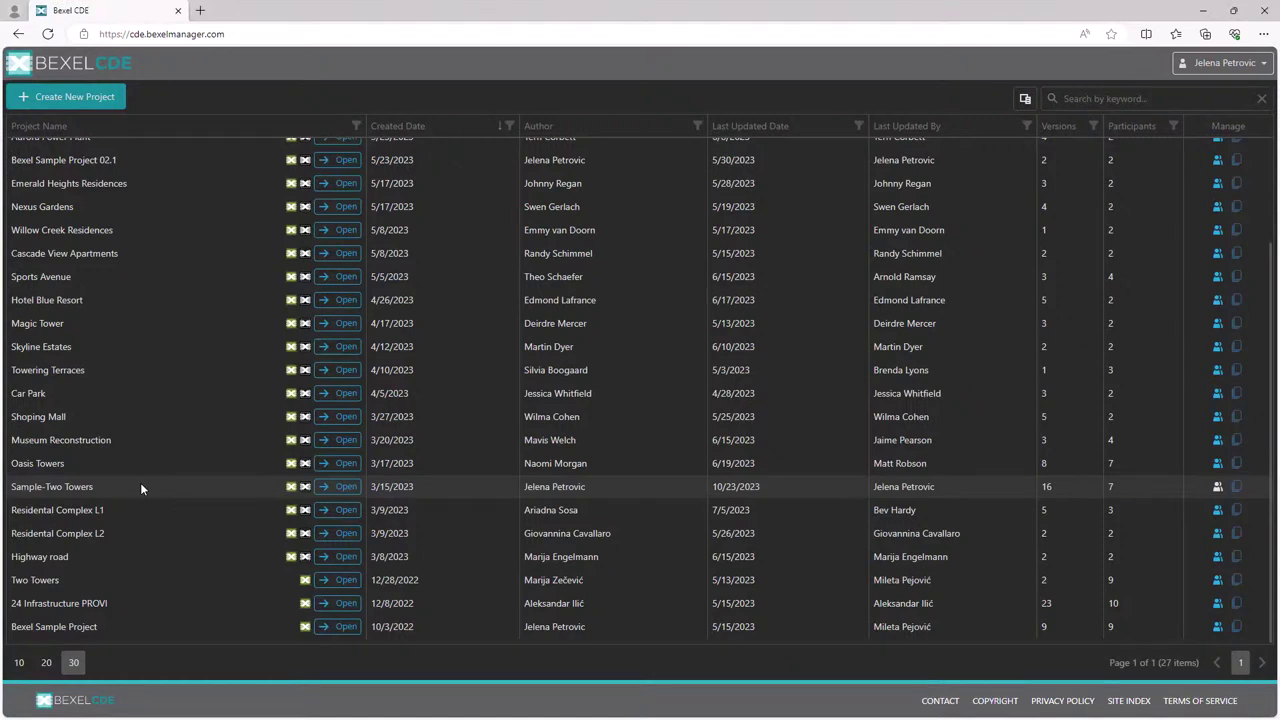
click(340, 487)
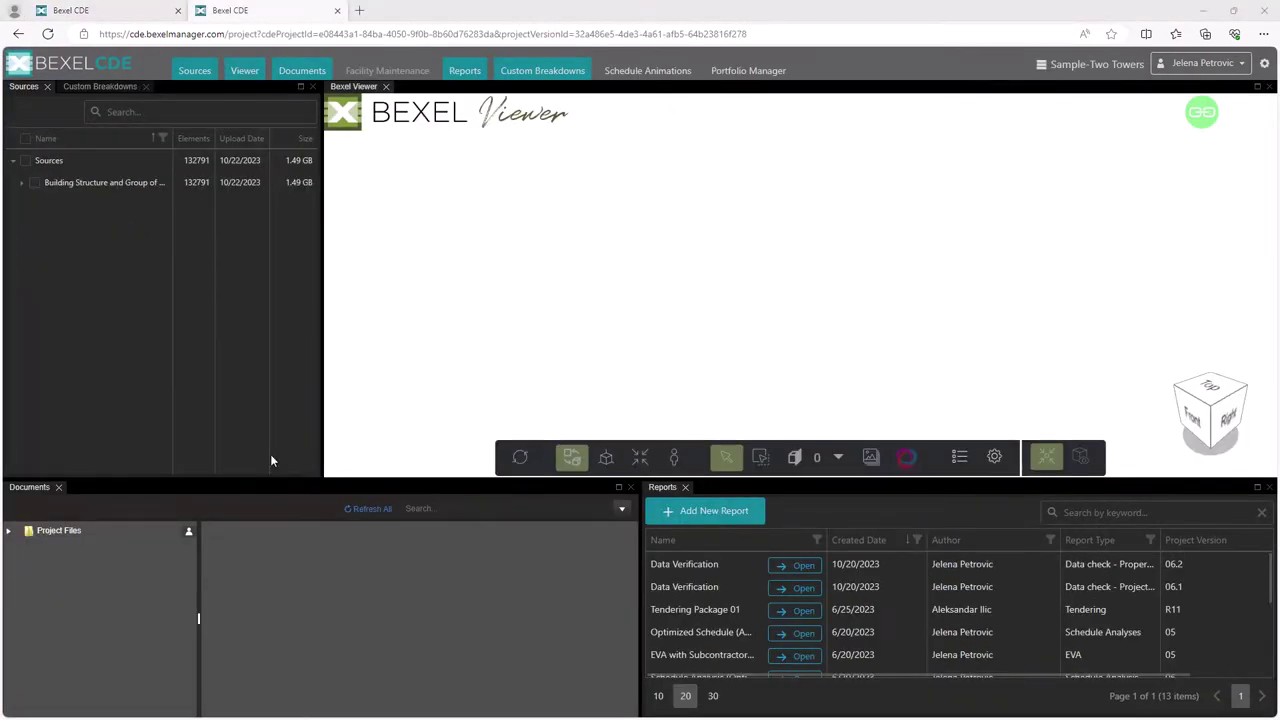
click(22, 183)
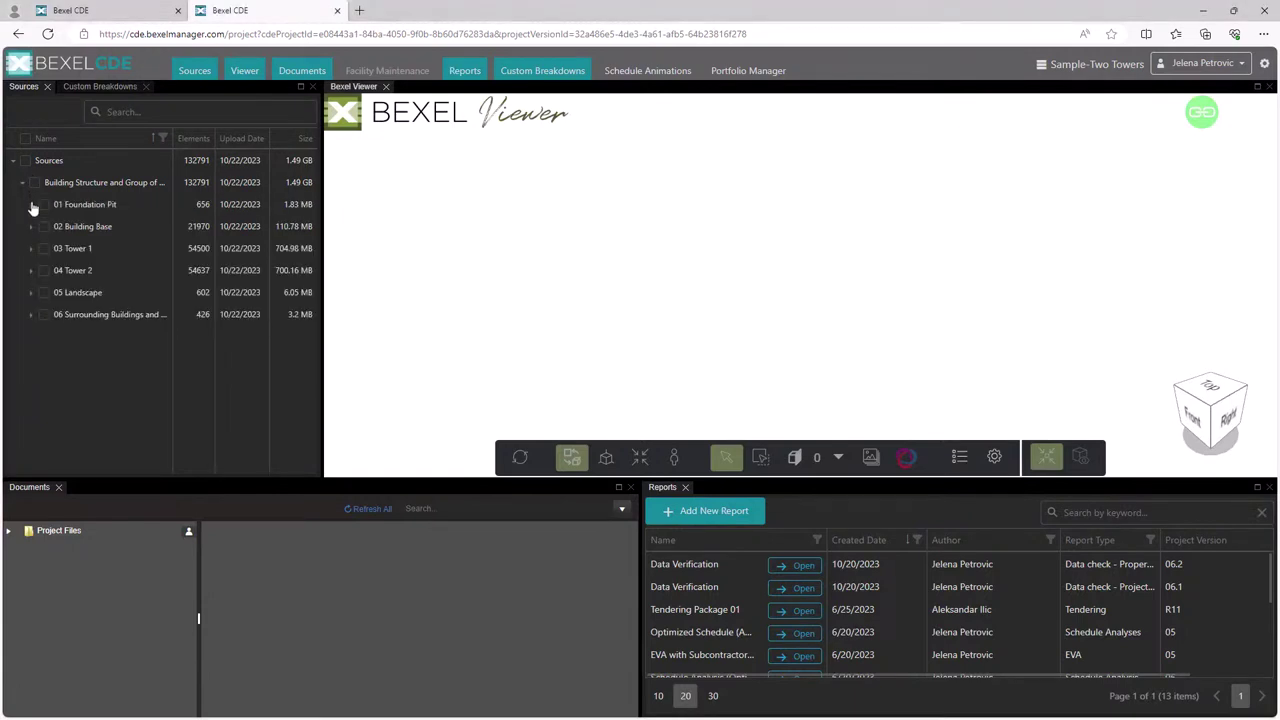
click(31, 204)
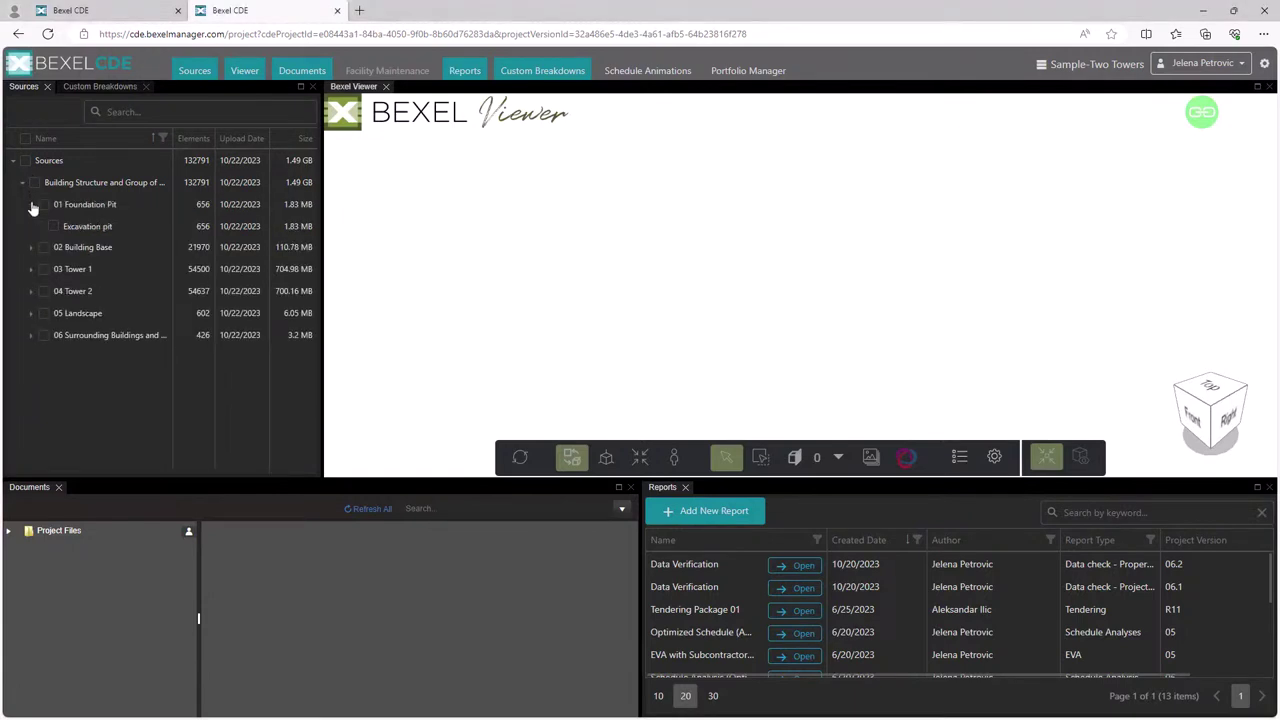
click(60, 531)
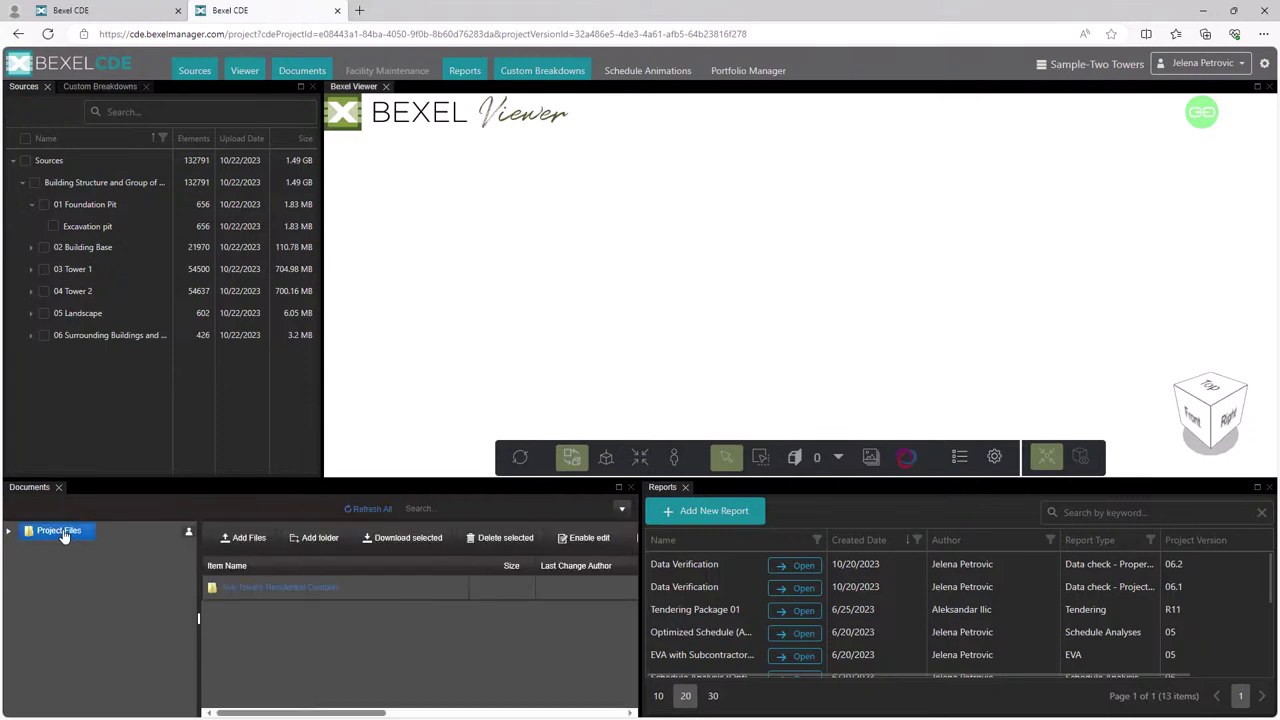
click(245, 589)
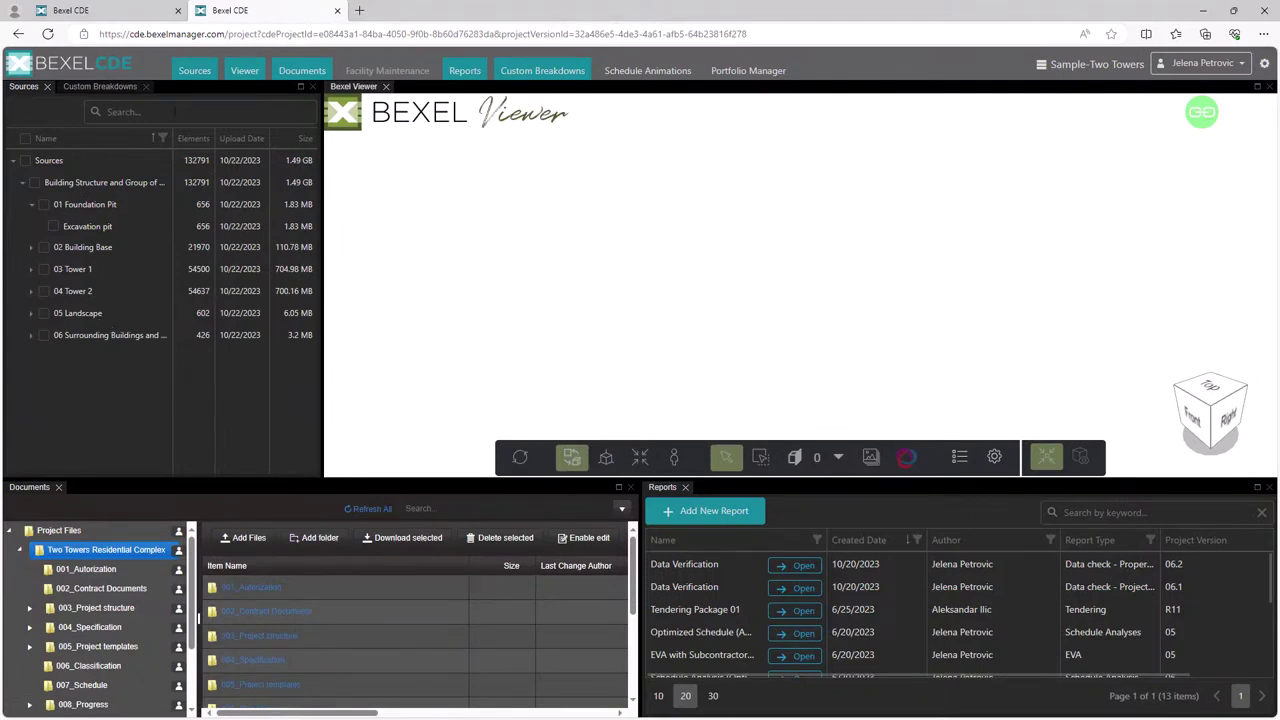
Filter the sources by "structural" and load Structural Works of the Building Base, Tower 1, Tower 2 and Surrounding Buildings into the viewer.
click(173, 111)
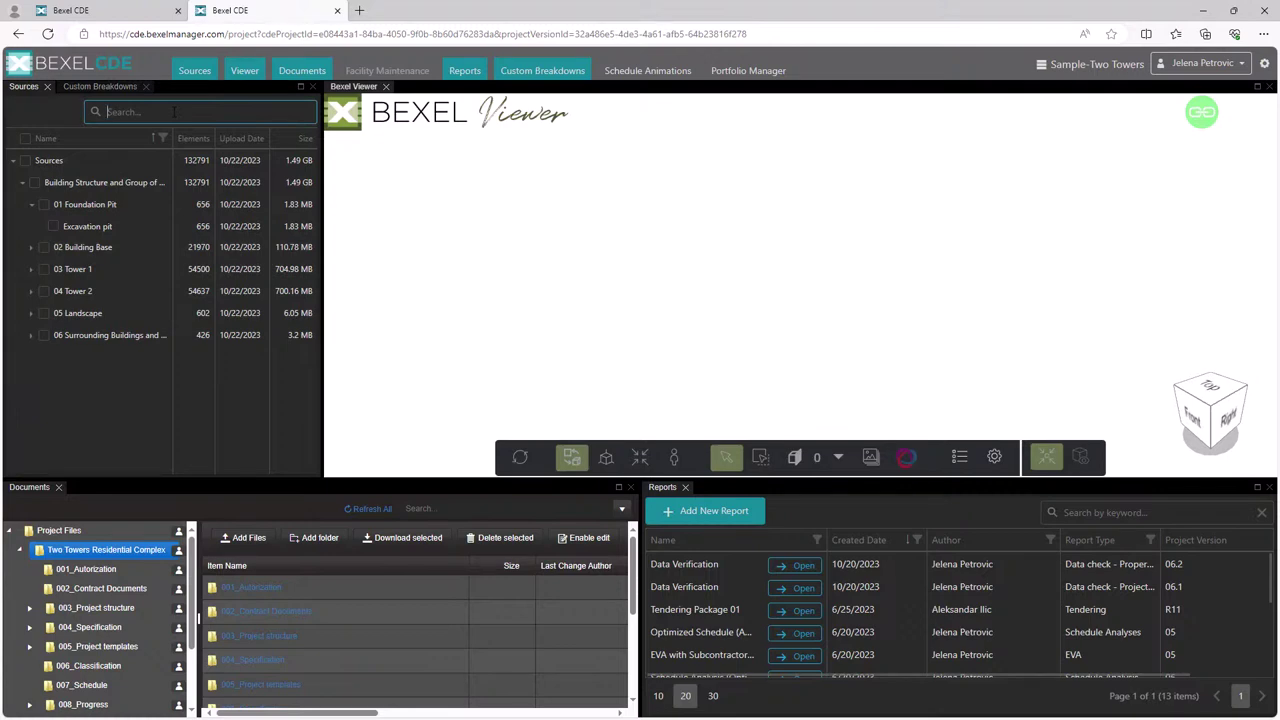
text(structural)
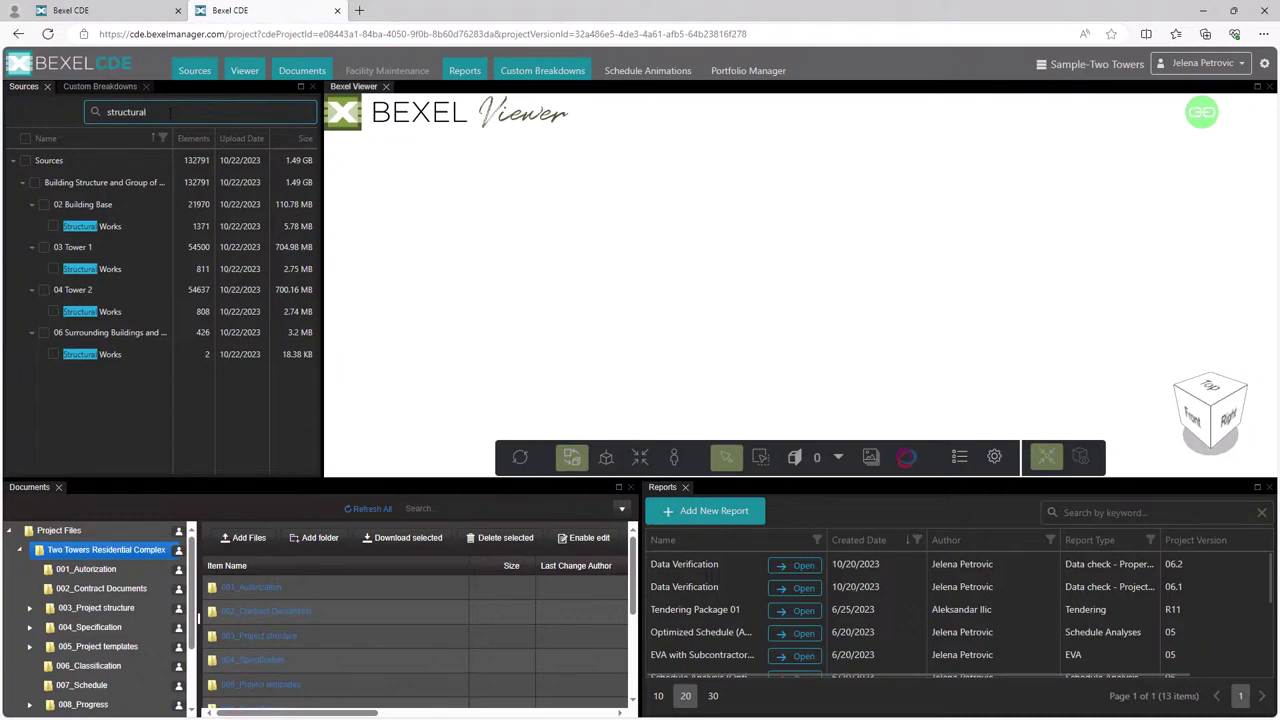
click(54, 227)
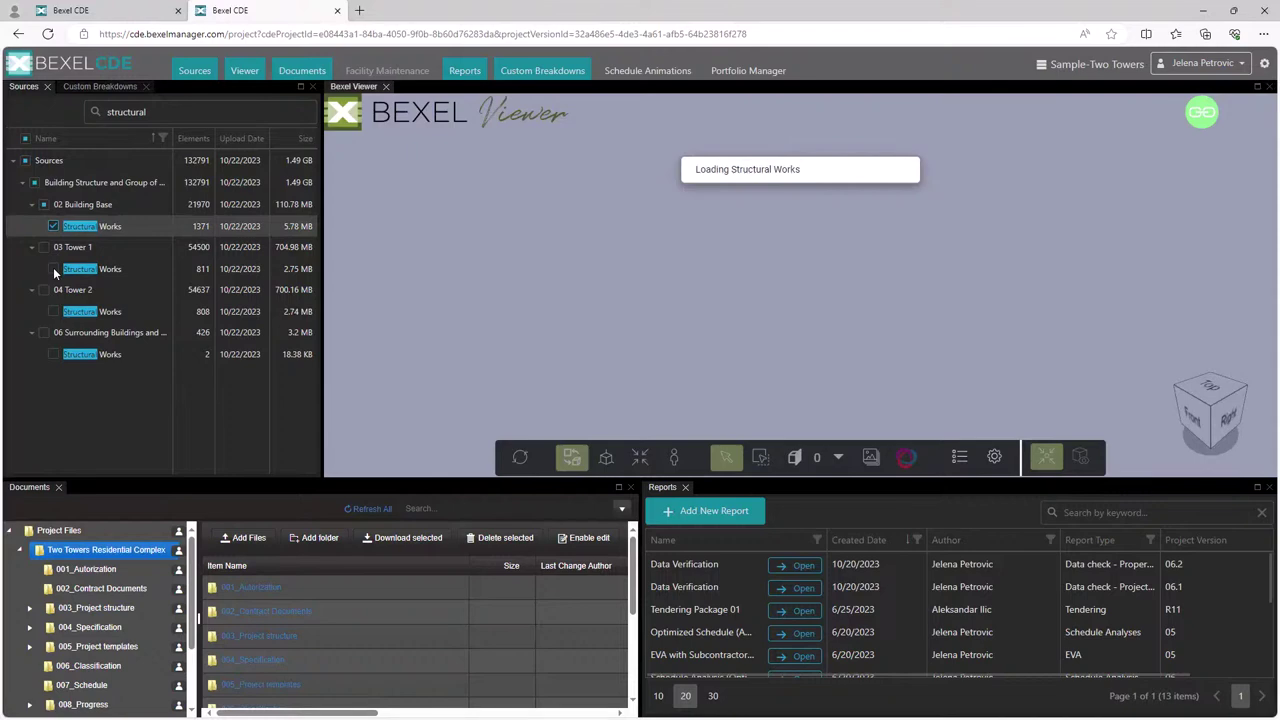
click(53, 268)
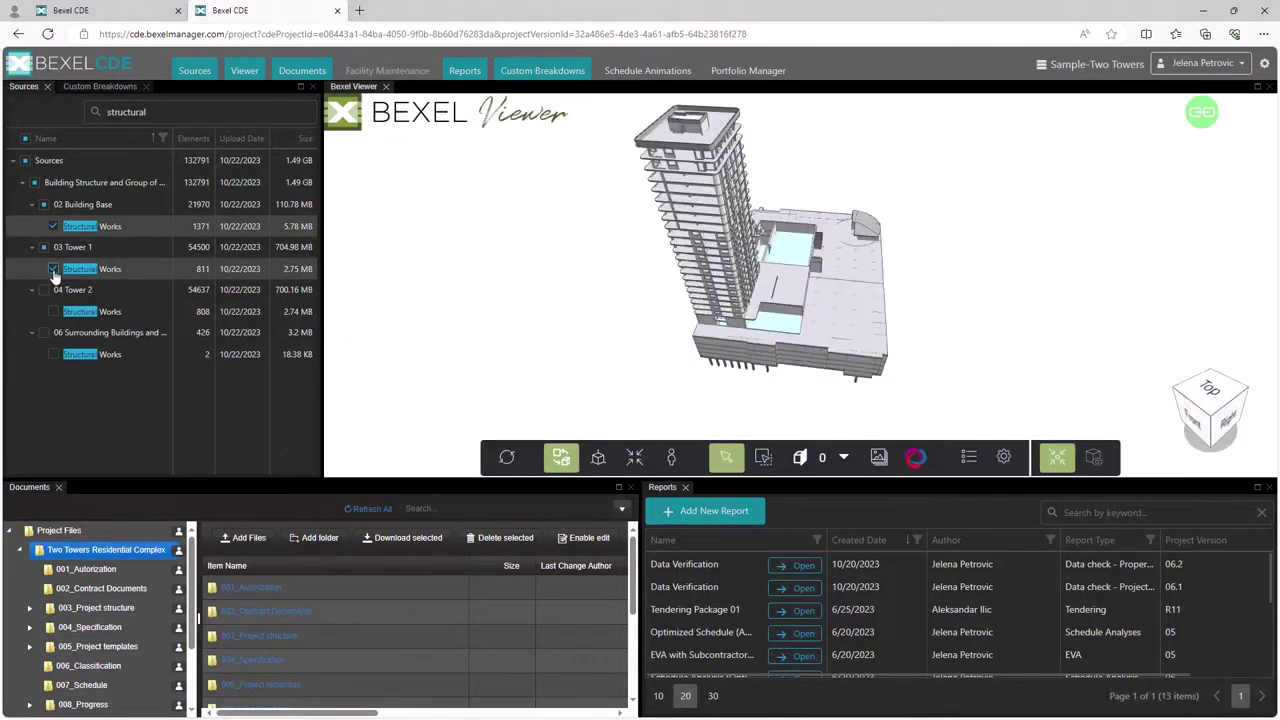
click(53, 312)
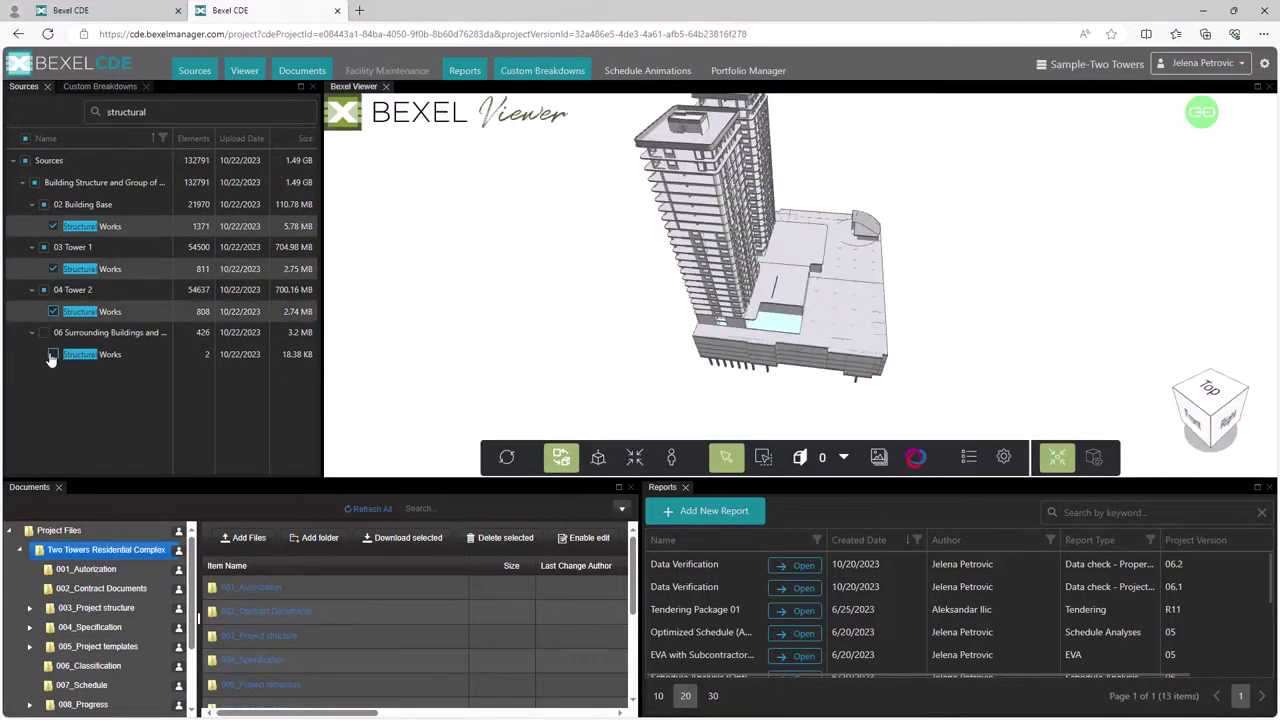
click(53, 355)
drag(746, 357, 583, 301)
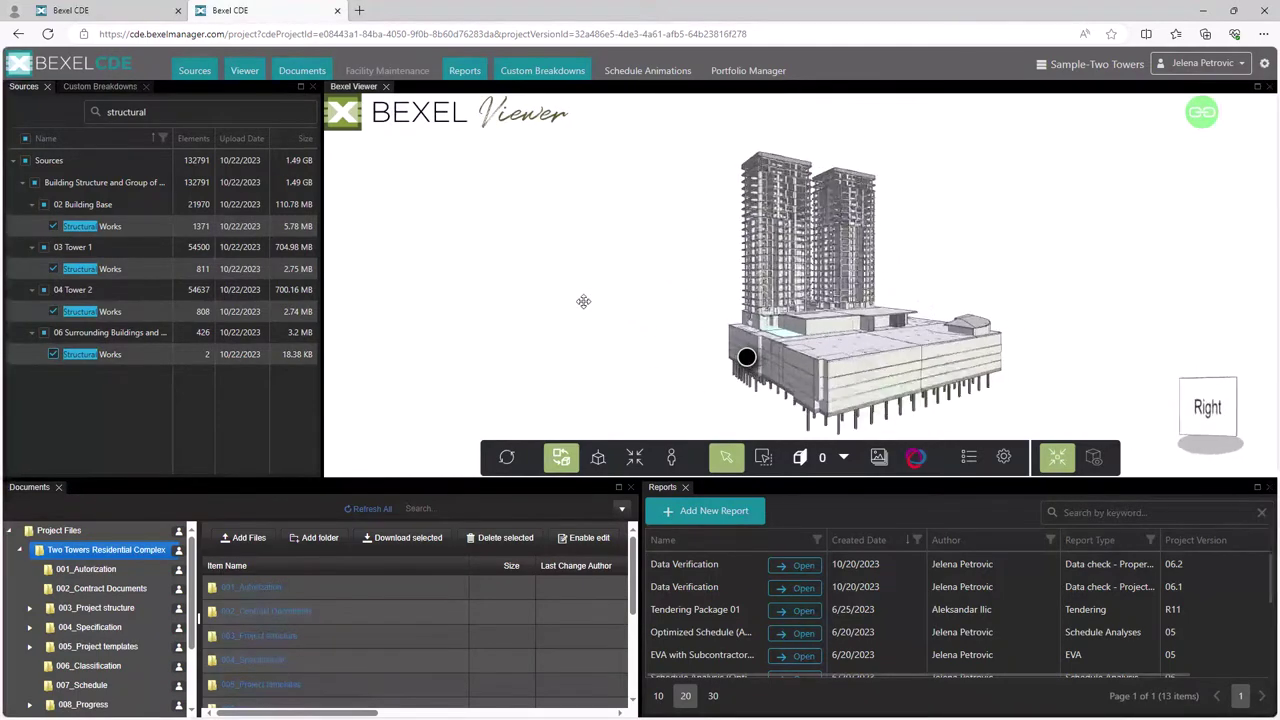
scroll(809, 298, up, 5)
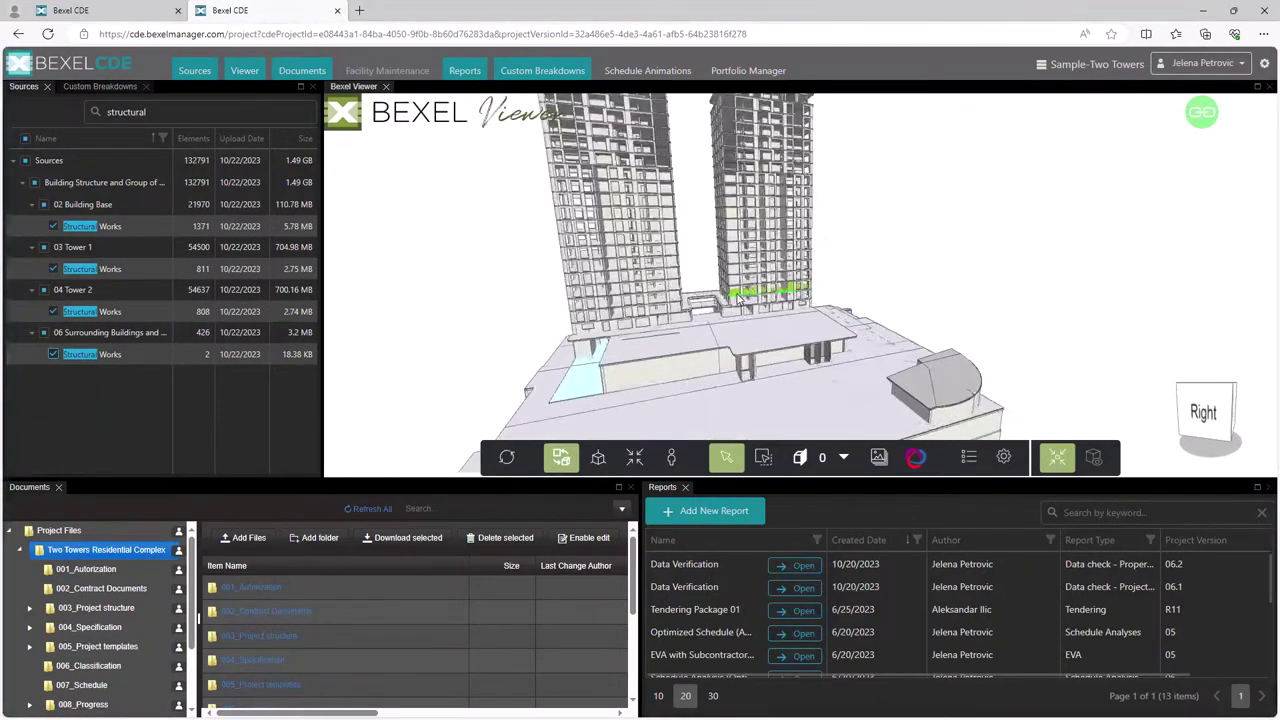
Clear the "structural" filter from the sources and load the 01 Foundation Pit source with its Excavation pit into the viewer.
drag(737, 300, 575, 285)
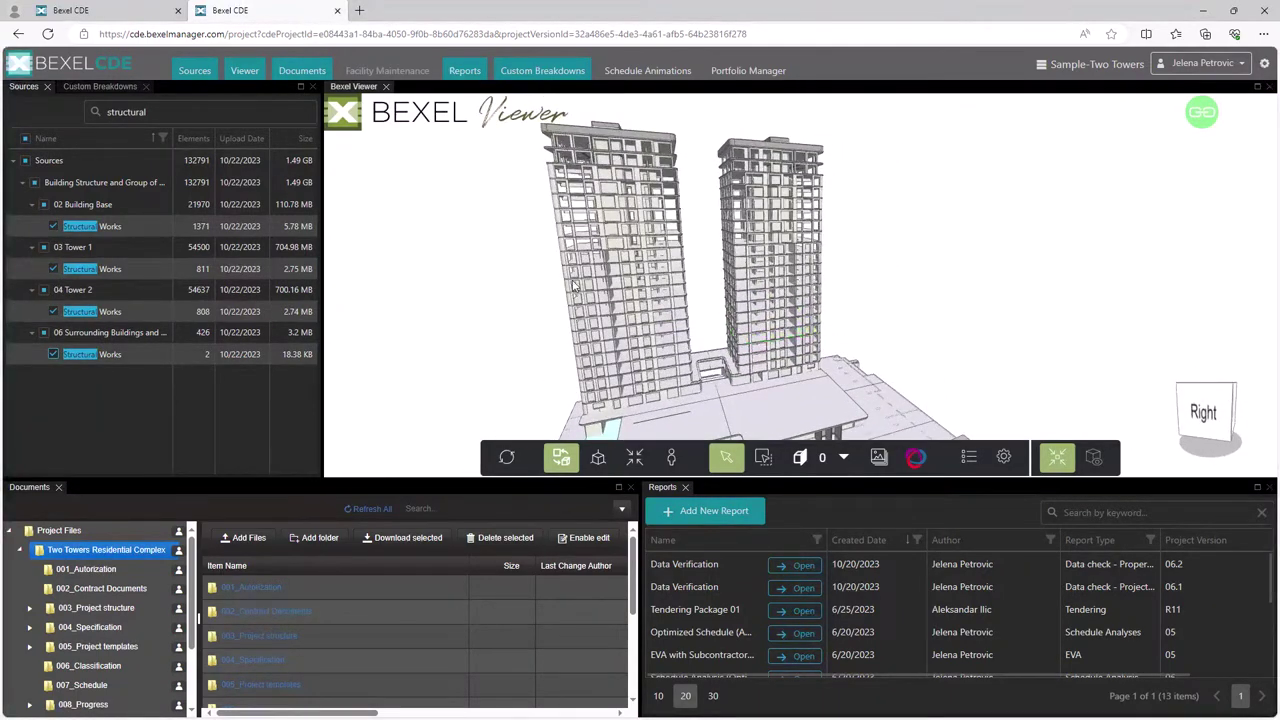
double_click(126, 112)
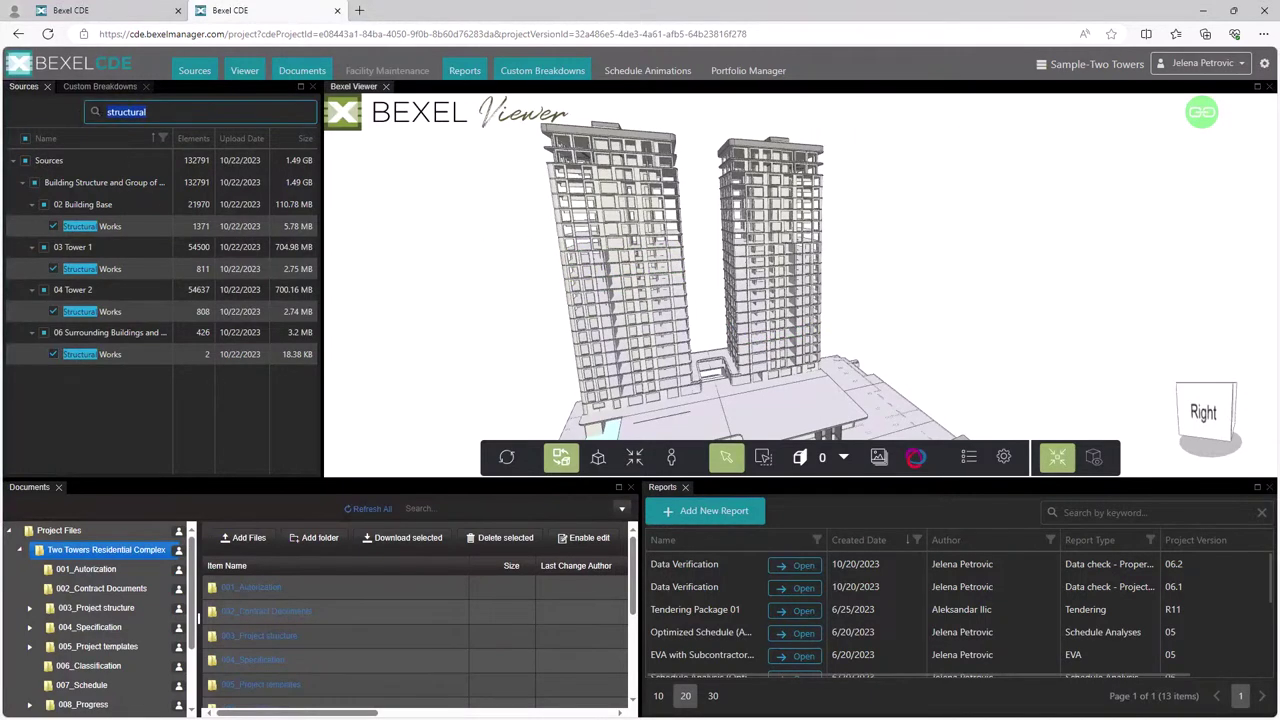
key(BackSpace)
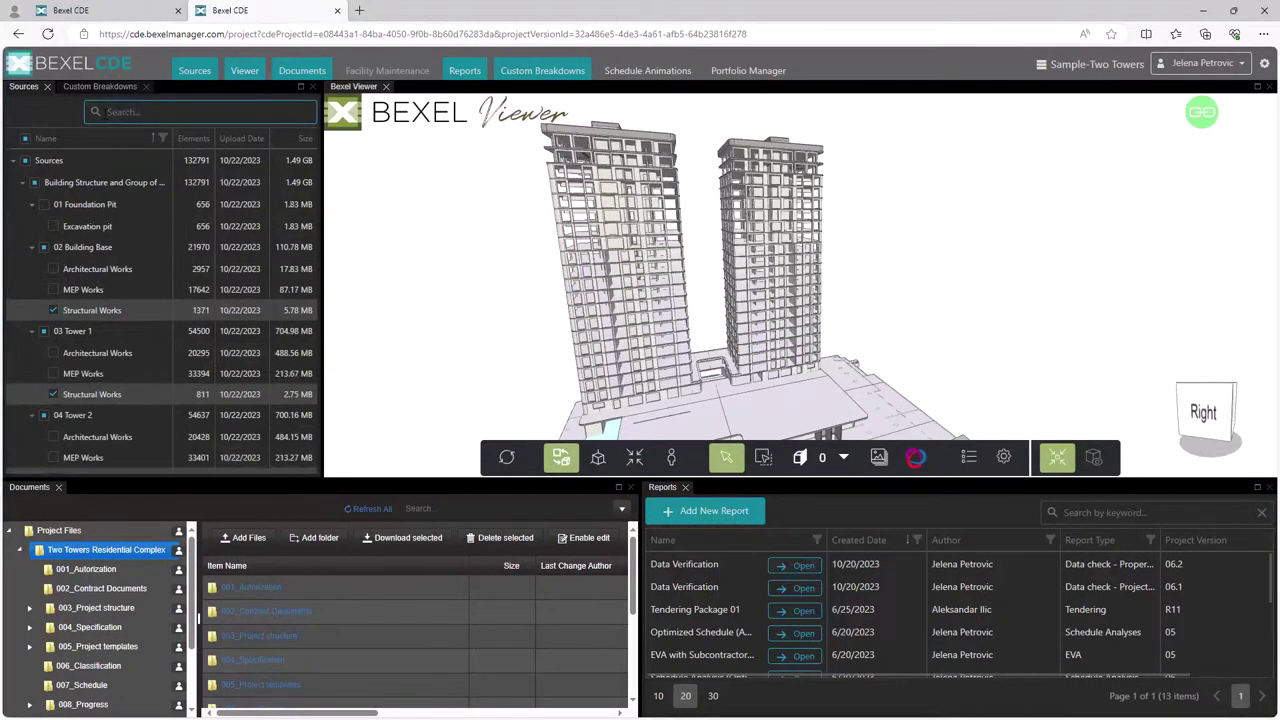
click(44, 205)
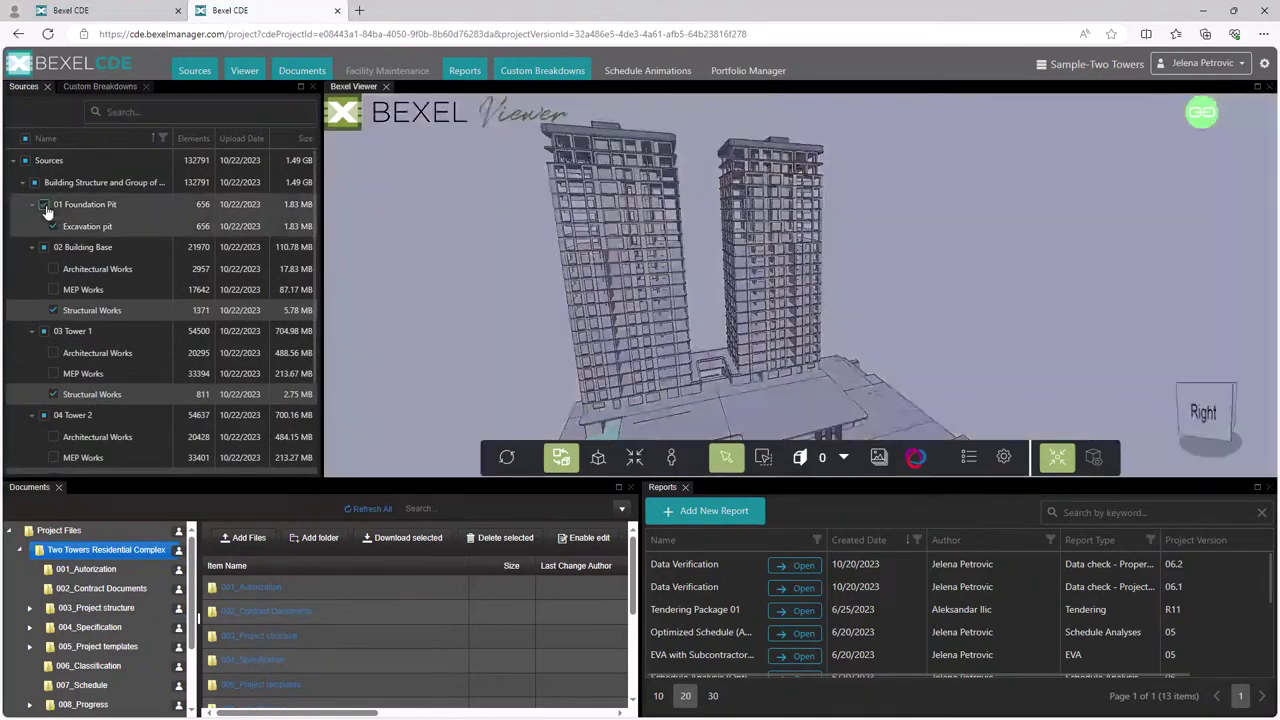
scroll(740, 240, up, 5)
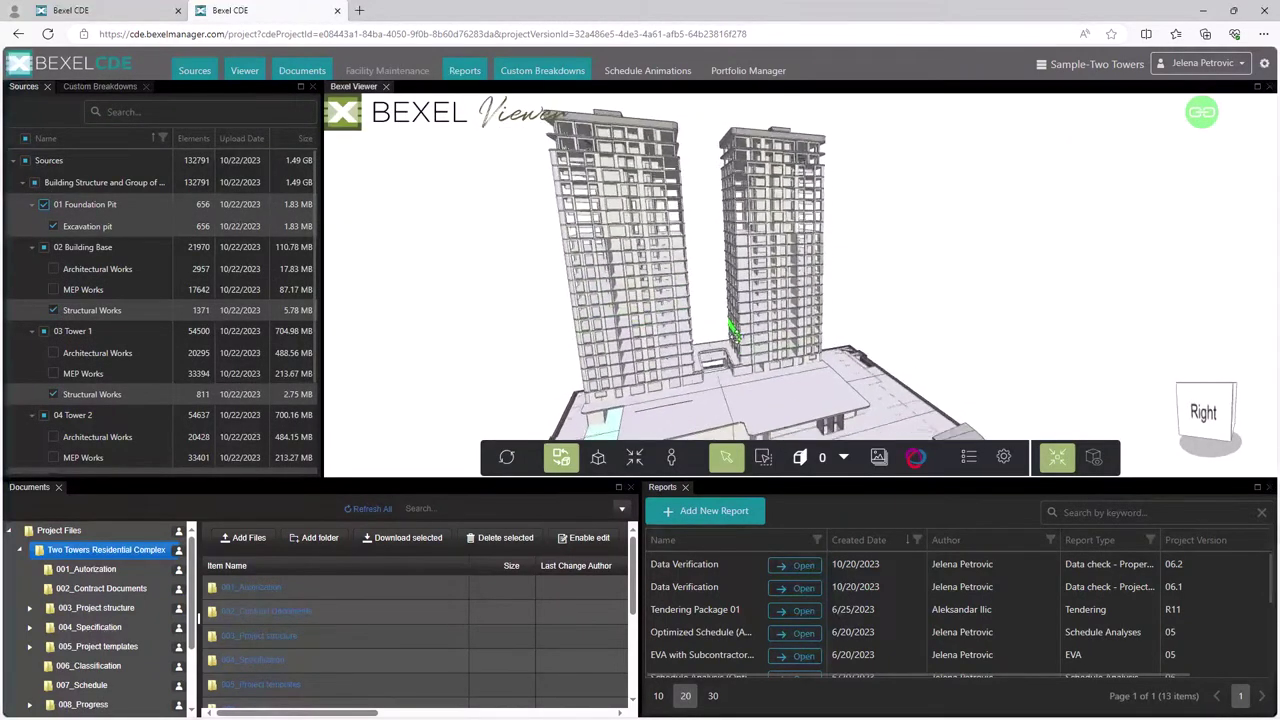
scroll(740, 240, down, 3)
drag(740, 240, 744, 328)
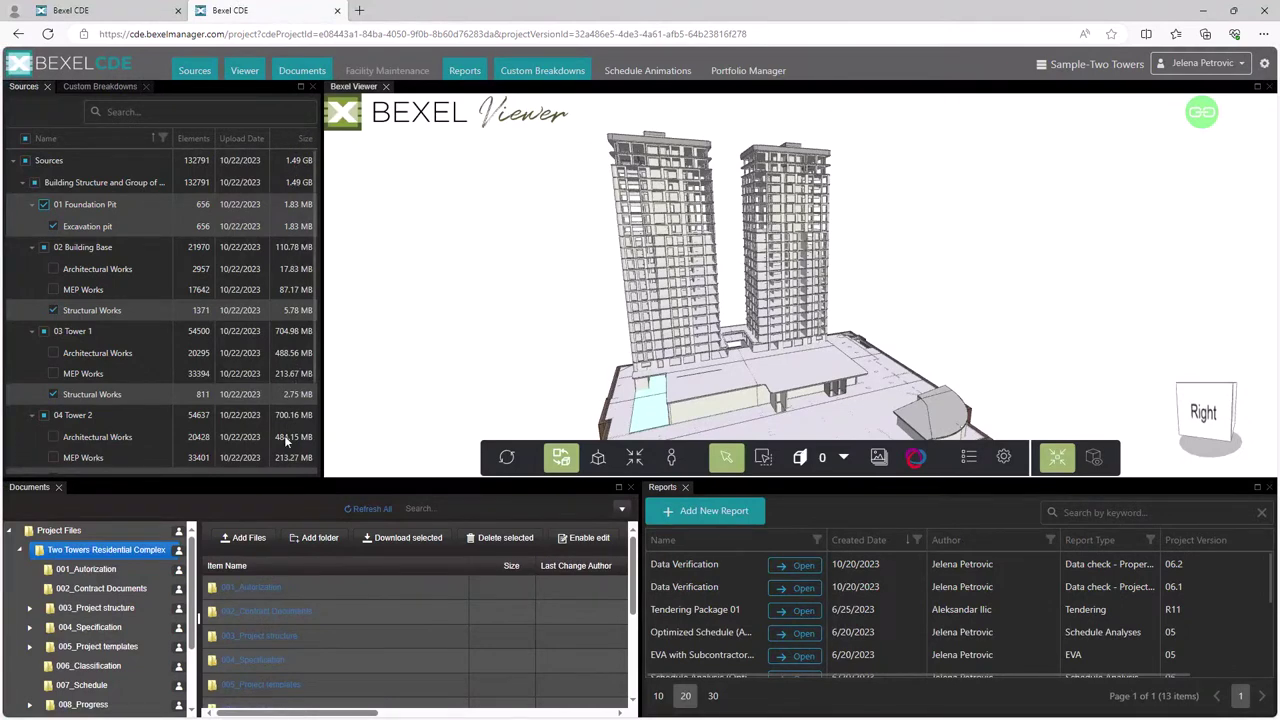
drag(737, 394, 771, 365)
scroll(745, 356, up, 3)
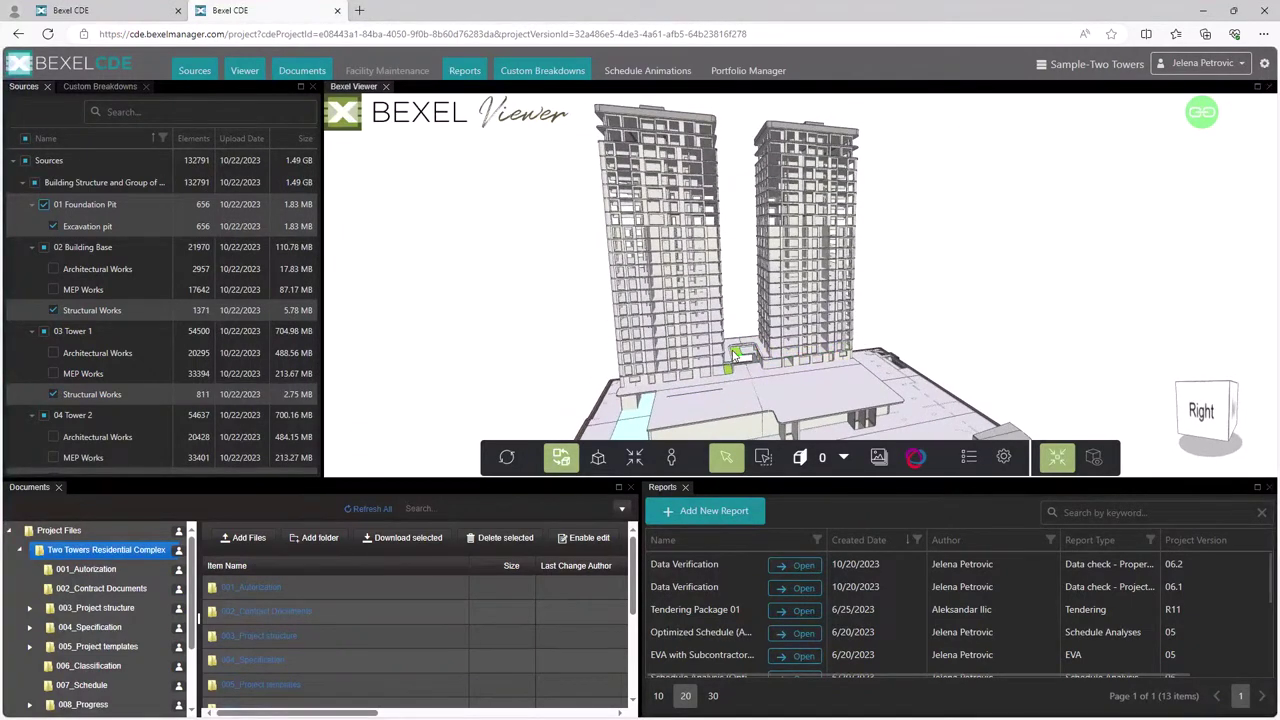
Show the viewer's selection sets and expand Property Check Results down to the 10/21/2023 7:59:09 AM run.
click(345, 106)
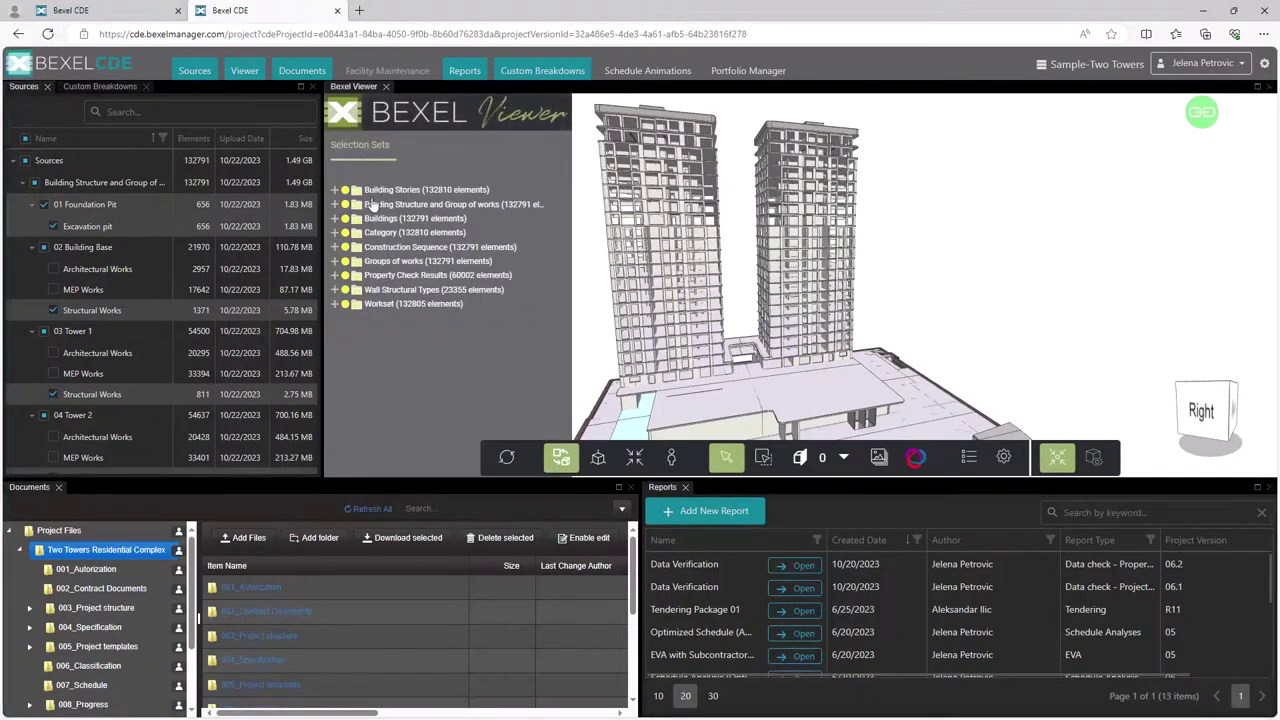
click(335, 276)
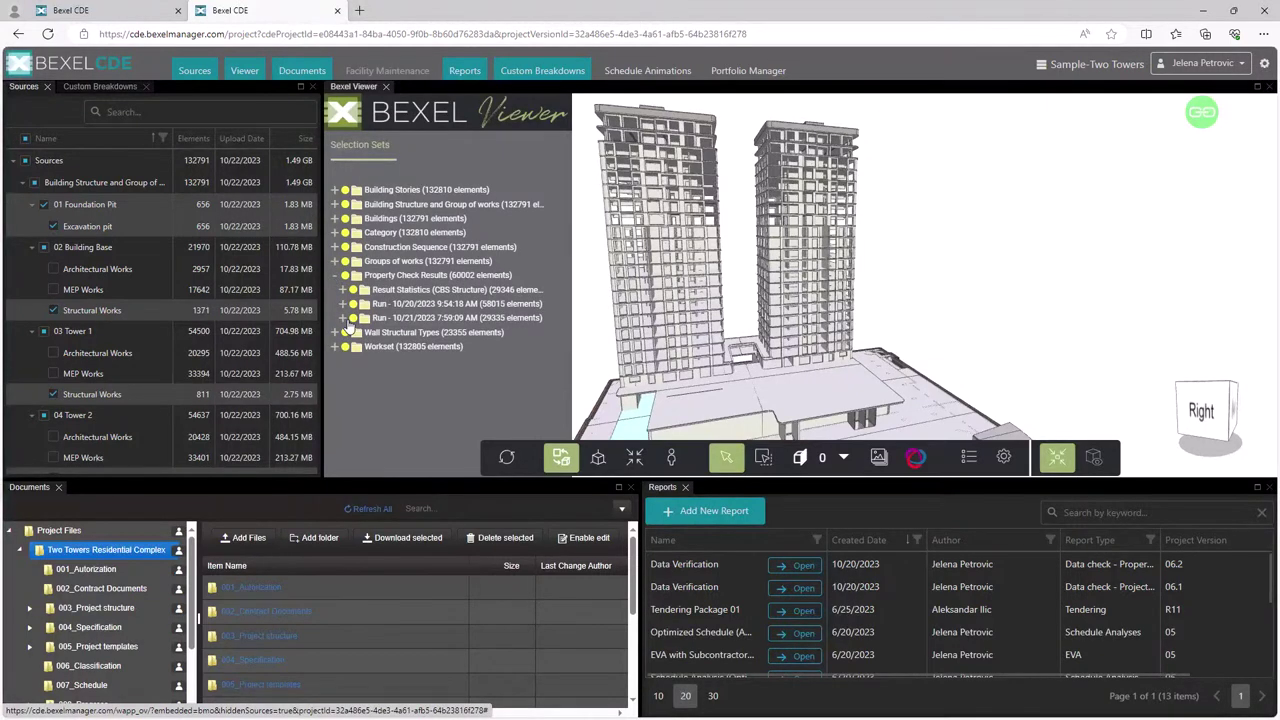
click(343, 318)
Dock Custom Breakdowns below Sources and colour the model by the Has Property breakdown.
drag(118, 87, 121, 333)
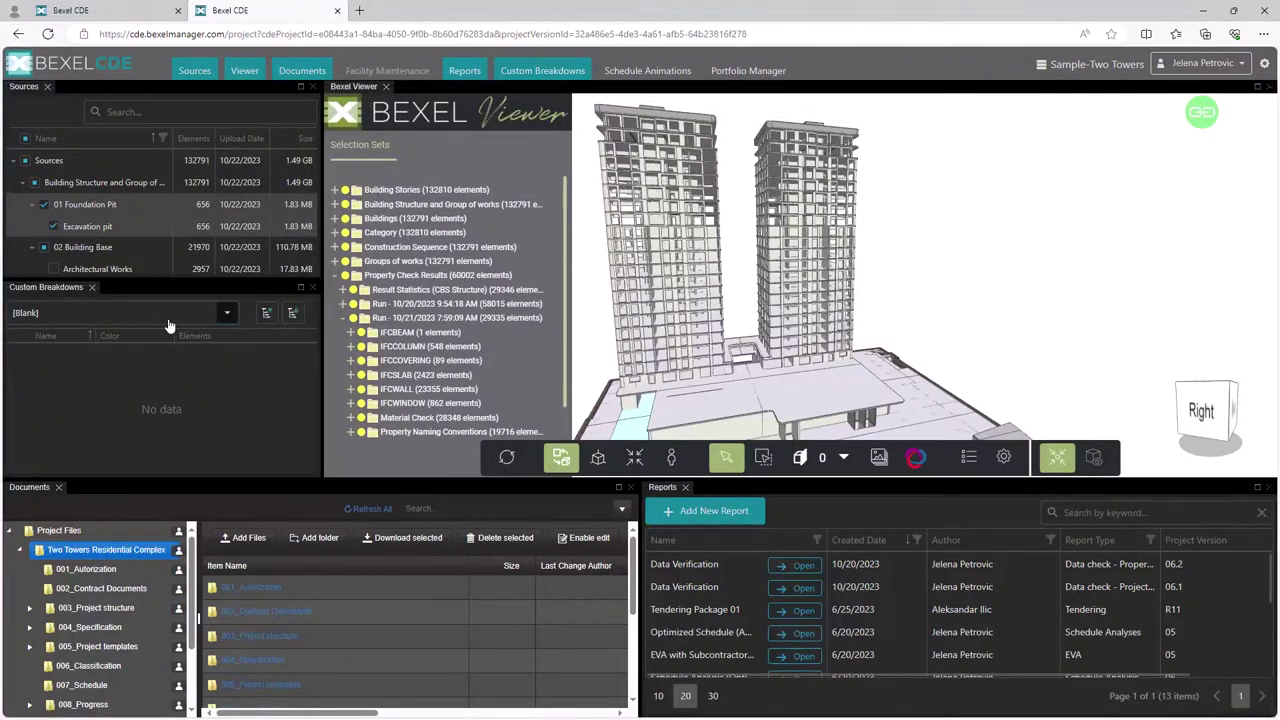
click(227, 313)
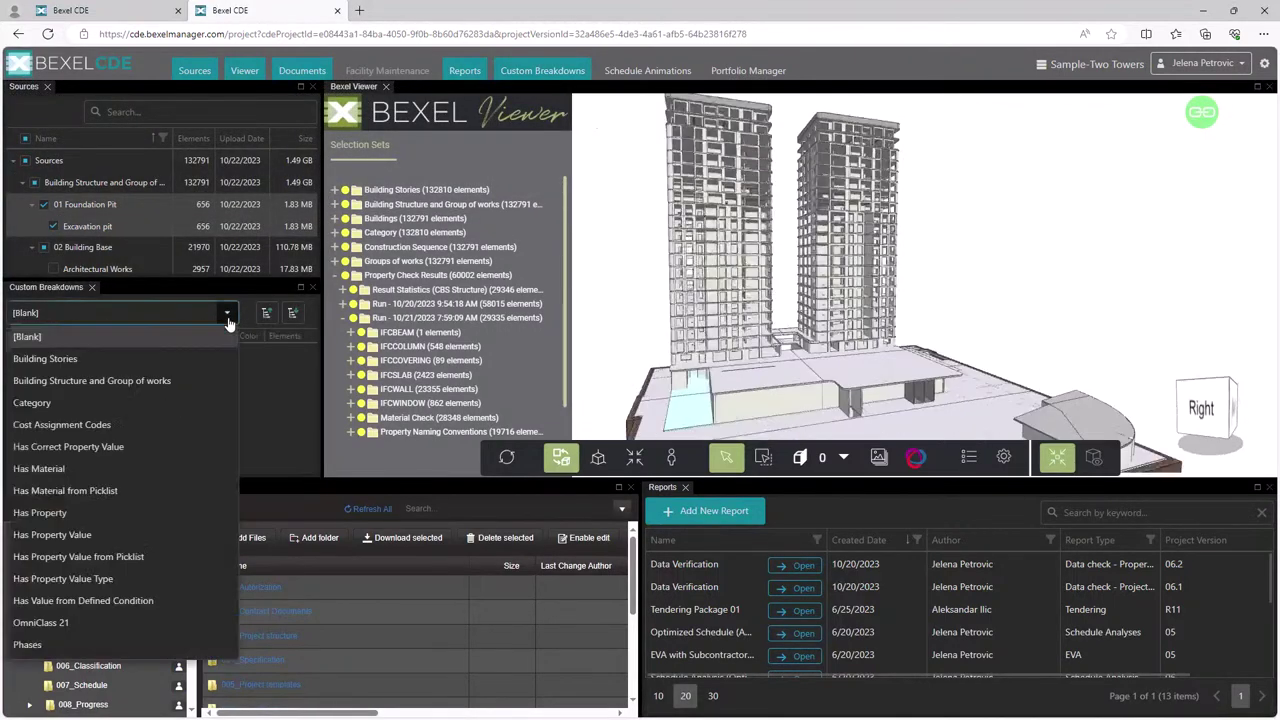
click(160, 512)
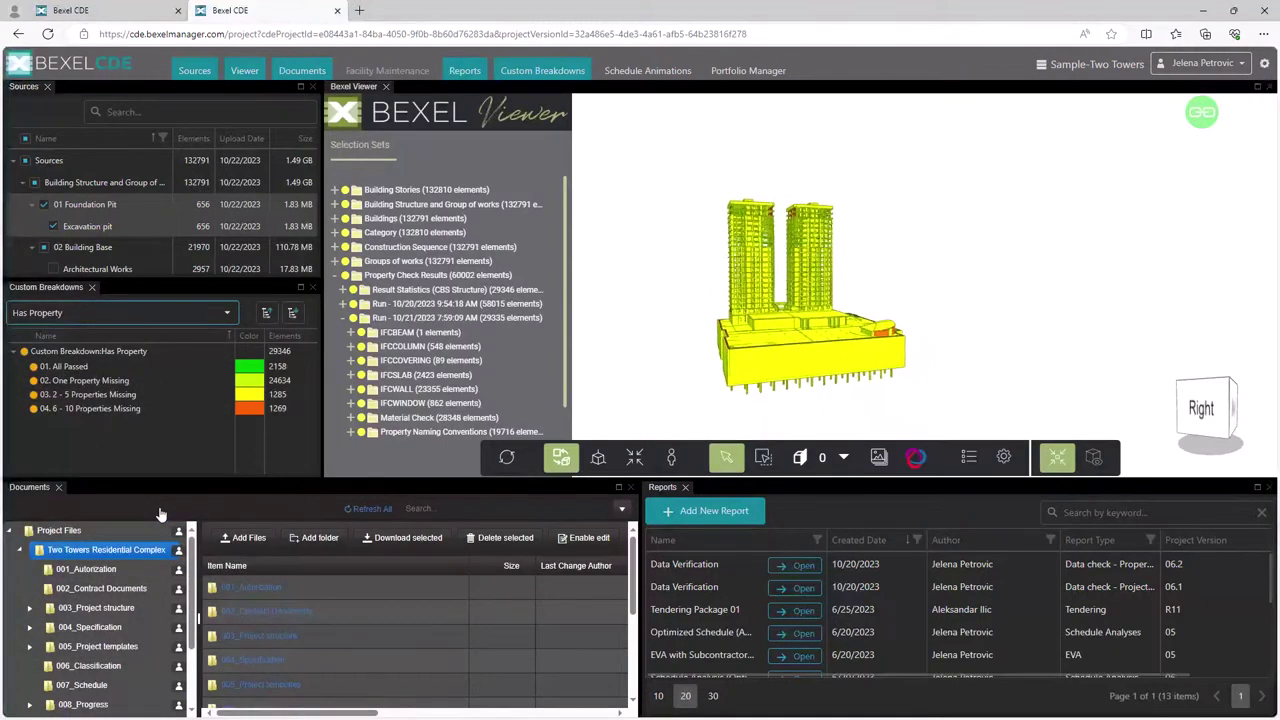
scroll(798, 292, up, 4)
scroll(798, 292, up, 2)
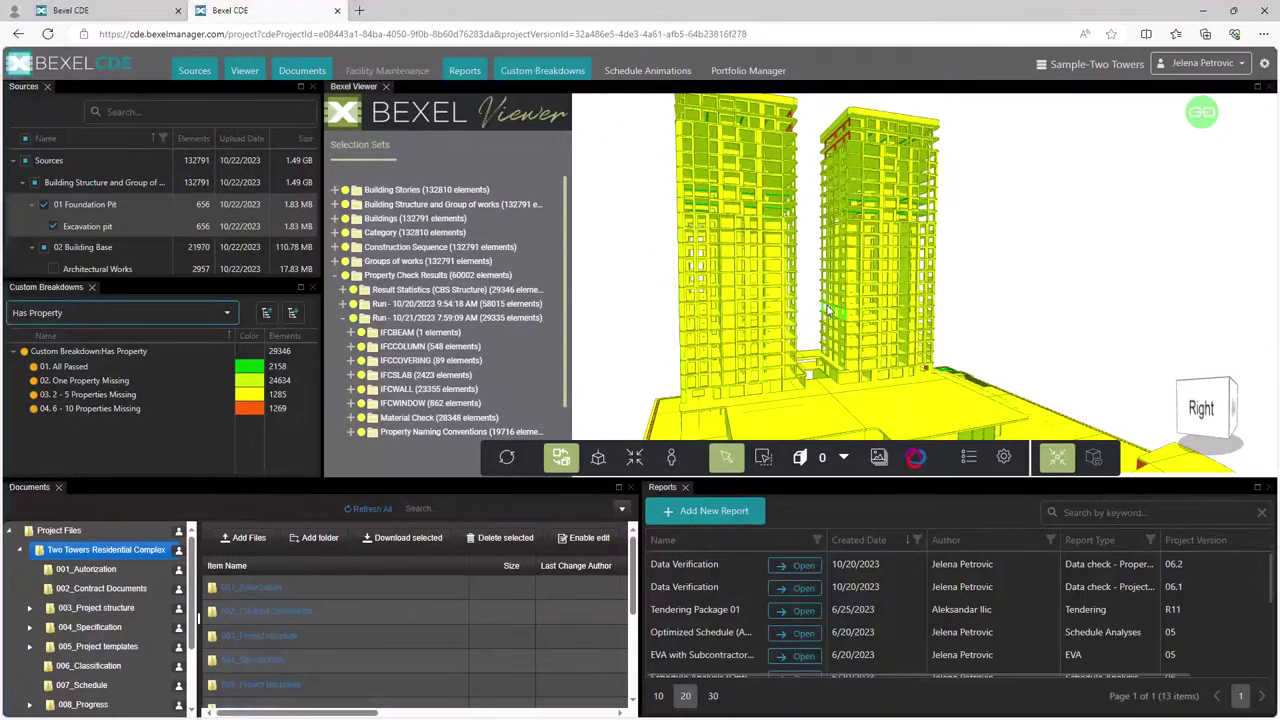
drag(830, 308, 866, 311)
Colour the model by the Has Property Value from Picklist breakdown and inspect the towers.
click(226, 308)
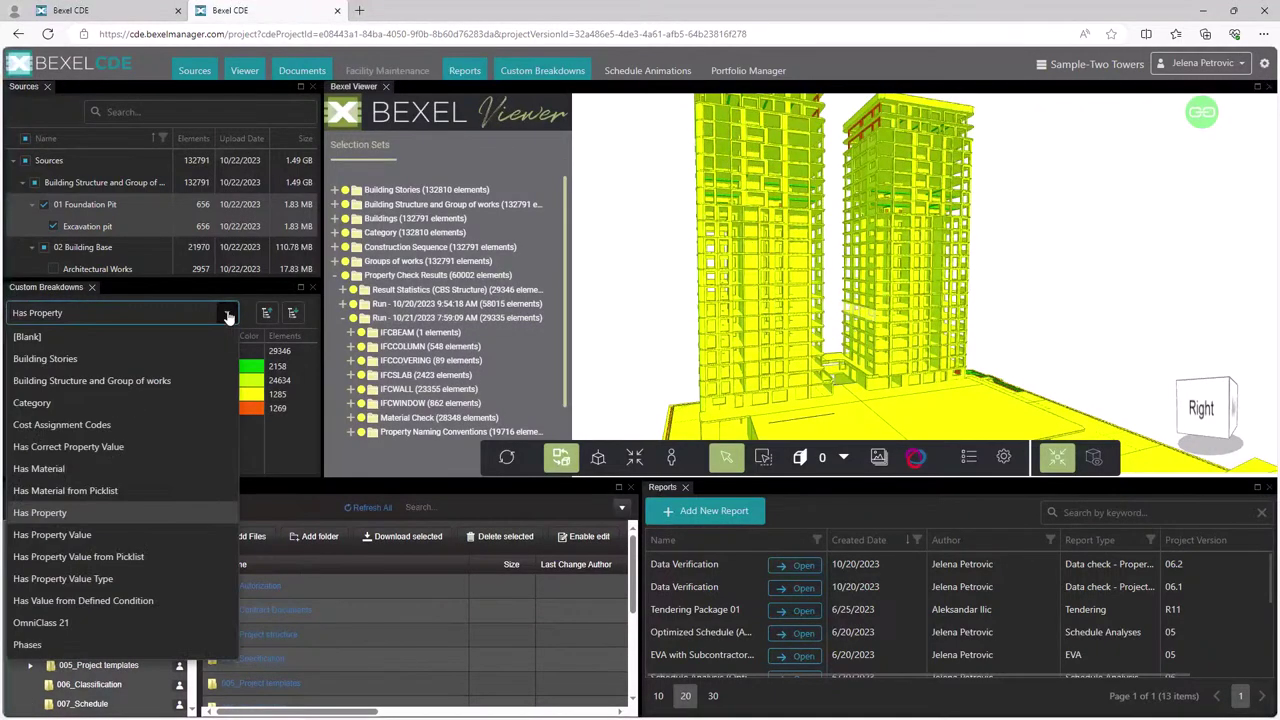
click(100, 568)
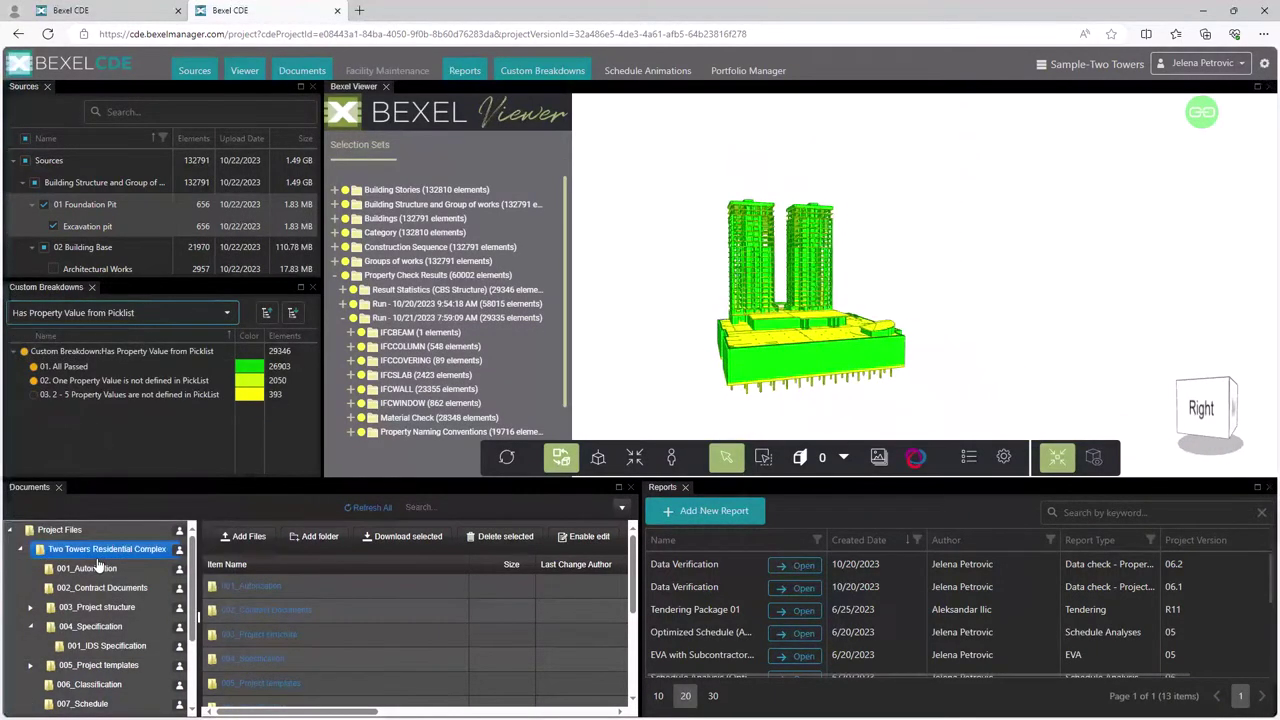
scroll(770, 318, up, 5)
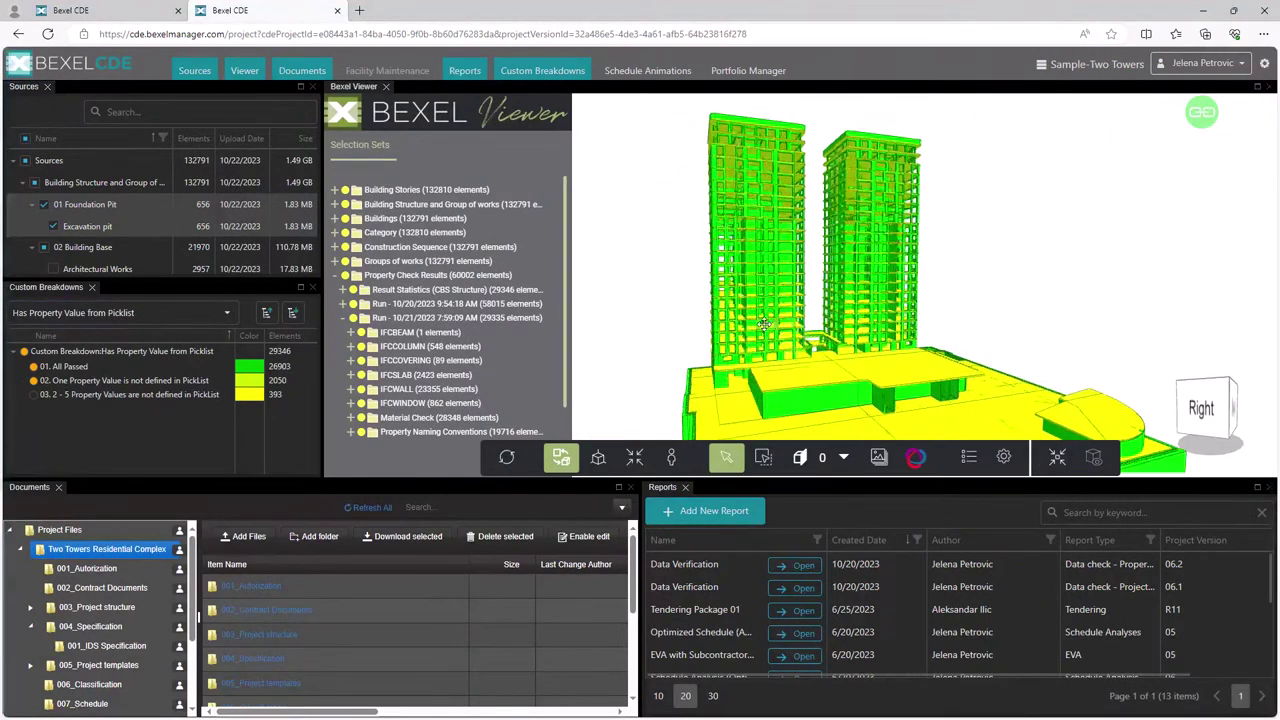
scroll(770, 318, up, 2)
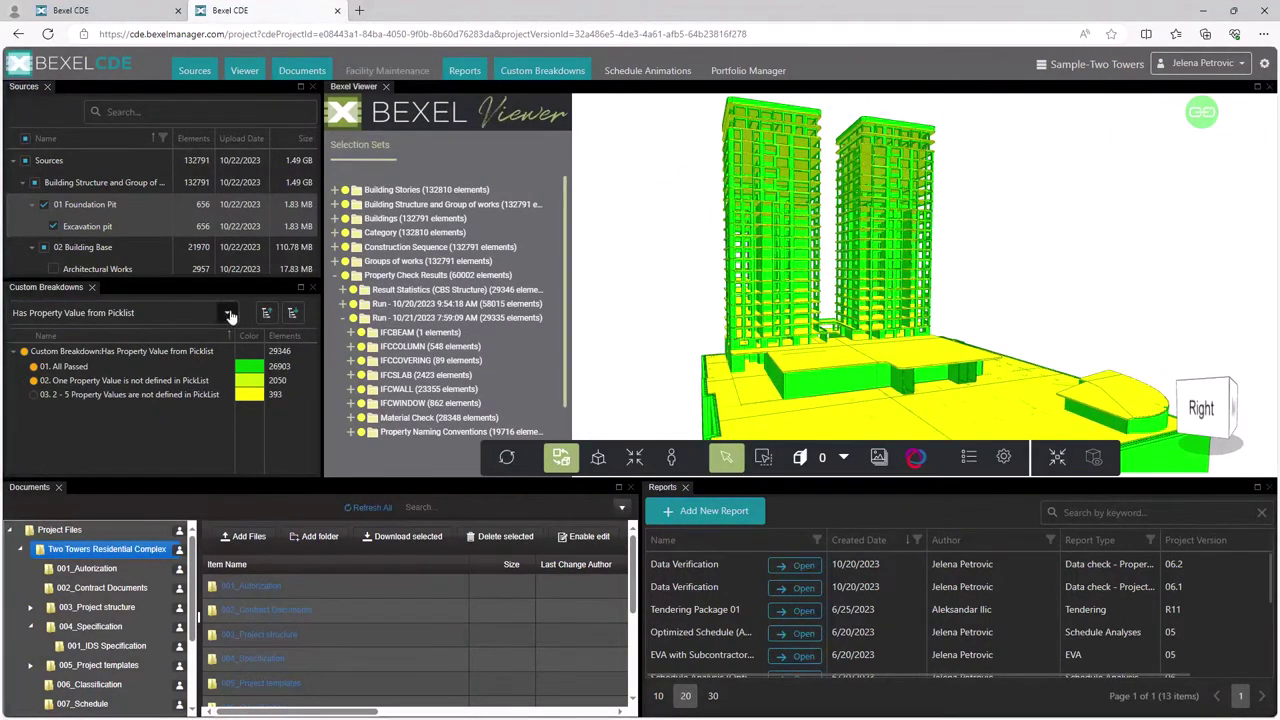
Review the model by the Has Property Value breakdown and return to the Has Property breakdown.
click(227, 313)
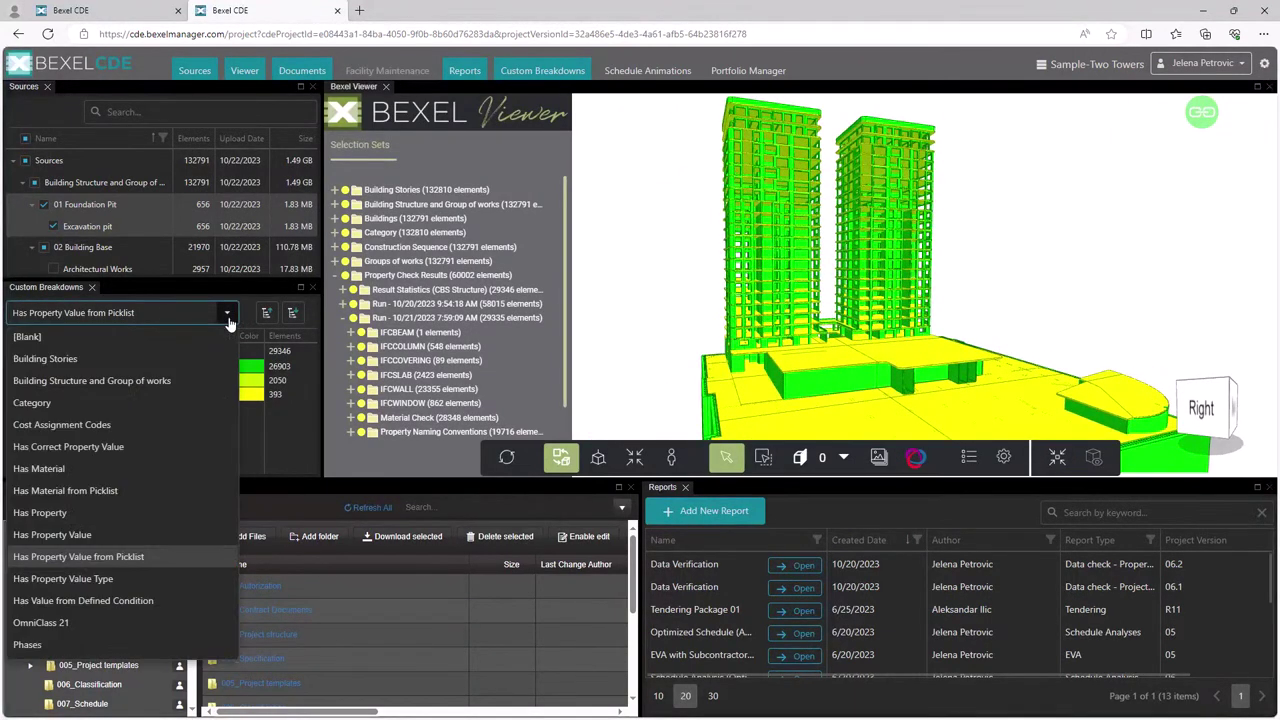
click(82, 535)
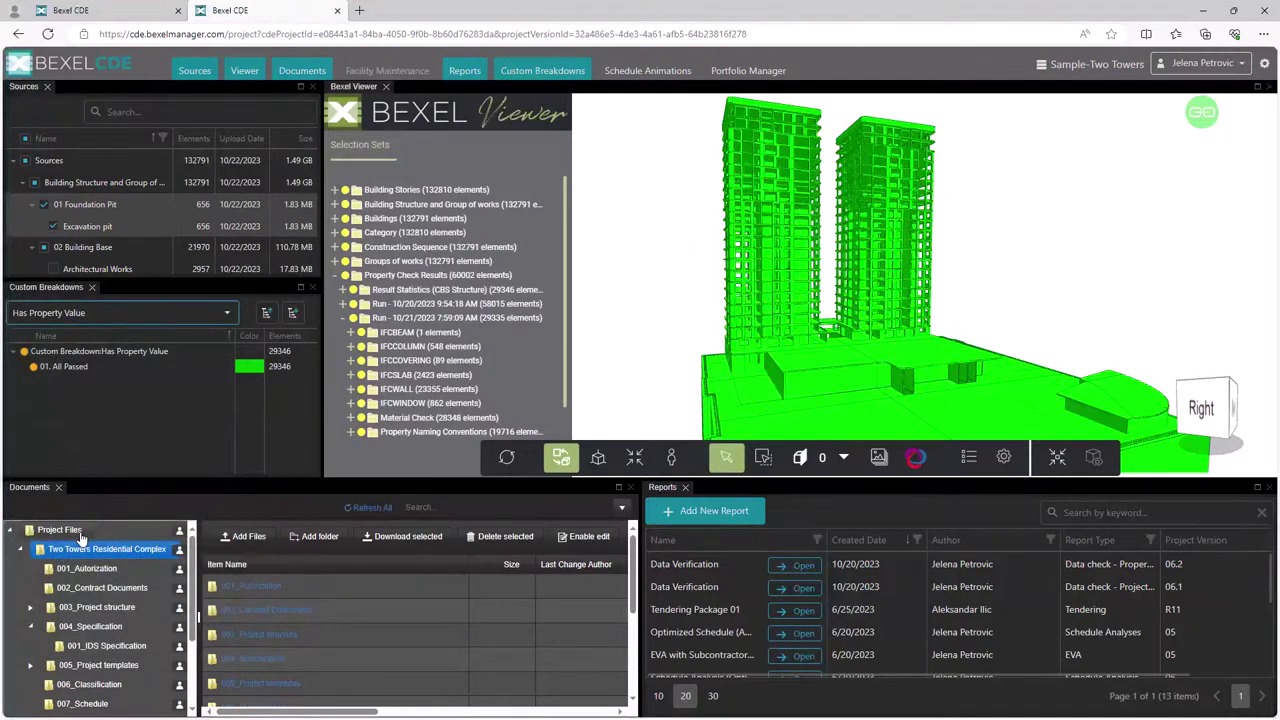
click(227, 313)
click(40, 513)
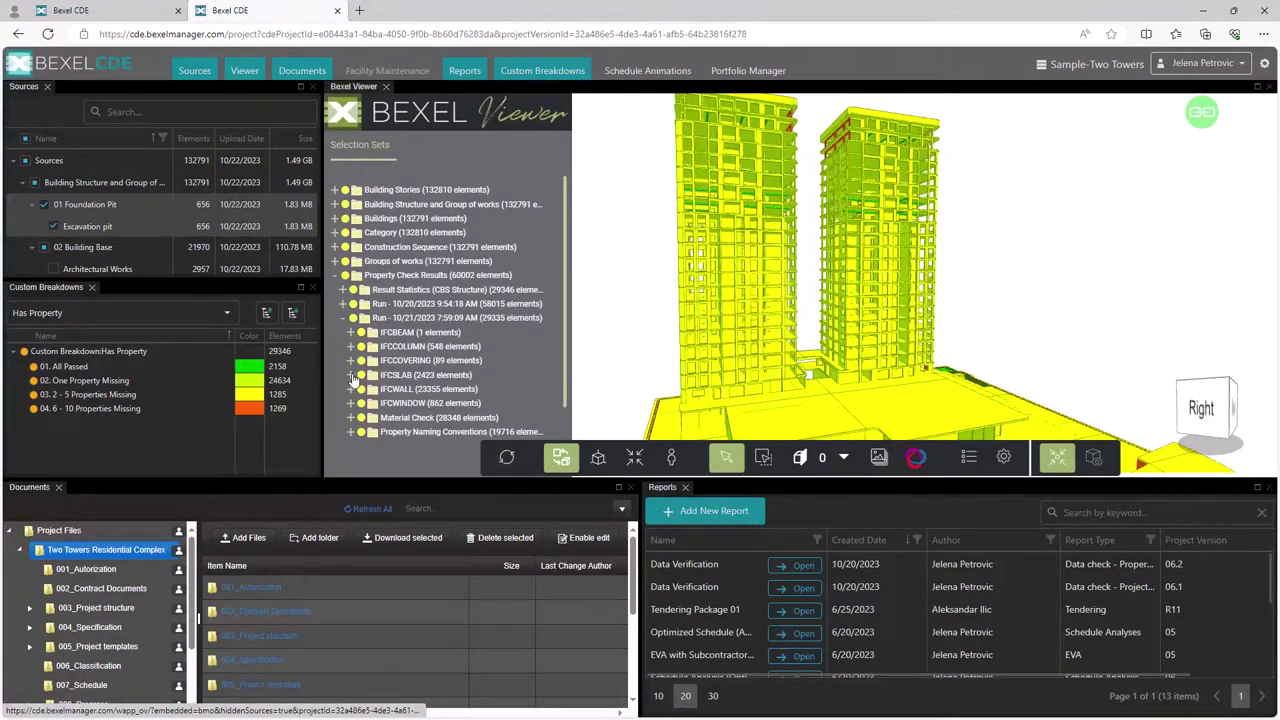
Isolate the IFCSLAB elements in the failed set for undefined property 'GrossArea', examine them, and show all elements again.
click(352, 376)
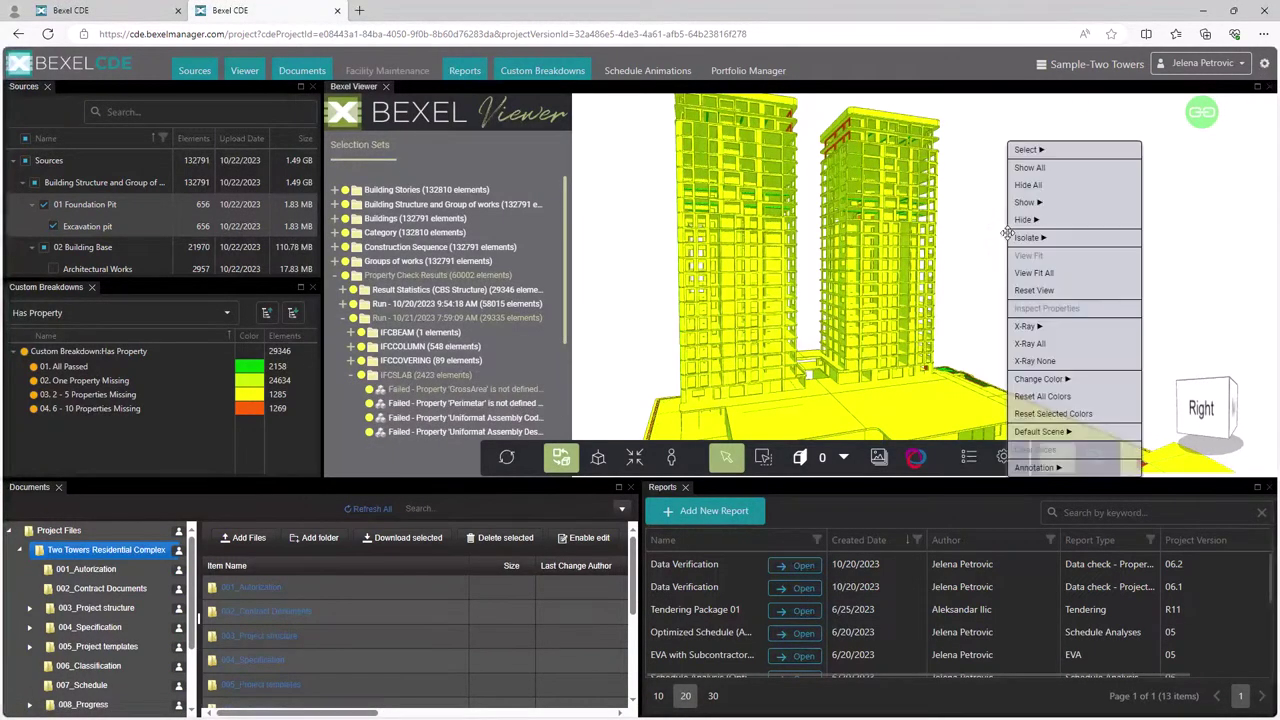
right_click(1012, 240)
mouse_move(1012, 240)
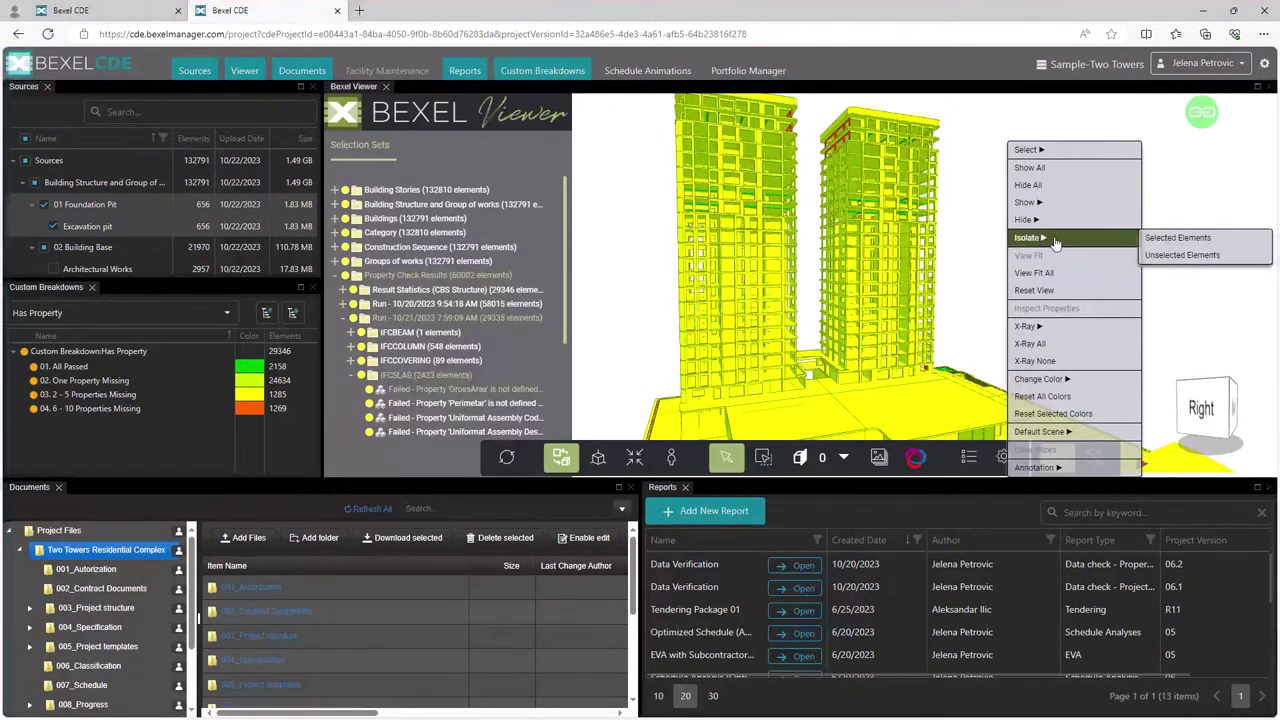
click(1164, 241)
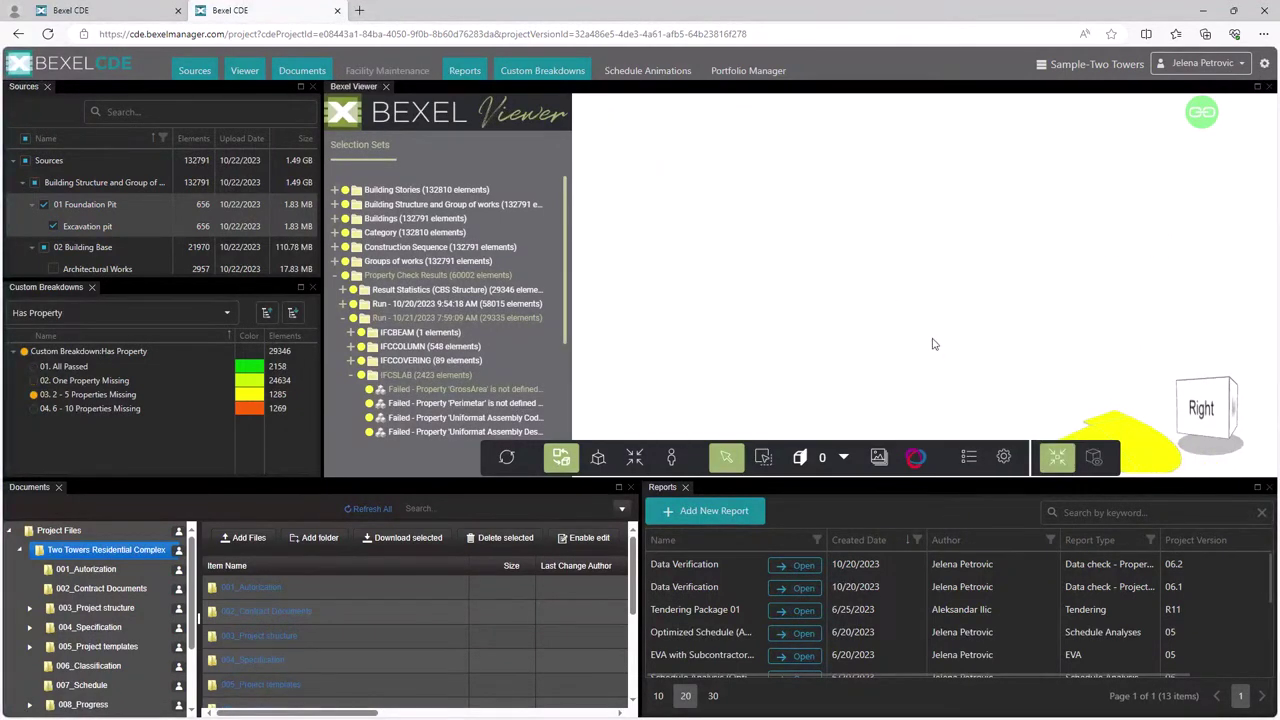
middle_drag(934, 343, 828, 294)
scroll(871, 314, up, 2)
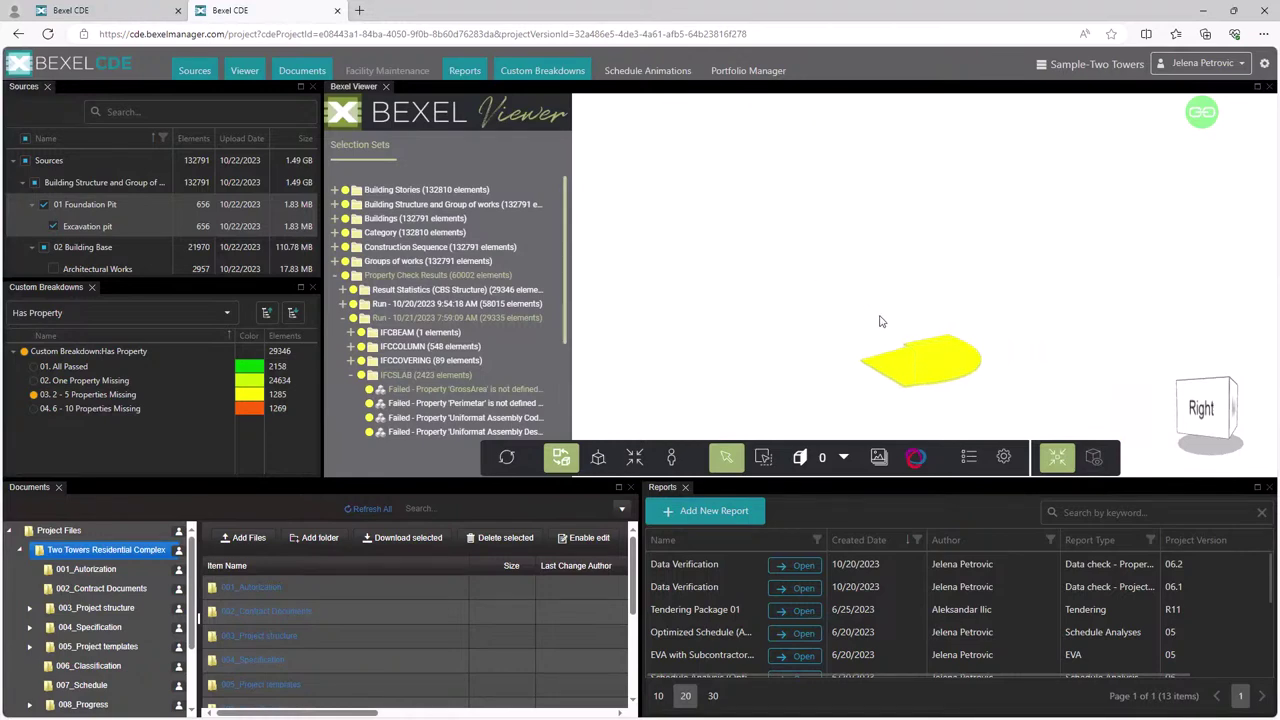
right_click(814, 274)
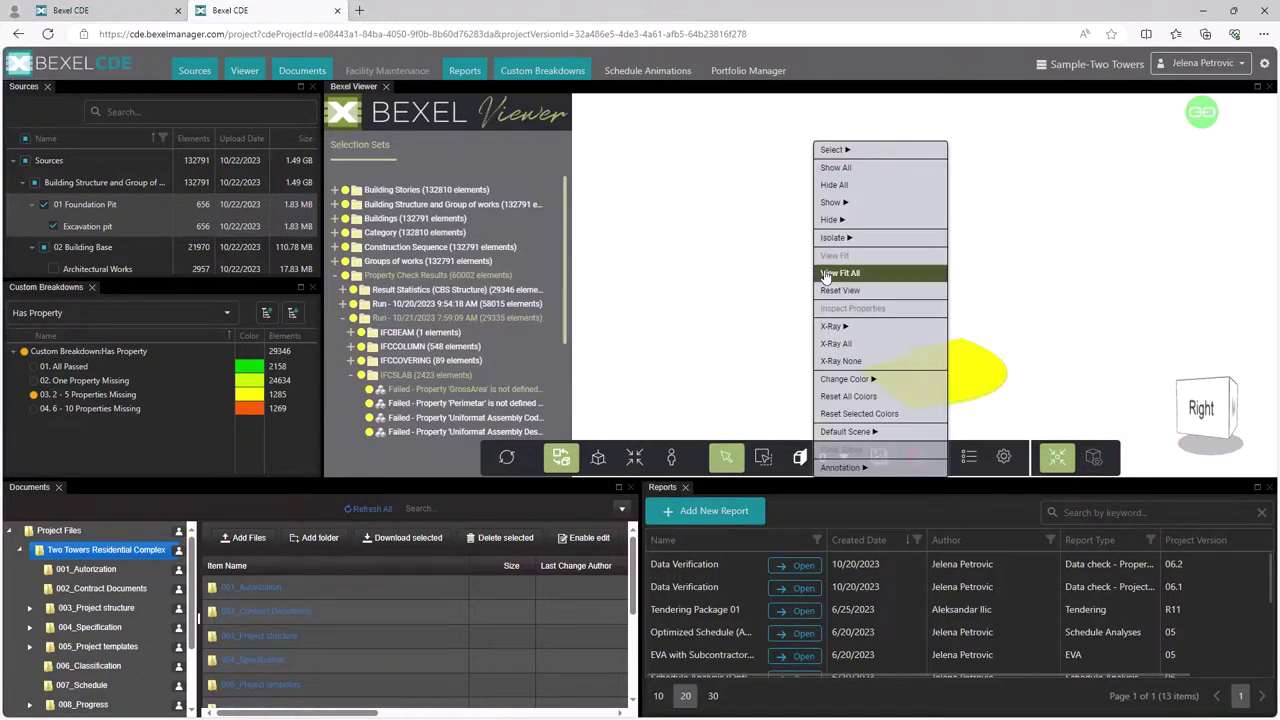
click(847, 167)
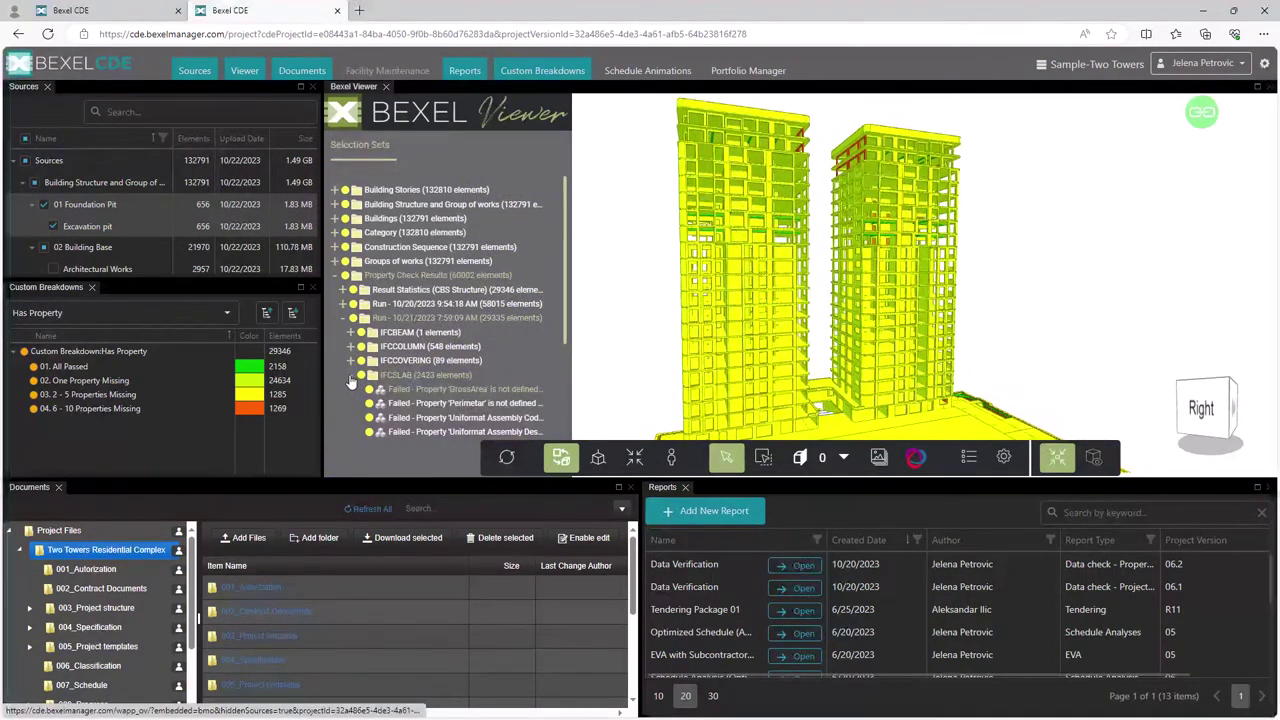
Isolate the IFCWALL elements in the failed set for property 'GrossVolume' not defined in Qto_WallBaseQuantities.
scroll(349, 376, down, 3)
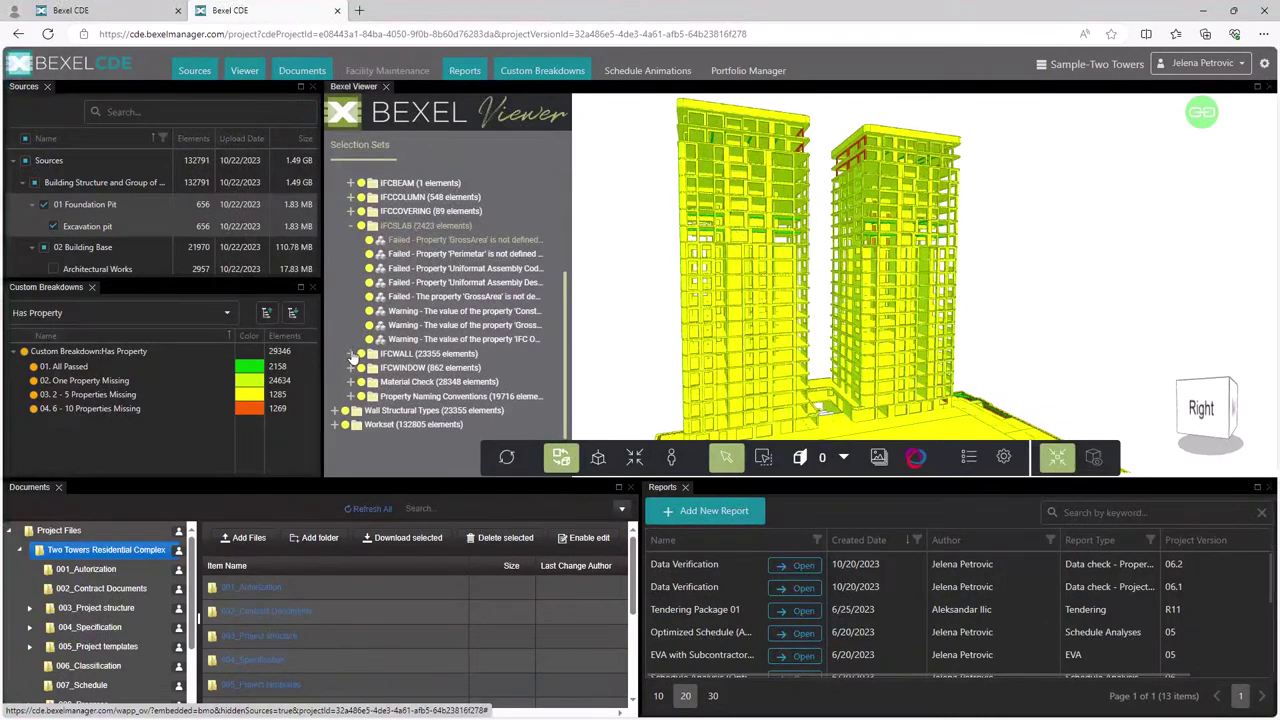
click(351, 354)
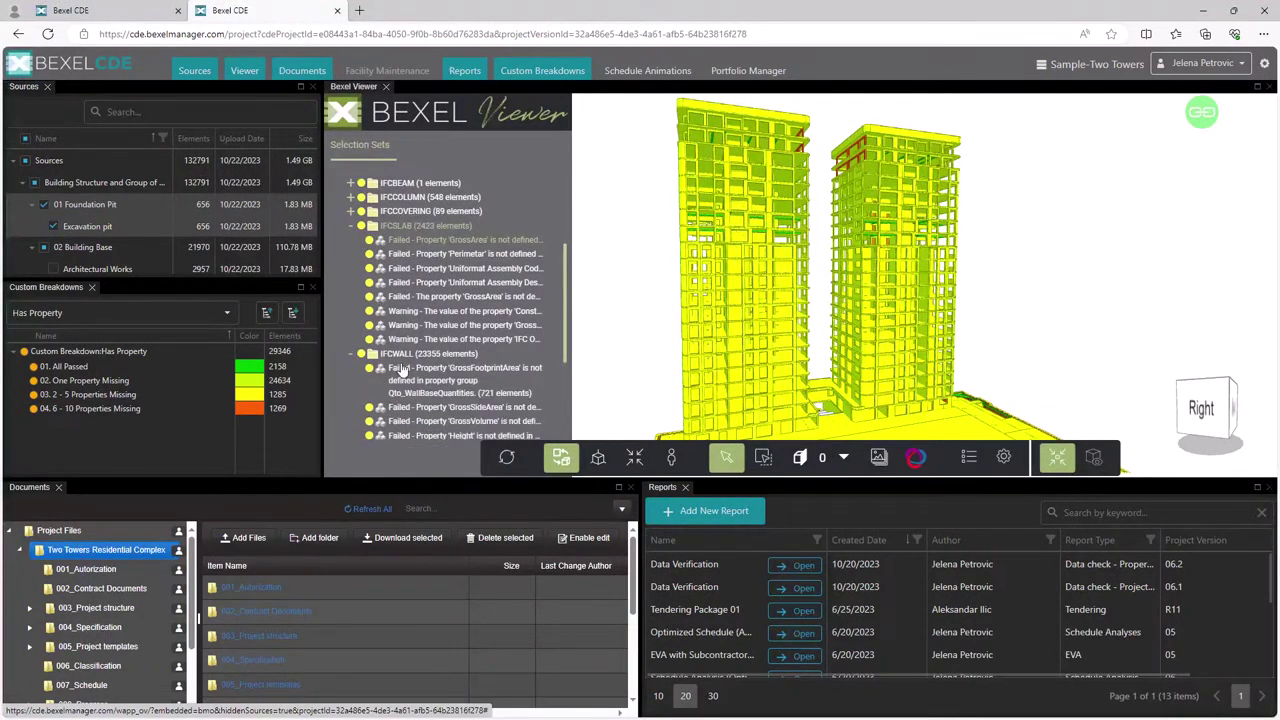
scroll(418, 375, down, 2)
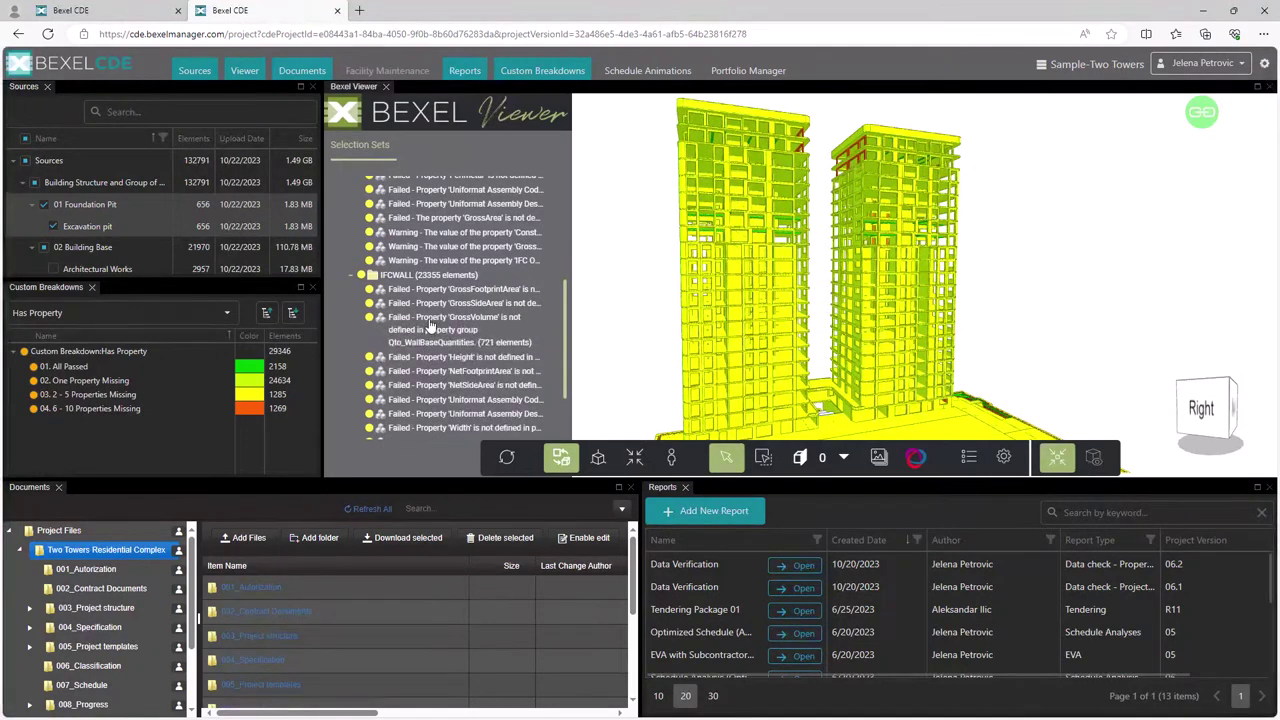
right_click(637, 278)
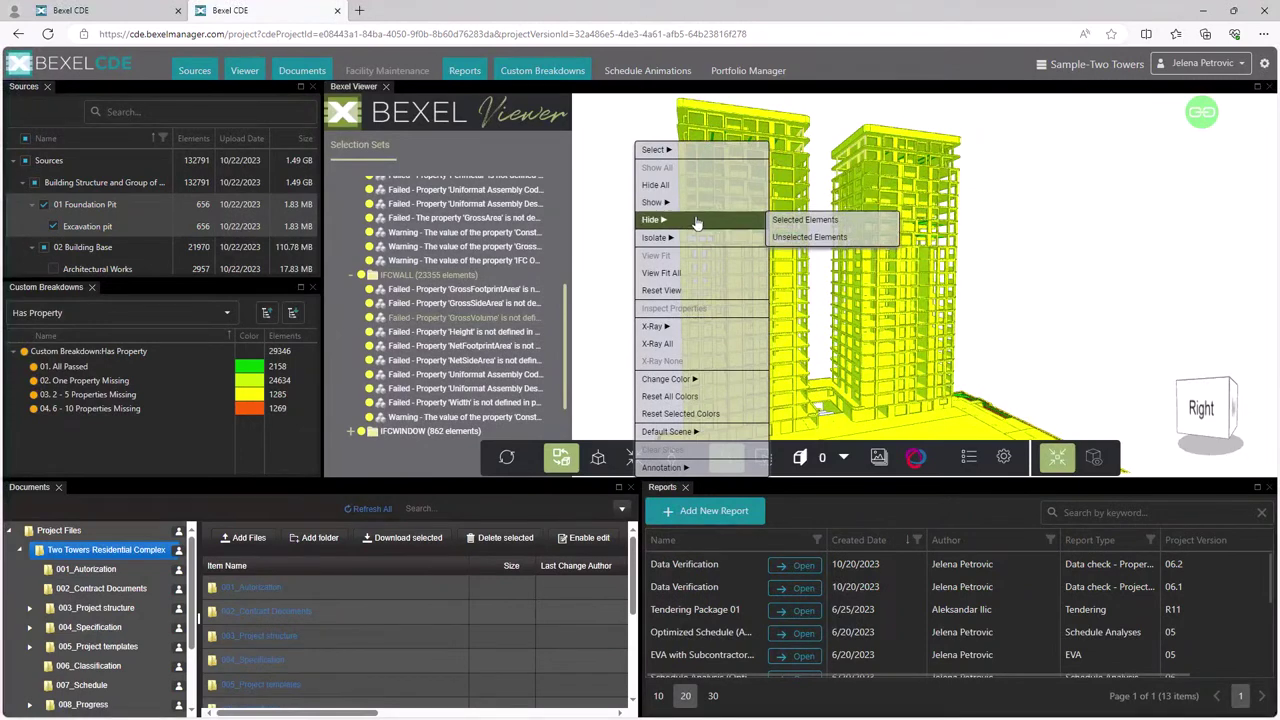
mouse_move(694, 237)
click(789, 238)
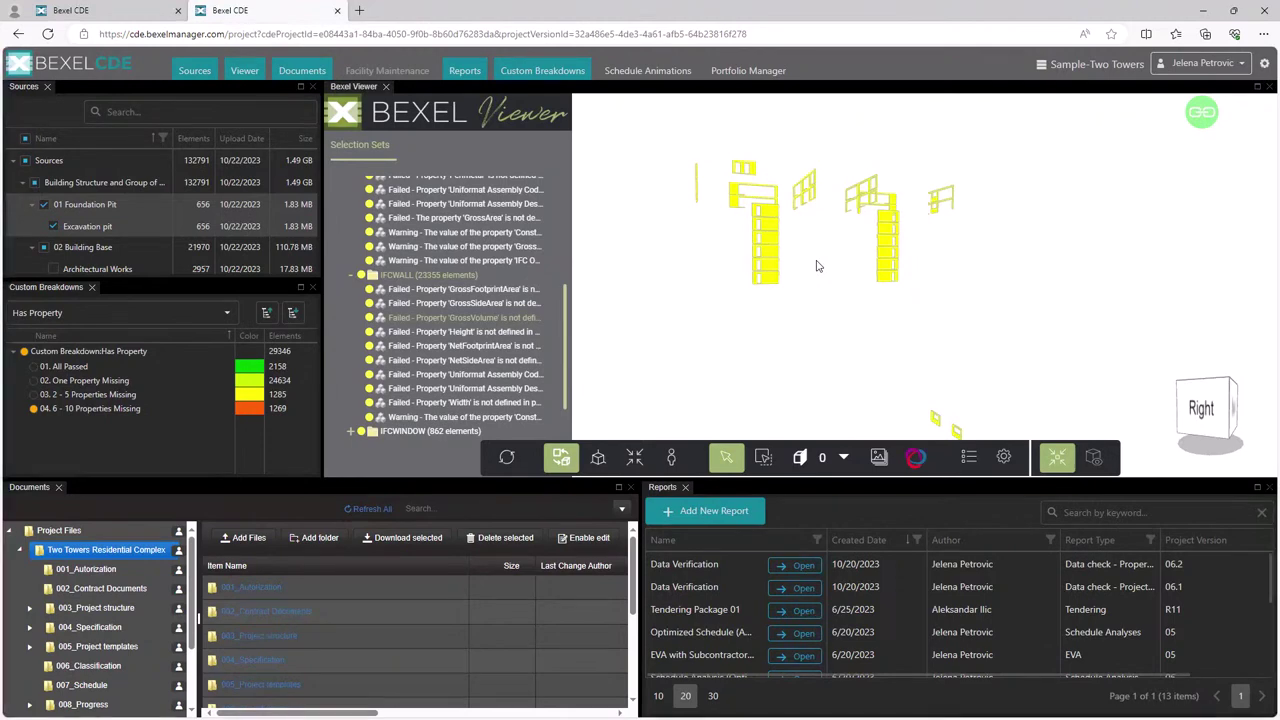
Start a BCF issue from the current wall view, naming it IfcWall and setting its priority to Critical.
click(913, 460)
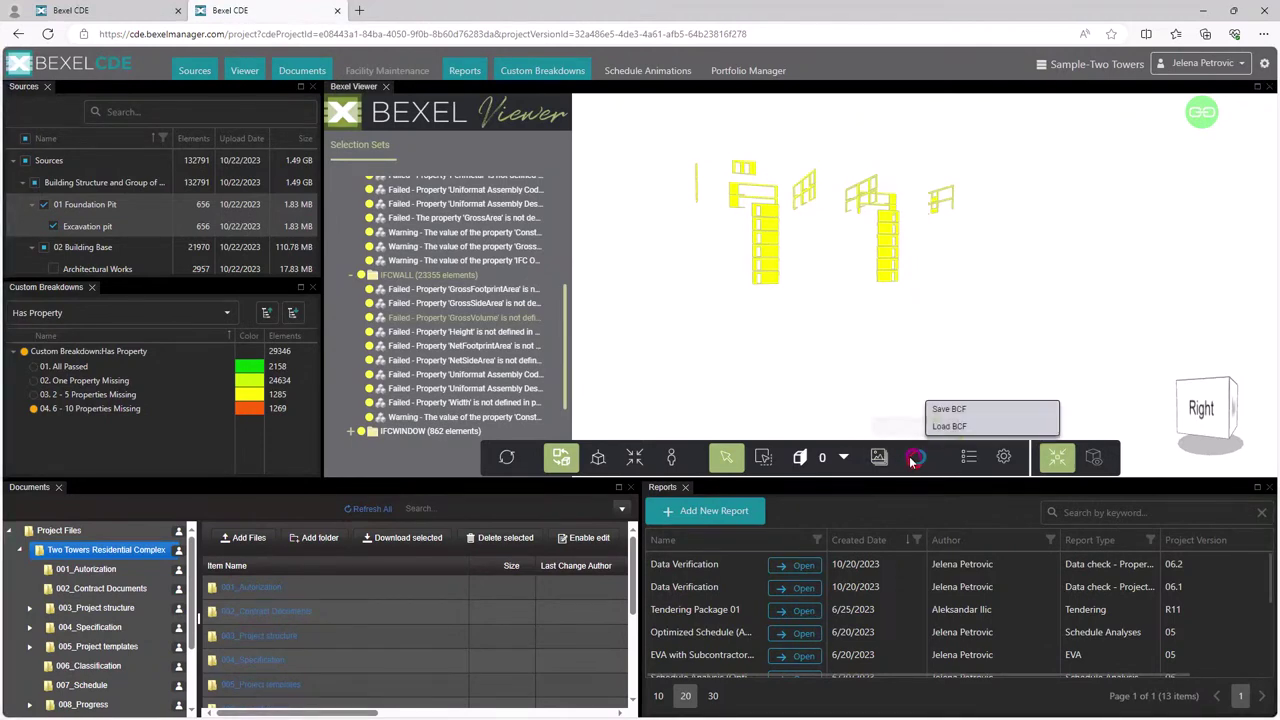
click(949, 409)
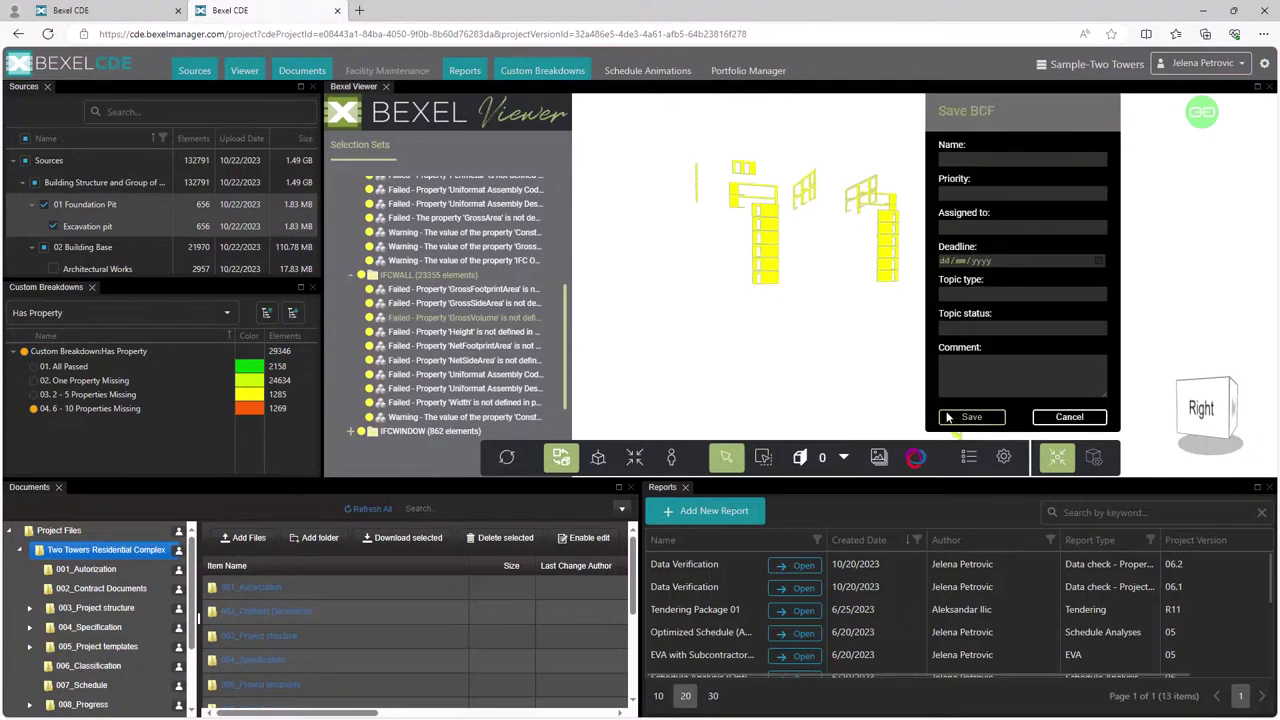
click(940, 160)
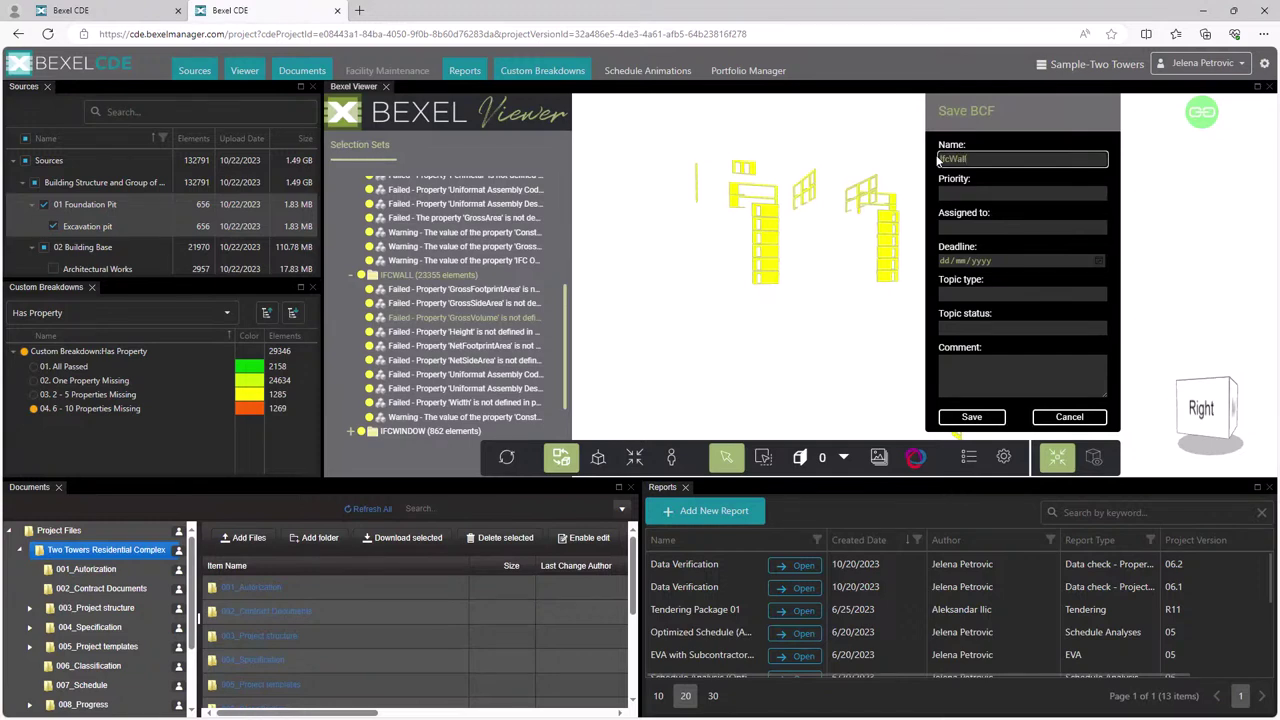
text(IfcWall)
click(987, 193)
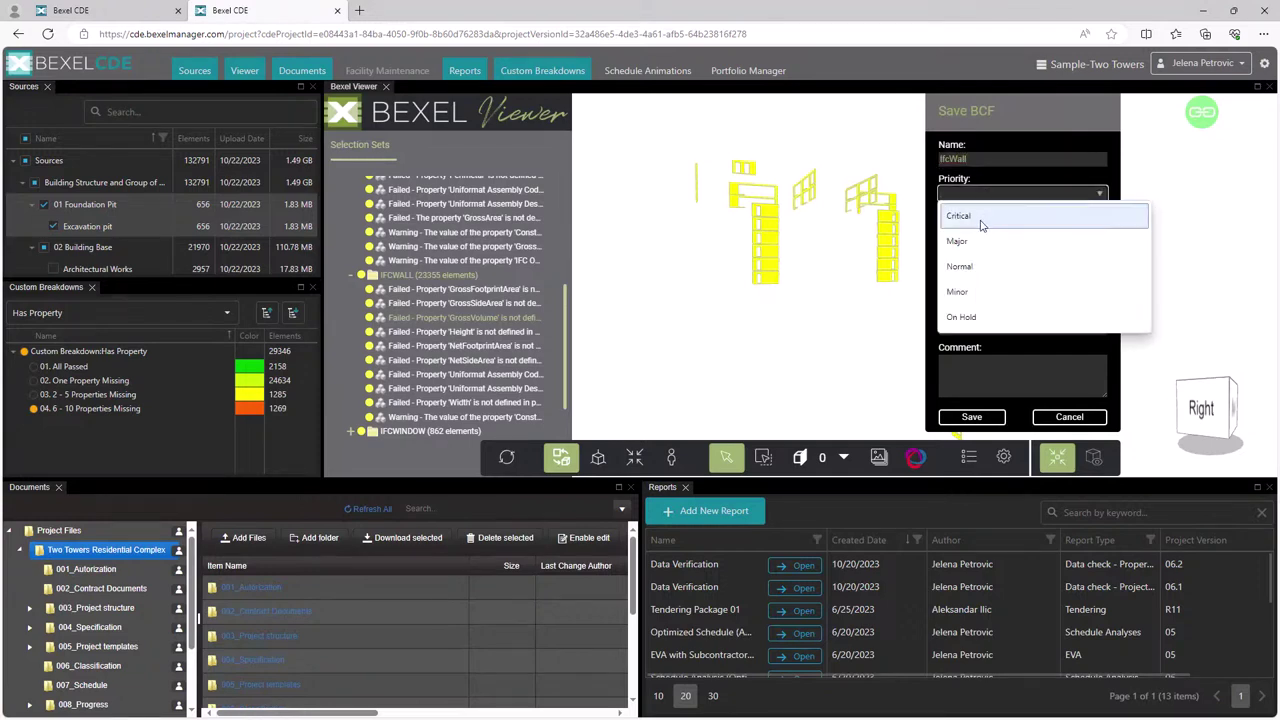
click(980, 215)
Set the issue's topic type to Issue, status to Active and comment to "GrossVolume is missing property.", and save the BCF.
click(980, 227)
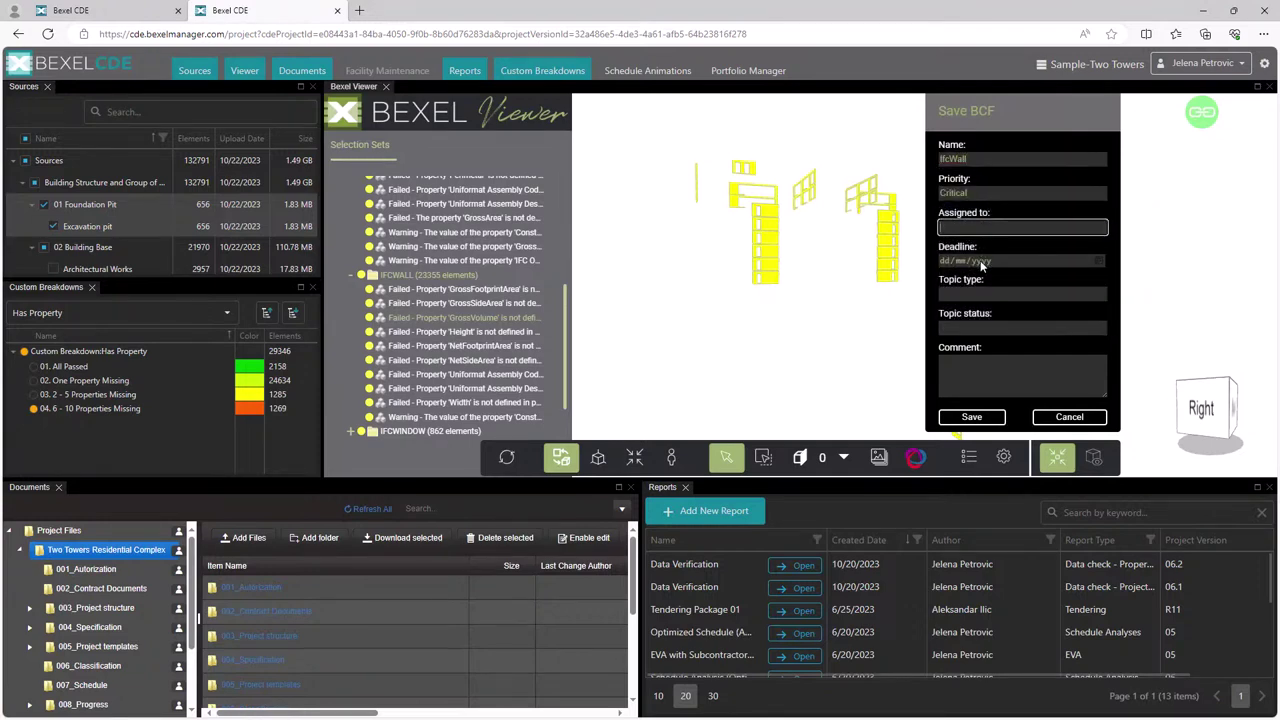
click(978, 293)
click(976, 317)
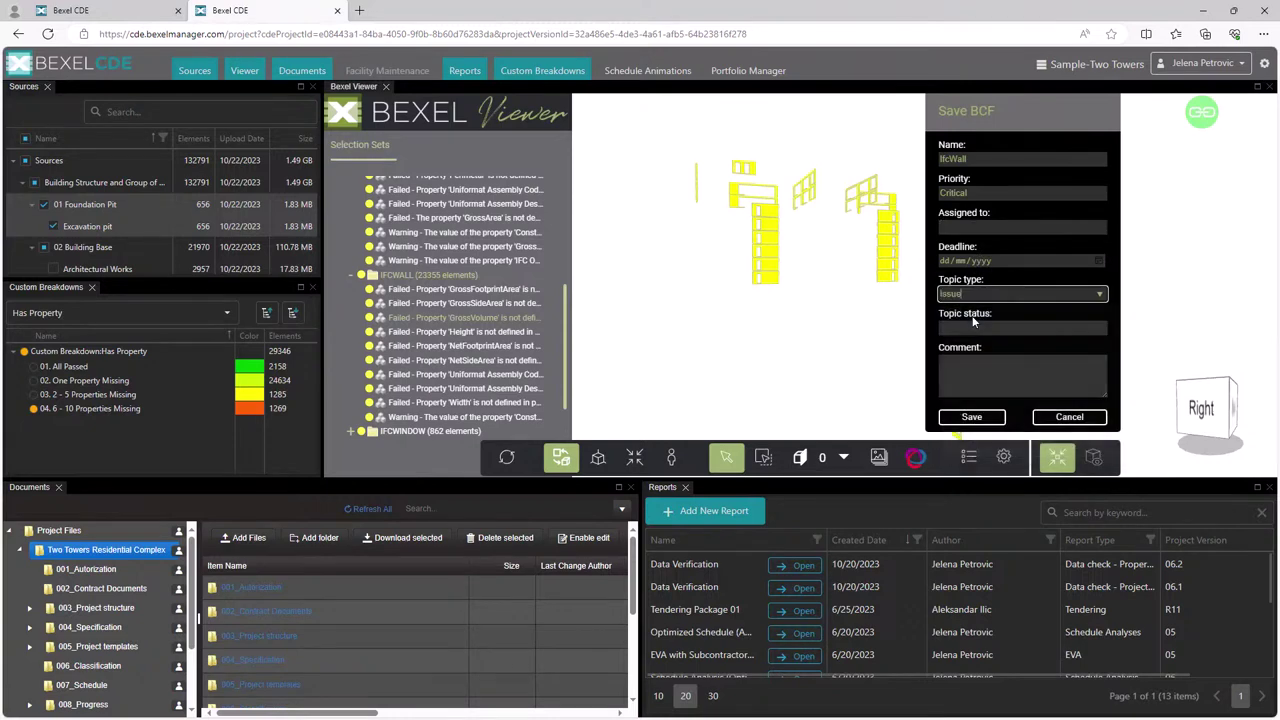
click(974, 328)
click(960, 350)
click(973, 370)
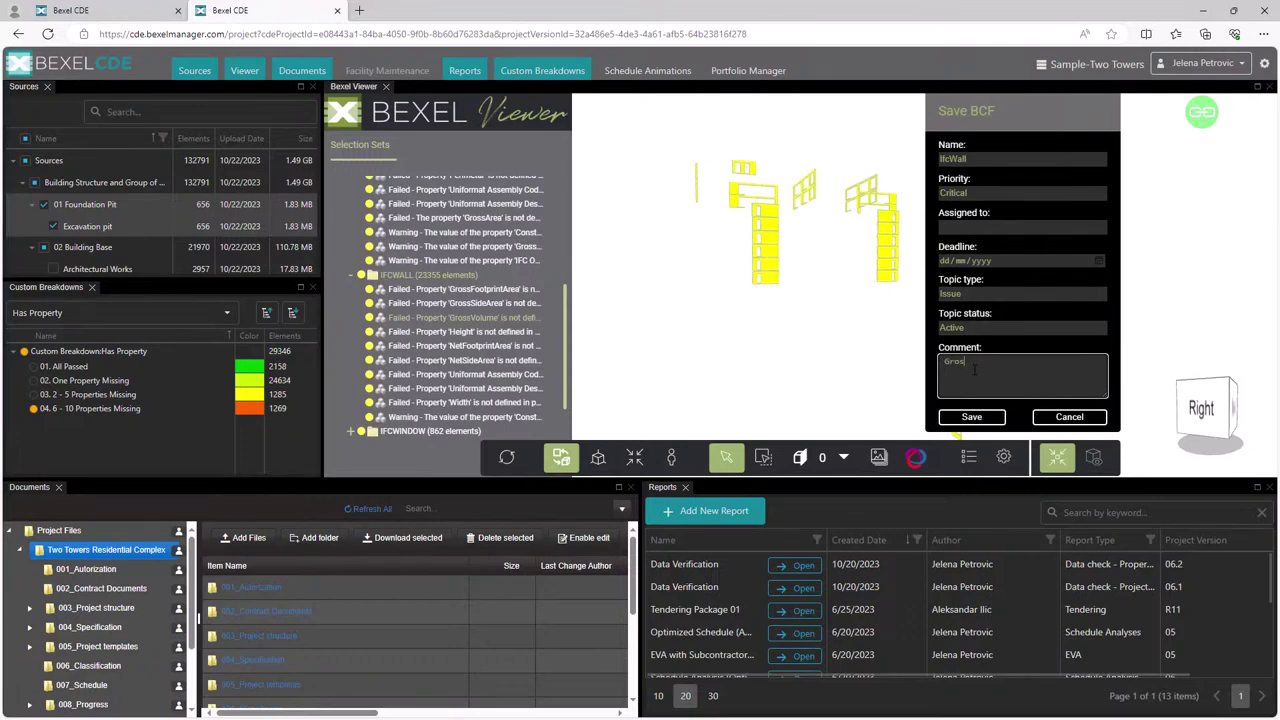
text(GrossVolume is missing property.)
click(984, 420)
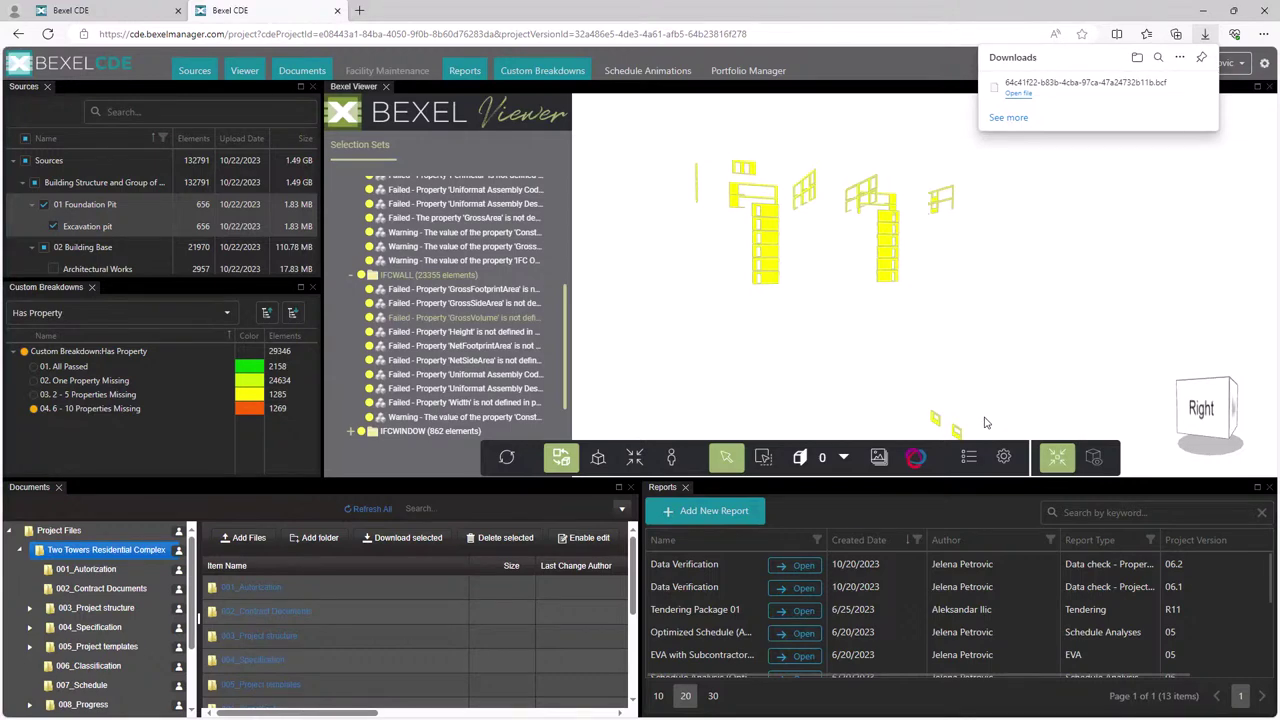
Show all model elements again and open the 001_IDS Specification folder under 004_Specification in the project documents.
right_click(961, 264)
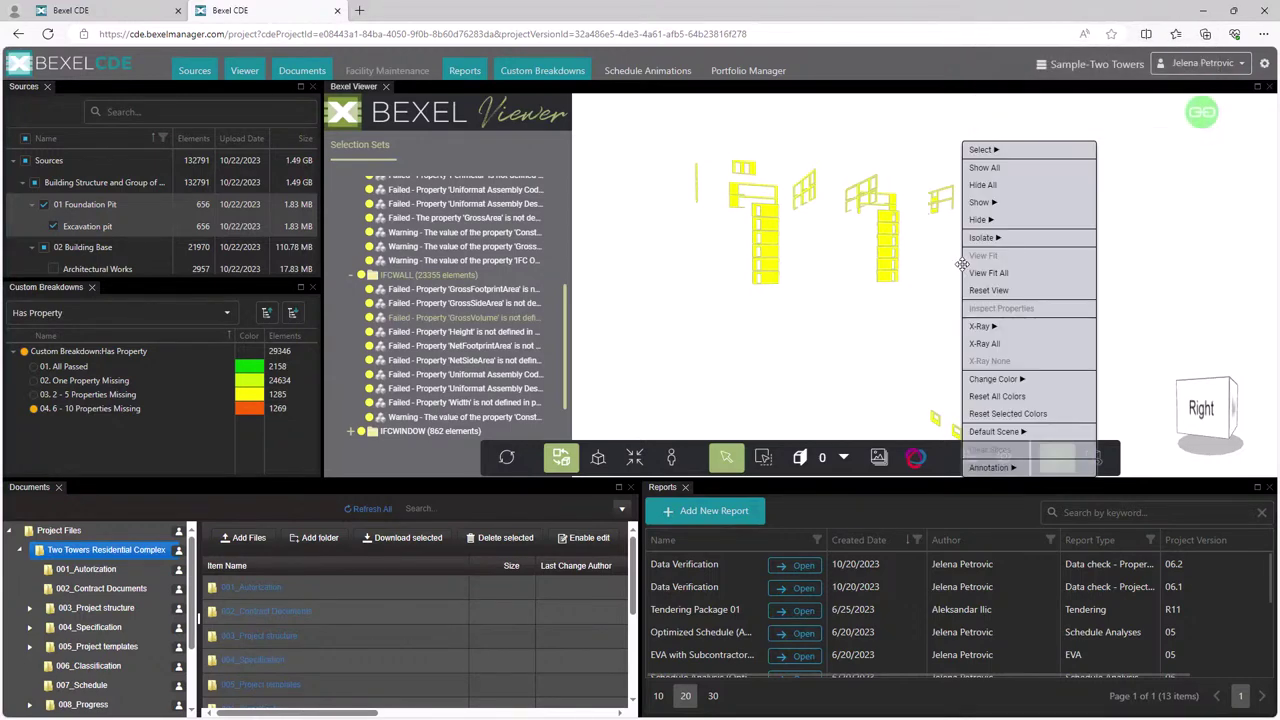
click(1011, 174)
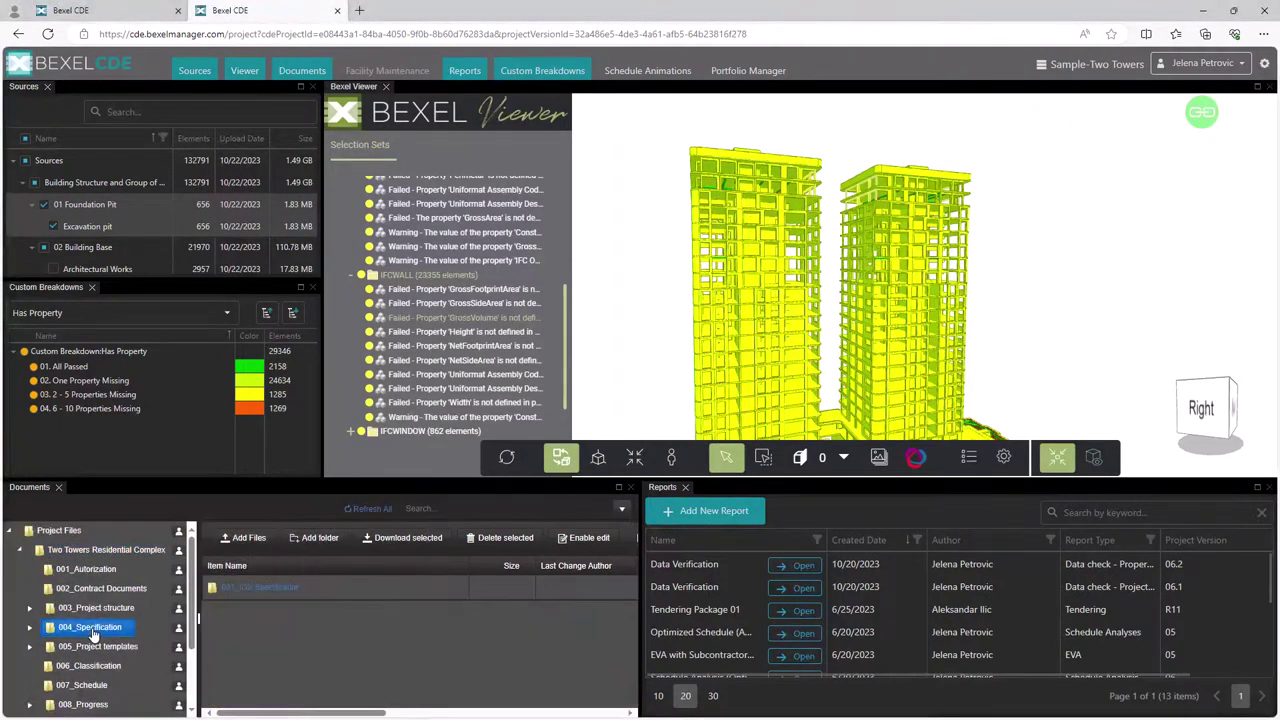
click(90, 627)
double_click(280, 586)
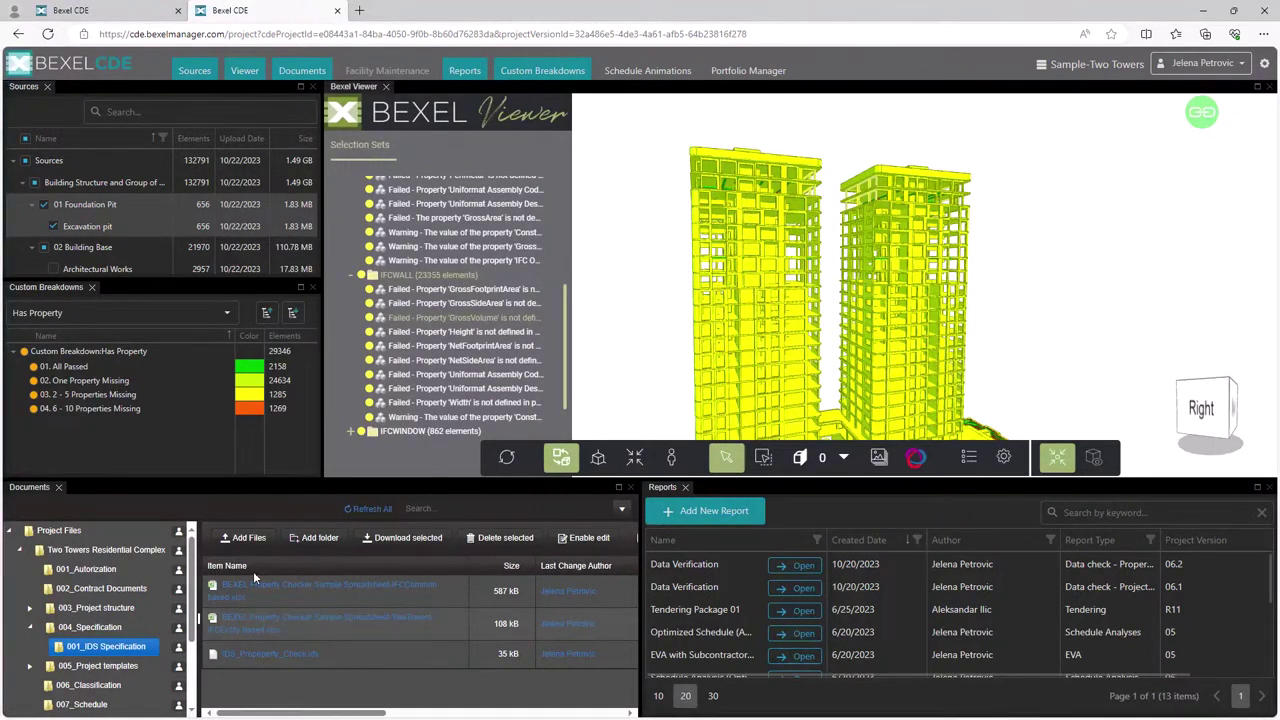
Check in Specidication Example - Model_Information_Requirements.pdf to the 001_IDS Specification folder with the comment "IDS Specification".
click(249, 540)
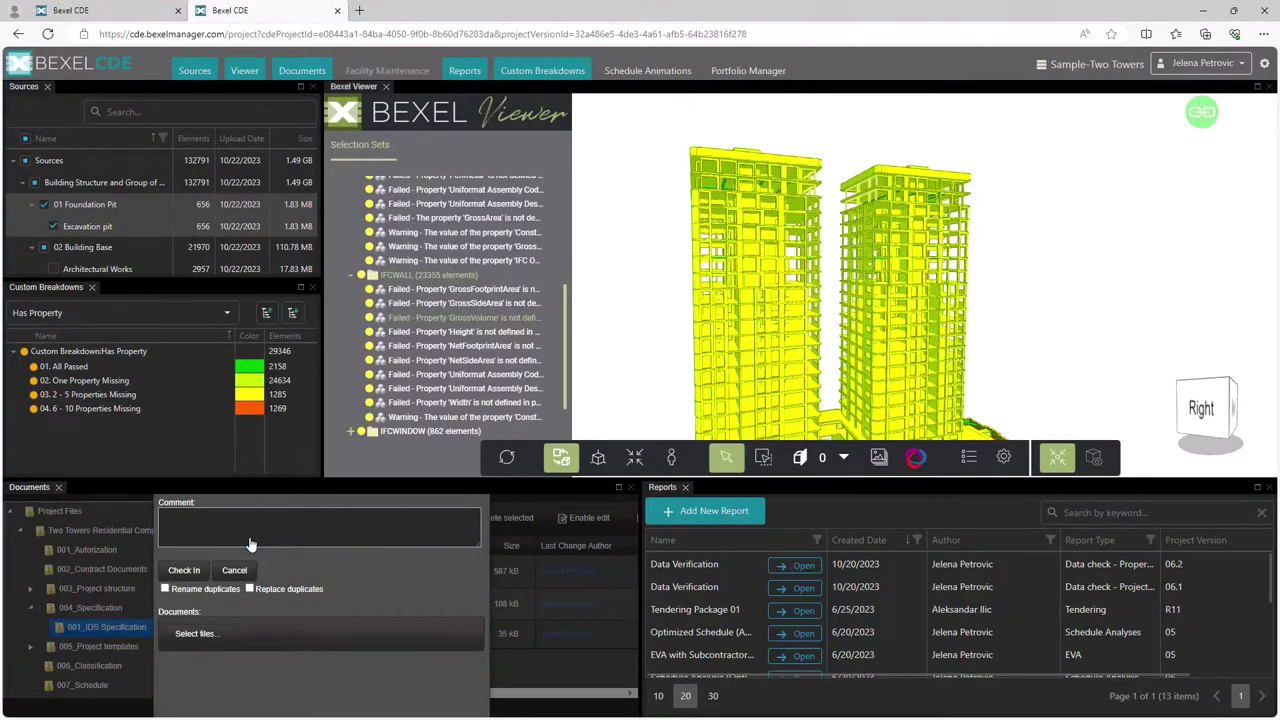
text(IDS Specification)
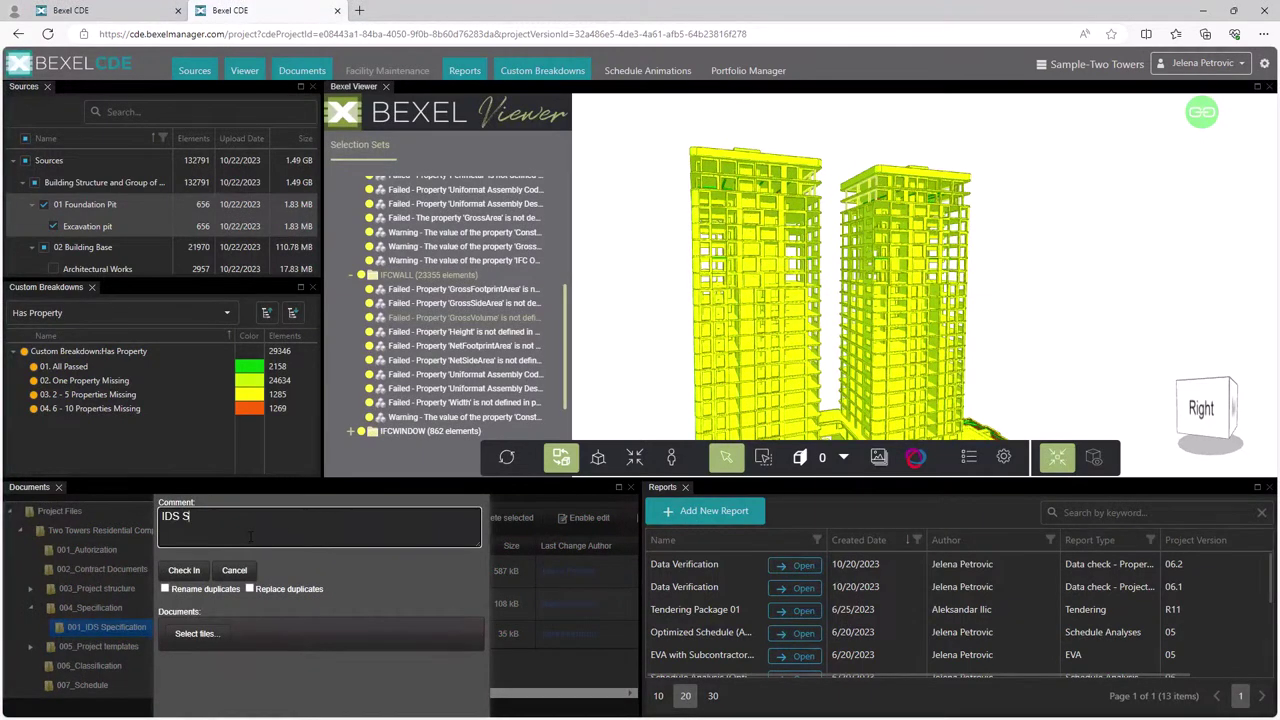
click(191, 638)
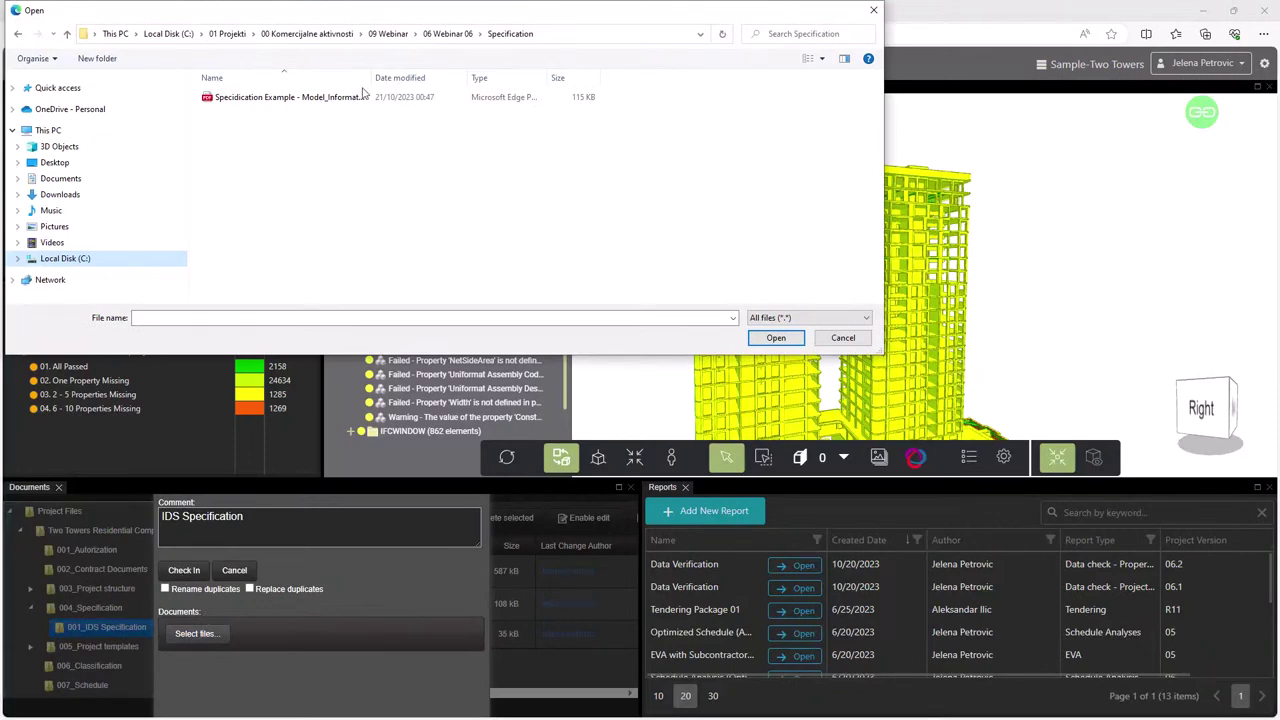
click(290, 97)
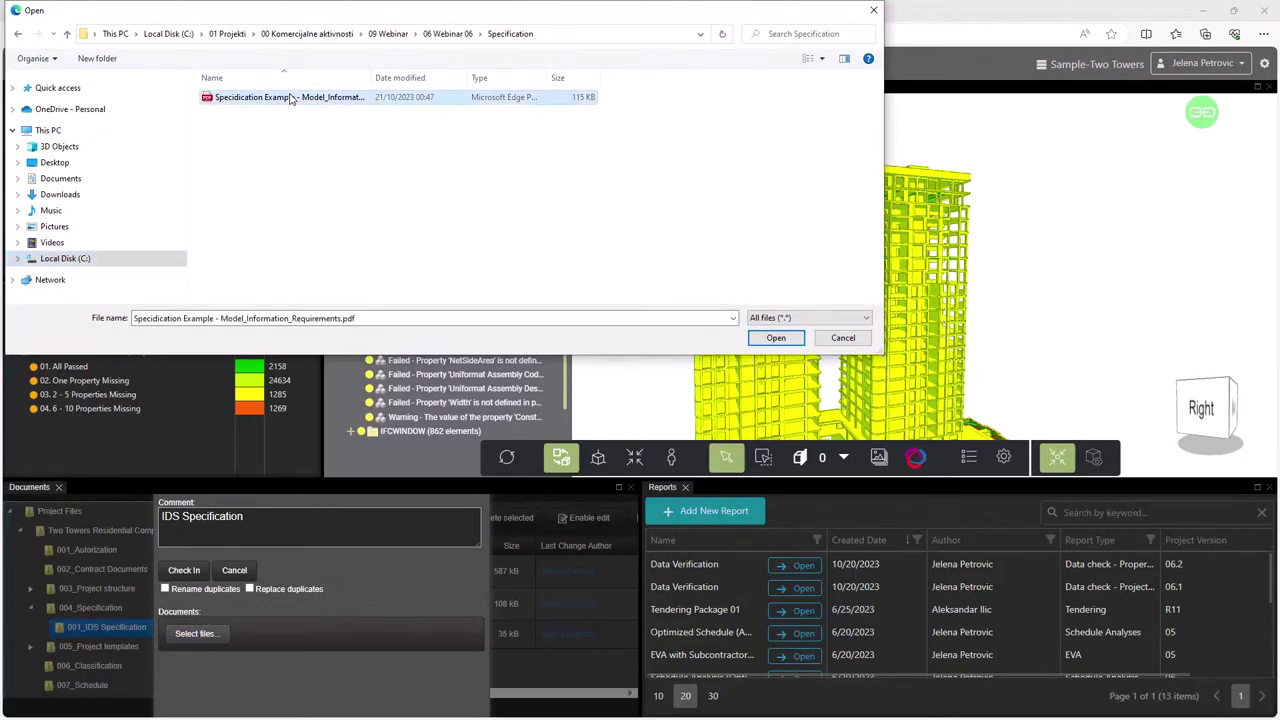
click(777, 338)
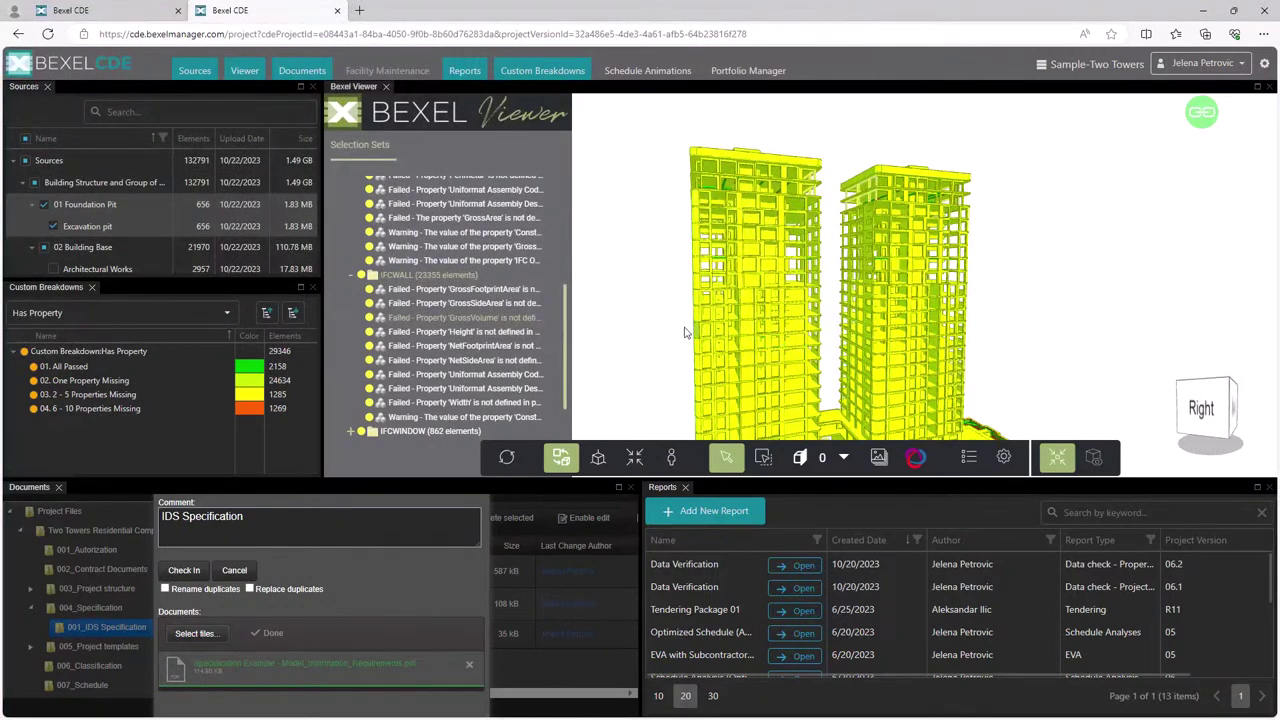
click(184, 570)
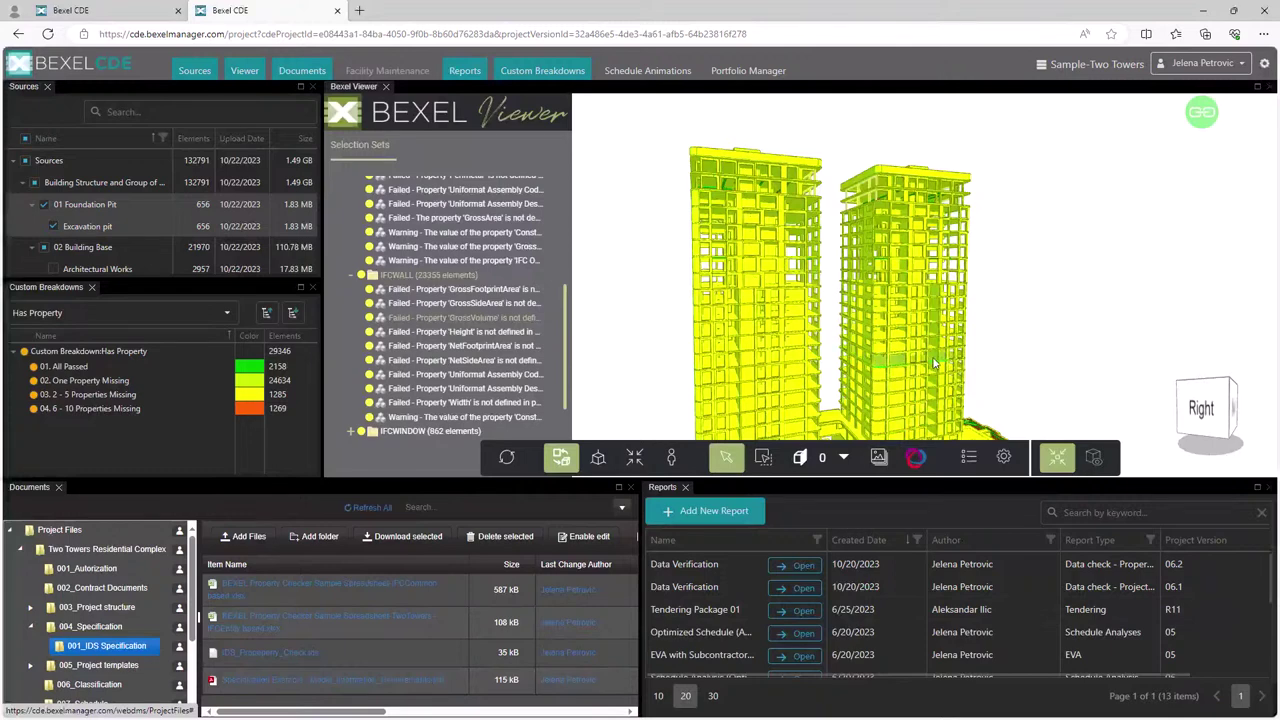
drag(896, 358, 888, 305)
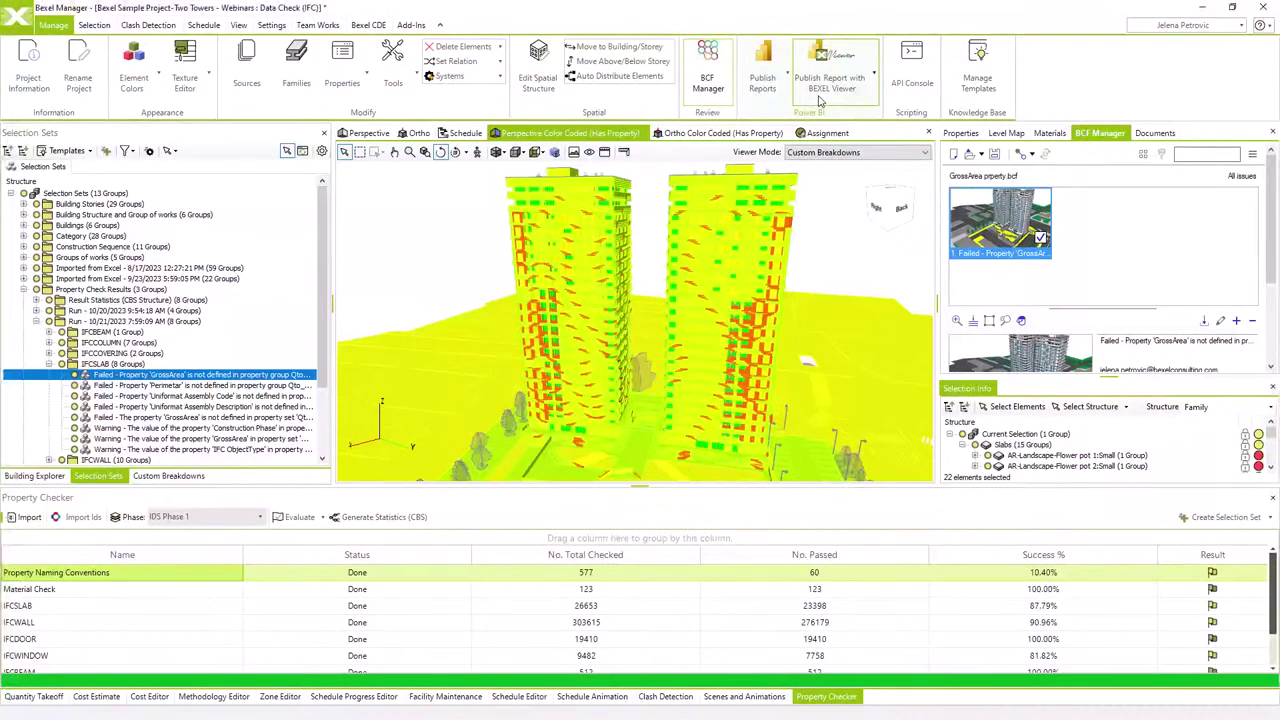
Switch to Bexel Manager and start the template export of the Property Data Check report with BEXEL Viewer.
click(819, 100)
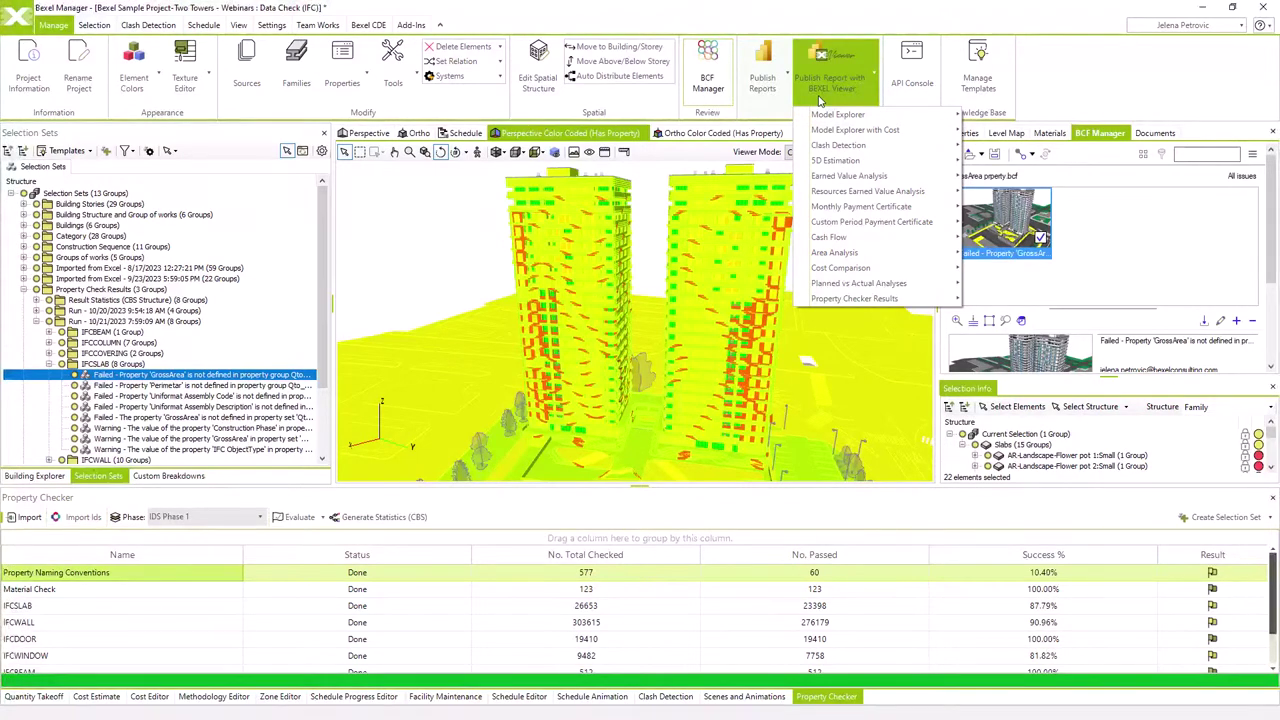
click(762, 85)
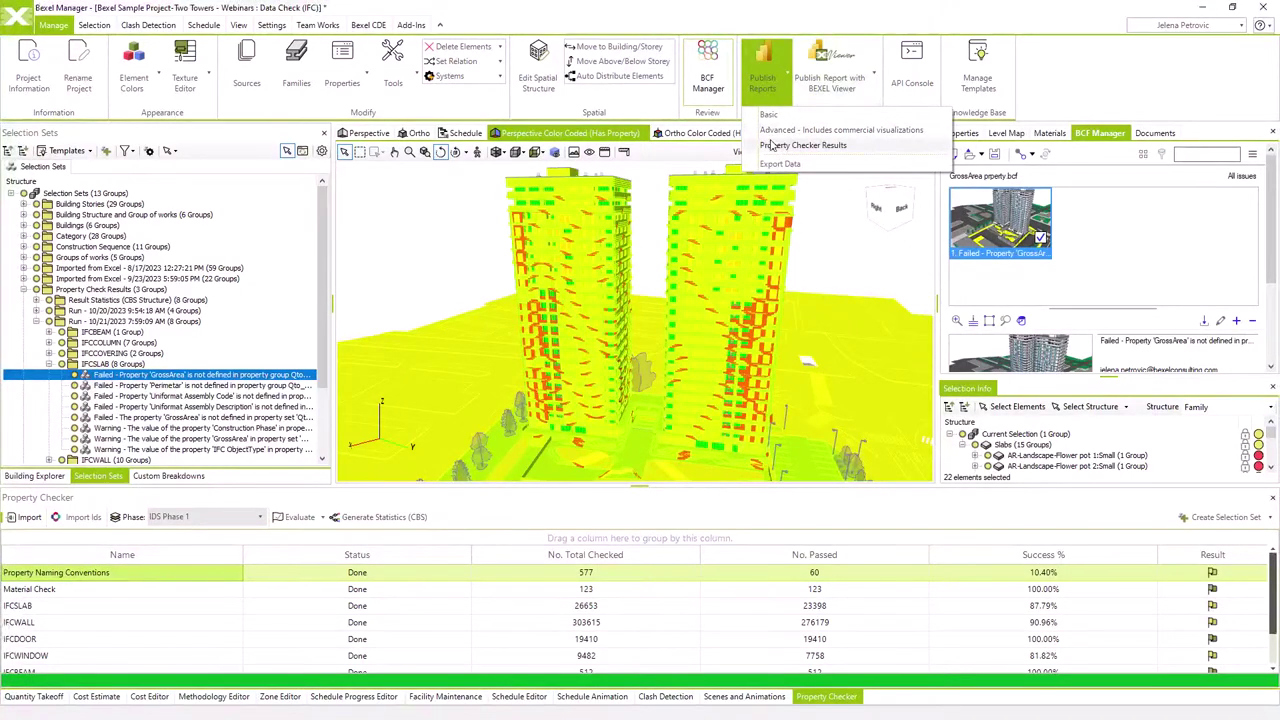
click(822, 80)
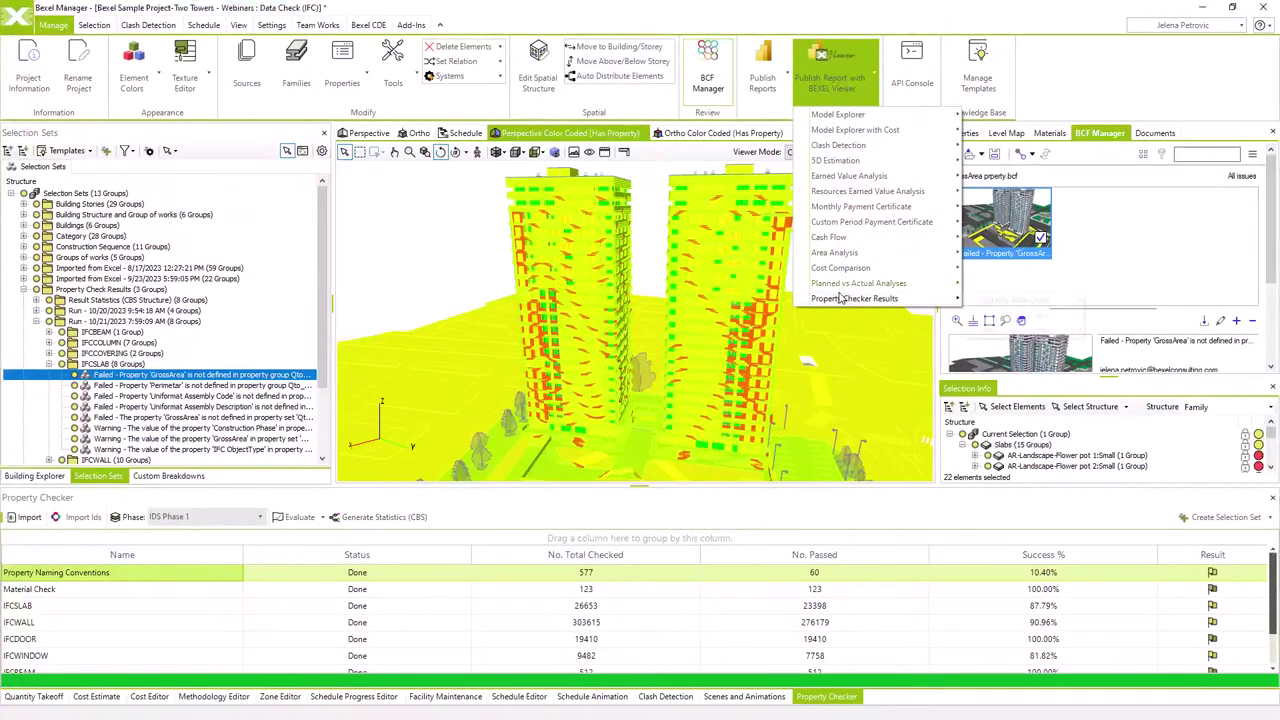
mouse_move(852, 298)
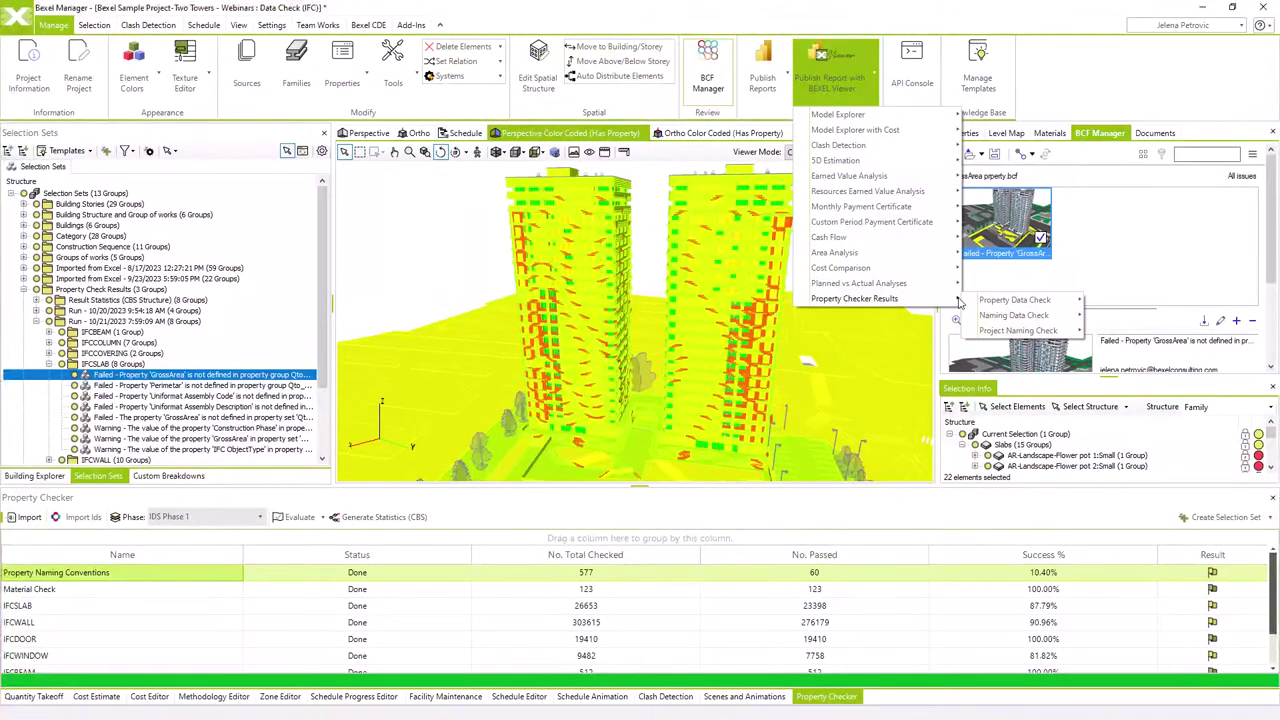
mouse_move(1000, 305)
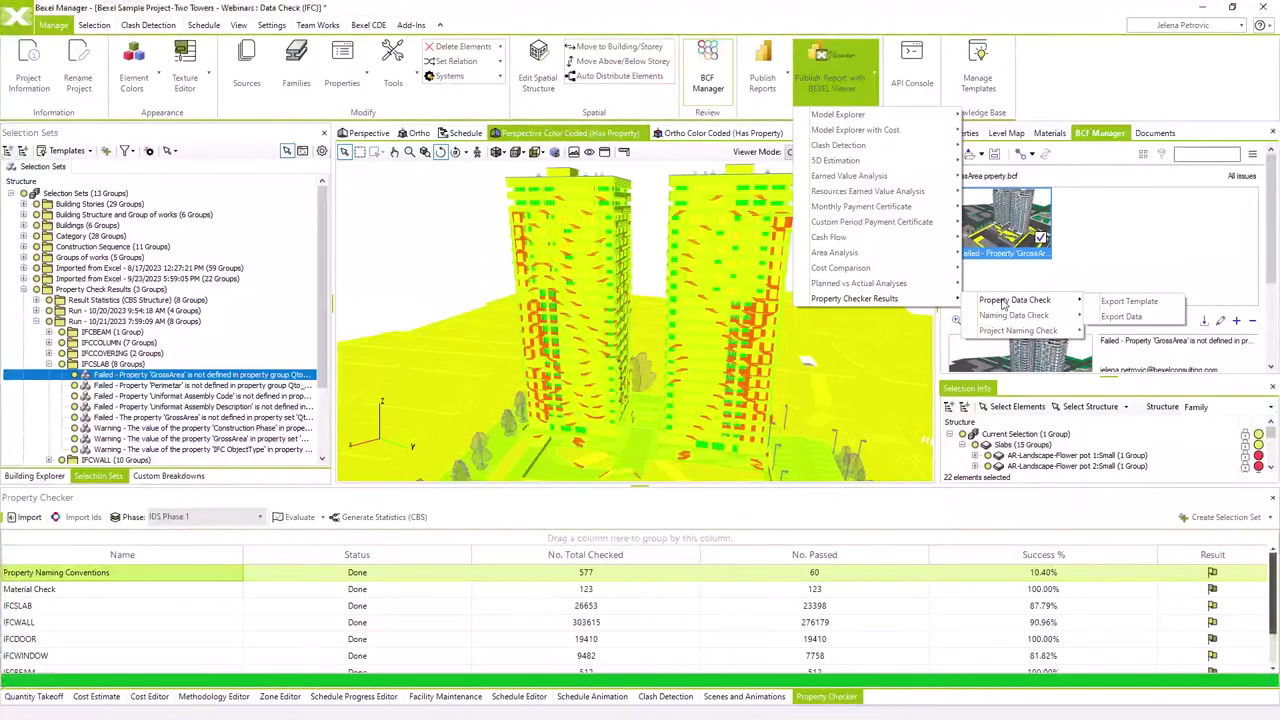
mouse_move(997, 336)
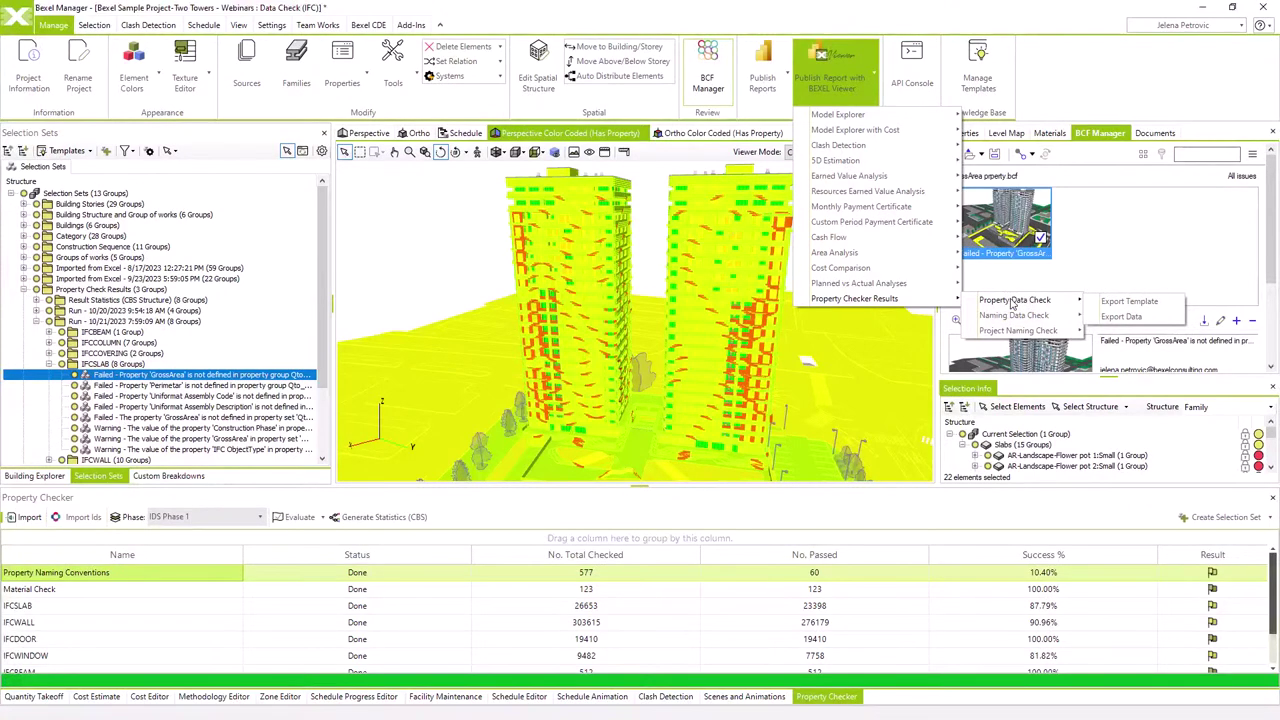
click(1100, 304)
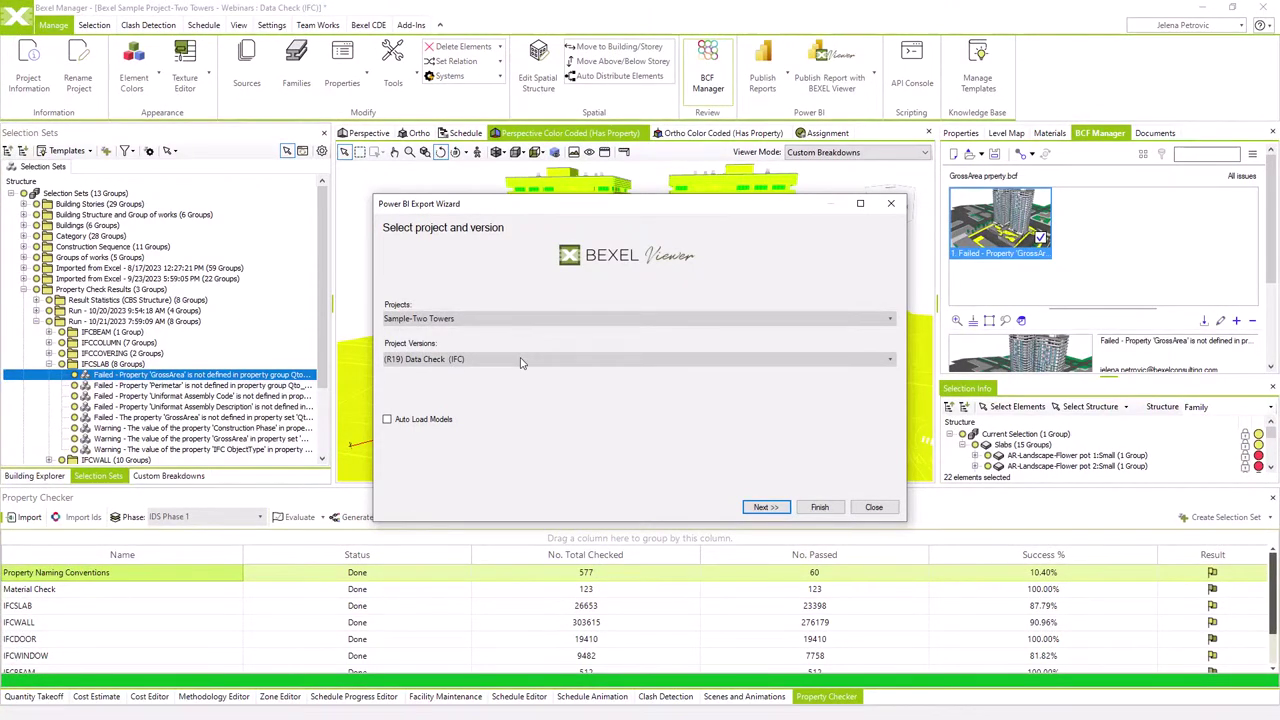
Enable Auto Load Models for Sample-Two Towers version (R19) Data Check (IFC) and complete the export wizard with all custom breakdowns included.
click(387, 420)
click(752, 510)
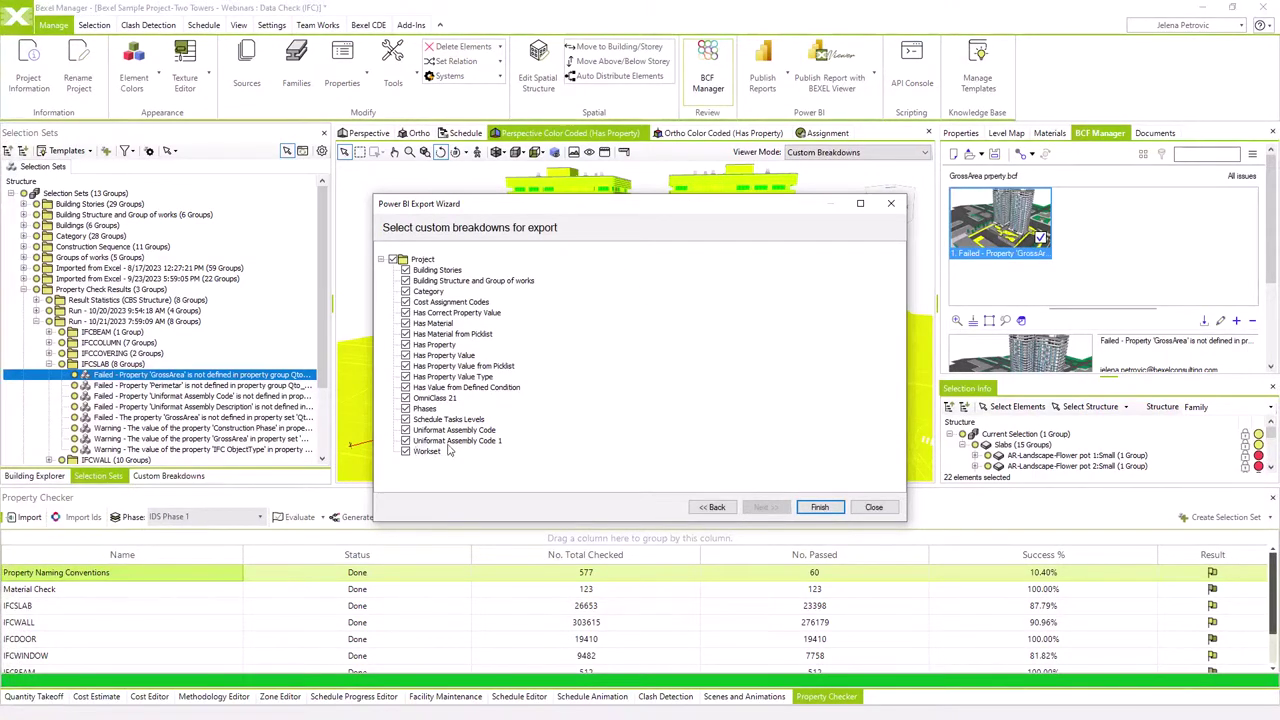
click(441, 313)
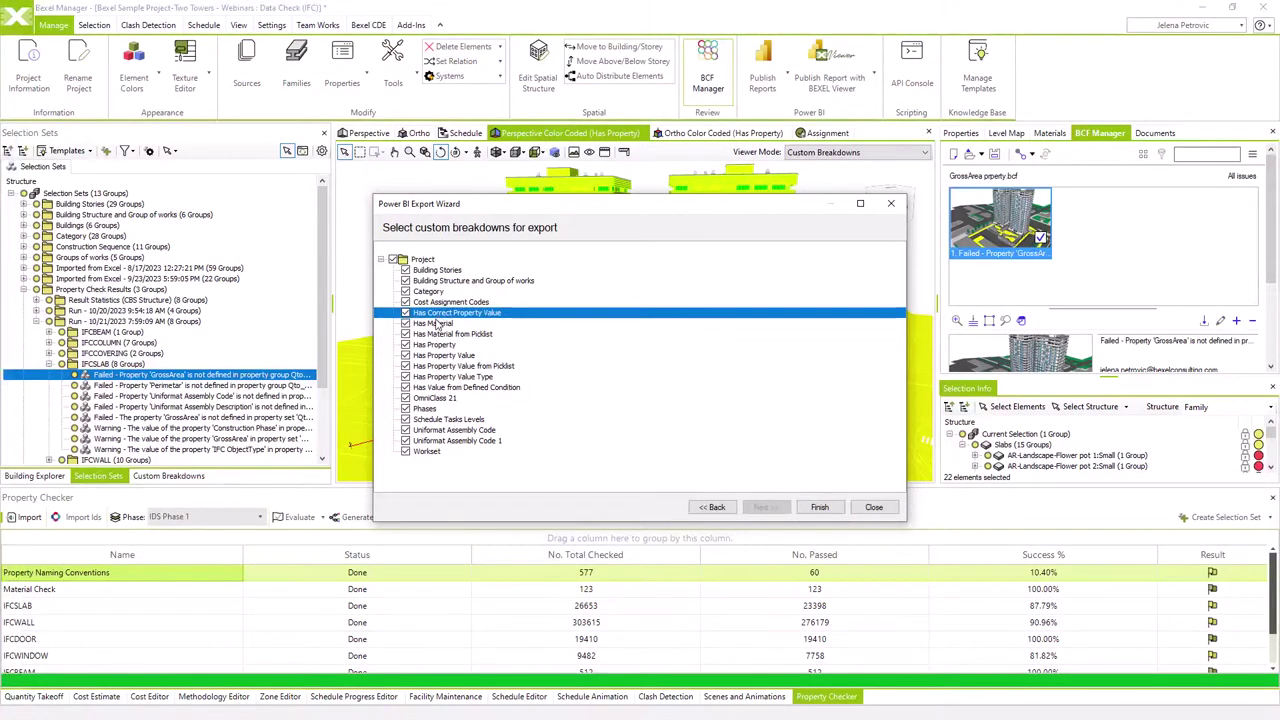
shift+click(434, 388)
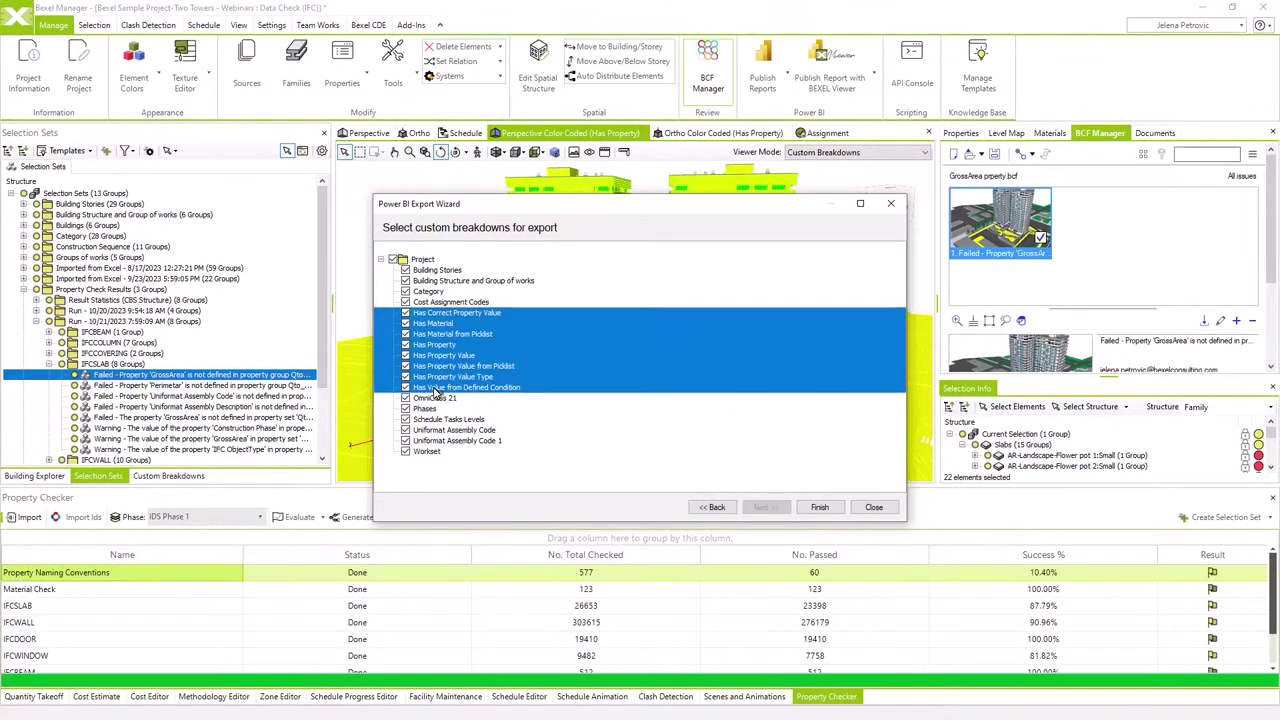
click(810, 508)
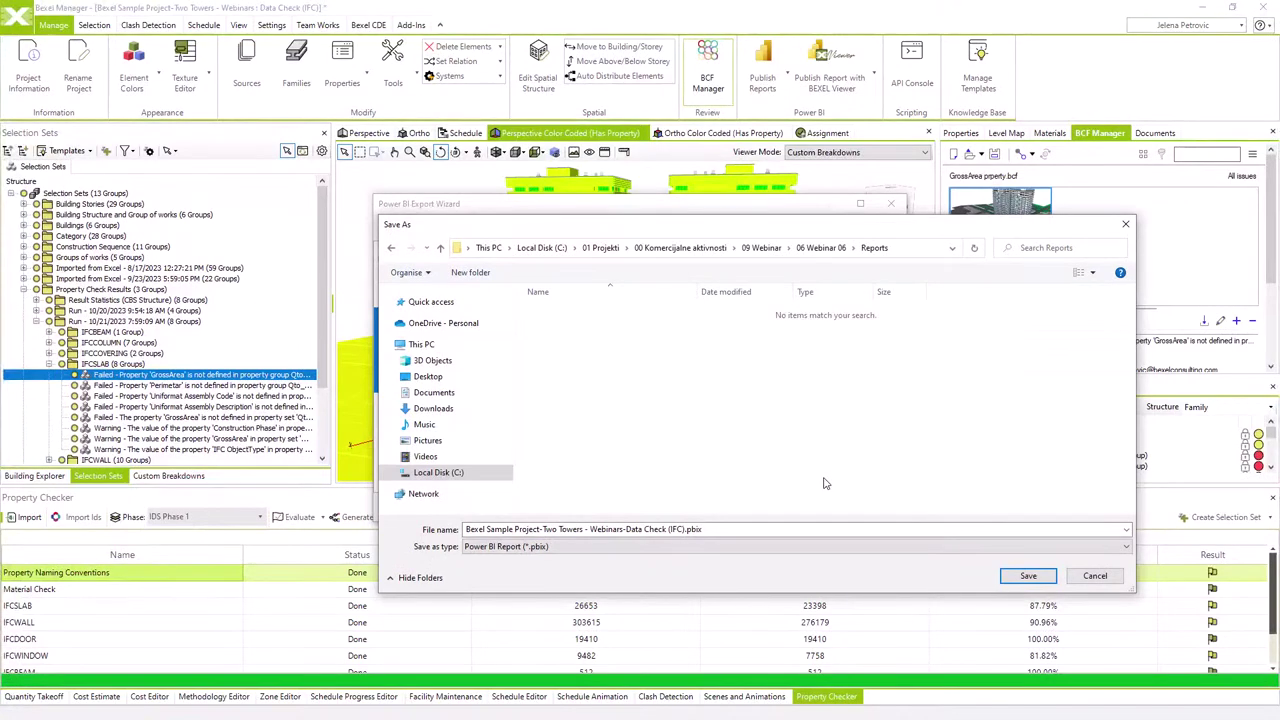
Save the Power BI report as Property Data Check (IFC).pbix in the Reports folder.
triple_click(603, 529)
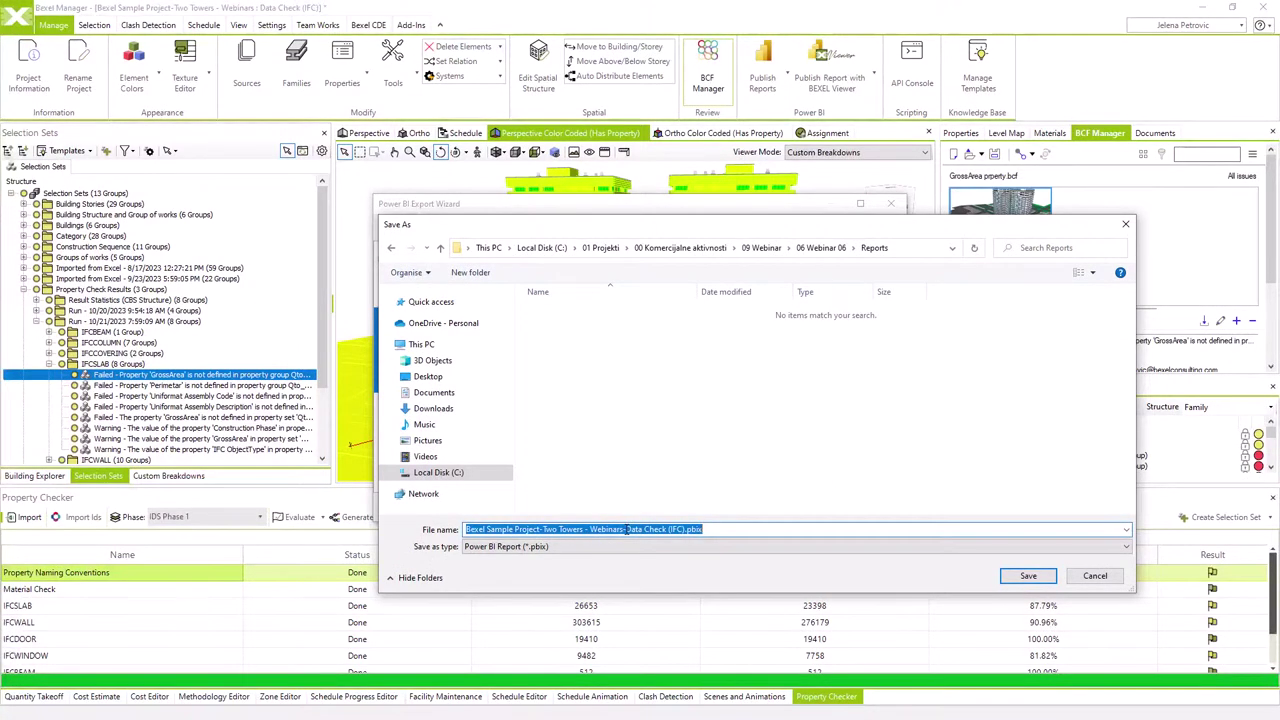
drag(627, 530, 440, 530)
text(Property)
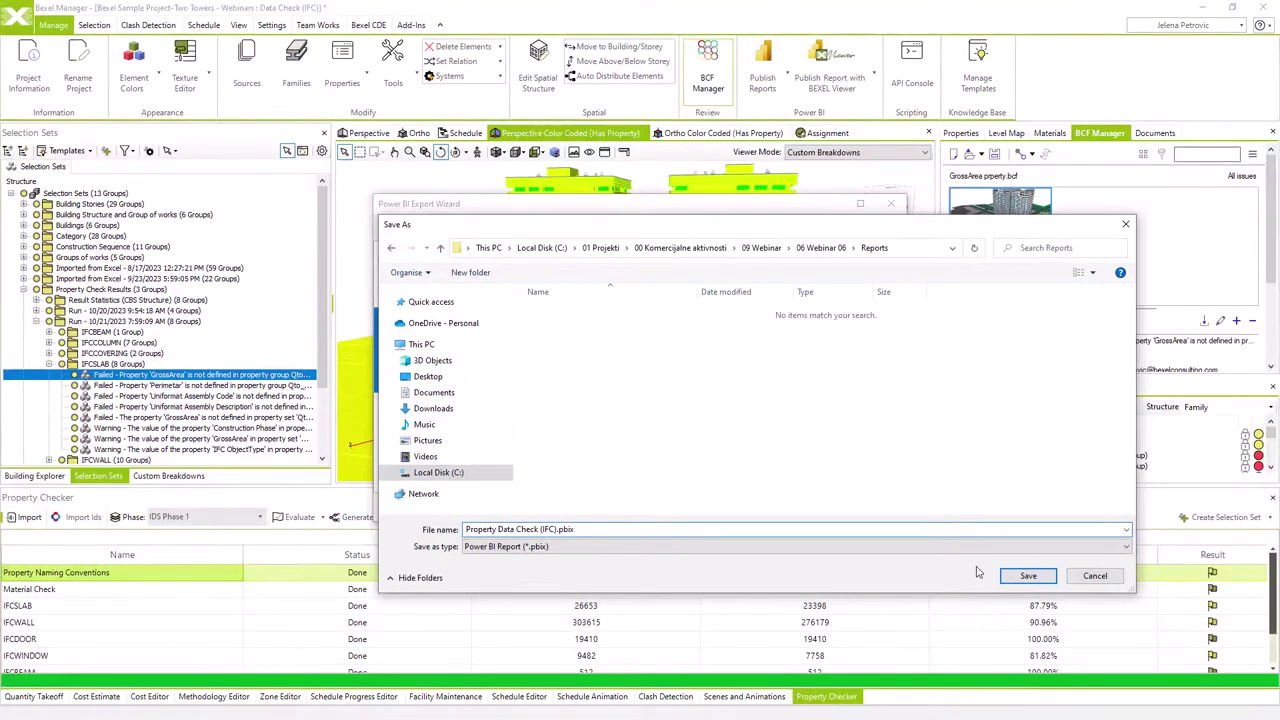
click(1020, 578)
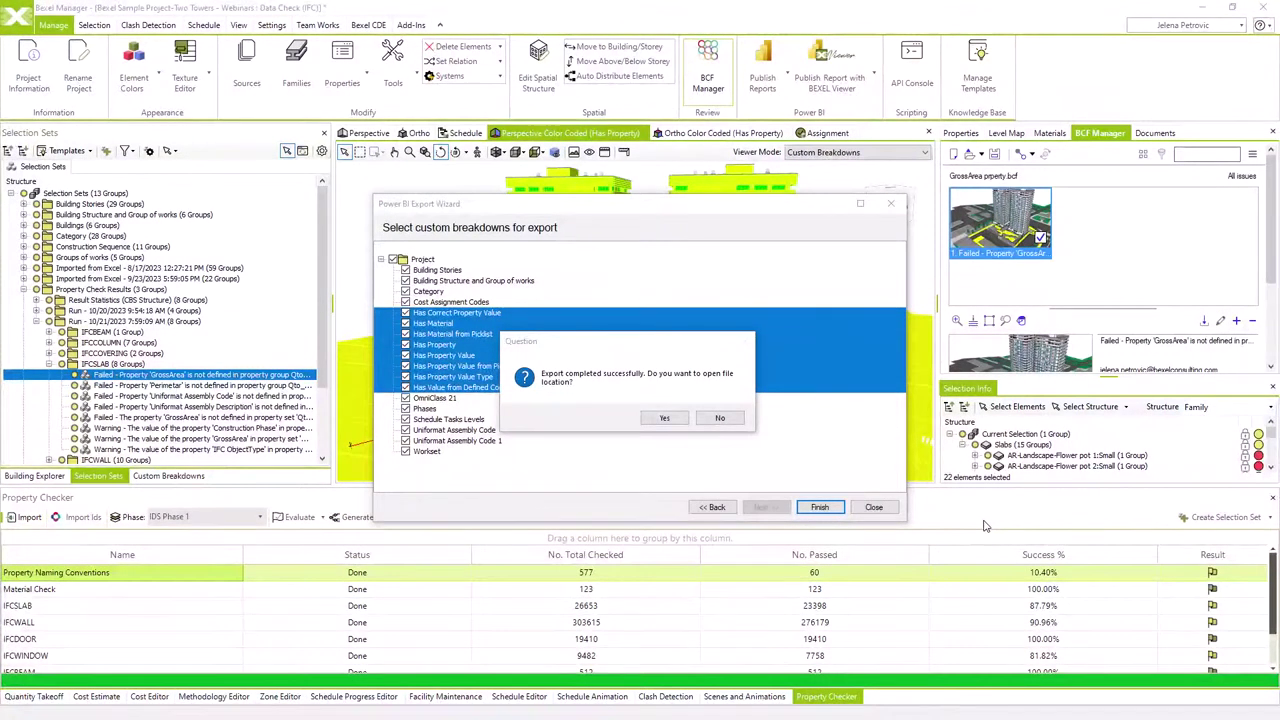
Open the exported Property Data Check (IFC) report from its folder in Power BI Desktop and refresh its data.
click(664, 418)
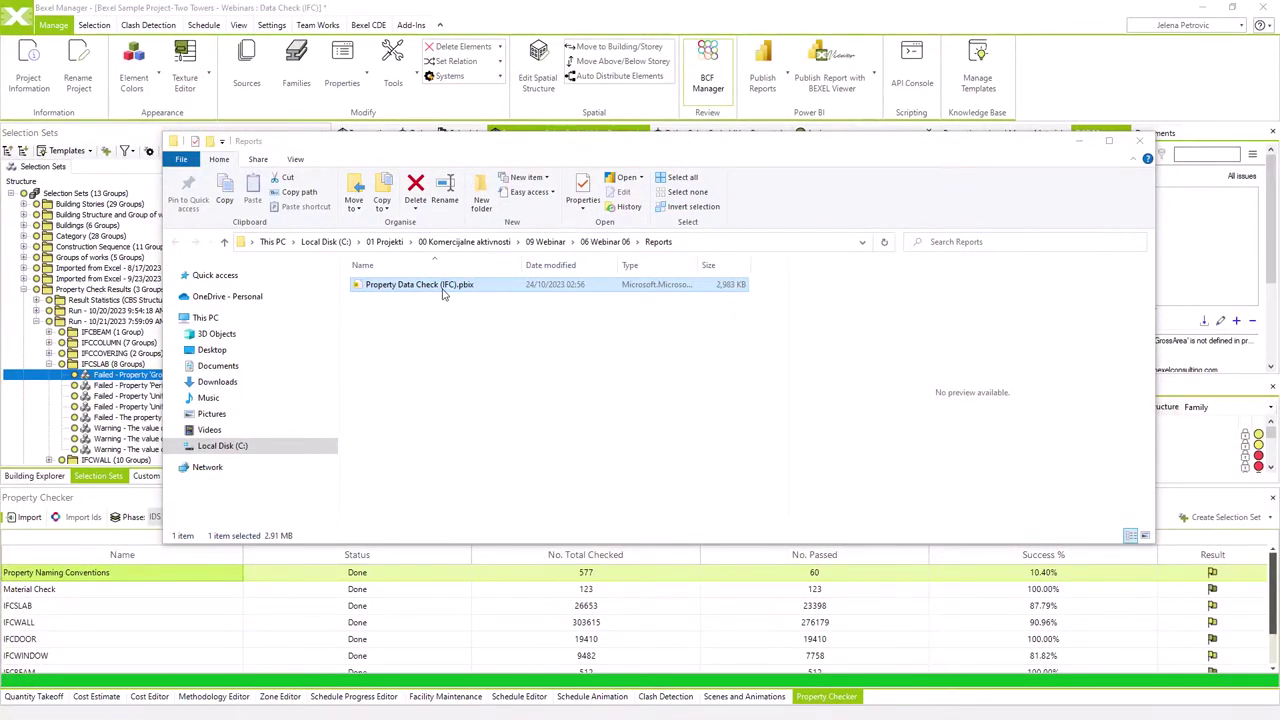
double_click(430, 285)
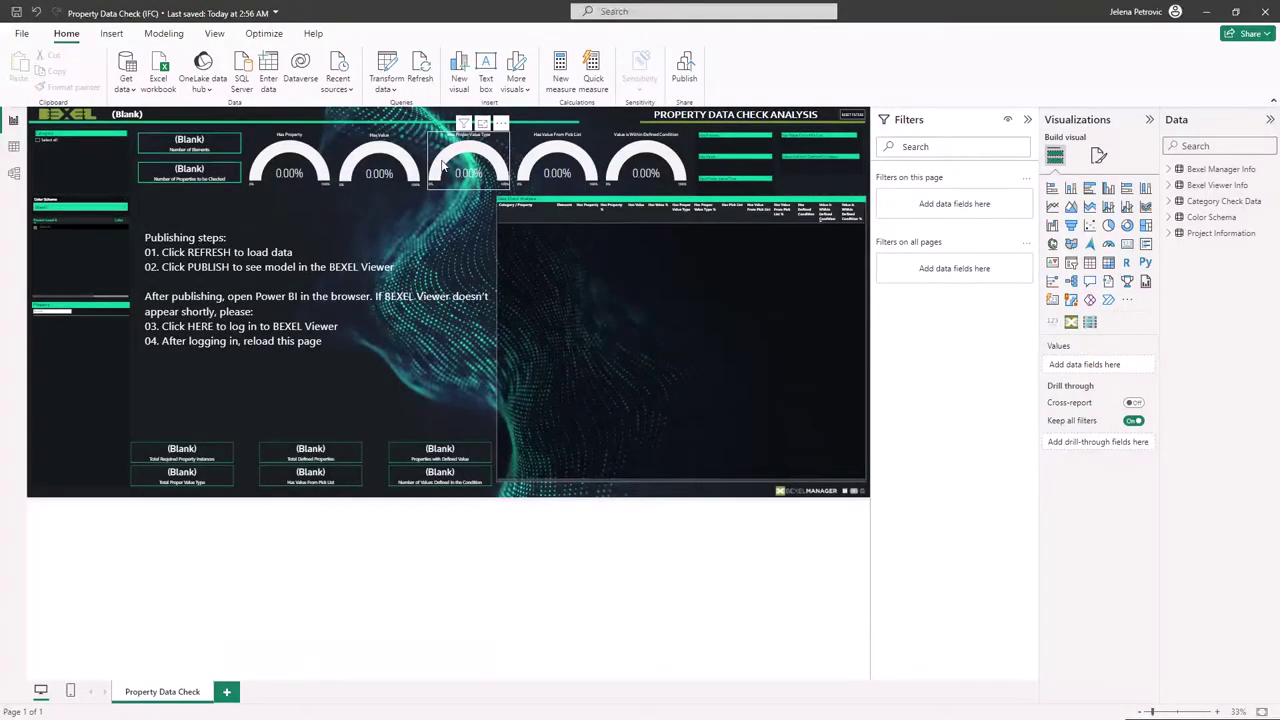
click(421, 70)
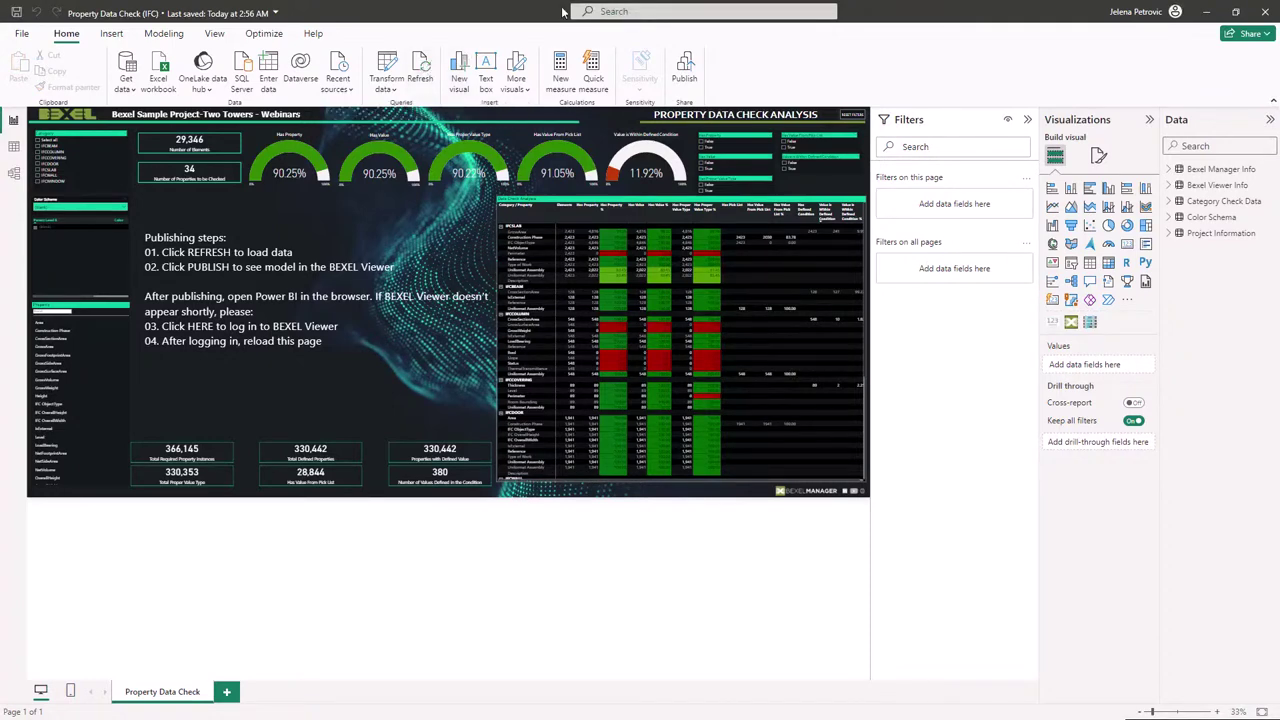
Save and publish the Property Data Check (IFC) report to My workspace, and open the published report in the browser.
click(686, 70)
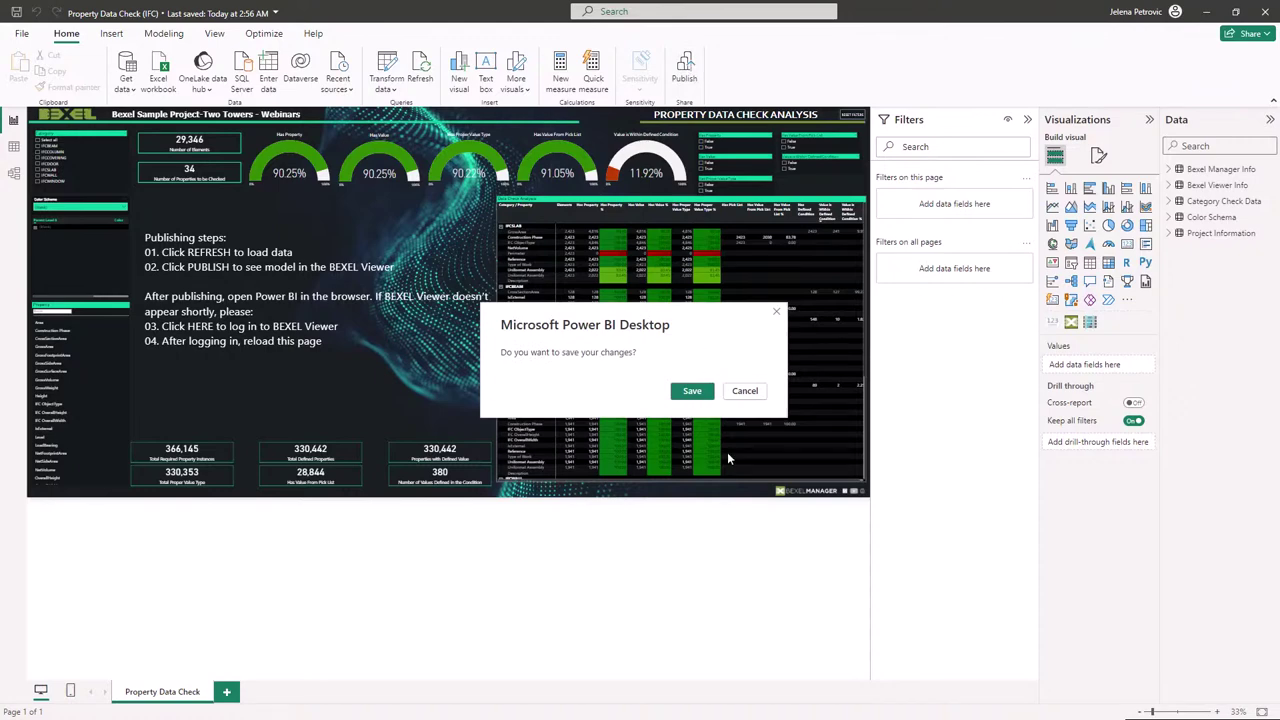
click(692, 390)
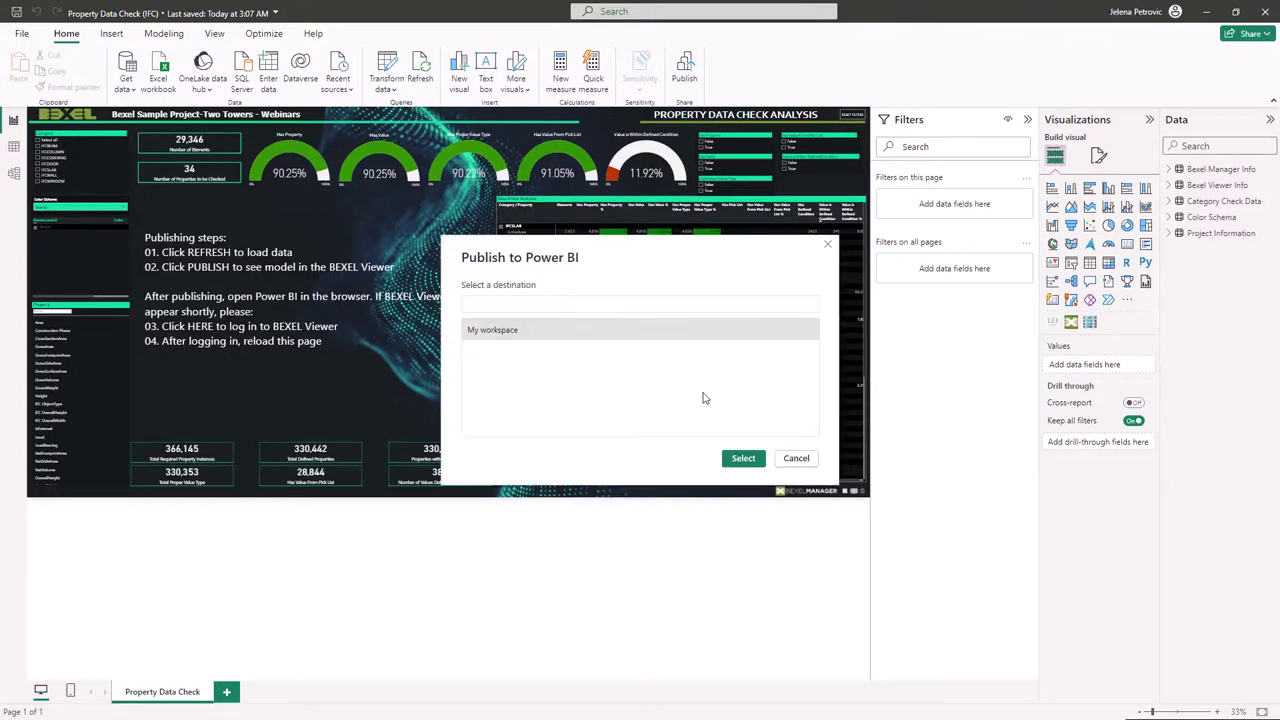
click(742, 458)
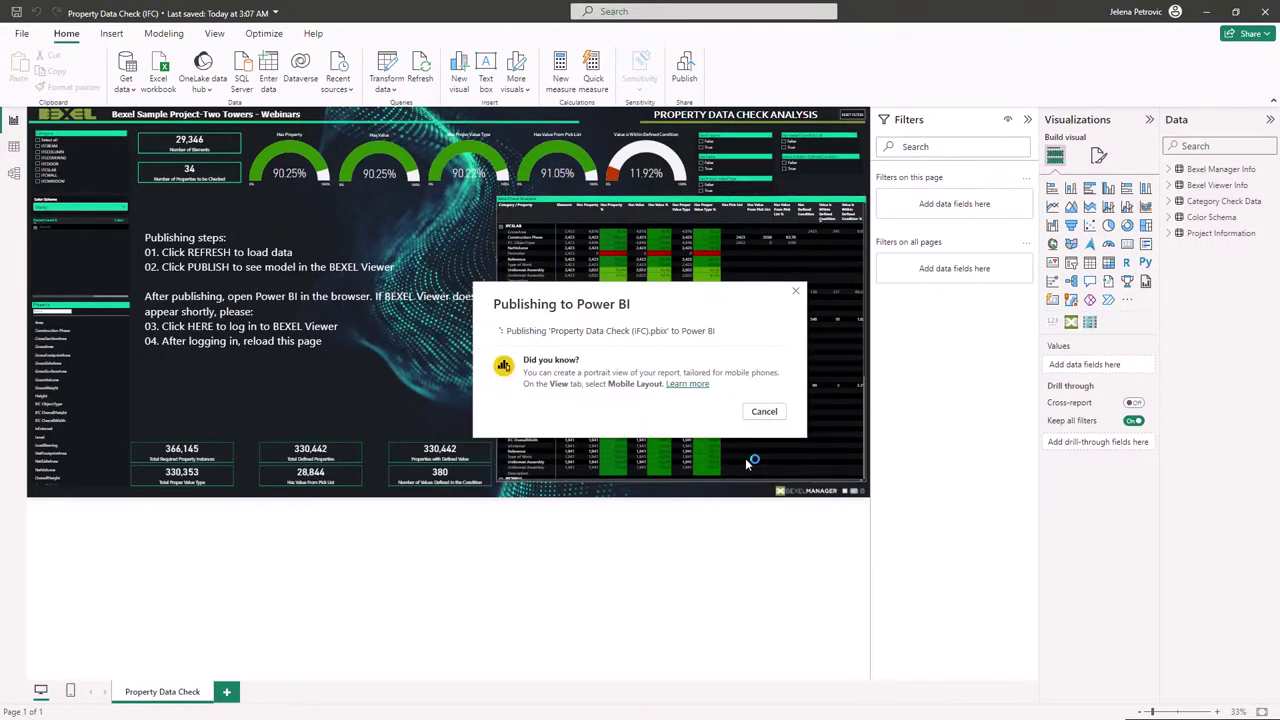
click(655, 356)
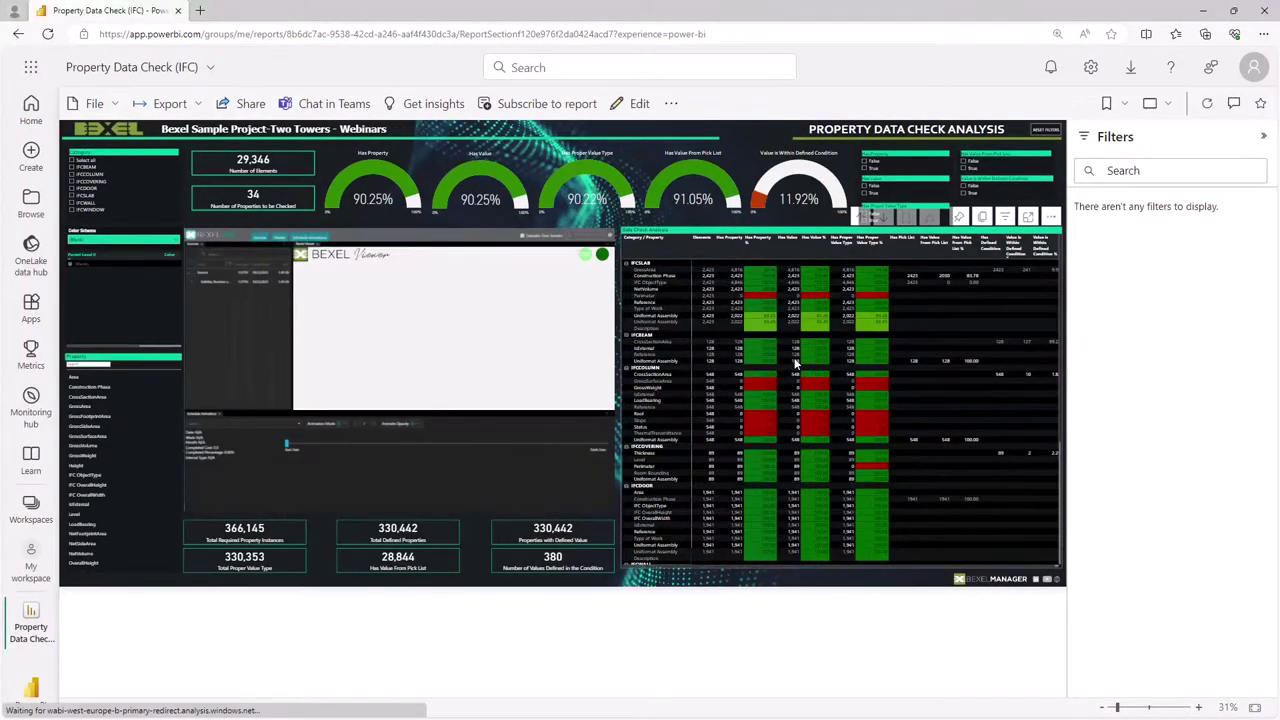
Enlarge the 3D viewer area in the published report and color the model by the Has Property color scheme.
drag(480, 416, 466, 472)
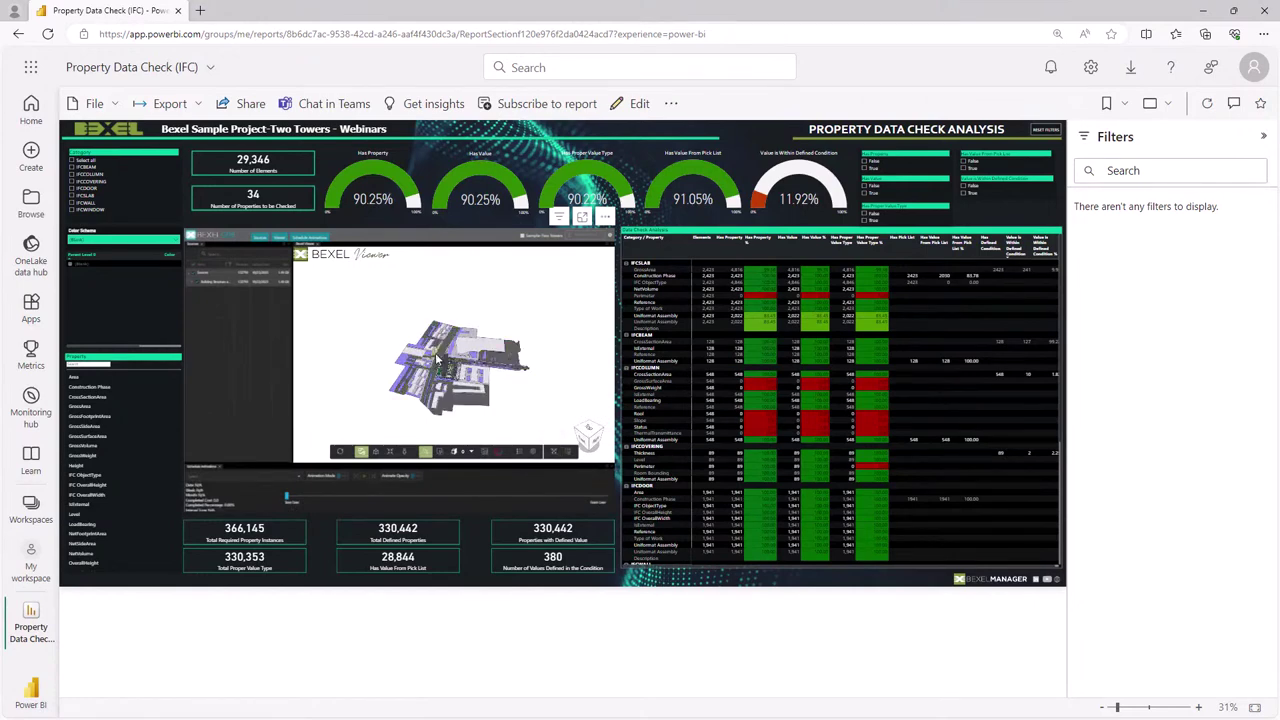
scroll(462, 380, up, 5)
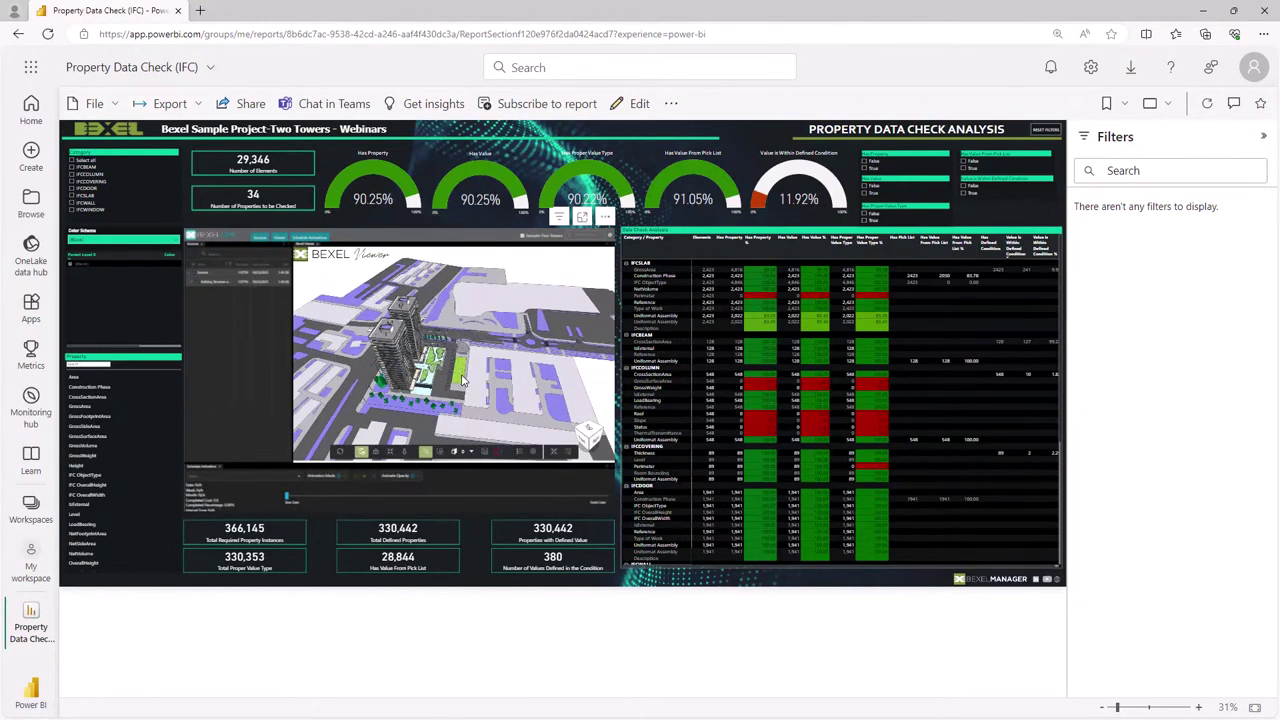
click(174, 241)
click(130, 284)
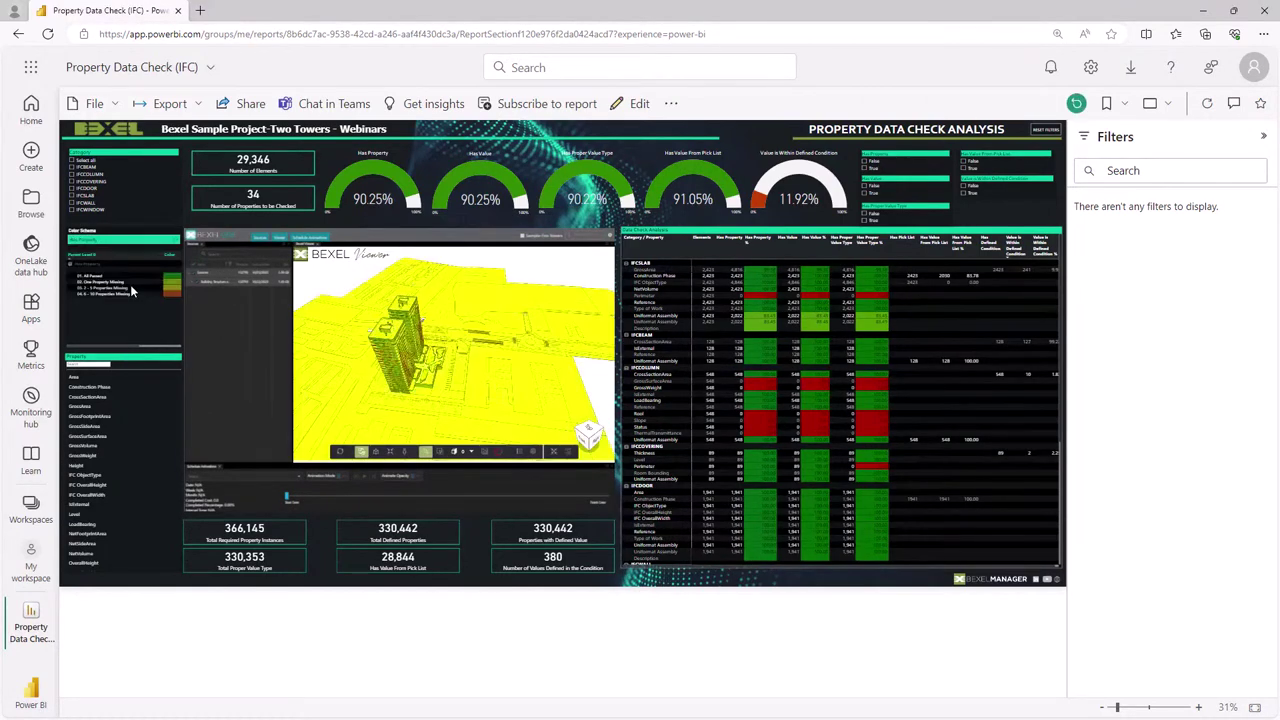
Create a public web embed code for the Property Data Check (IFC) report and publish it.
click(112, 108)
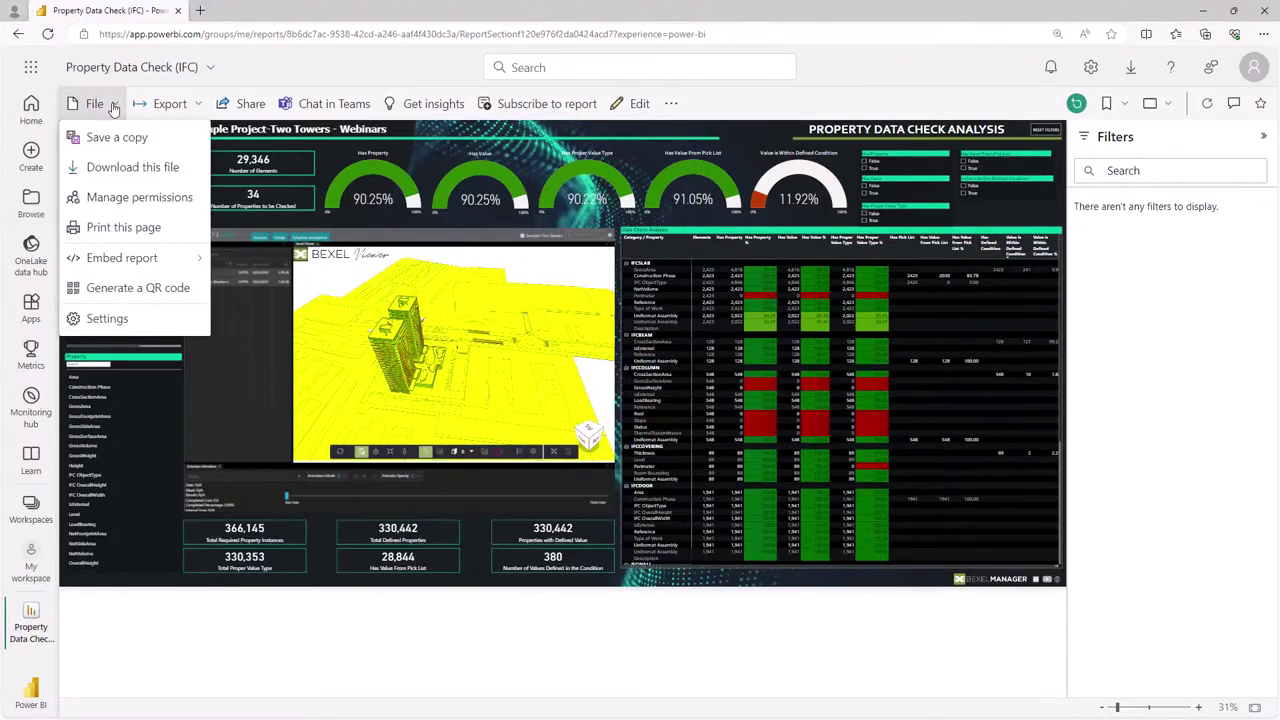
mouse_move(140, 262)
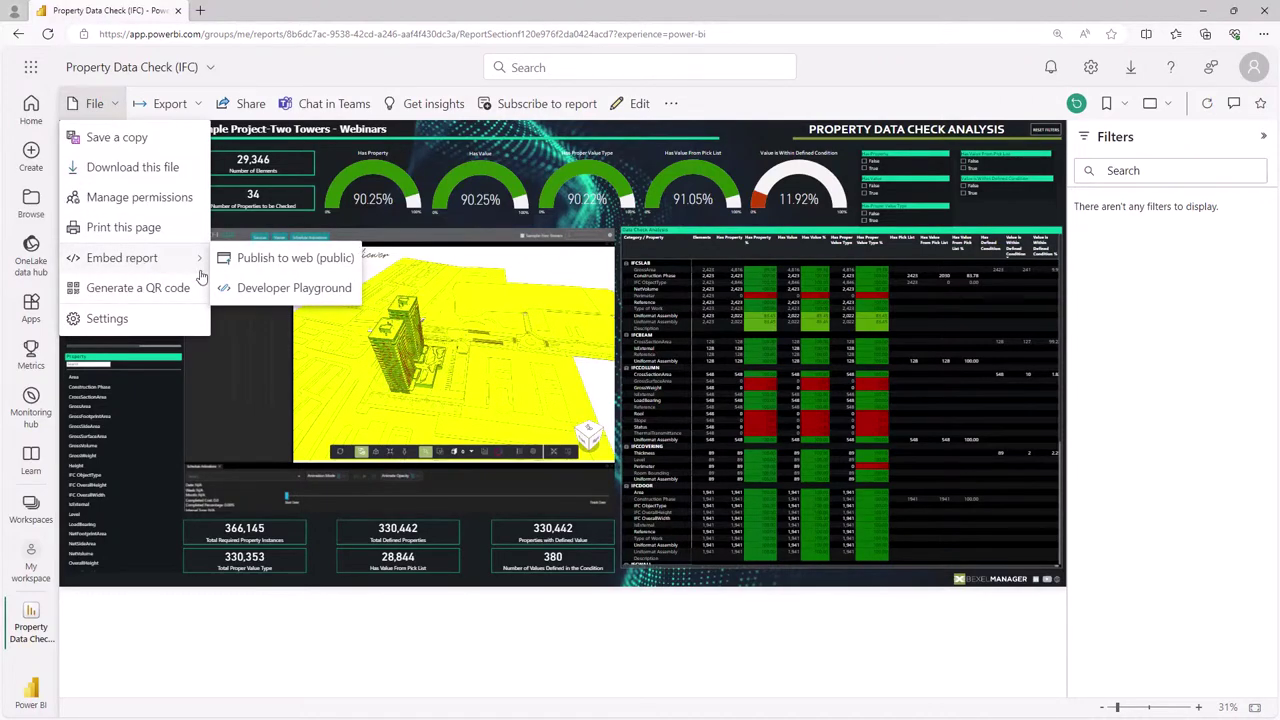
click(250, 262)
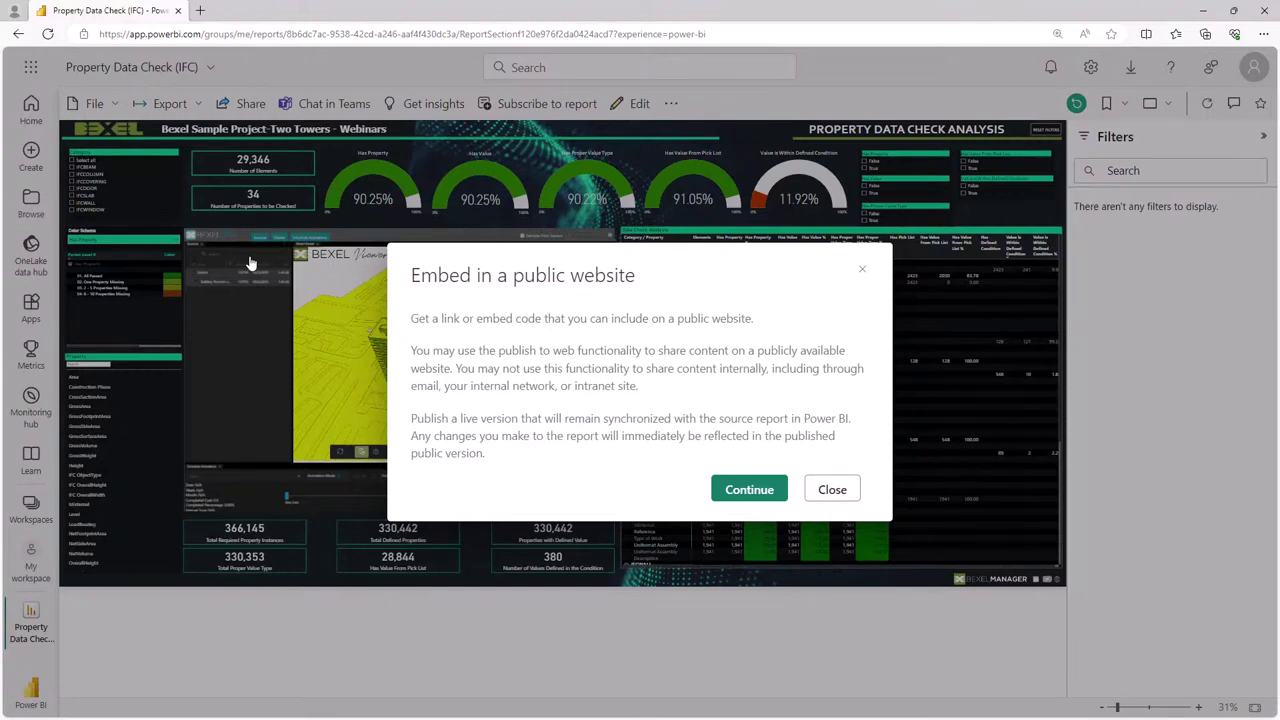
click(745, 490)
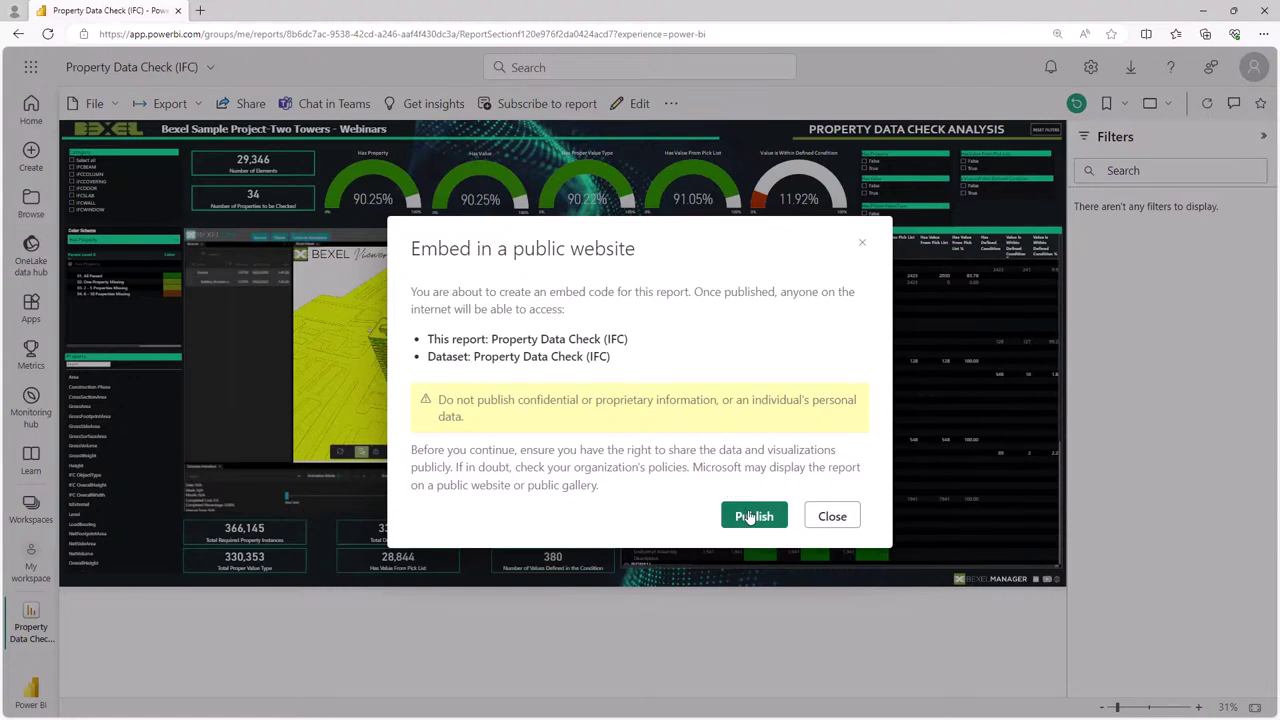
click(750, 517)
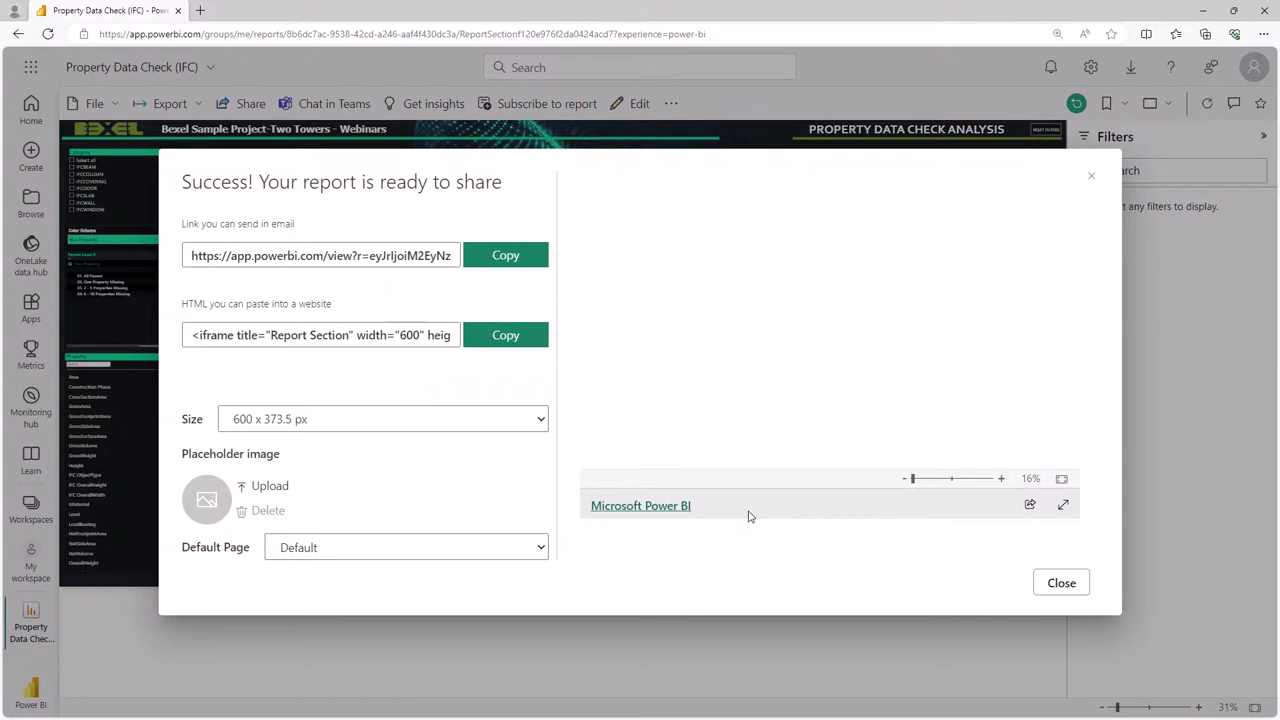
Copy the public report's shareable link and open it in a new browser tab.
click(507, 259)
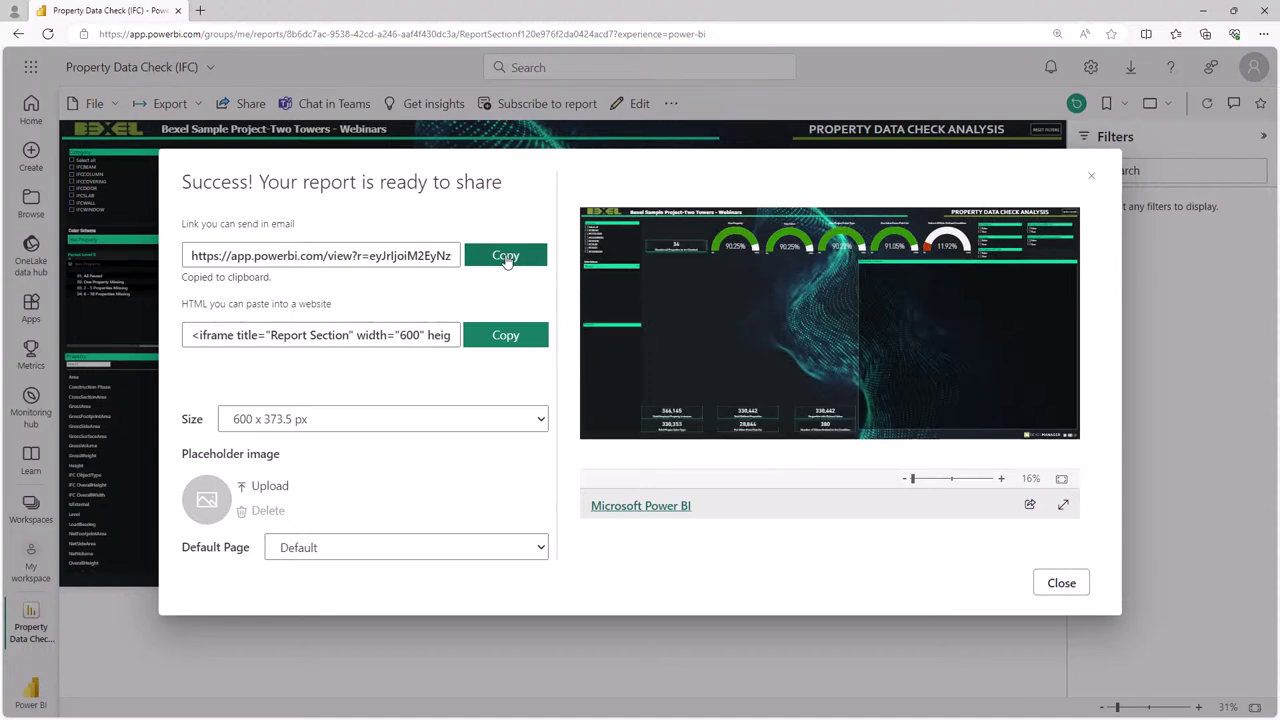
click(200, 10)
key(ctrl+v)
key(Return)
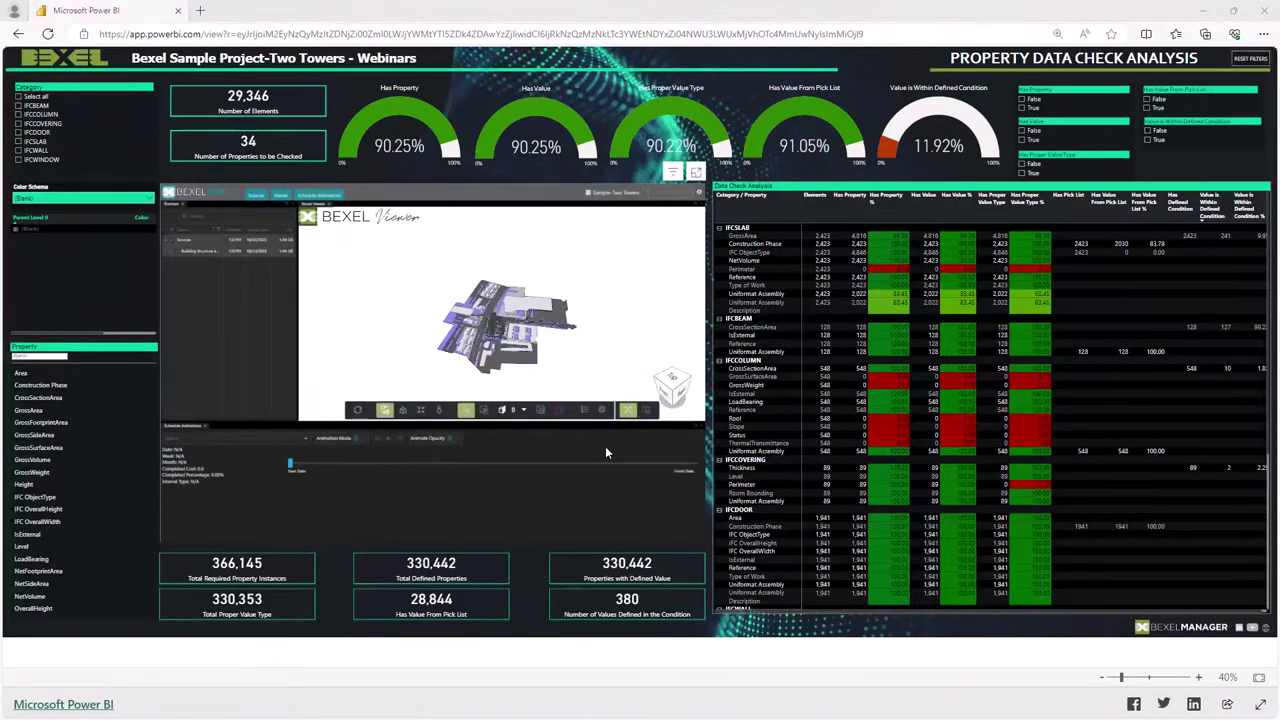
Enlarge the 3D viewer area in the public report and set its color scheme to Has Property.
drag(458, 424, 458, 484)
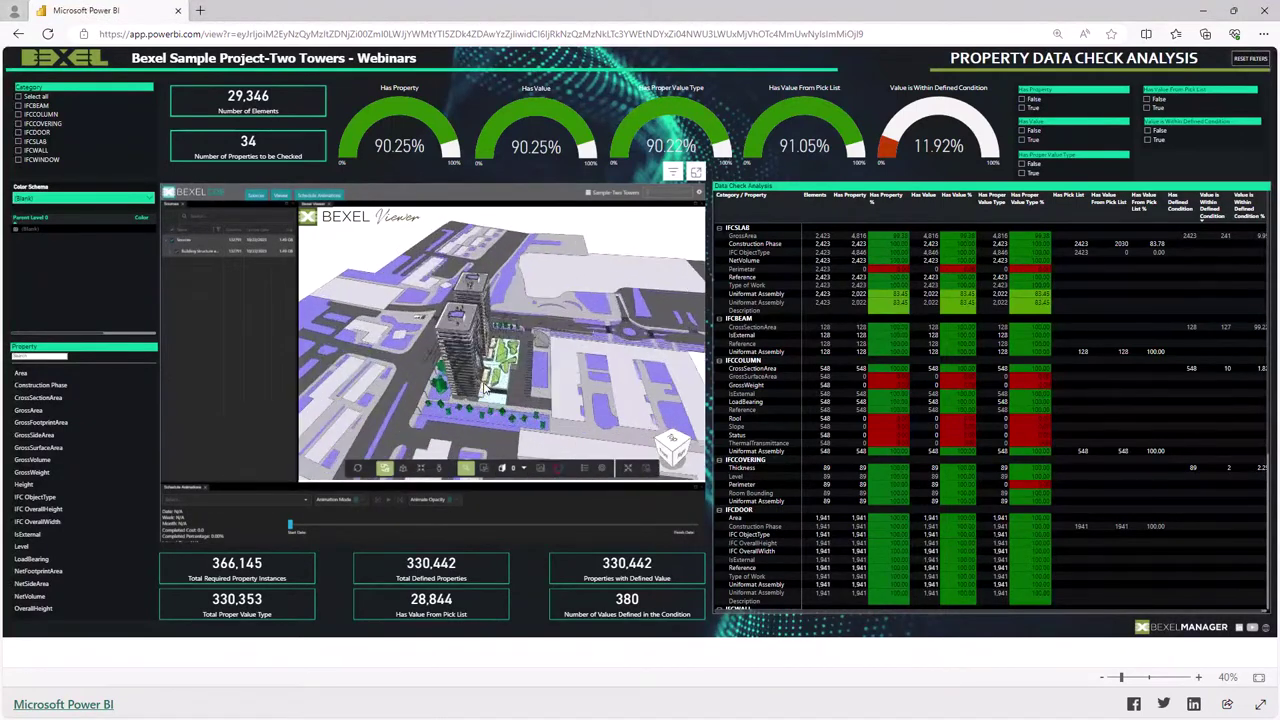
click(146, 201)
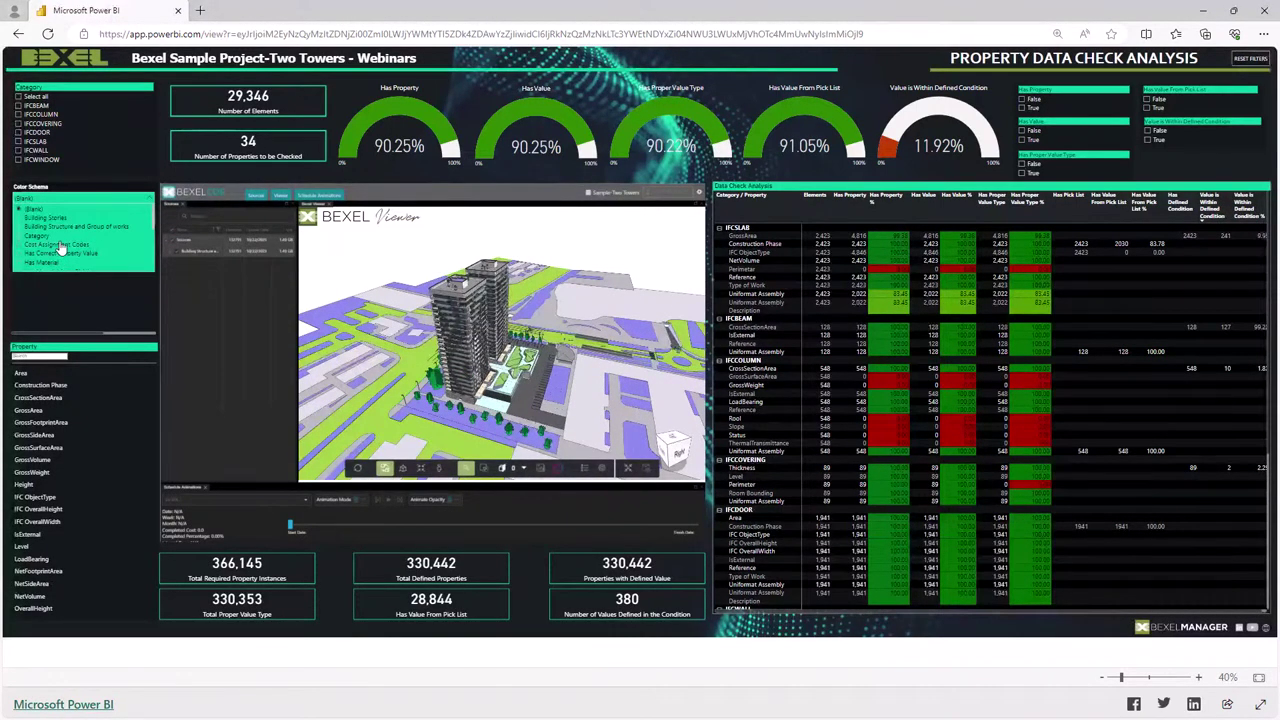
scroll(57, 249, down, 2)
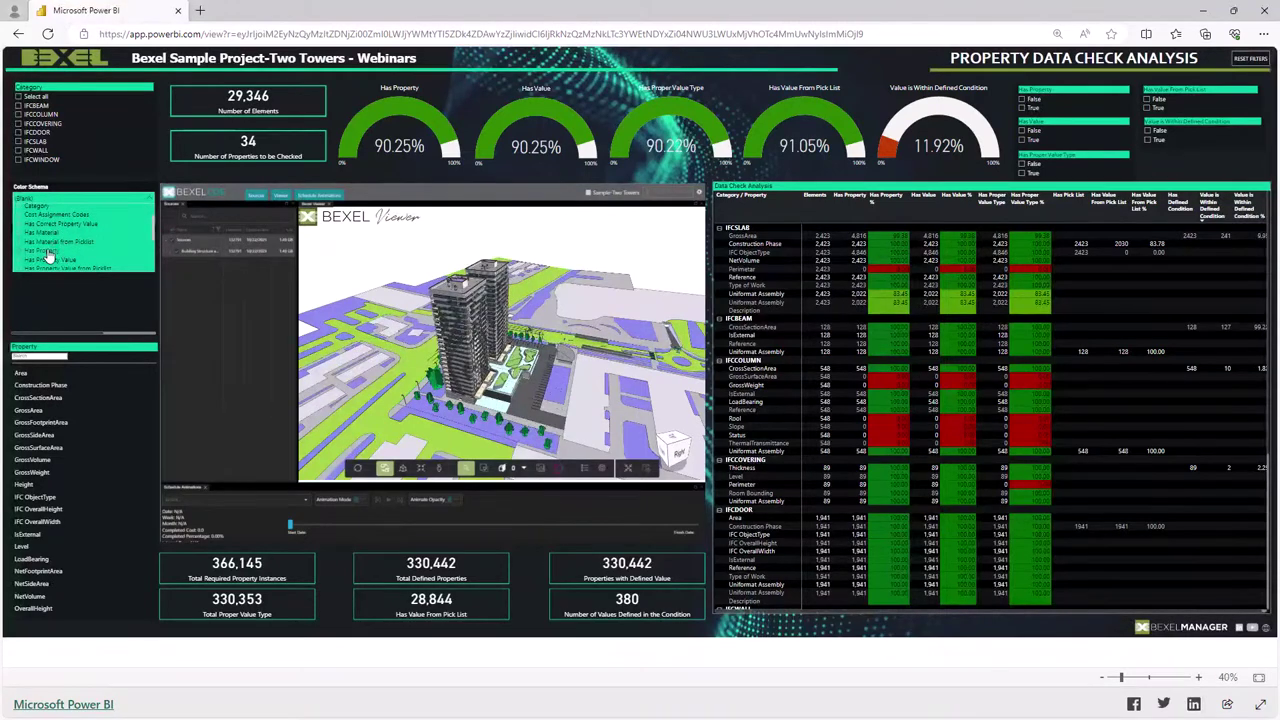
click(46, 251)
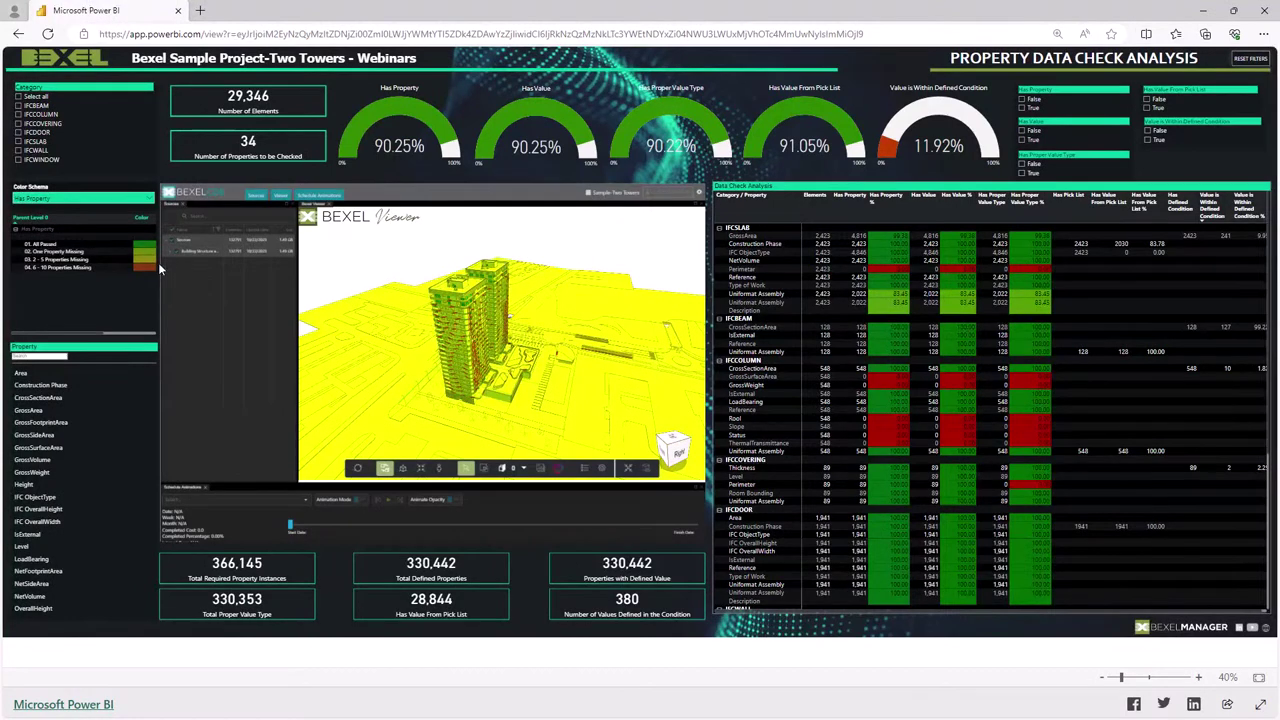
Expand the model source tree in the BEXEL viewer and choose the edited Uniformat construction schedule for the schedule animation.
click(175, 324)
click(175, 367)
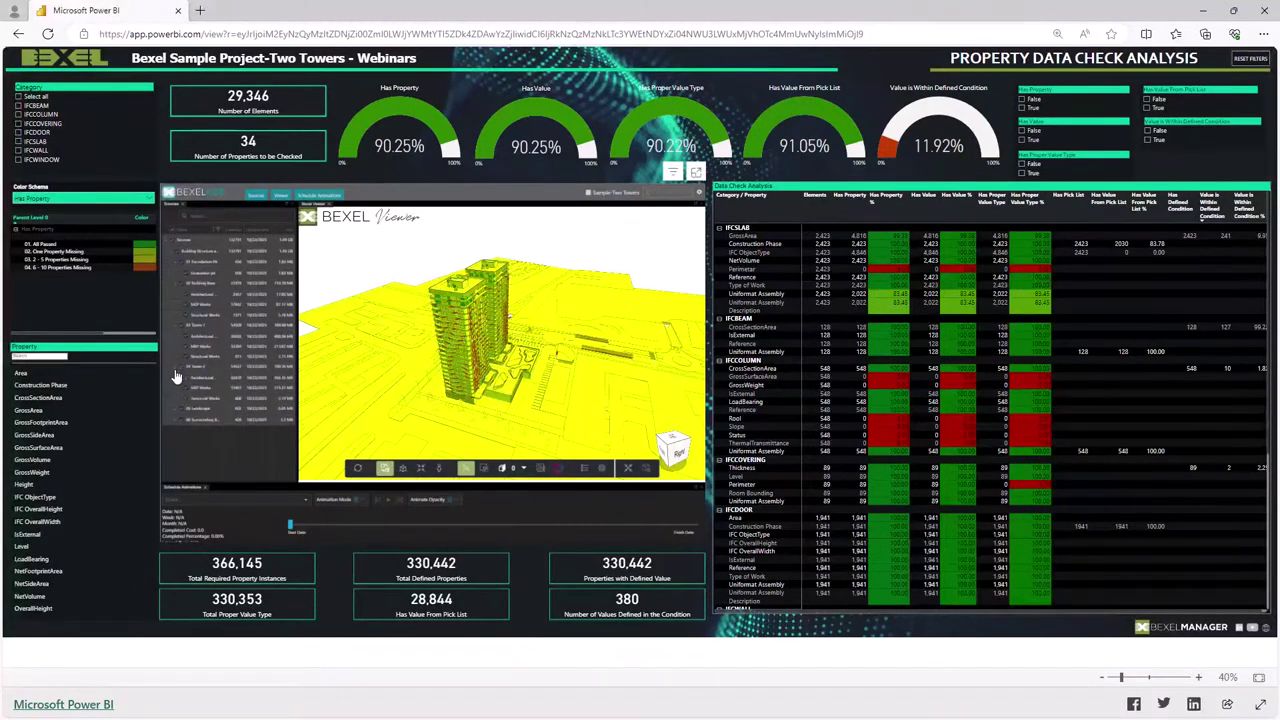
click(175, 408)
click(175, 438)
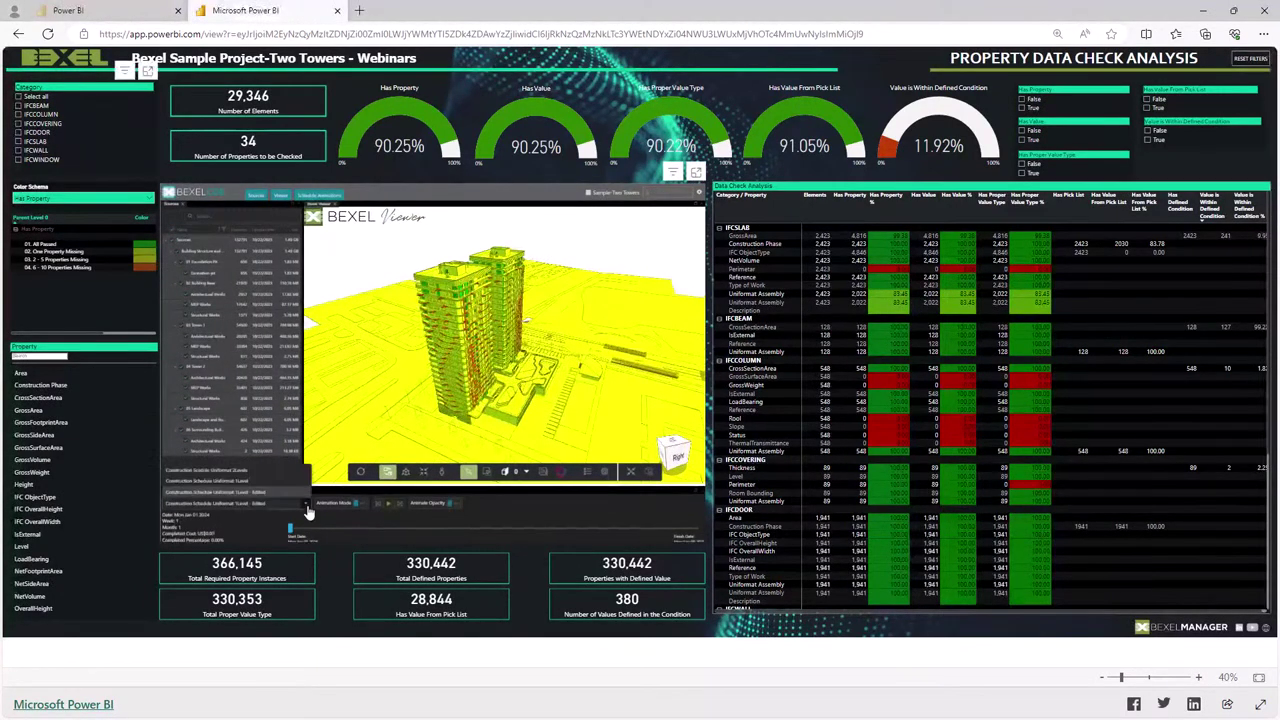
click(295, 499)
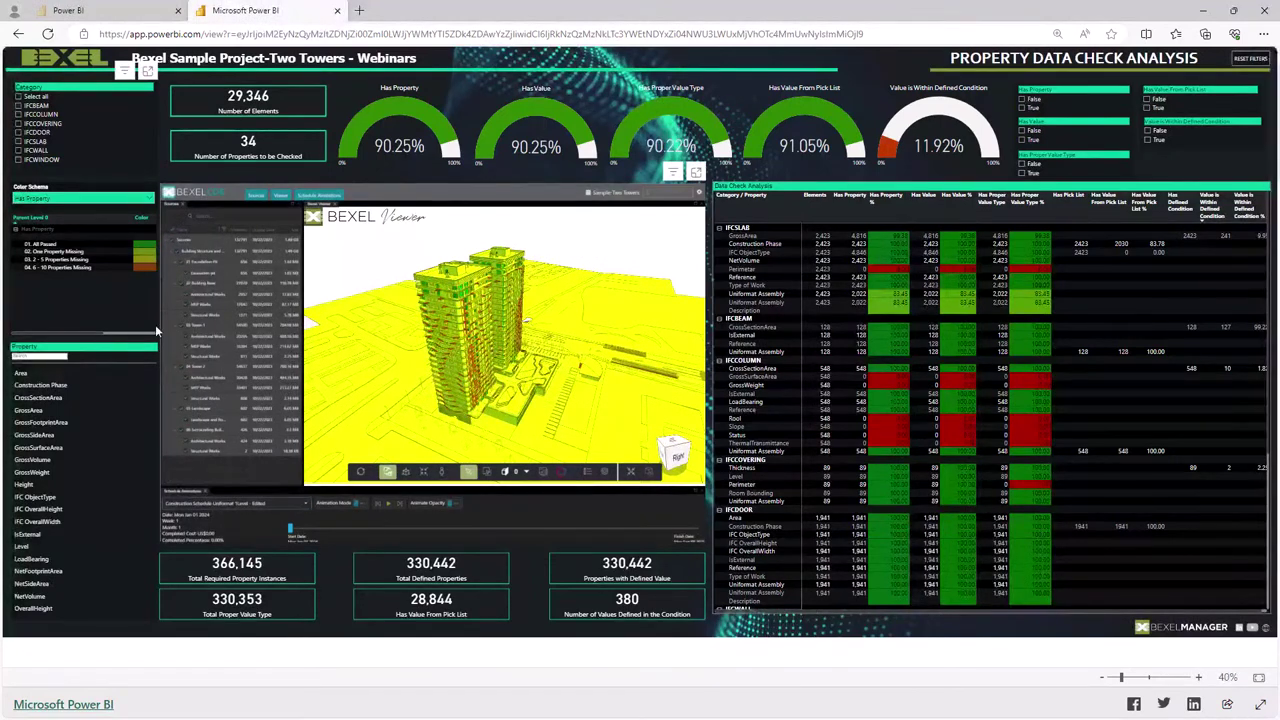
Check the report results for the GrossArea property and for the IFCDOOR category, clearing each filter after viewing.
click(80, 414)
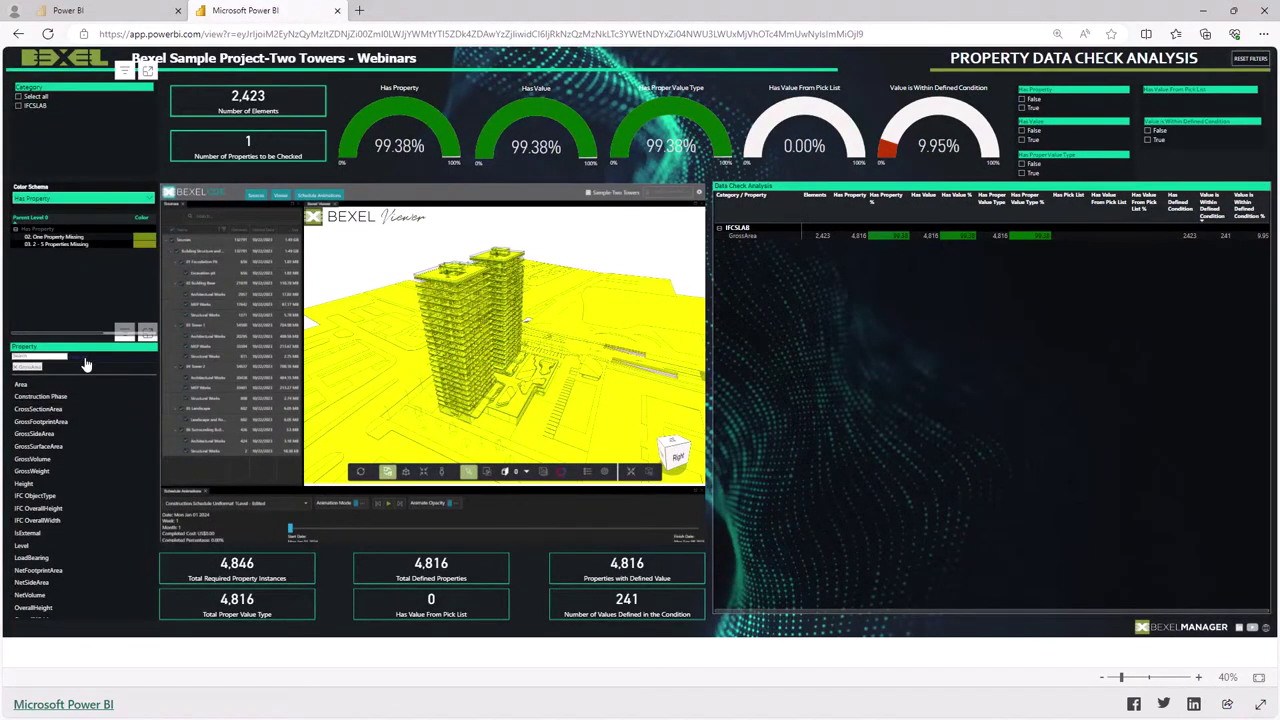
click(86, 365)
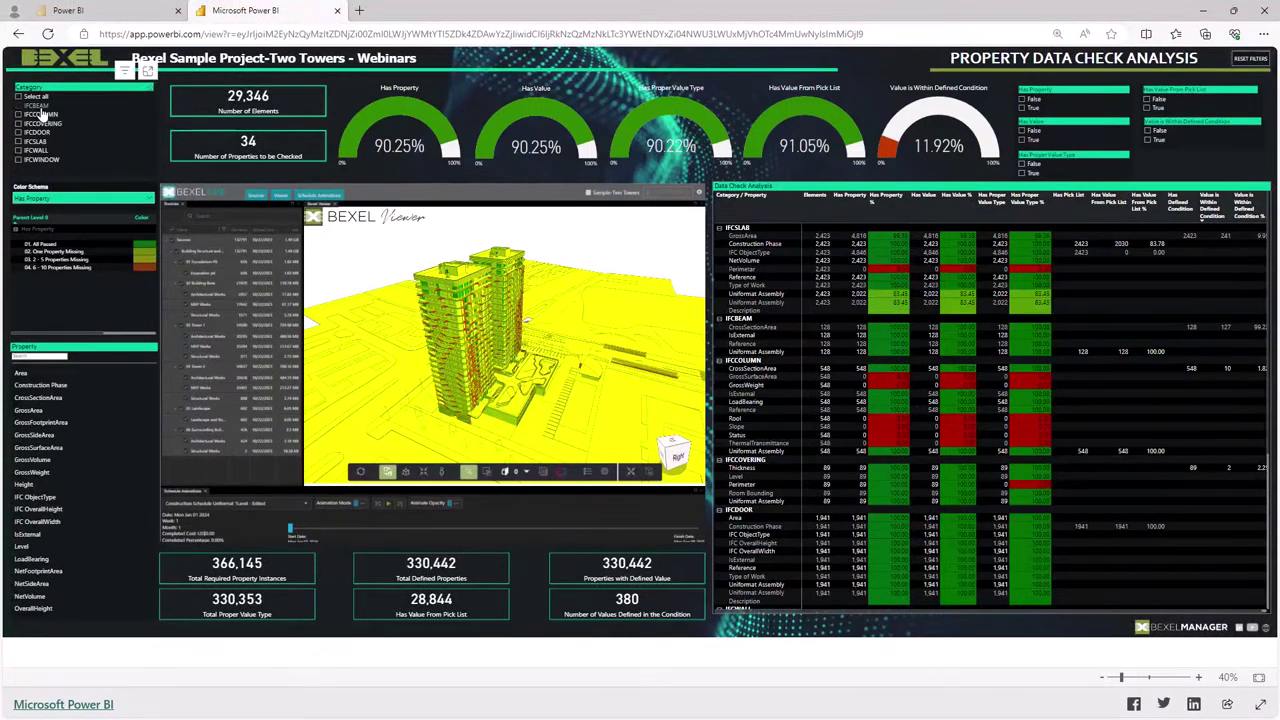
click(18, 133)
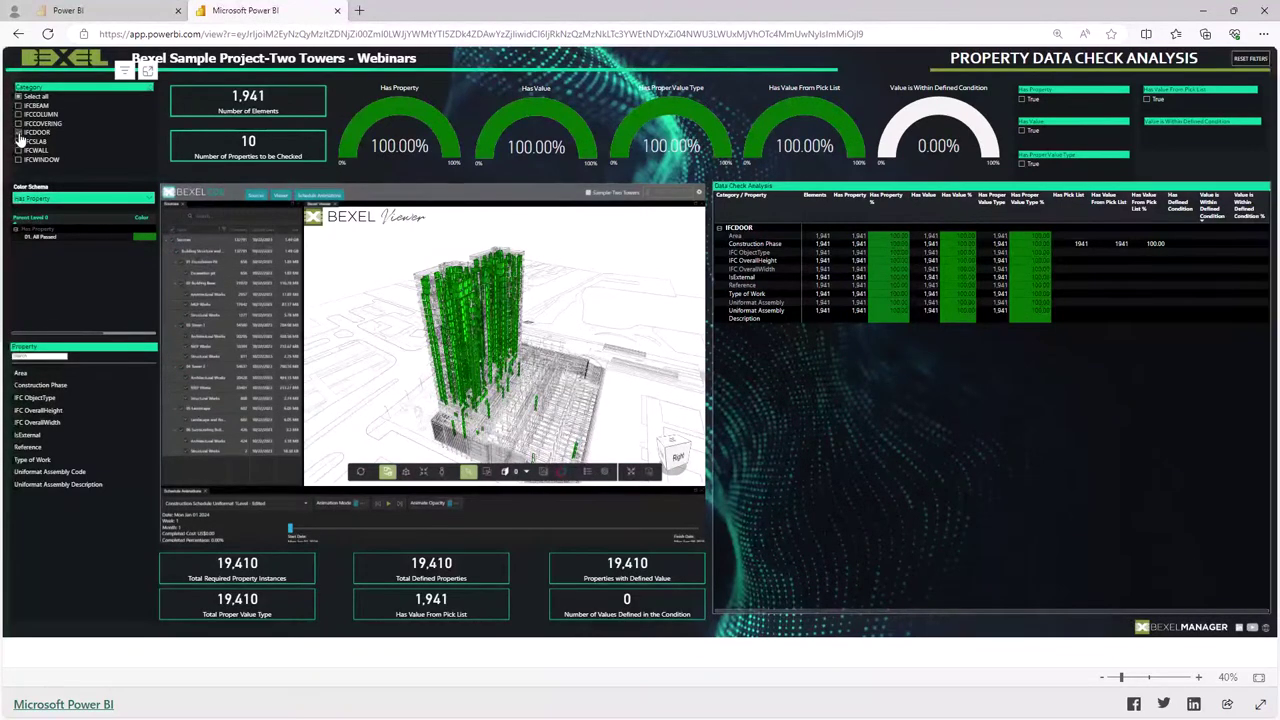
click(19, 134)
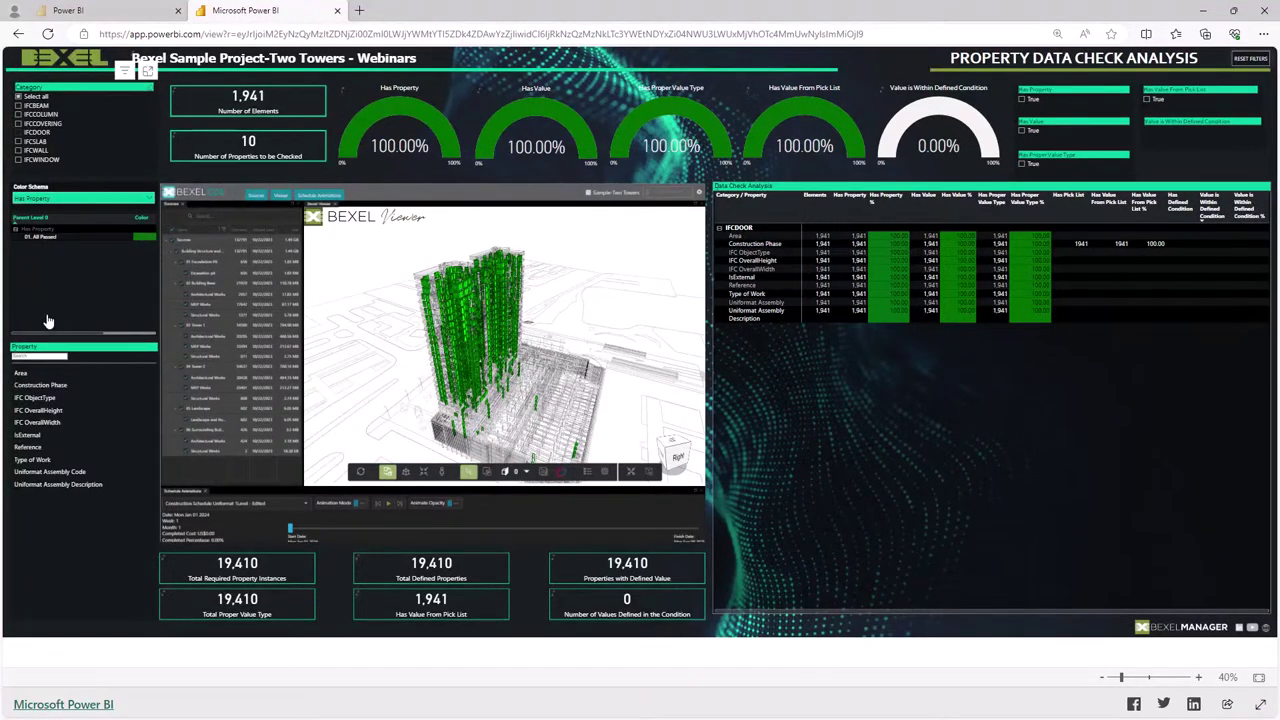
Review the Property filter list, including CrossSectionArea, and examine the category rows in the Data Check Analysis table.
scroll(50, 410, down, 3)
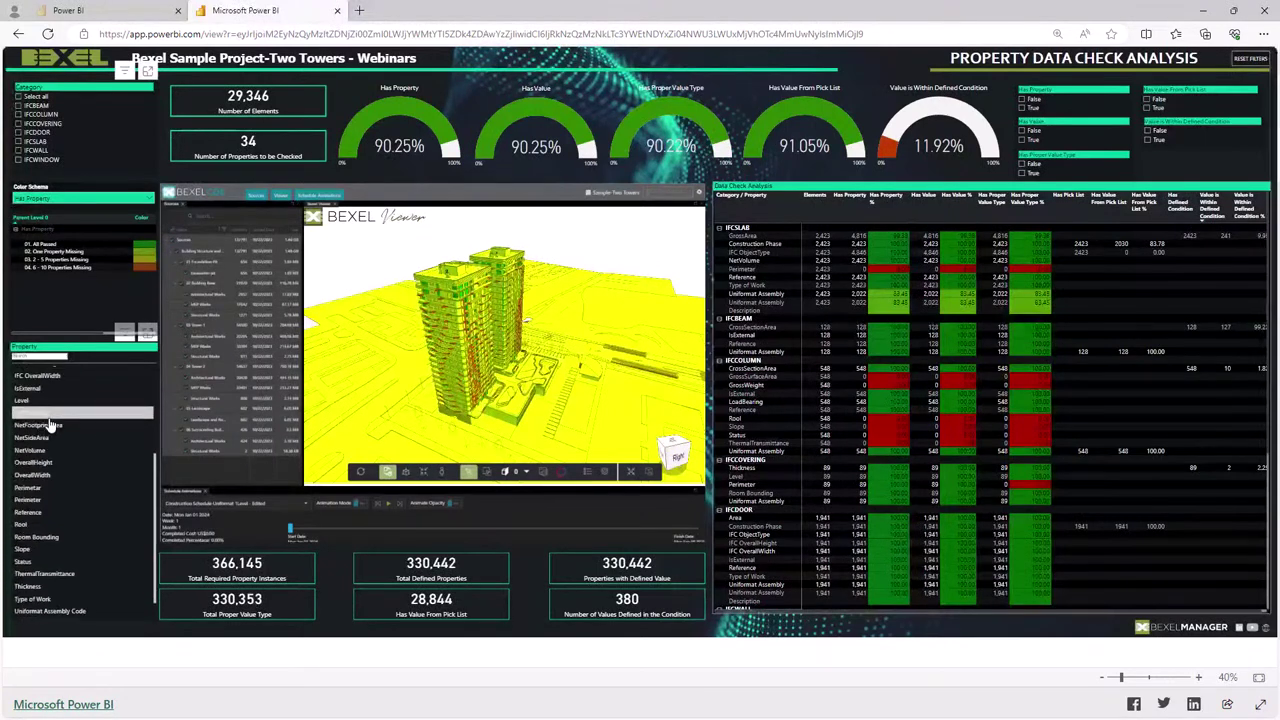
scroll(48, 427, up, 5)
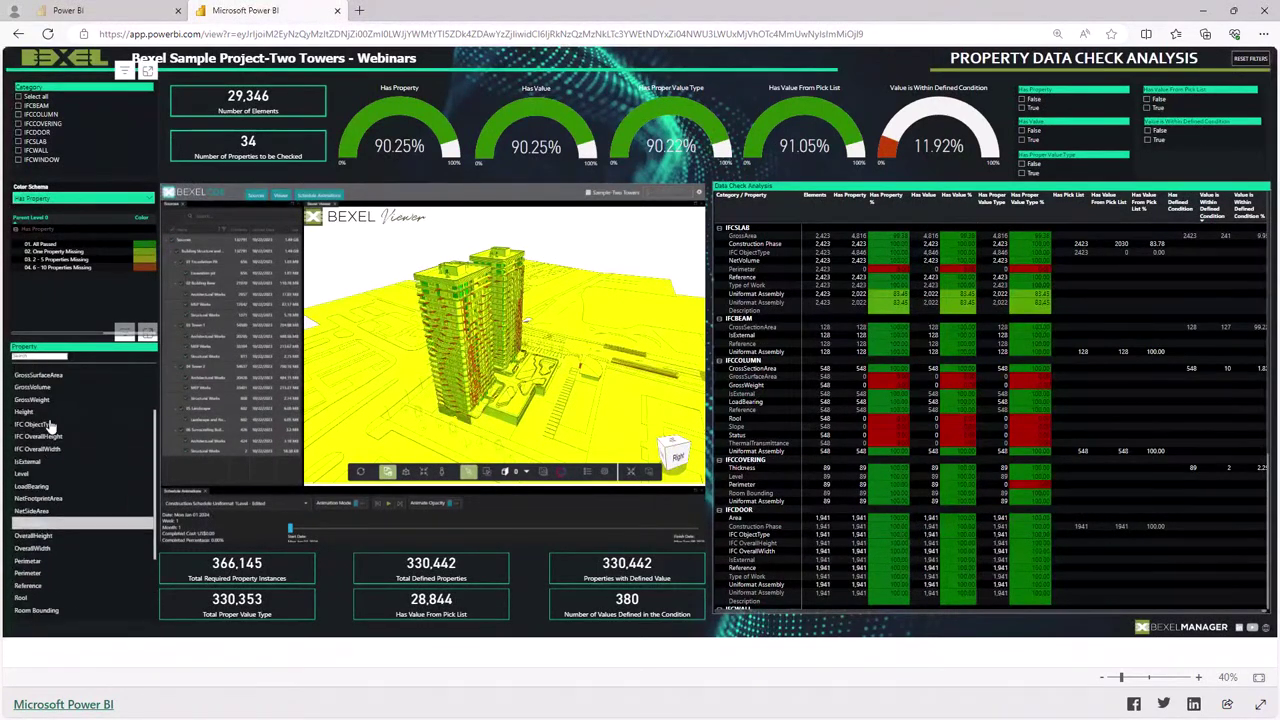
click(58, 399)
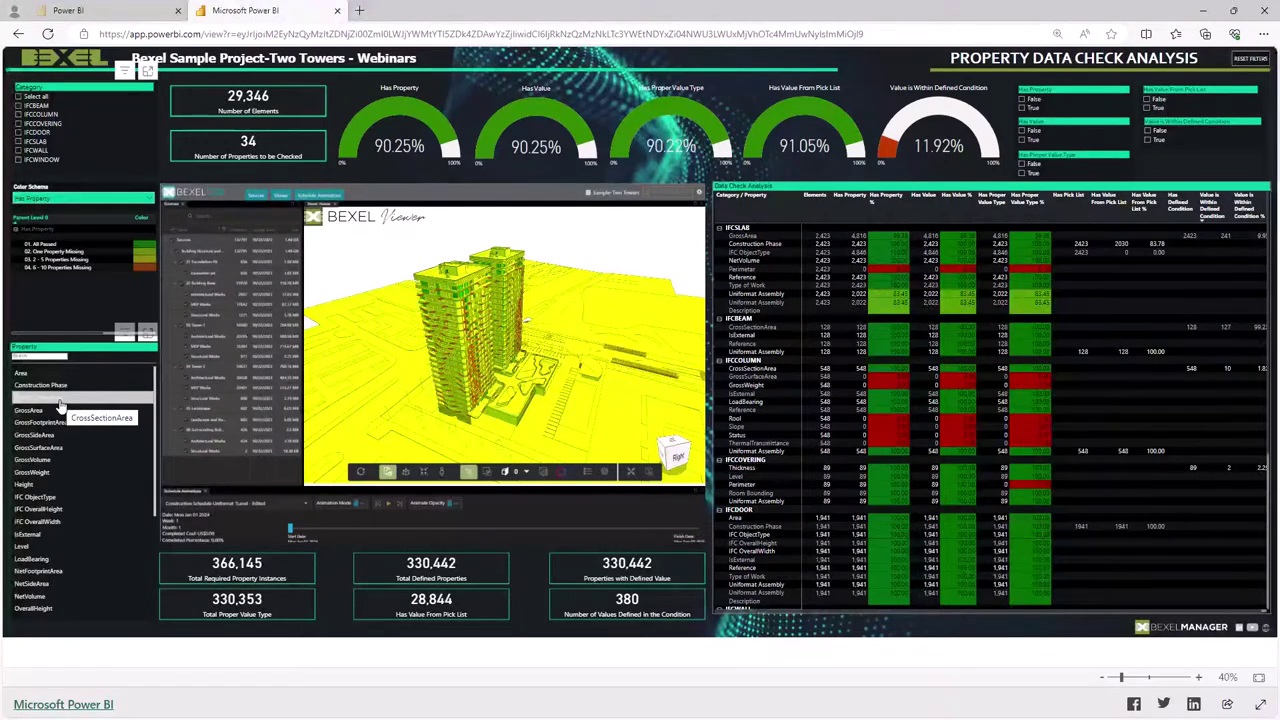
click(80, 397)
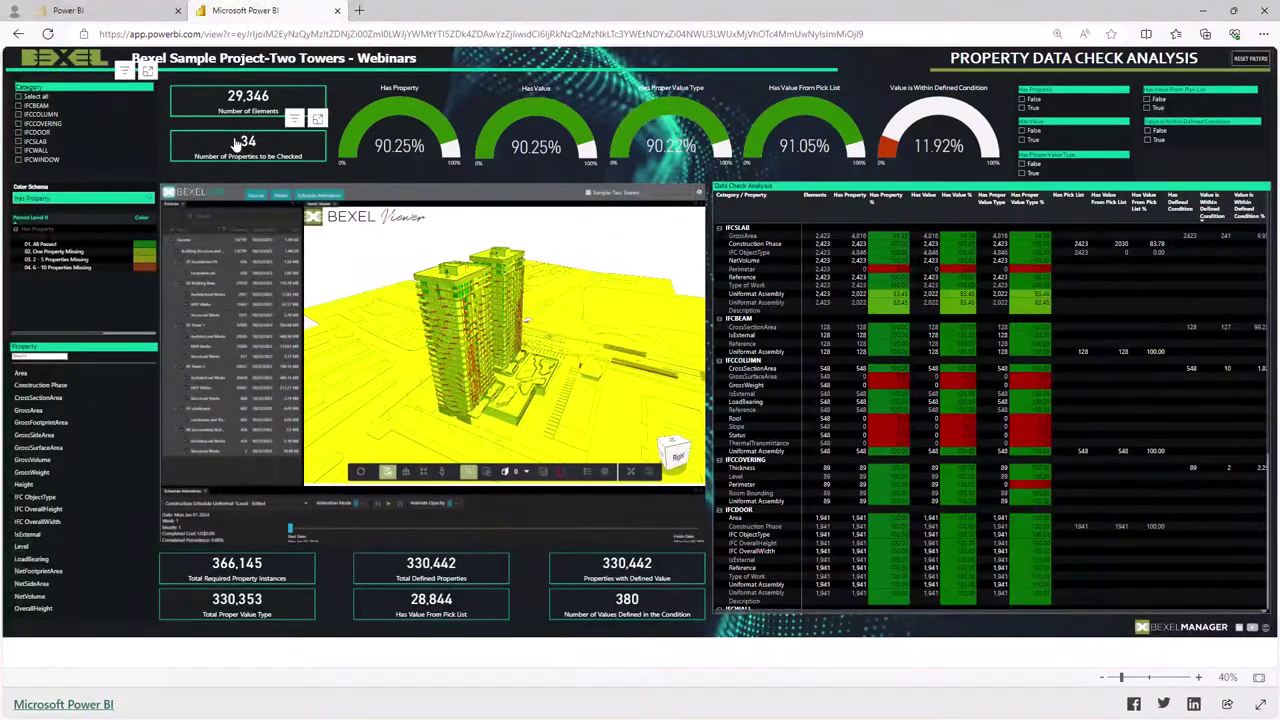
scroll(897, 337, down, 5)
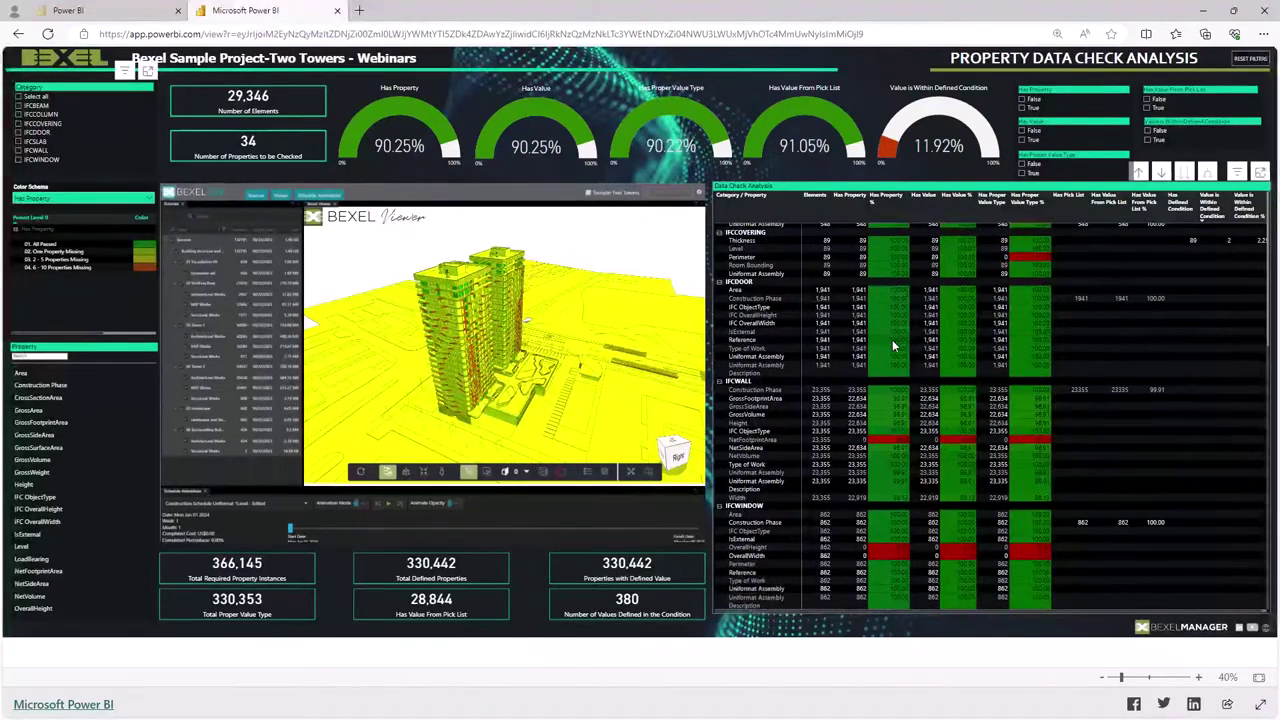
scroll(893, 345, up, 1)
scroll(893, 346, up, 4)
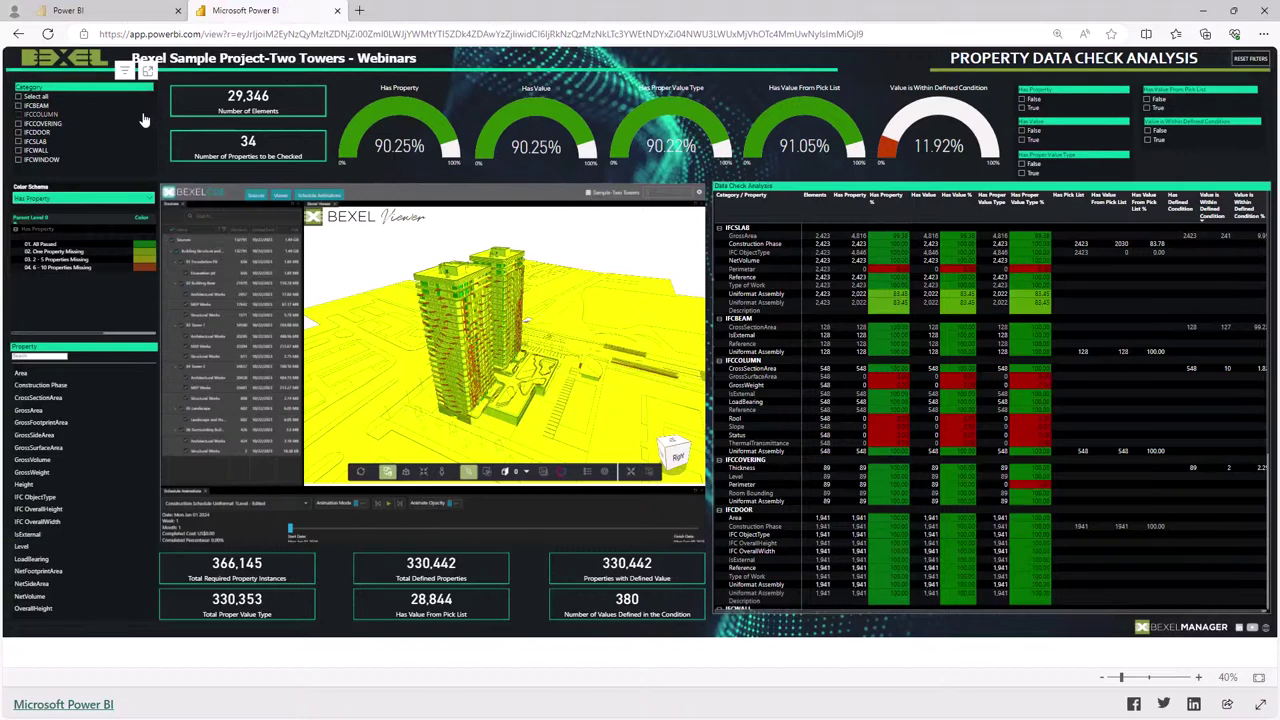
Filter the report to the IFCWINDOW category and inspect its OverallHeight and OverallWidth rows, clearing the row selection at the end.
click(19, 160)
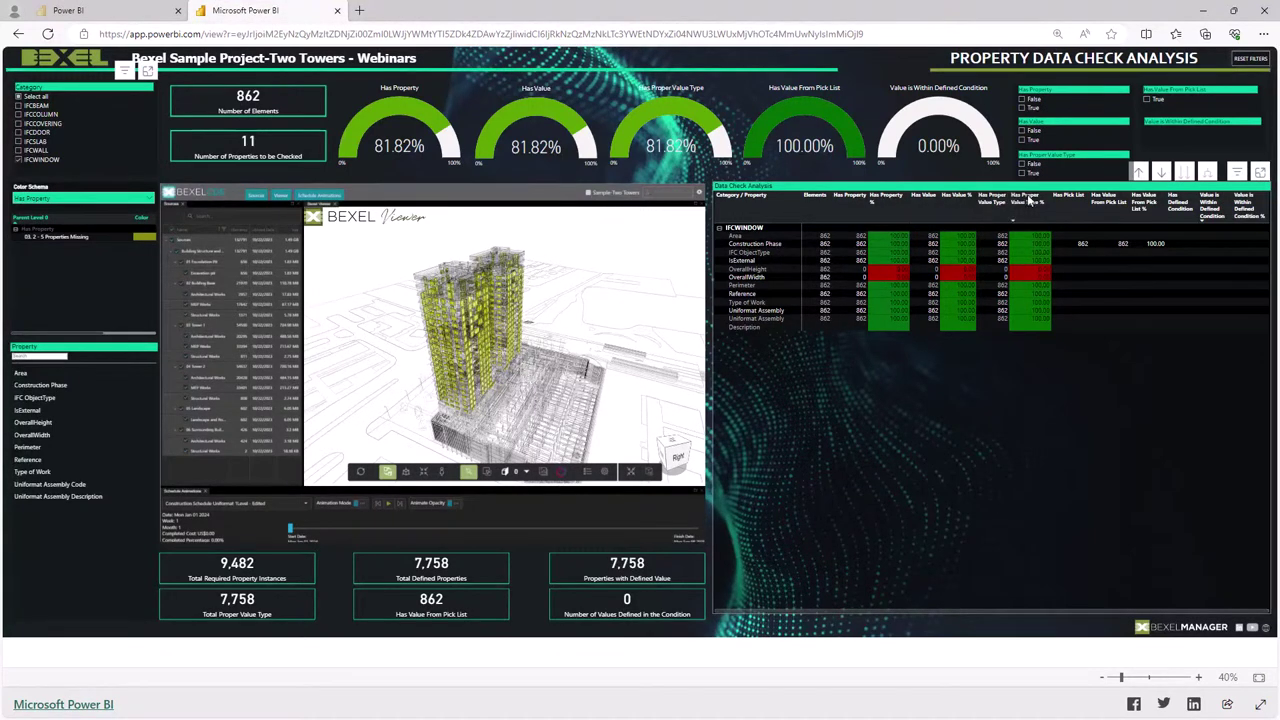
click(777, 268)
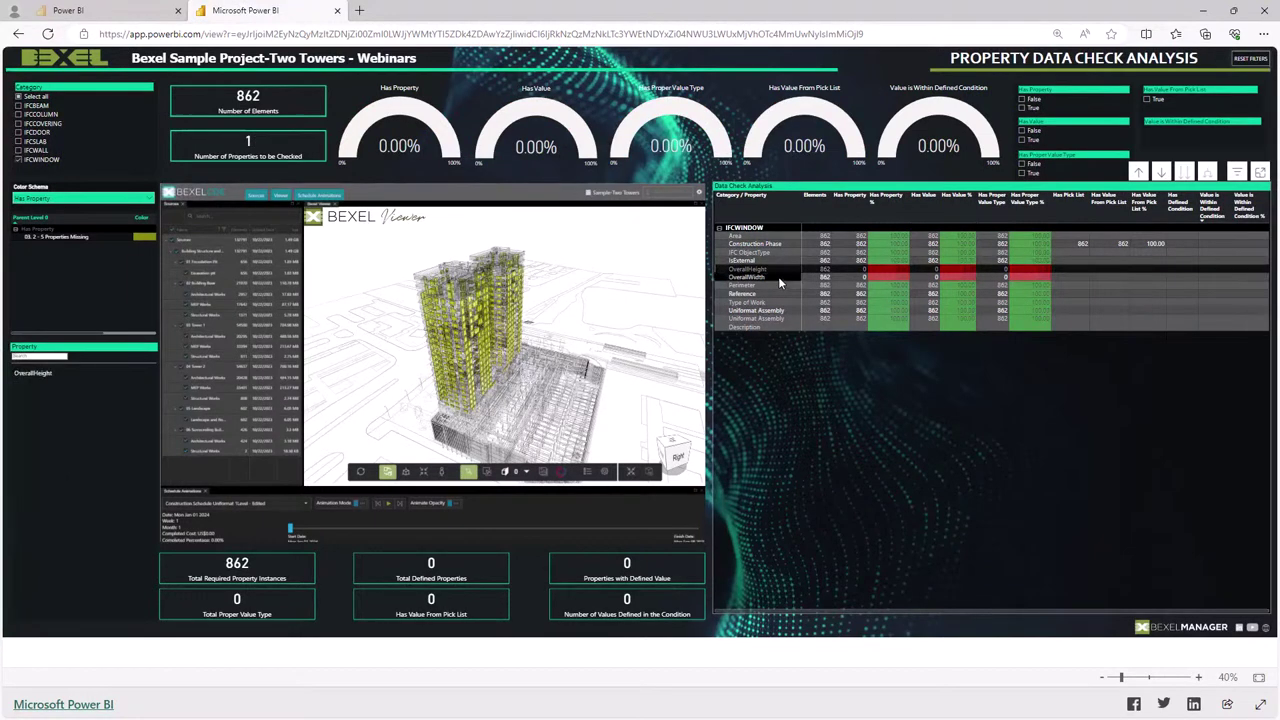
click(779, 278)
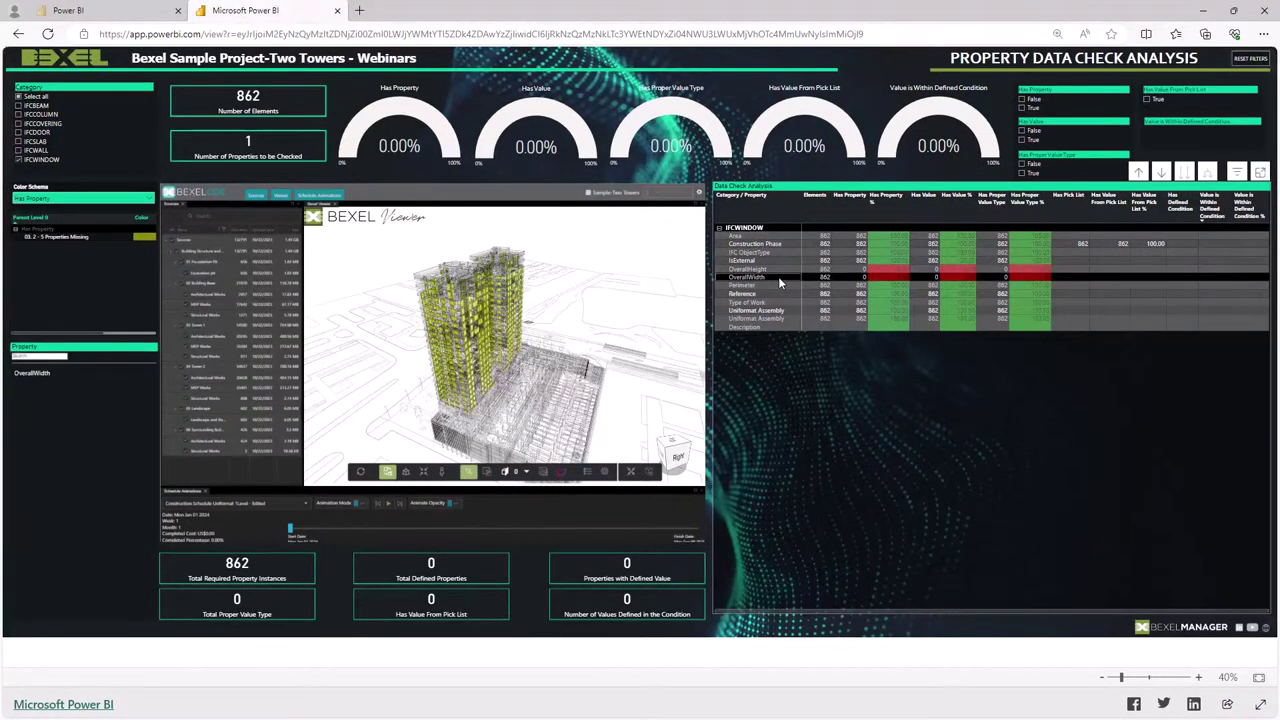
click(778, 276)
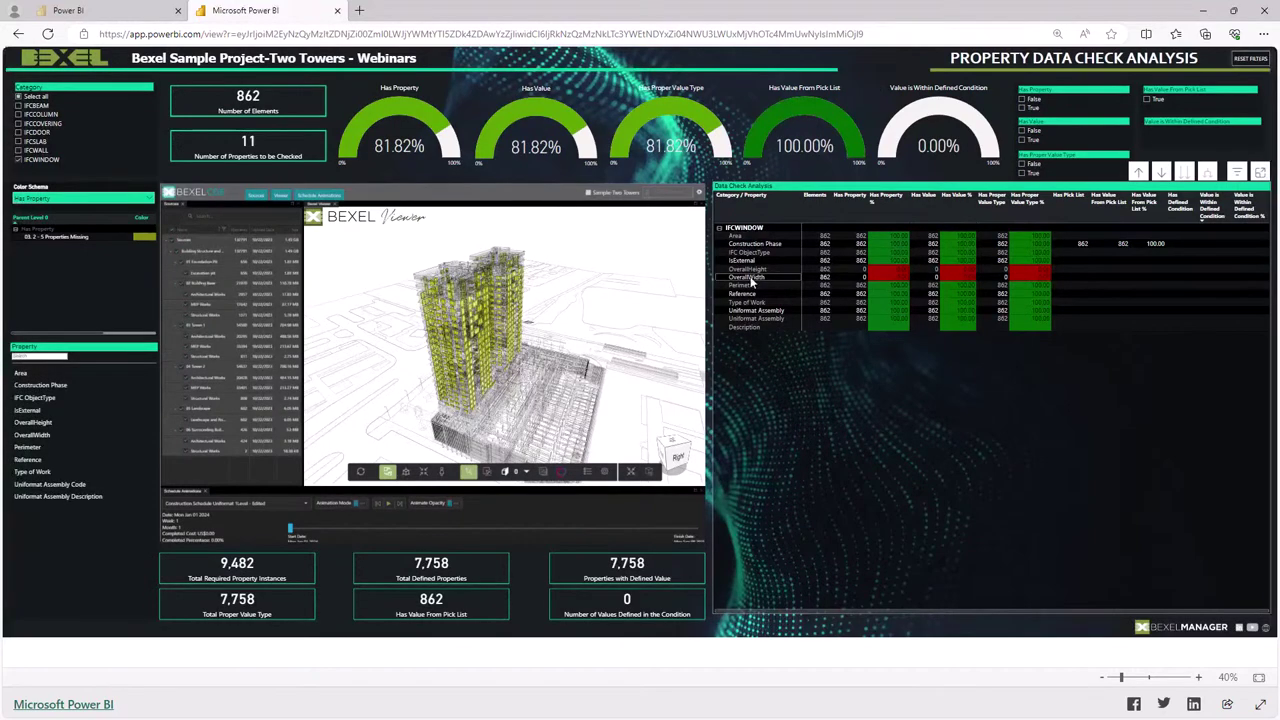
Filter the report to IFCSLAB elements with Has Property set to False and inspect the GrossArea row's elements in the model viewer.
click(148, 90)
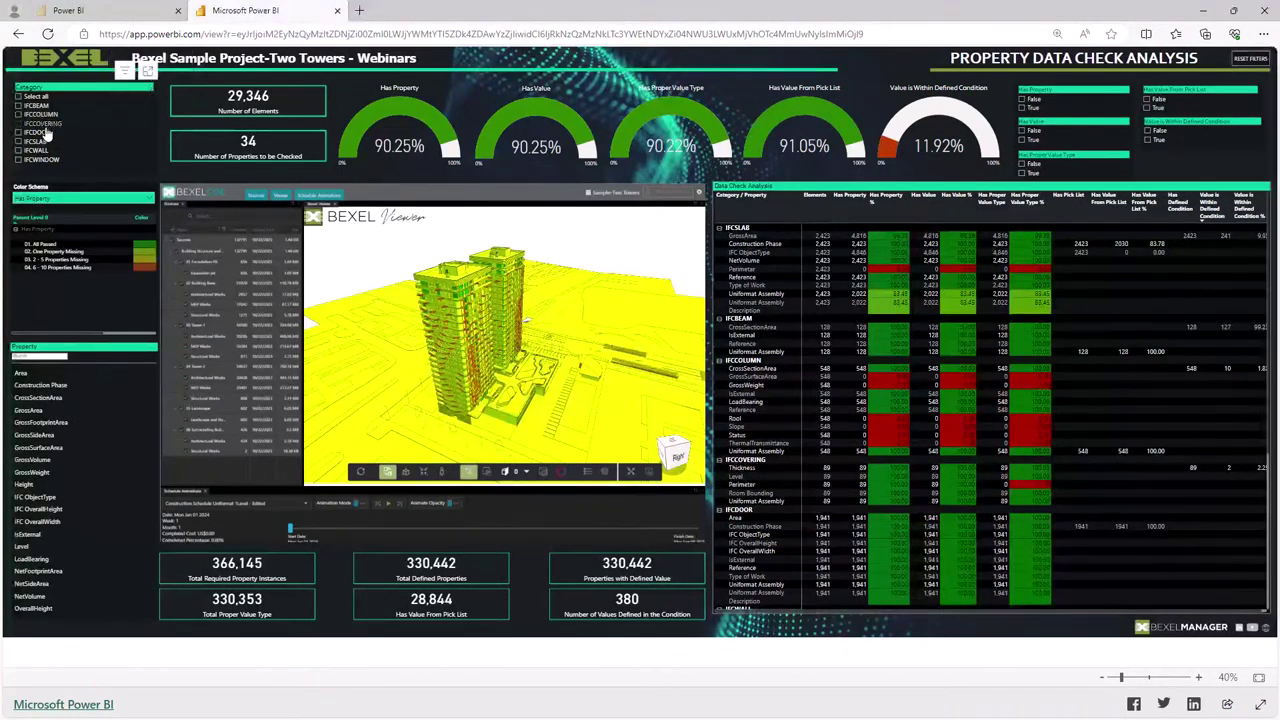
click(19, 142)
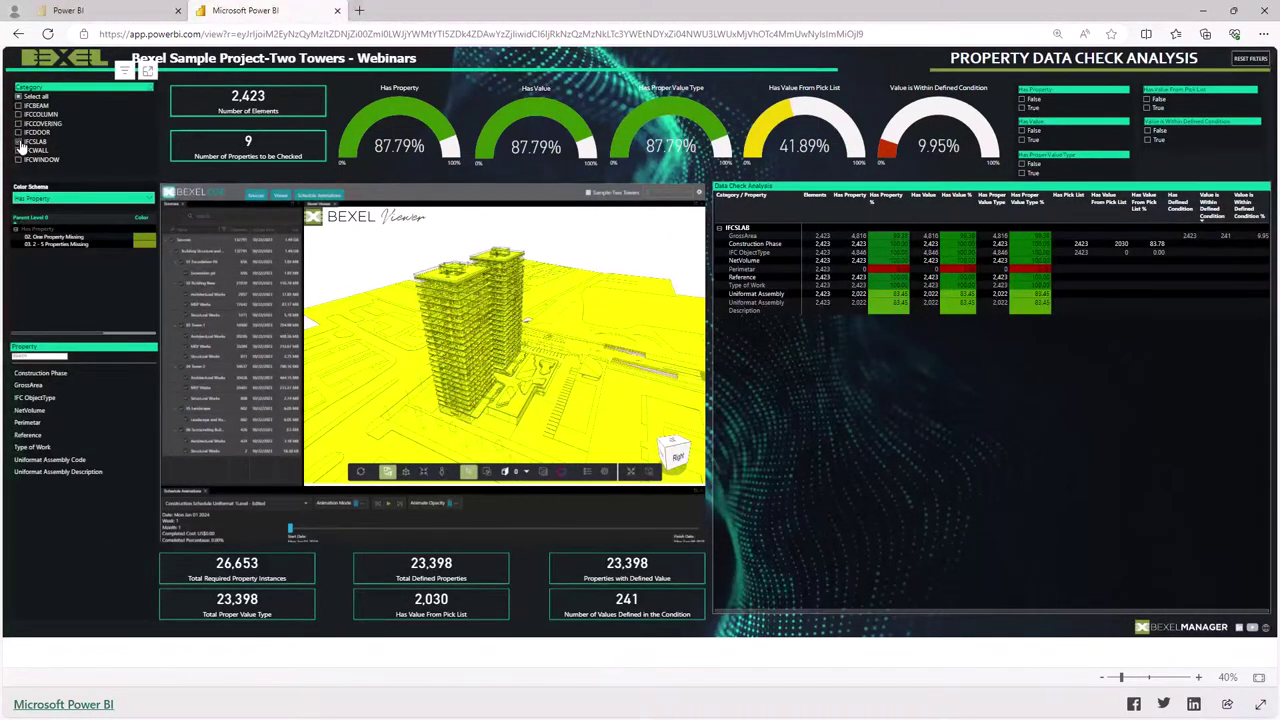
click(1024, 101)
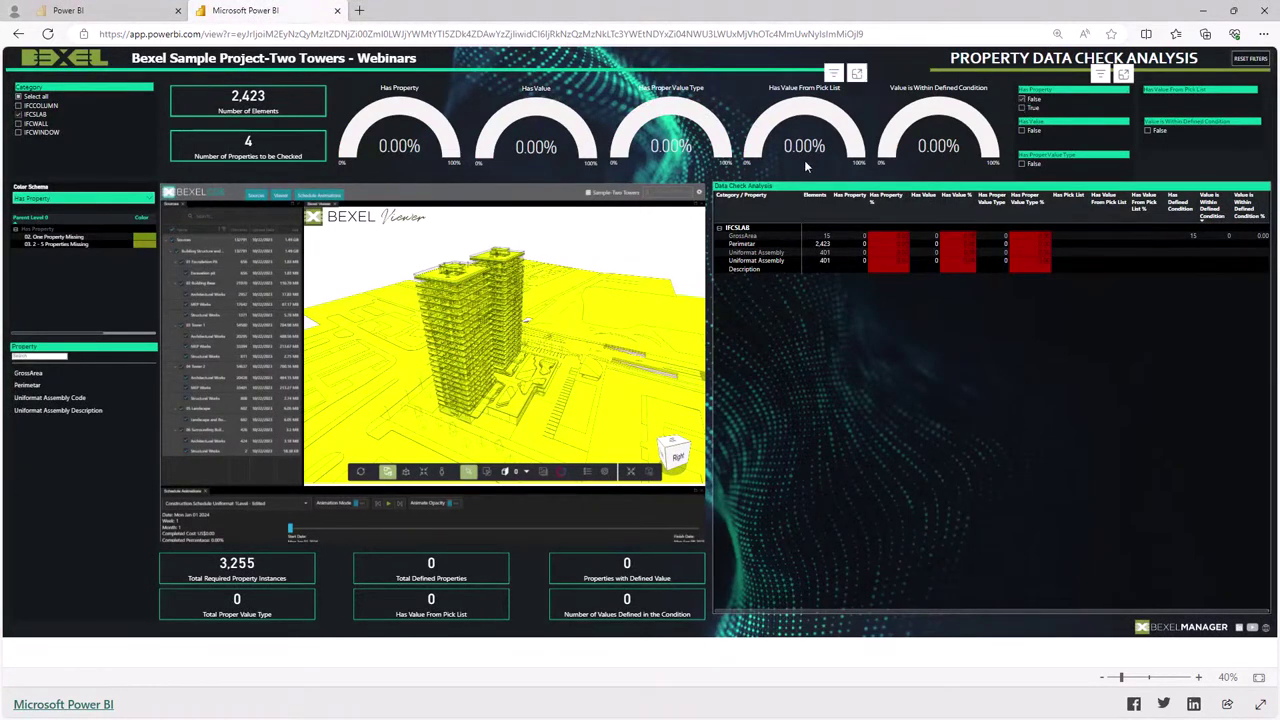
click(759, 242)
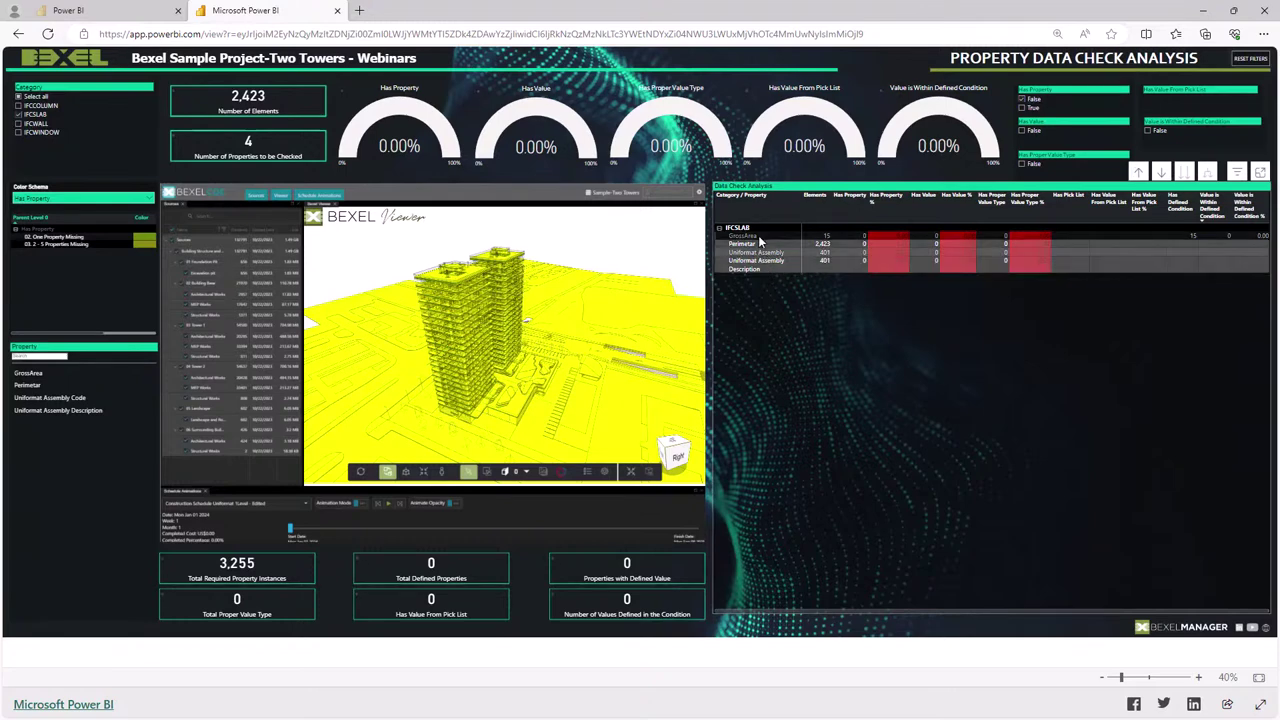
click(758, 236)
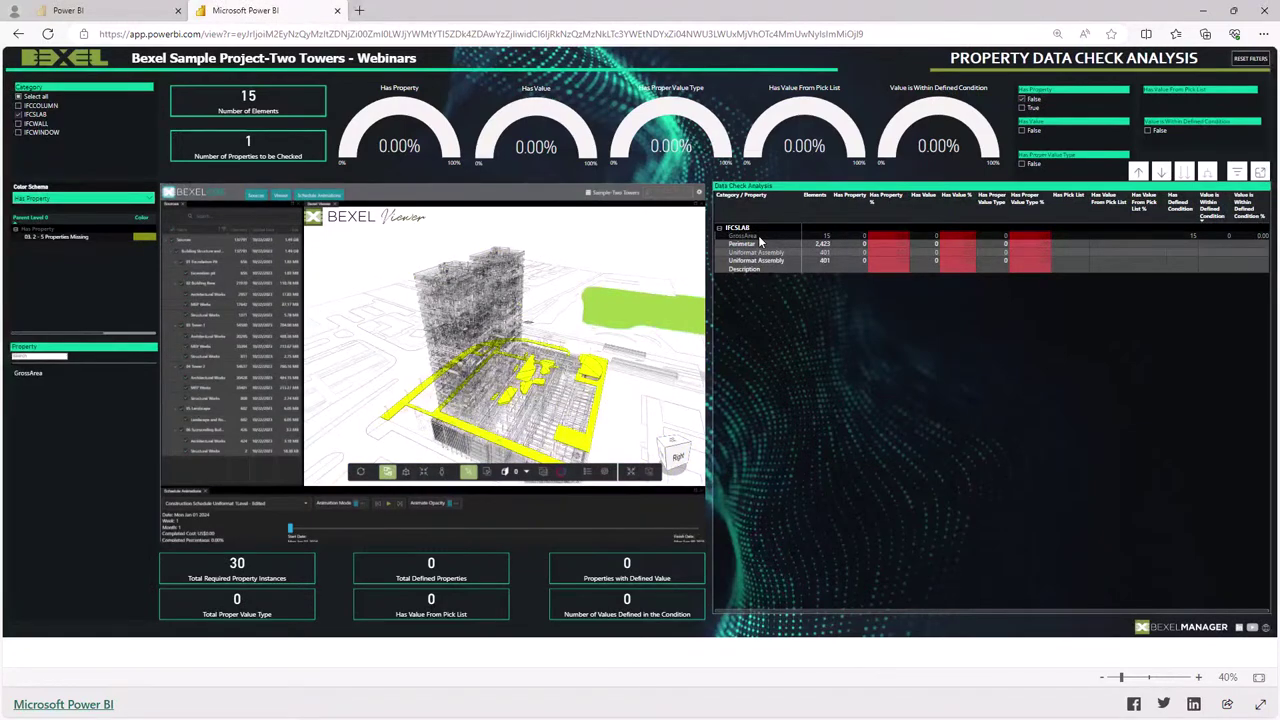
scroll(527, 393, up, 5)
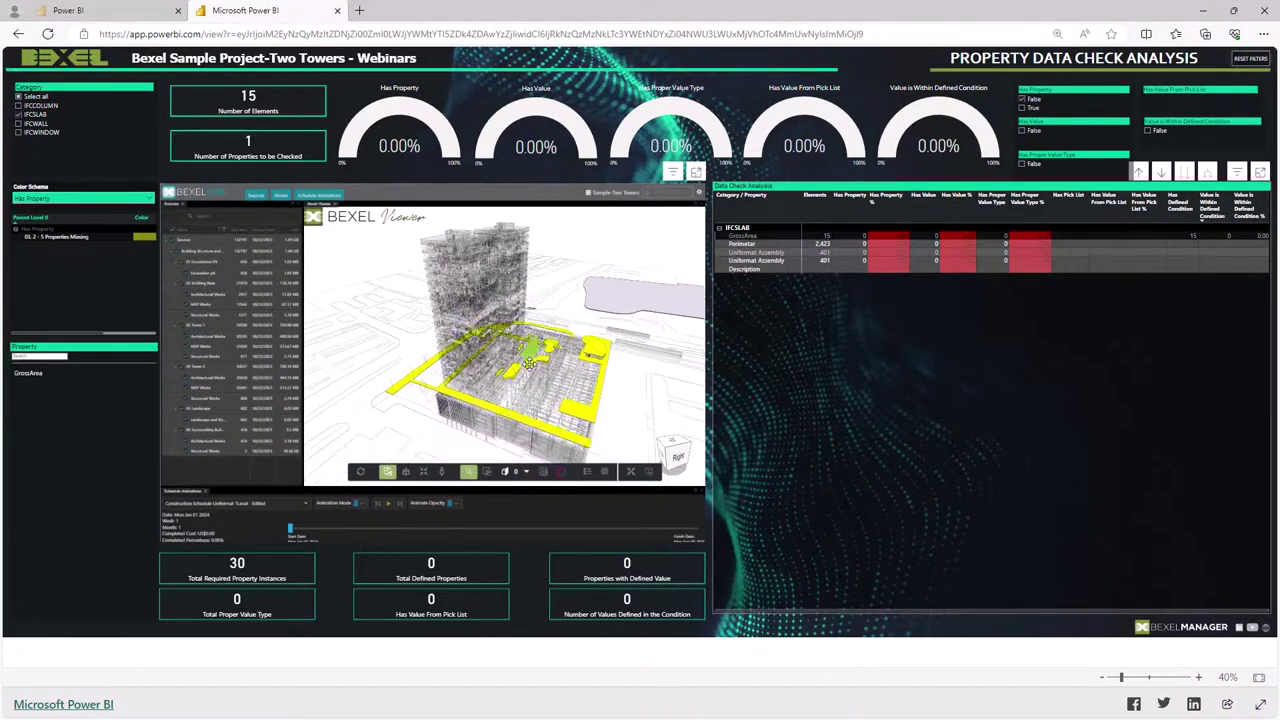
mouse_move(530, 372)
mouse_down()
mouse_move(603, 394)
mouse_move(598, 347)
mouse_move(583, 338)
mouse_move(545, 385)
mouse_up()
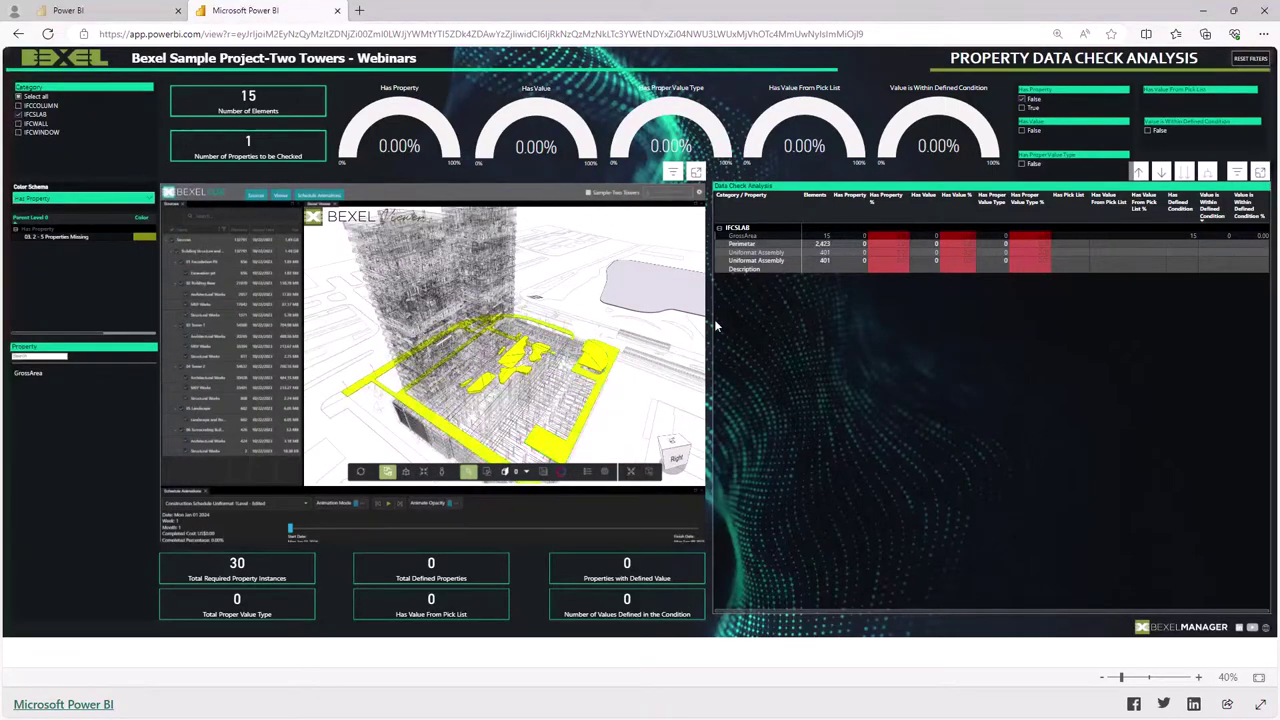
Inspect the slabs missing Perimeter, Uniformat Assembly Code and Uniformat Assembly Description in the model, clearing the row selection at the end.
click(749, 246)
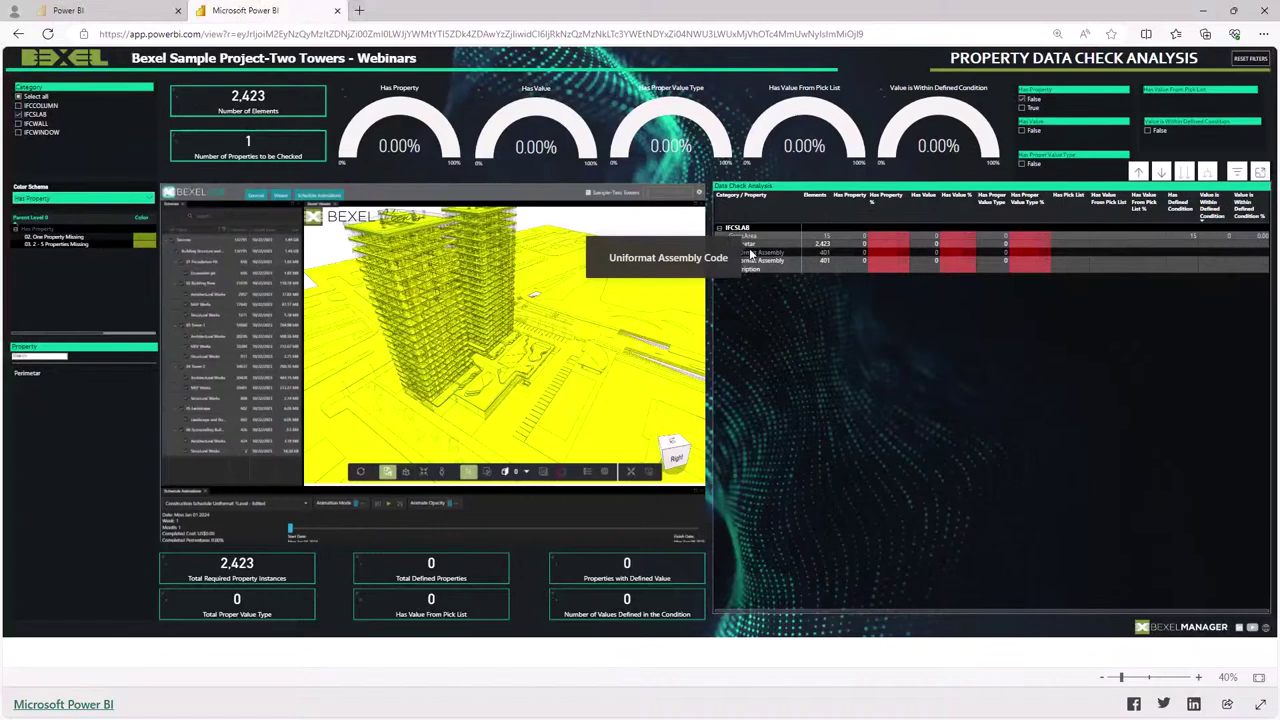
click(750, 254)
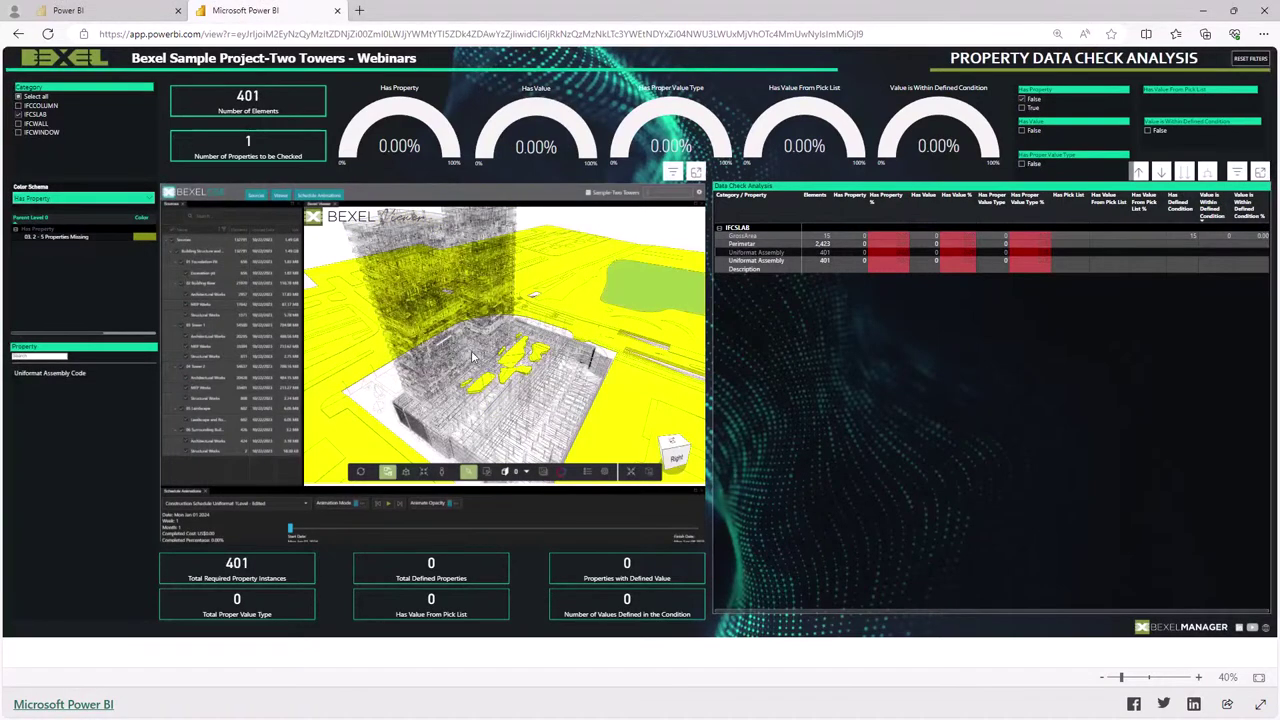
drag(620, 405, 510, 429)
click(737, 264)
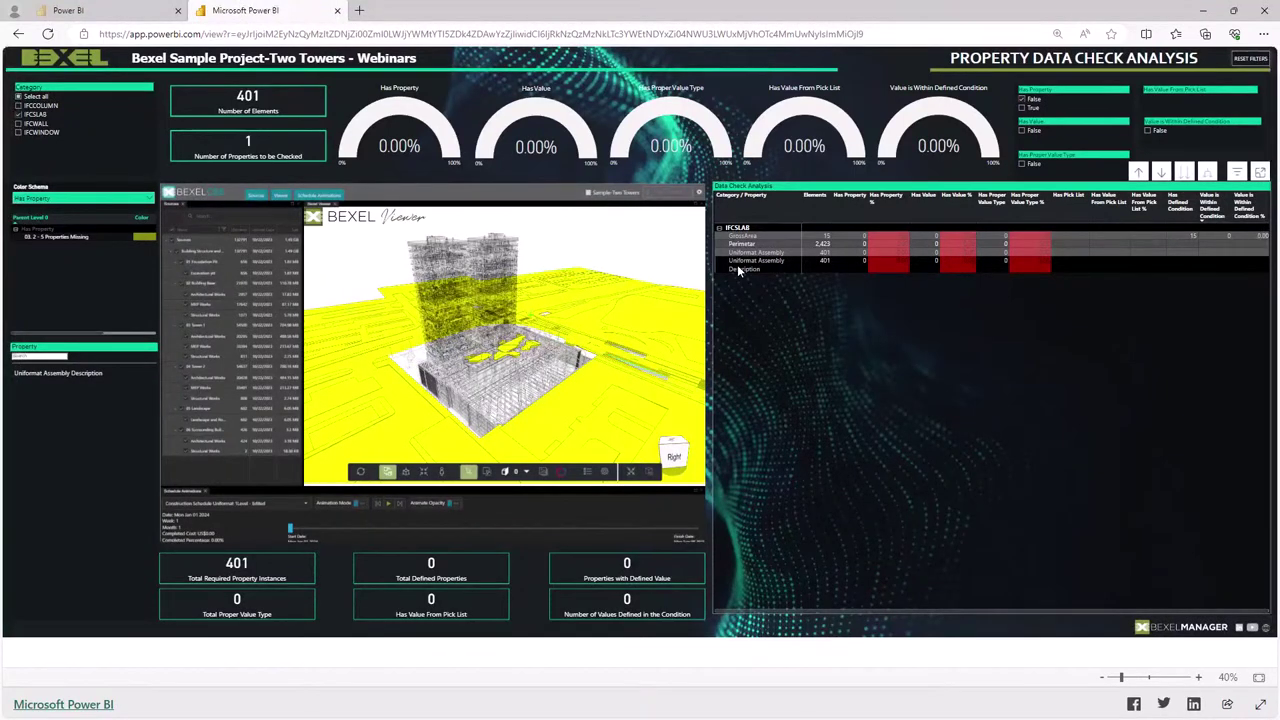
click(737, 264)
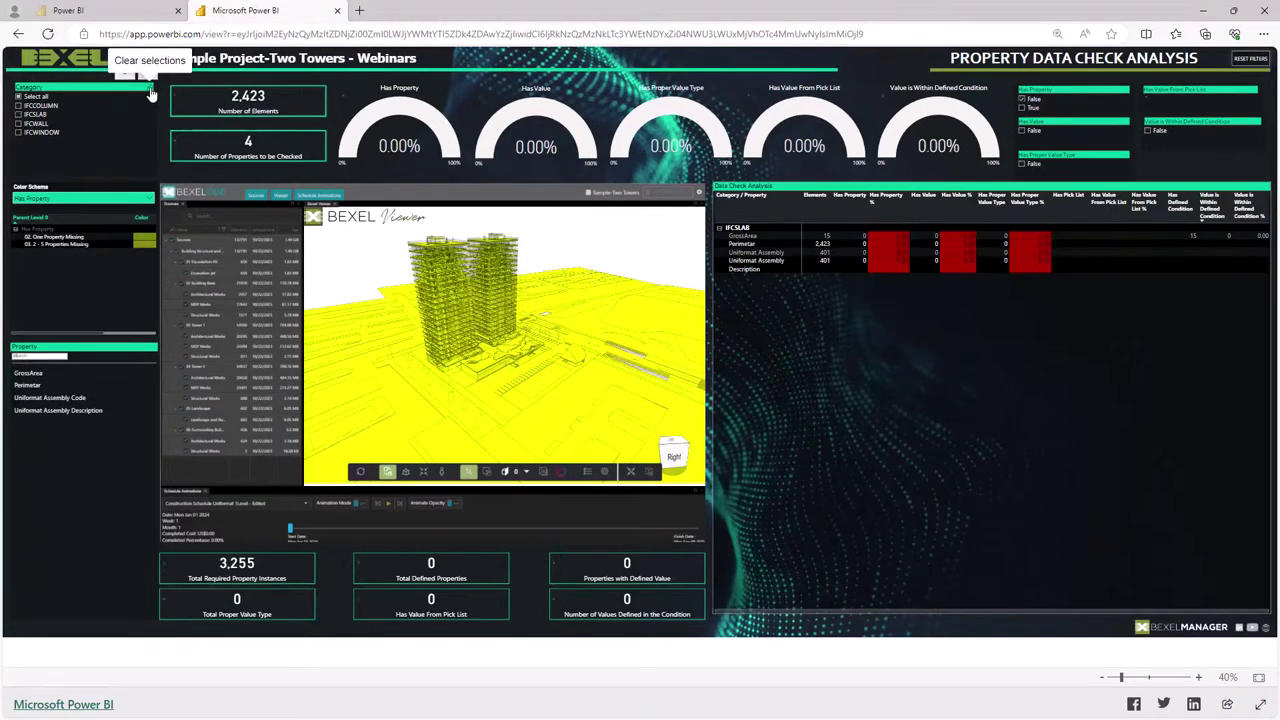
Switch the category filter to IFCWALL and compare its Height row for Has Property False and True, clearing the row selection at the end.
click(150, 92)
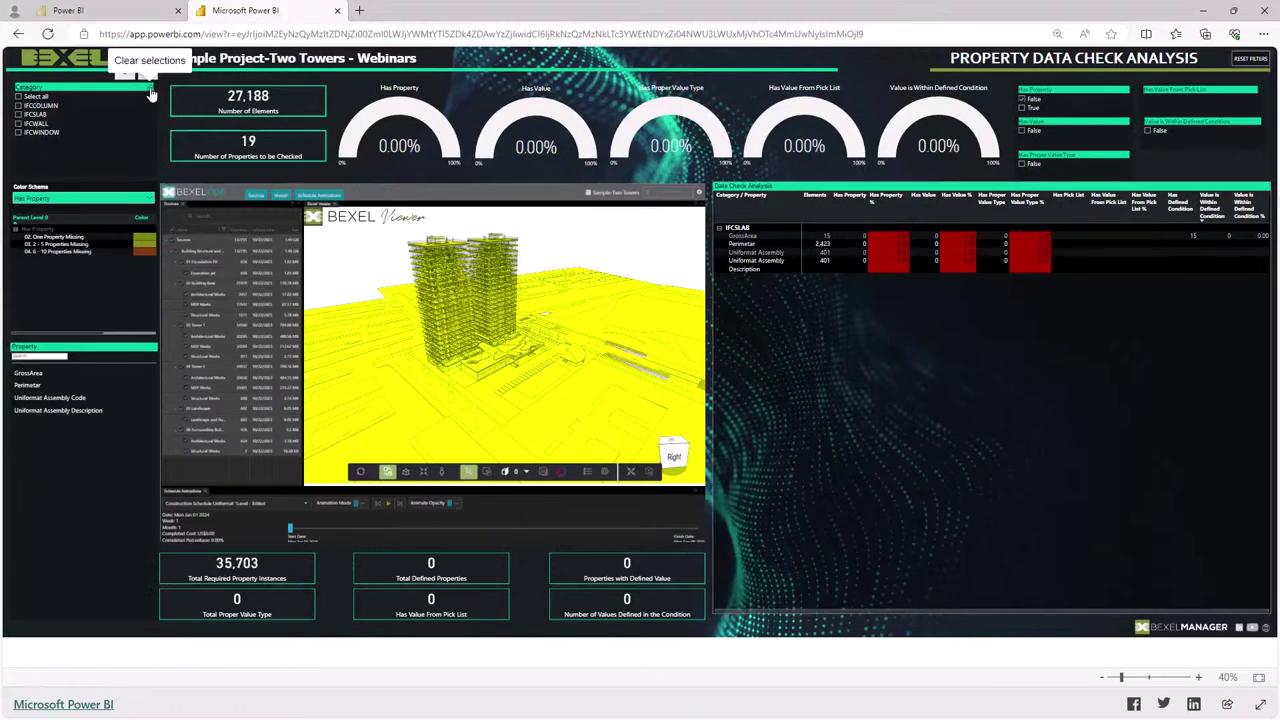
click(19, 123)
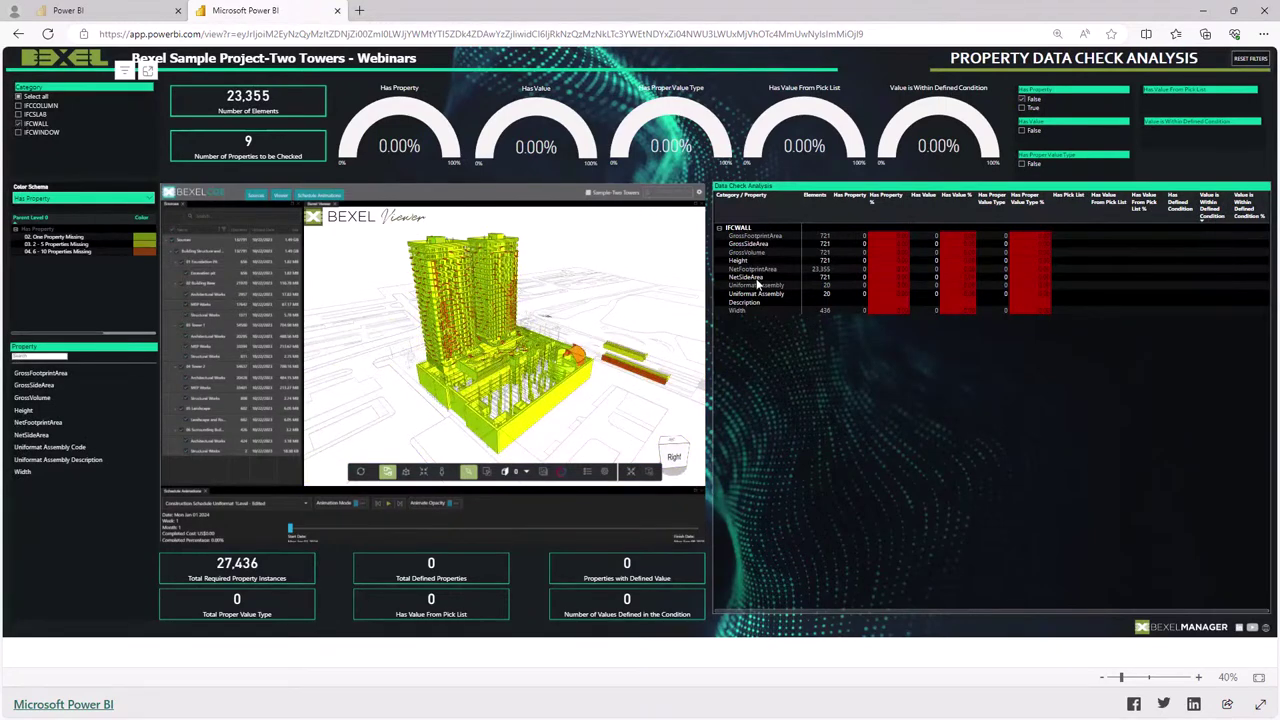
click(767, 237)
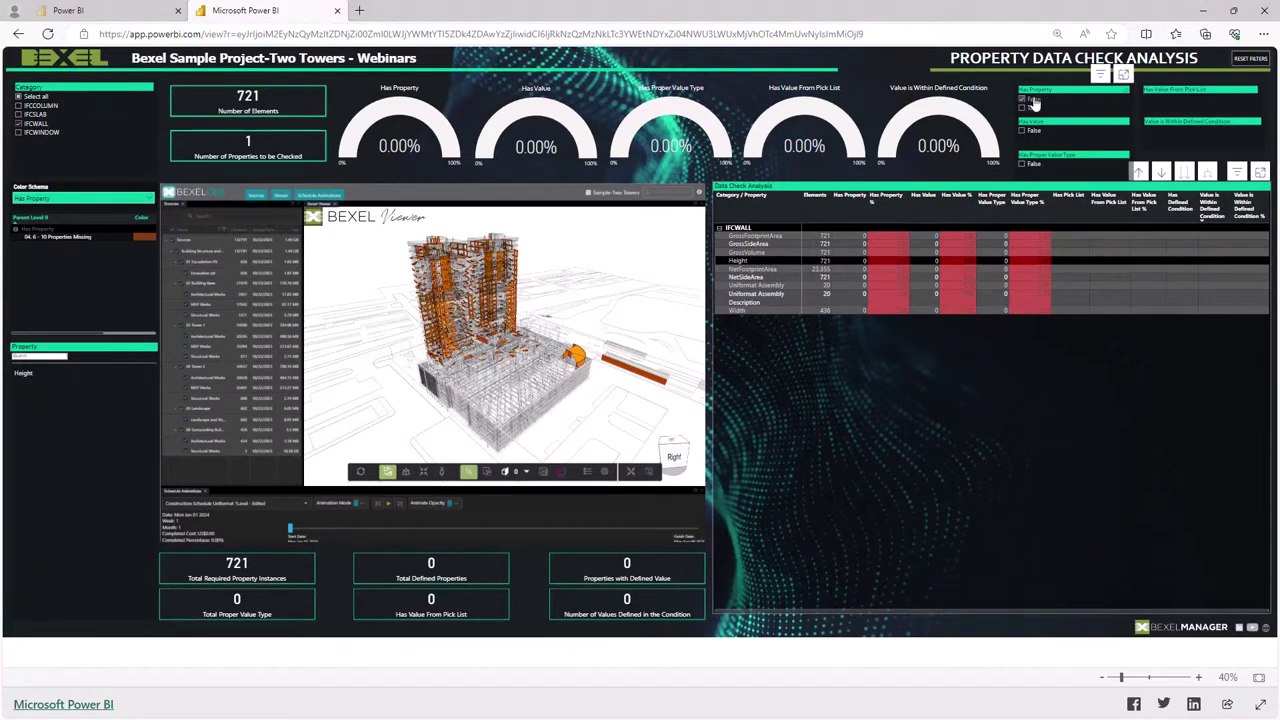
click(1127, 92)
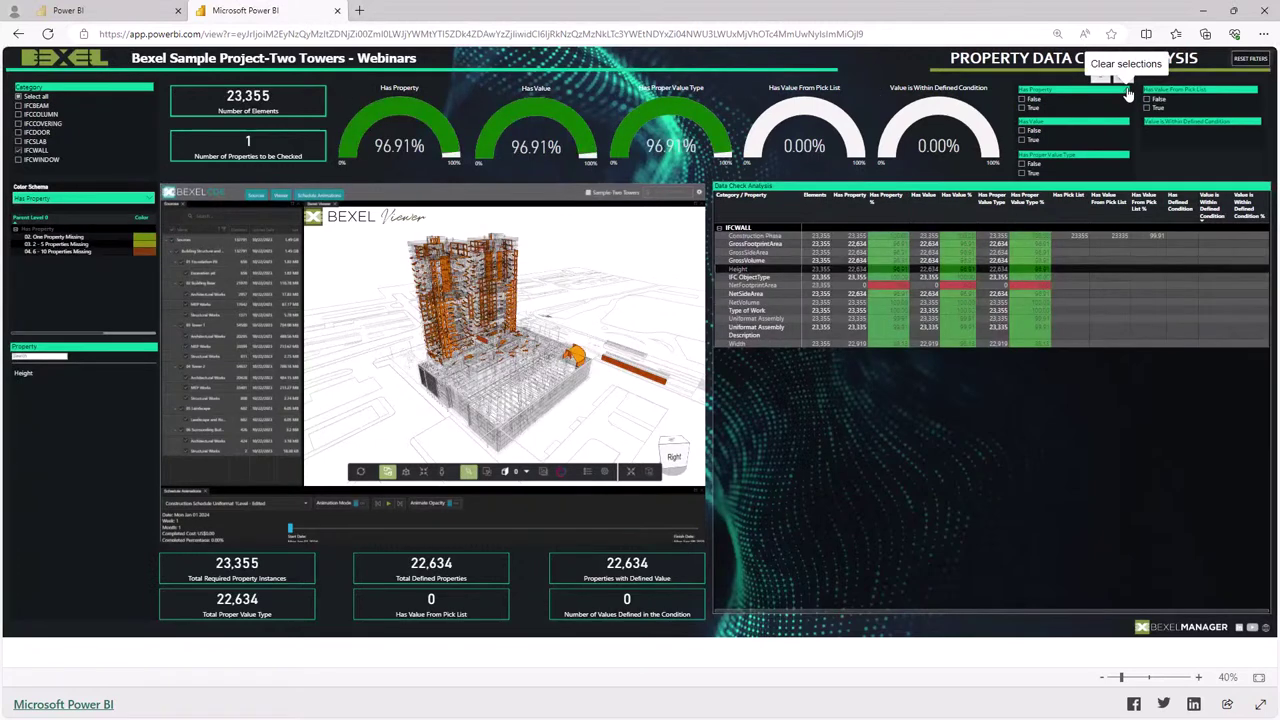
click(1023, 109)
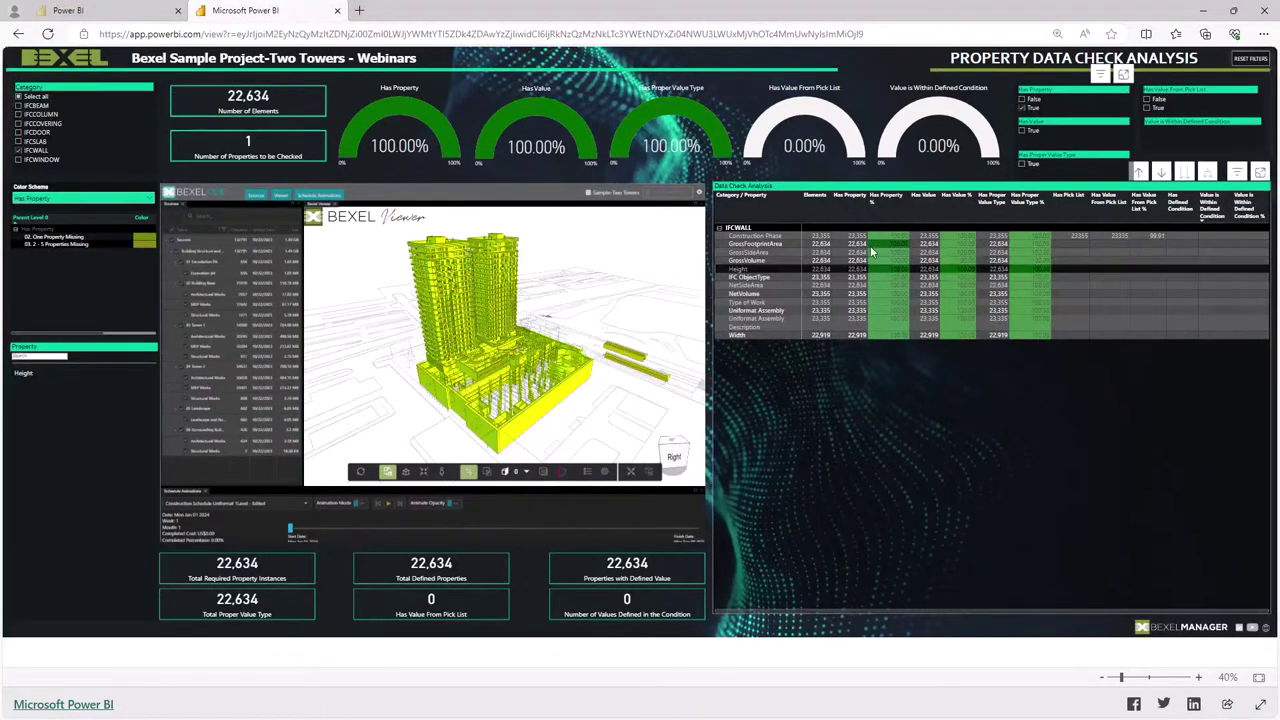
click(786, 269)
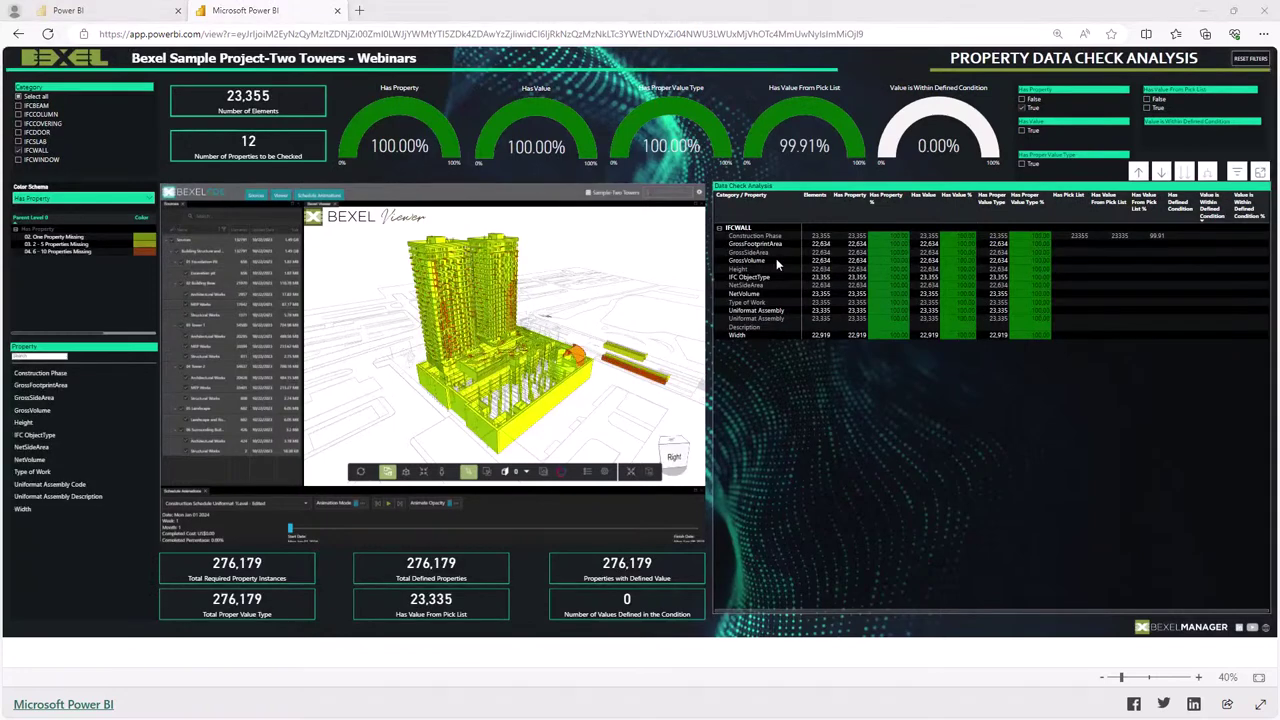
Check the failed Uniformat Assembly Description selection set under IFCWALL in the viewer, and clear the Has Property and Category filters.
click(302, 212)
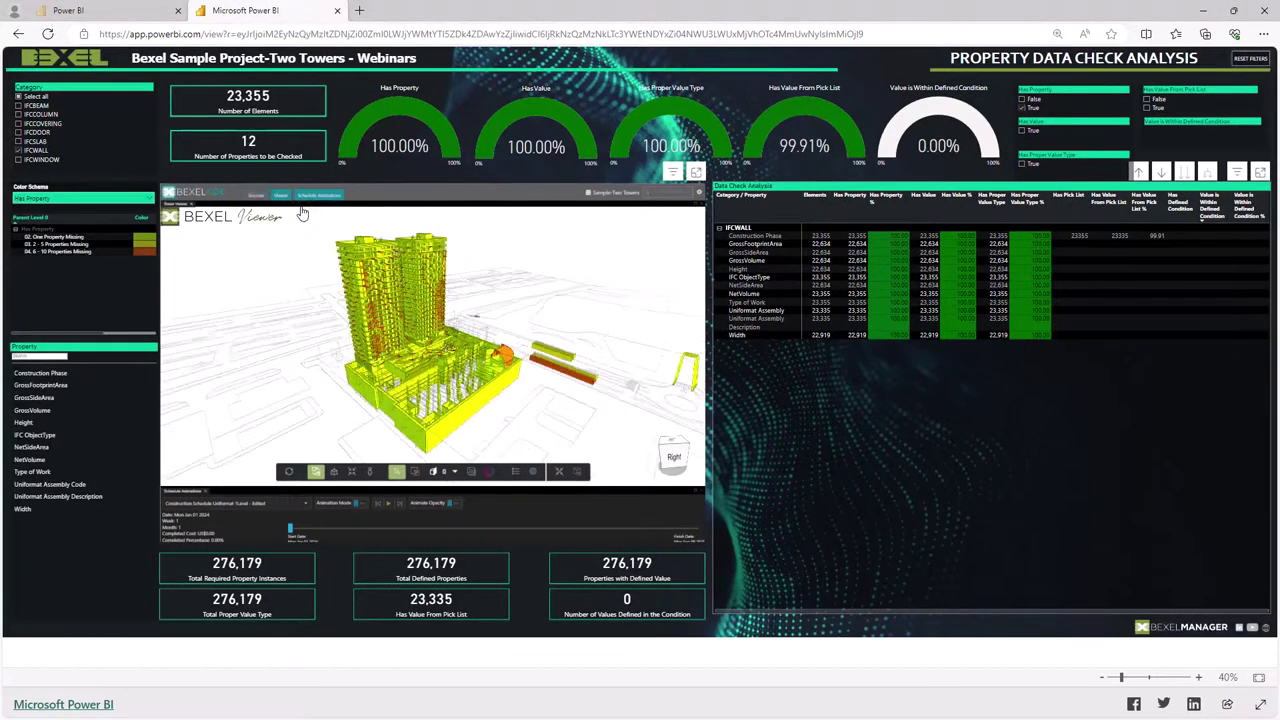
mouse_move(167, 222)
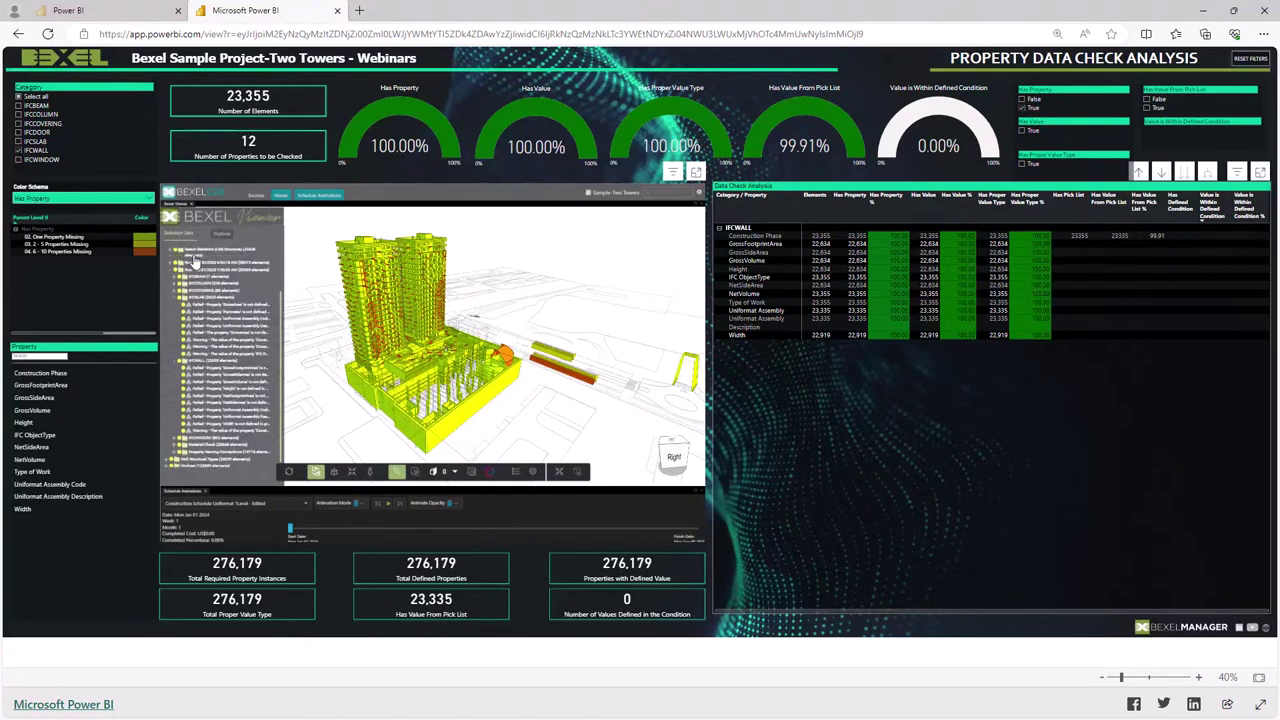
click(193, 262)
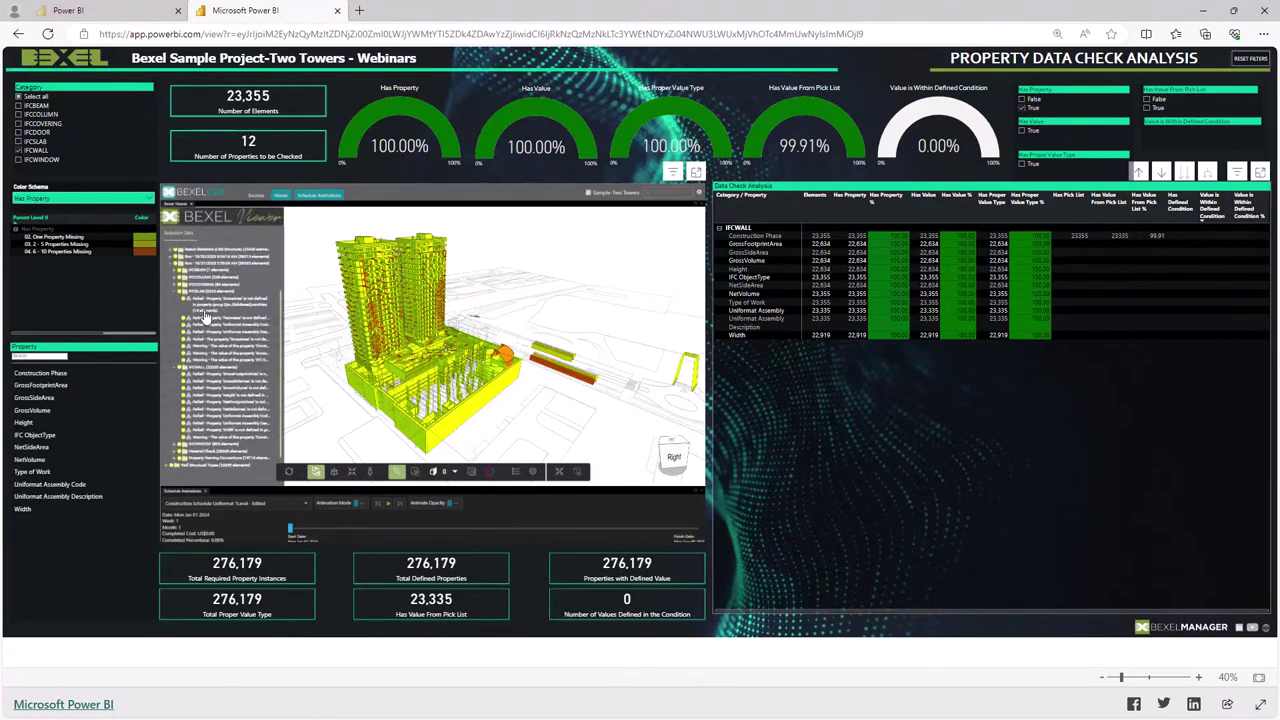
click(210, 421)
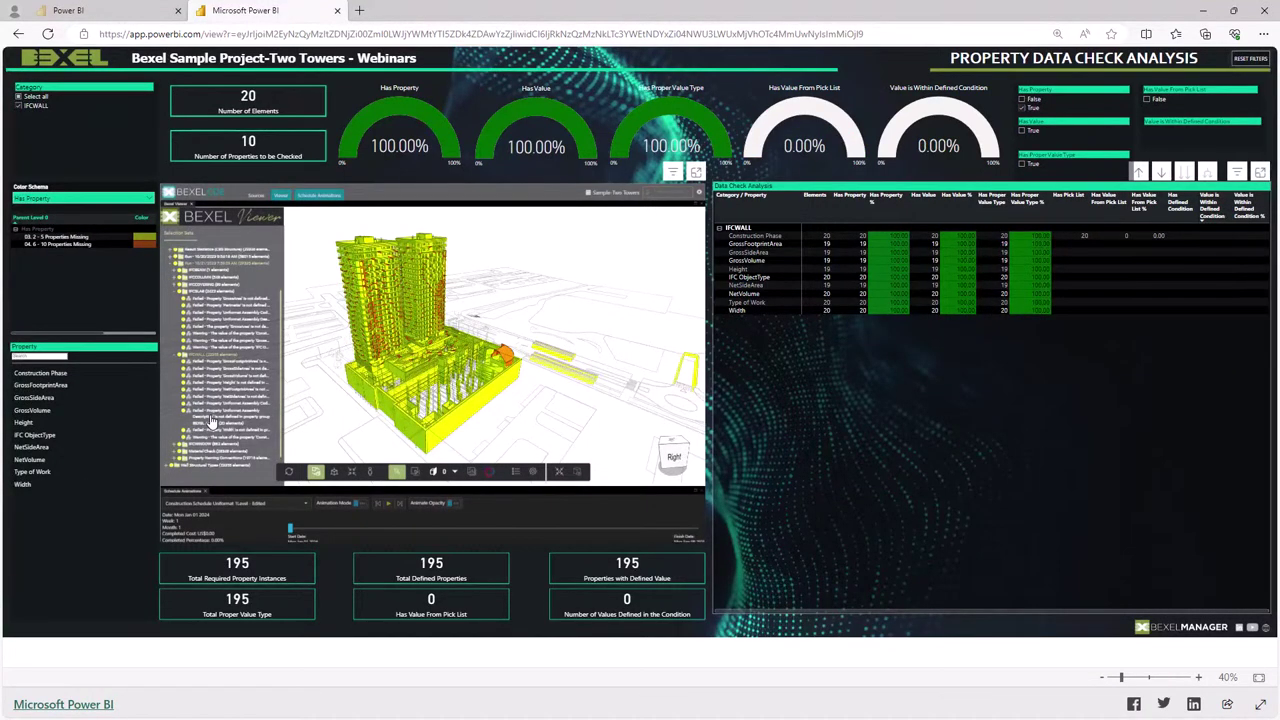
click(210, 421)
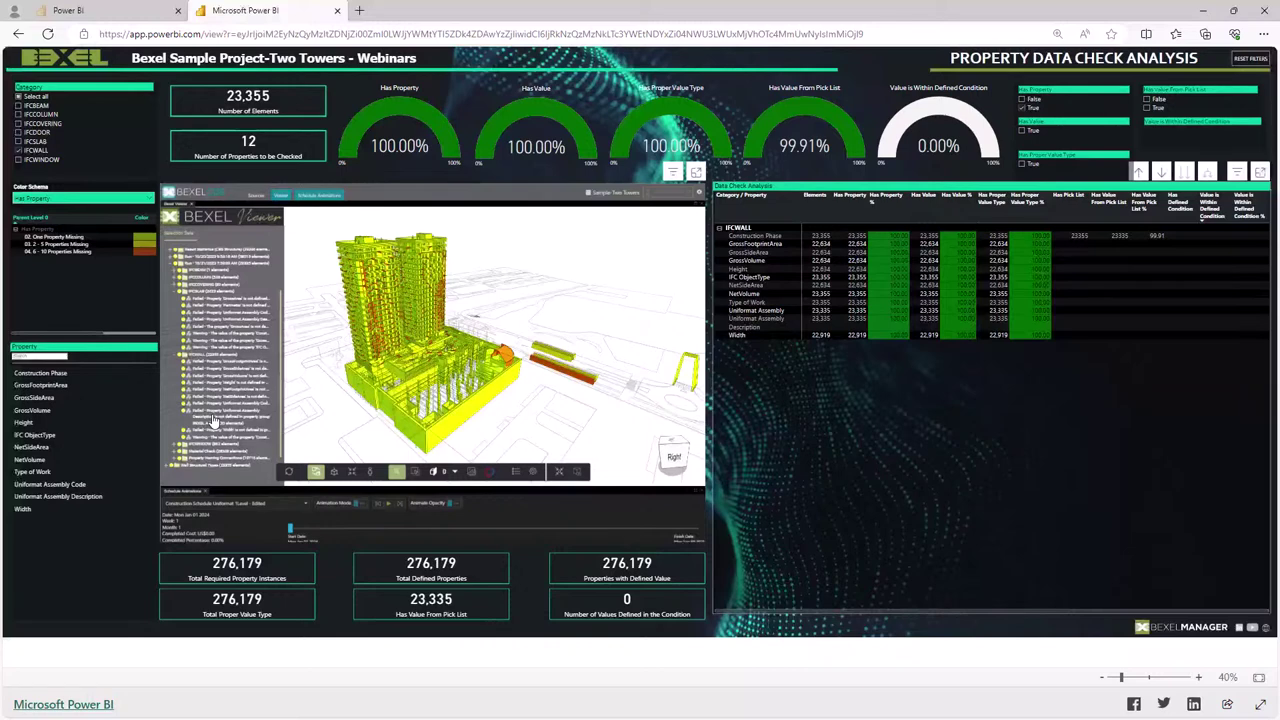
click(1126, 93)
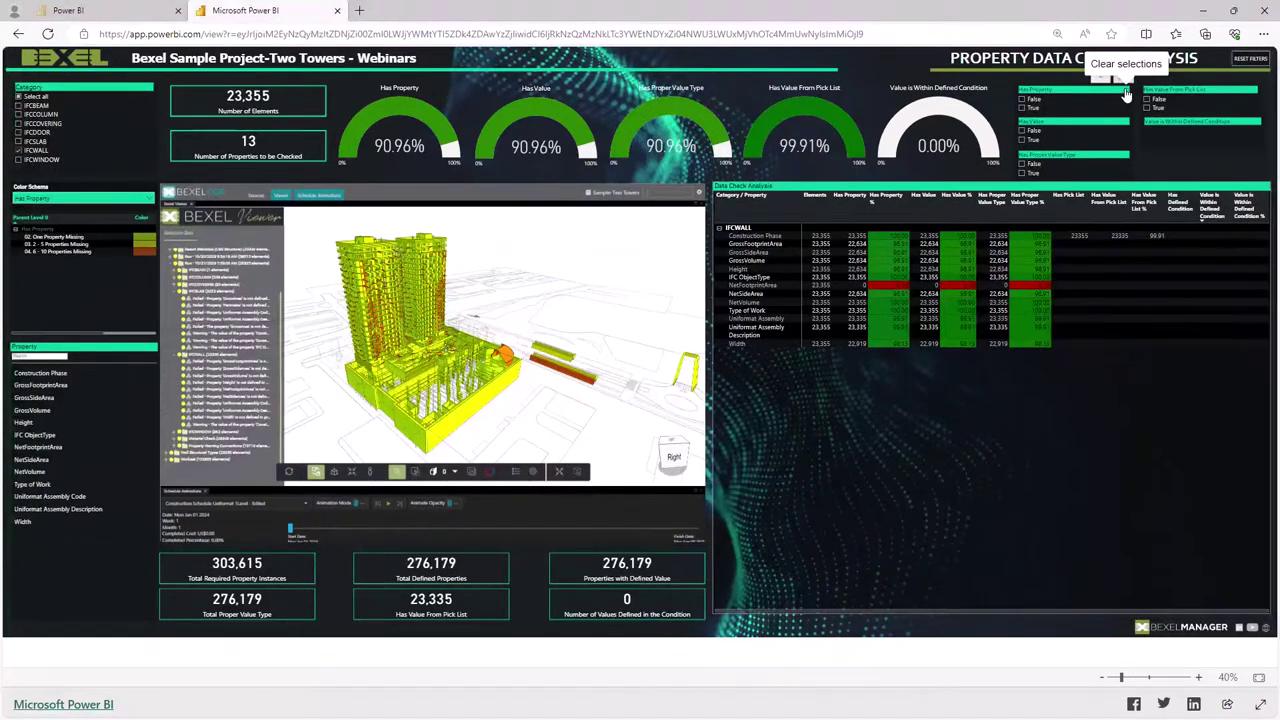
click(147, 93)
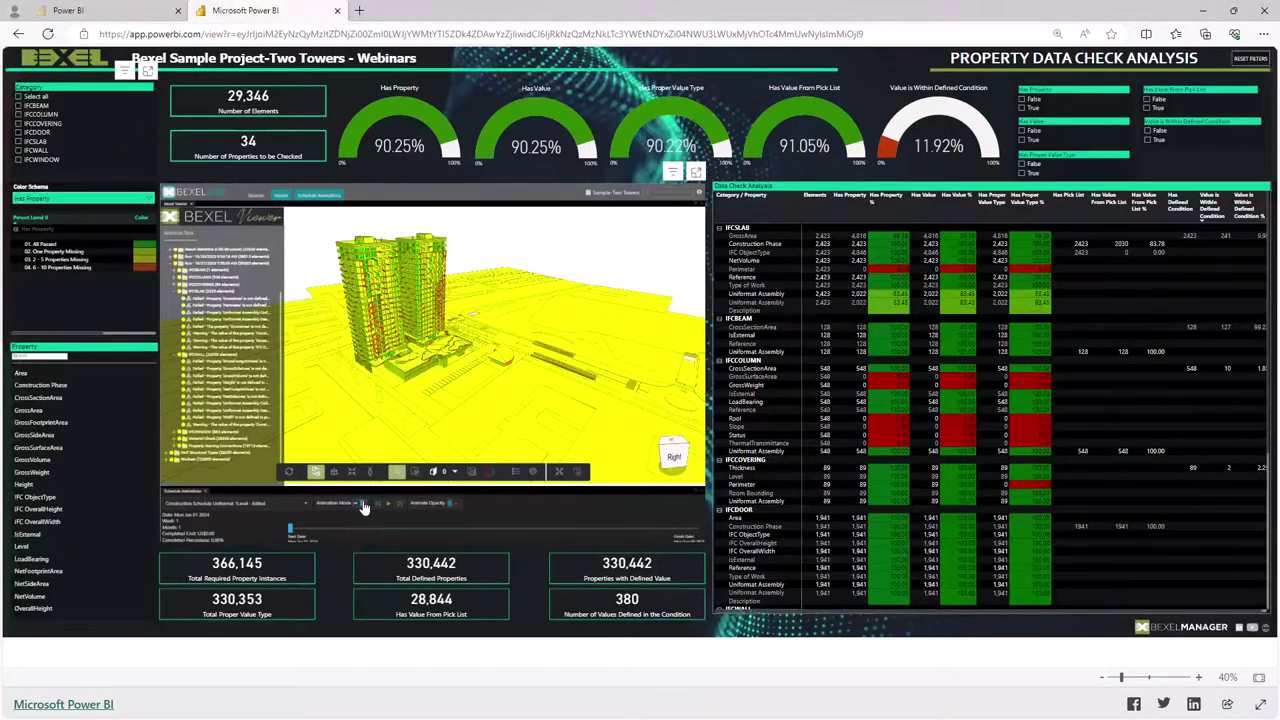
Play the construction schedule animation from about April 2025 and select a wall on the tower to inspect its property results.
click(603, 530)
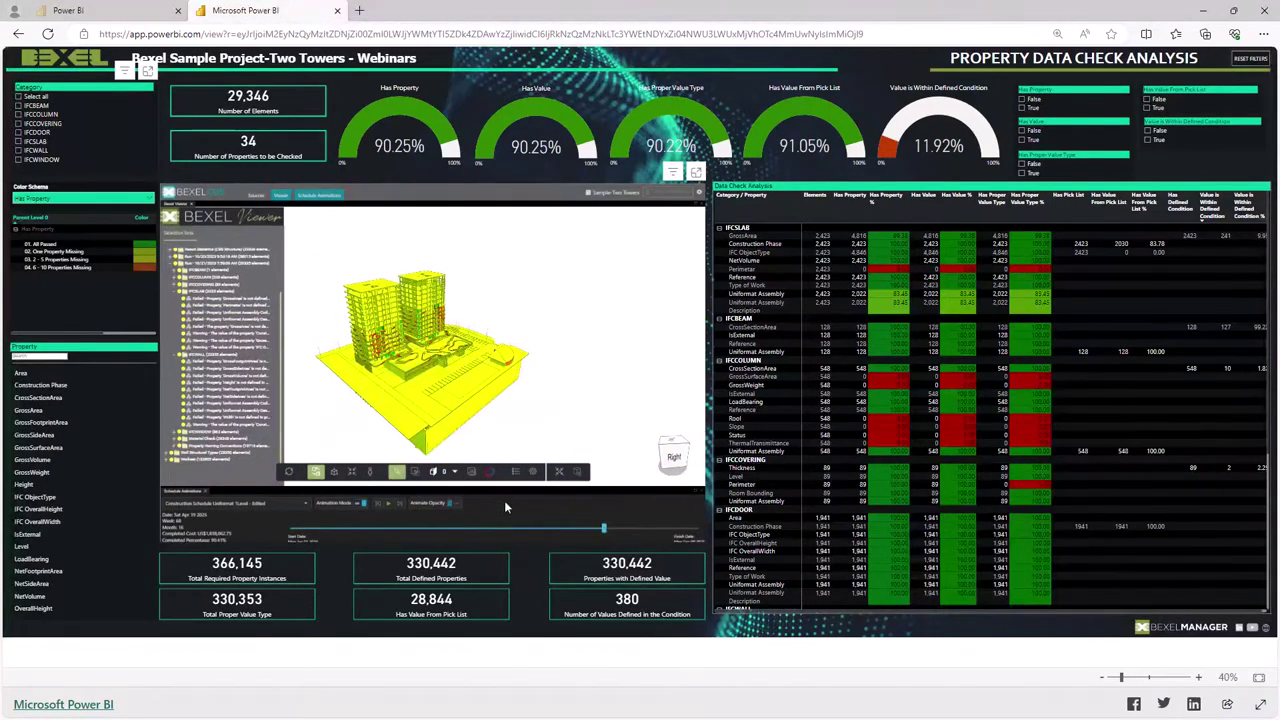
click(389, 504)
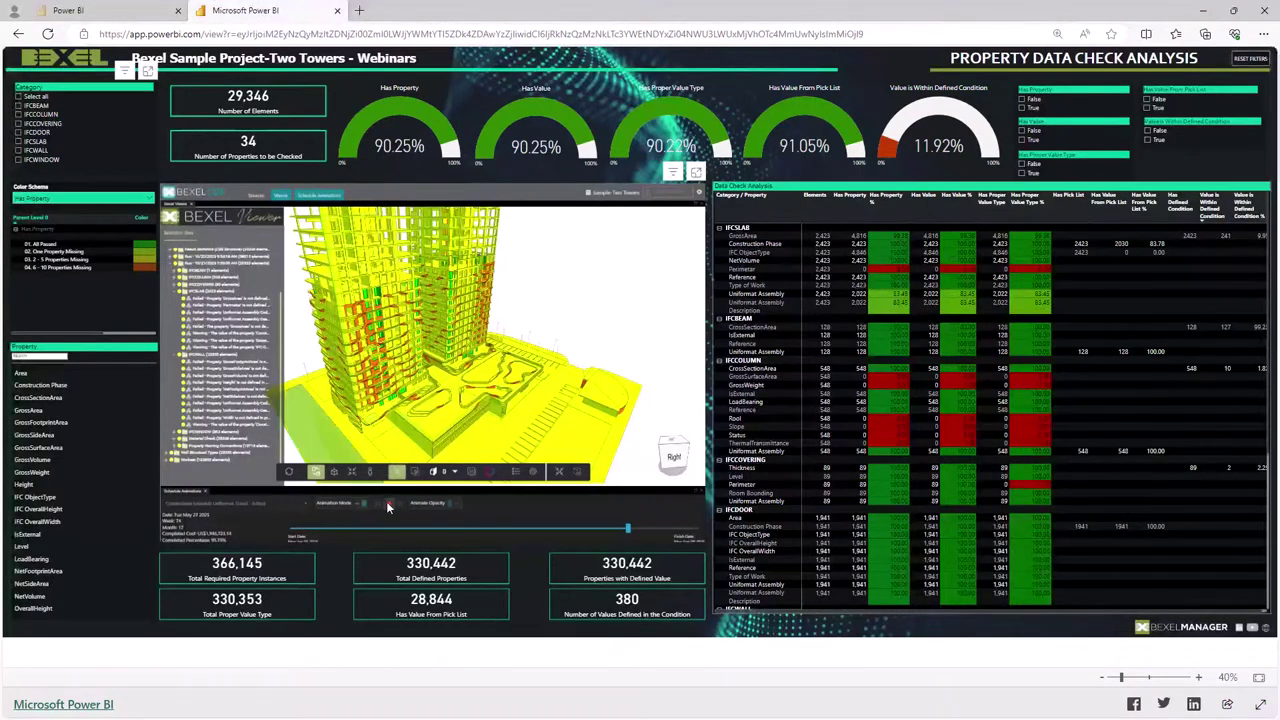
click(354, 311)
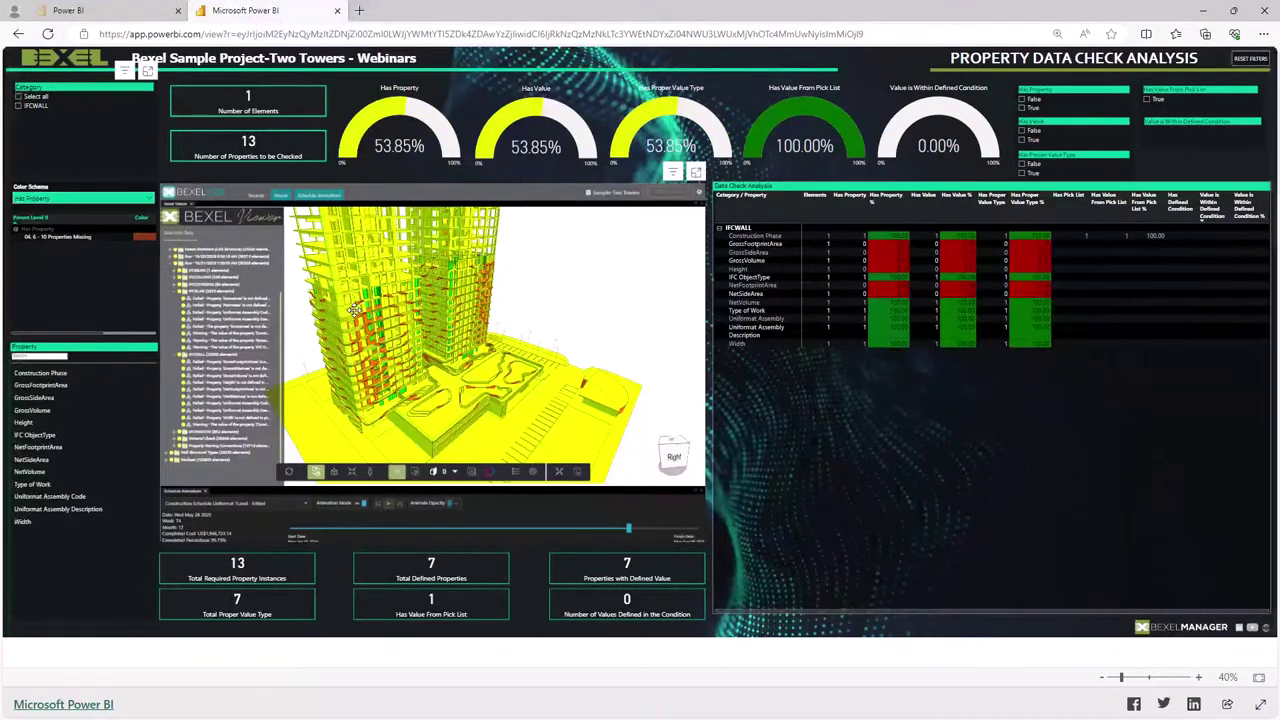